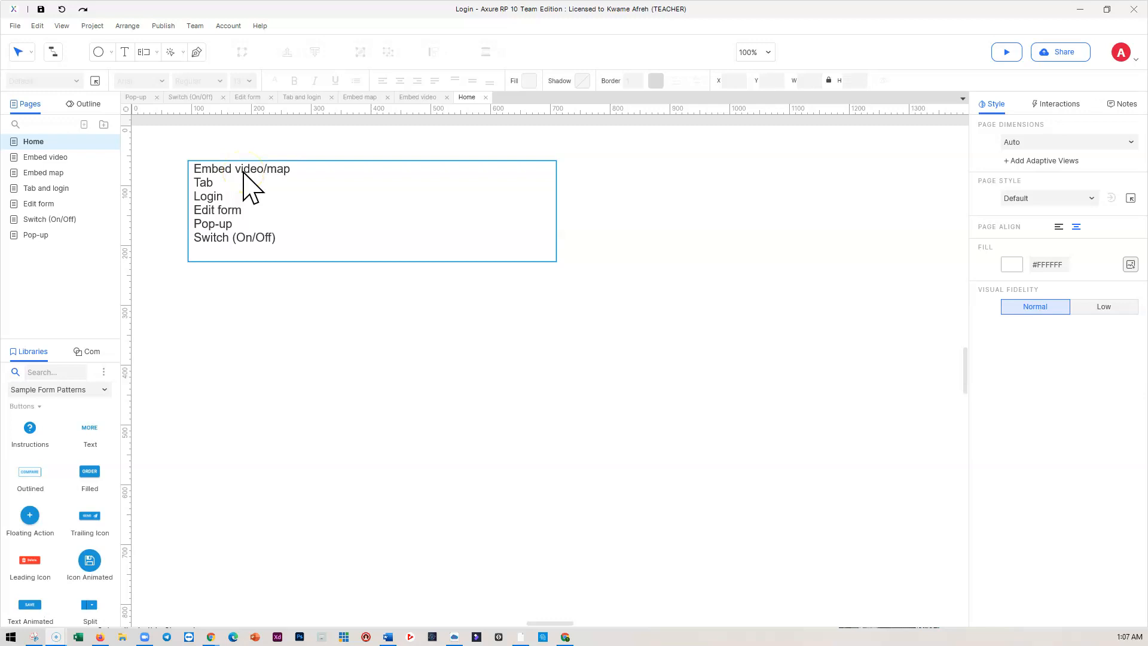
Step: Open the Embed video page and switch the widget library to Default
left_click(214, 191)
left_click(40, 158)
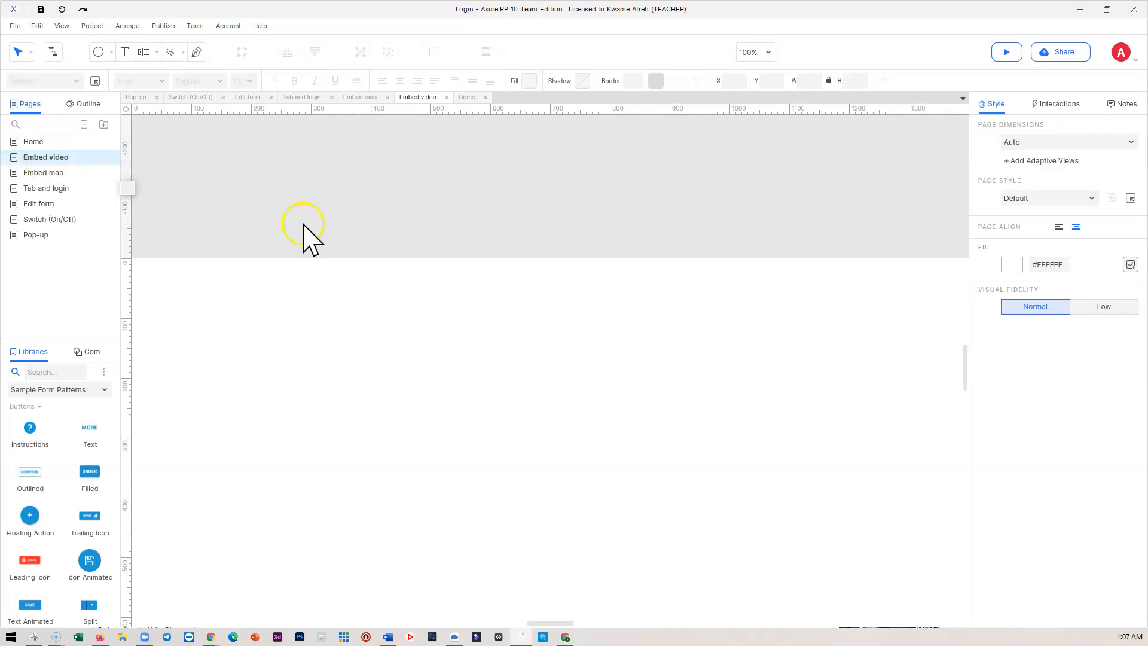
scroll(376, 234, "down", 1)
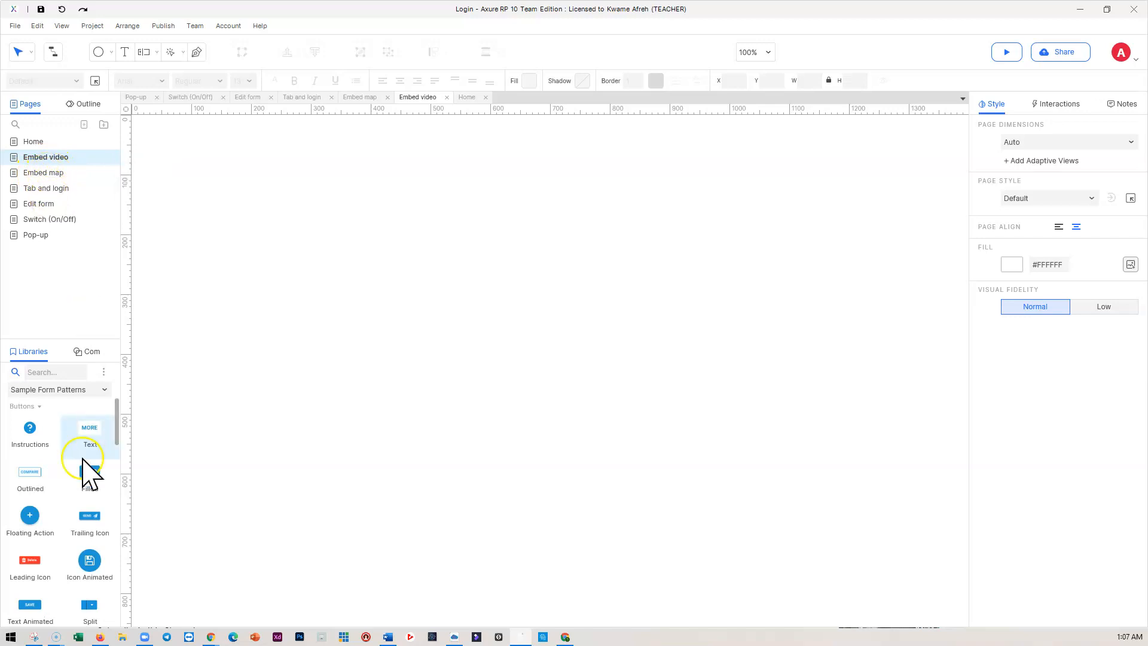
left_click(58, 390)
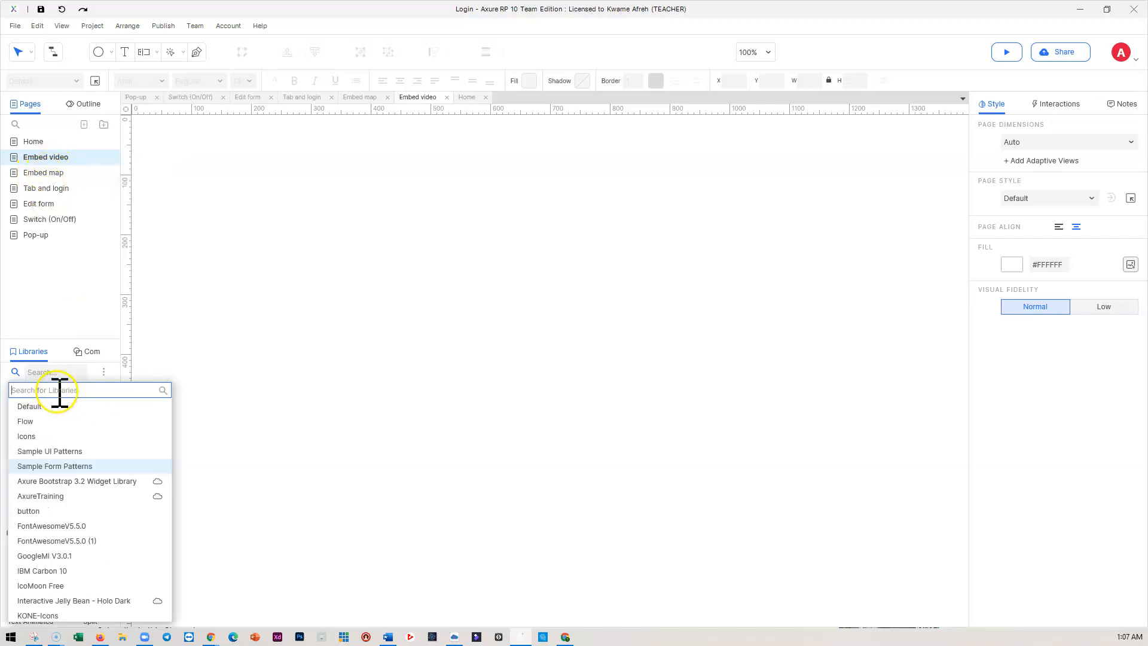
left_click(33, 407)
Step: Place an Inline Frame on the Embed video page and enlarge it to about 958 by 515
scroll(64, 434, "down", 3)
scroll(63, 428, "down", 3)
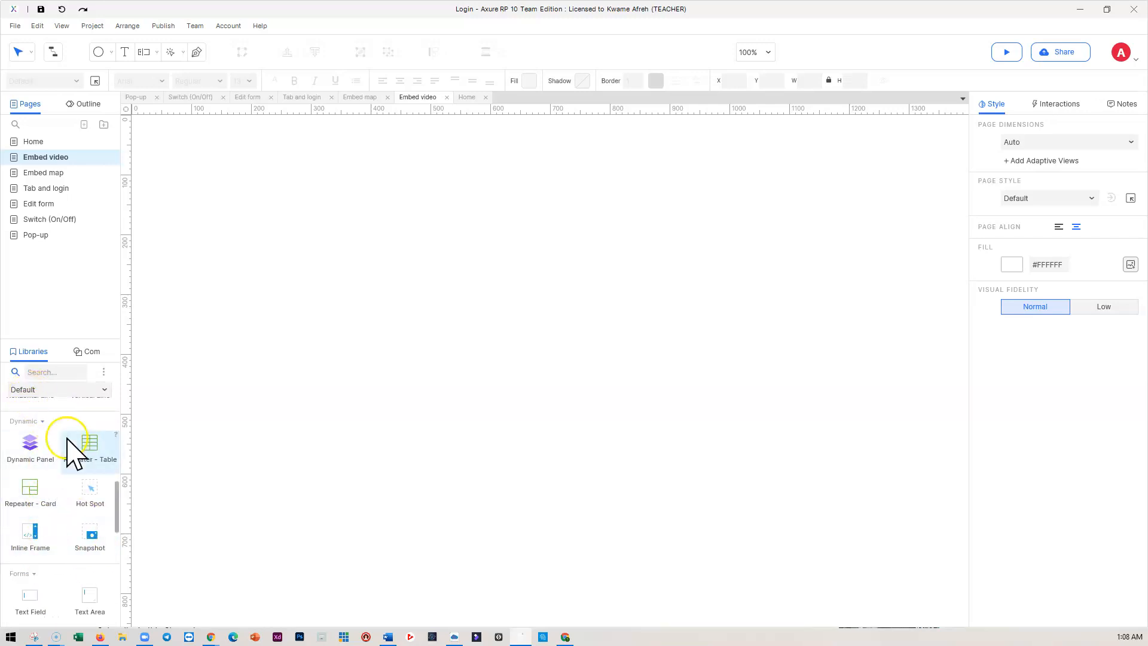
left_click_drag(26, 532, 285, 213)
left_click_drag(444, 303, 837, 510)
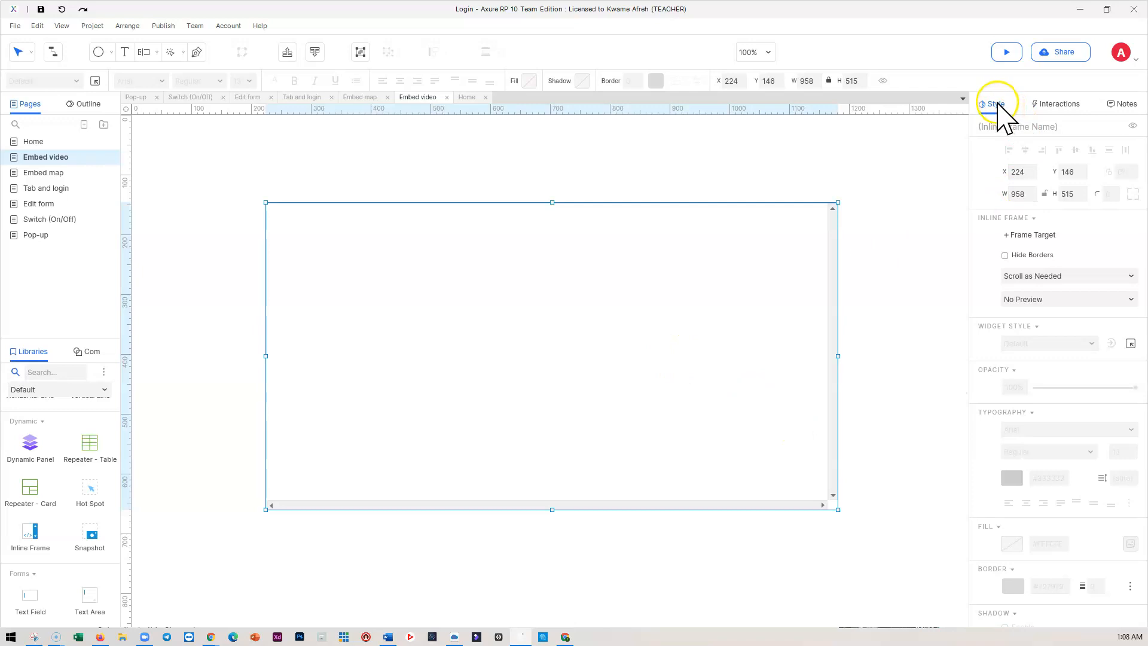
Step: Hide the inline frame's borders and set its scrolling to Never Scroll
left_click(1005, 256)
left_click(881, 277)
left_click(754, 296)
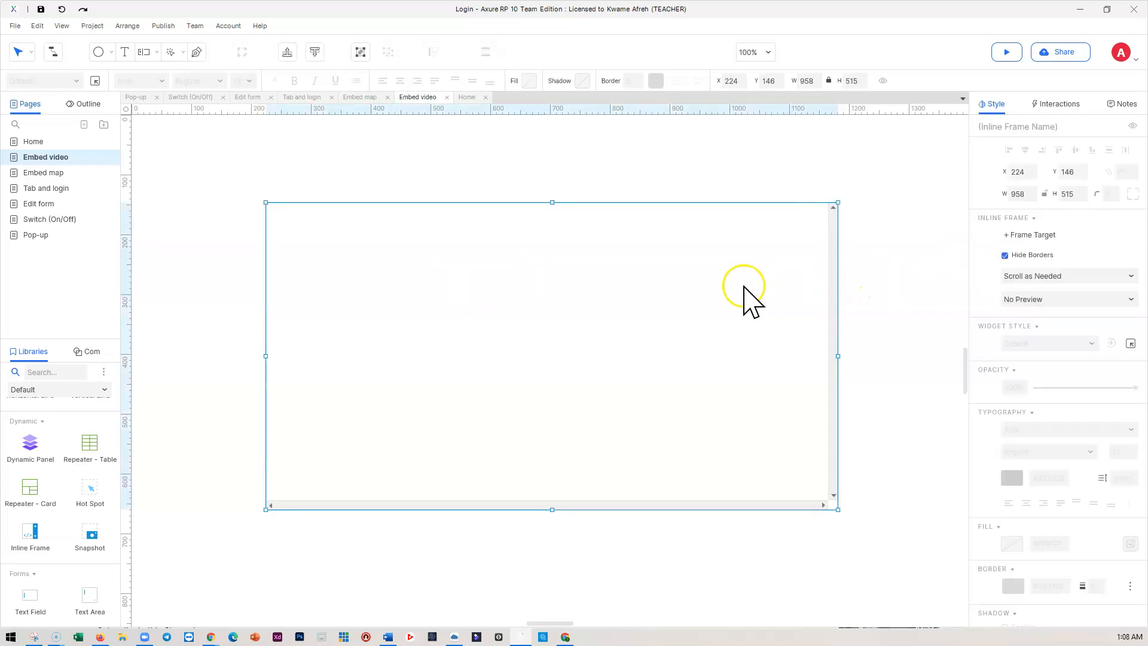
left_click(1063, 277)
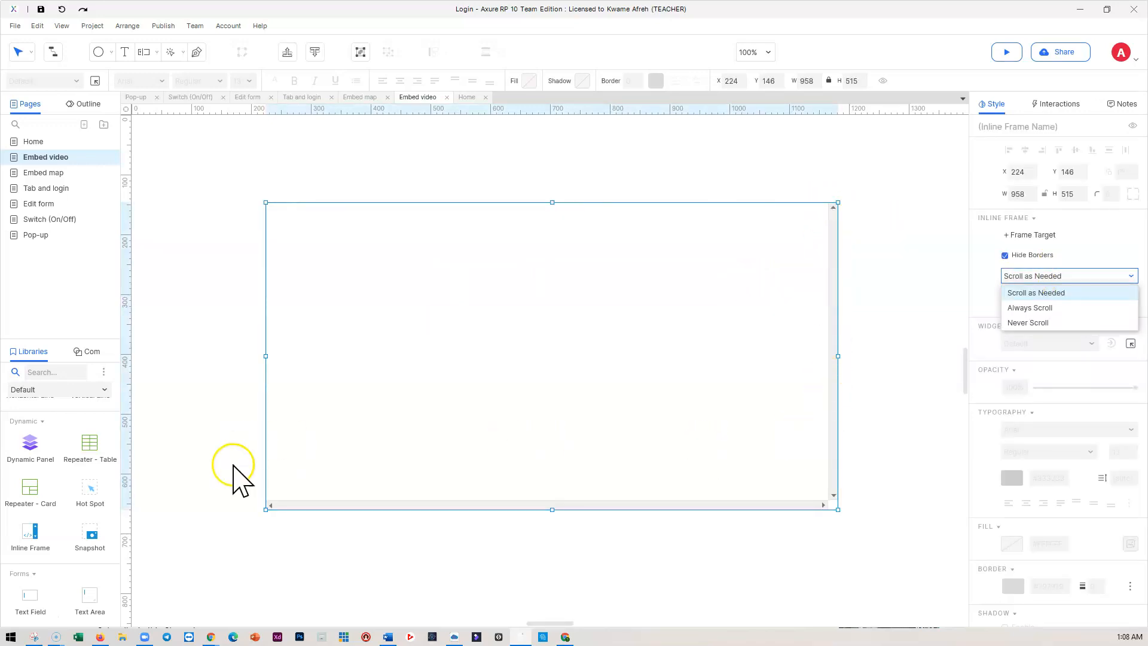
left_click(1033, 325)
left_click(909, 328)
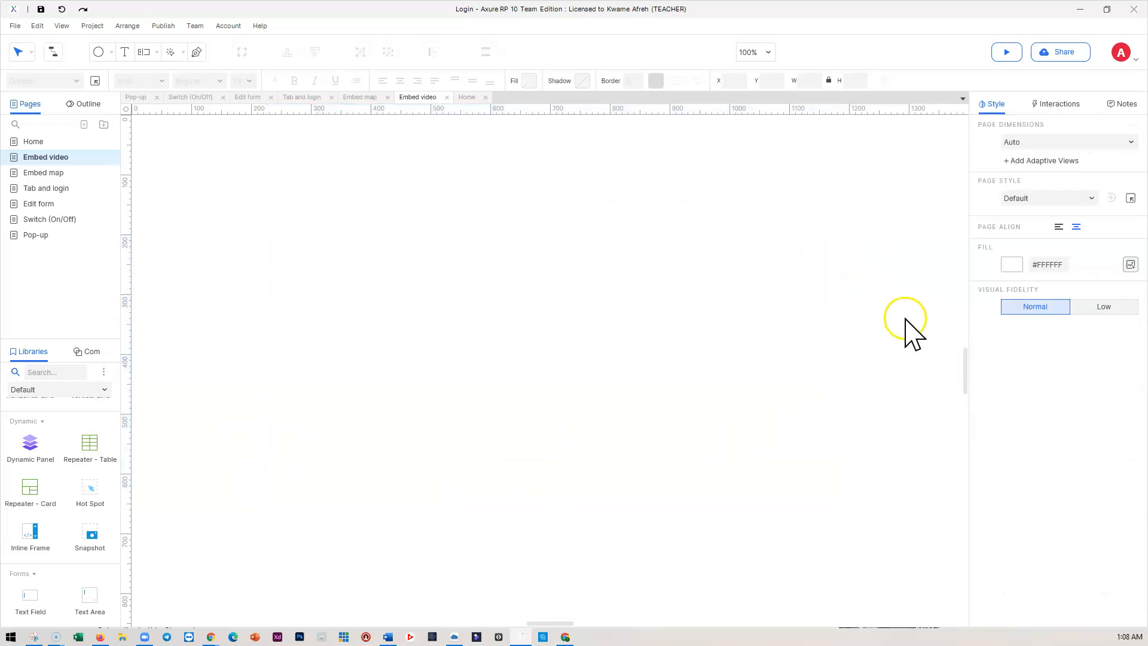
Step: Open the inline frame's target settings and choose to link to an external URL or file
left_click(634, 358)
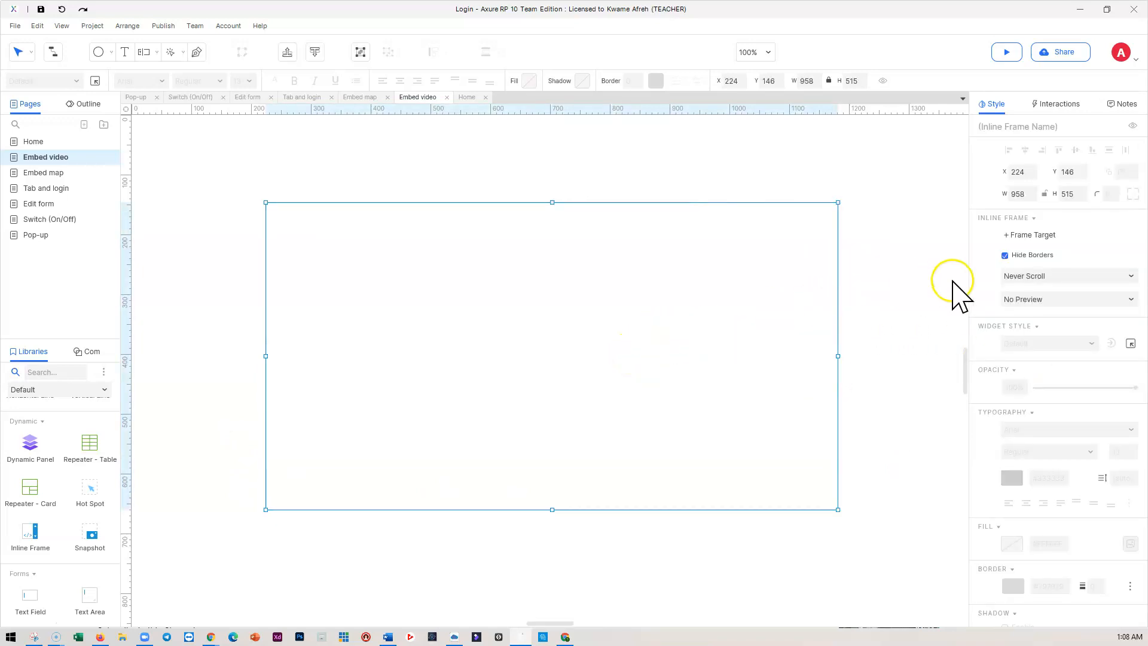
left_click(1029, 239)
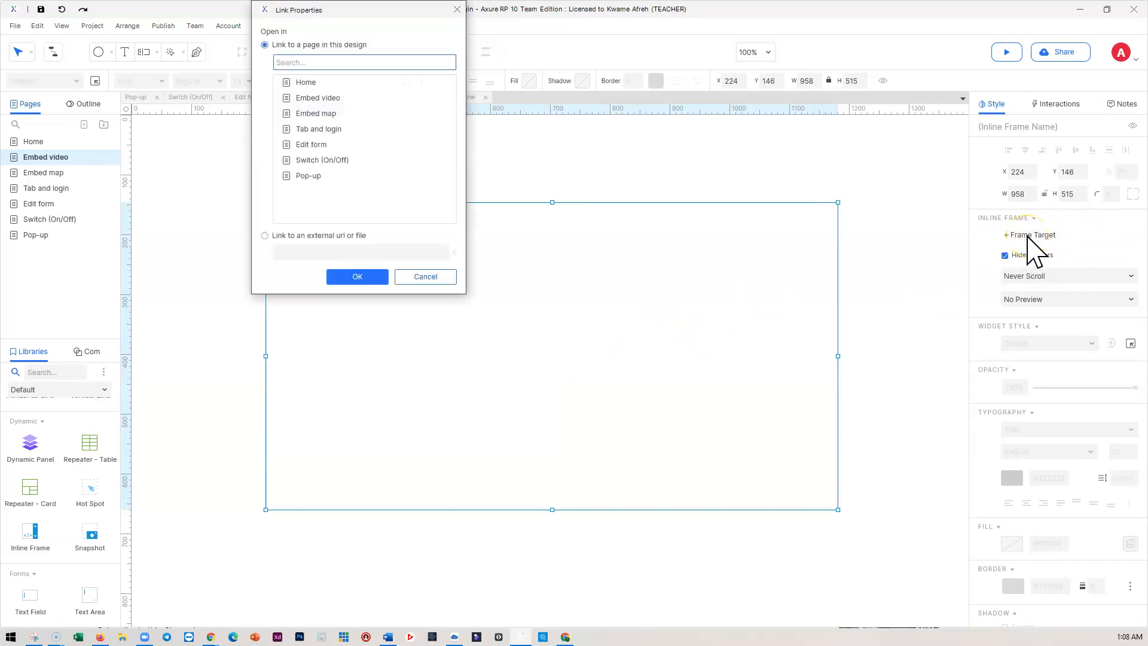
left_click_drag(360, 9, 682, 147)
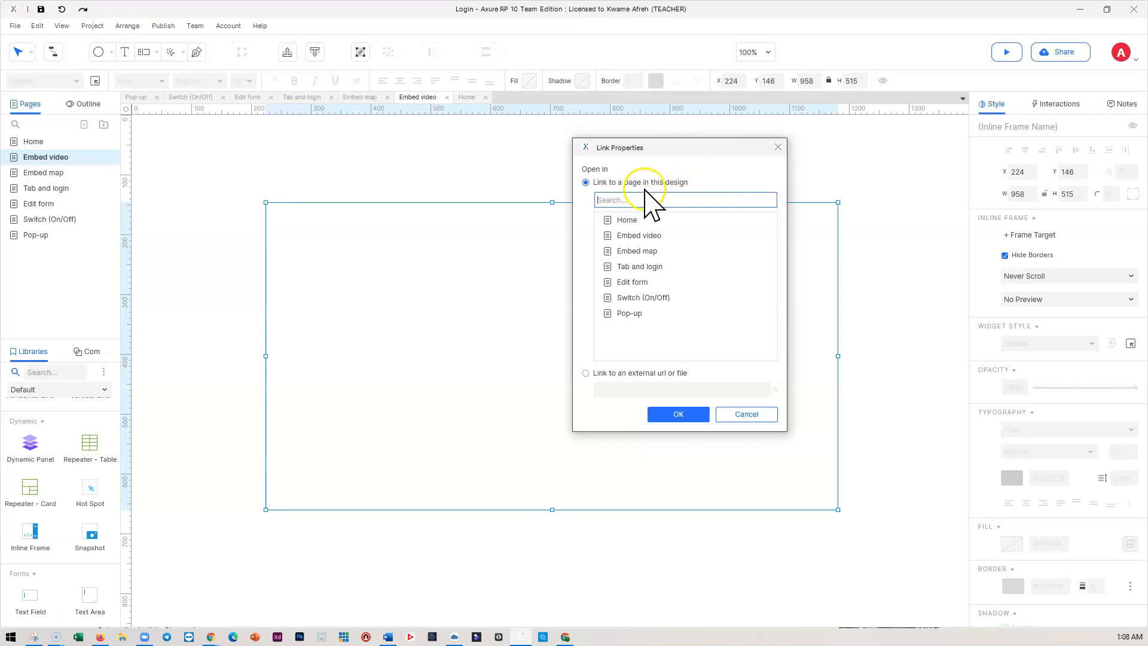
left_click(586, 373)
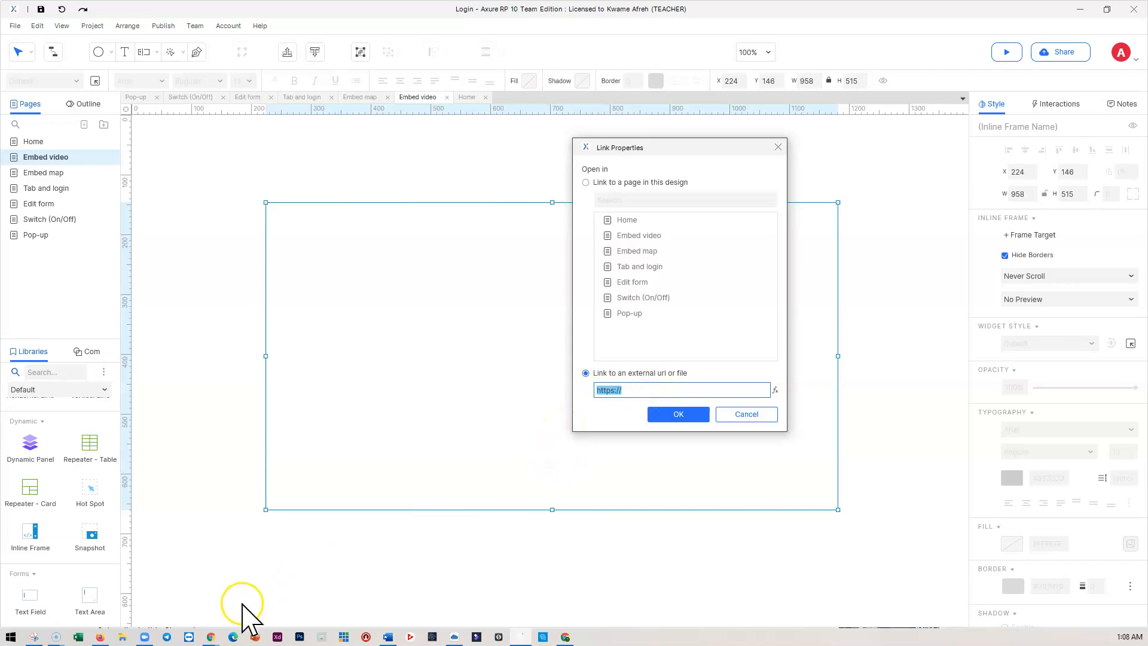
Step: Switch to the Episode 16 YouTube video in Chrome and copy the source URL from its embed code
mouse_move(210, 635)
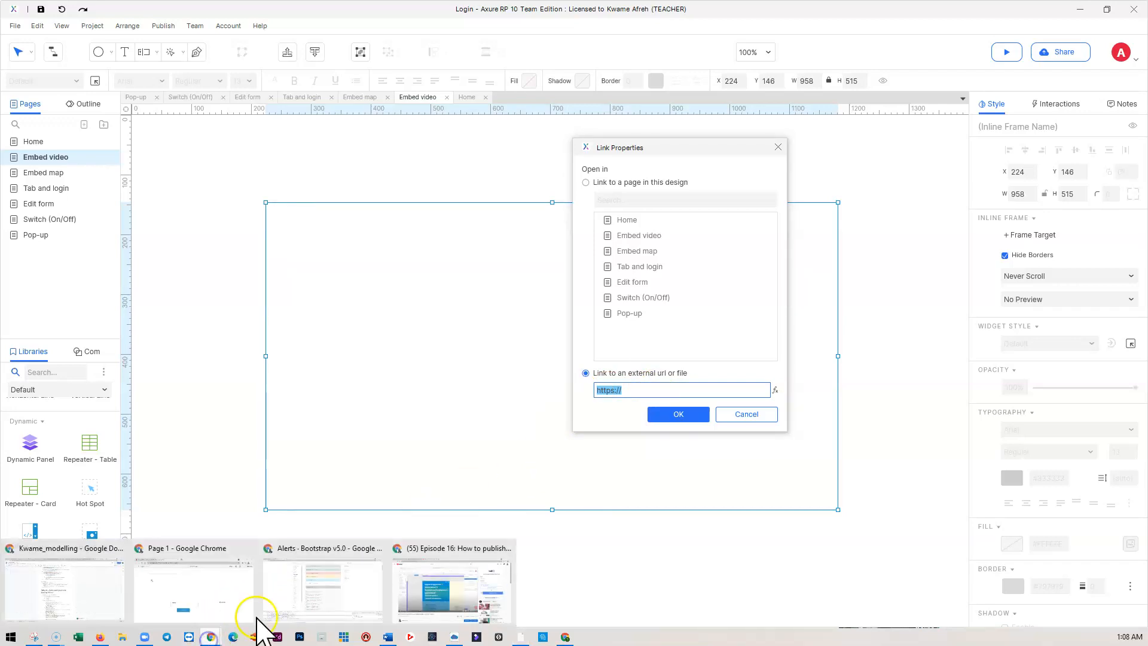
left_click(449, 591)
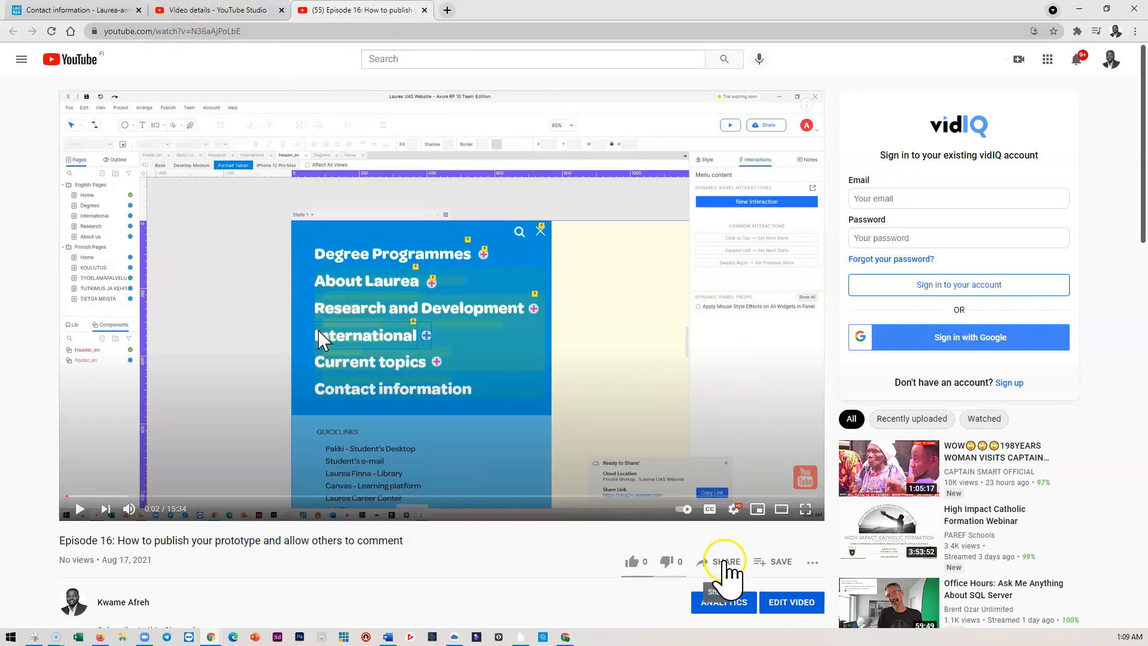
left_click(726, 562)
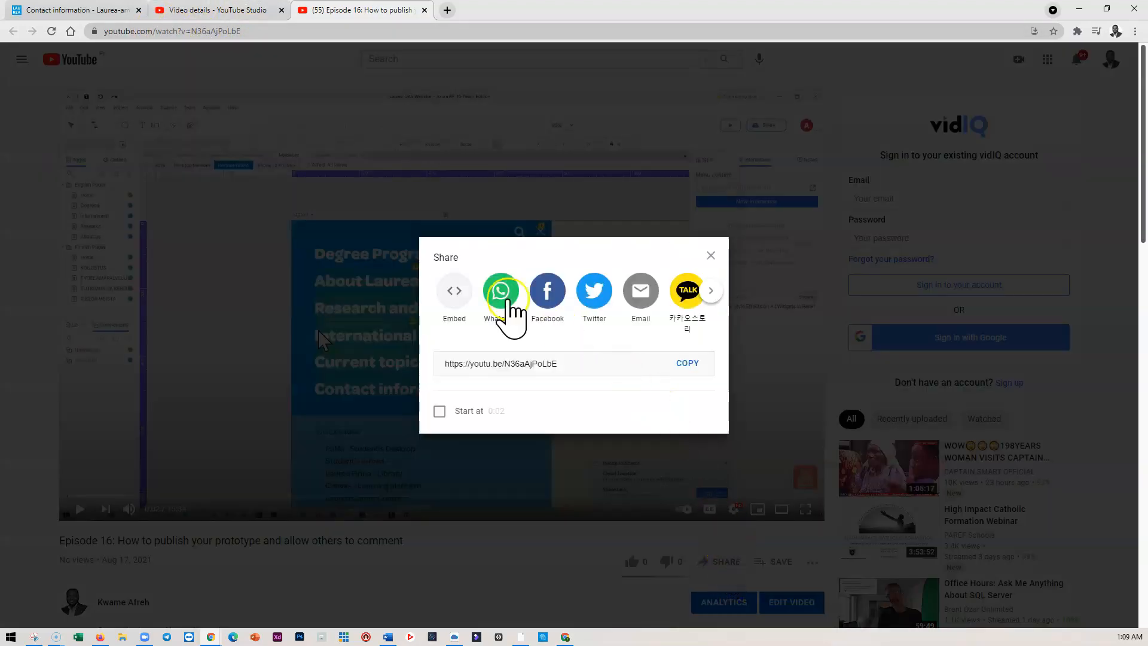
left_click(455, 295)
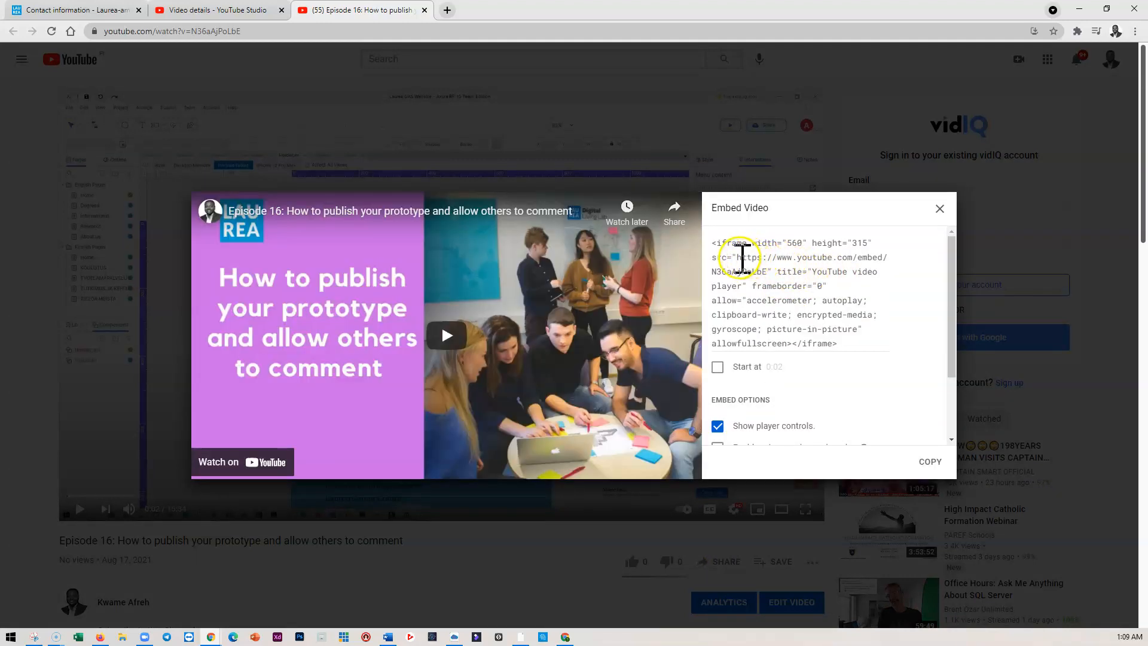
left_click_drag(739, 258, 768, 270)
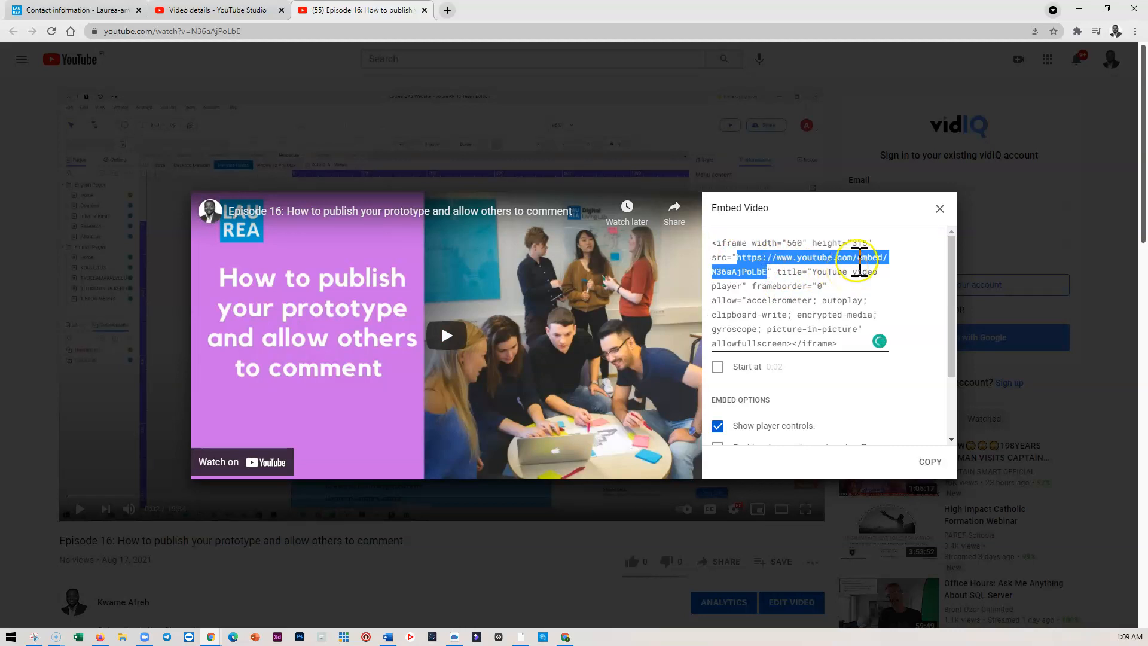
left_click(1083, 9)
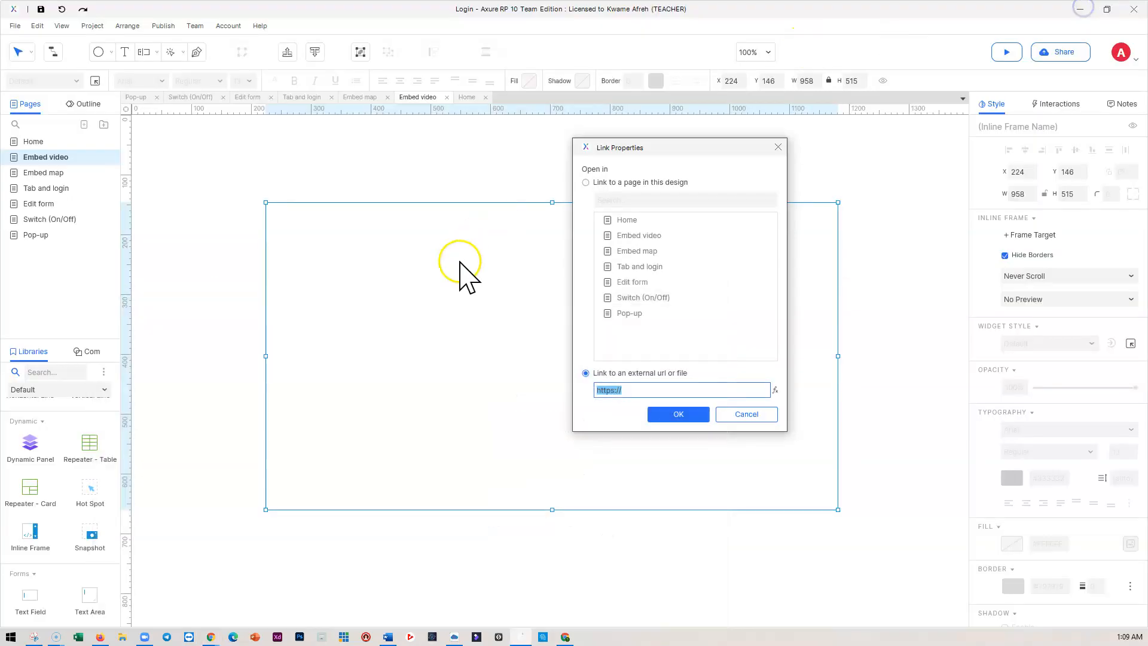
type("https://www.youtube.com/embed/N36aAjPoLbE")
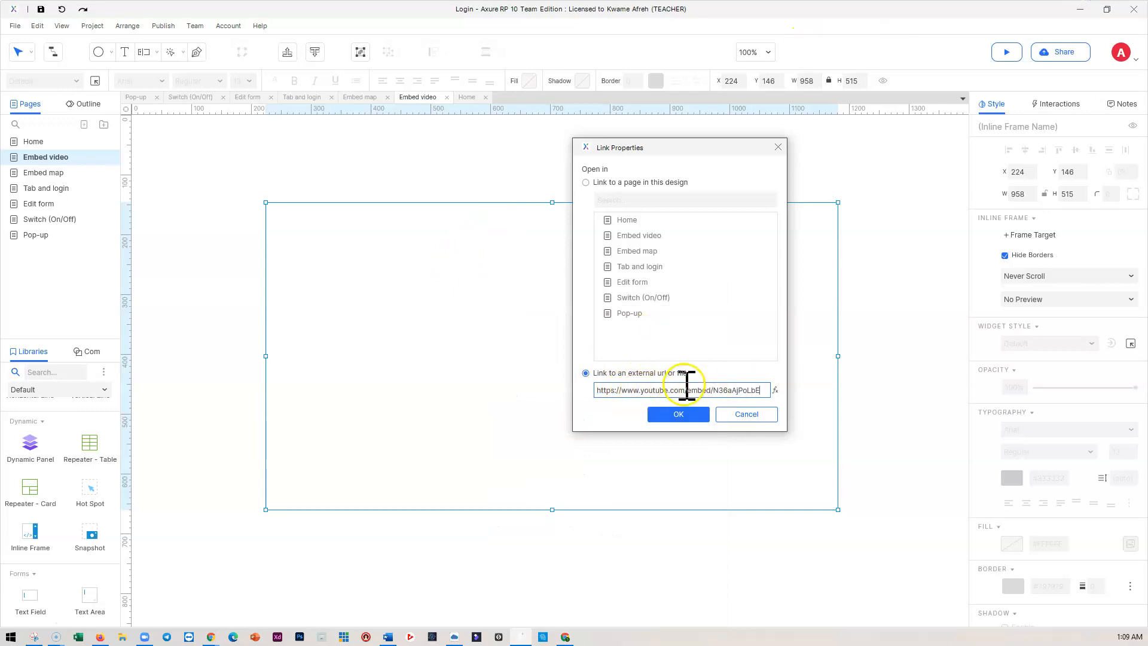
left_click(679, 414)
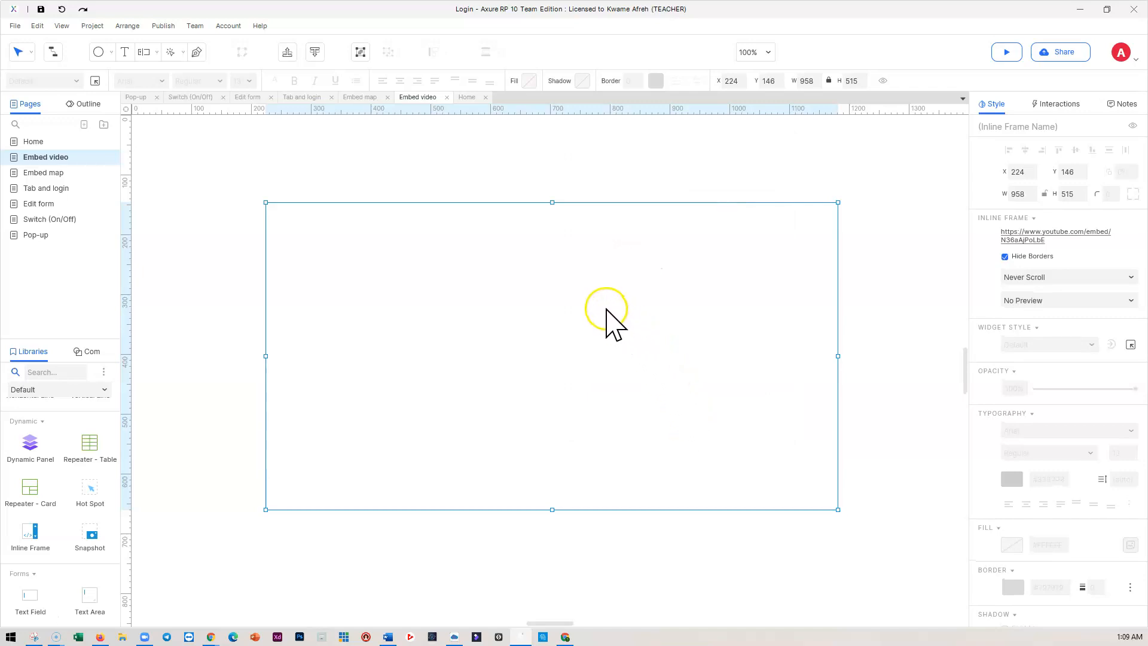
scroll(1086, 296, "down", 3)
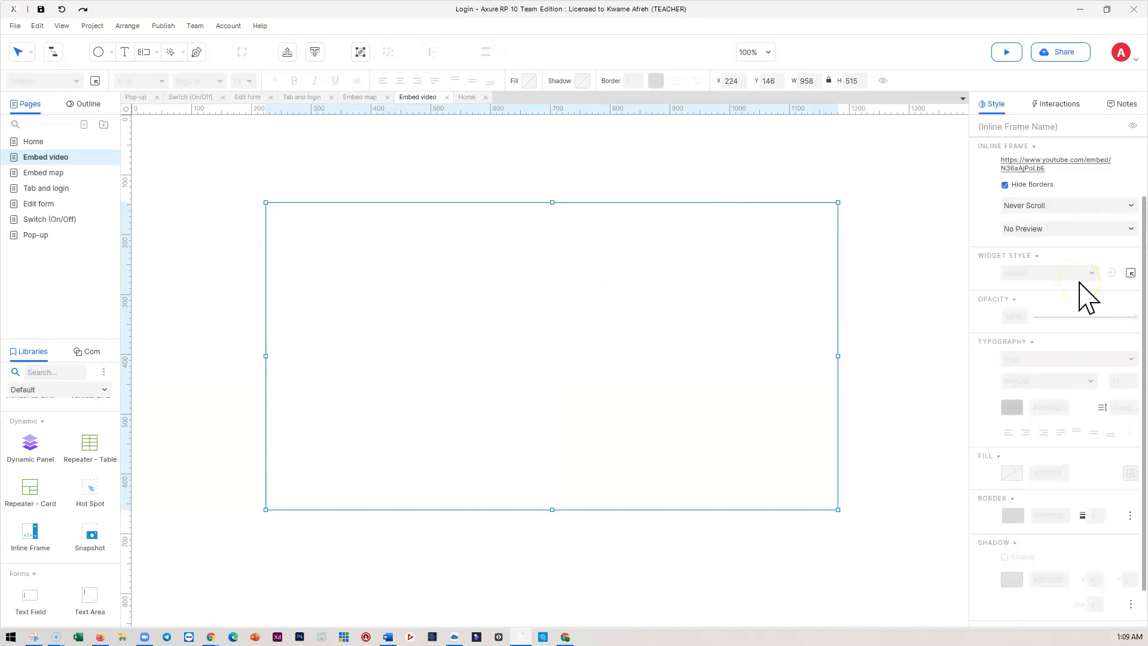
scroll(1073, 317, "up", 3)
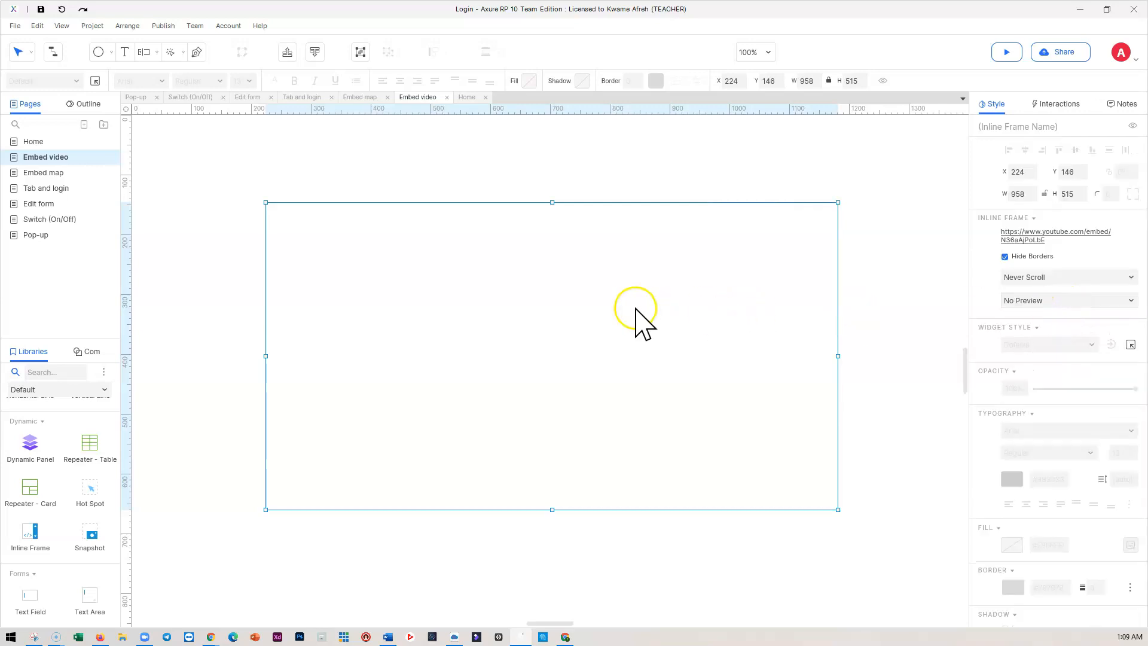
right_click(487, 315)
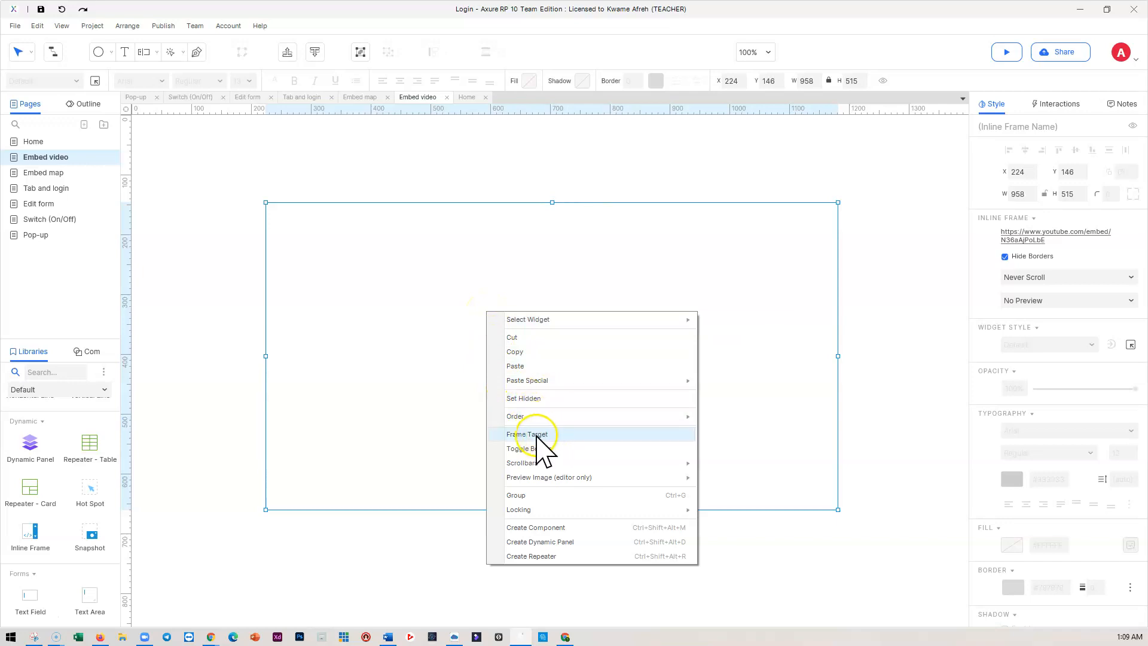
mouse_move(551, 477)
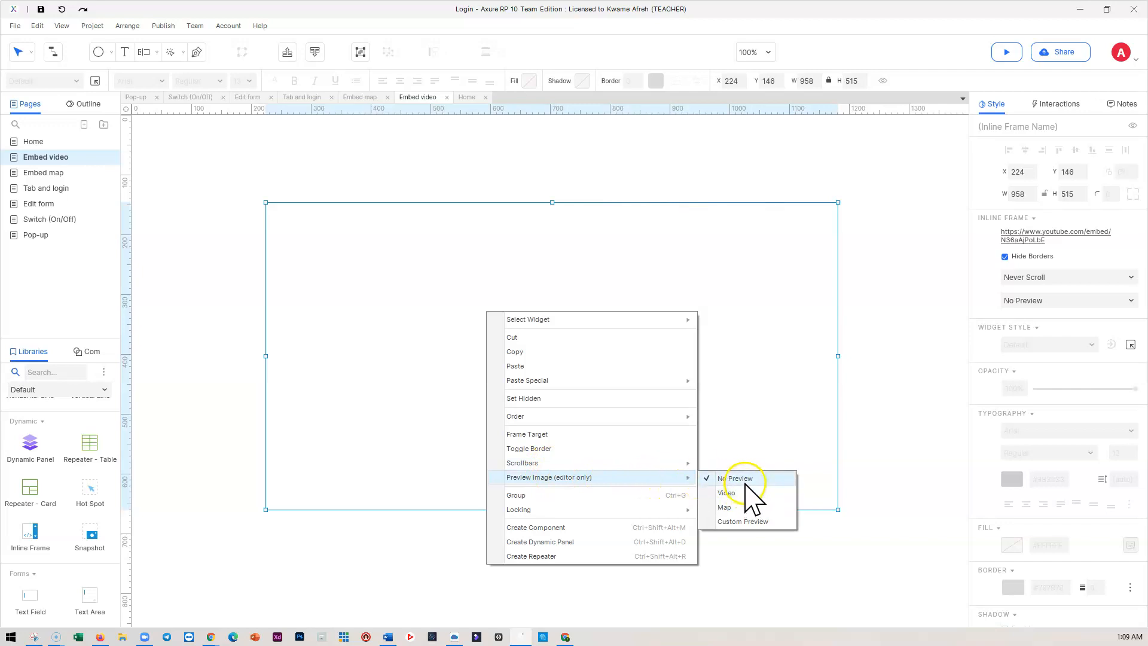
left_click(418, 377)
Step: Set the inline frame's editor-only preview image to Video
right_click(485, 339)
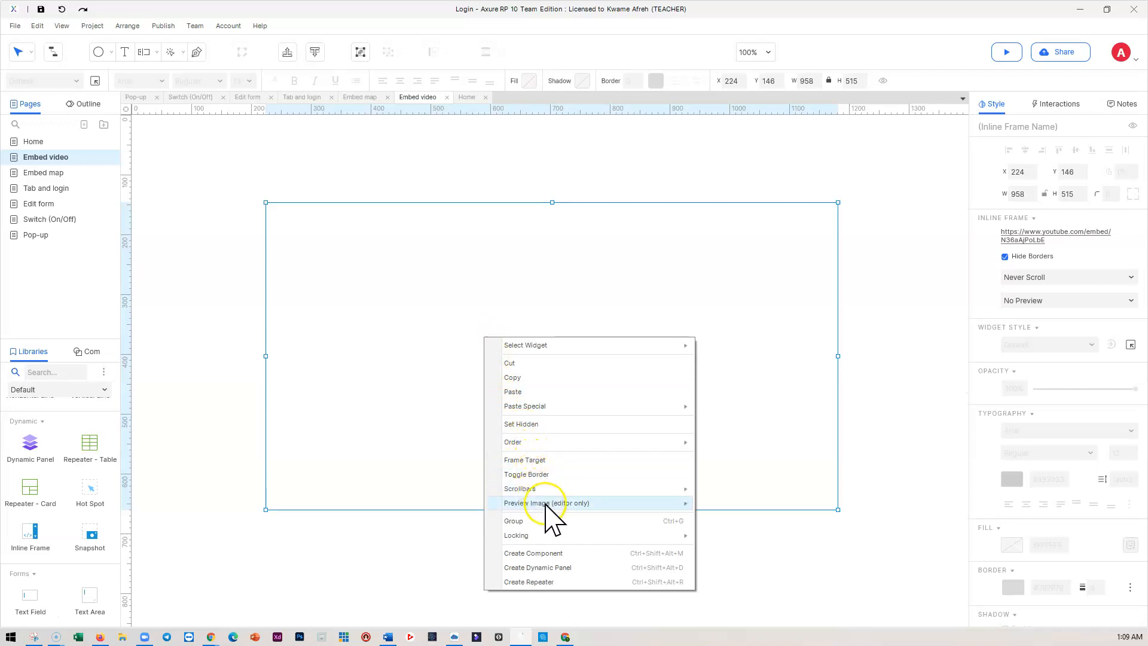
mouse_move(577, 503)
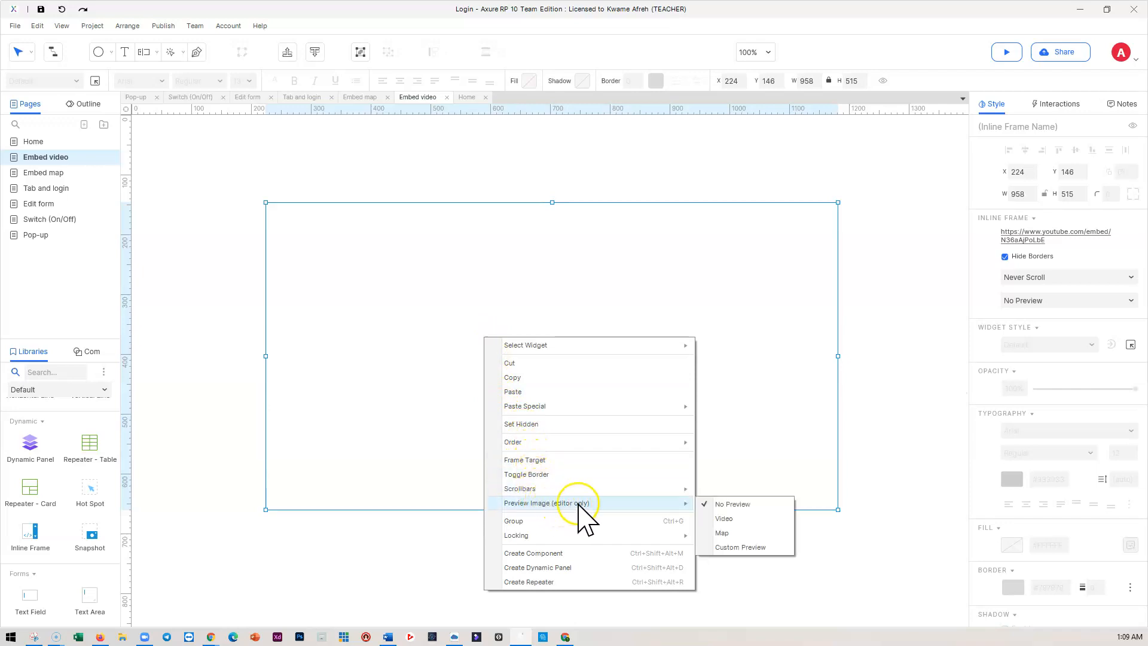
left_click(737, 519)
left_click(873, 340)
left_click(316, 239)
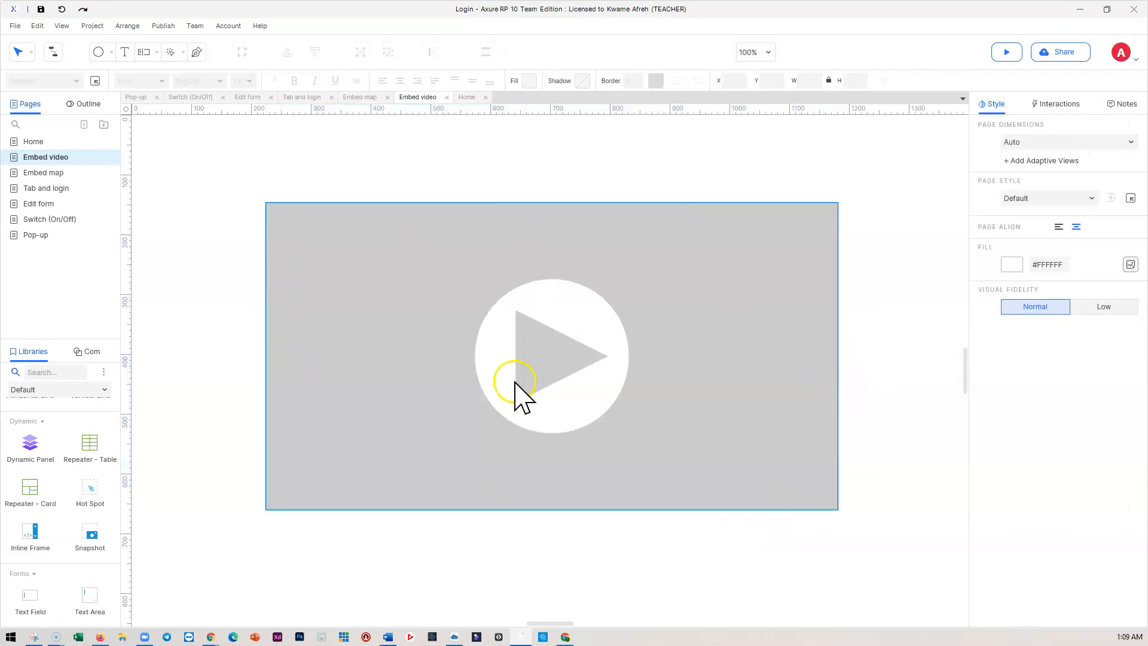
Step: Preview the Embed video page in the browser to check the embedded video, and close the preview
left_click(1005, 52)
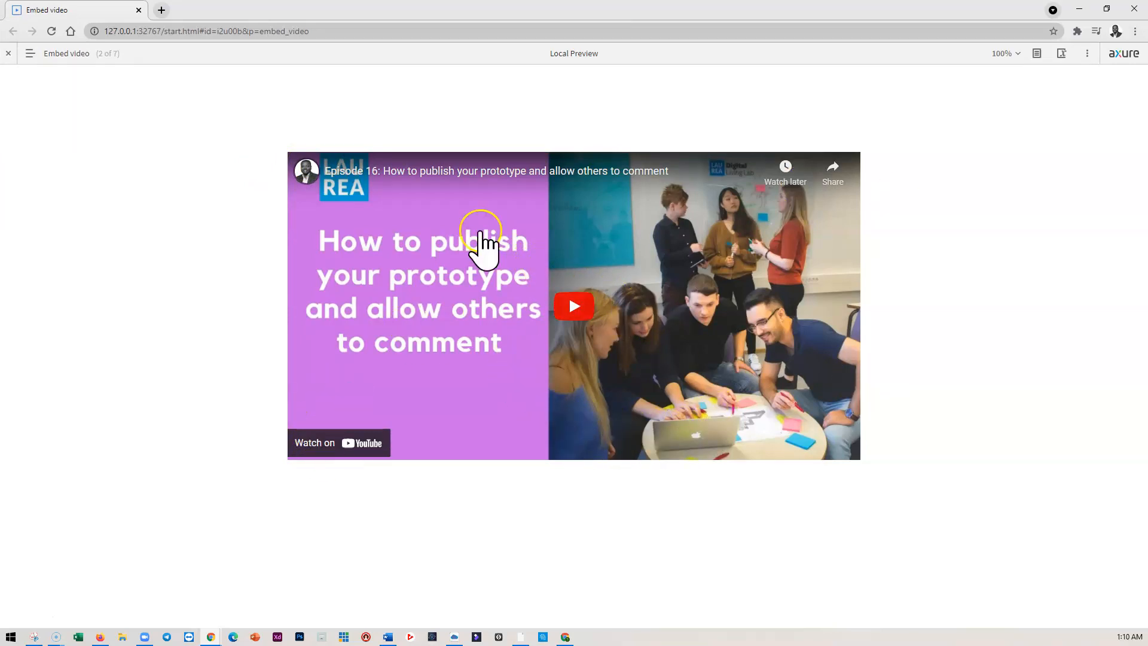
left_click(1135, 10)
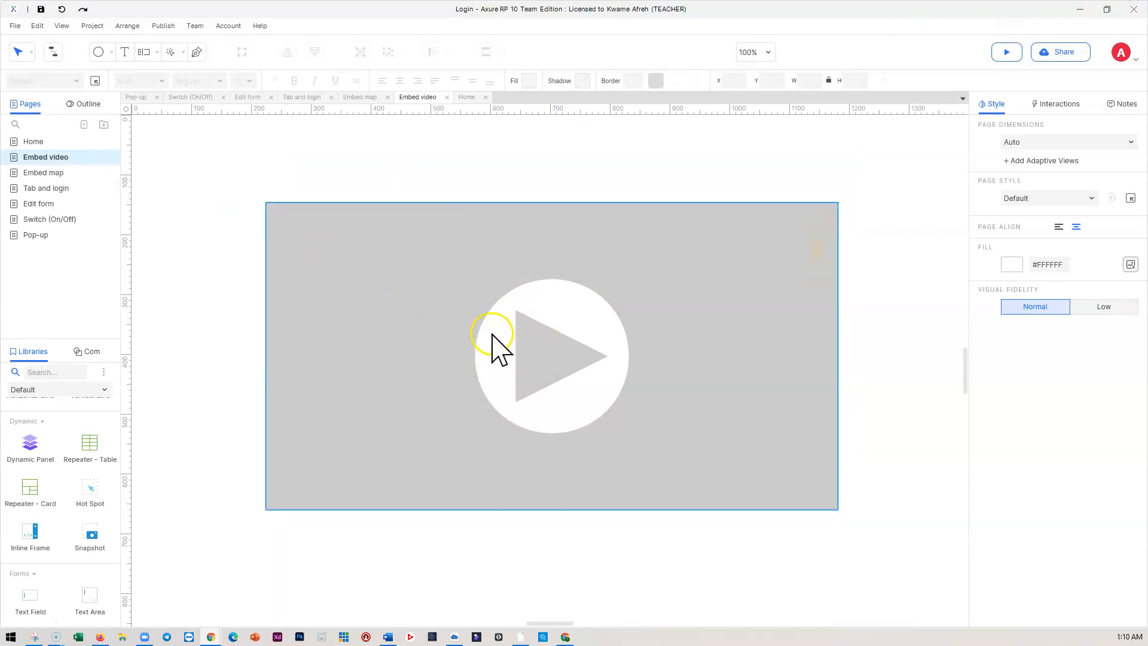
Step: Open the Embed map page, place an Inline Frame, and stretch it from X 0 to about 1428 wide and 363 high
left_click(42, 173)
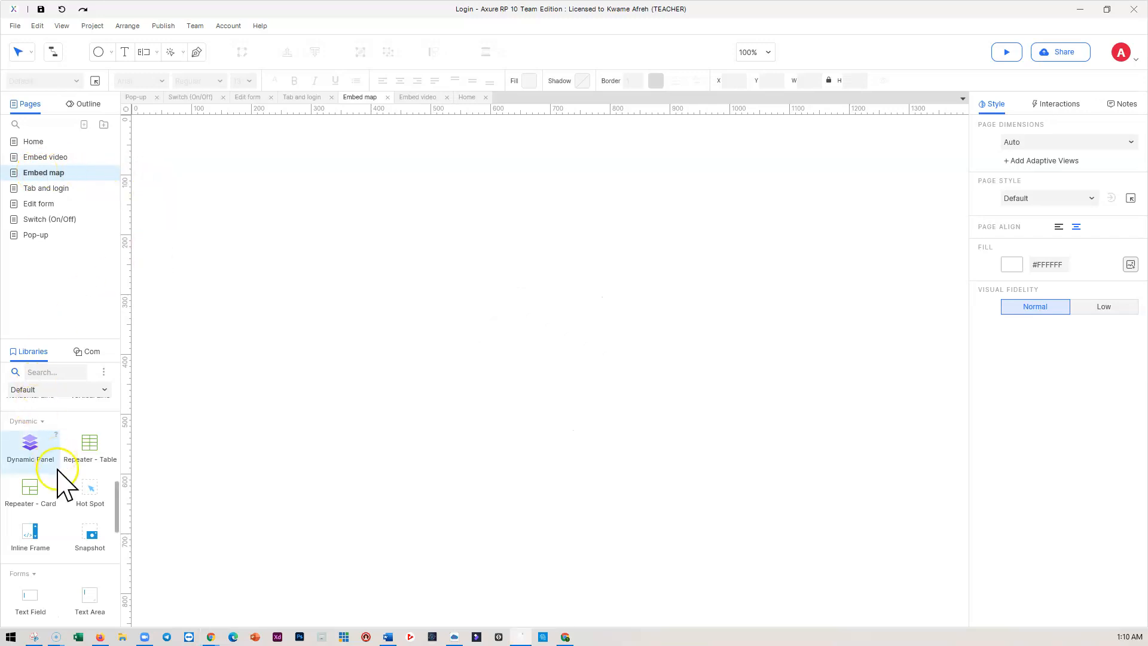
left_click_drag(28, 541, 303, 216)
left_click_drag(482, 316, 961, 431)
left_click_drag(281, 324, 179, 333)
Step: Extend the map frame up to Y 0 for a height of 531 and narrow it to about 1255
scroll(466, 350, "up", 1)
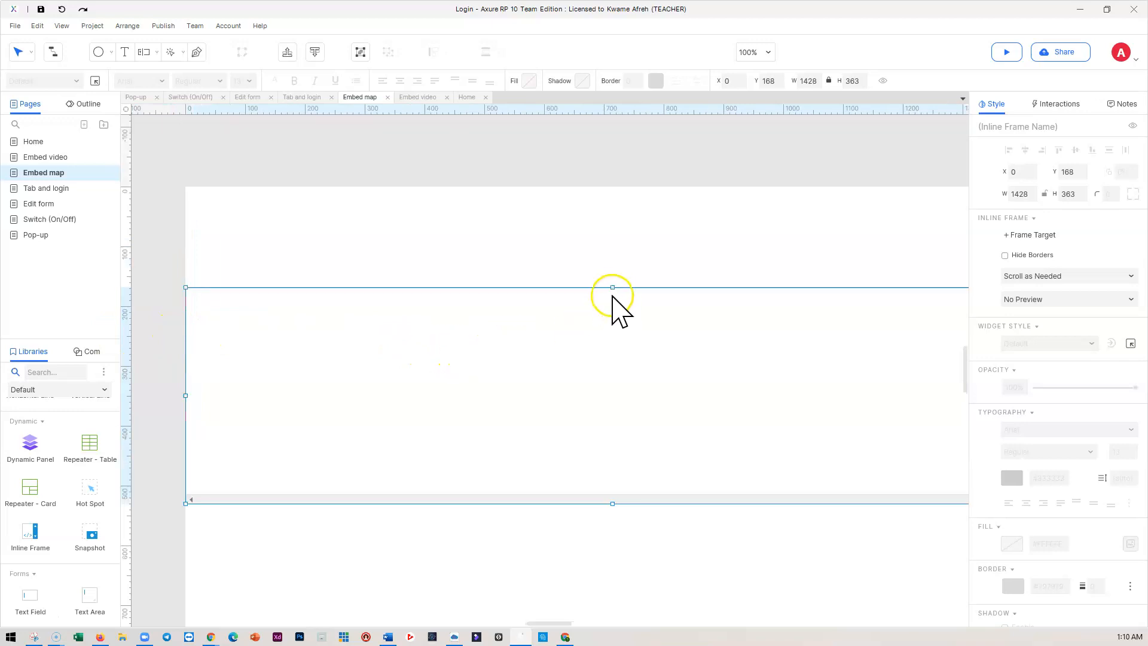
left_click_drag(611, 285, 613, 190)
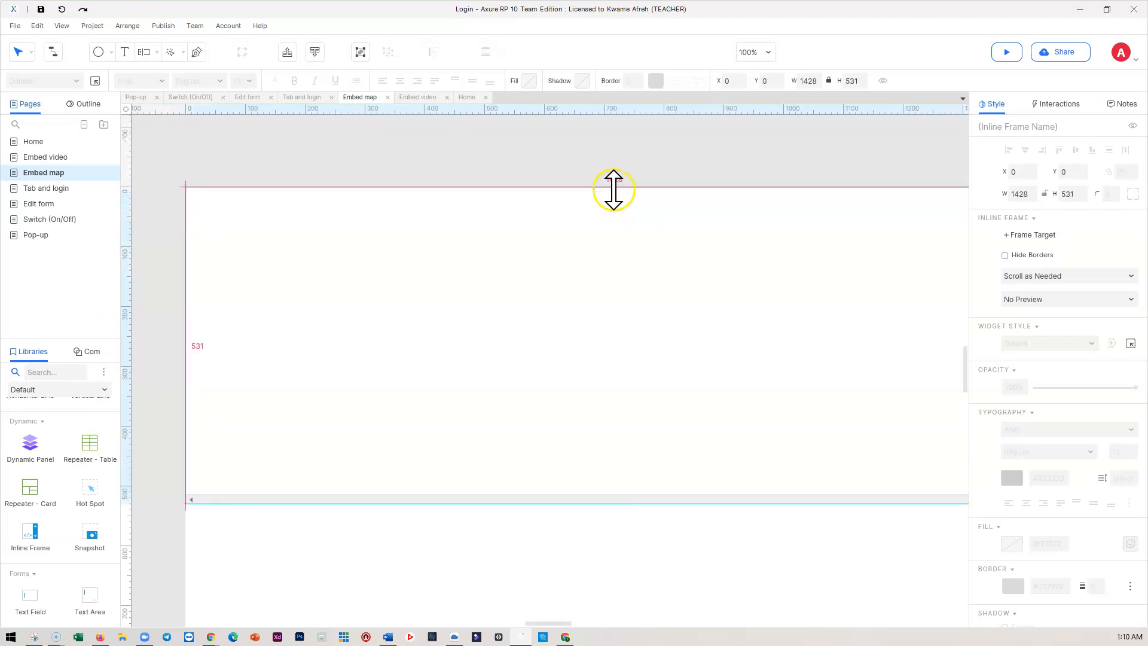
left_click(180, 293)
left_click(476, 308)
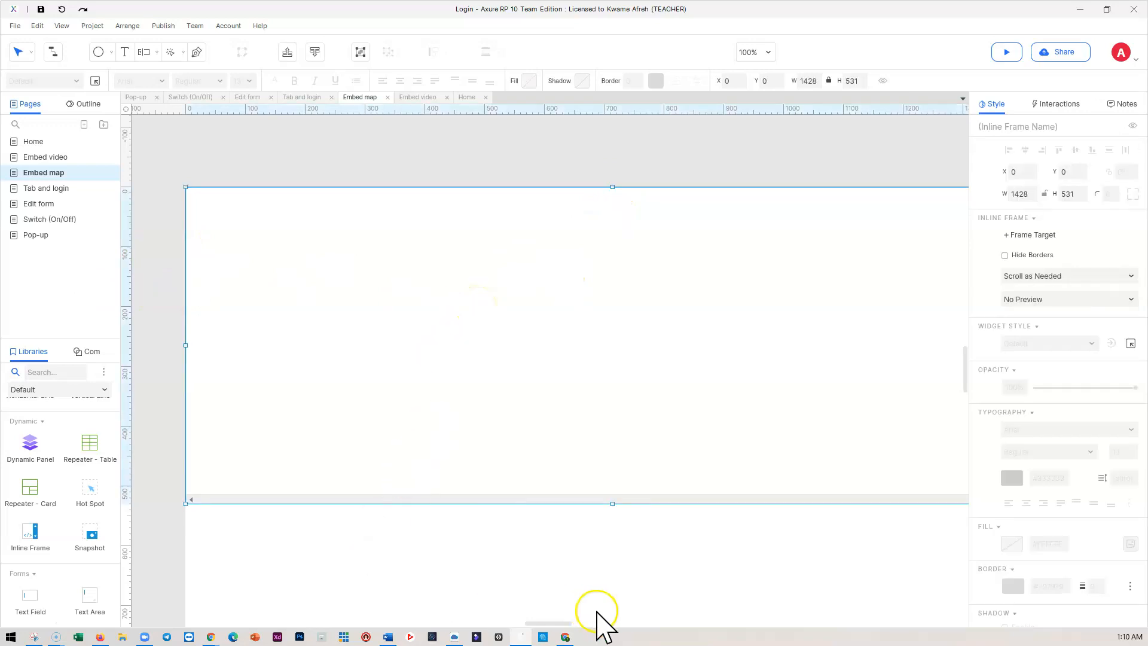
left_click_drag(554, 622, 566, 622)
left_click_drag(833, 347, 730, 347)
scroll(553, 626, "left", 3)
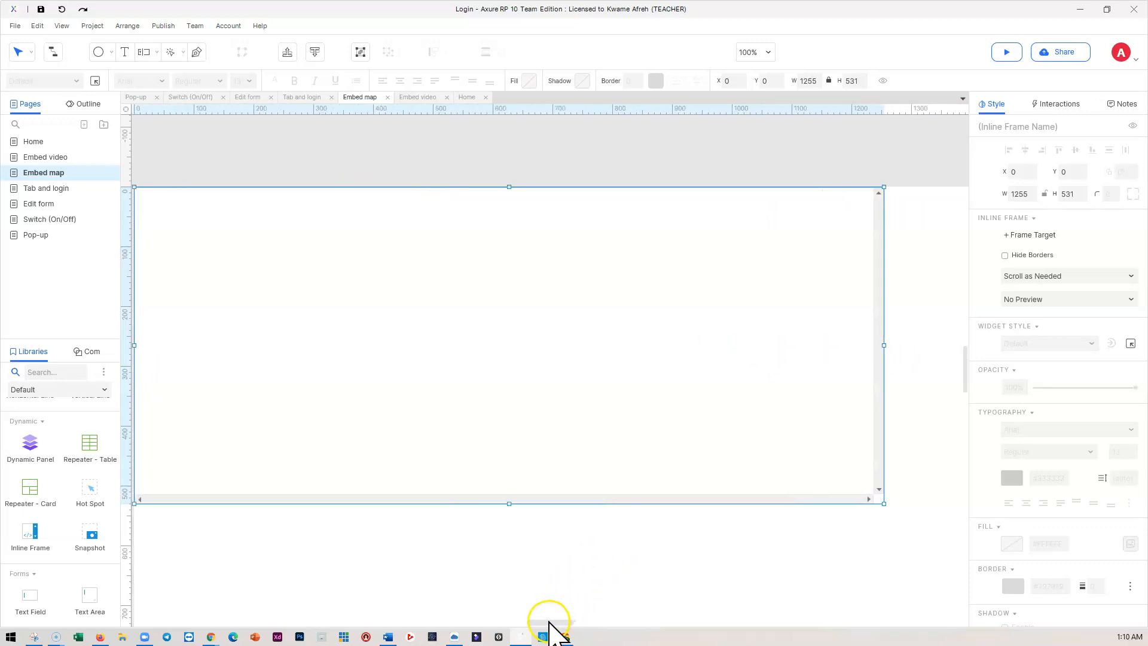
left_click(472, 545)
left_click(615, 410)
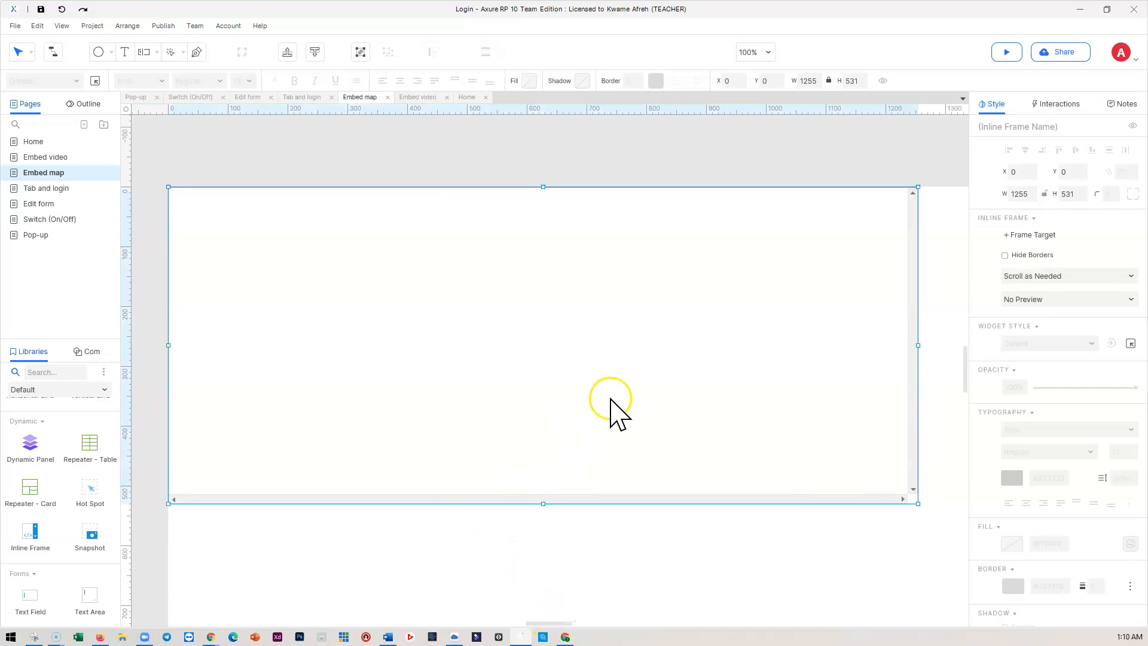
Step: Hide the map frame's borders, set it to Never Scroll, and use Map as its editor preview image
left_click(1029, 256)
left_click(1019, 276)
left_click(1031, 326)
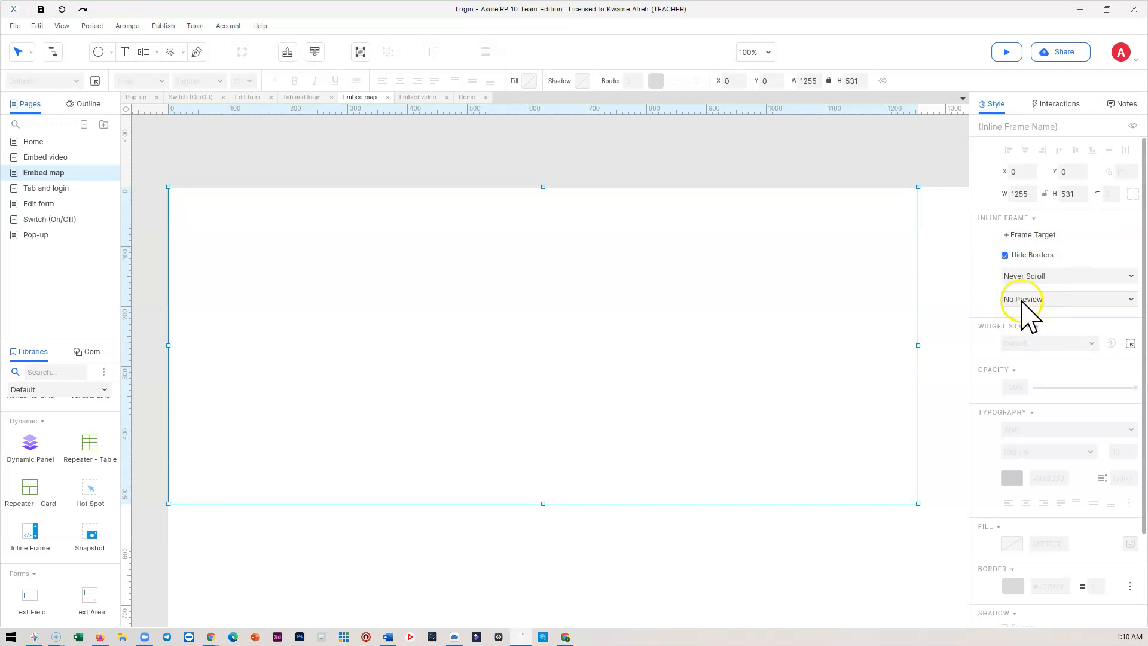
left_click(1019, 300)
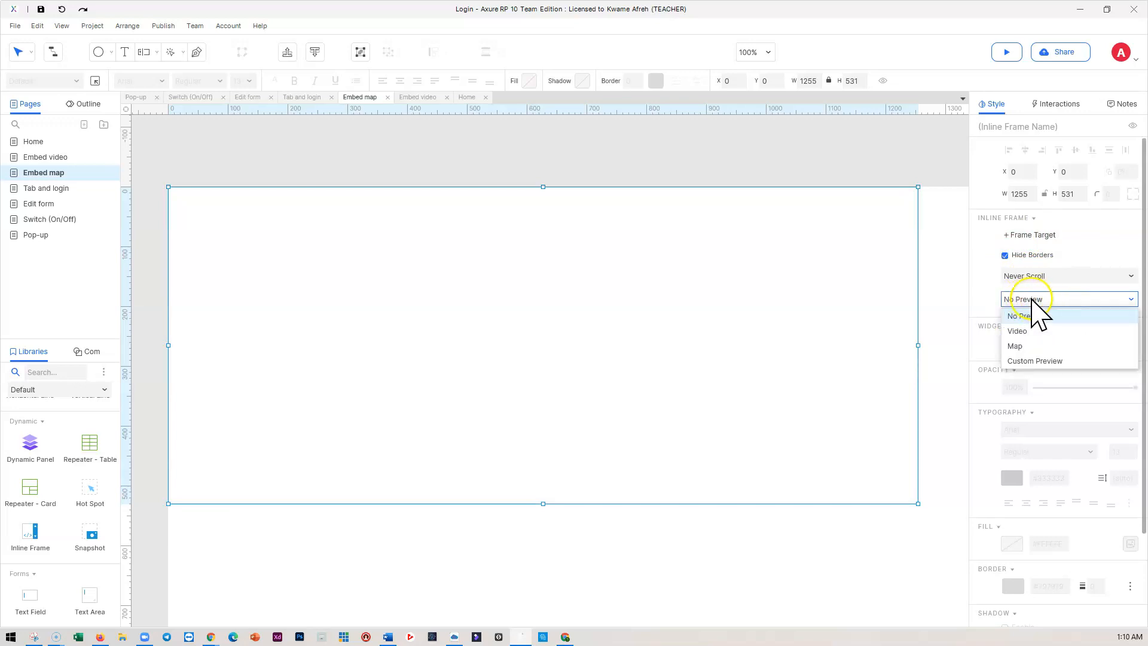
left_click(1019, 347)
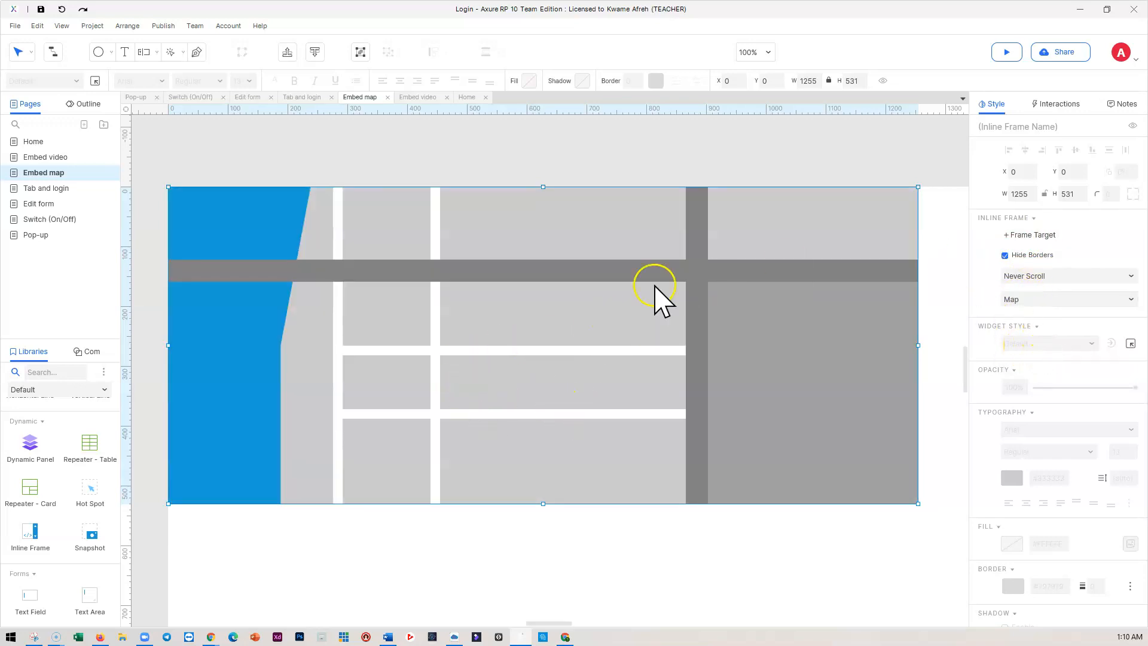
Step: Choose an external URL as the frame target, and in Chrome open the Leppävaara Campus address from the Laurea contact page in Google Maps
left_click(1027, 235)
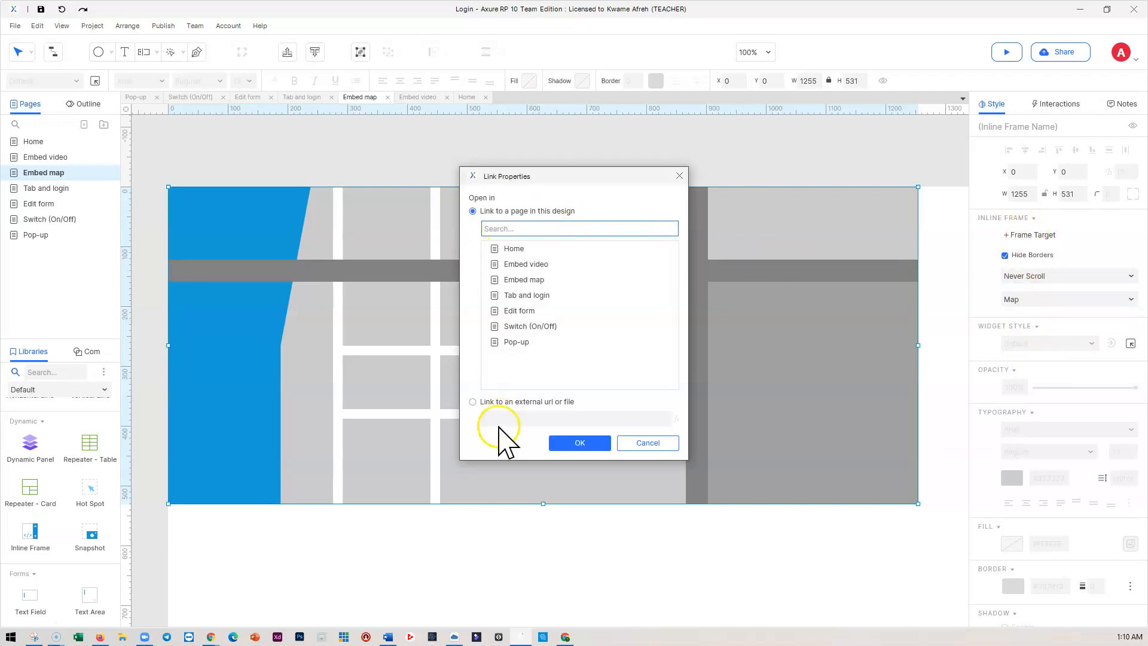
left_click(472, 402)
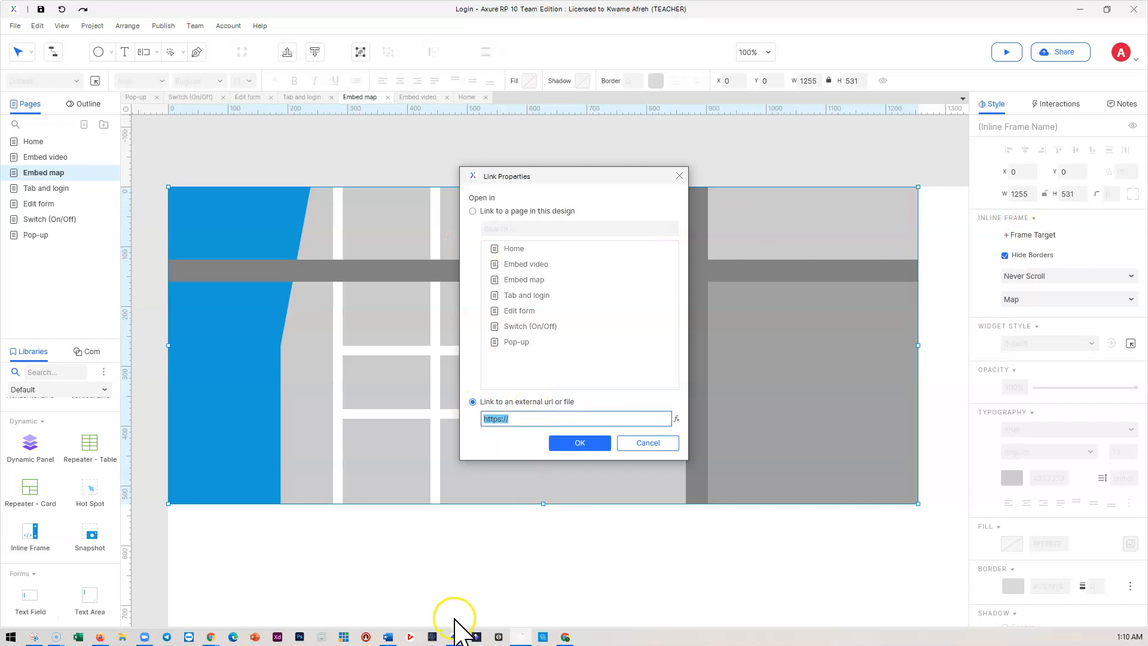
mouse_move(218, 628)
left_click(435, 607)
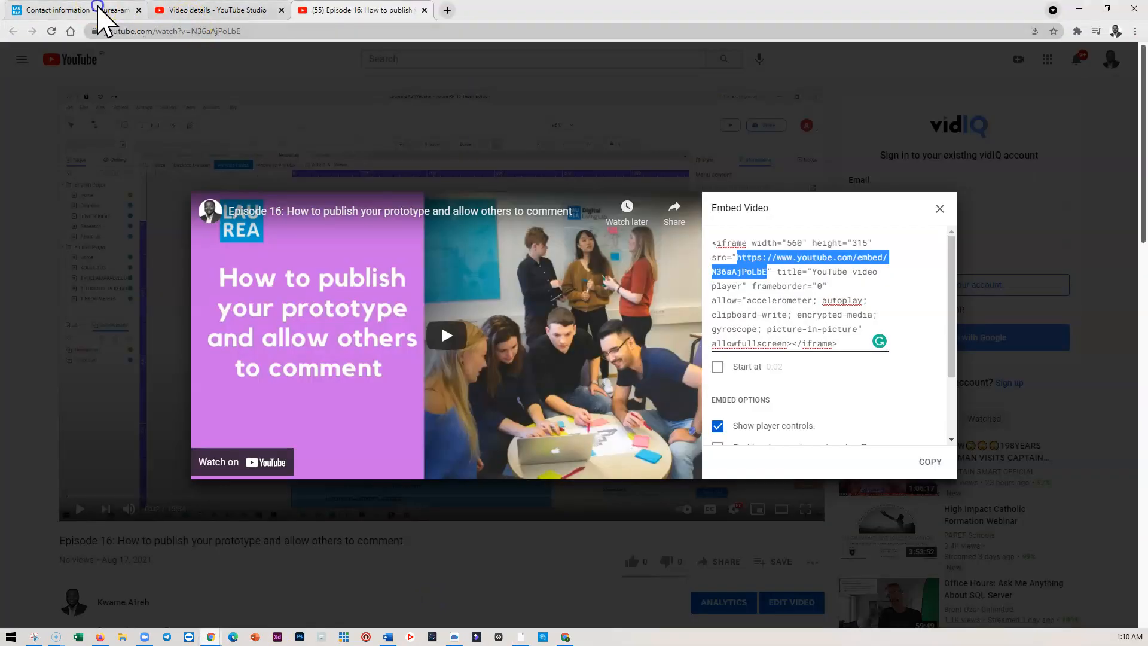
left_click(98, 8)
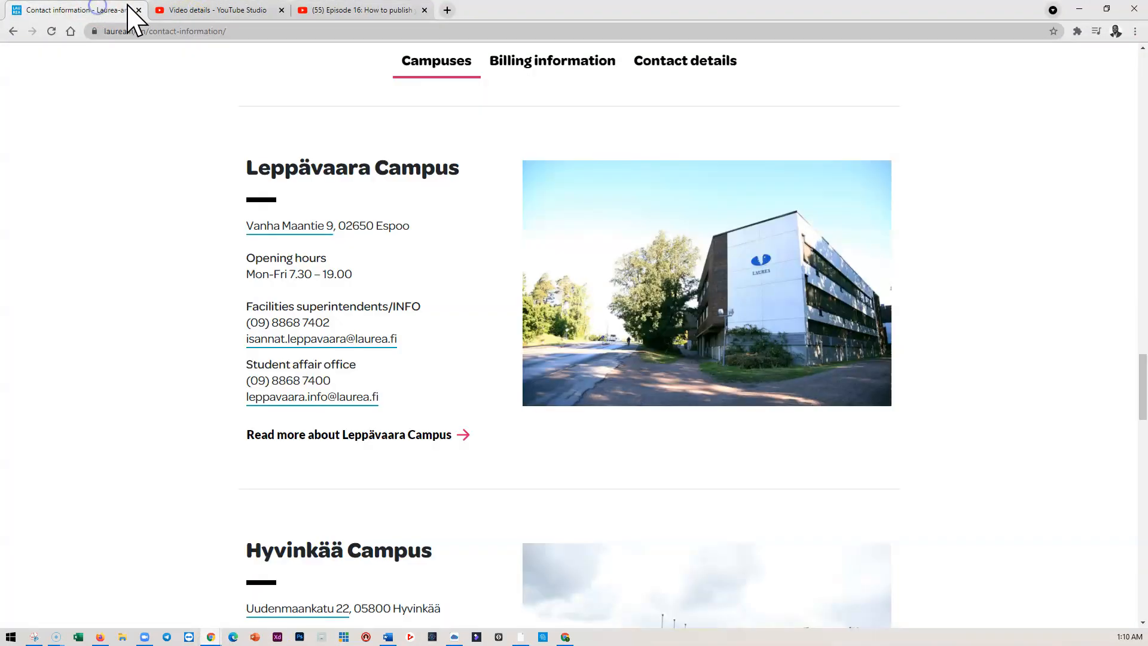
left_click(291, 227)
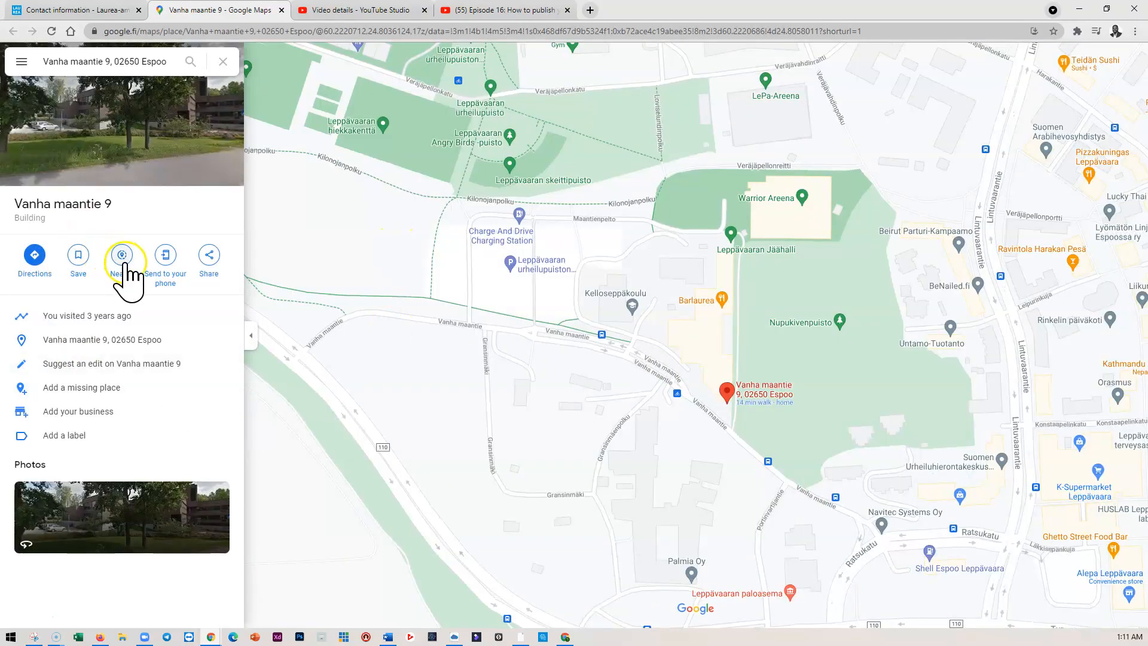
Step: Share the campus location as an embedded map at Medium size and copy its full HTML code
left_click(214, 270)
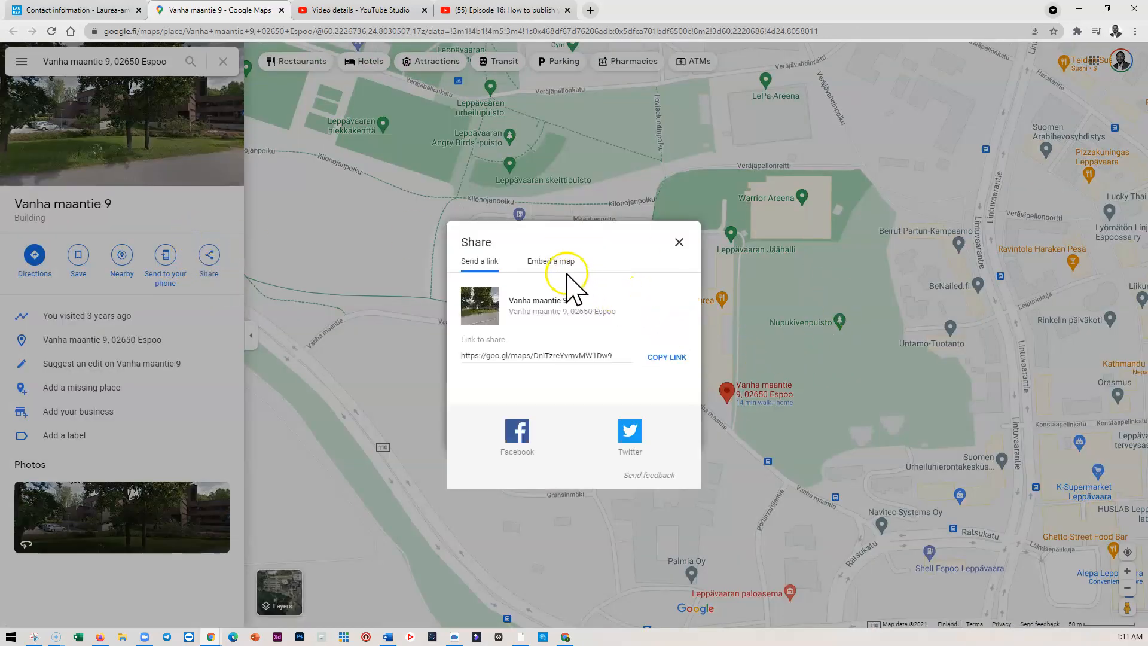
left_click(549, 261)
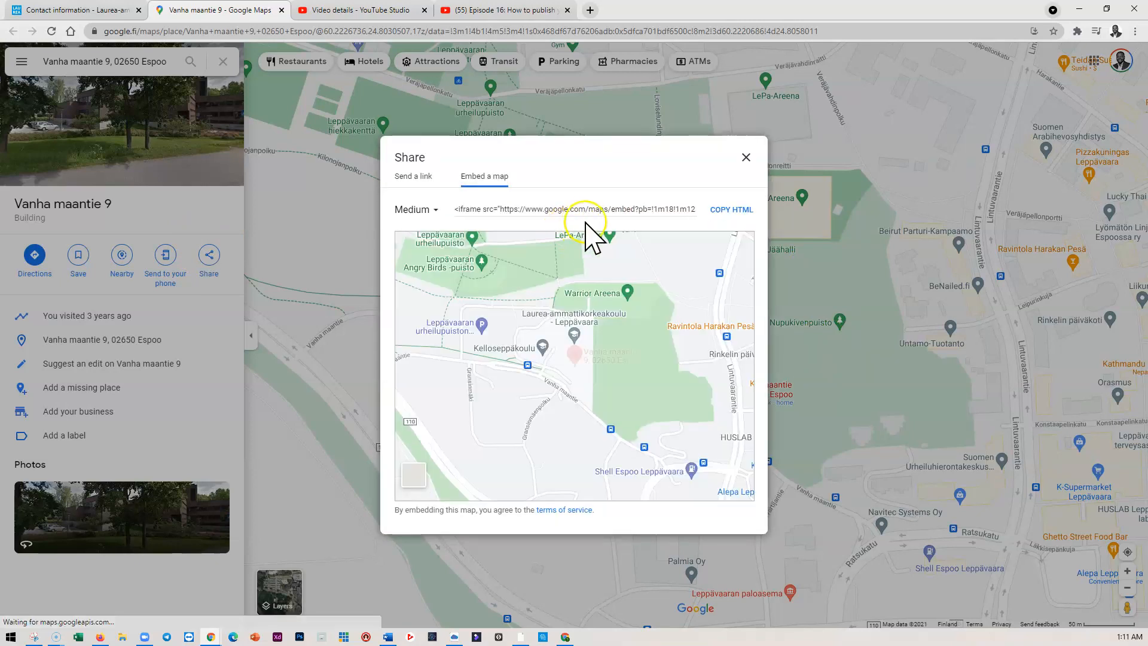
left_click(732, 209)
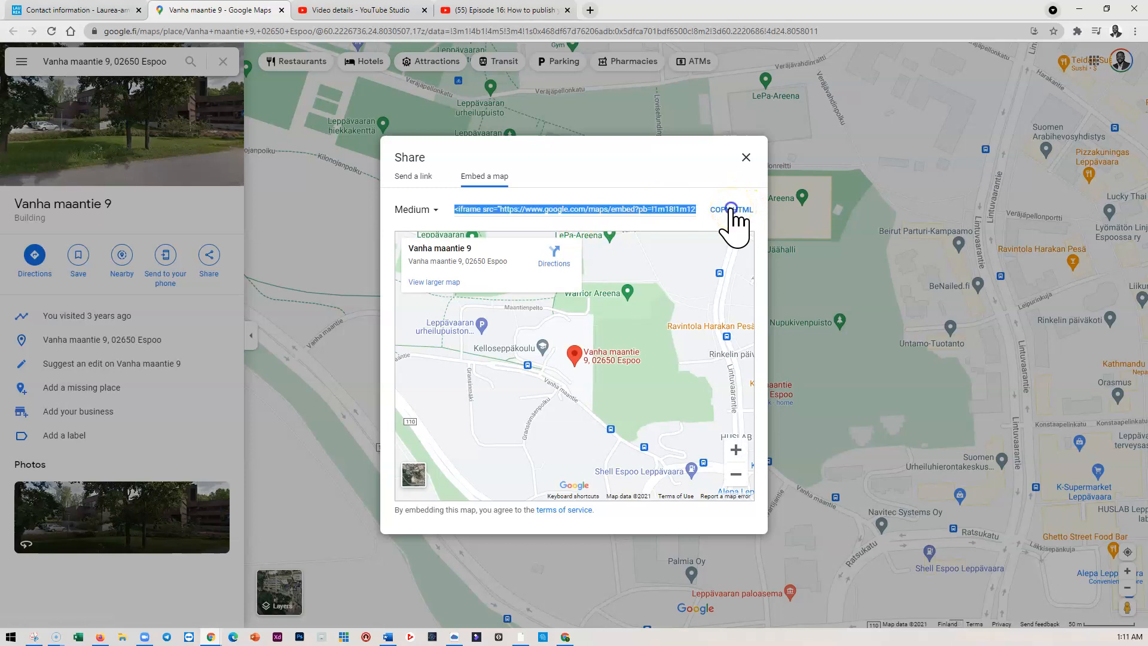
left_click(569, 209)
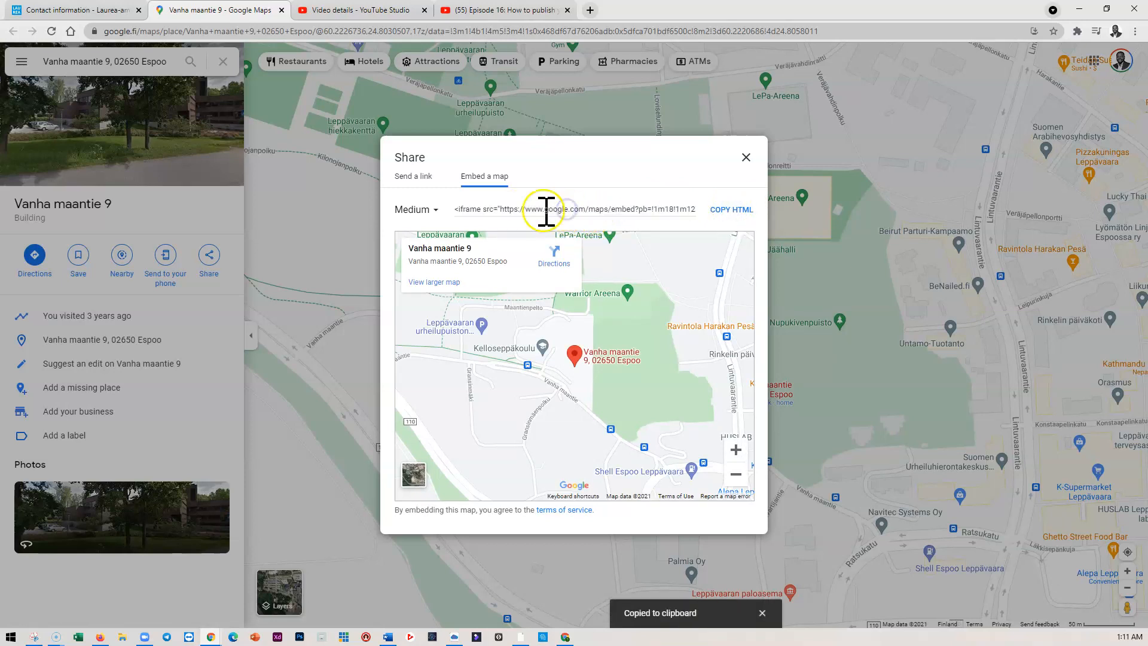
mouse_move(571, 209)
left_mouse_down()
mouse_move(702, 209)
mouse_move(461, 209)
mouse_move(564, 209)
left_mouse_up()
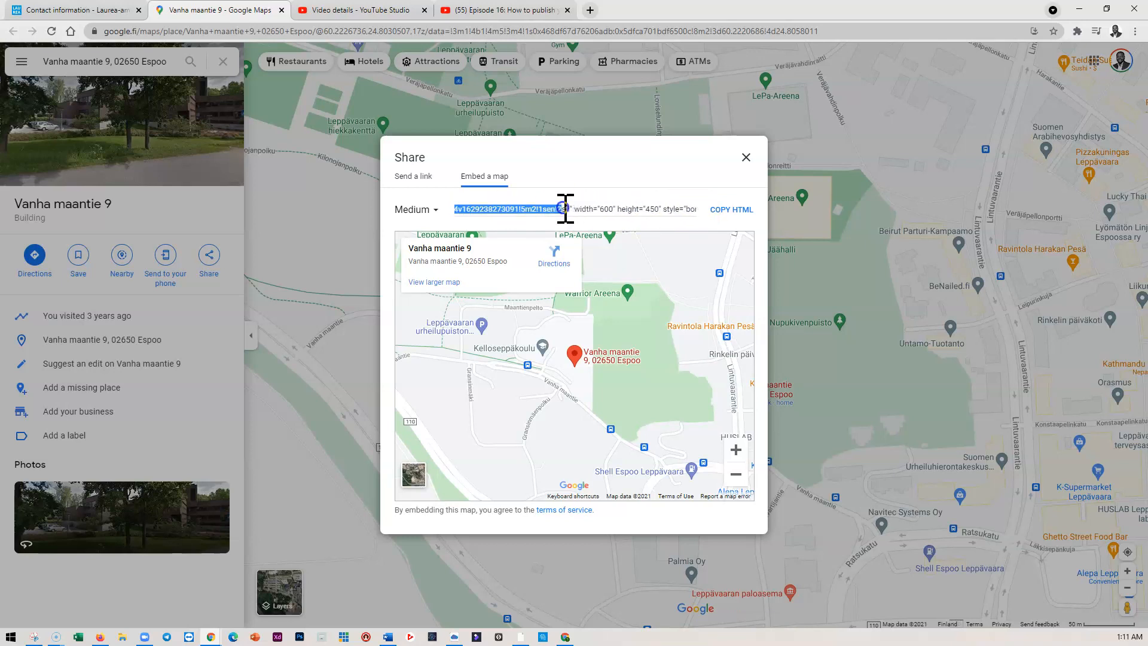
left_click_drag(573, 209, 614, 209)
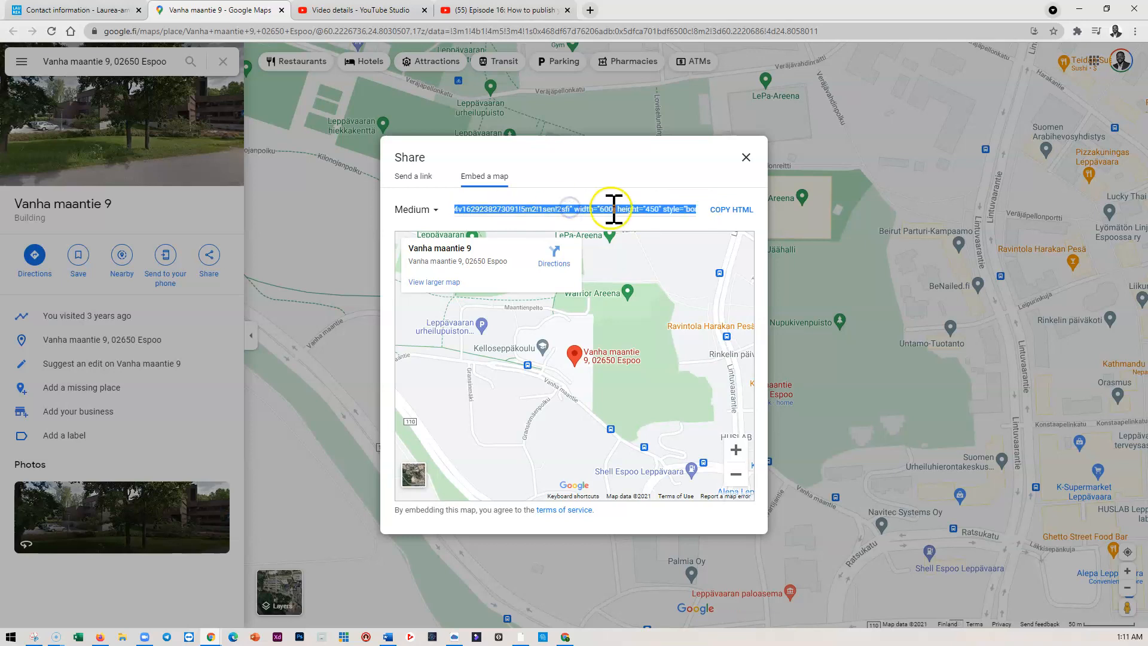
left_click(731, 210)
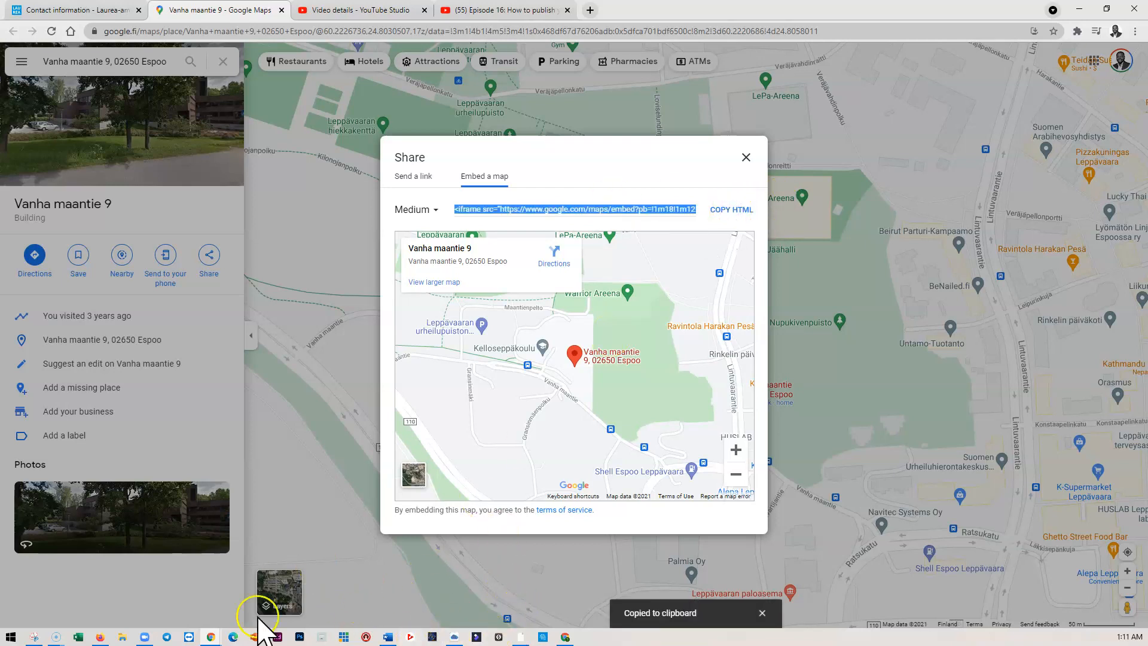
Step: Open Notepad and paste the copied map embed code into the blank document
left_click(10, 638)
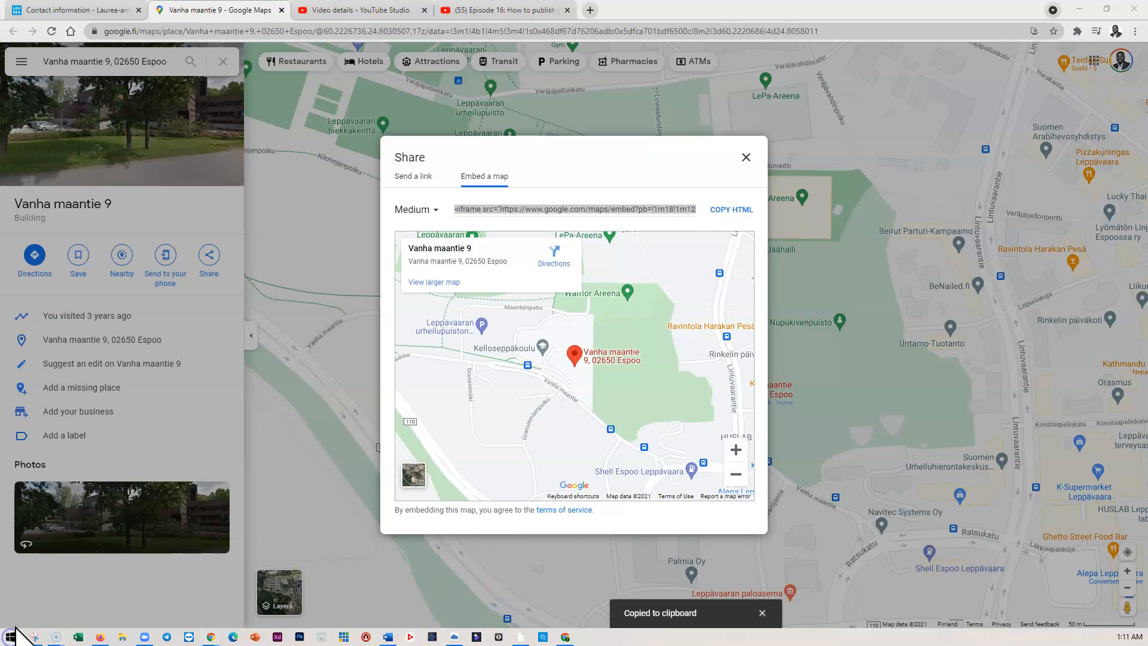
type("no")
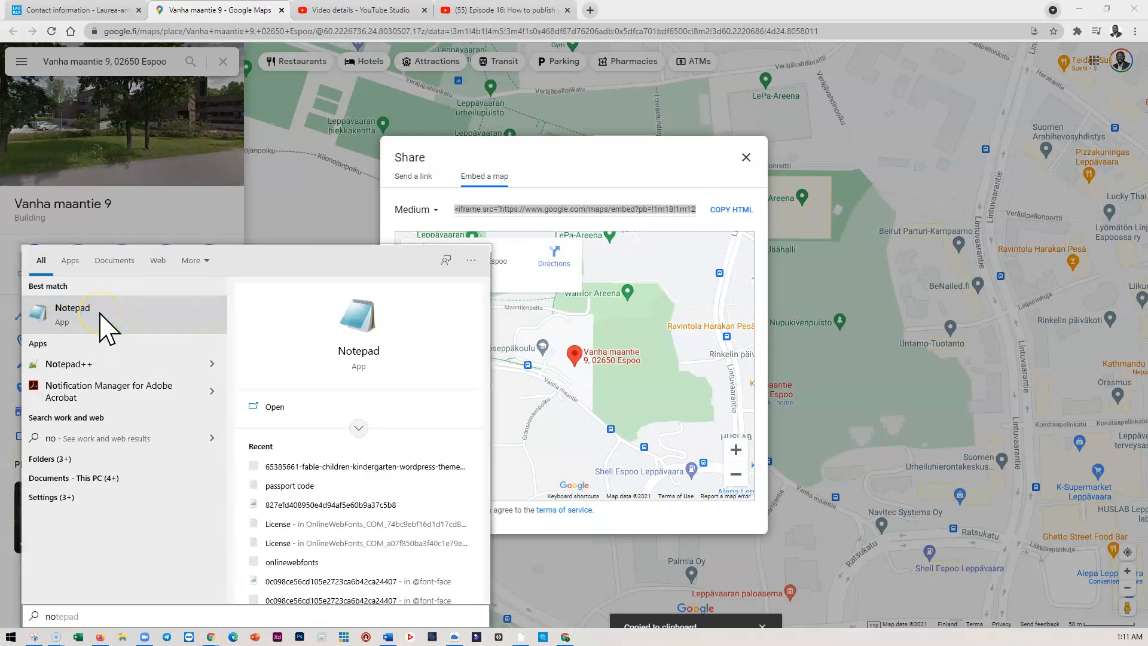
left_click(100, 314)
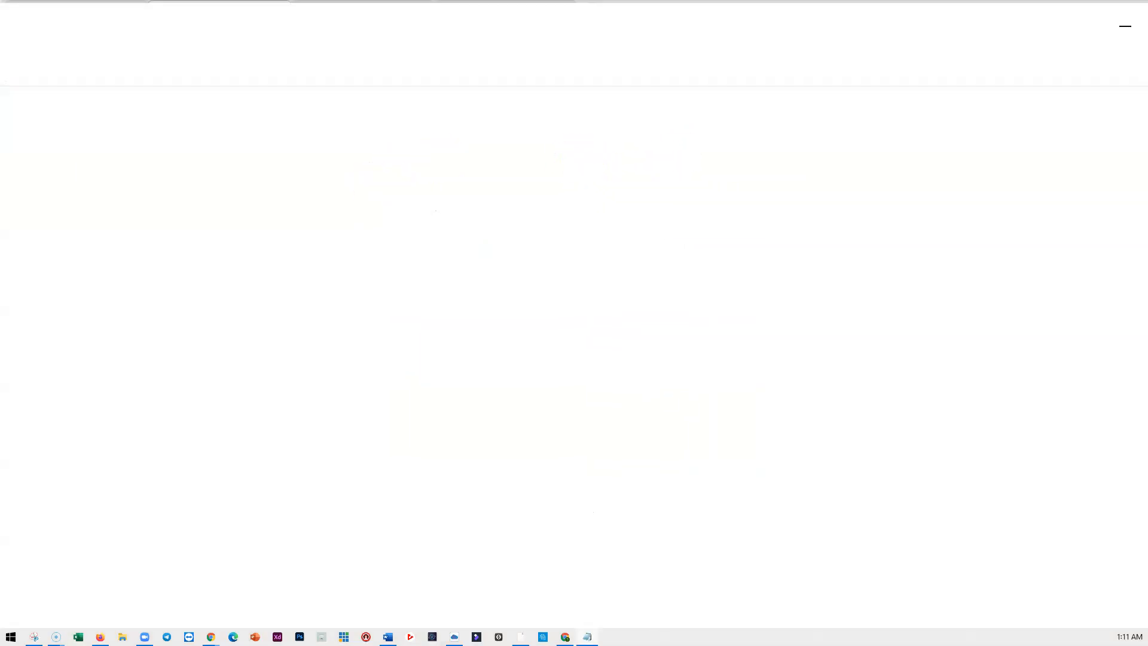
left_click_drag(2, 627, 213, 622)
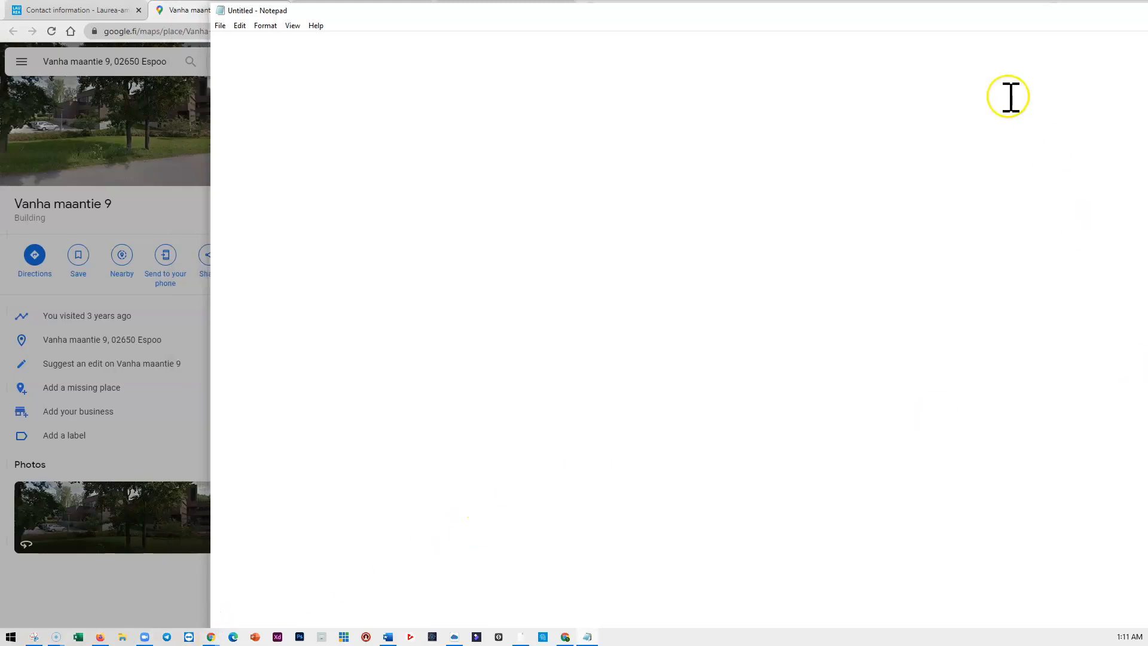
left_click_drag(940, 12, 793, 45)
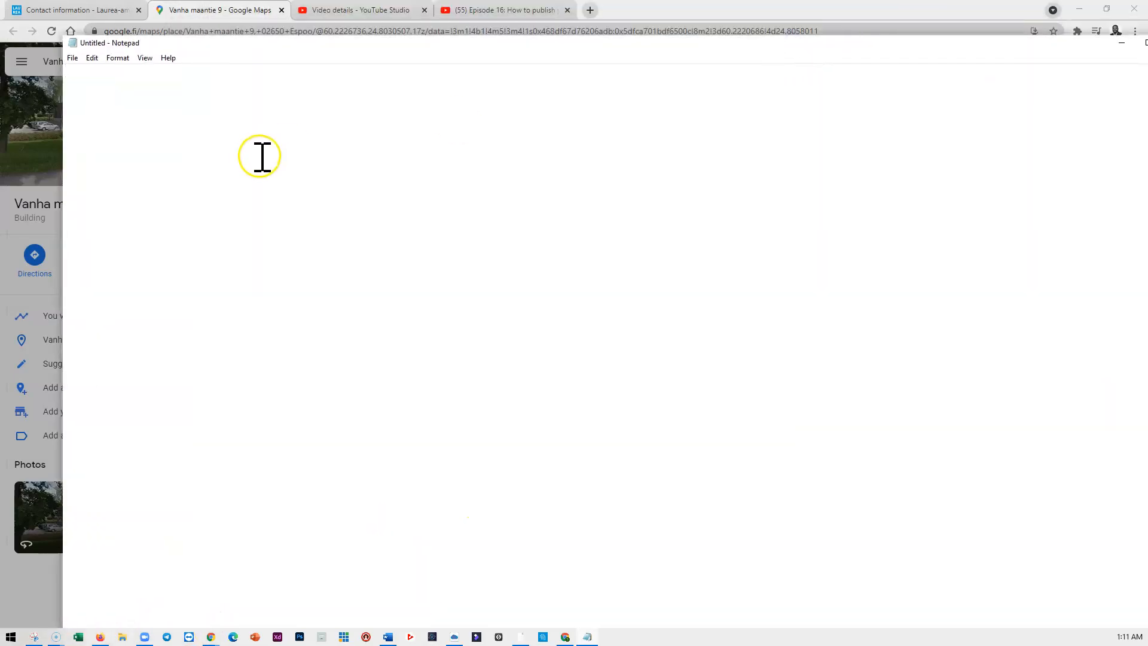
key("ctrl+v")
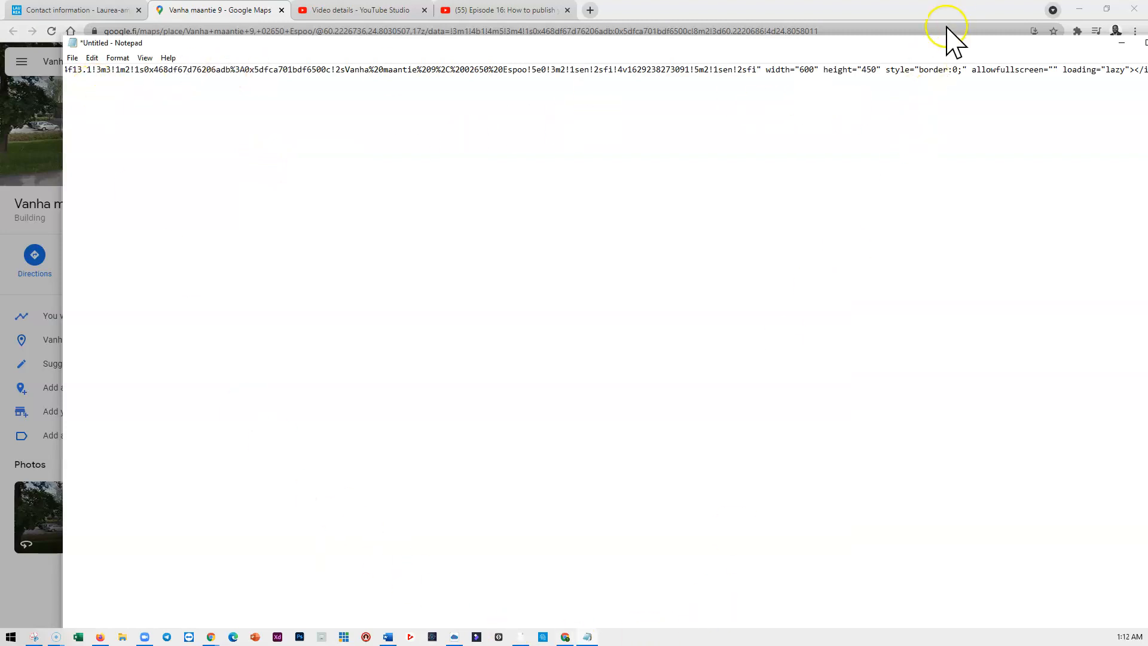
Step: Fit the Notepad window on screen, copy only the map URL inside the src quotes, and close Notepad without saving
left_click_drag(60, 315, 1109, 226)
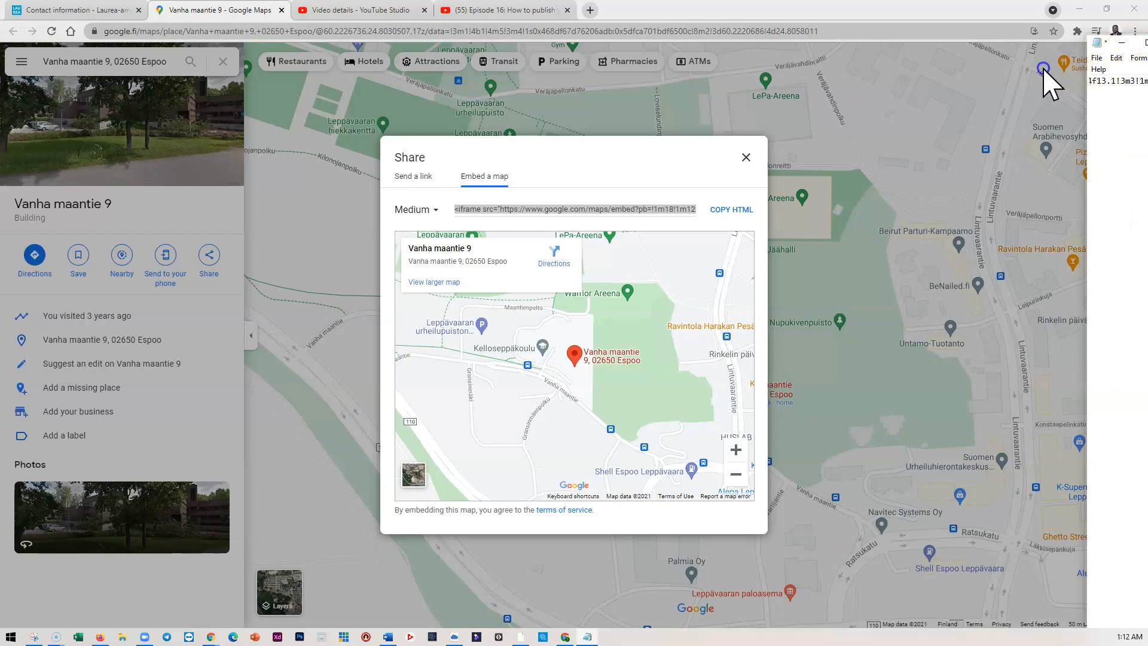
left_click_drag(1086, 115, 922, 132)
left_click_drag(1059, 48, 575, 26)
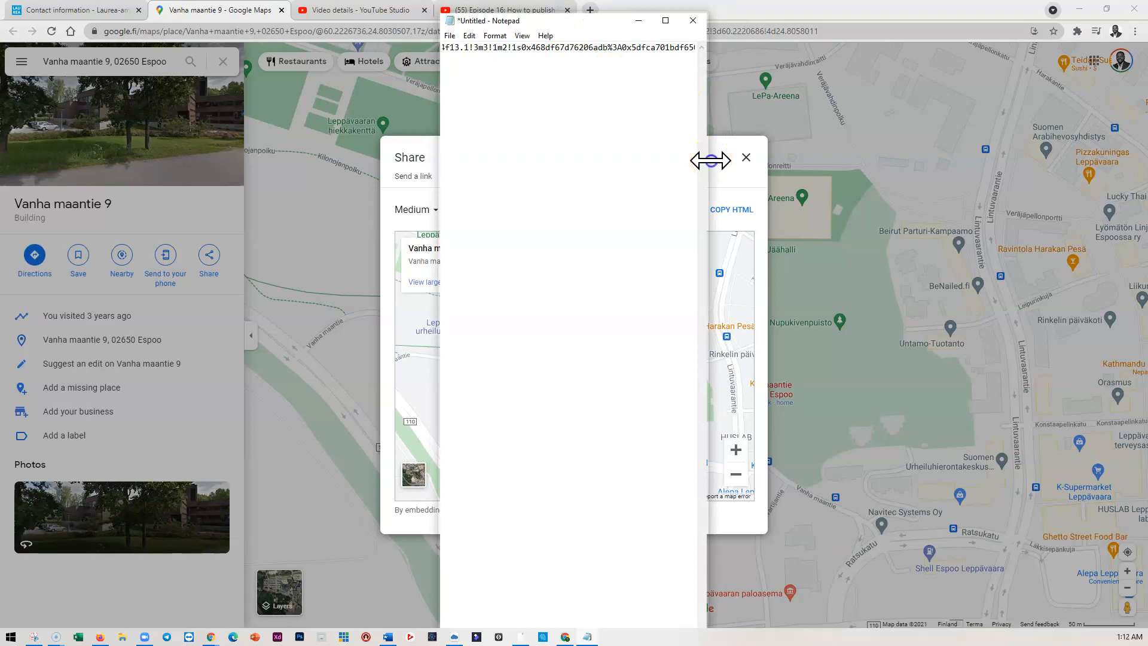
left_click_drag(710, 160, 1070, 116)
left_click_drag(440, 162, 158, 179)
left_click_drag(240, 48, 256, 47)
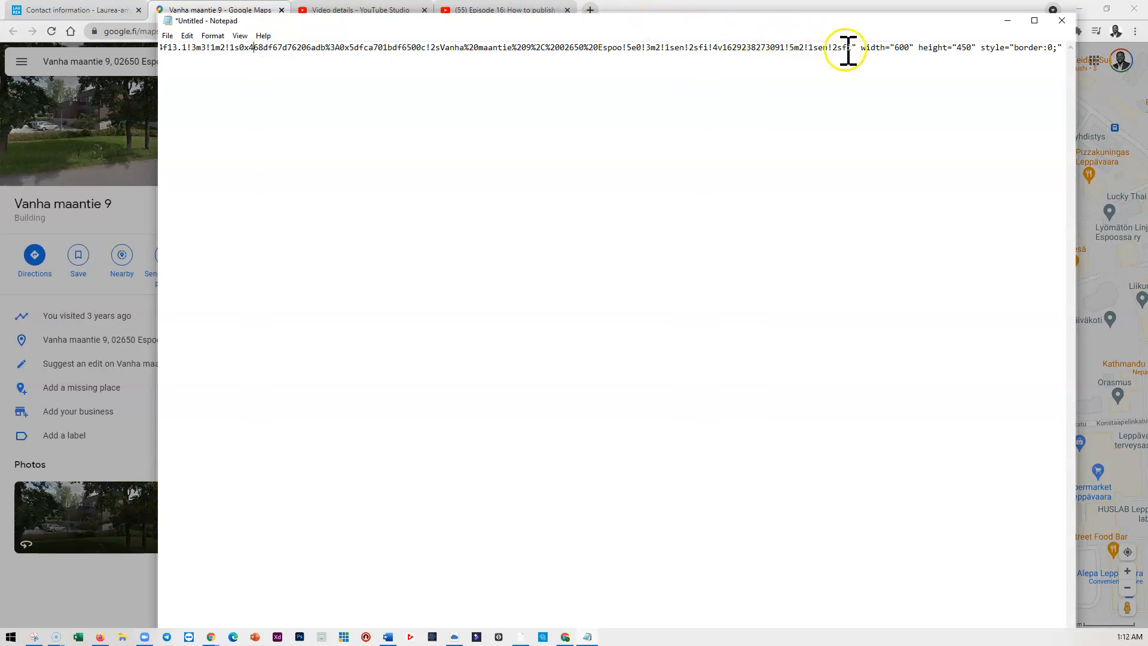
left_click_drag(853, 48, 280, 53)
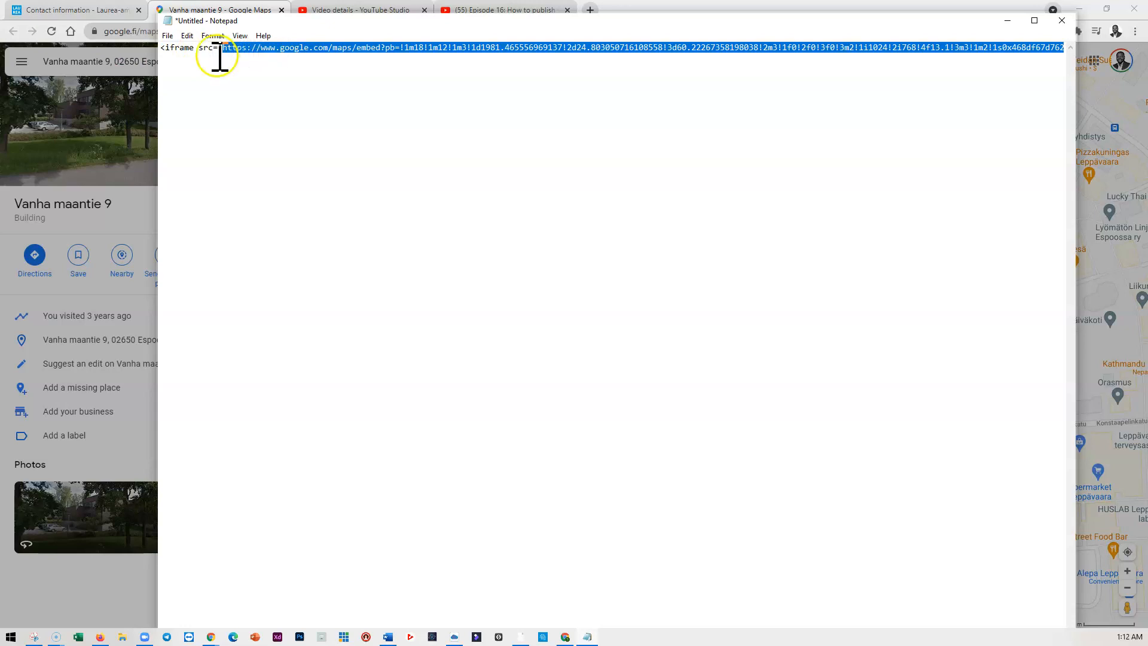
left_click(1061, 21)
left_click(589, 318)
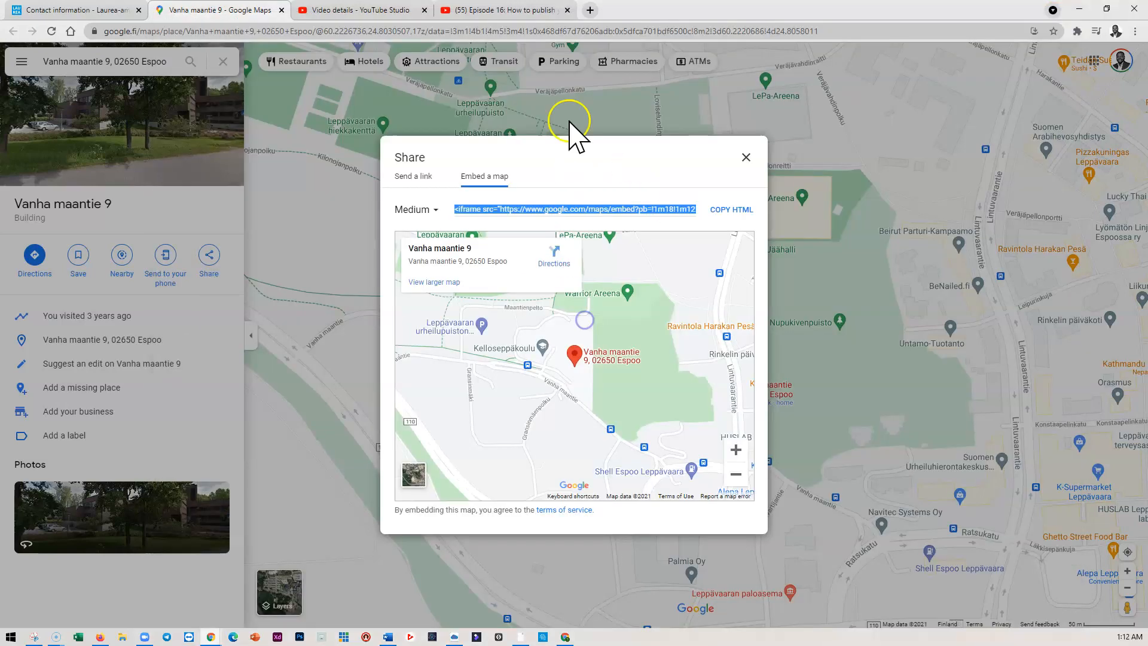
Step: Switch to Axure RP, set the copied map URL as the inline frame's target, and preview the Embed map page in the browser
left_click(522, 637)
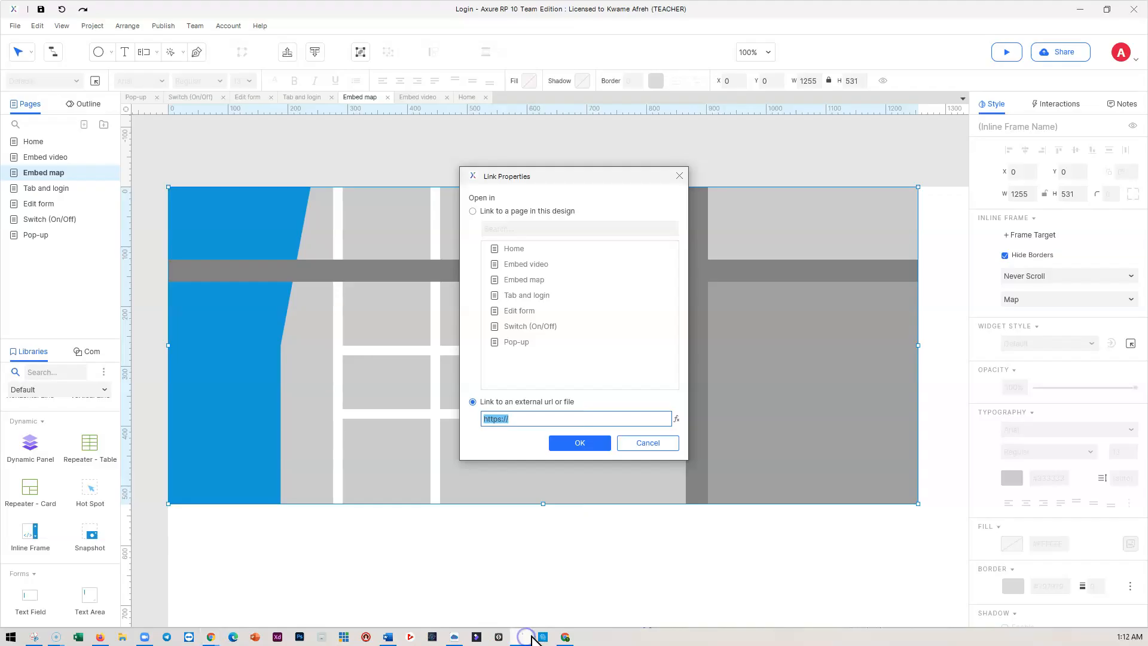
key("ctrl+v")
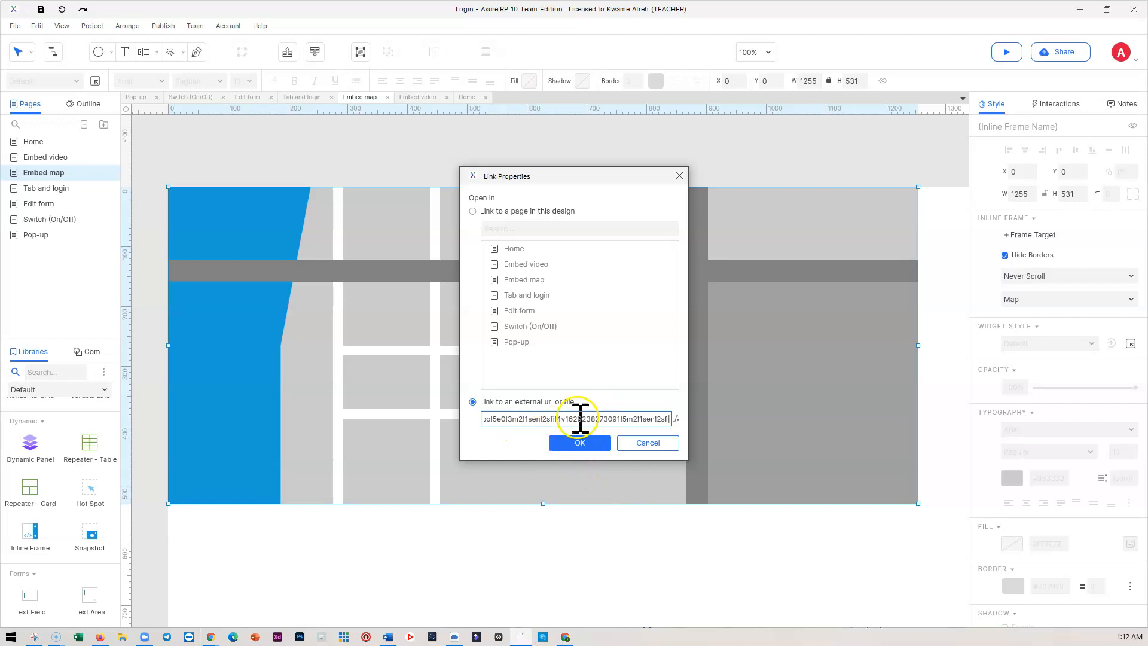
left_click(581, 443)
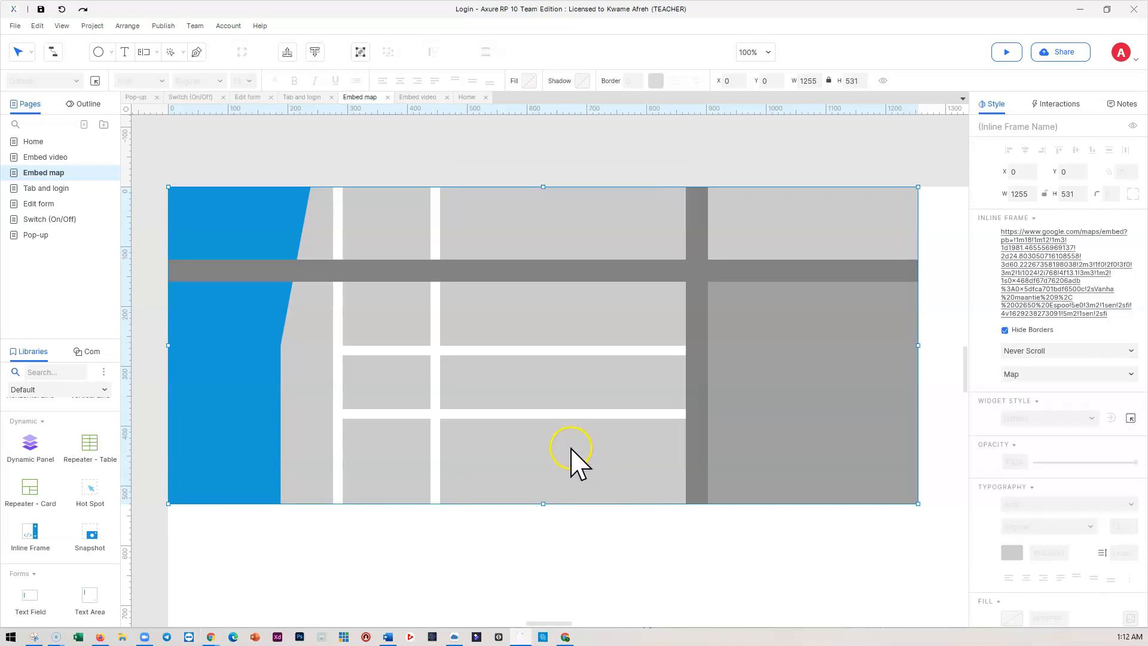
left_click(1005, 53)
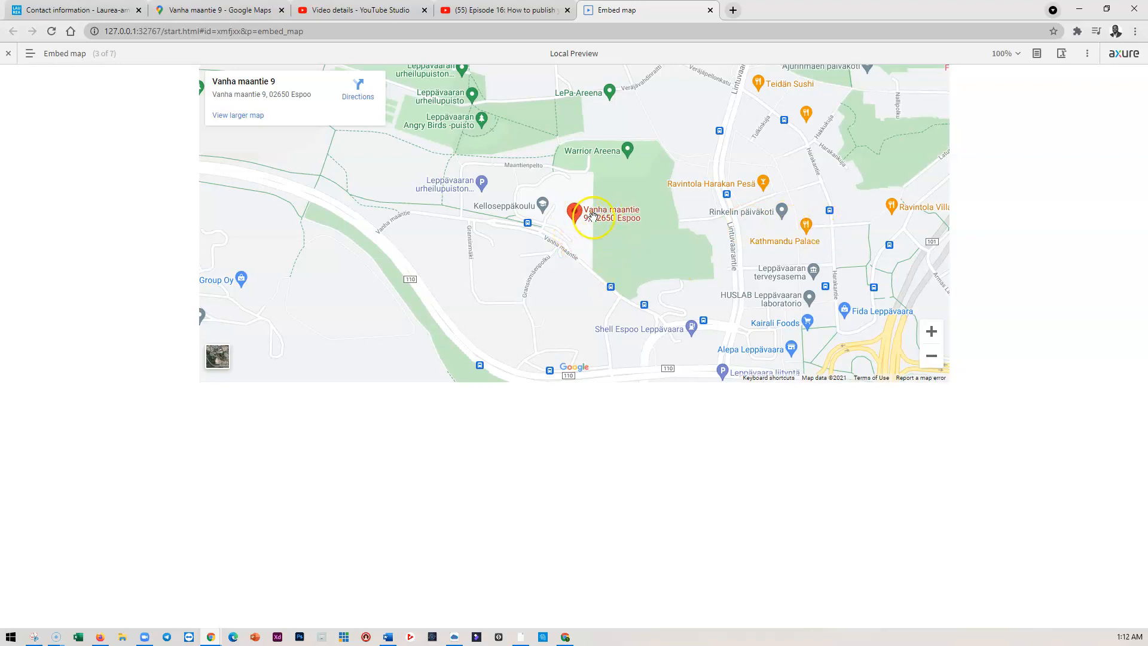
left_click(522, 639)
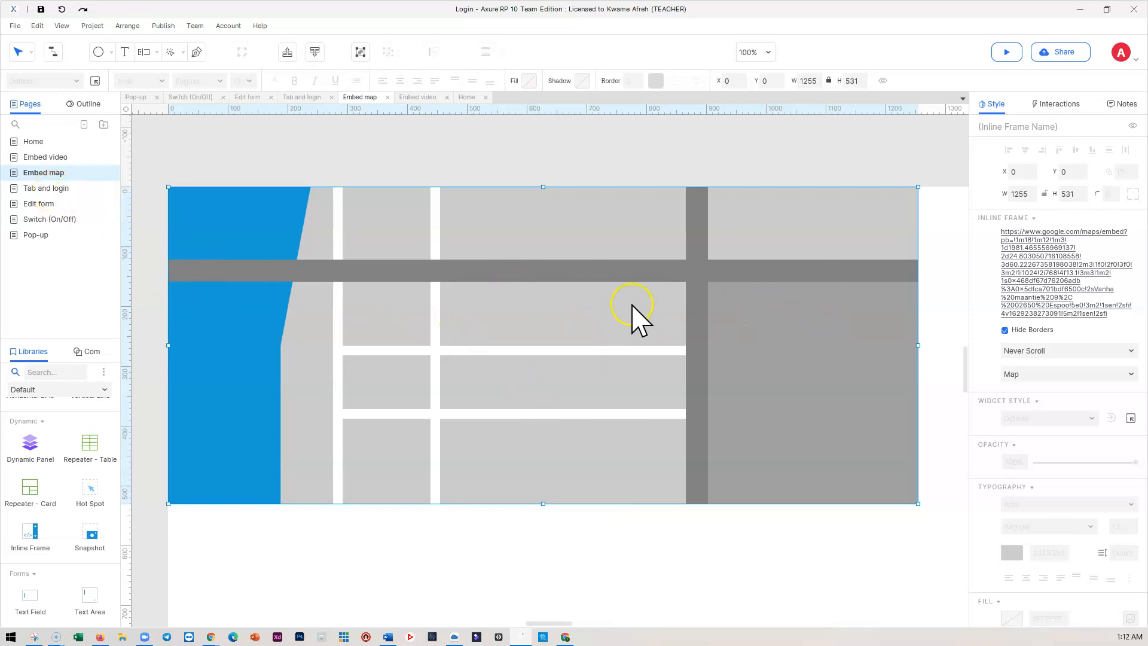
Step: Open the Tab and login page on the canvas
left_click(48, 189)
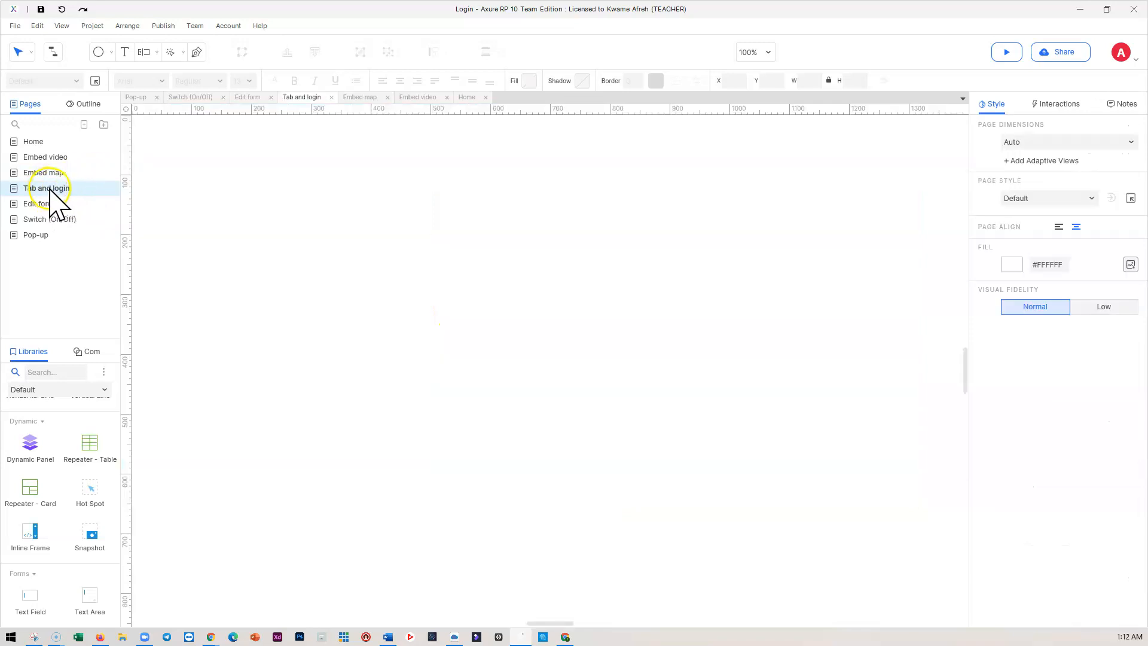
scroll(392, 274, "up", 2)
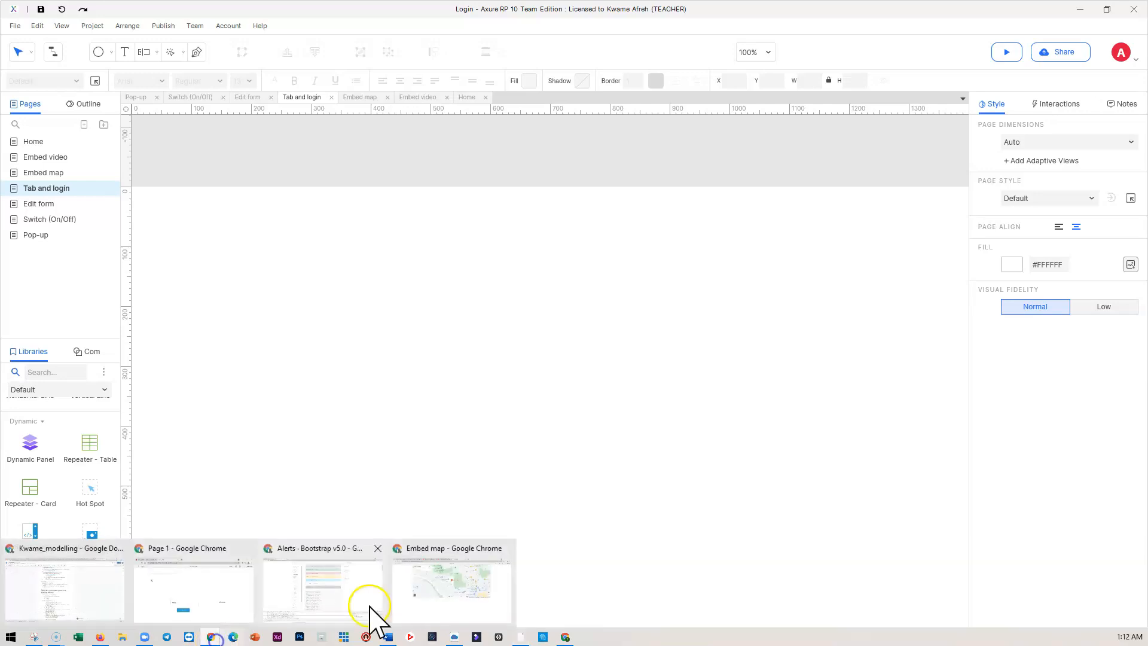
left_click(455, 598)
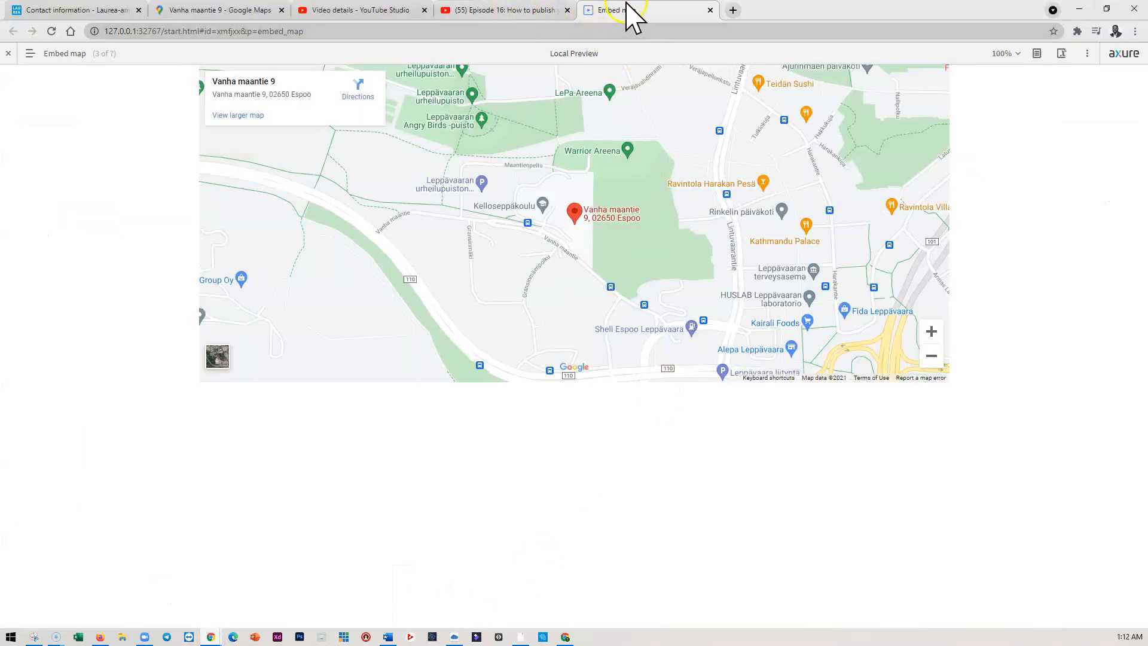
left_click(513, 6)
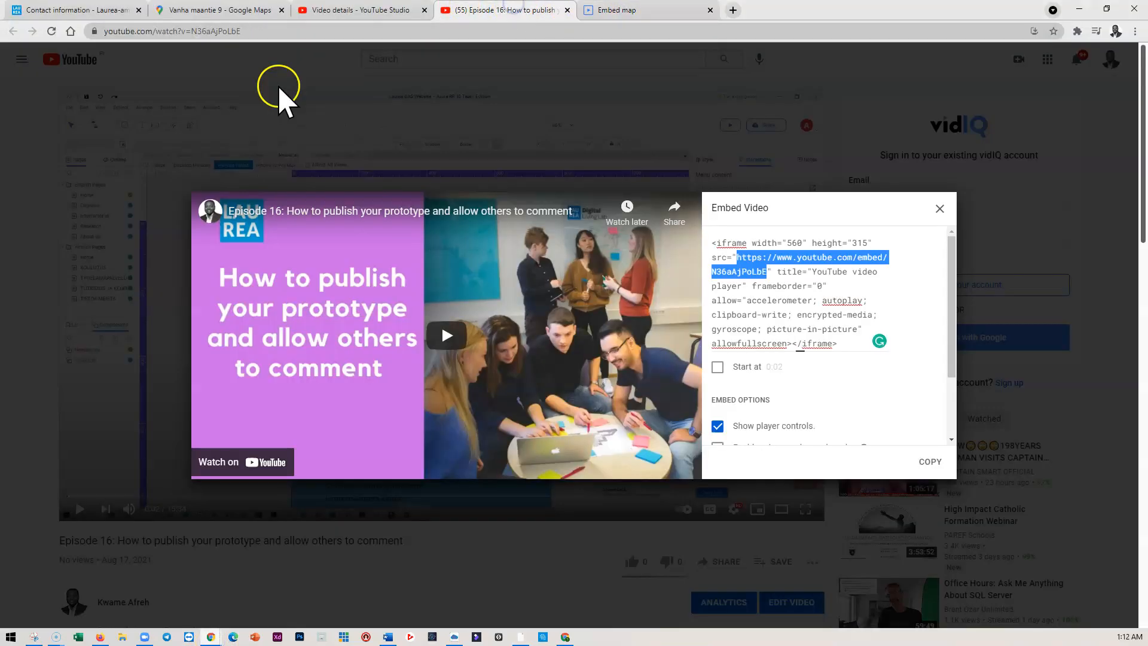
left_click(641, 7)
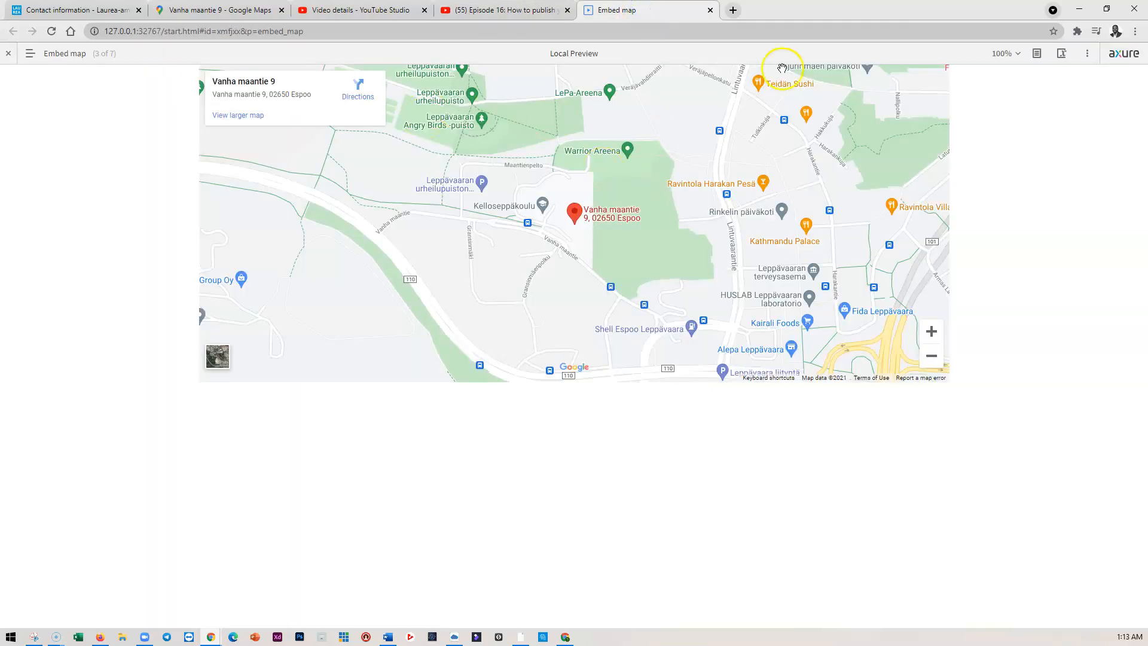
left_click(1076, 9)
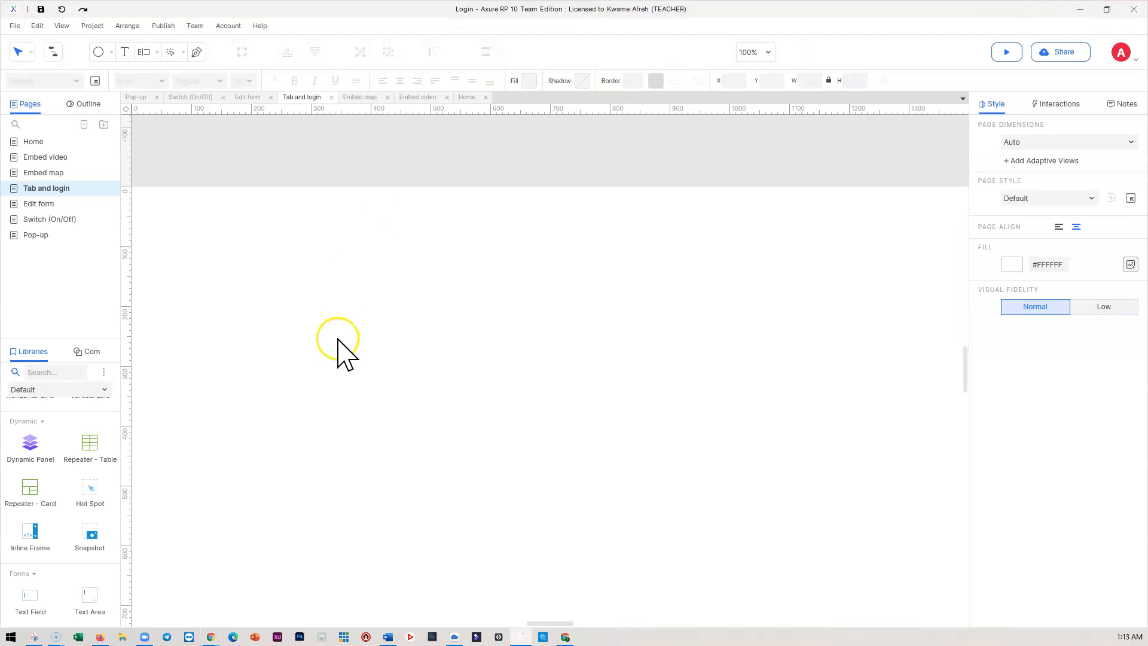
Step: Add a Box 3 rectangle about 300 × 57 near the page's upper part and place a copy directly to its right
scroll(400, 390, "down", 1)
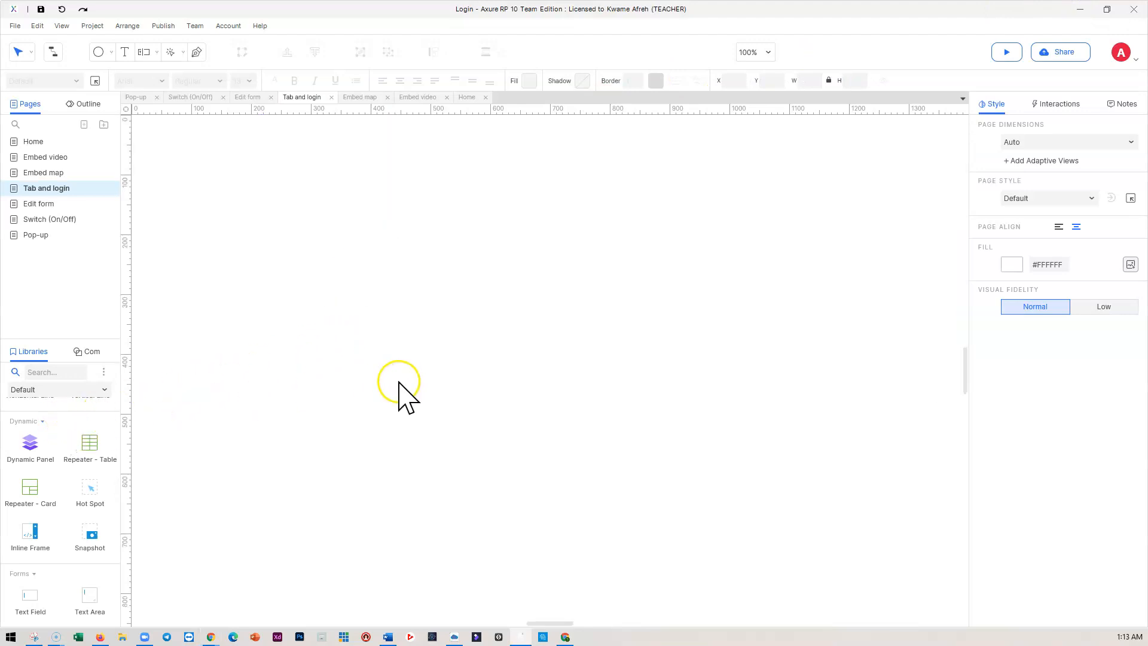
scroll(66, 478, "up", 10)
left_click_drag(36, 441, 277, 197)
left_click_drag(364, 284, 366, 218)
left_click(457, 203)
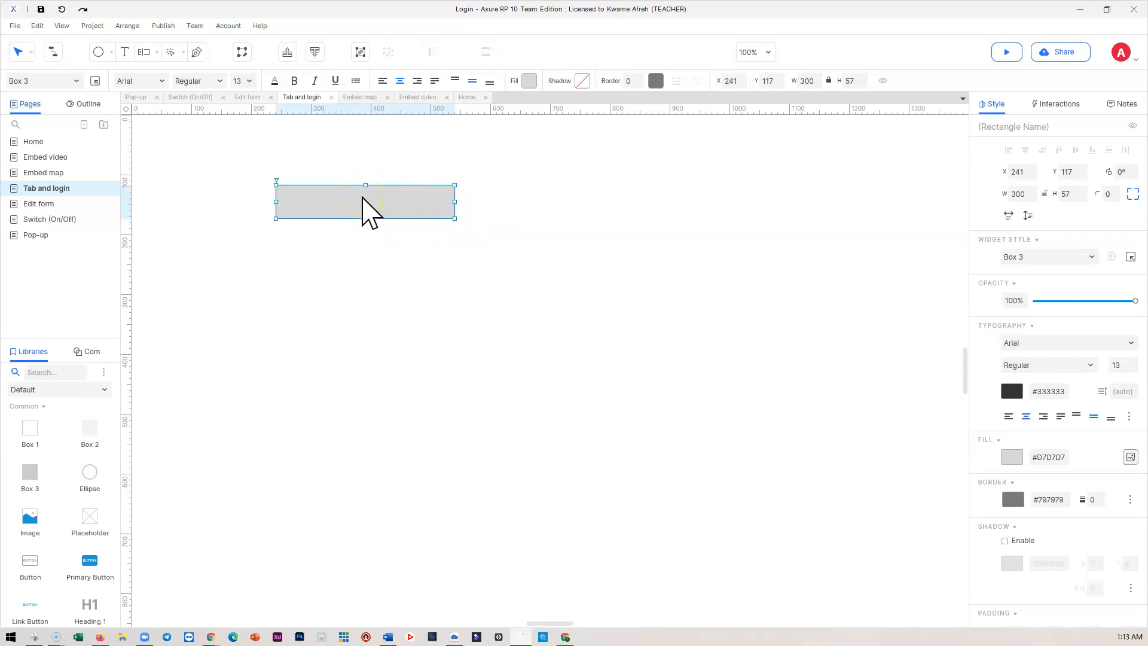
left_click_drag(350, 202, 525, 206)
left_click(559, 272)
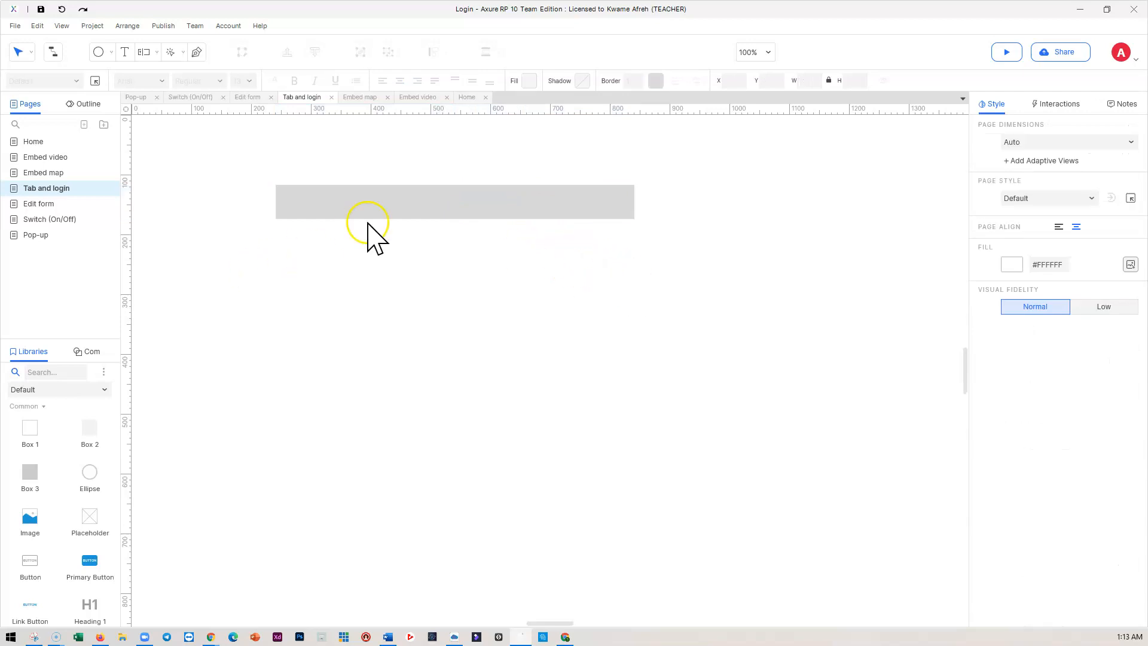
Step: Give both rectangles a border width of 1 and nudge the right one to X 540 so their borders overlap
left_click(359, 206)
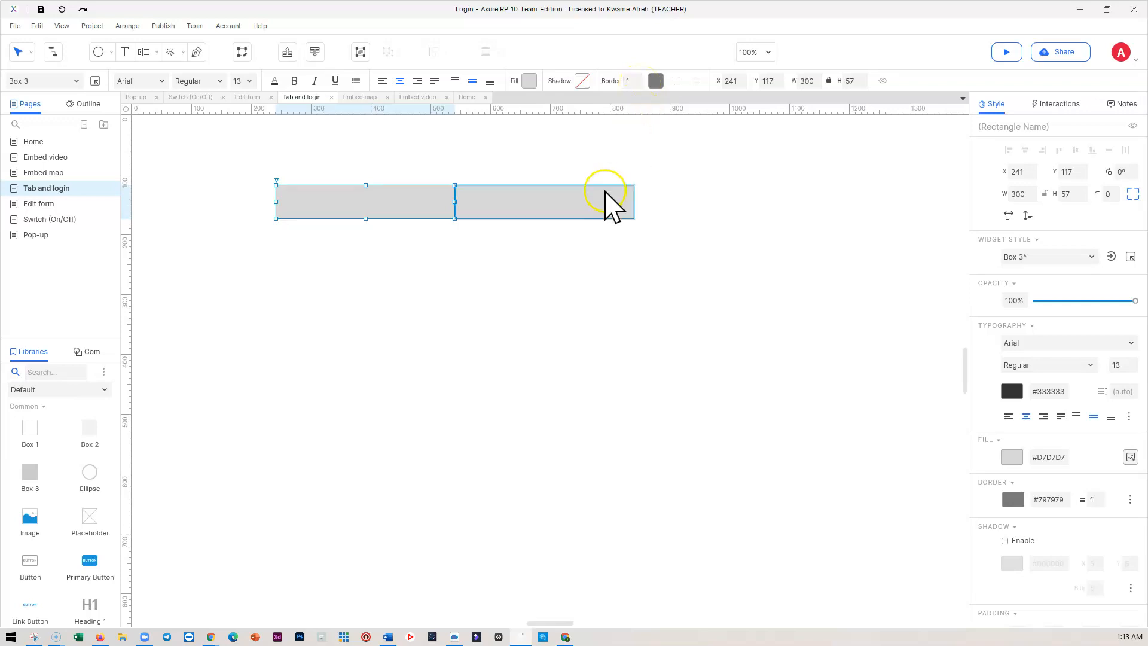
left_click(565, 205, "shift")
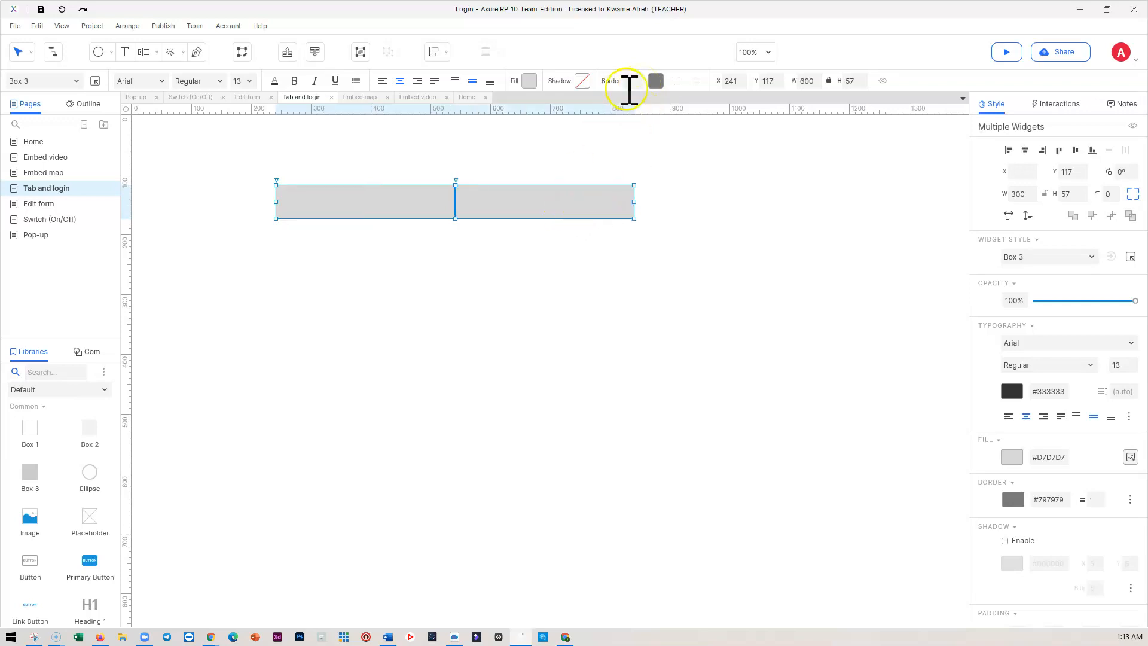
left_click(670, 204)
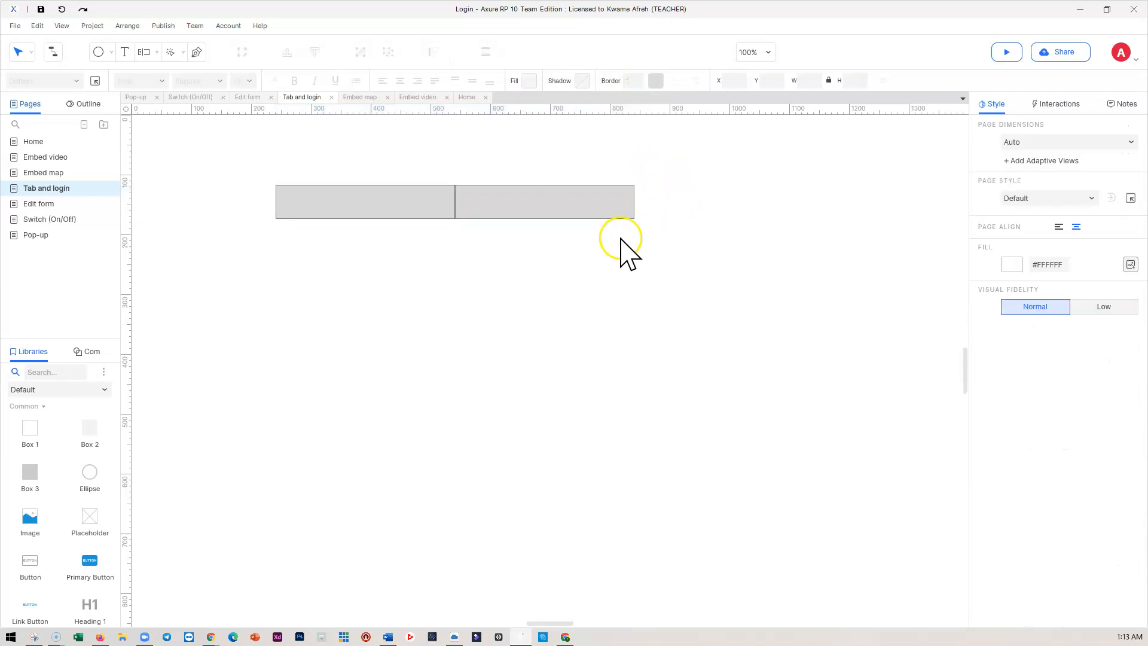
left_click(496, 212)
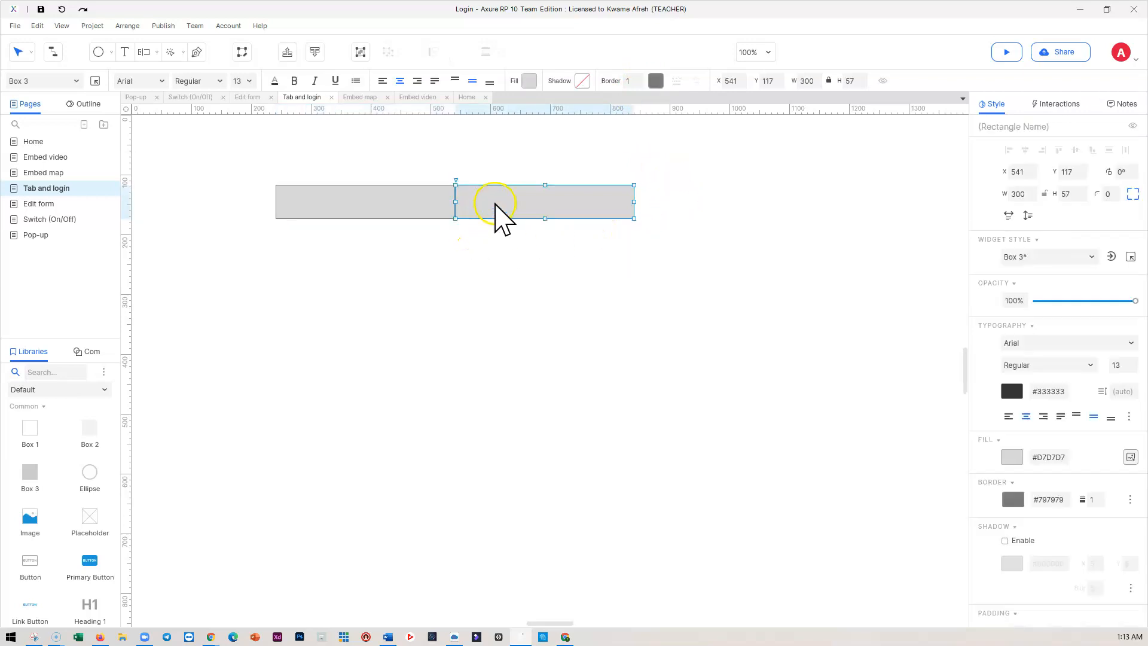
left_click(582, 272)
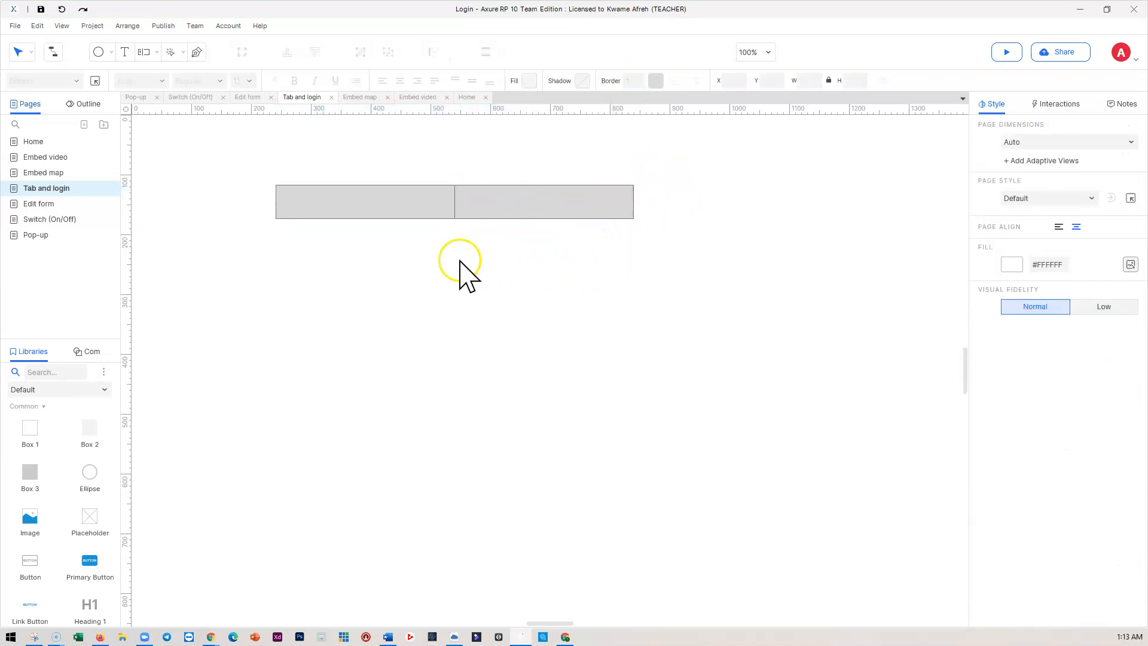
Step: Label the left rectangle Login and the right rectangle Sign Up
double_click(340, 206)
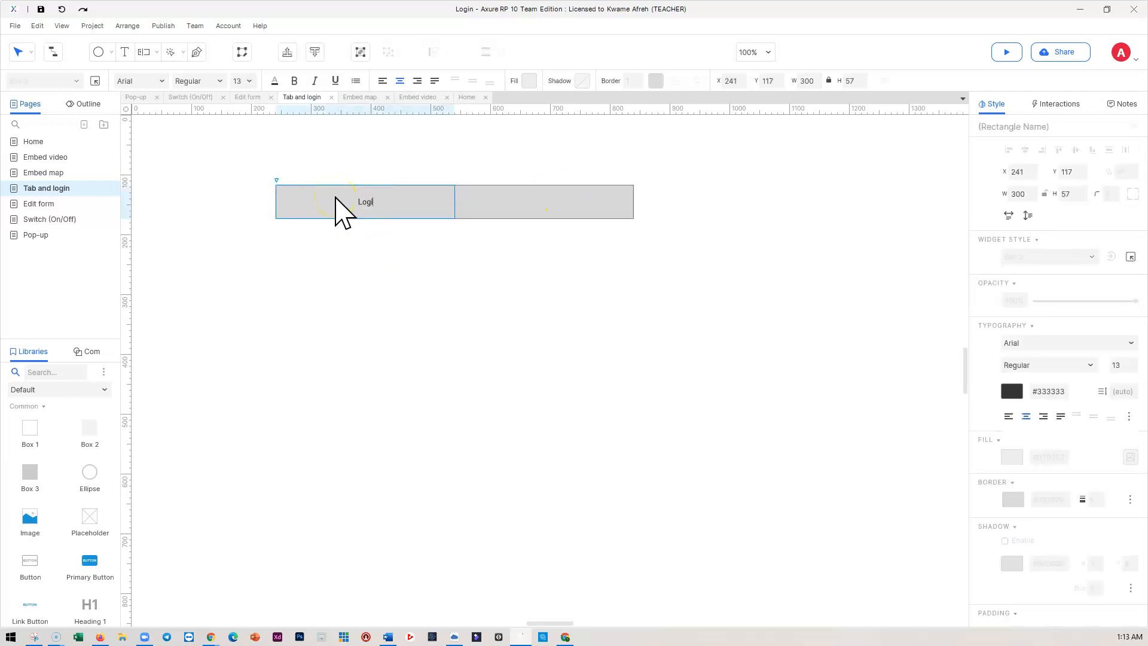
double_click(506, 213)
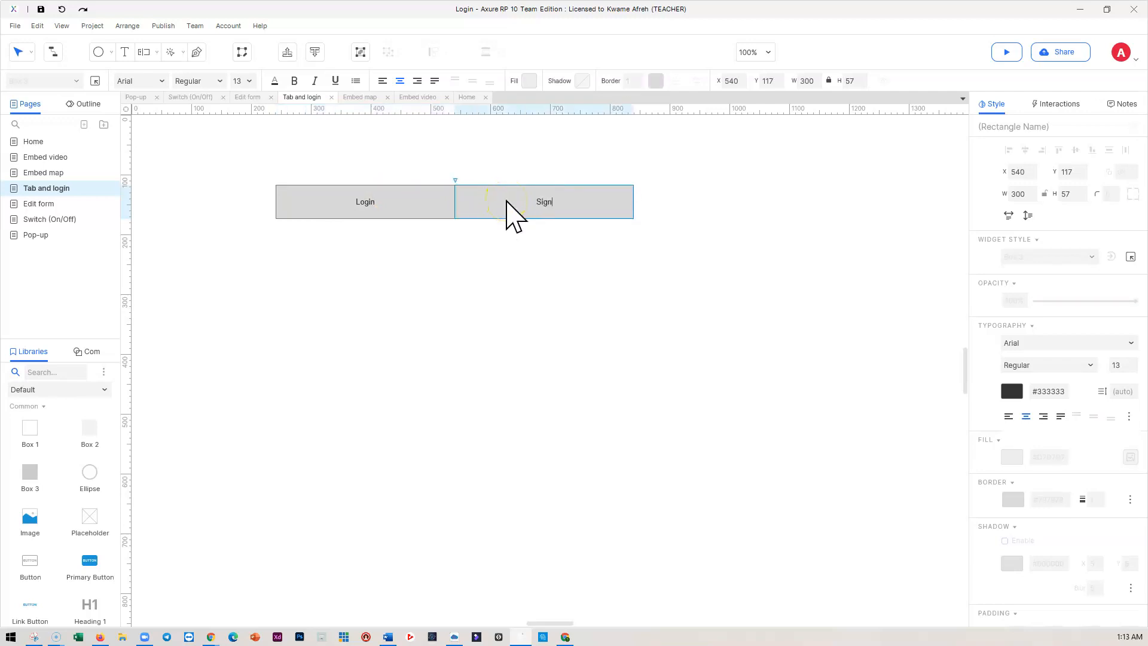
left_click(550, 254)
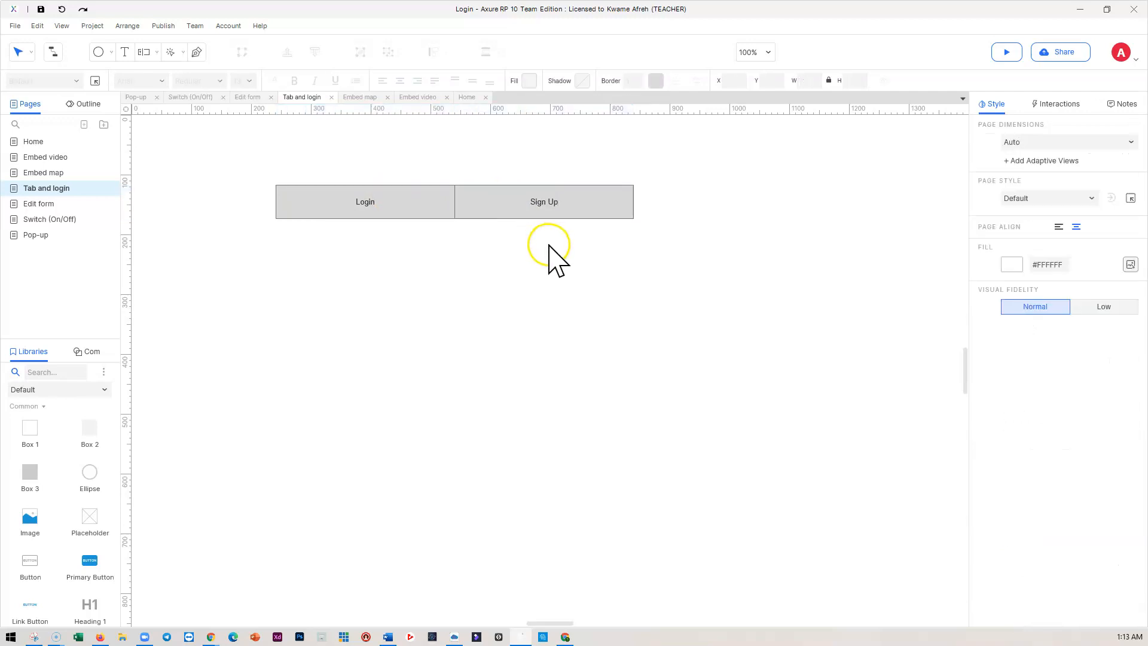
Step: Add a Box 1 content area about 1046 × 528 directly beneath the Login and Sign Up tabs
left_click(351, 210)
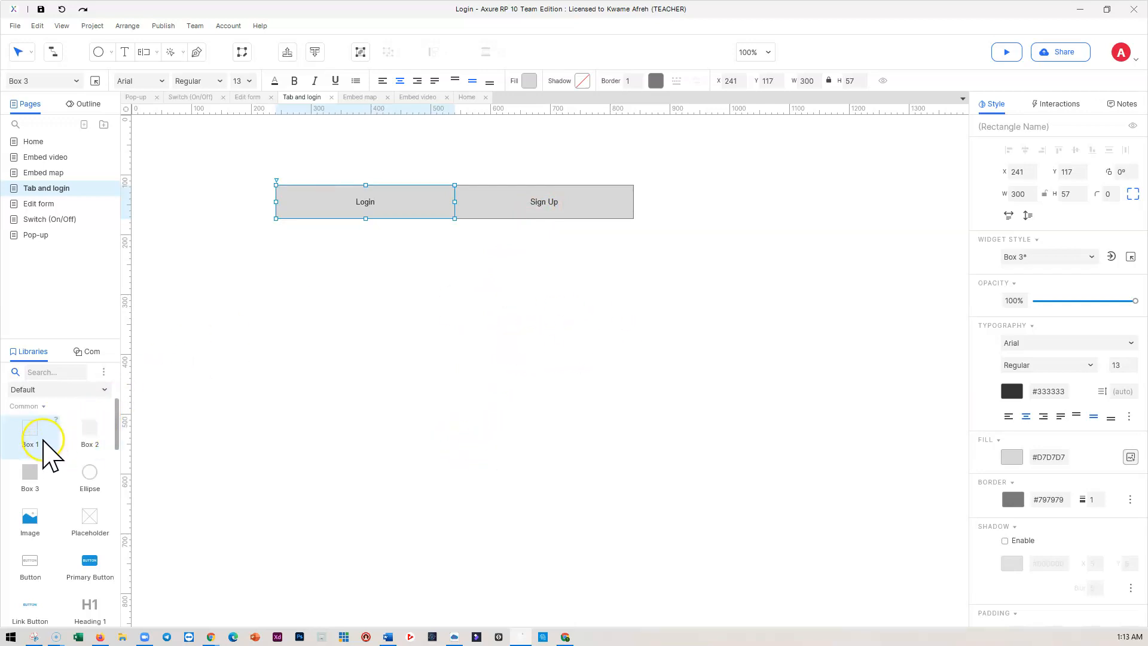
left_click_drag(27, 428, 324, 277)
left_click_drag(262, 230, 251, 220)
left_click_drag(430, 270, 875, 270)
left_click_drag(563, 321, 564, 534)
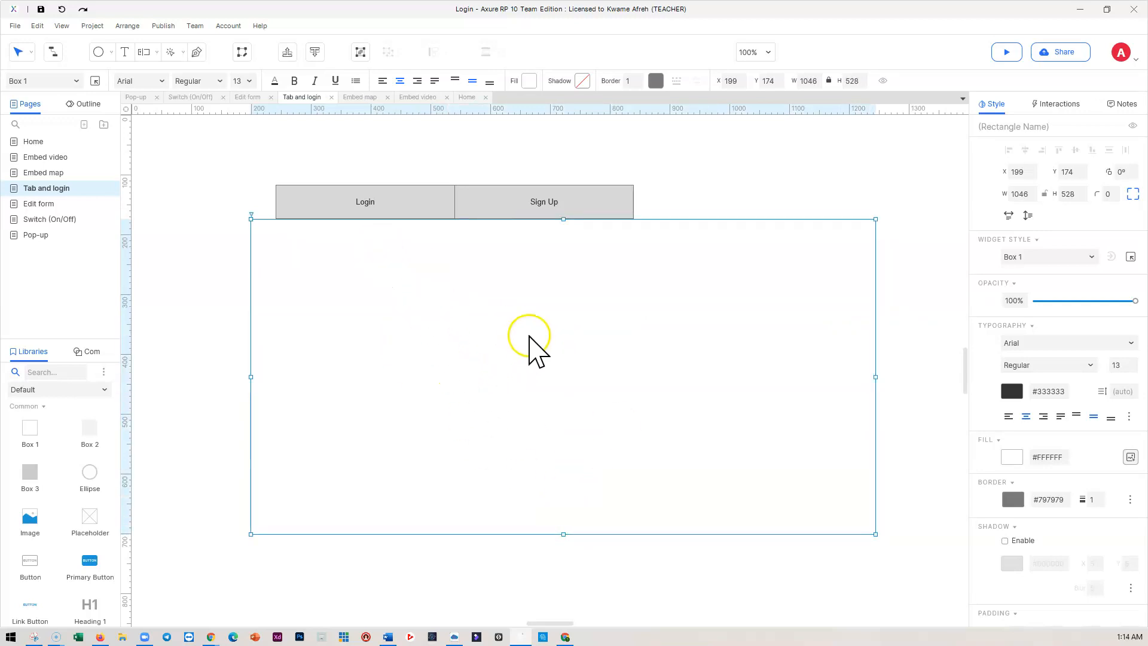
Step: Nudge the large content box up to Y 173 so its upper border overlaps the tabs' lower border
left_click(707, 200)
left_click(431, 299)
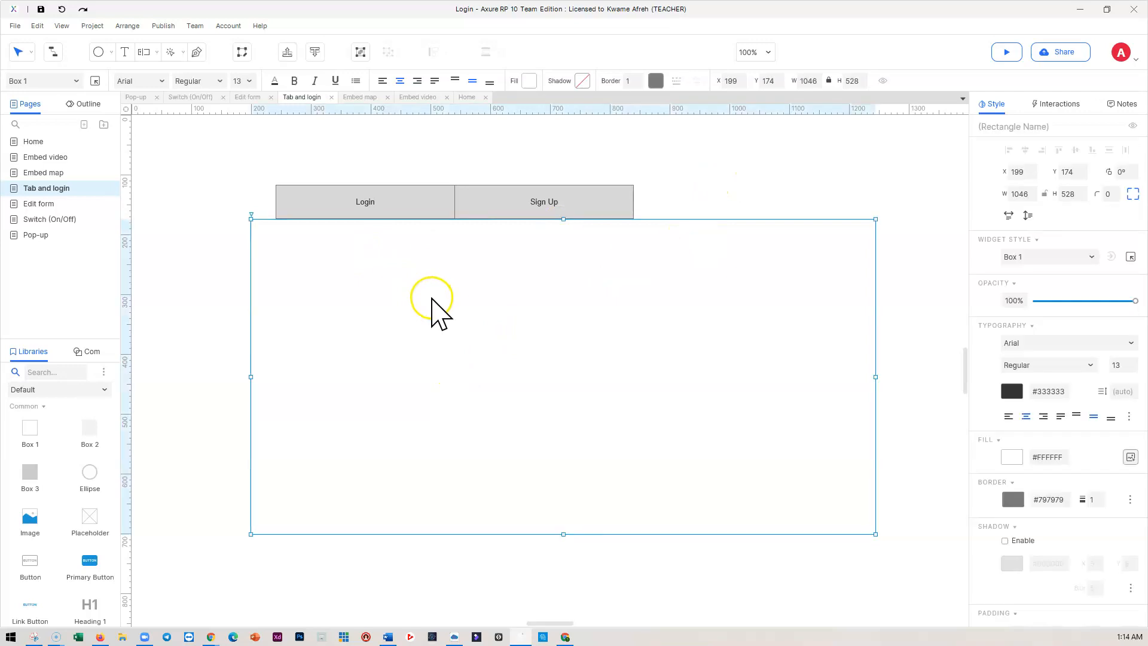
key("Up")
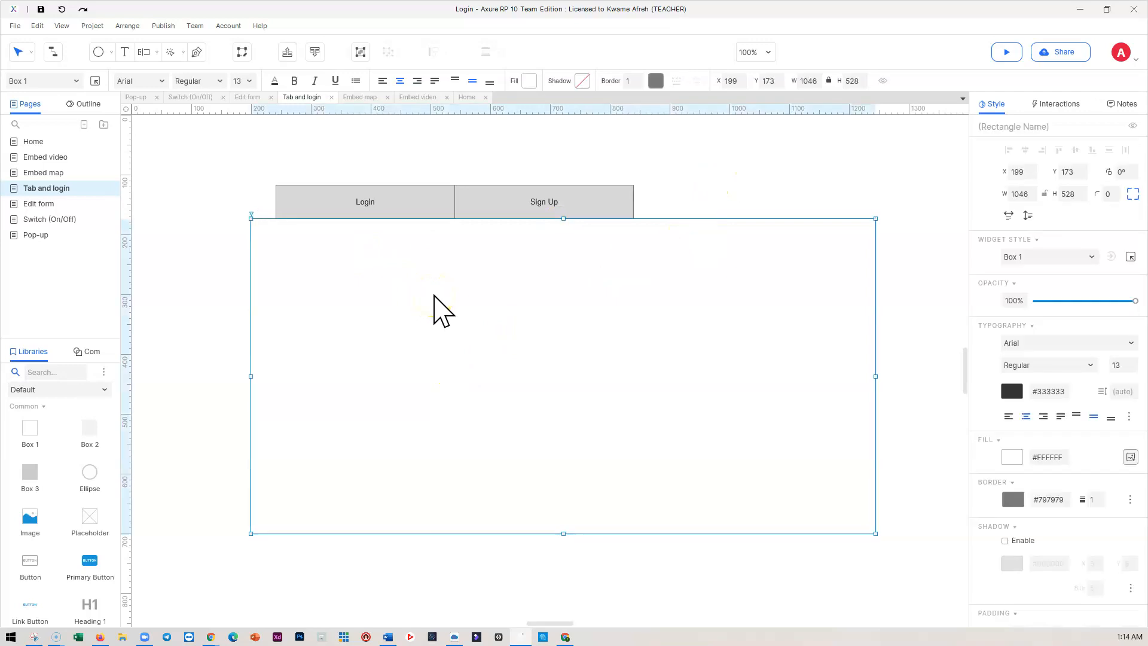
left_click(211, 285)
left_click(533, 276)
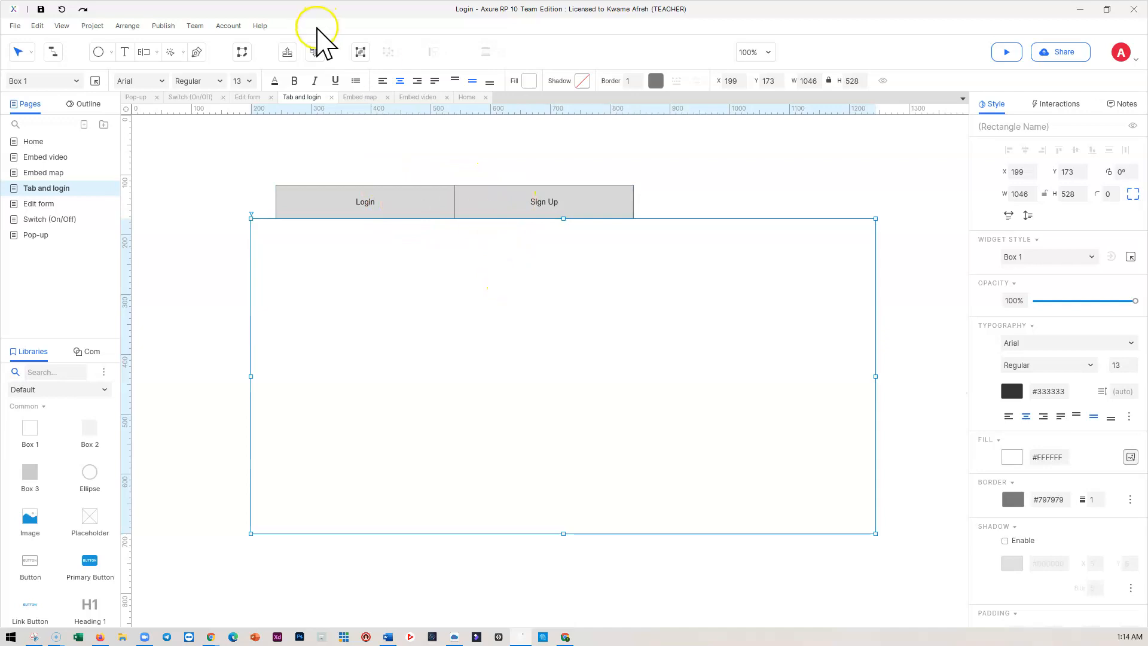
left_click(242, 204)
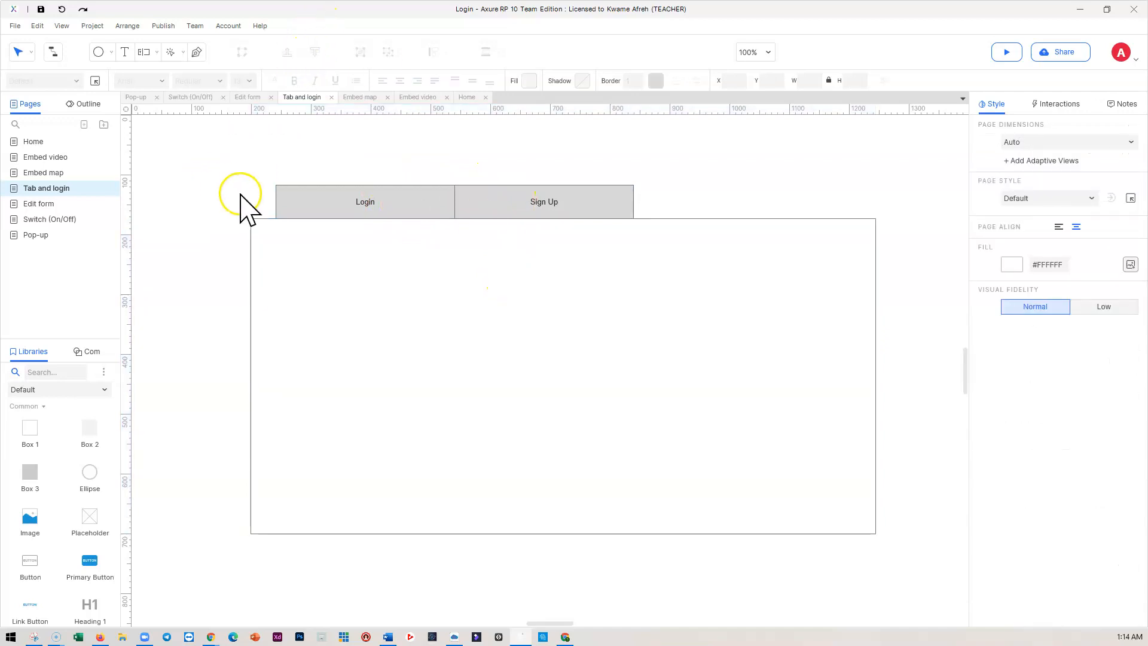
left_click(404, 281)
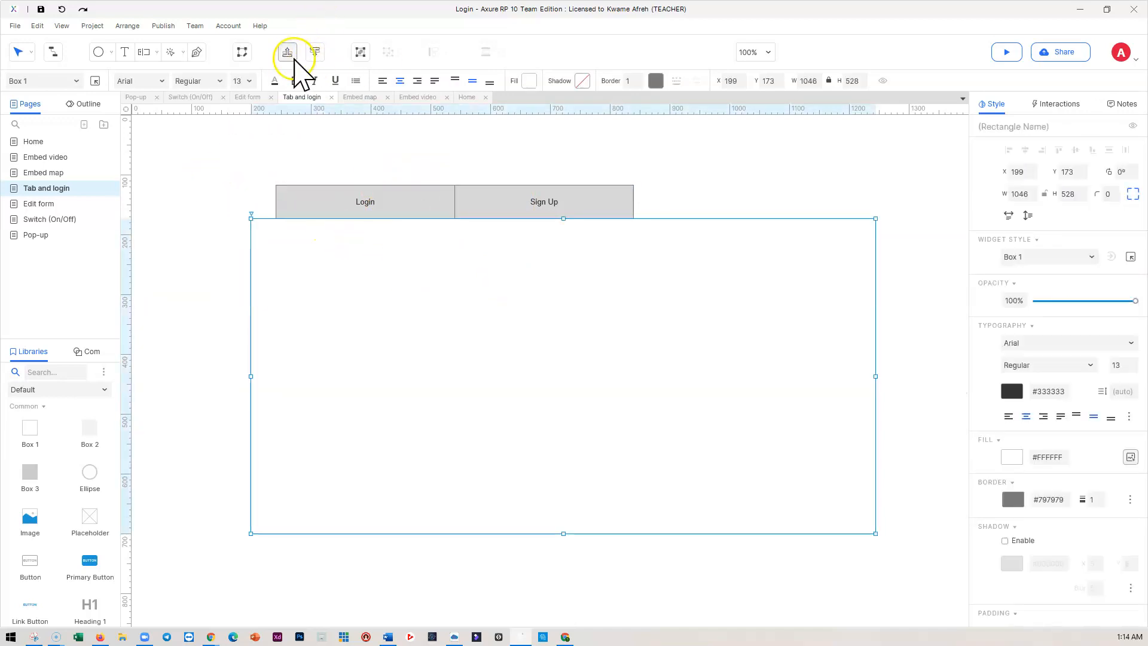
left_click(197, 221)
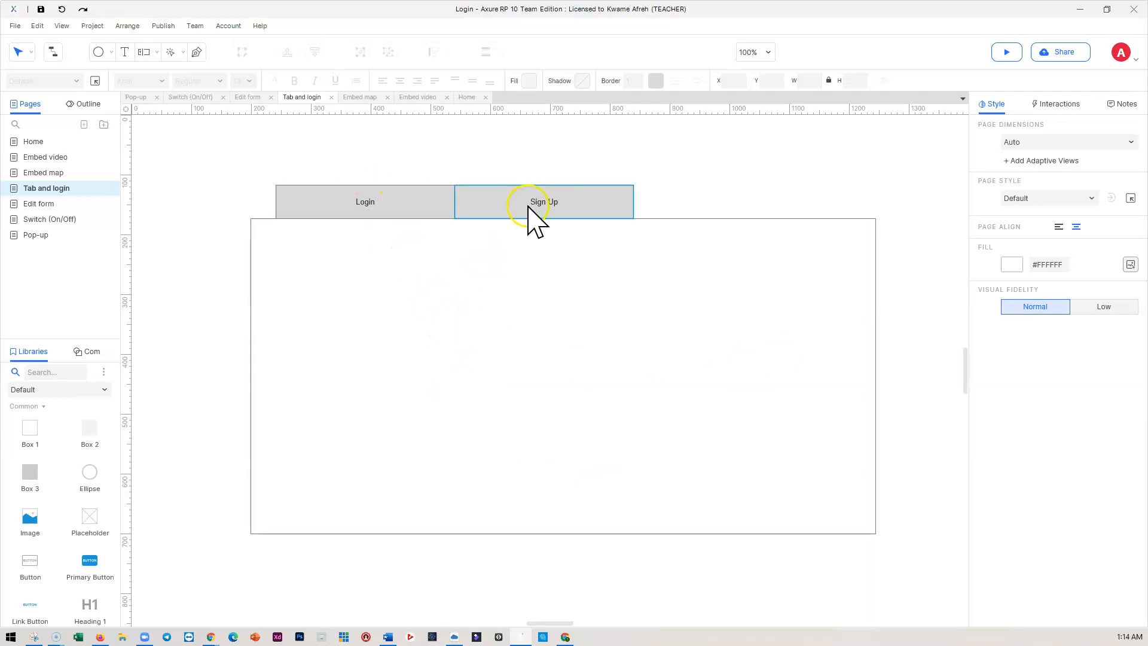
Step: Convert the large content box into a dynamic panel and enter Login as the box's text in State 1
right_click(424, 321)
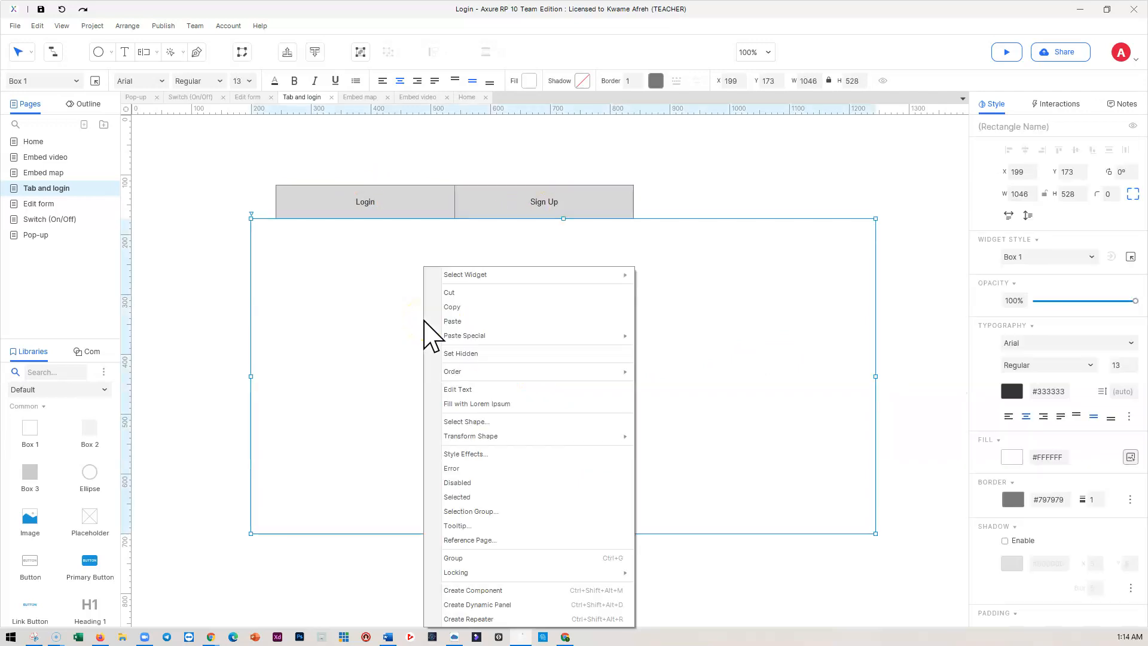
left_click(469, 605)
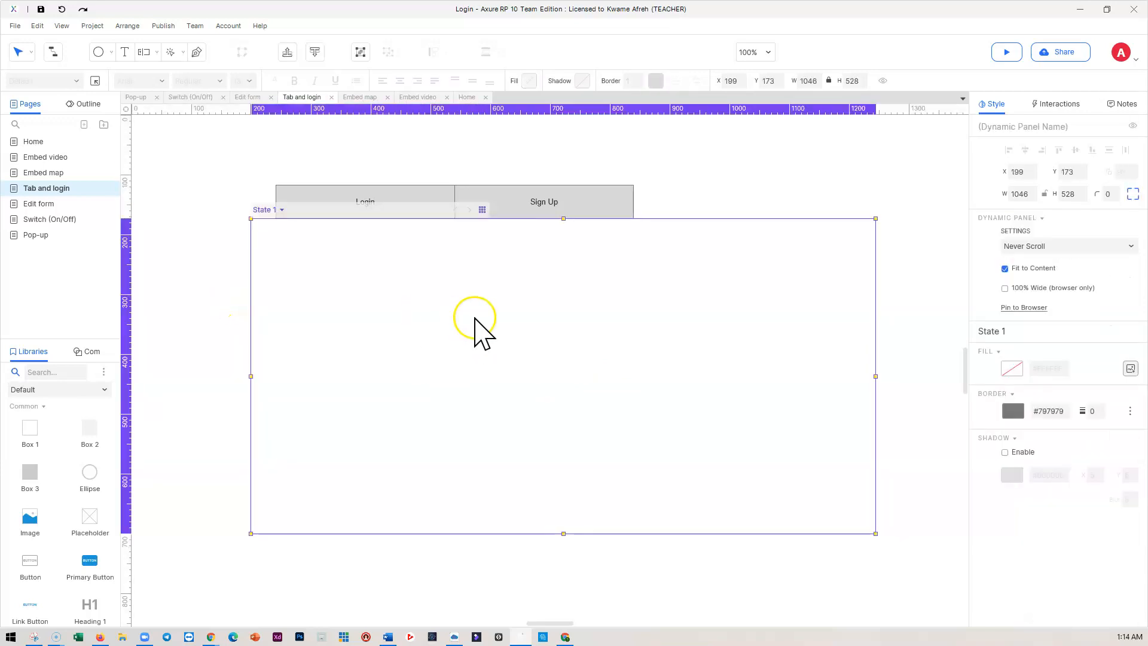
double_click(502, 332)
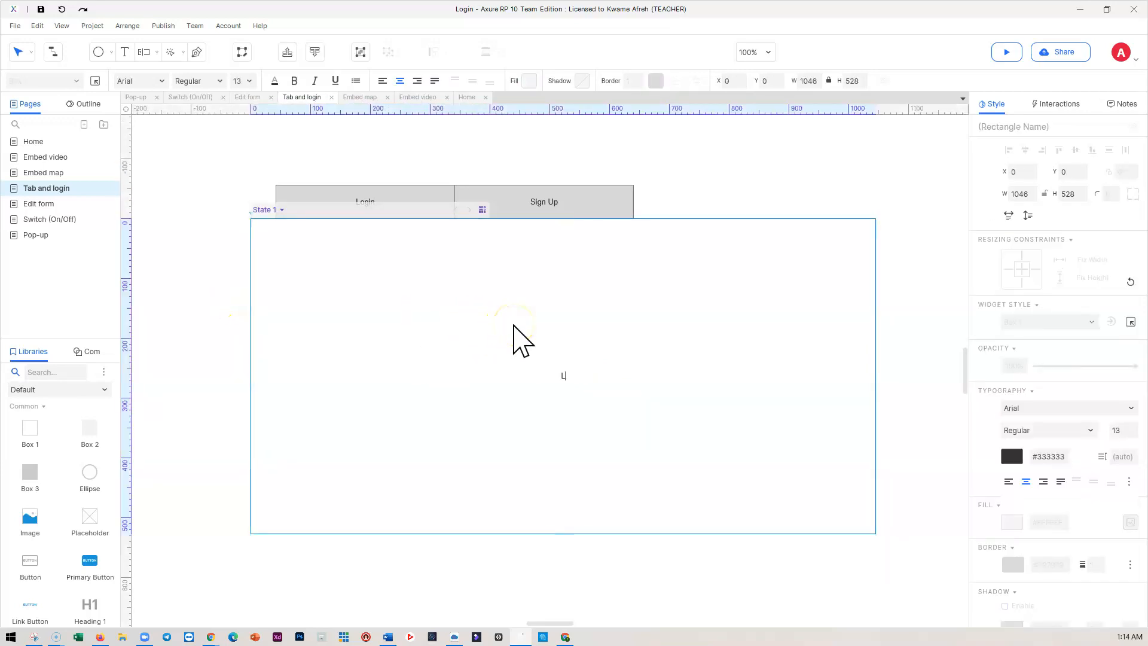
left_click(510, 334)
left_click(196, 321)
double_click(325, 292)
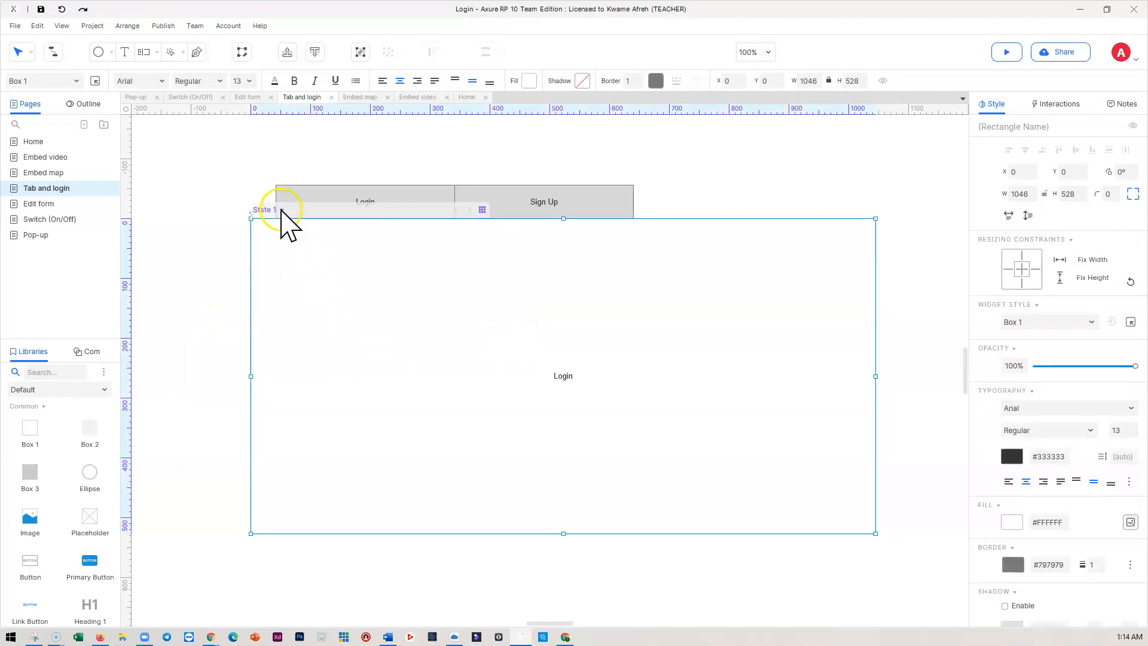
left_click(282, 210)
left_click(525, 297)
left_click(521, 297)
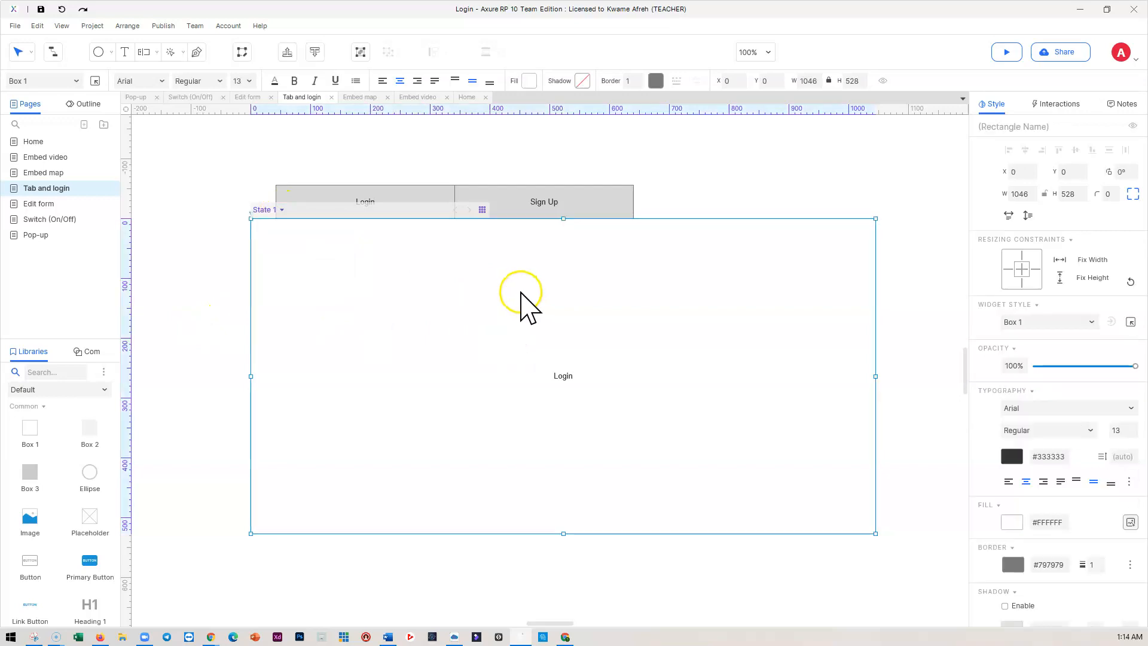
left_click(280, 210)
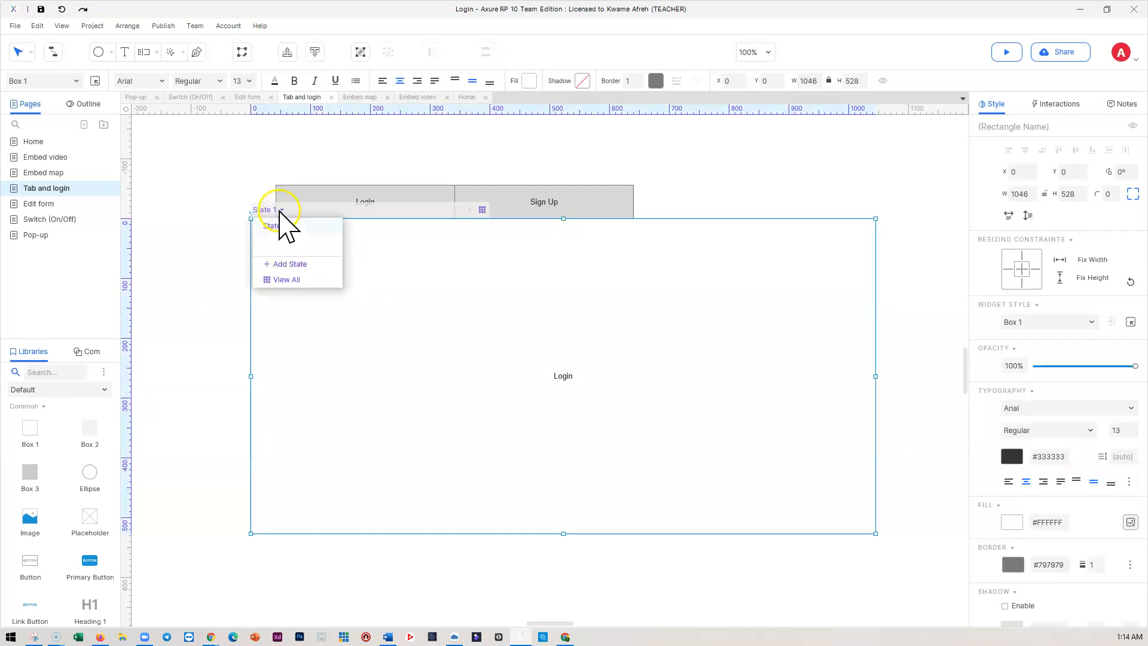
left_click(90, 116)
Step: Show the page outline and duplicate State 1 of the dynamic panel, keeping the name State 2 for the copy
left_click(89, 104)
mouse_move(53, 174)
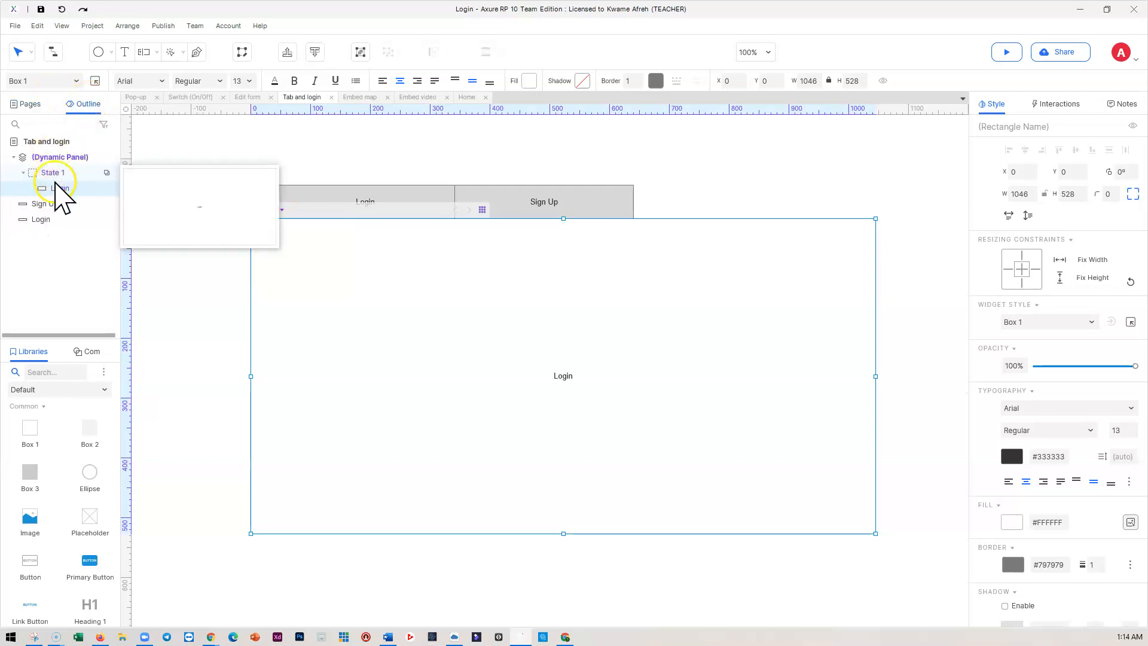
left_click(106, 173)
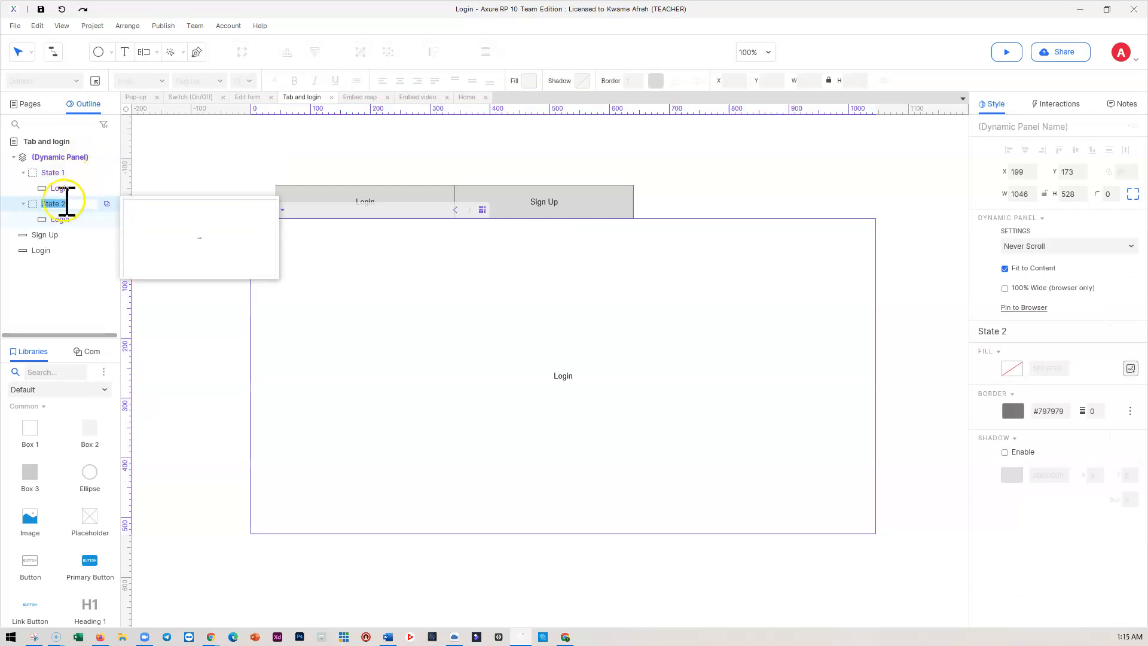
left_click(81, 253)
Step: Change the content box's text in State 2 to Sign up
left_click(60, 206)
left_click(626, 363)
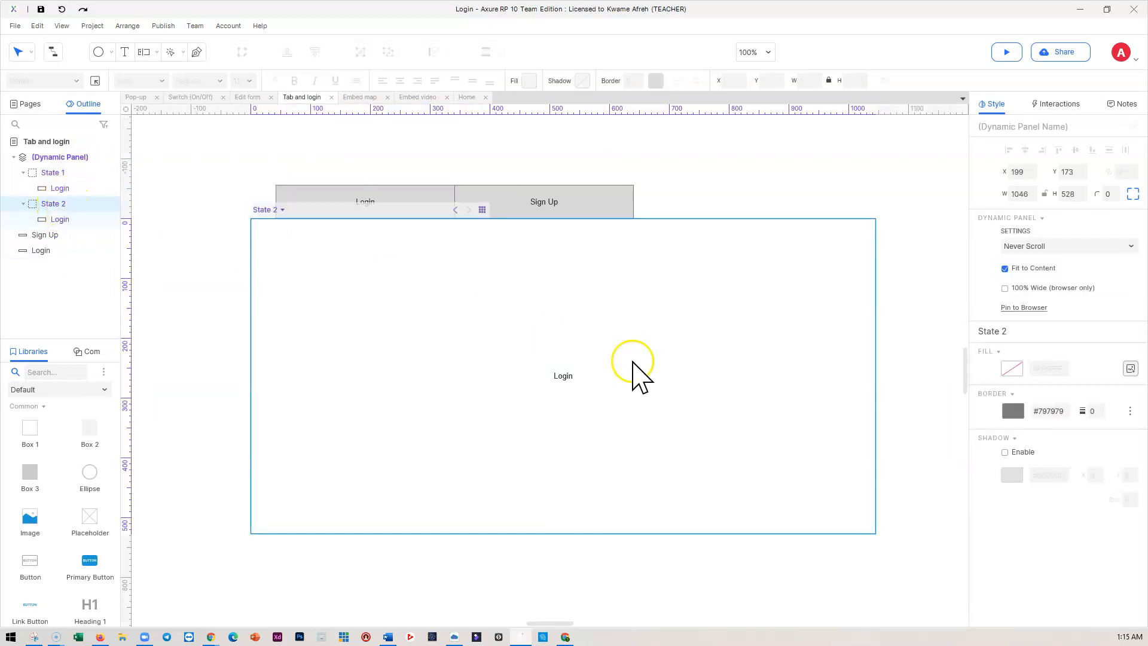
double_click(564, 375)
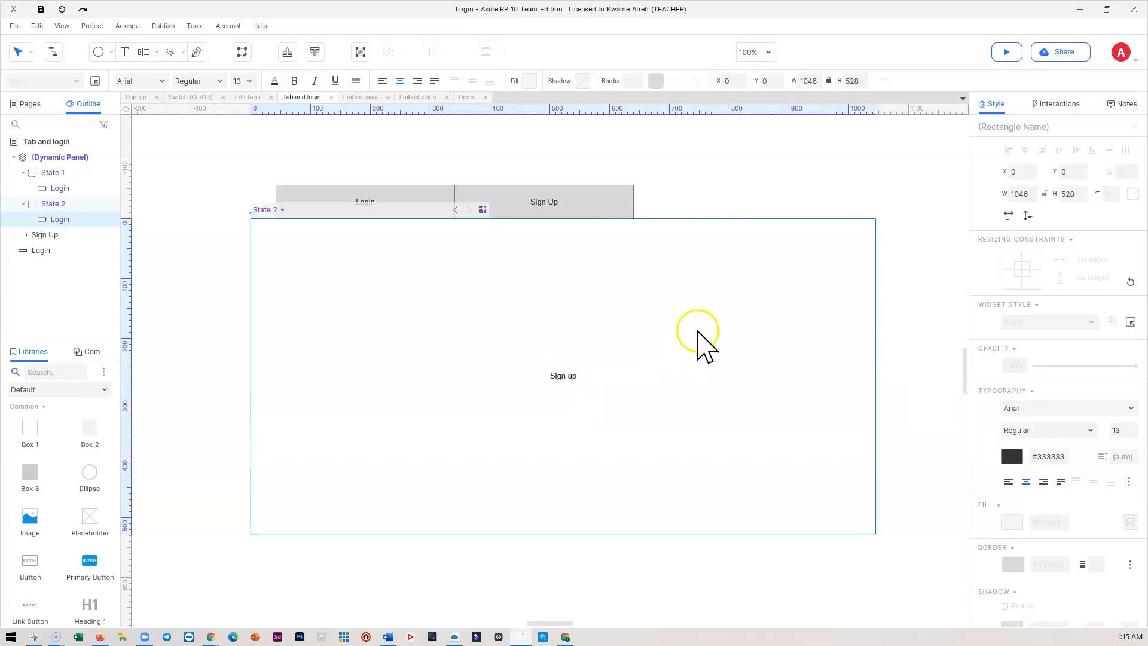
Step: Leave the dynamic panel editing and round the corners of both the Login and Sign Up tabs to a radius of 5
key("Escape")
key("Escape")
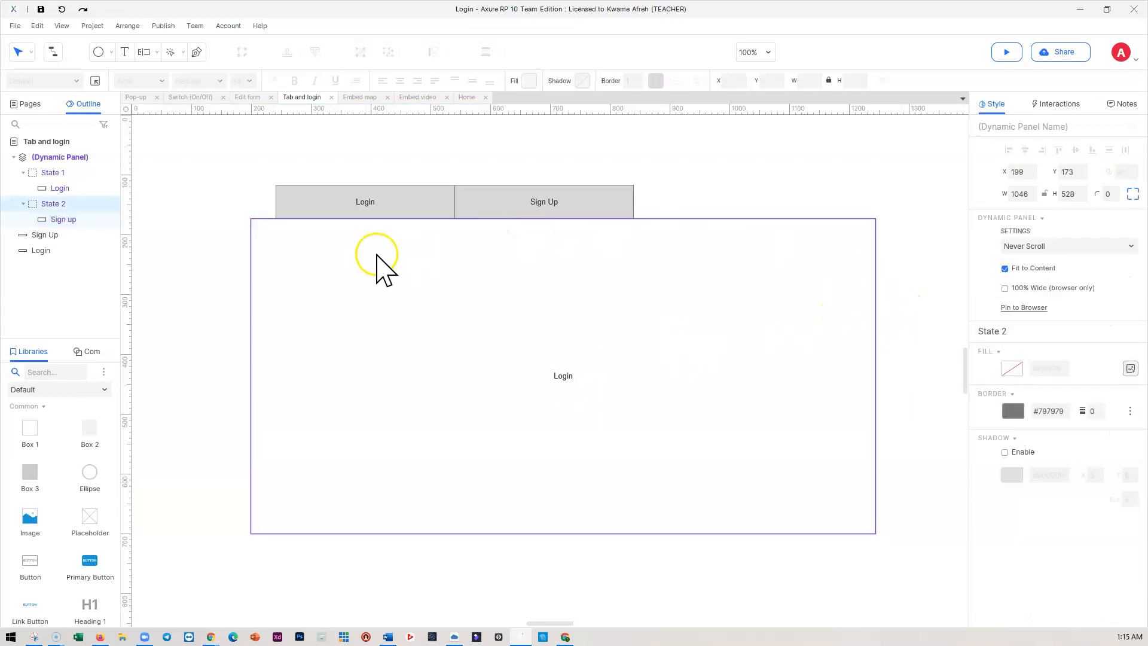
left_click(704, 192)
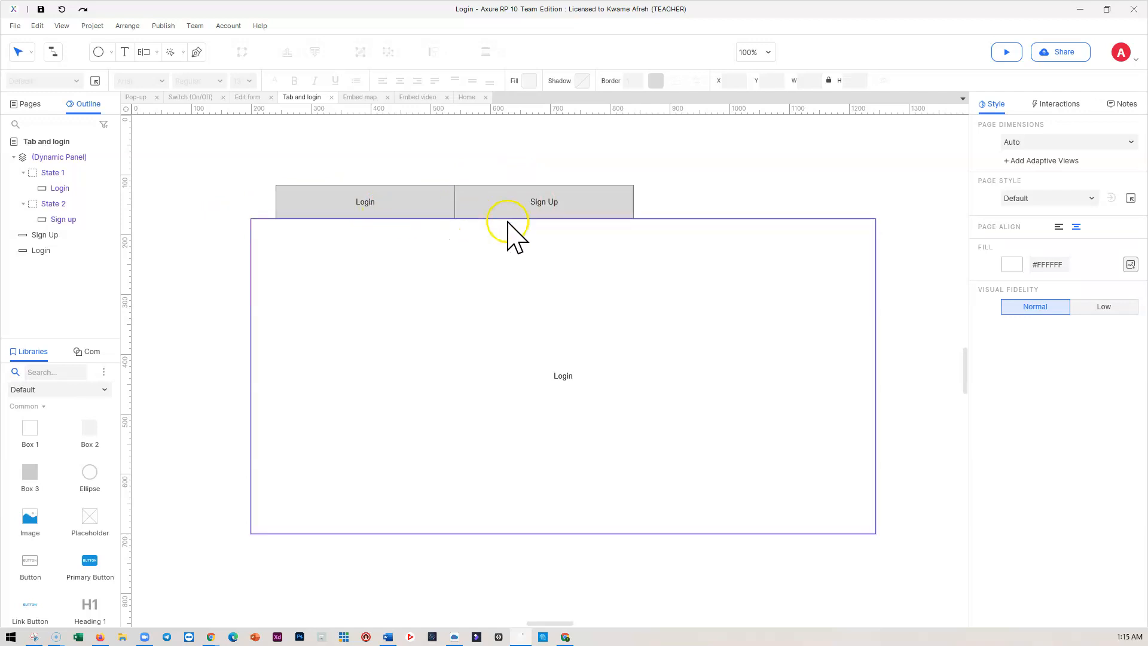
left_click(359, 210)
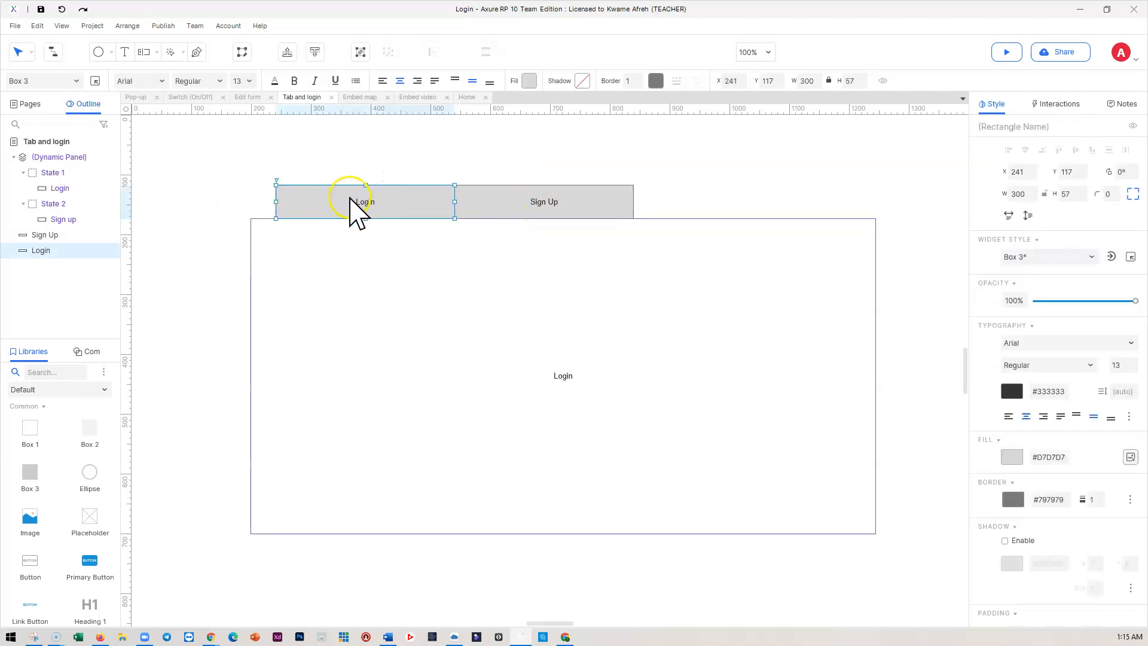
left_click(510, 196, "shift")
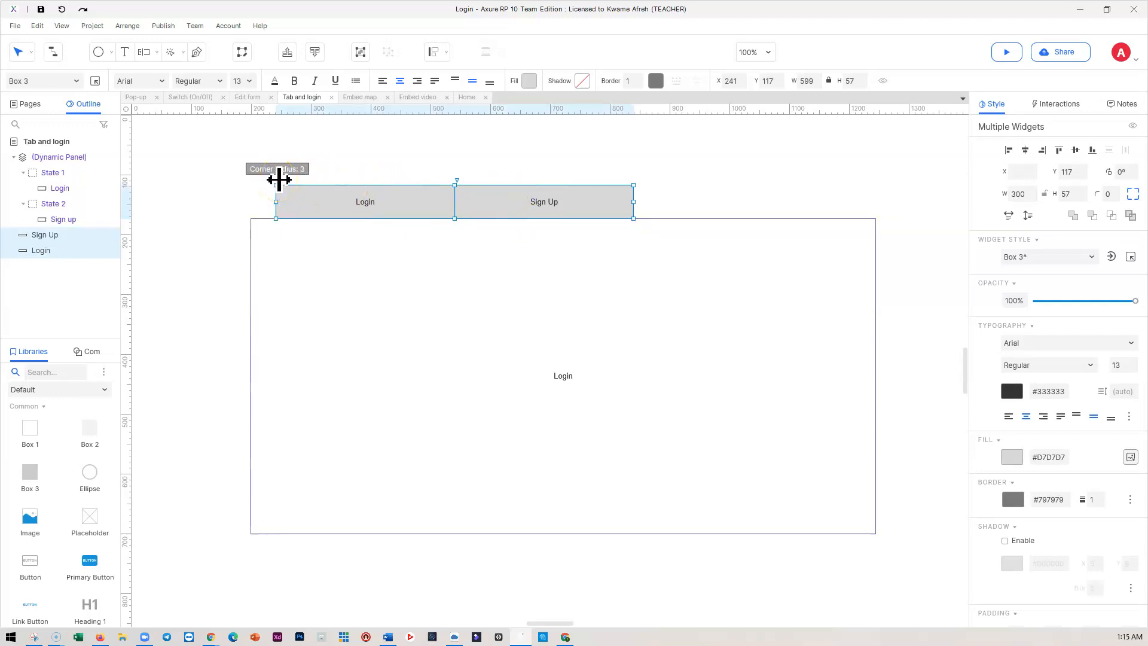
left_click_drag(278, 180, 281, 179)
left_click(372, 179)
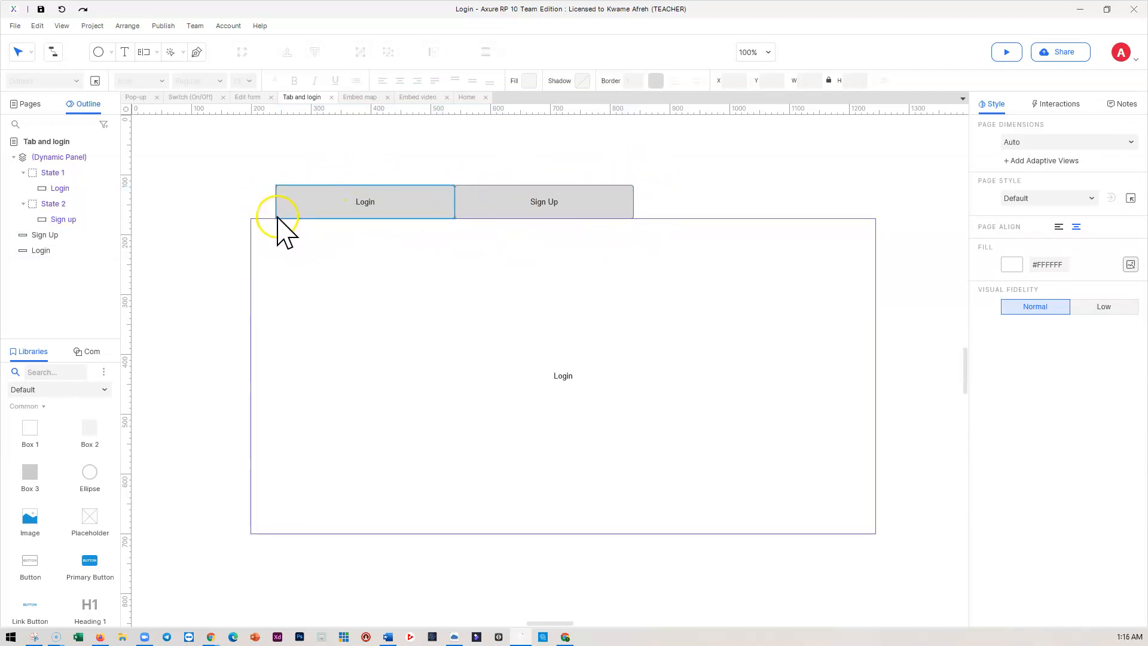
Step: Limit the corner rounding to the Login tab's upper-left corner and the Sign Up tab's upper-right corner
left_click(302, 204)
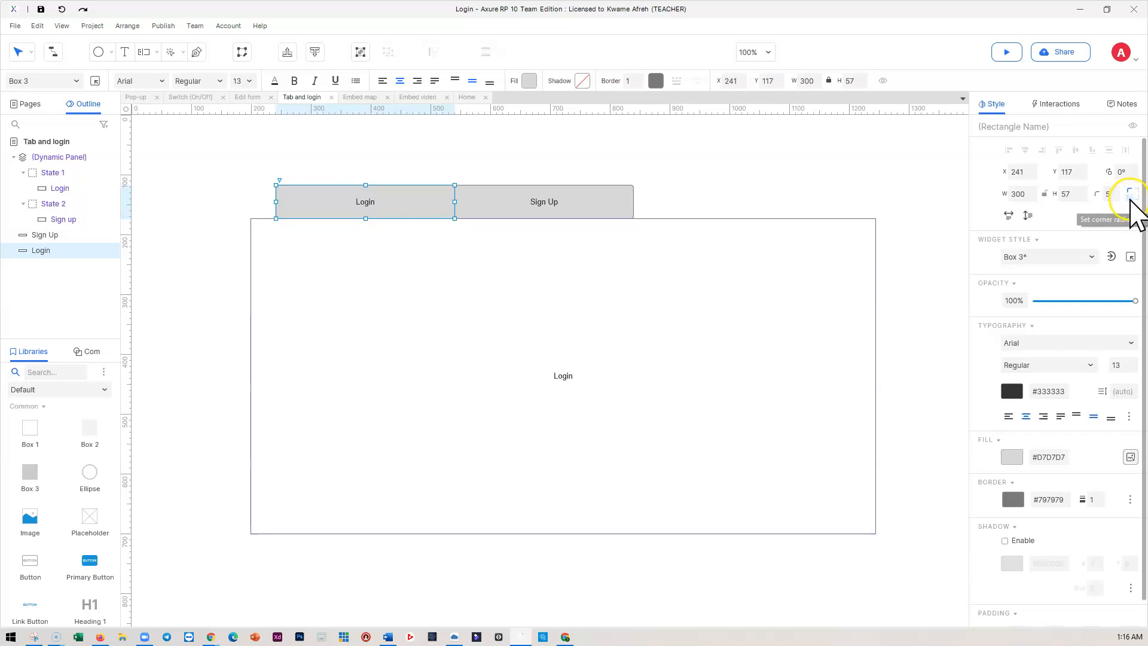
left_click(230, 217)
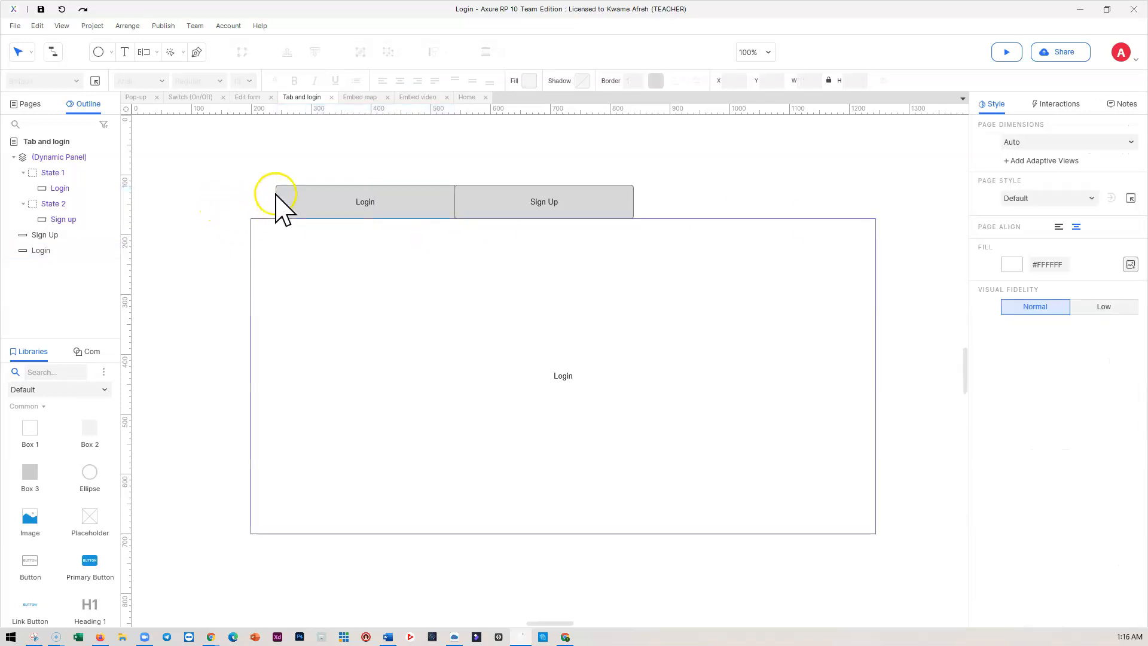
left_click(538, 197)
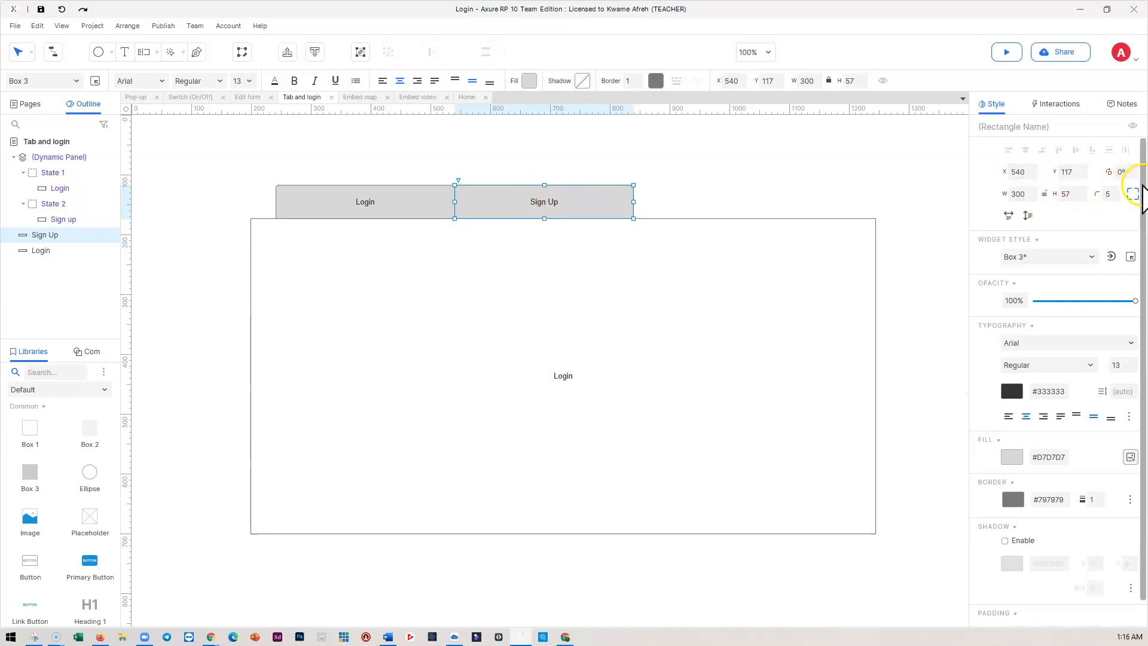
scroll(1139, 199, "down", 1)
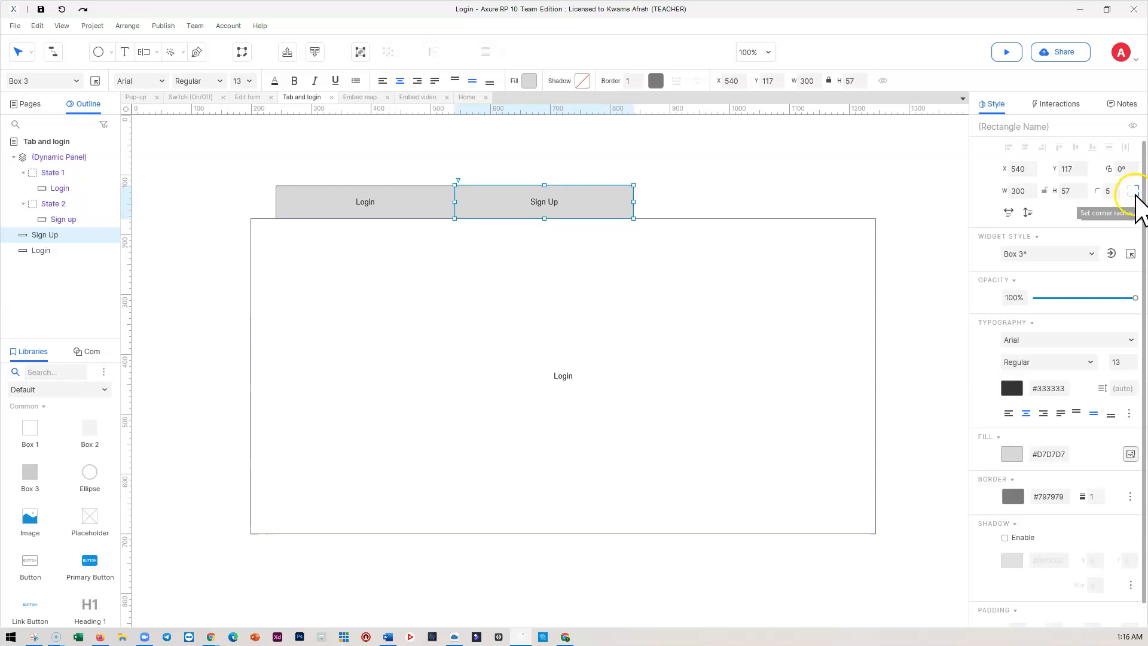
left_click(730, 190)
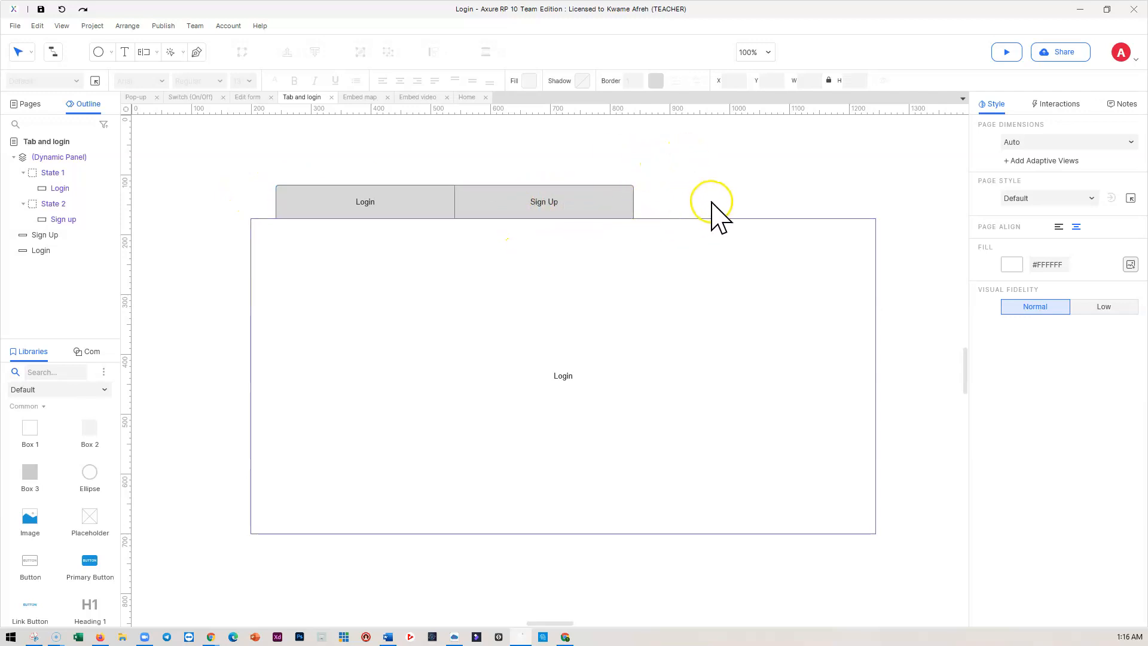
Step: Give the Login and Sign Up tabs a MouseOver style effect with the font color #1E98D7
left_click(392, 207)
left_click(504, 206, "shift")
right_click(502, 200)
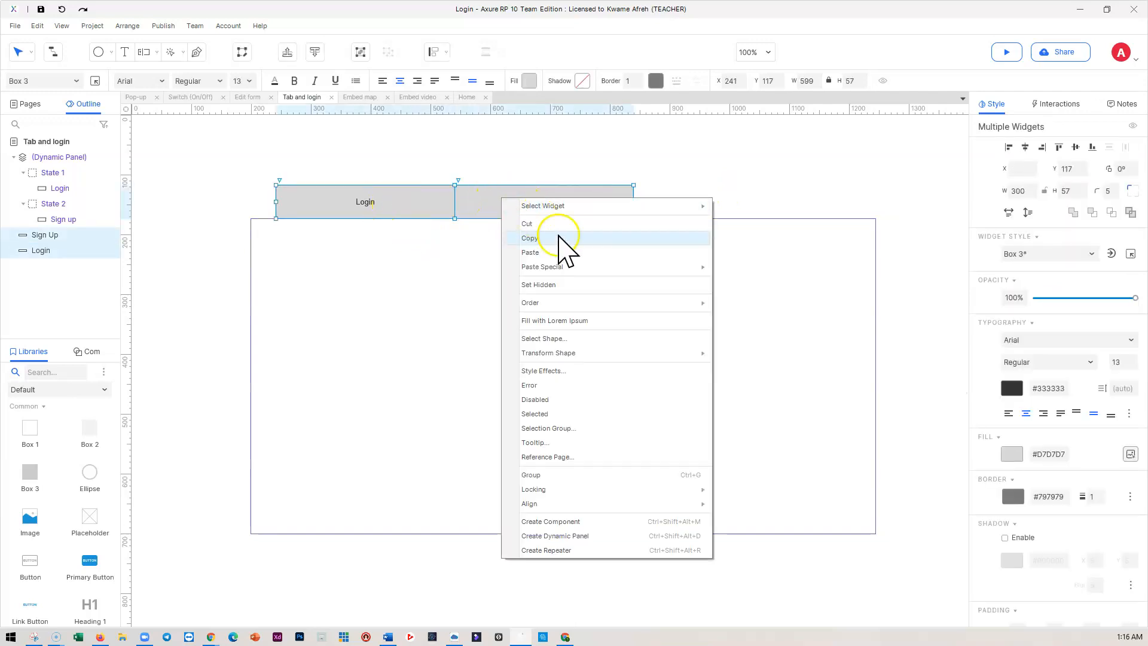
left_click(540, 371)
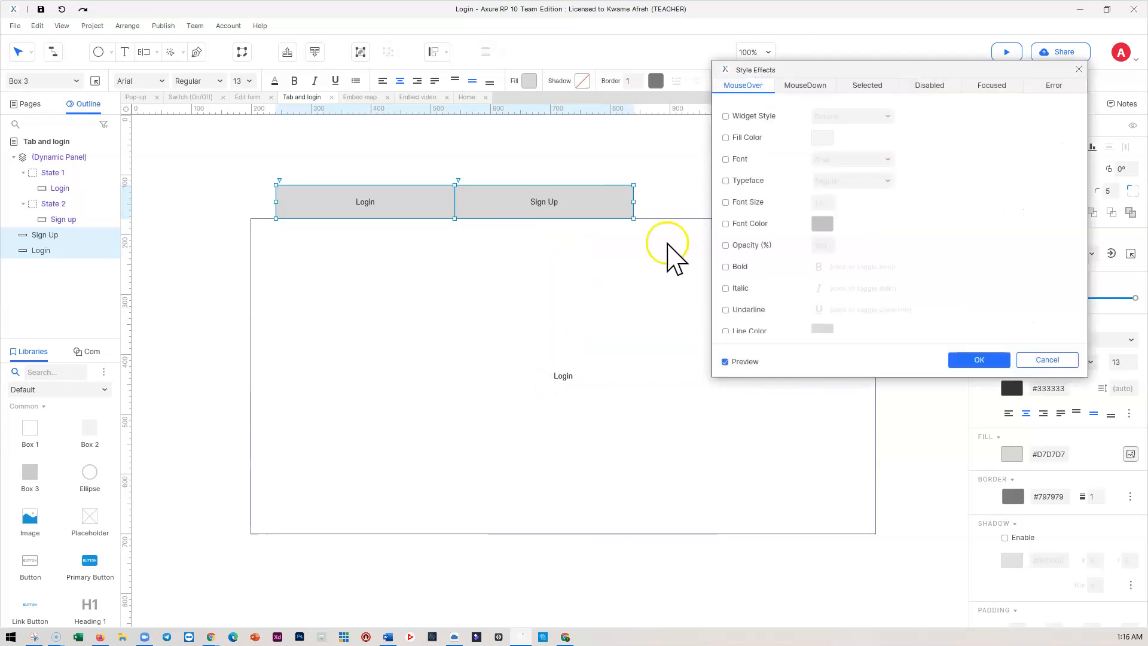
left_click_drag(893, 70, 577, 263)
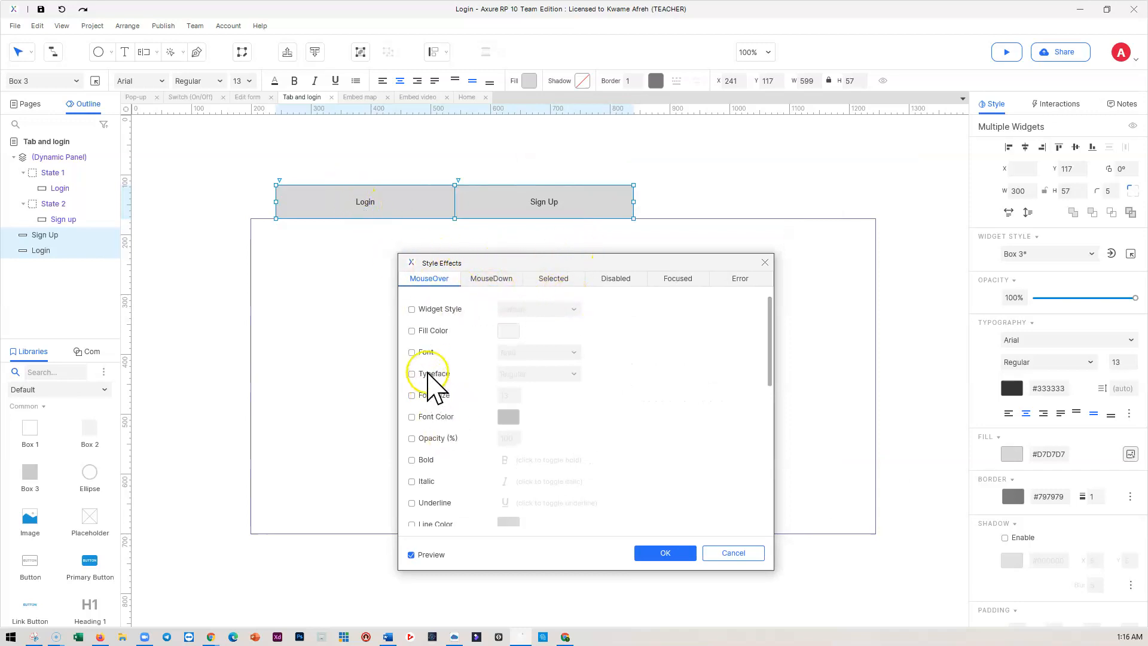
left_click(411, 417)
left_click(508, 418)
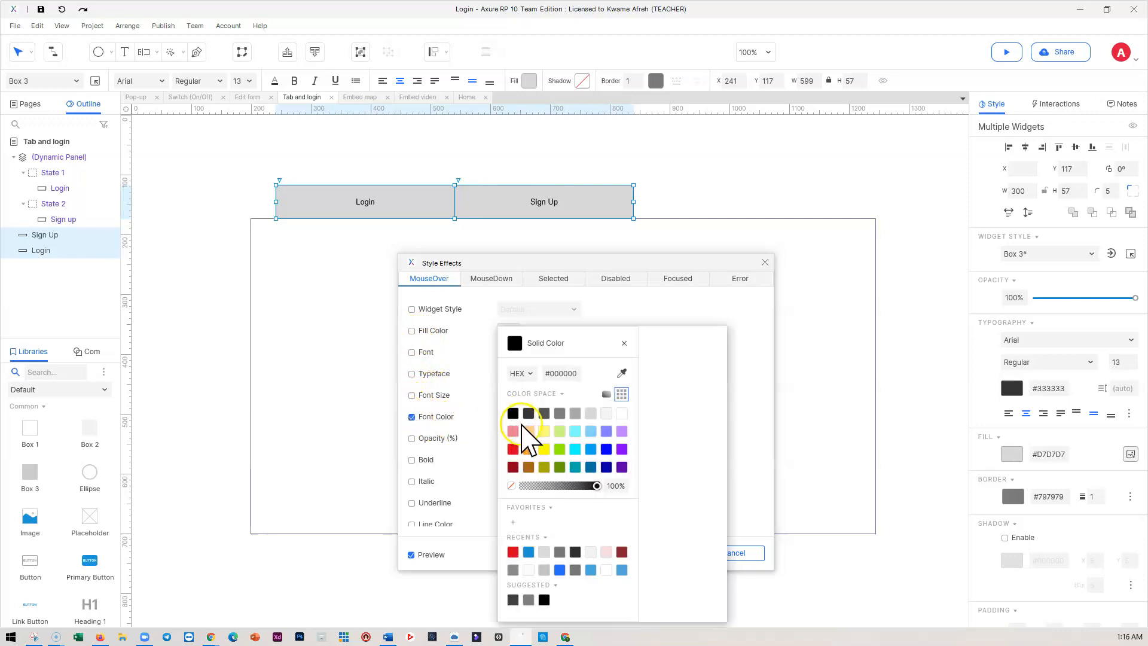
left_click(529, 551)
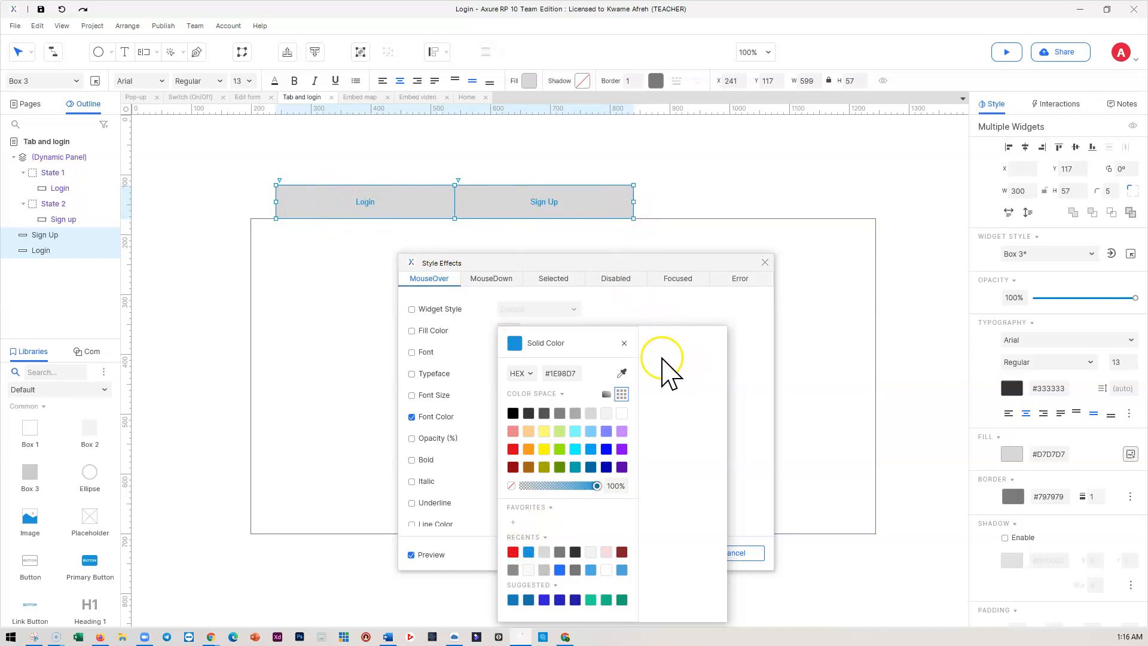
left_click(624, 343)
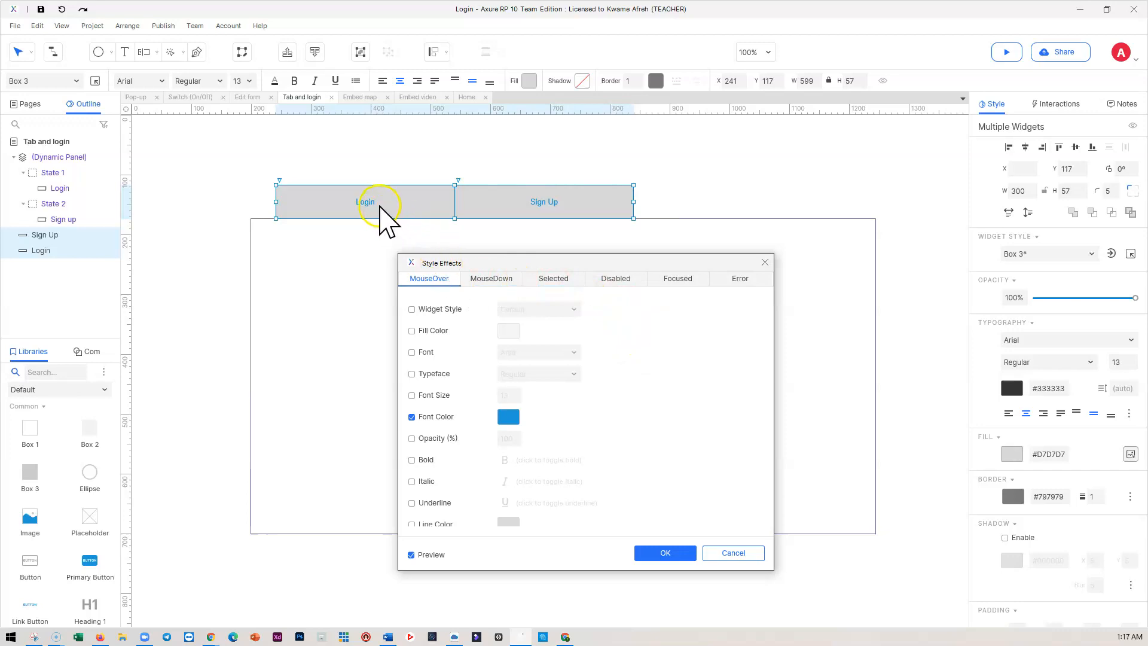
Step: Add a Selected style effect to both tabs with a white fill and the bottom border hidden, and apply the effects
left_click(553, 278)
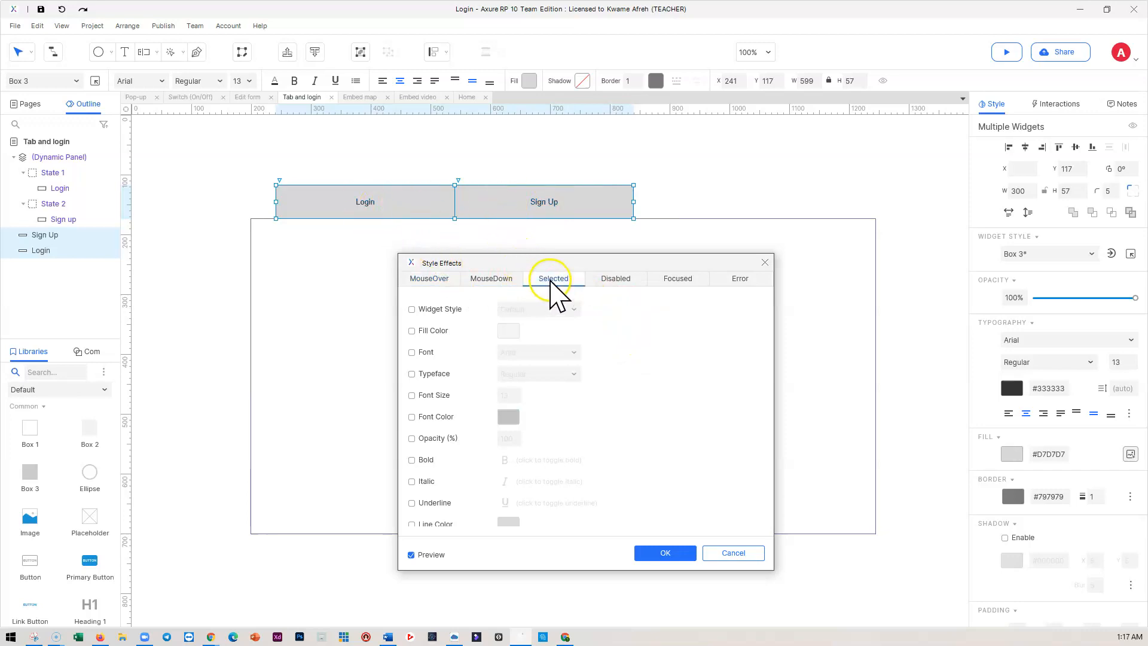
left_click(412, 331)
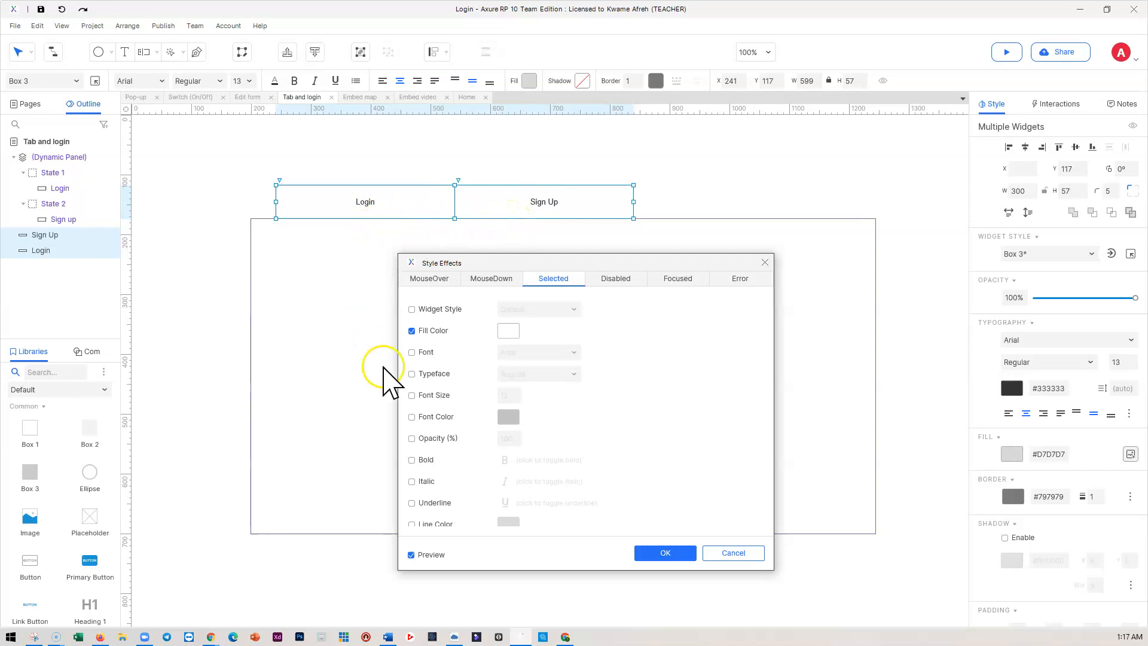
scroll(472, 461, "down", 3)
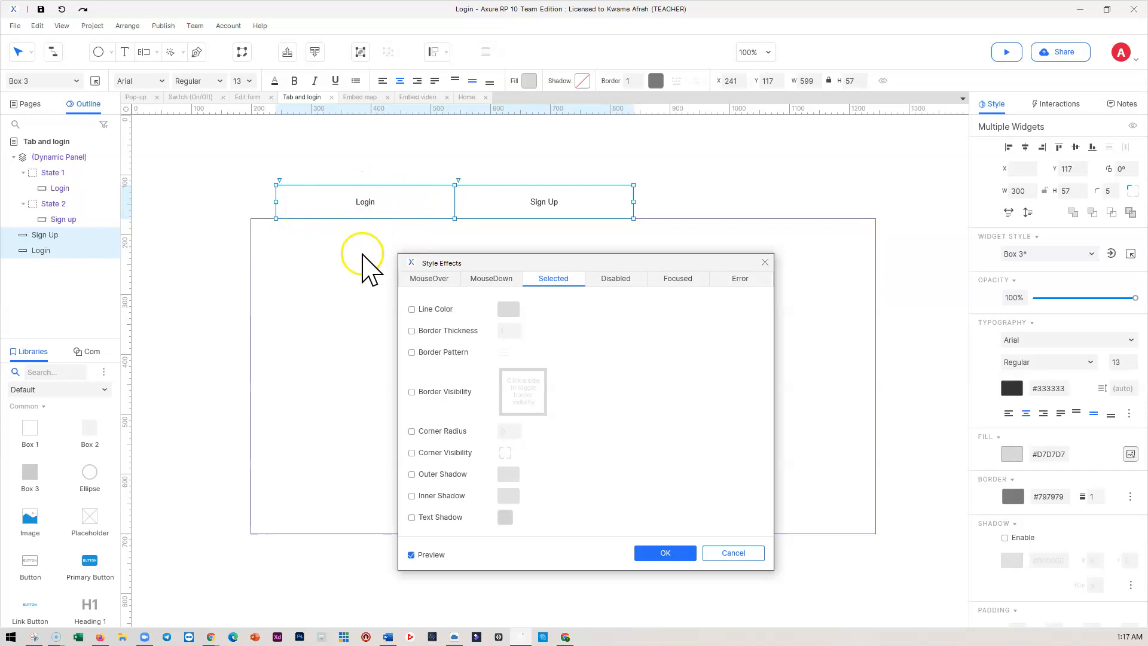
left_click(411, 393)
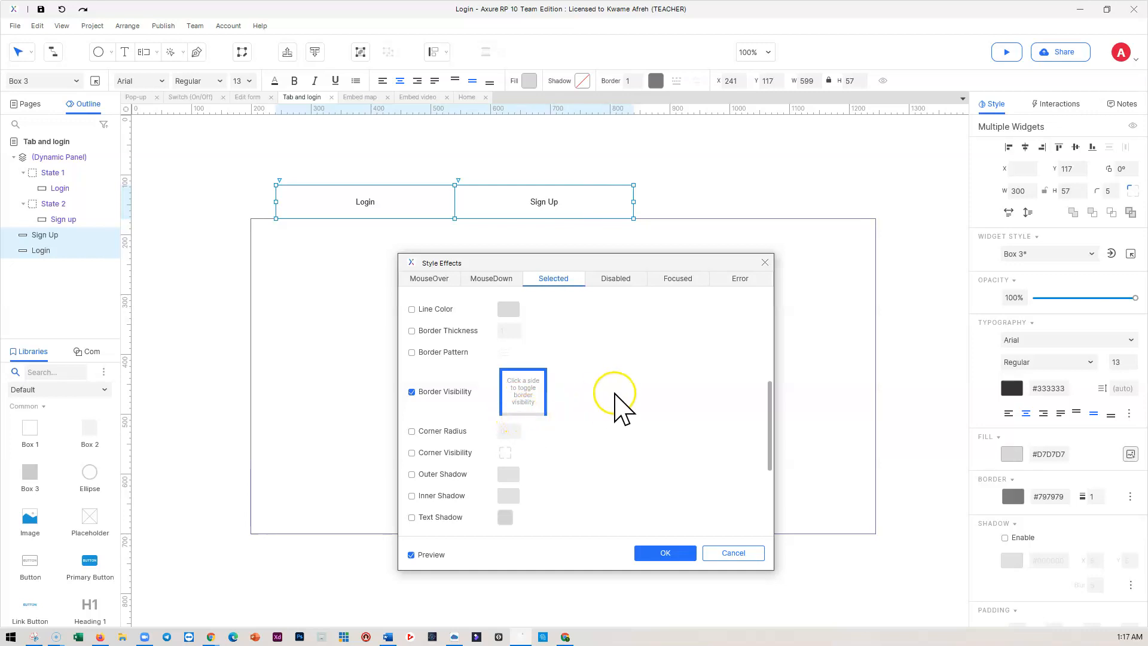
left_click(675, 554)
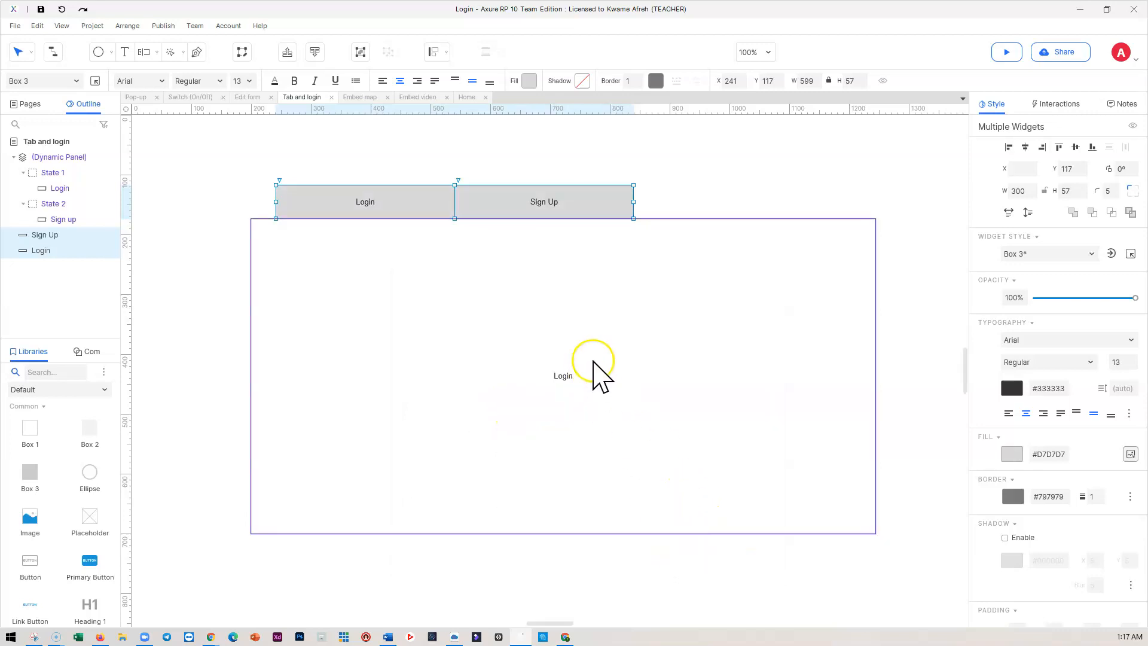
Step: Open the dynamic panel and examine the contents of State 1 and State 2, returning to State 1
left_click(703, 335)
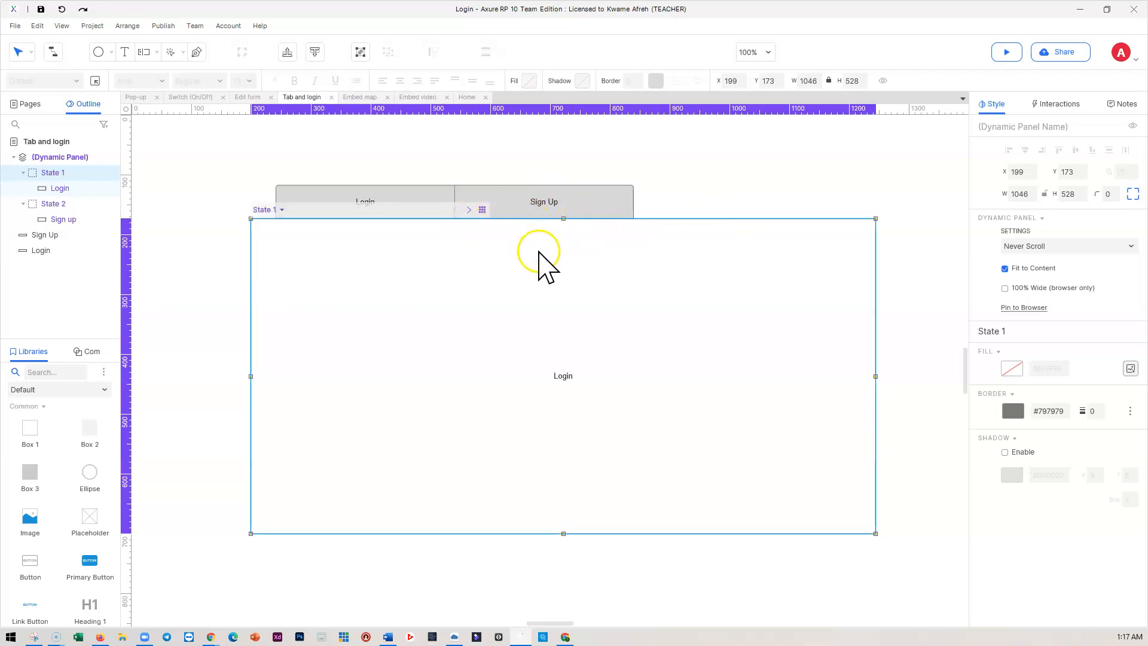
double_click(638, 294)
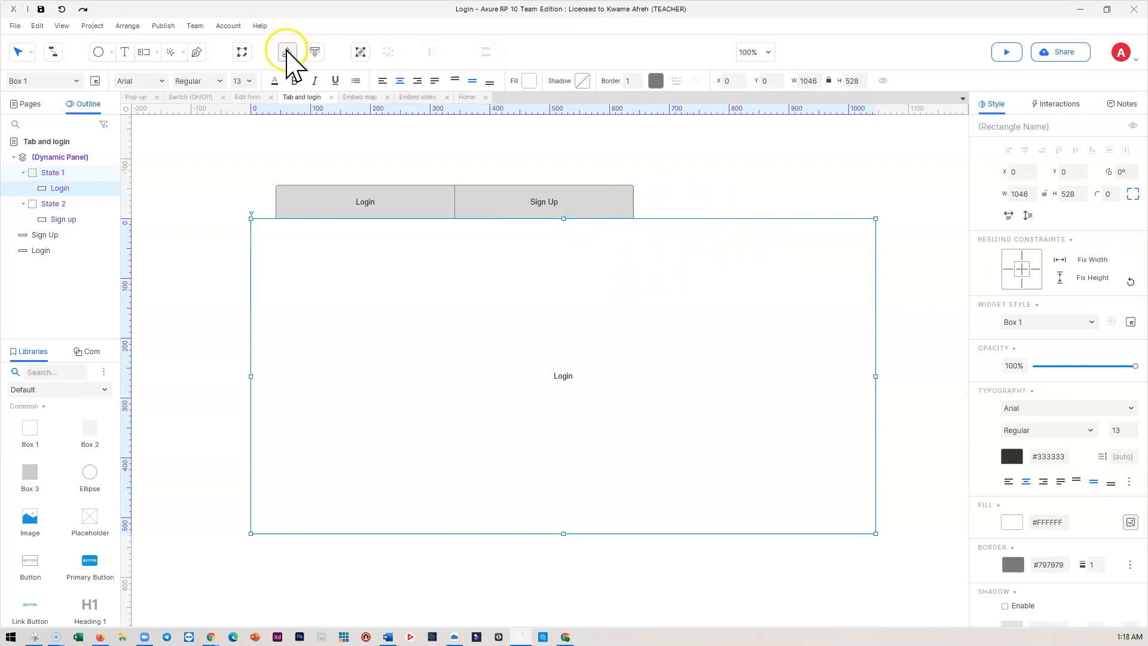
left_click(233, 192)
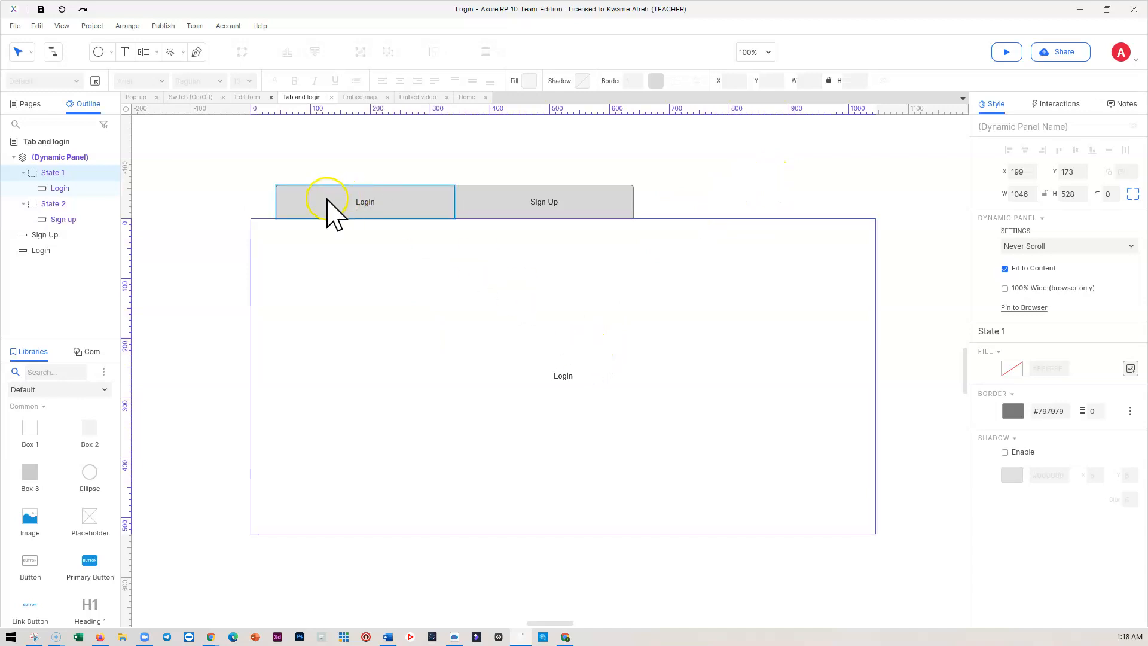
double_click(281, 223)
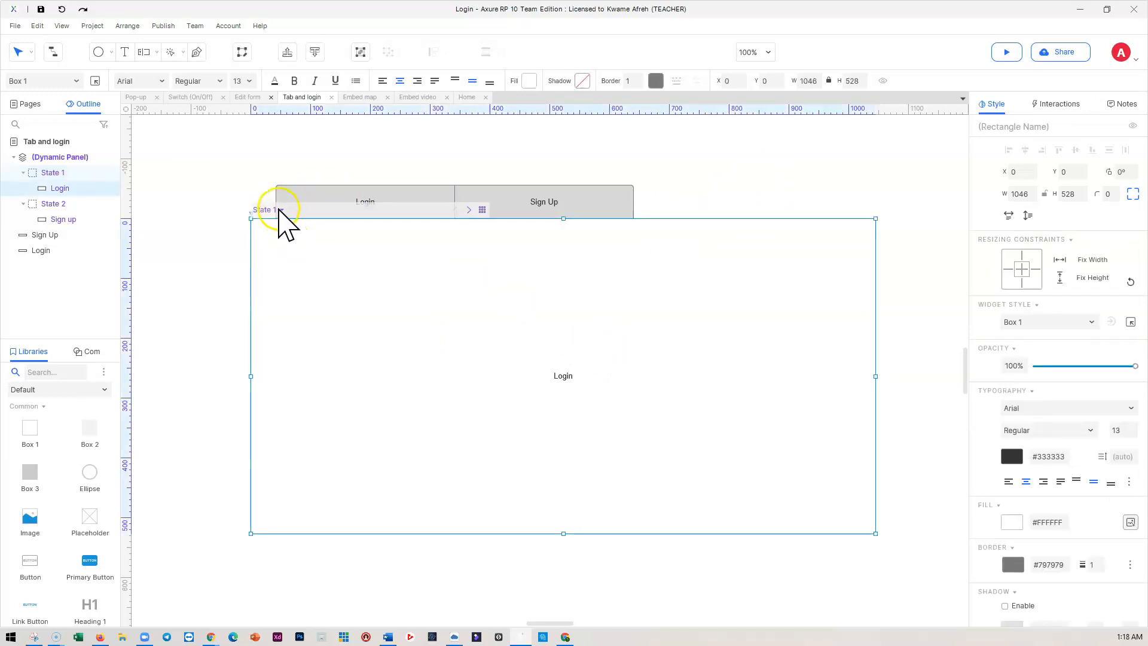
left_click(281, 210)
left_click(283, 247)
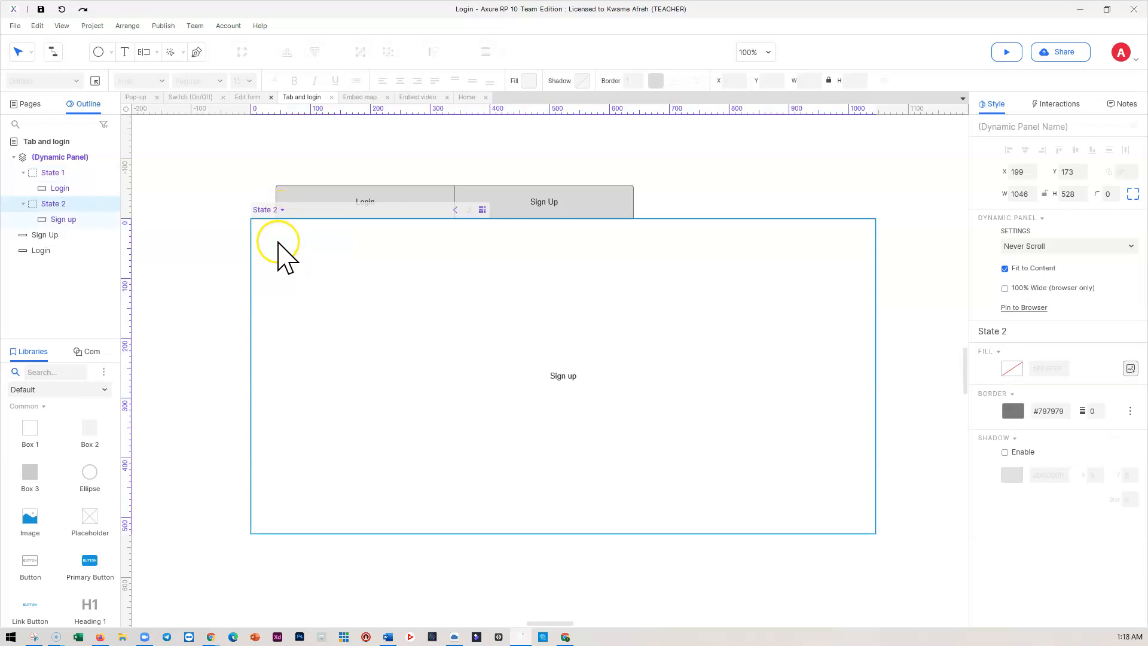
left_click(280, 210)
left_click(282, 238)
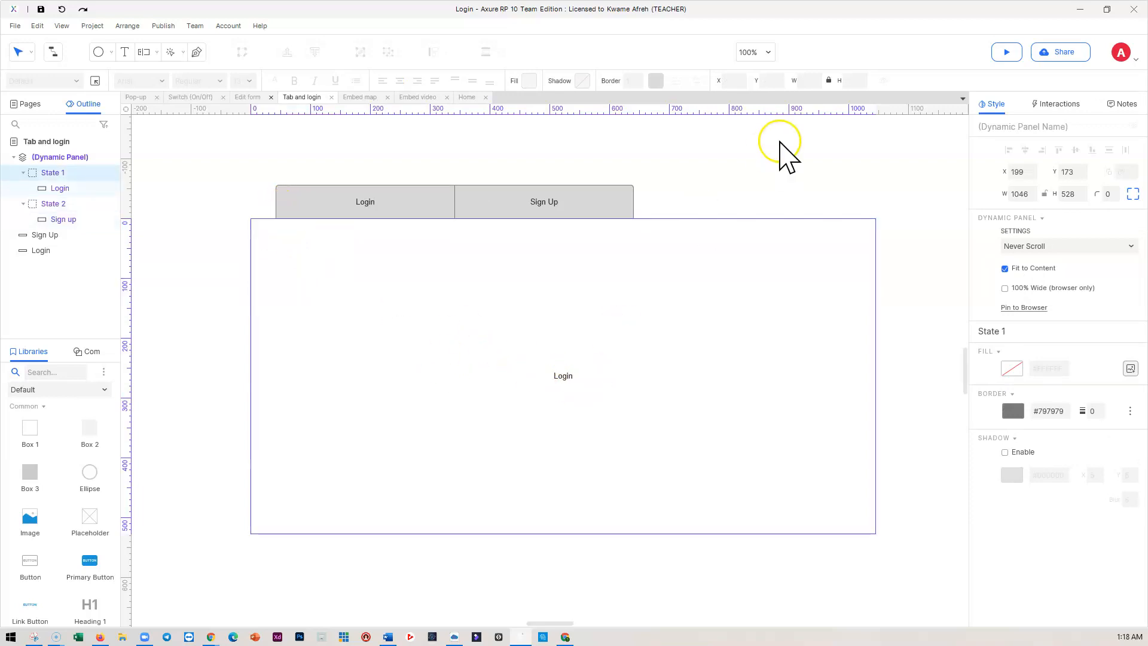
Step: Add a Click or Tap interaction to the Login tab that sets the dynamic panel to State 1
left_click(352, 205)
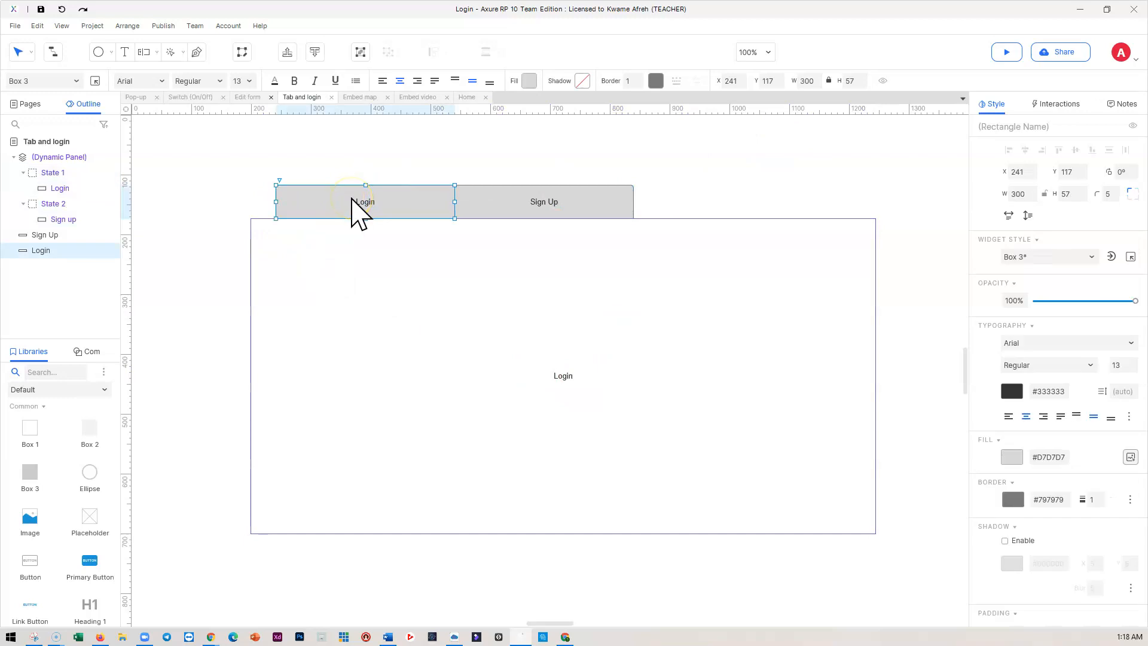
left_click(377, 205)
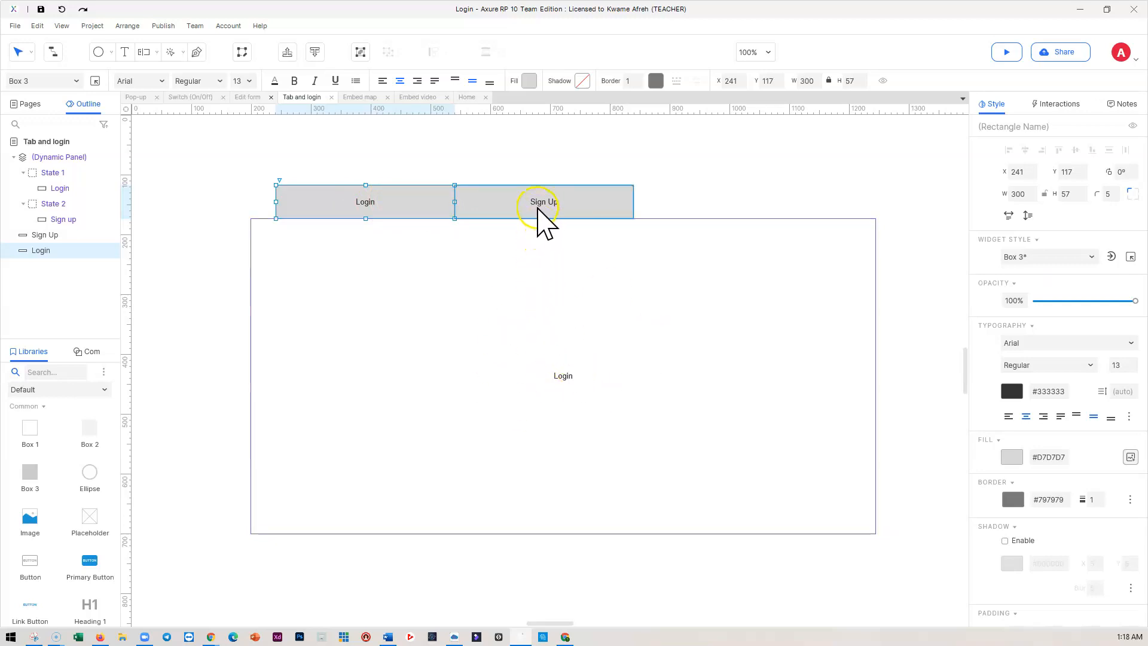
mouse_move(60, 208)
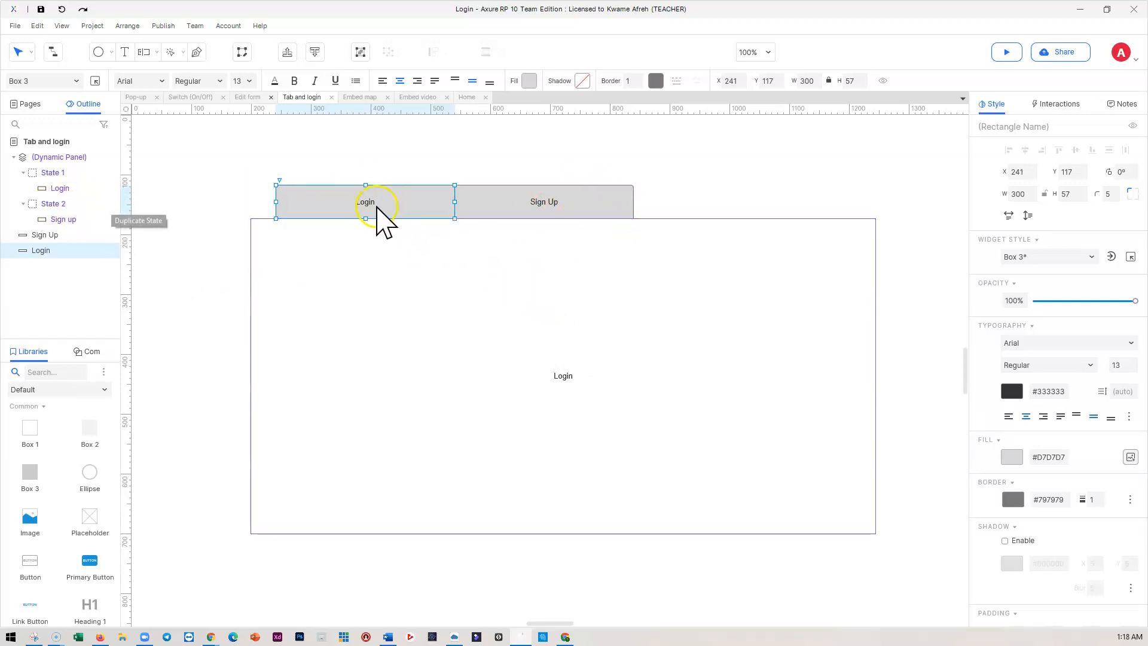
left_click(1058, 104)
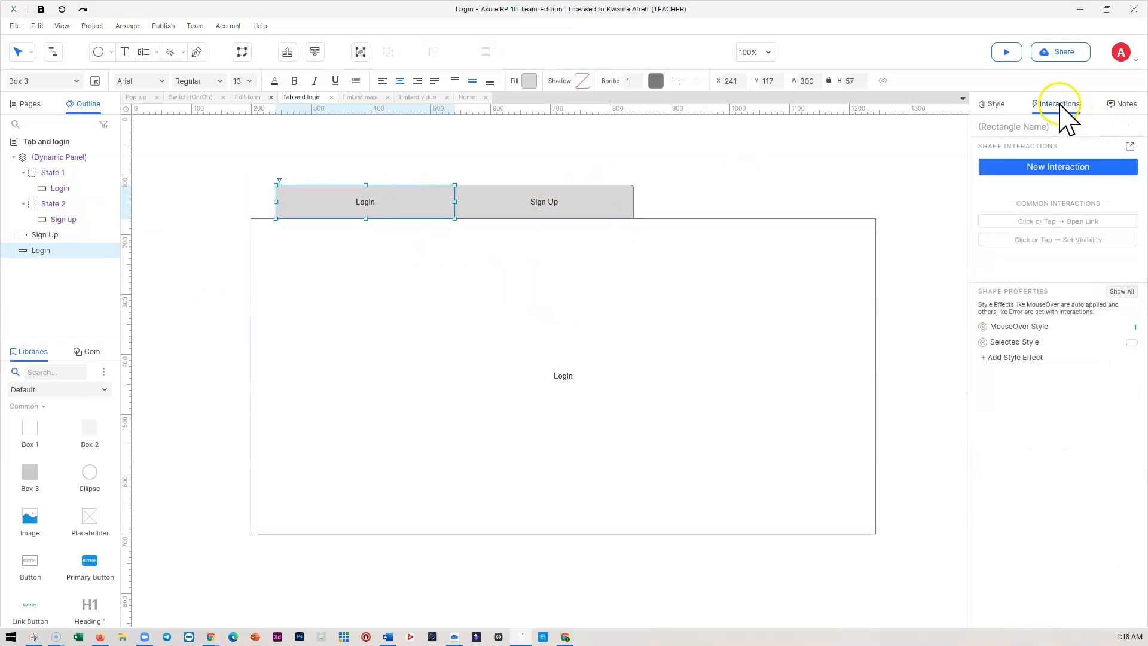
left_click(1046, 168)
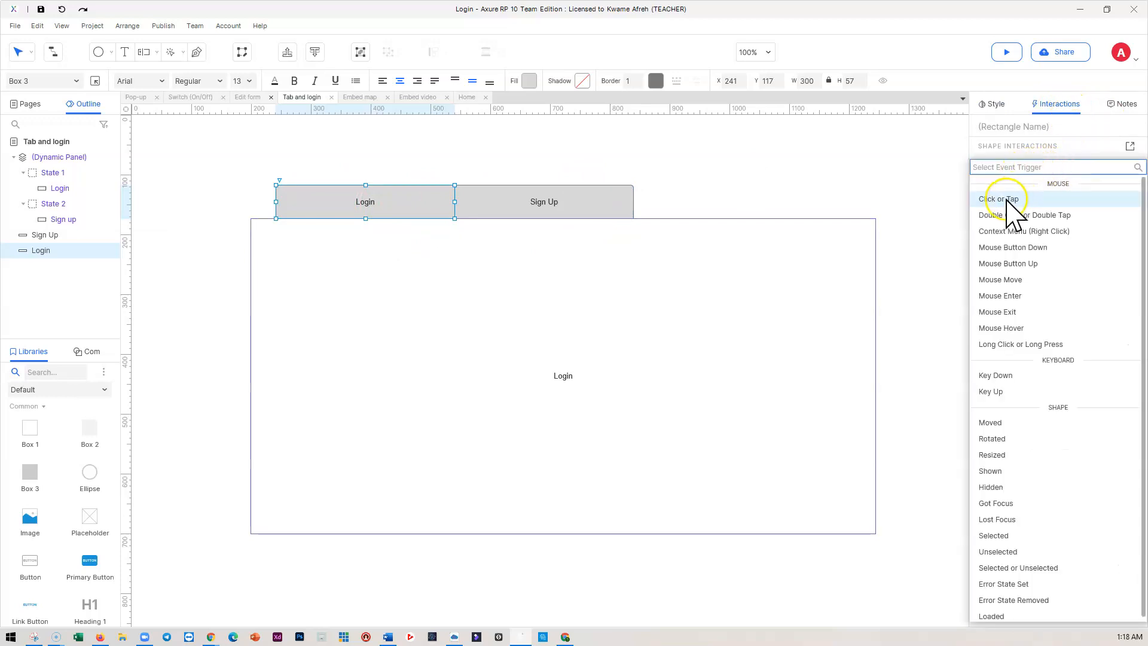
left_click(1008, 199)
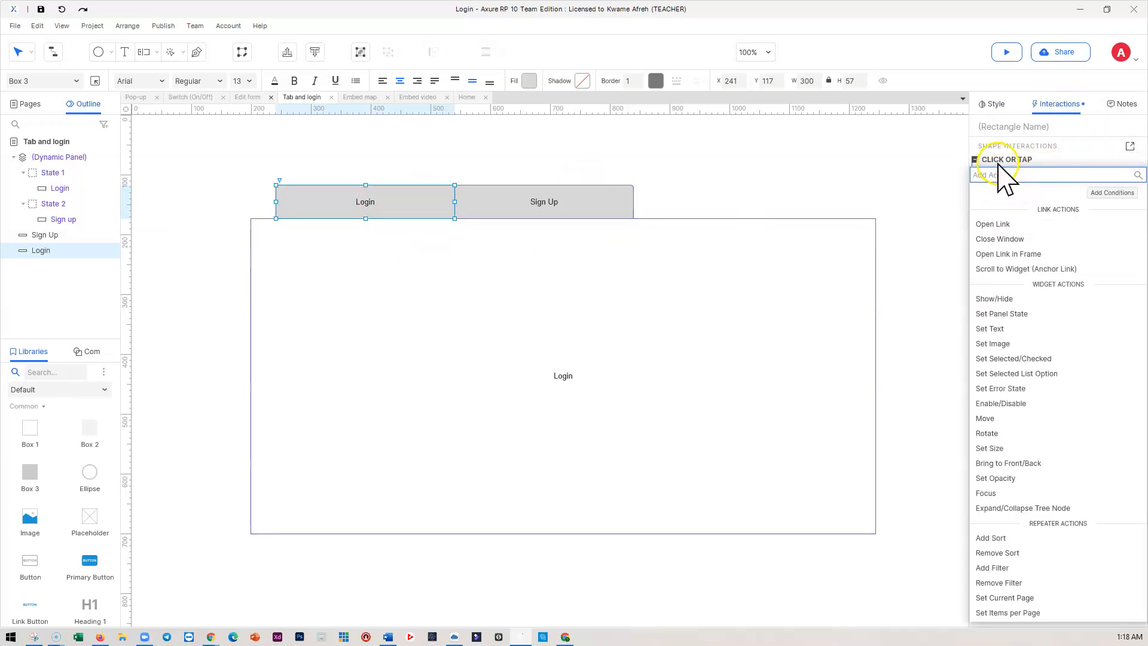
left_click(1015, 314)
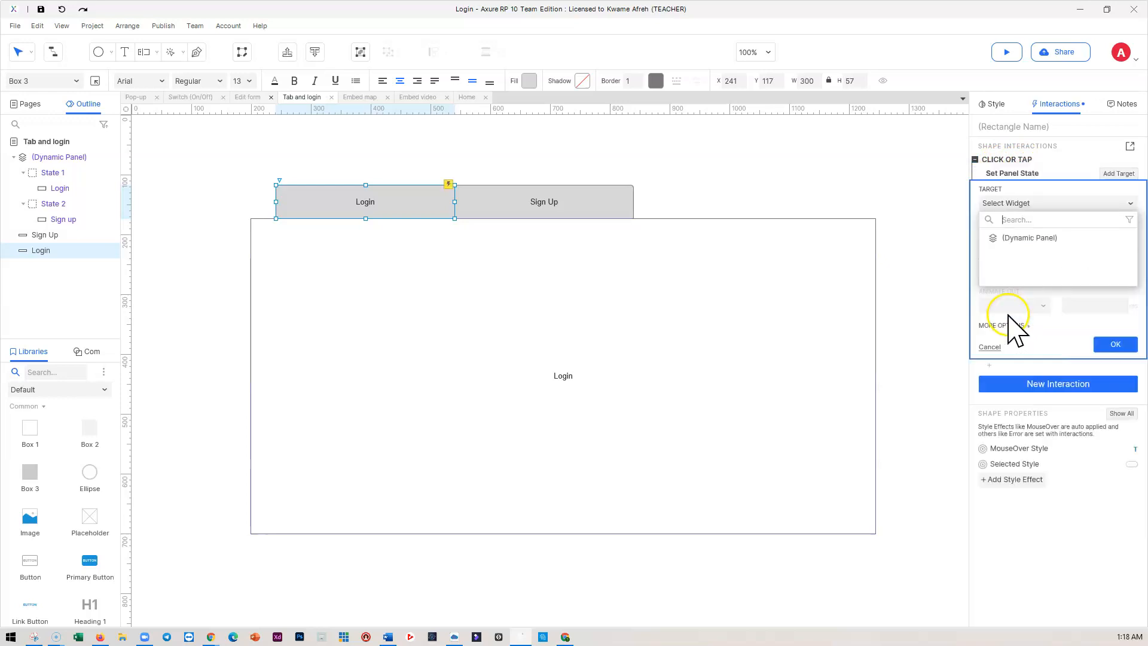
left_click(1029, 238)
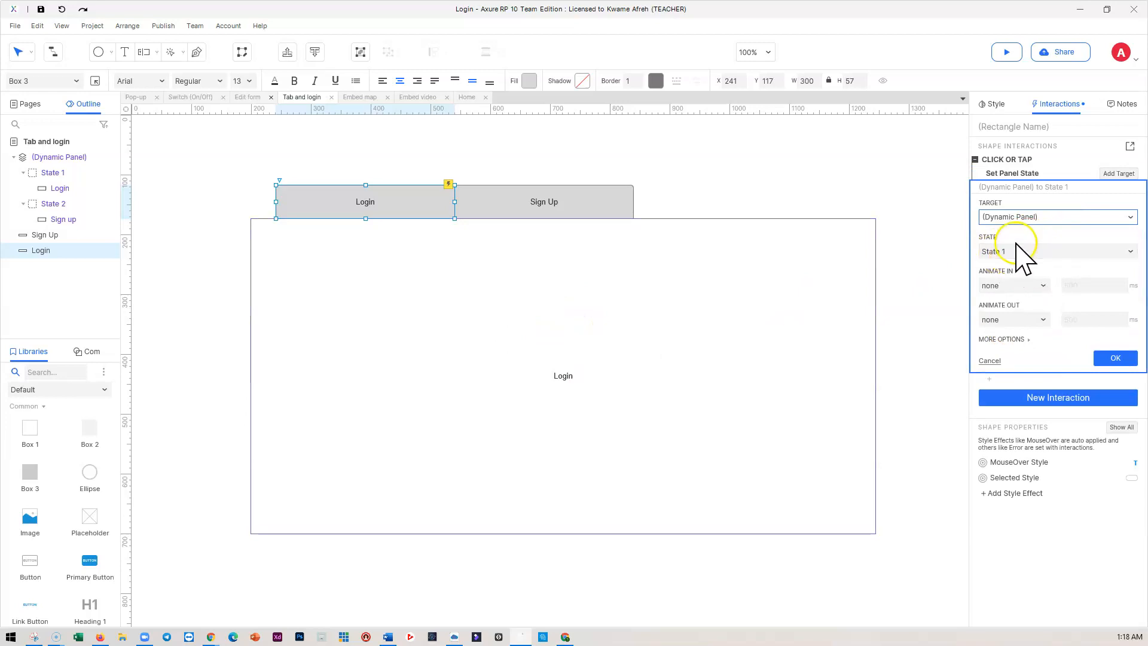
left_click(1115, 358)
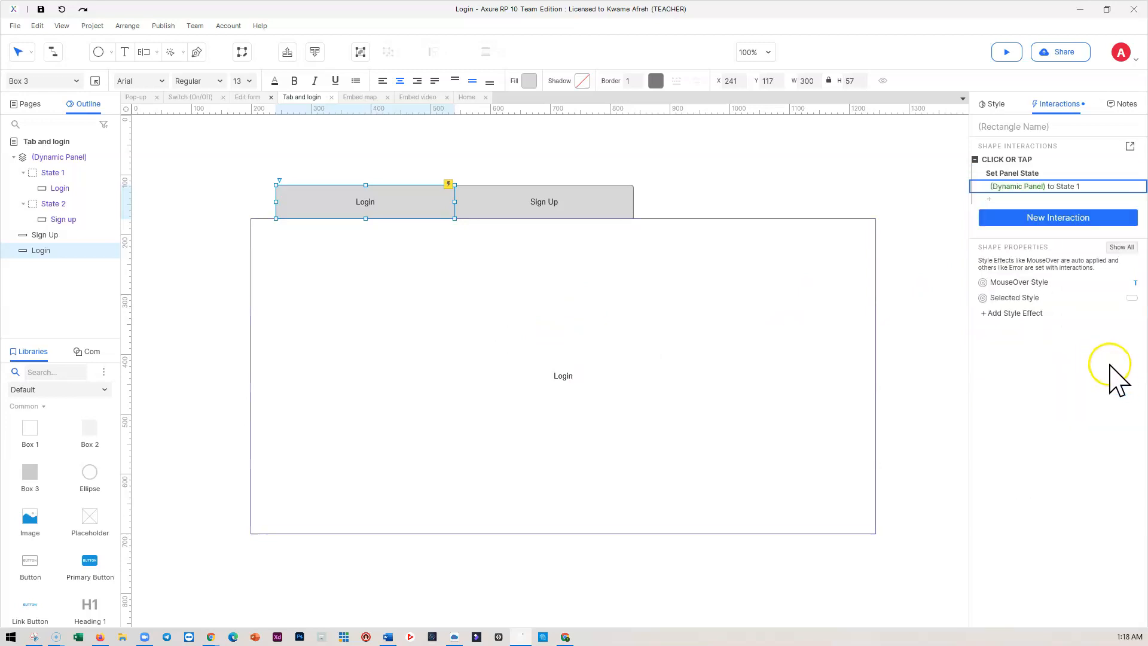
Step: Add a Set Selected/Checked action to the Login tab's click interaction that sets the Login tab to true
left_click(996, 199)
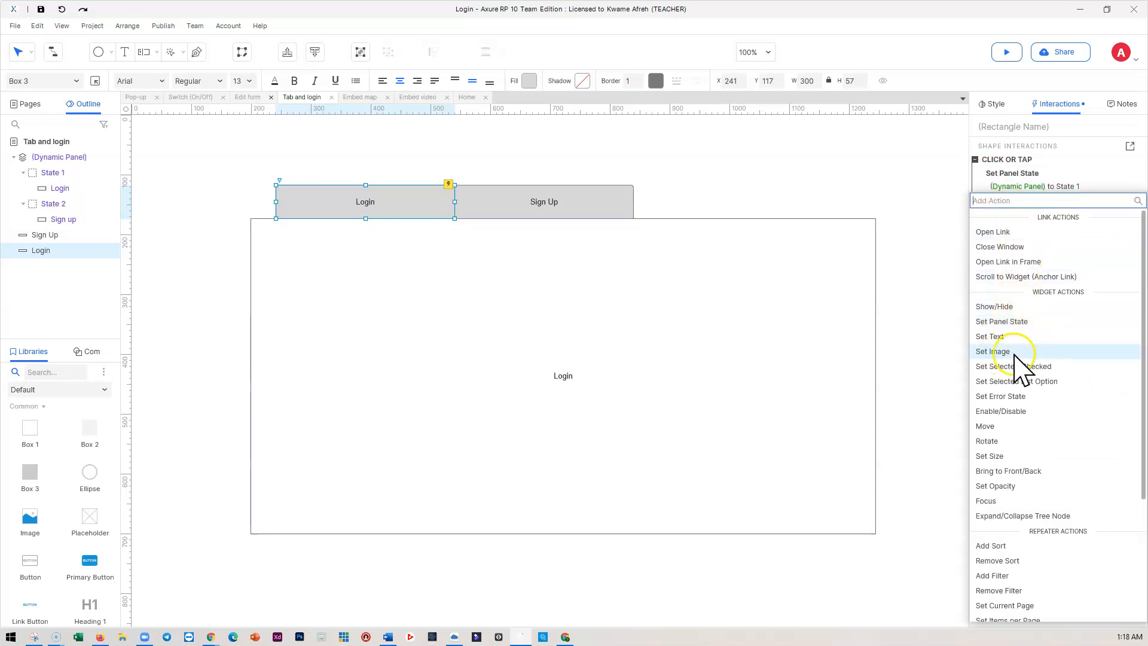
left_click(998, 367)
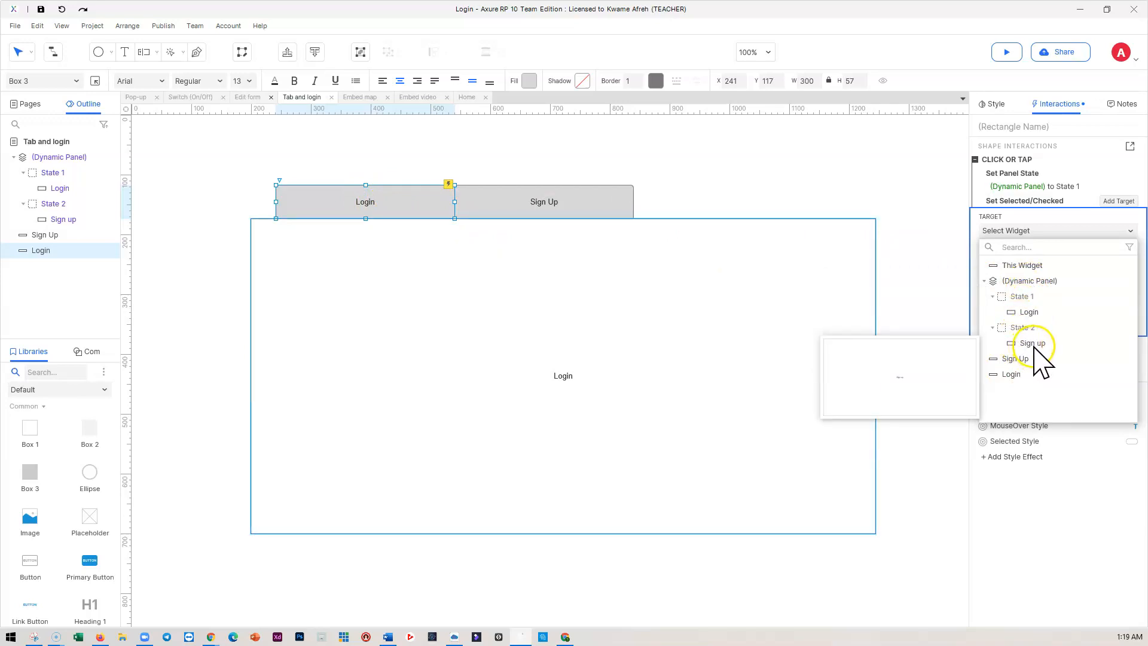
left_click(1011, 375)
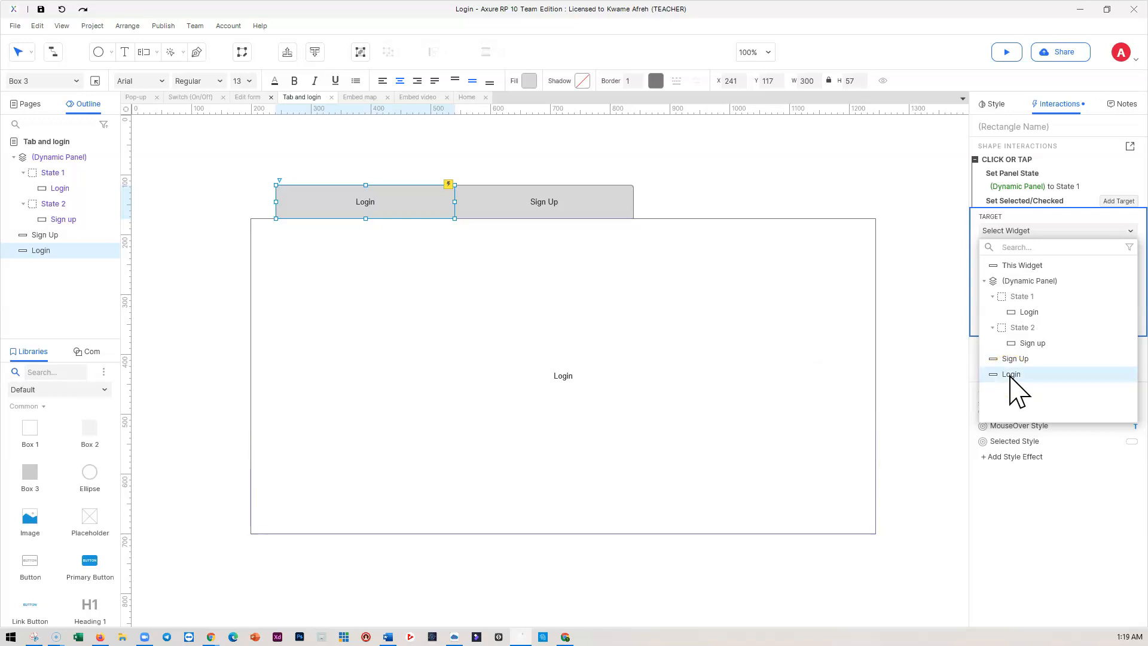
left_click(996, 311)
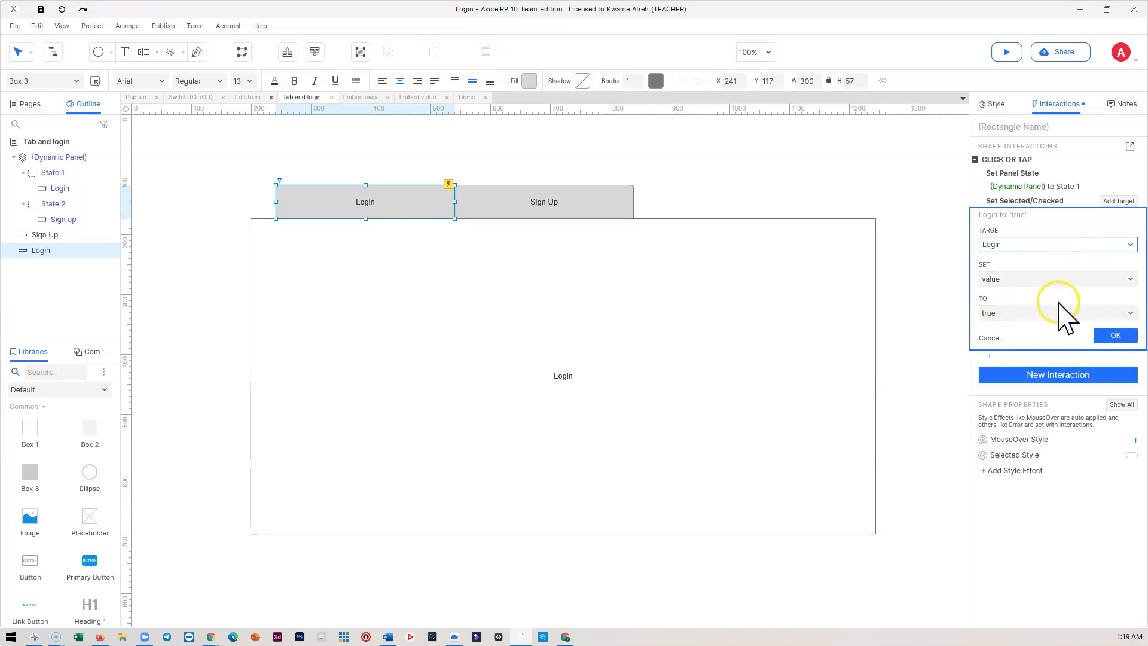
left_click(1118, 333)
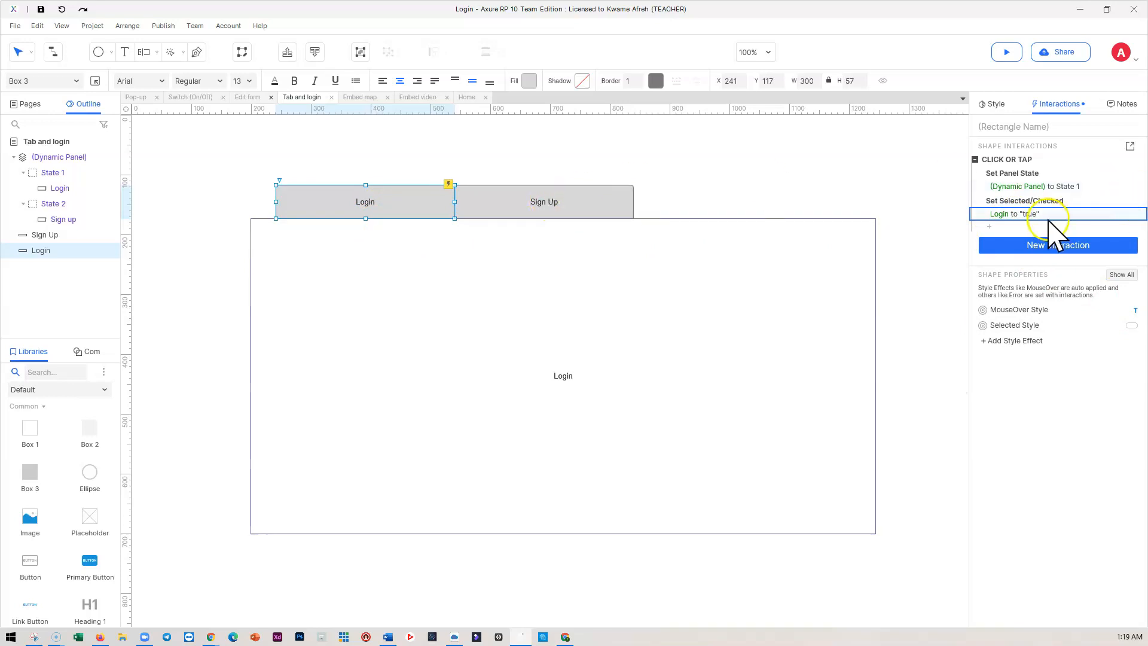
Step: Add another Set Selected/Checked action to the Login tab's click interaction that sets the Sign Up tab to false
left_click(997, 227)
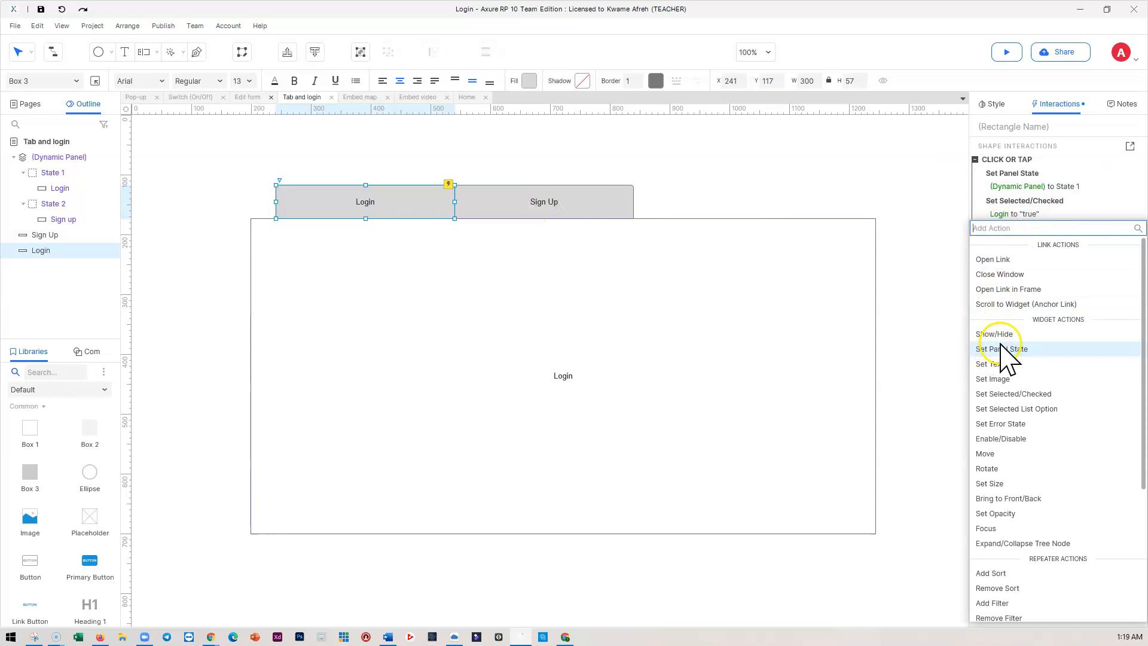
left_click(1009, 393)
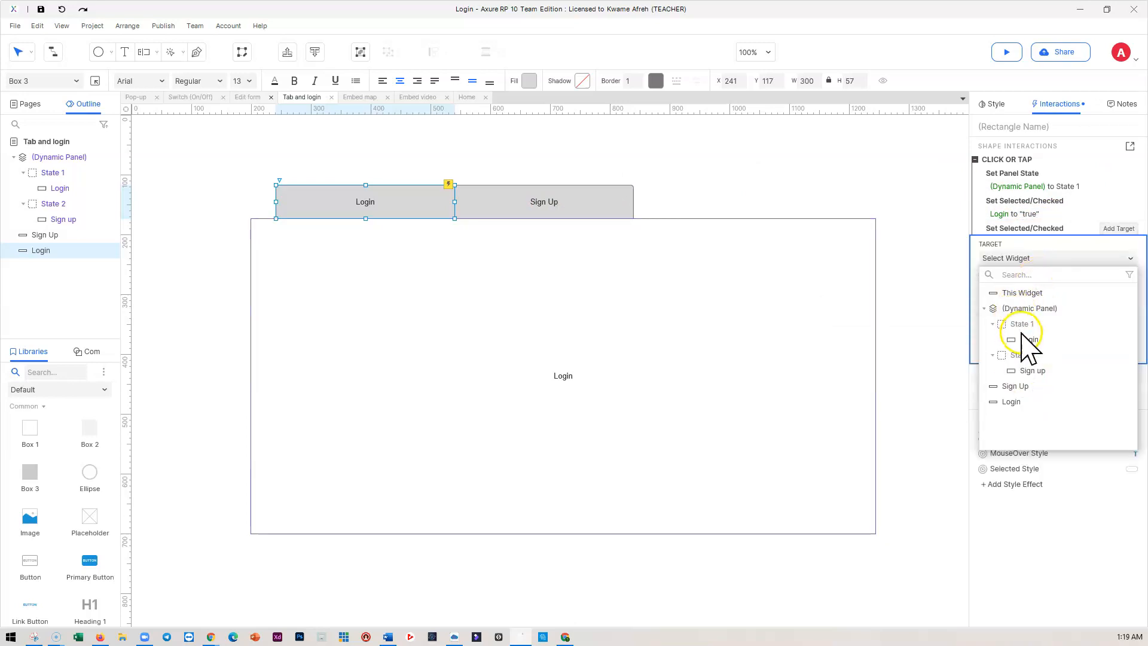
left_click(1019, 387)
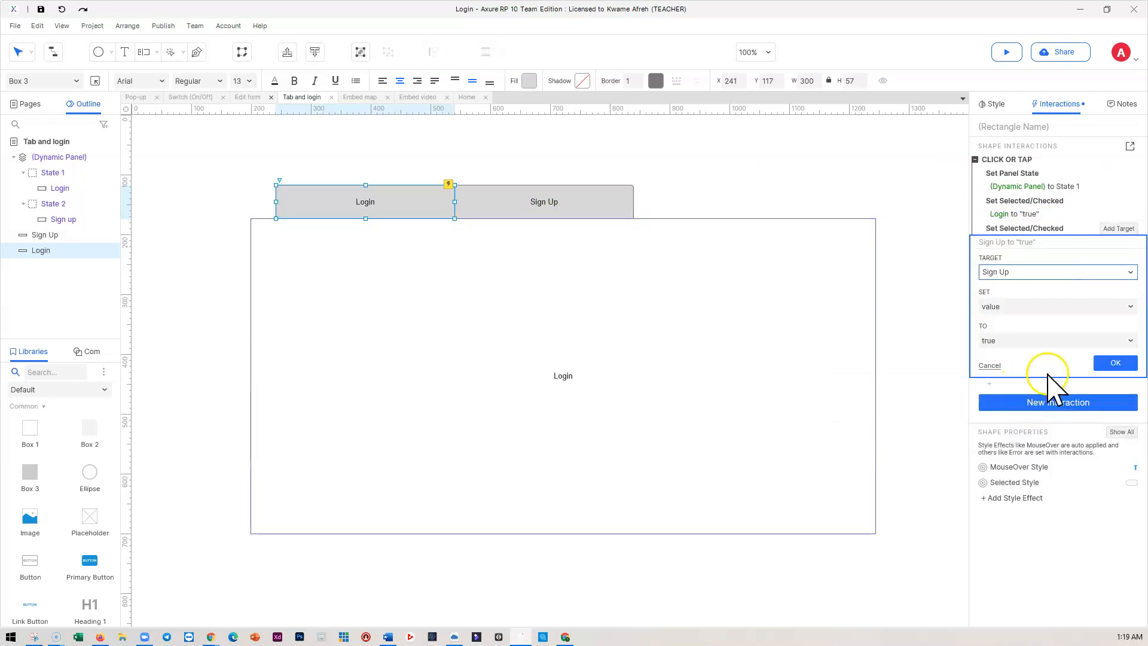
left_click(1026, 341)
left_click(994, 372)
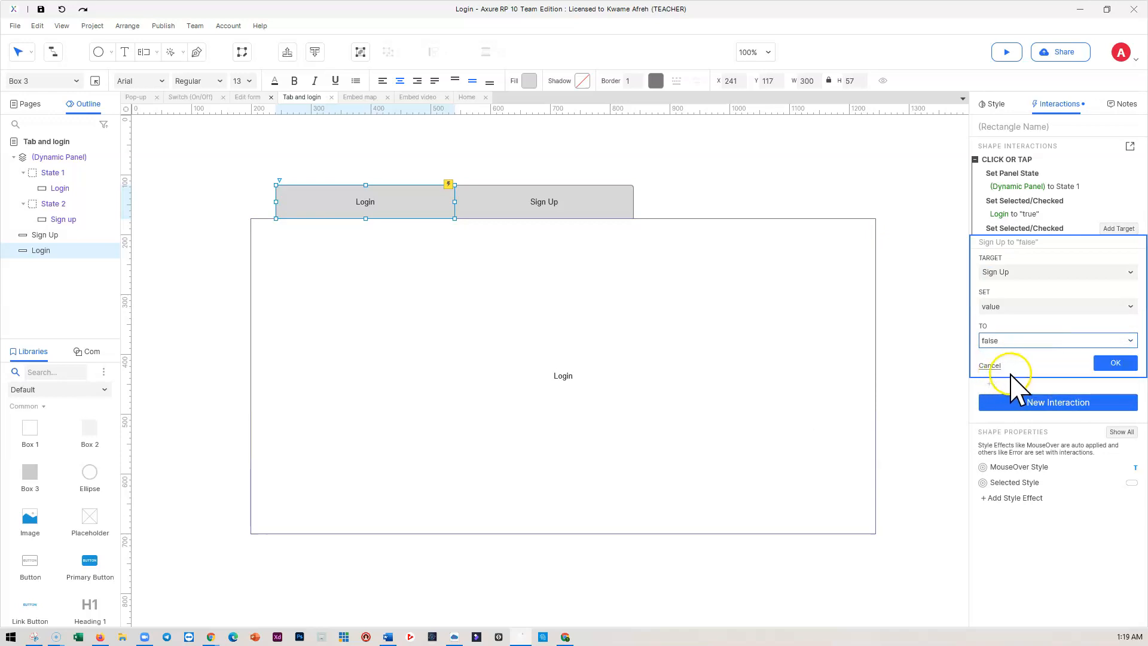
left_click(1116, 363)
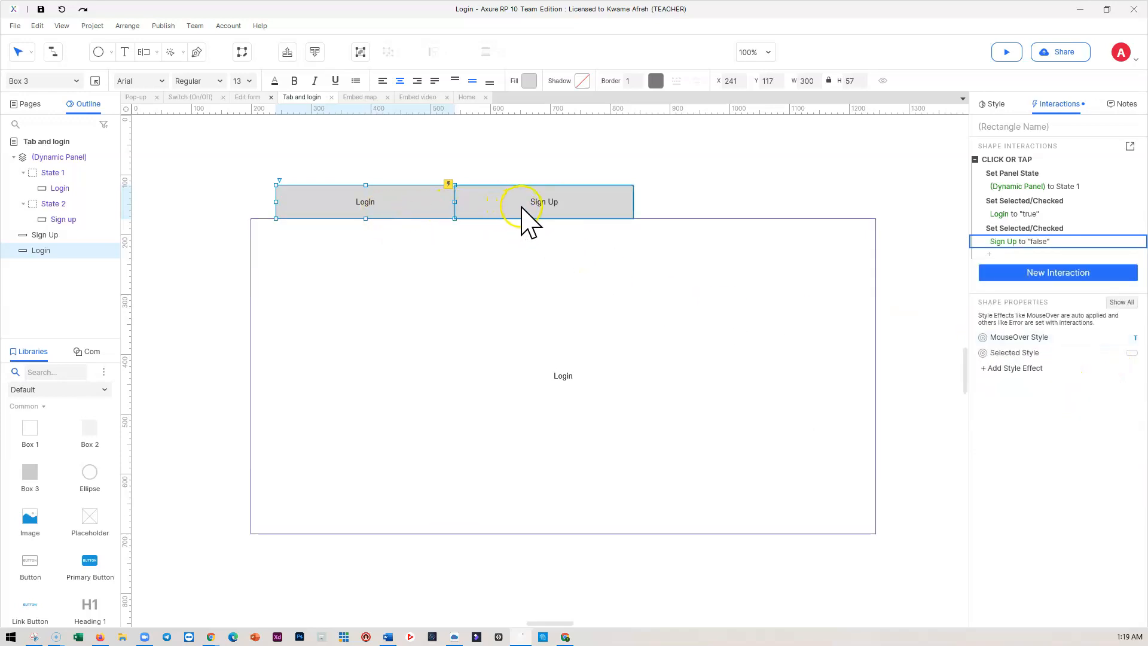
Step: Add a Click or Tap interaction to the Sign Up tab that sets the dynamic panel to State 2
left_click(527, 206)
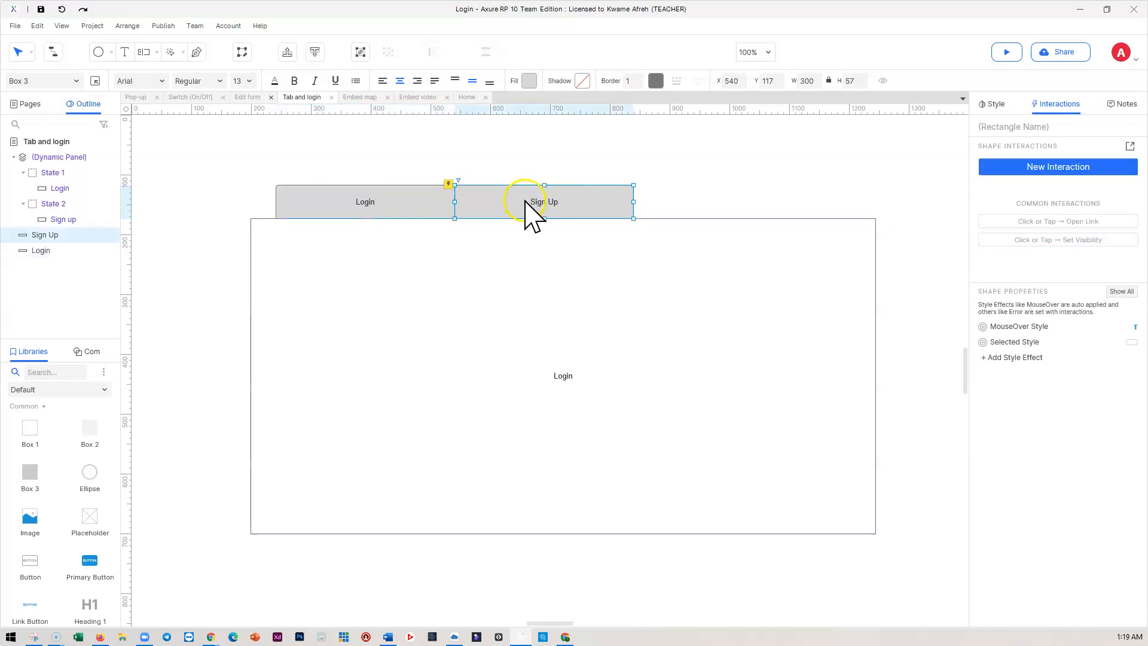
left_click(1056, 166)
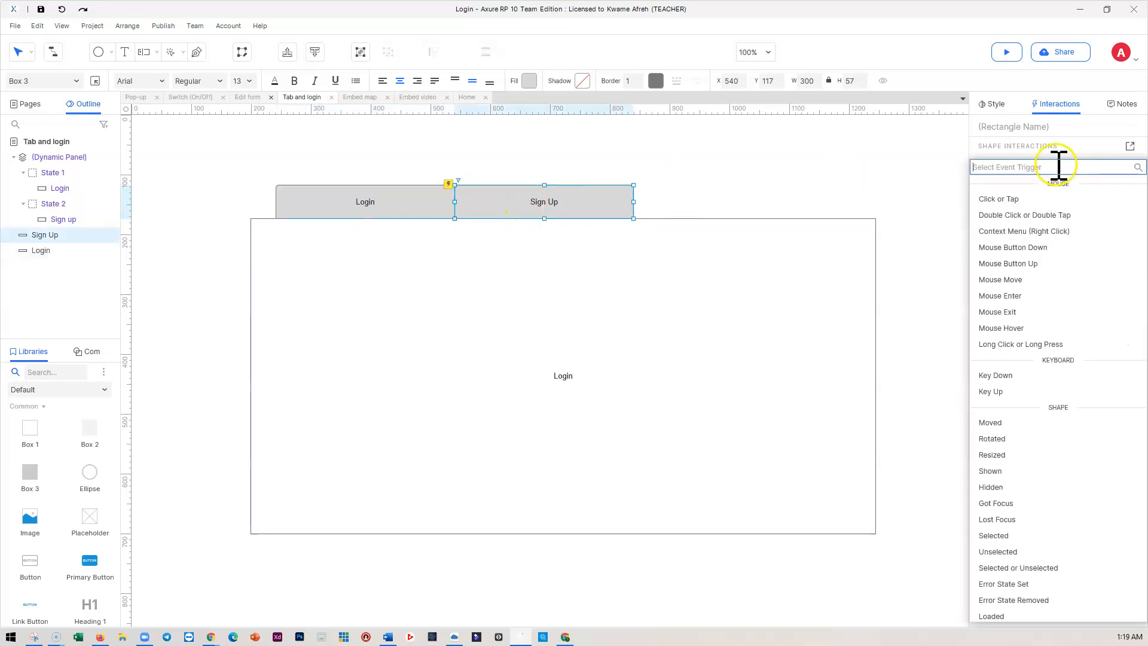
left_click(1000, 201)
left_click(1005, 316)
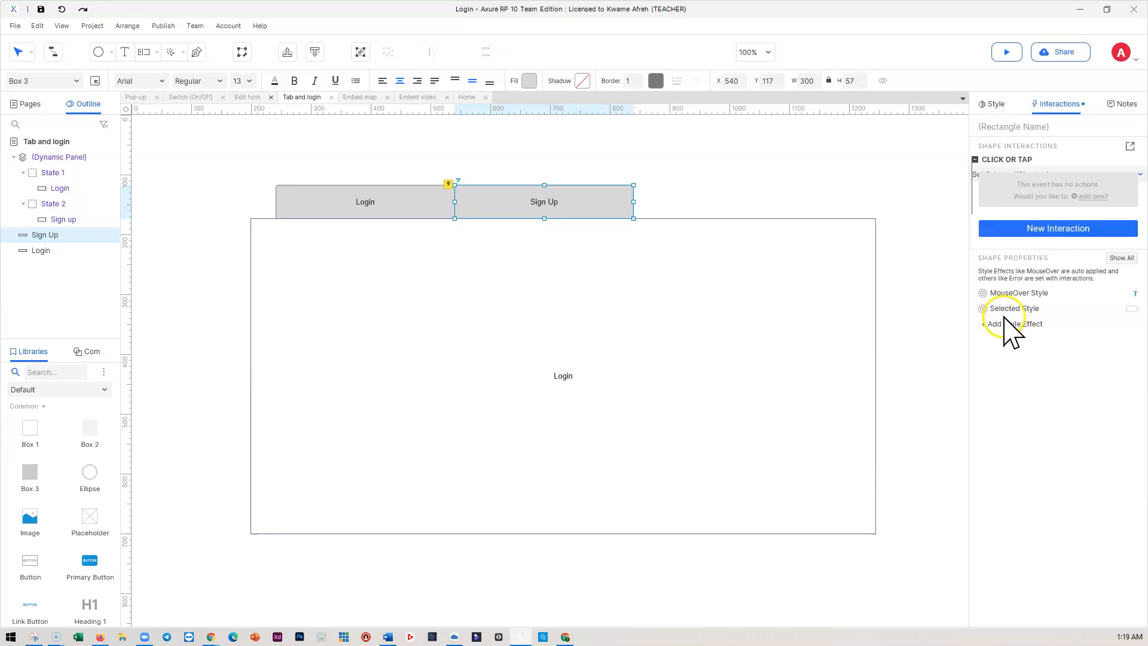
left_click(1024, 238)
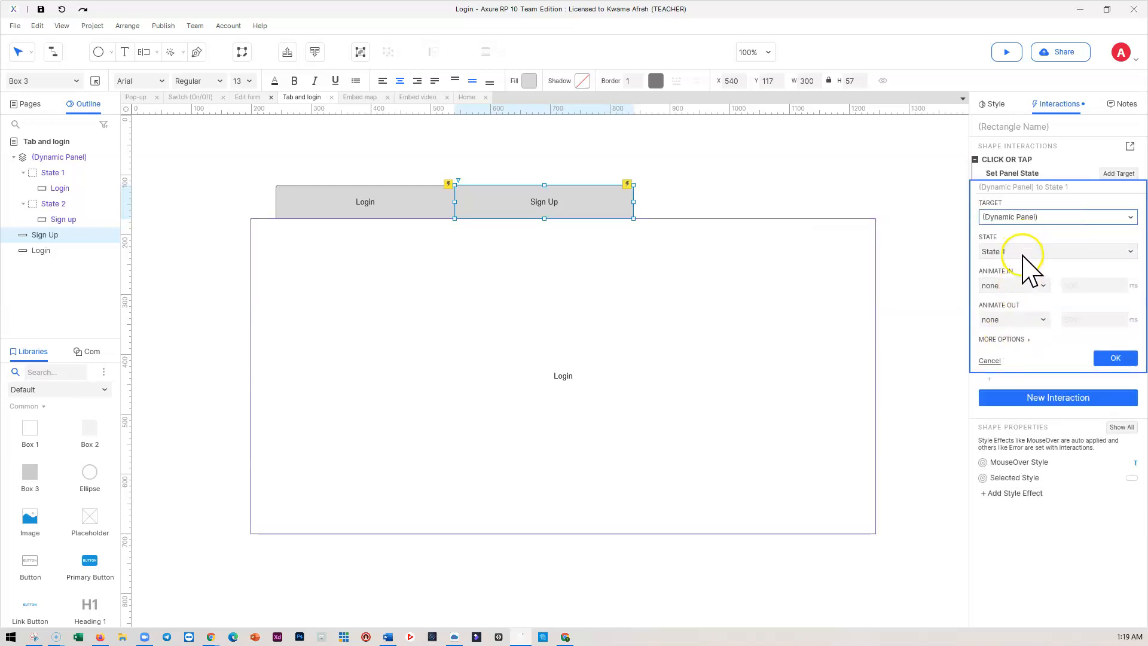
left_click(1022, 255)
left_click(1009, 282)
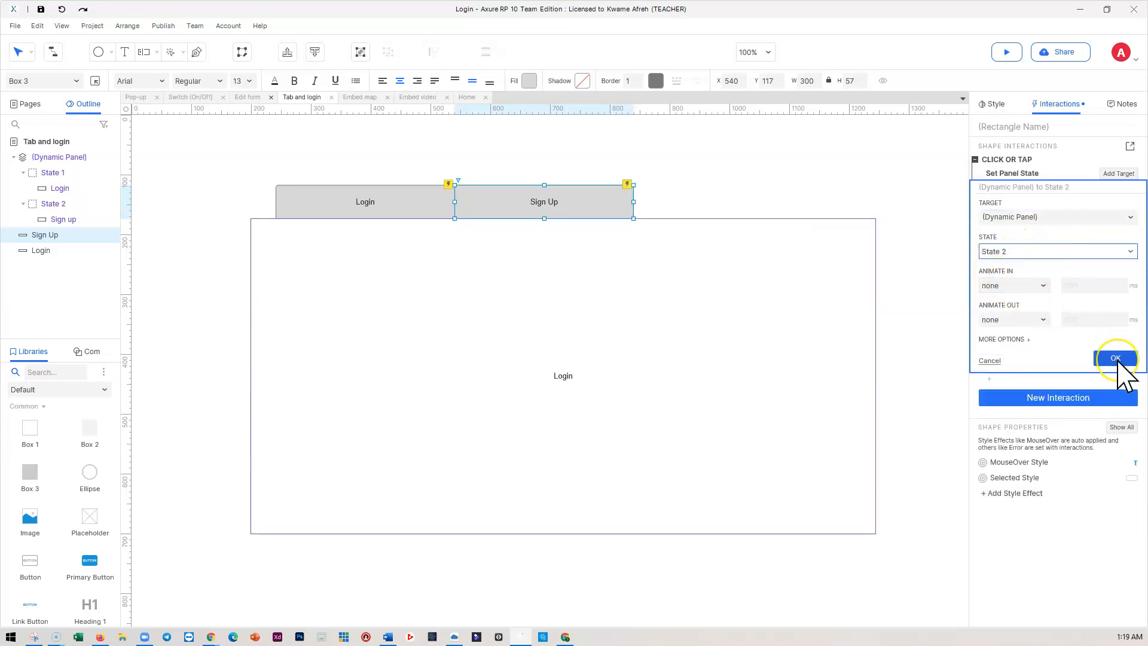
left_click(1116, 359)
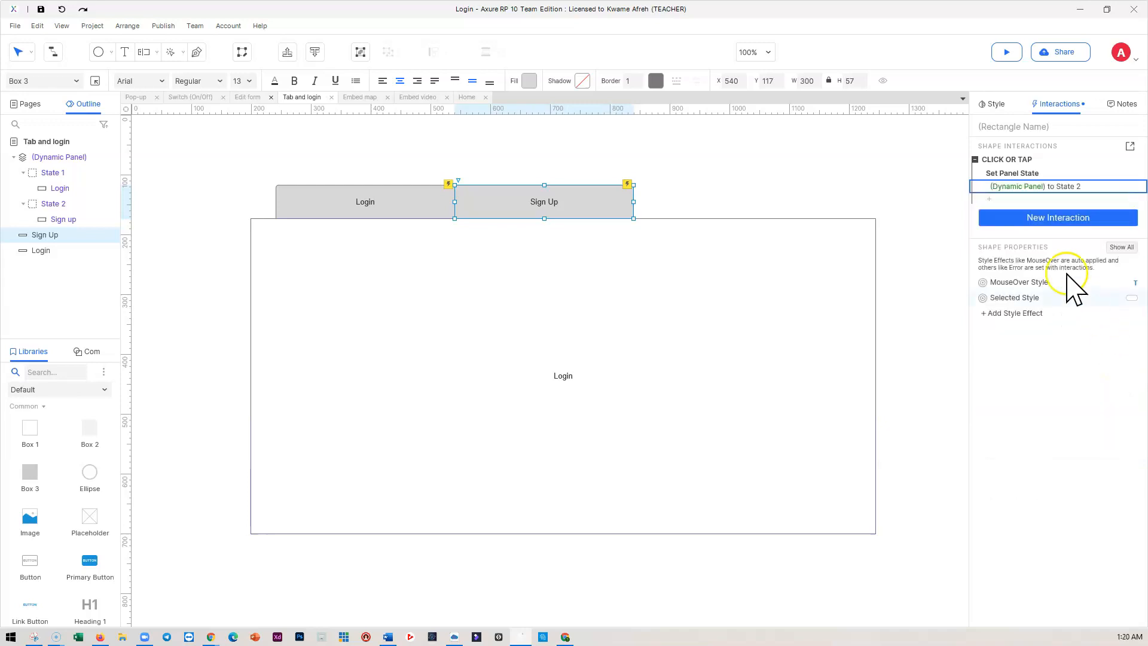
Step: Add a Set Selected/Checked action to the Sign Up tab's click interaction that sets the Sign Up tab to true
left_click(993, 200)
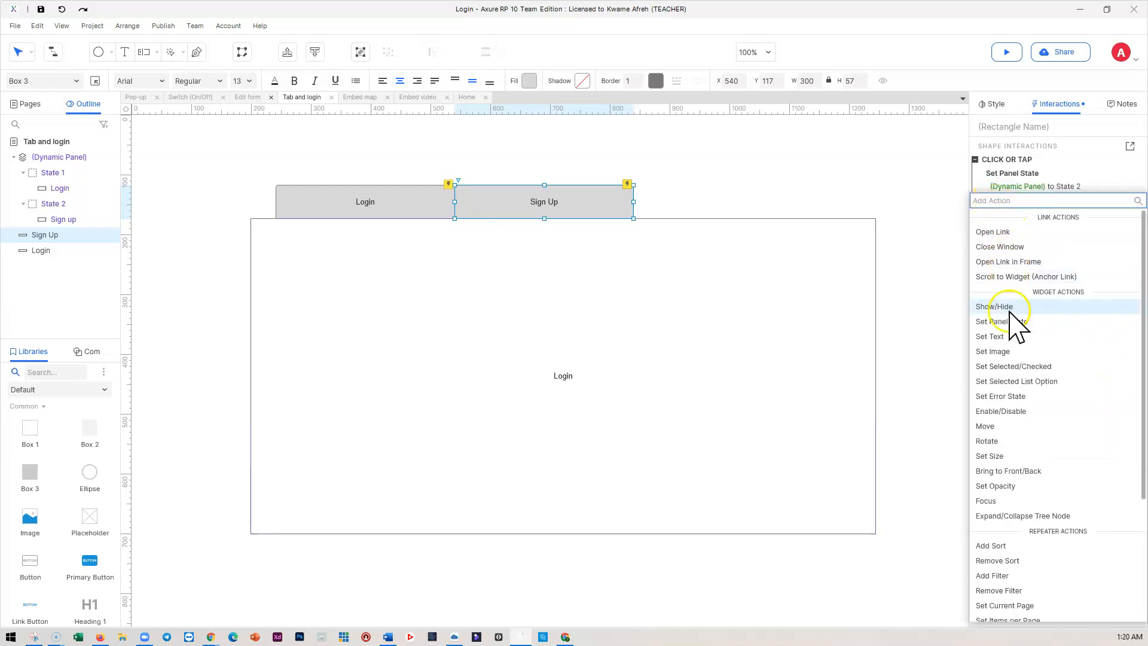
left_click(1010, 366)
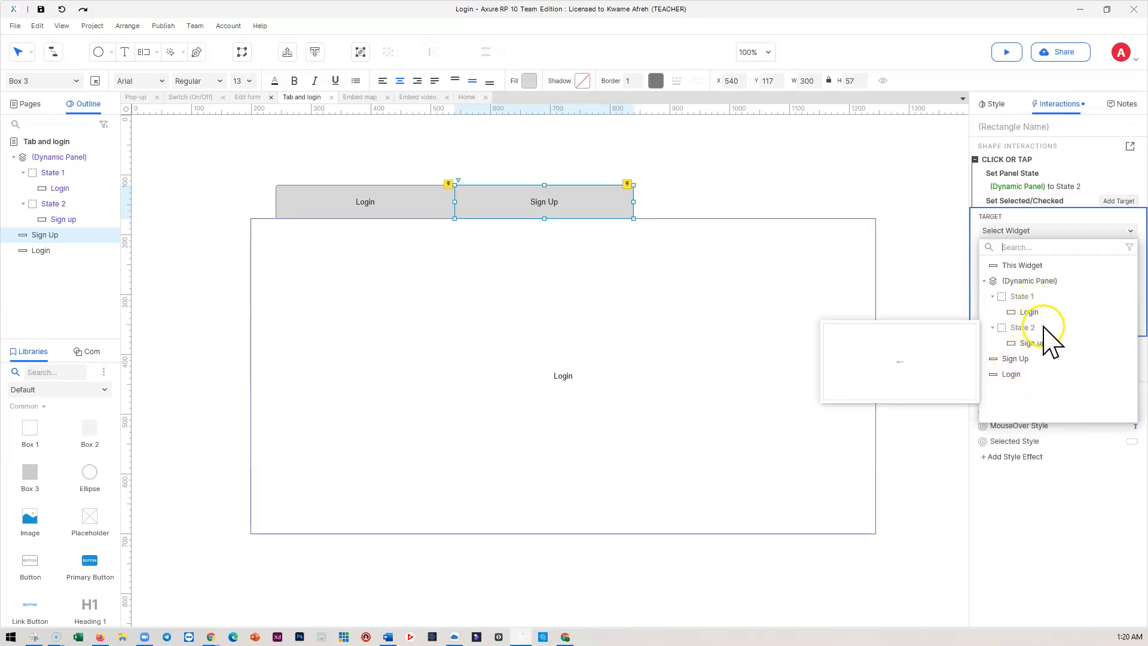
left_click(1016, 359)
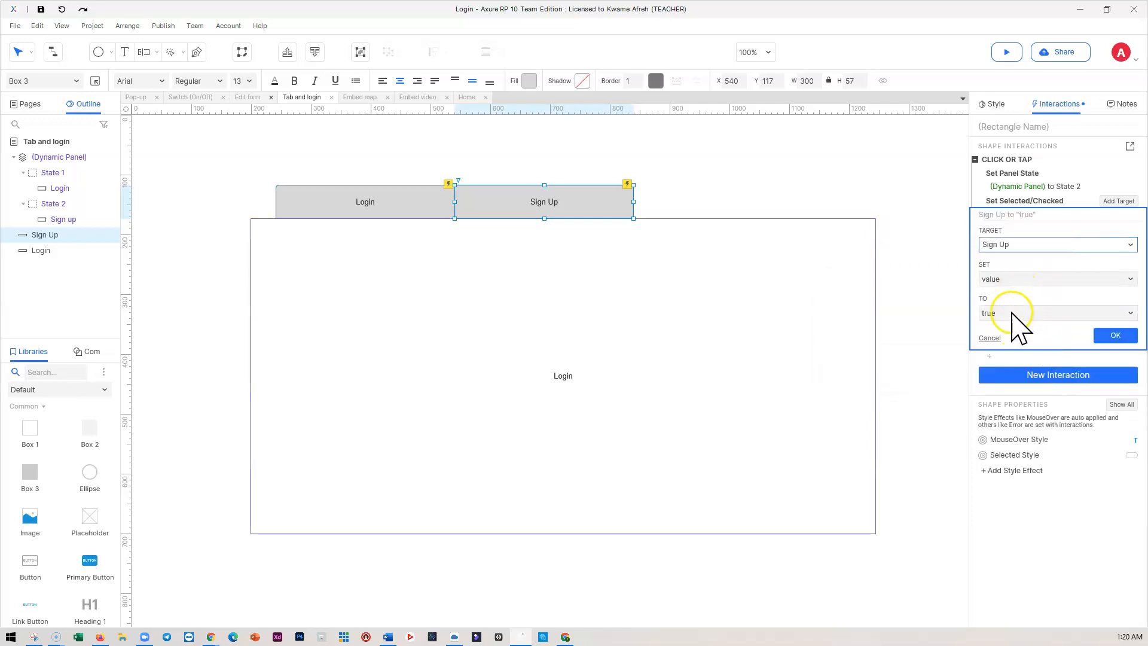
left_click(1106, 336)
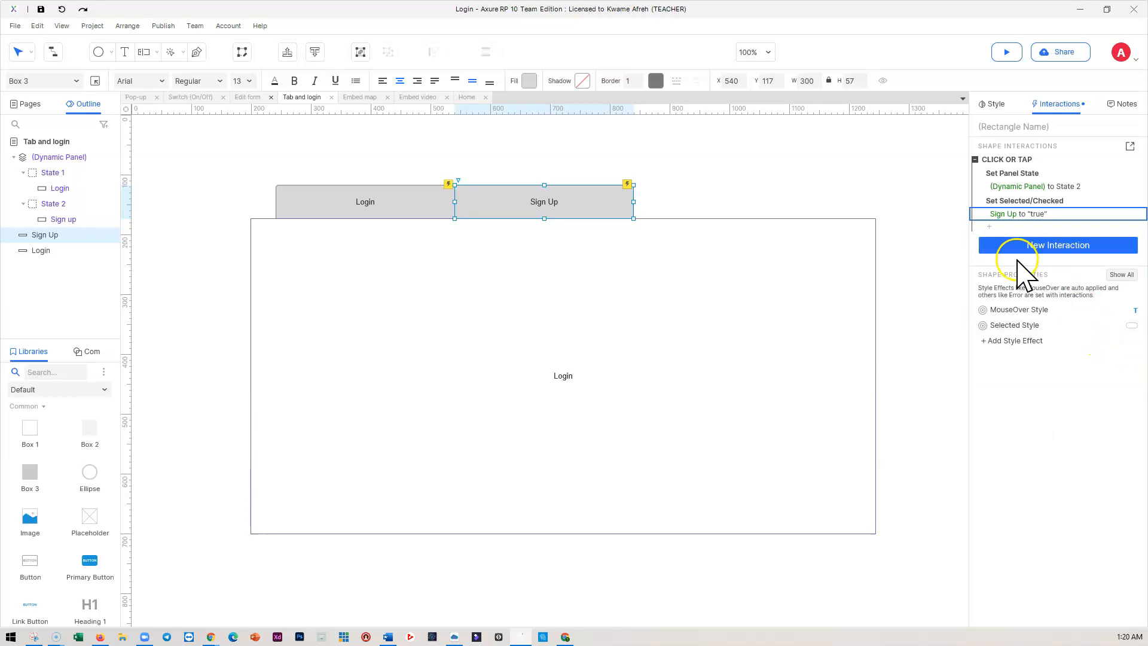
Step: Add another Set Selected/Checked action to the Sign Up tab's click interaction that sets the Login tab to false
left_click(991, 229)
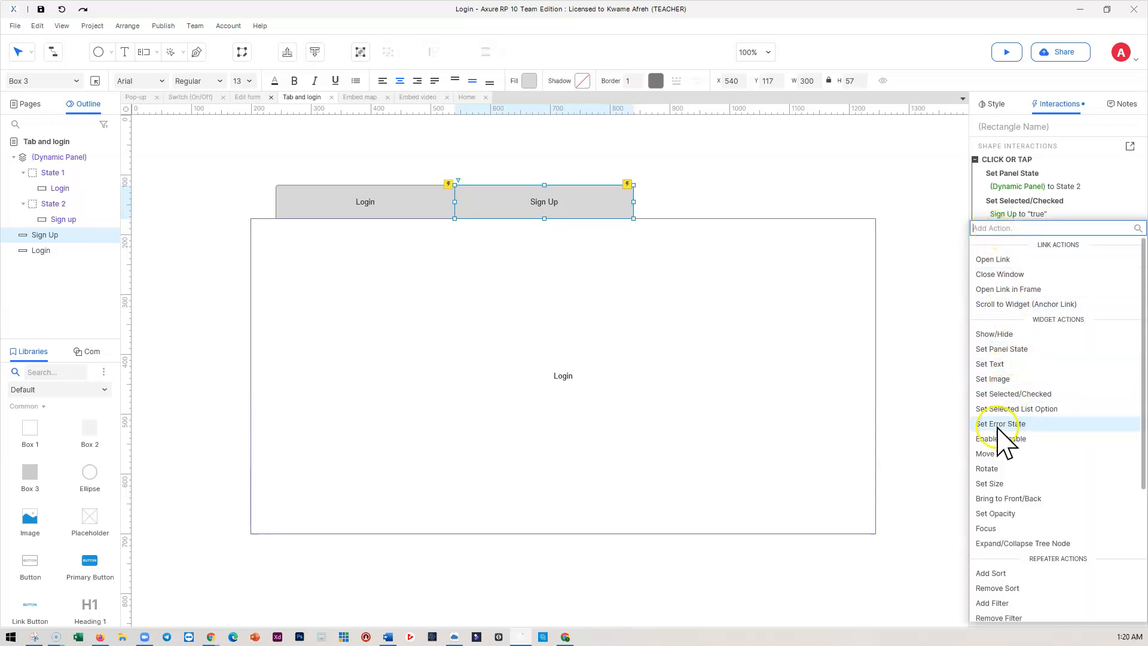
left_click(1008, 394)
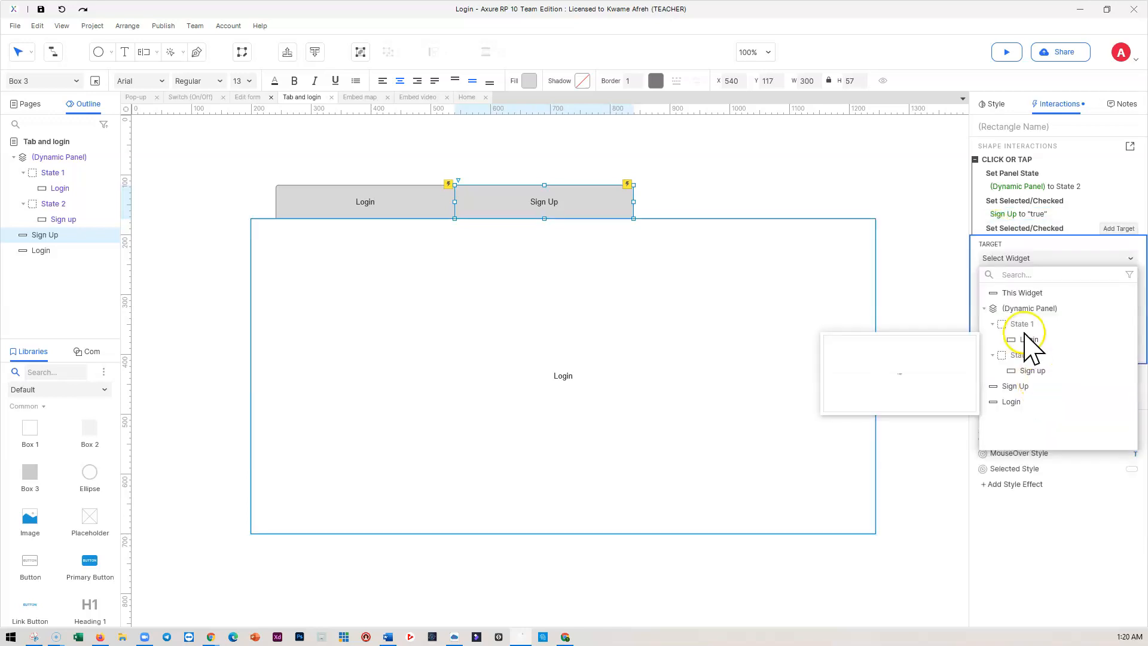
left_click(1015, 401)
left_click(1017, 342)
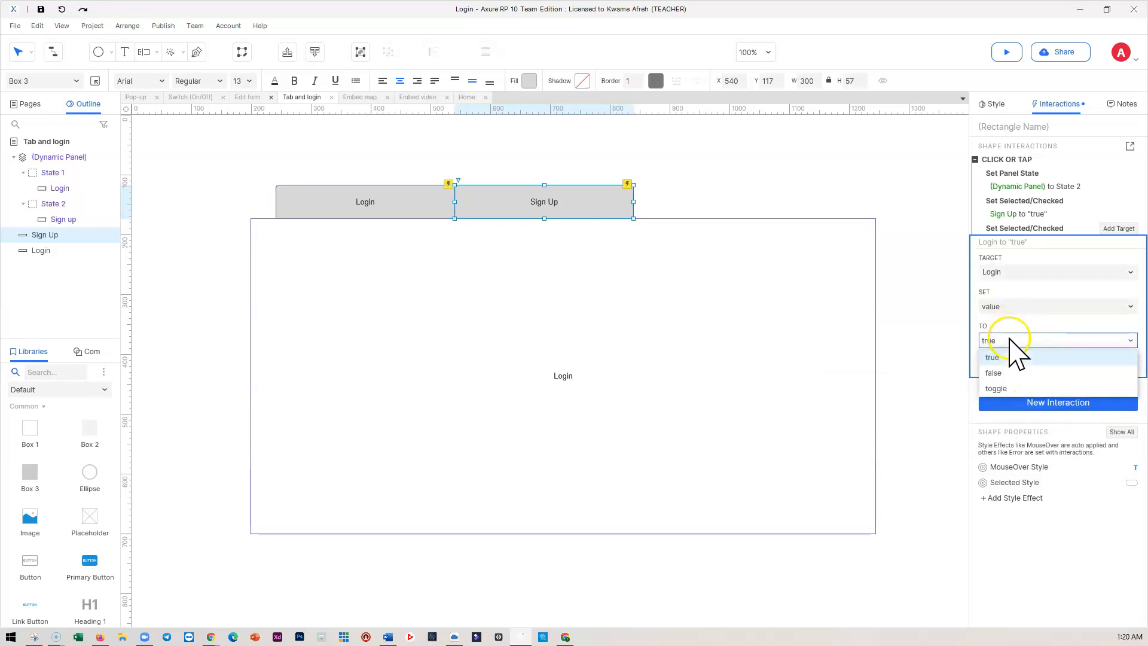
left_click(1004, 374)
left_click(1114, 364)
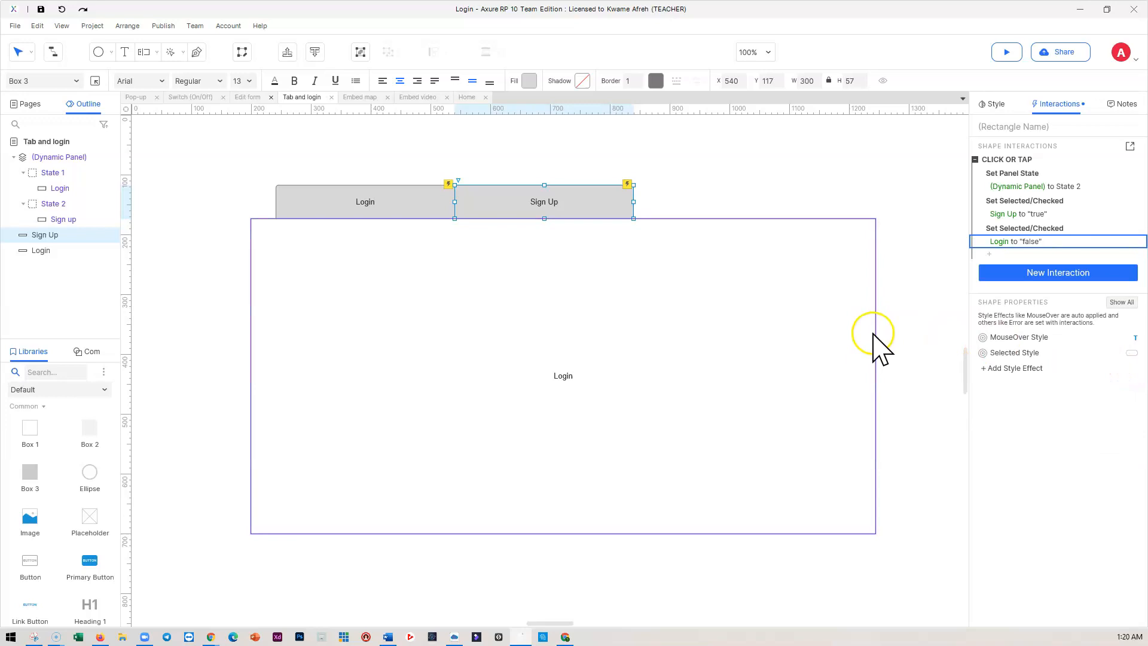
Step: Deselect the Sign Up tab and open the Tab and login page's local preview in the web browser
left_click(909, 344)
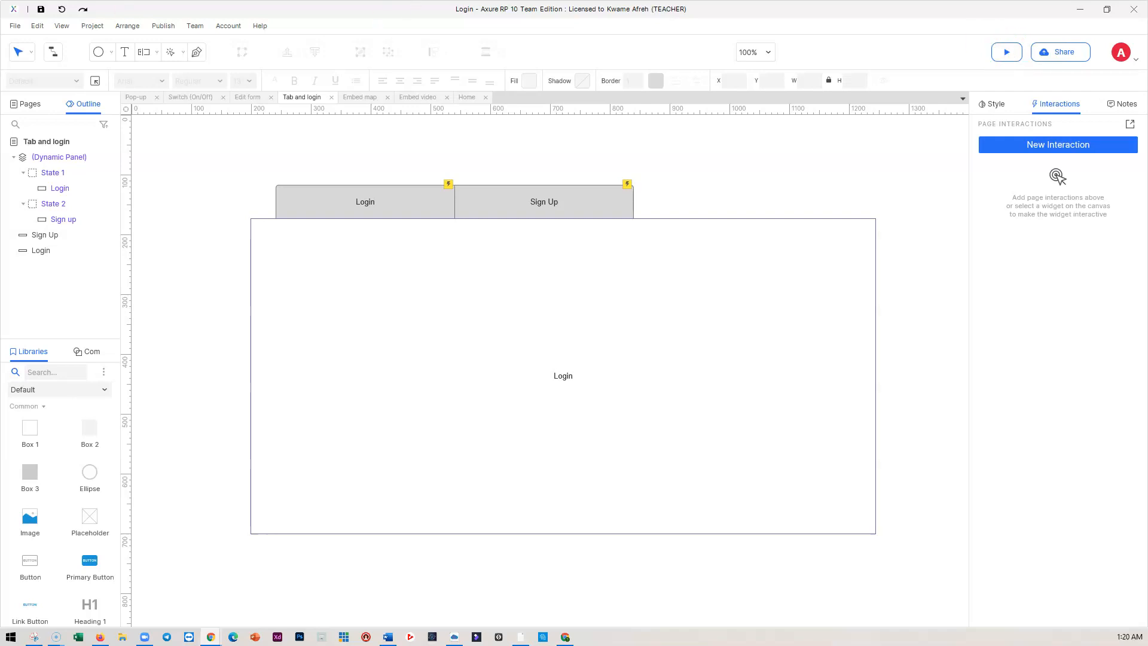
left_click_drag(595, 53, 389, 55)
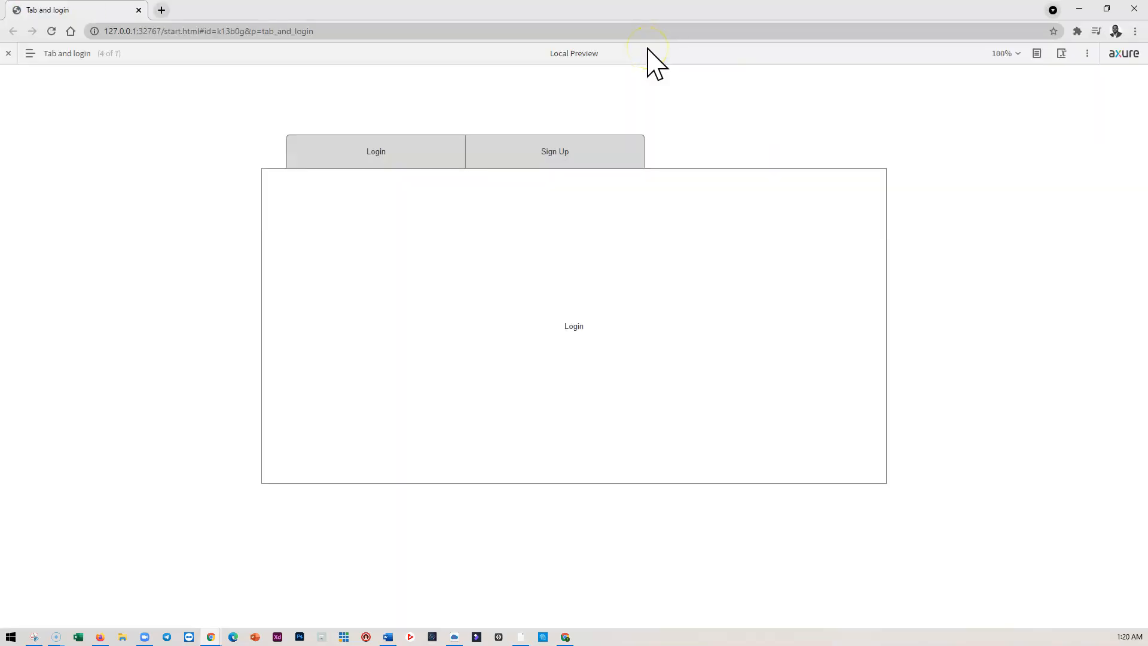
Step: Switch repeatedly between the Login and Sign Up tabs in the preview to check their selected styles and panel states
left_click(423, 153)
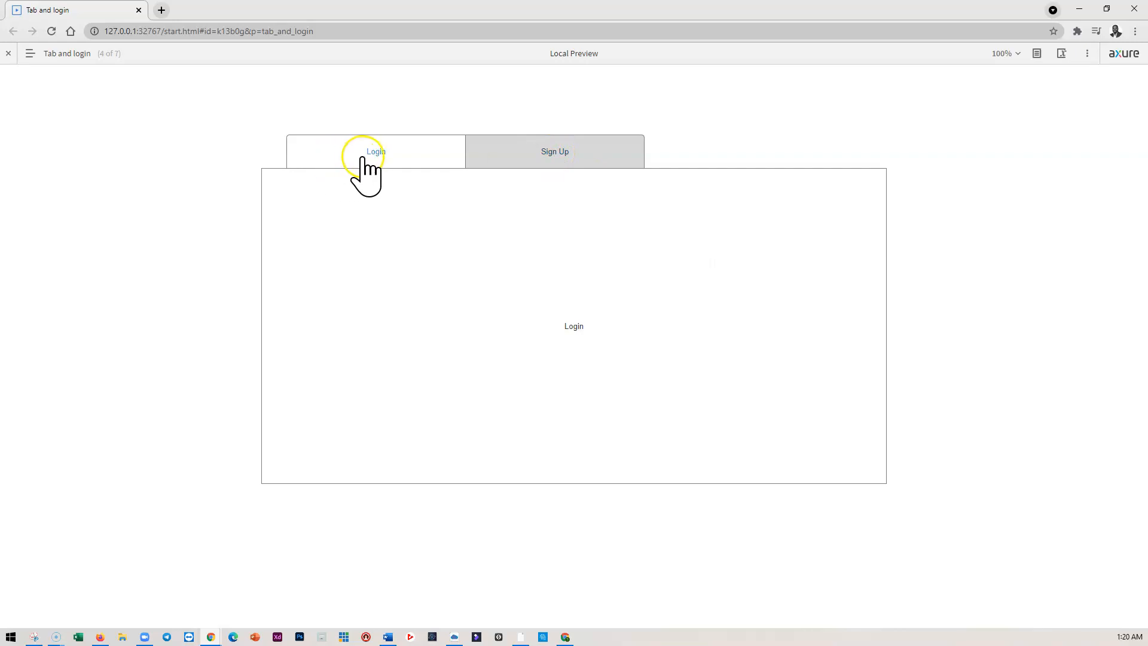
left_click(562, 151)
left_click(415, 154)
left_click(561, 152)
left_click(414, 153)
left_click(530, 153)
left_click(390, 153)
left_click(520, 154)
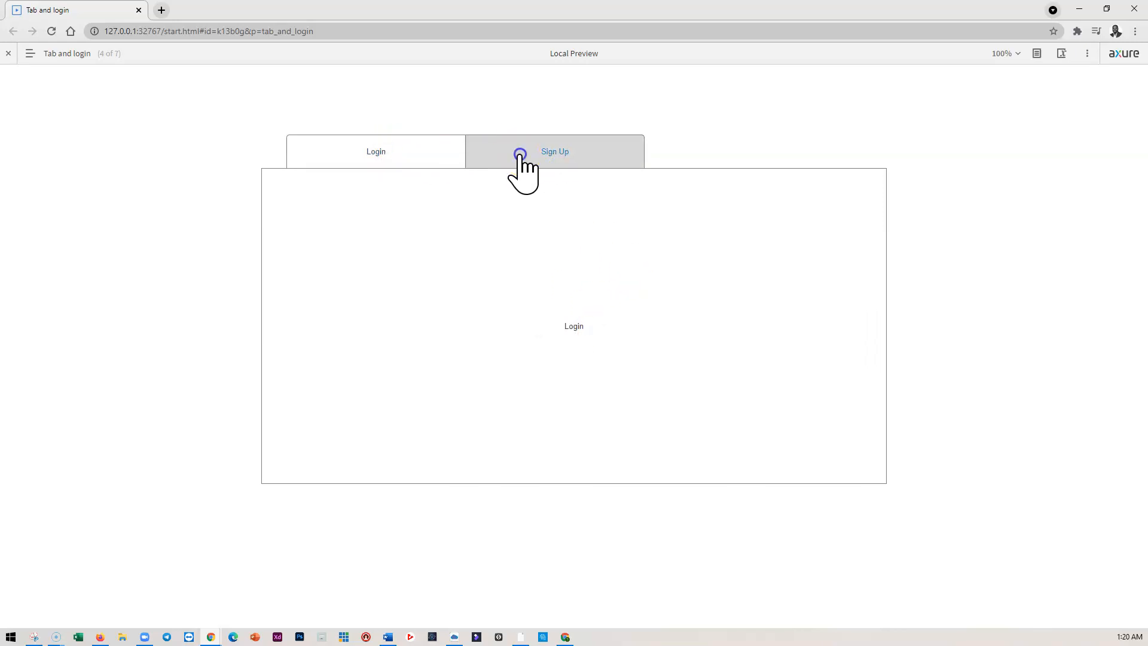
Step: Return to Axure RP and send the dynamic panel to the back, behind the Login and Sign Up tabs
left_click(519, 638)
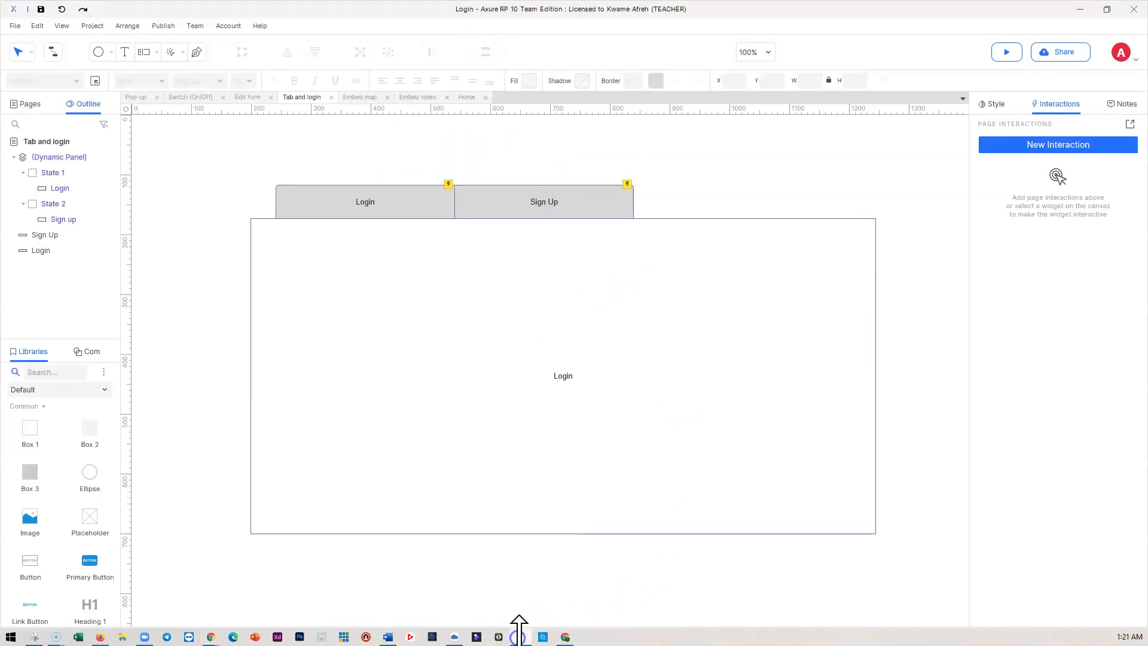
left_click(476, 247)
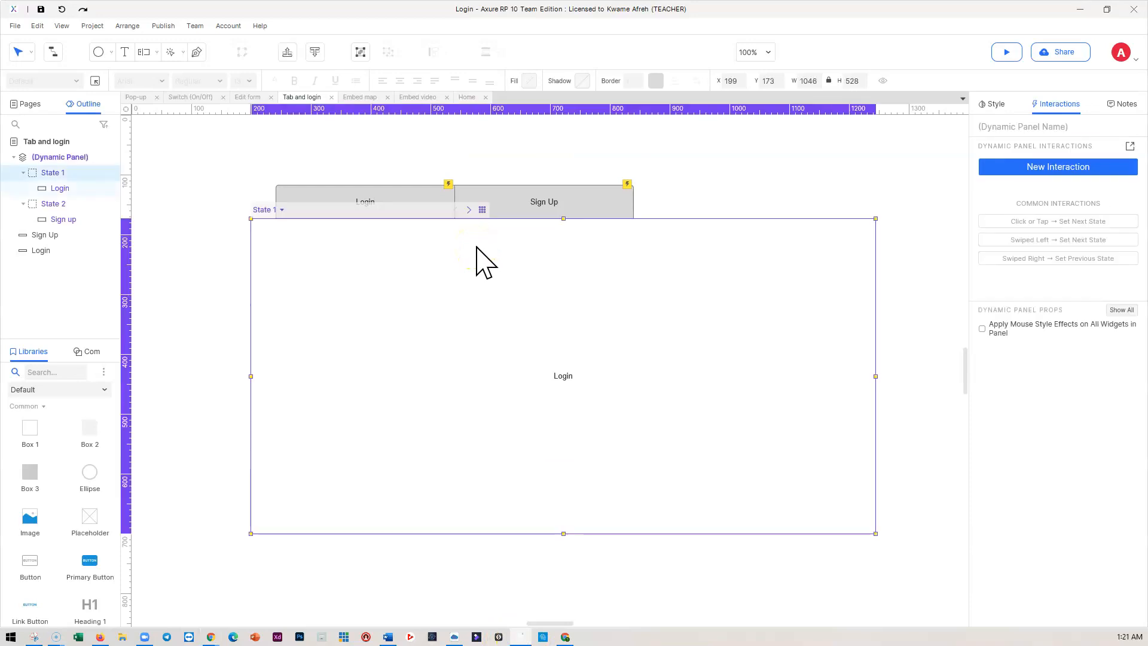
left_click(315, 52)
left_click(267, 175)
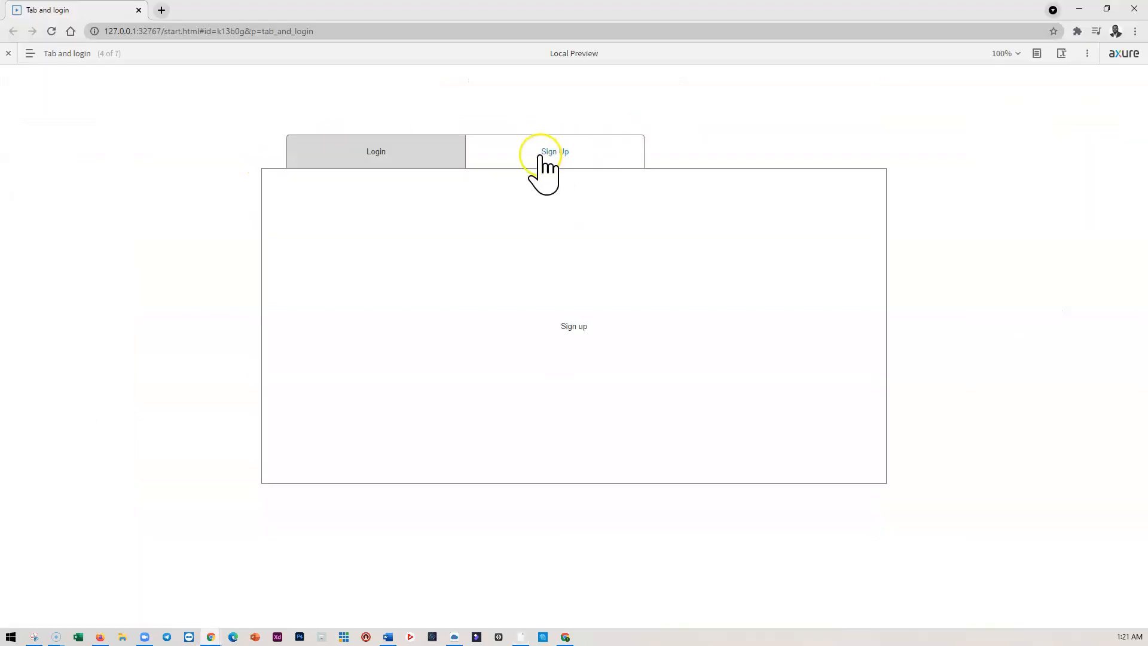
Step: Reload the browser preview, check the switching between the Login and Sign Up tabs, and examine the page's initial tab state
left_click(53, 31)
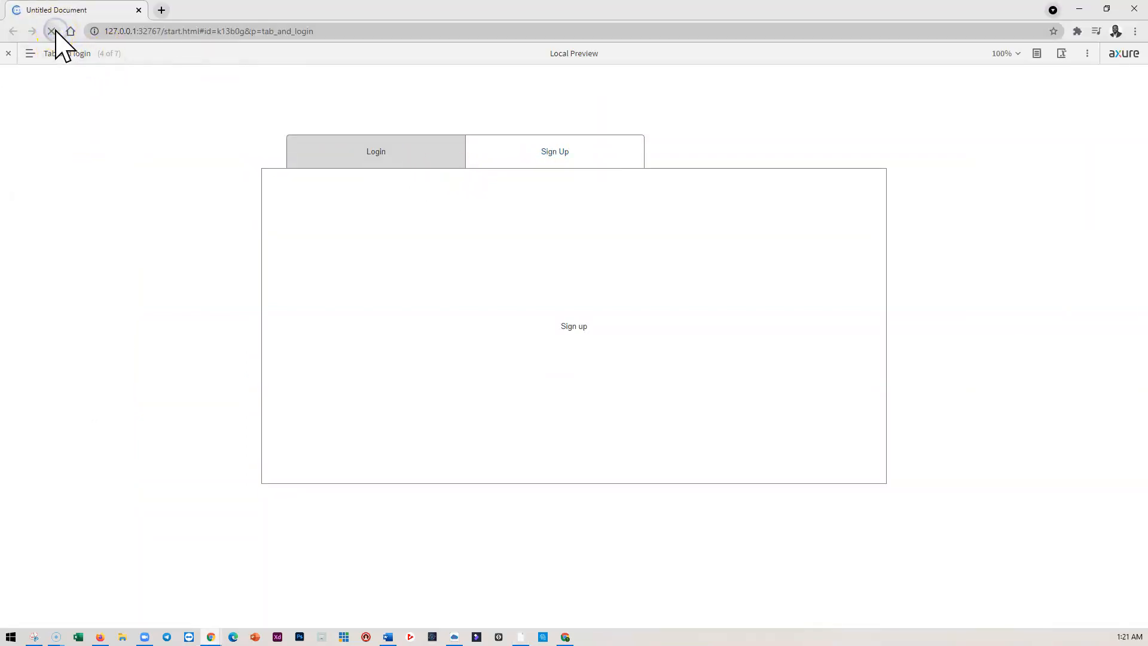
left_click(385, 158)
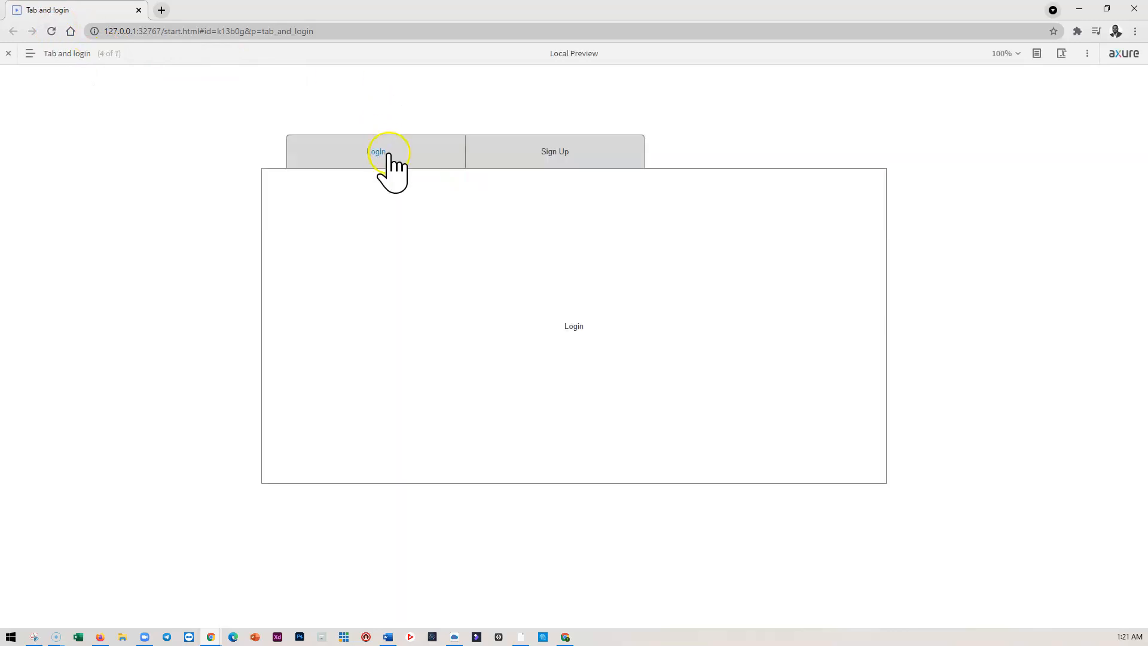
left_click(381, 173)
left_click(556, 156)
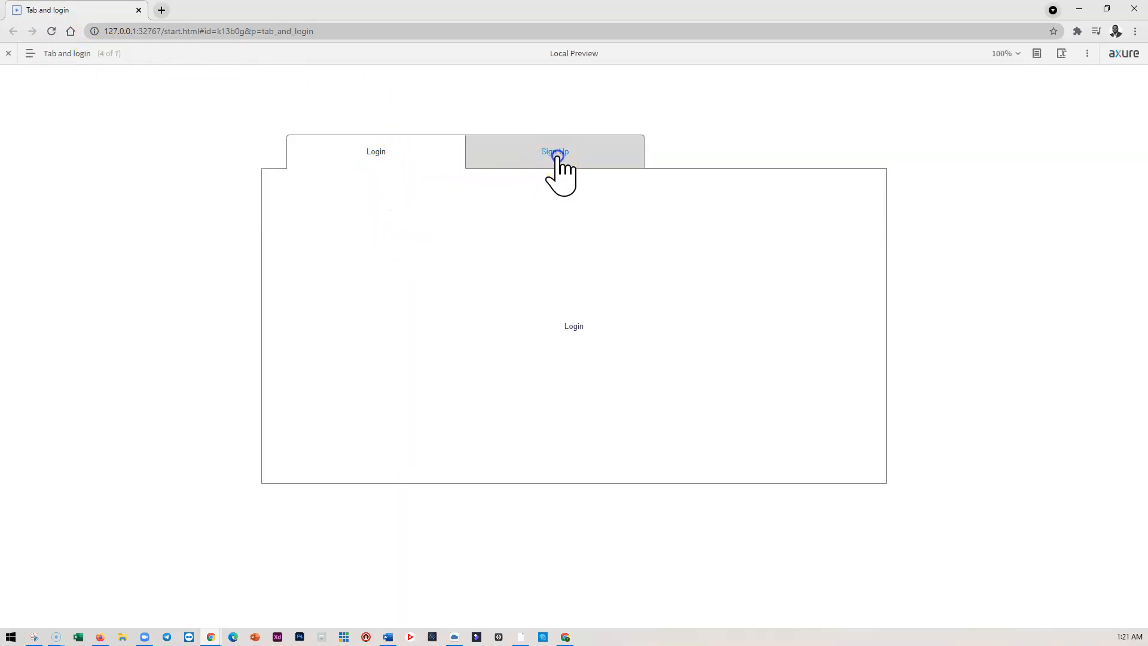
left_click(382, 155)
left_click(538, 156)
left_click(384, 157)
left_click(554, 159)
left_click(405, 159)
left_click(516, 159)
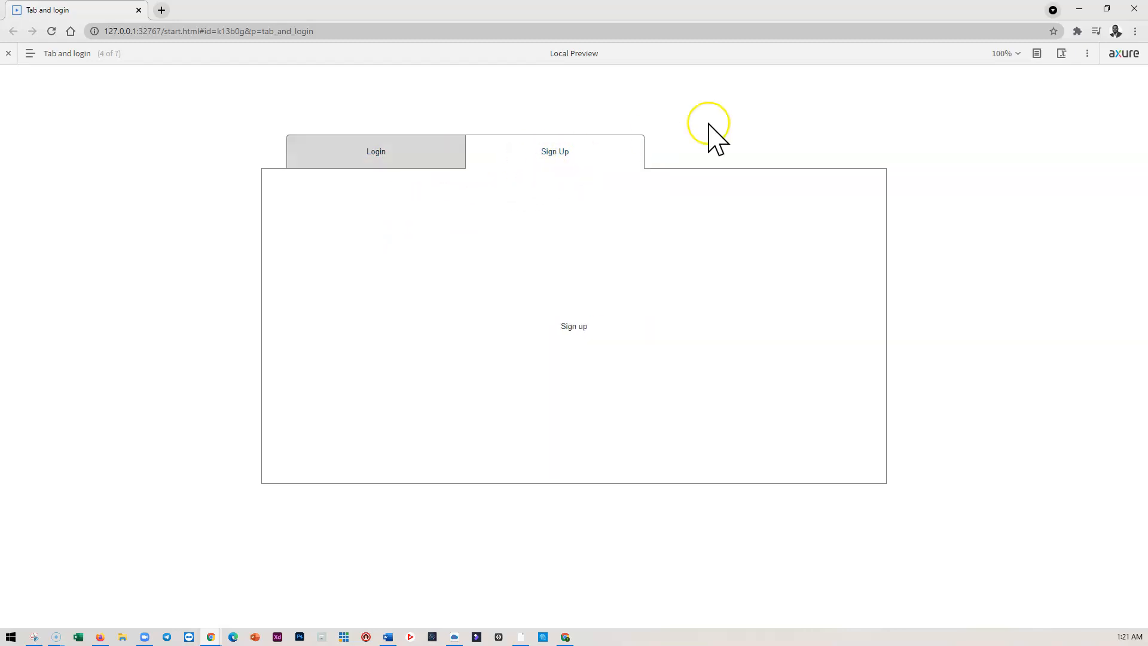
left_click(53, 33)
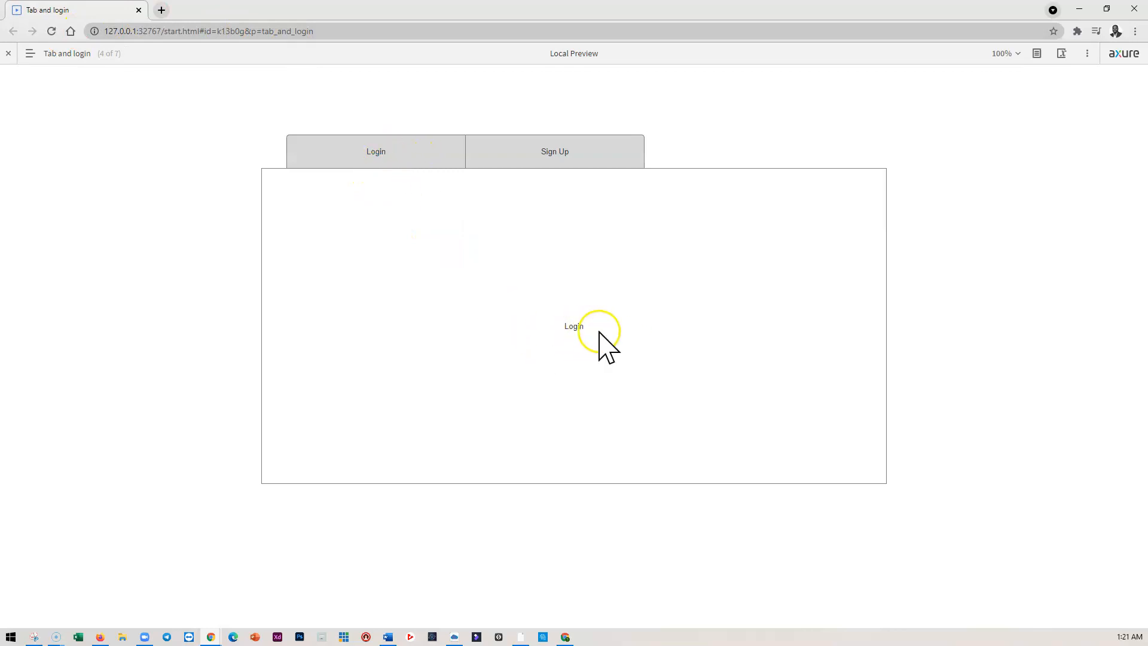
Step: Return to Axure RP and add a Page Loaded interaction with a Set Selected/Checked action that sets the Login tab to true
left_click(1082, 10)
left_click(520, 636)
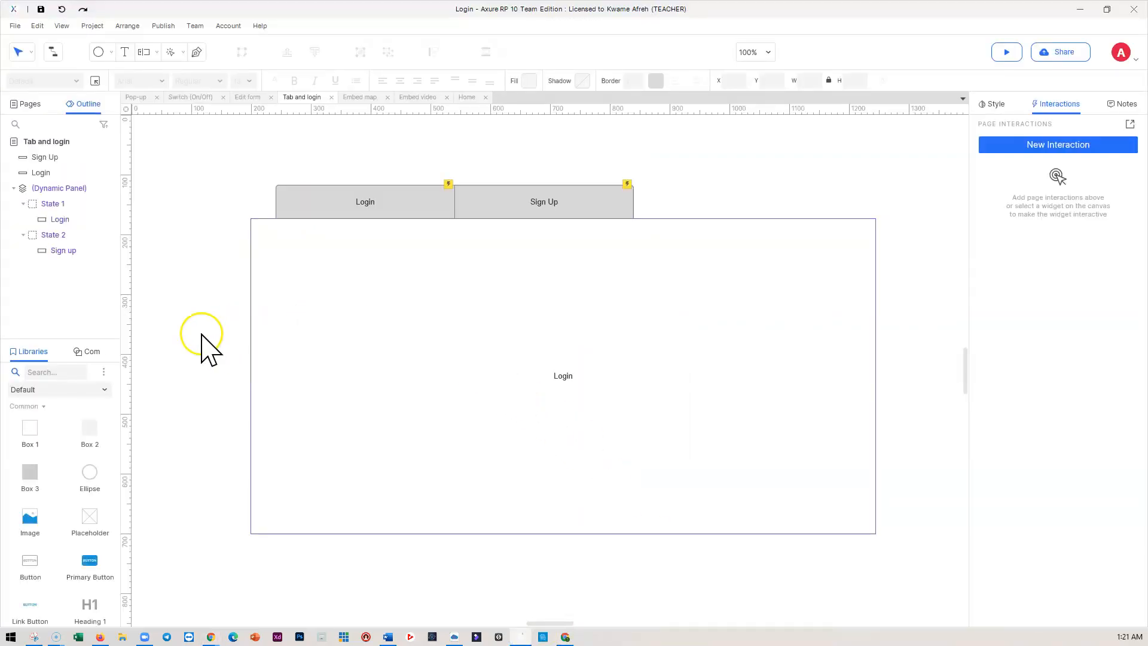
left_click(1058, 145)
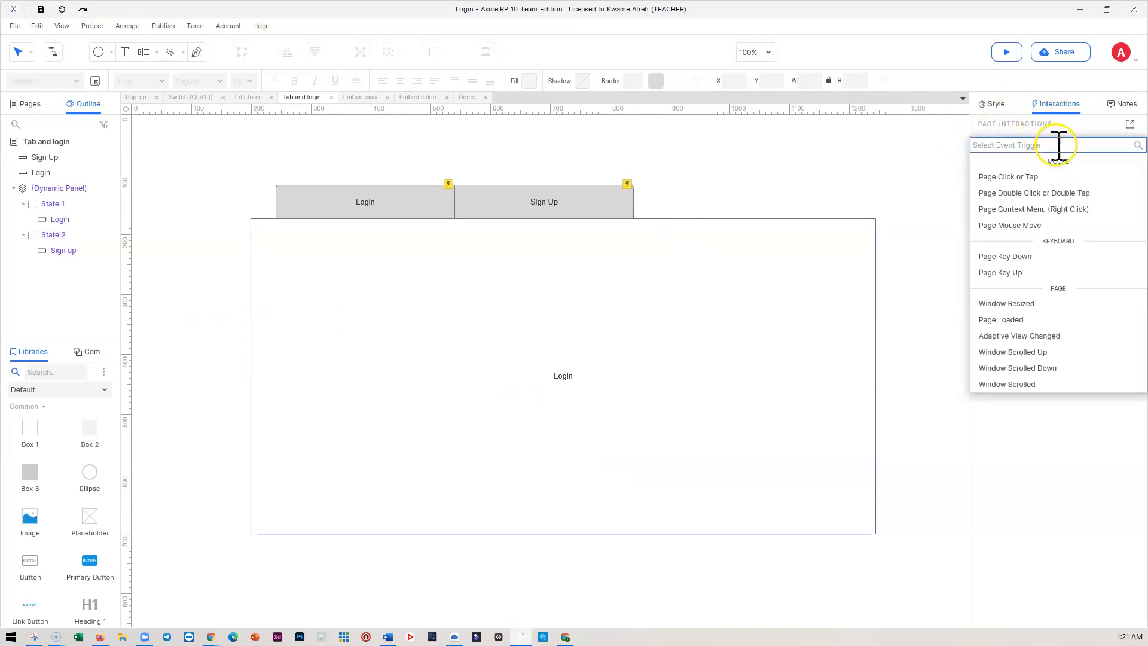
left_click(1008, 321)
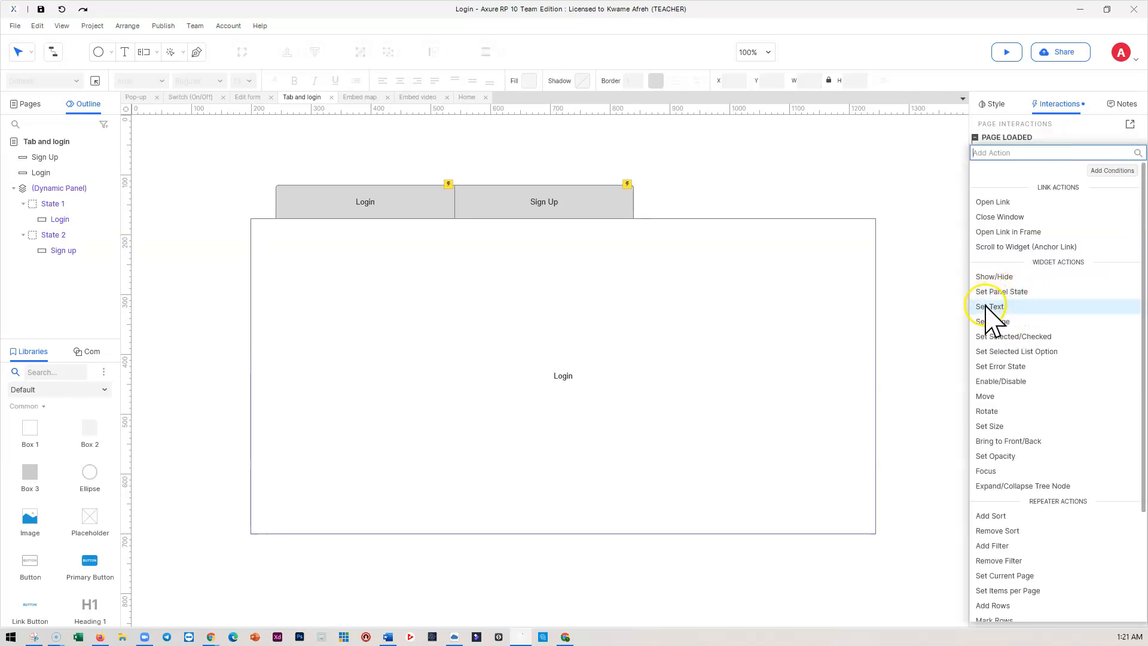
left_click(1013, 336)
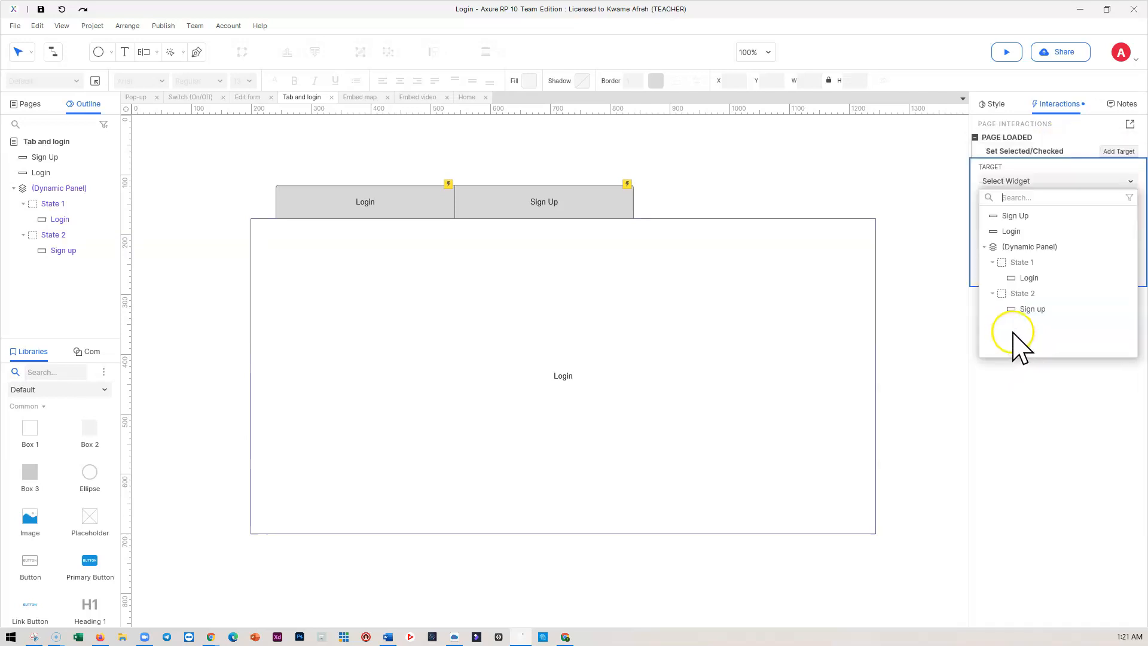
left_click(1012, 231)
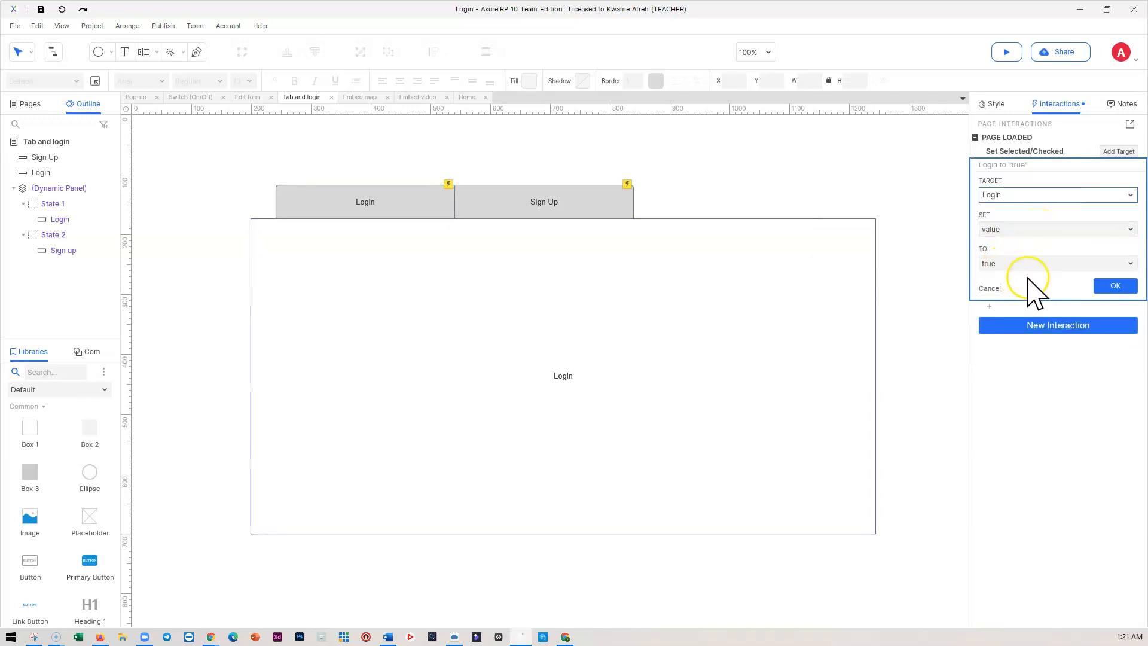
left_click(1115, 286)
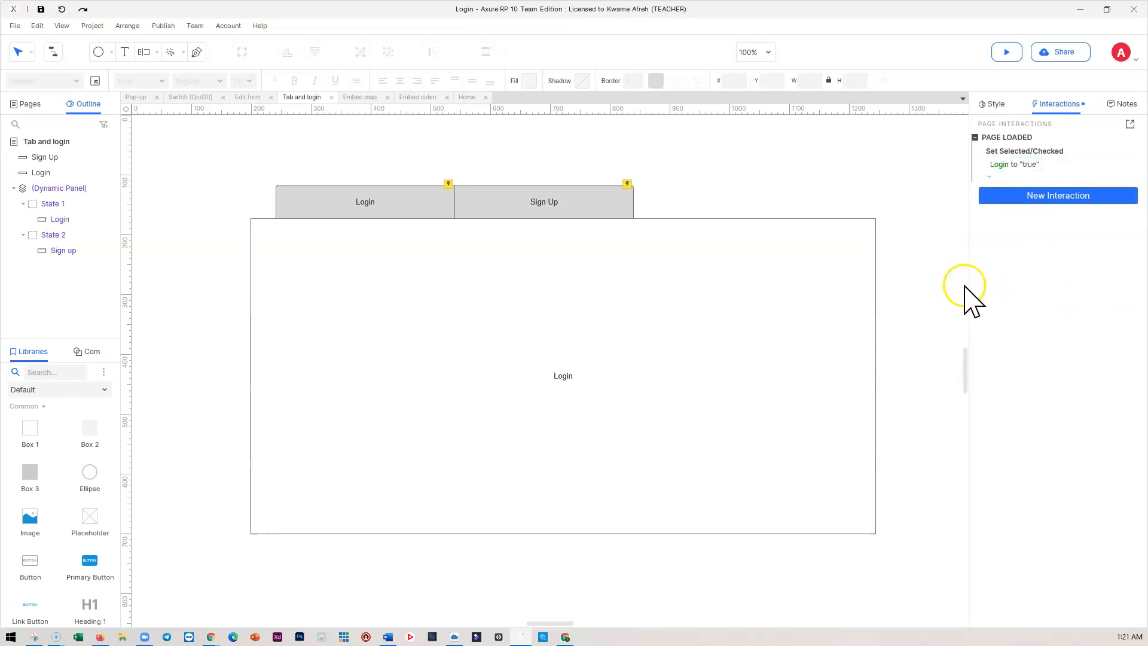
Step: Switch to the other Chrome window, reload its local preview, and open the Tab and login page from the page list
left_click(565, 637)
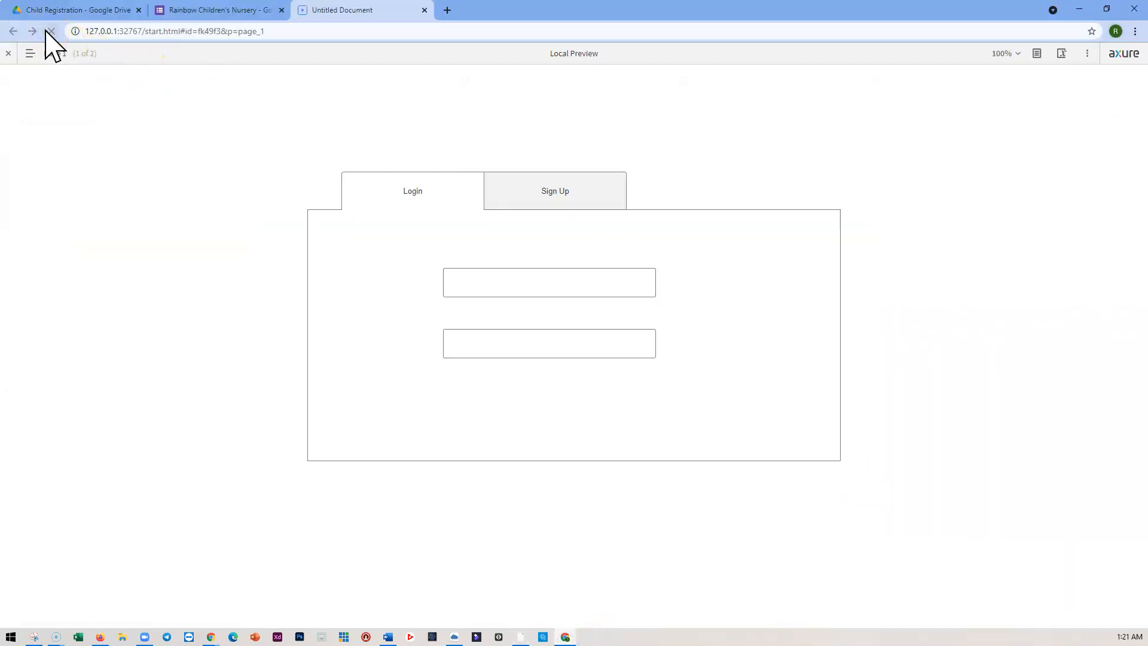
left_click(51, 32)
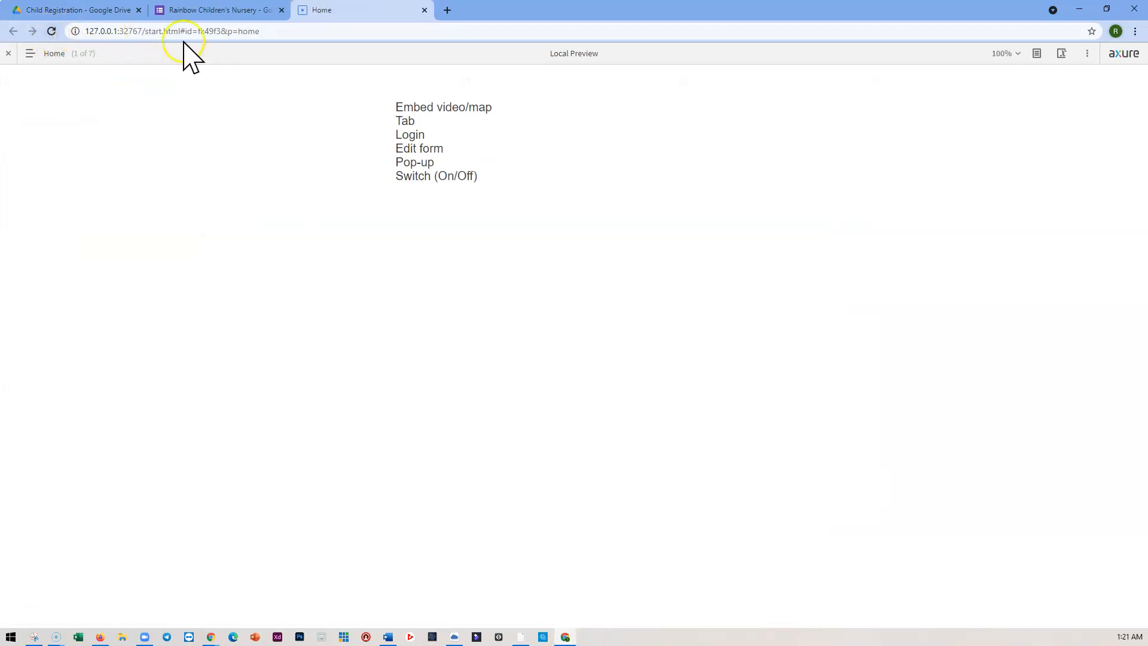
mouse_move(566, 638)
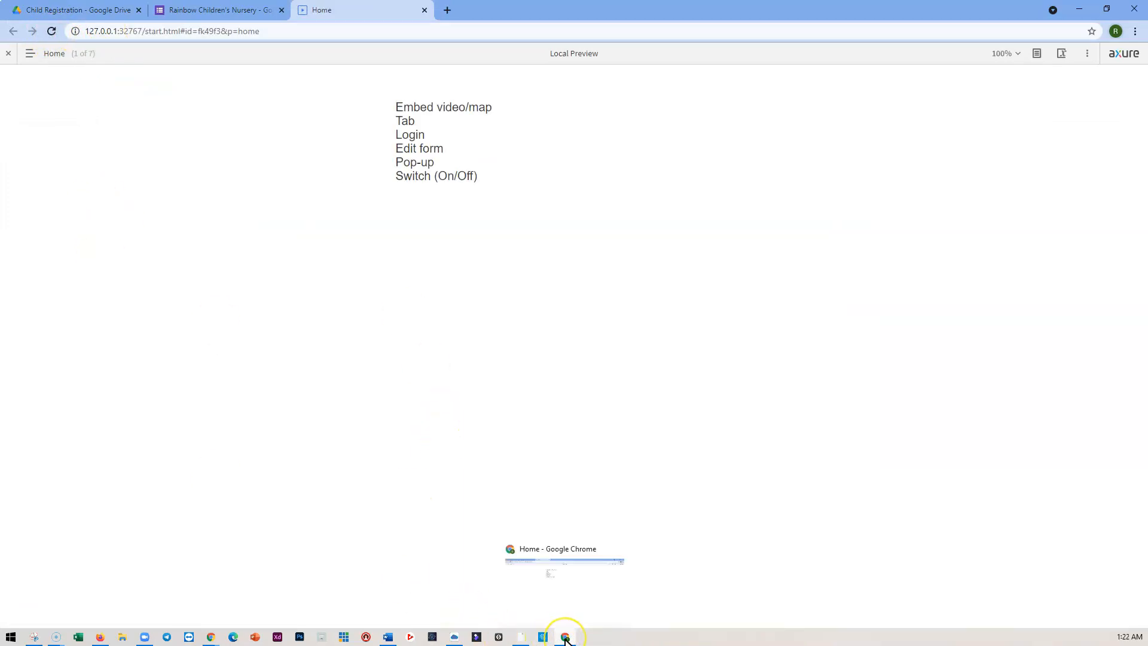
left_click(30, 53)
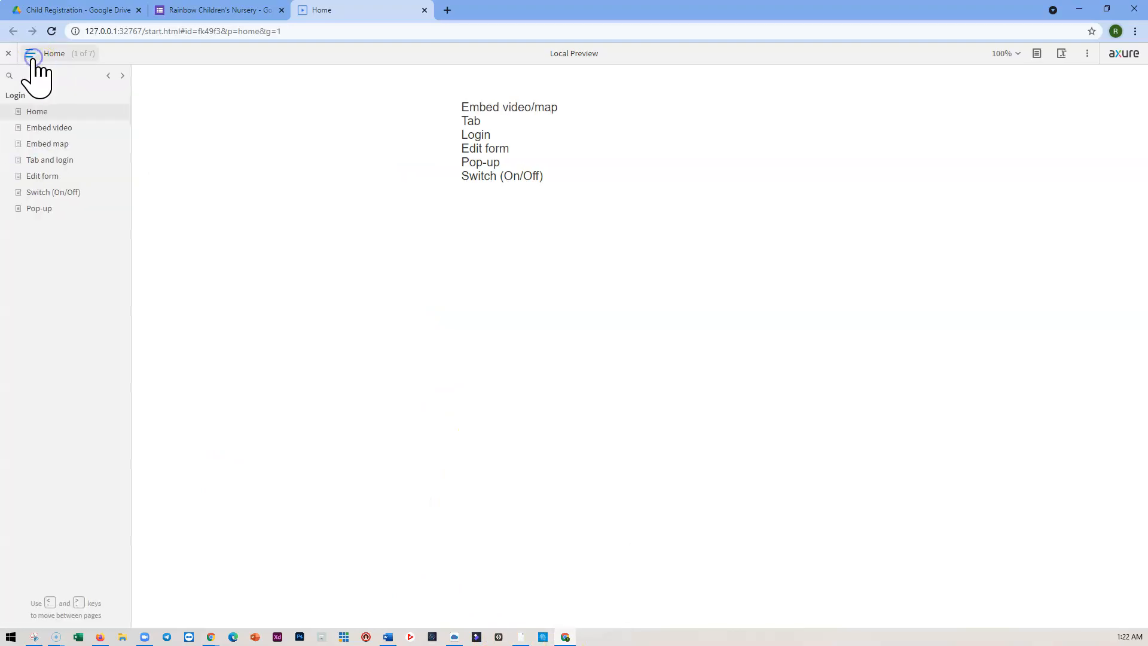
left_click(48, 160)
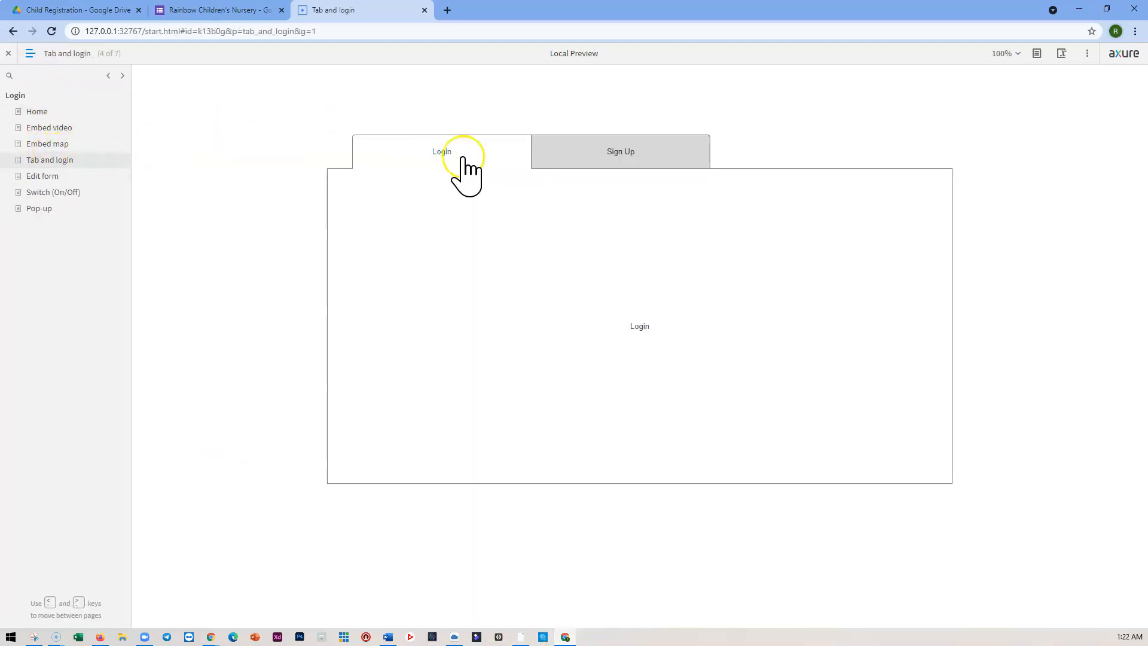
Step: Launch a fresh preview of the Tab and login page from Axure RP and check the Login and Sign Up tab switching
left_click(519, 637)
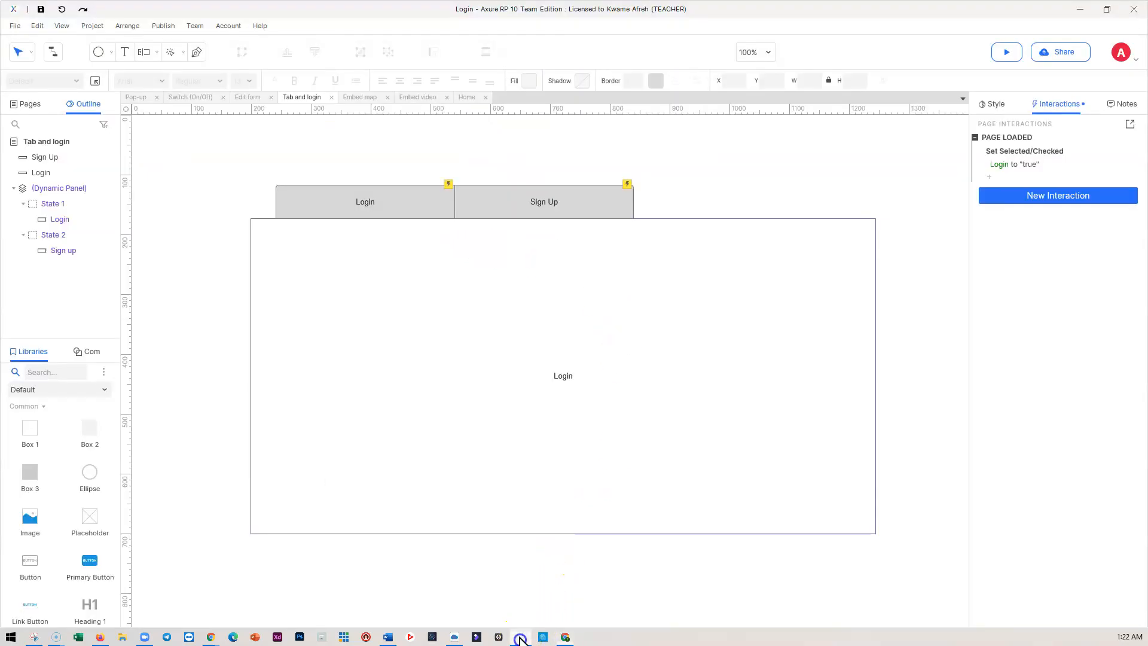
left_click(1006, 53)
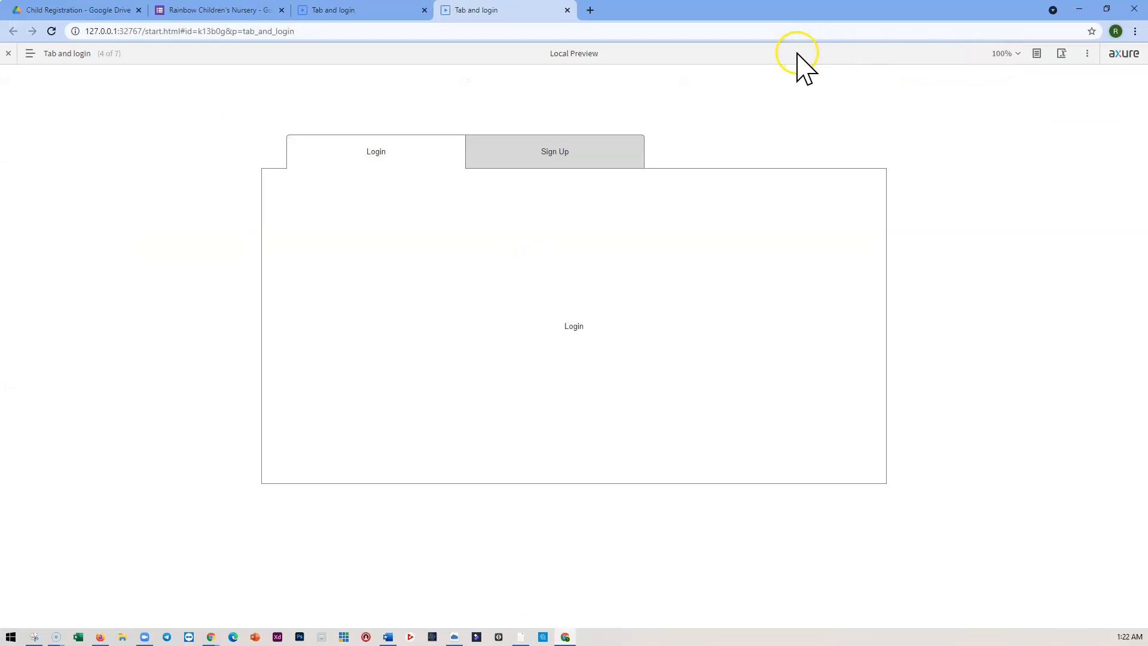
left_click(531, 148)
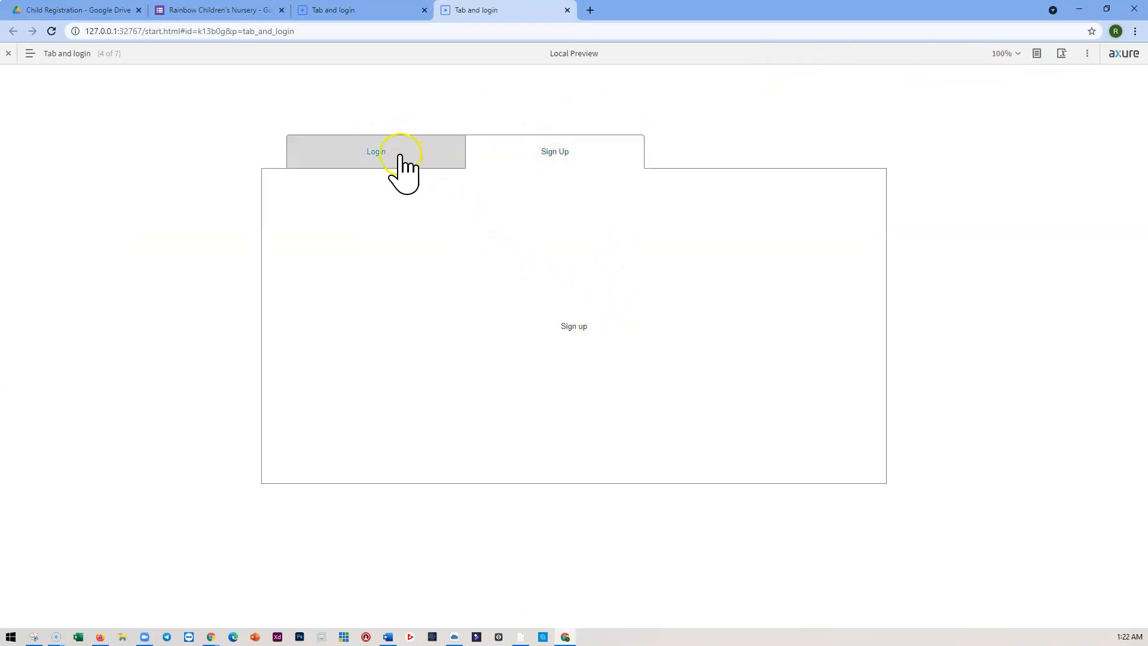
left_click(401, 153)
left_click(533, 154)
left_click(424, 156)
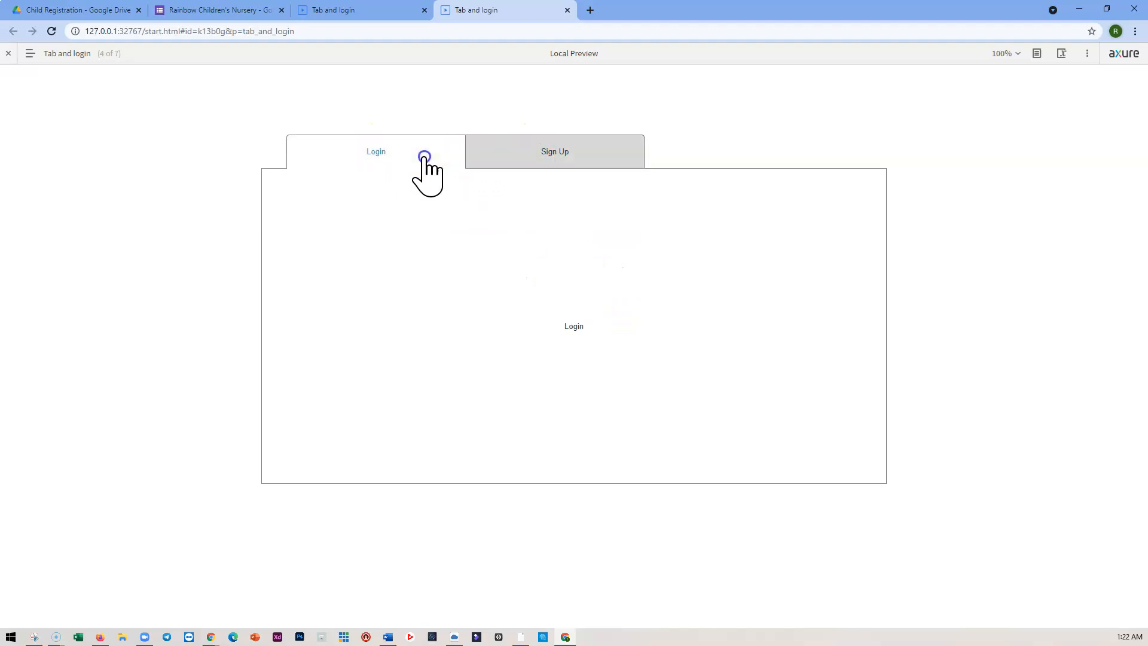
Step: Return to Axure RP and delete the Login text from the rectangle in the dynamic panel's State 1
left_click(1078, 9)
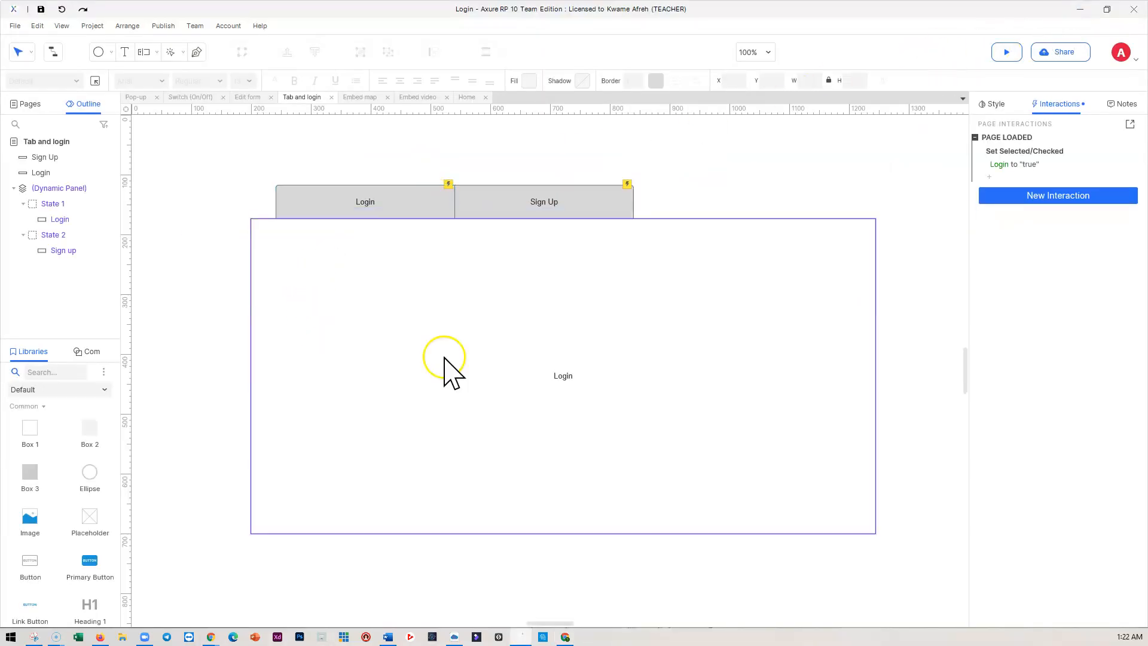
double_click(583, 365)
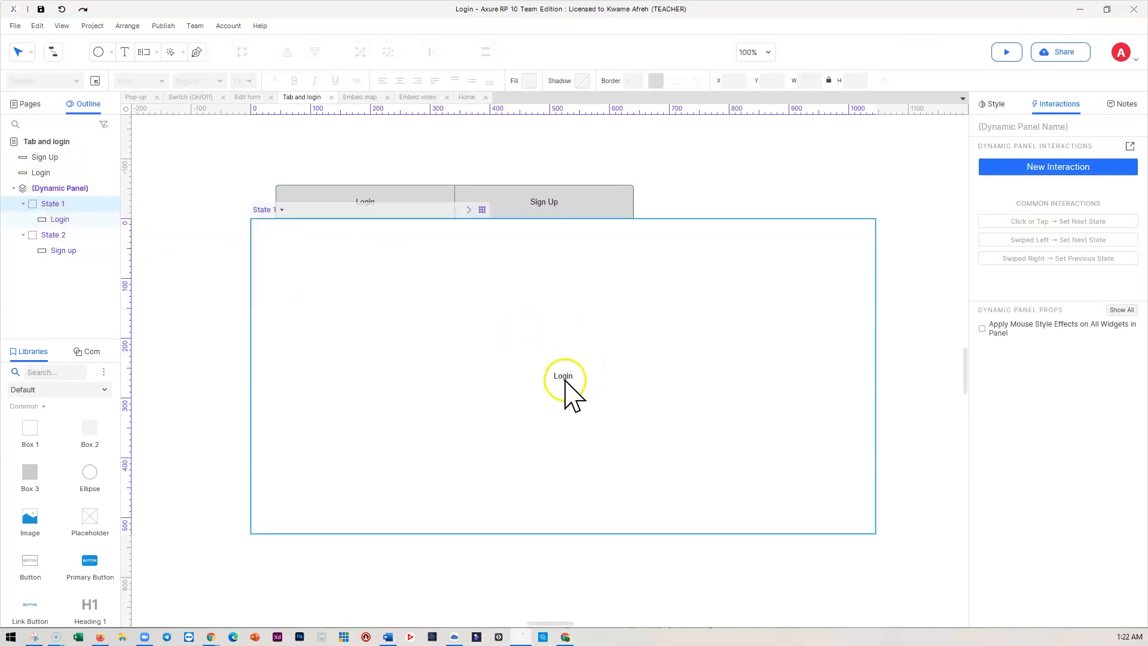
double_click(564, 379)
key("BackSpace")
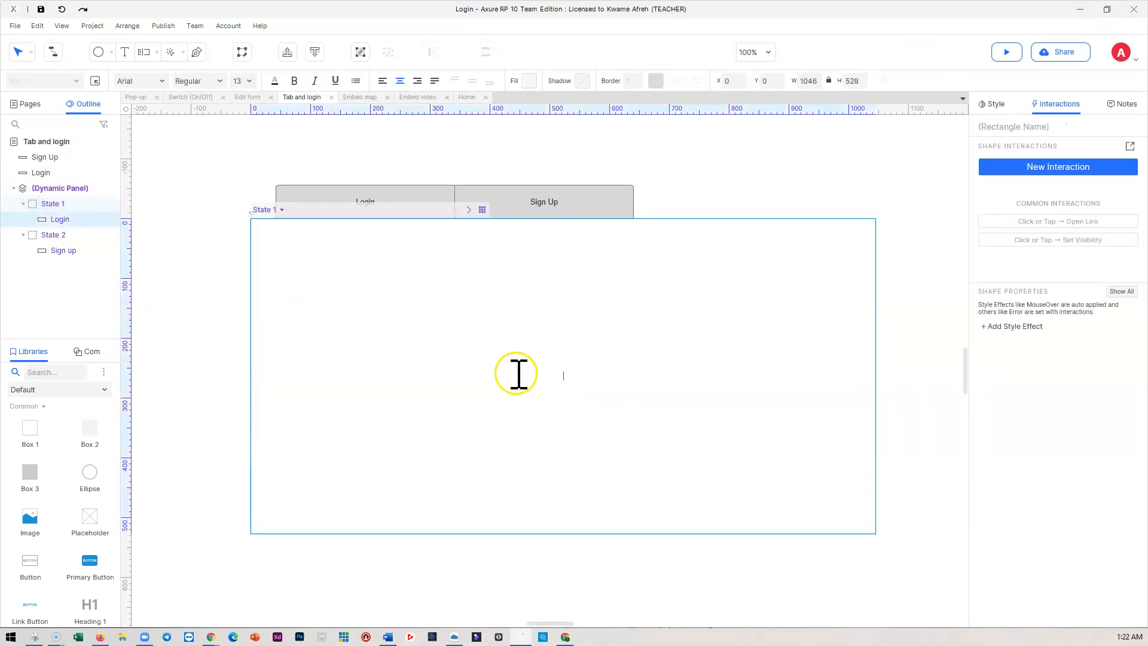
left_click(24, 104)
key("Escape")
Step: Add a Text Field to the upper middle of State 1 at about X 279, Y 104, and make it about 52 high
scroll(53, 517, "down", 2)
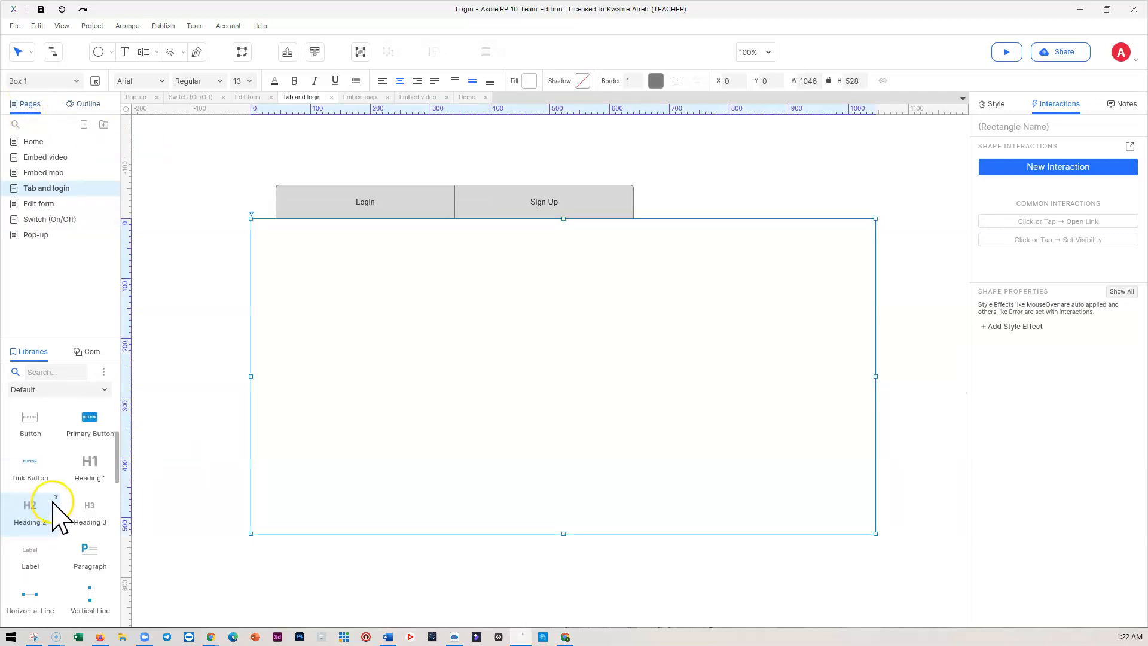
scroll(53, 502, "down", 2)
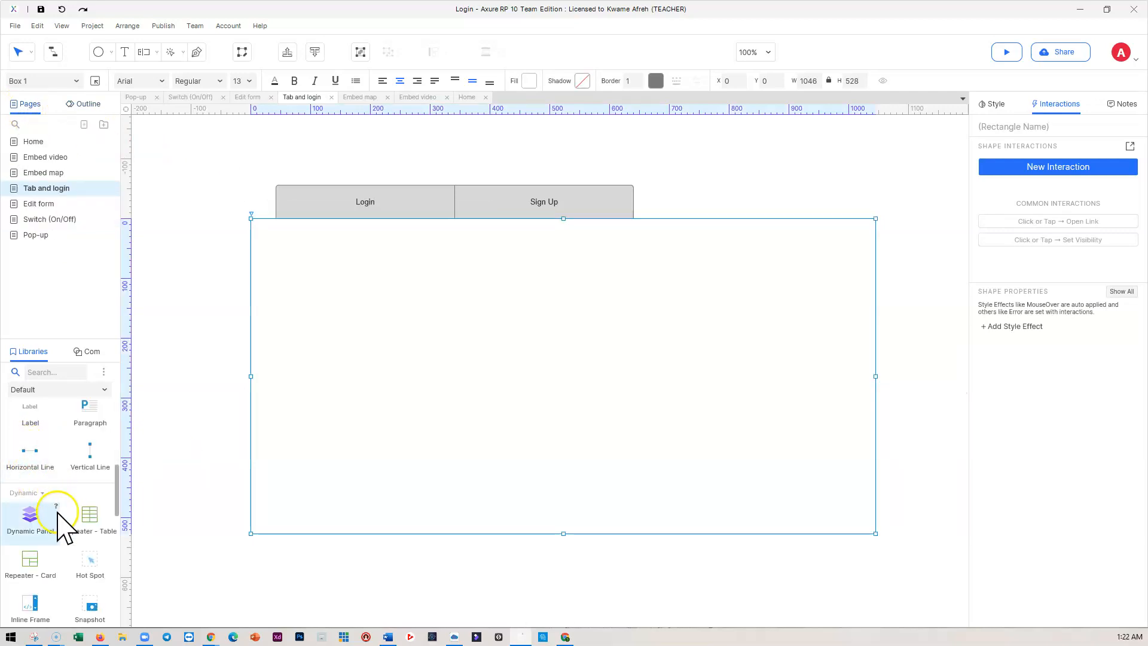
scroll(60, 526, "down", 2)
scroll(58, 541, "down", 1)
left_click_drag(27, 457, 410, 274)
left_click_drag(510, 295, 515, 312)
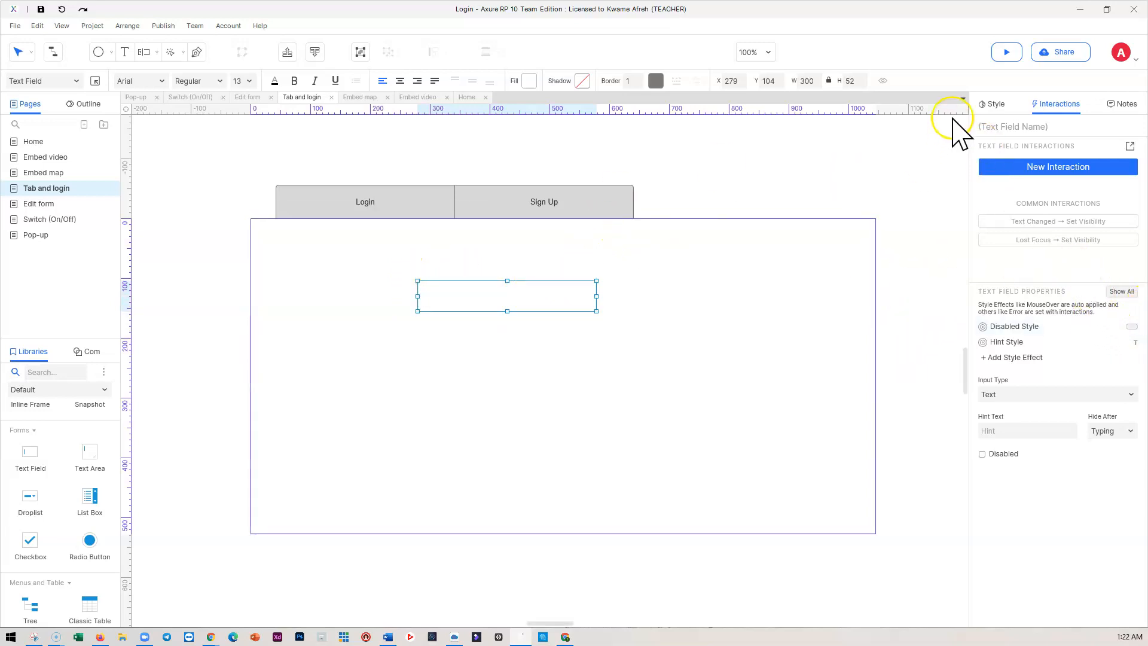
Step: Round the text field's corners to a radius of 4 and widen it to about 404
left_click(994, 106)
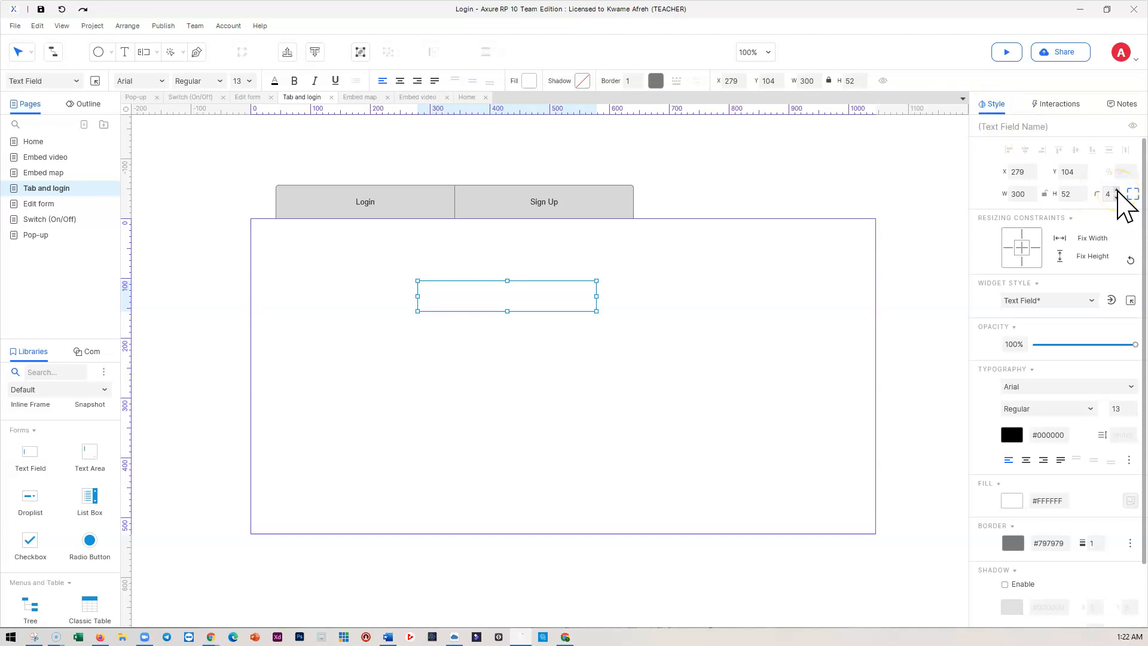
left_click(613, 330)
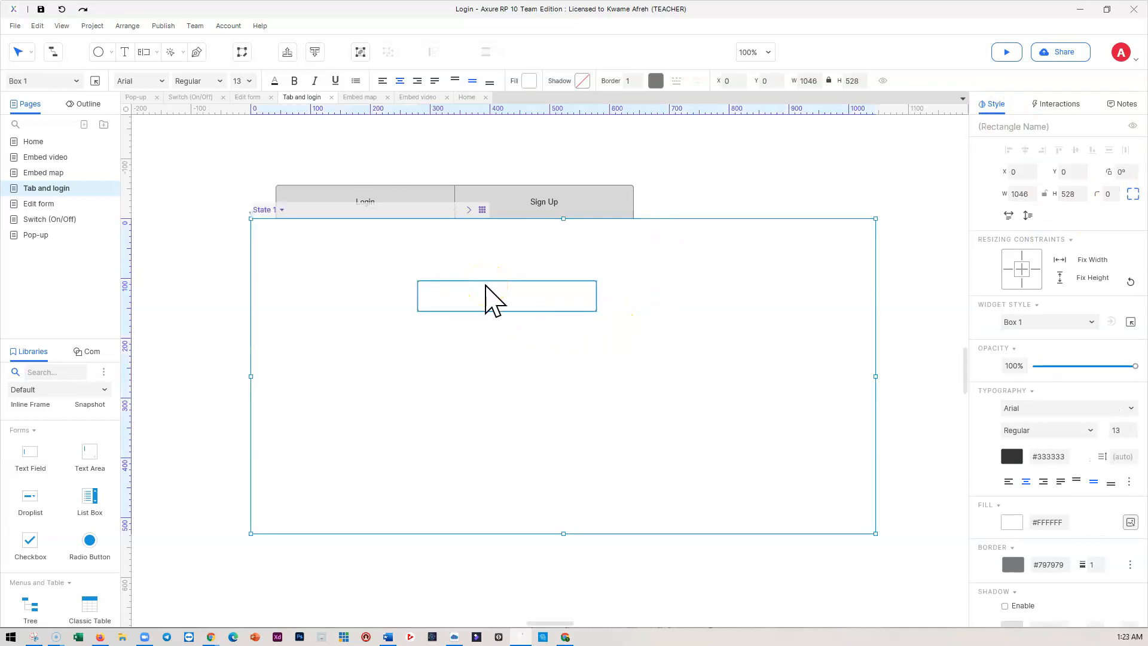
left_click(583, 305)
left_click_drag(596, 296, 658, 295)
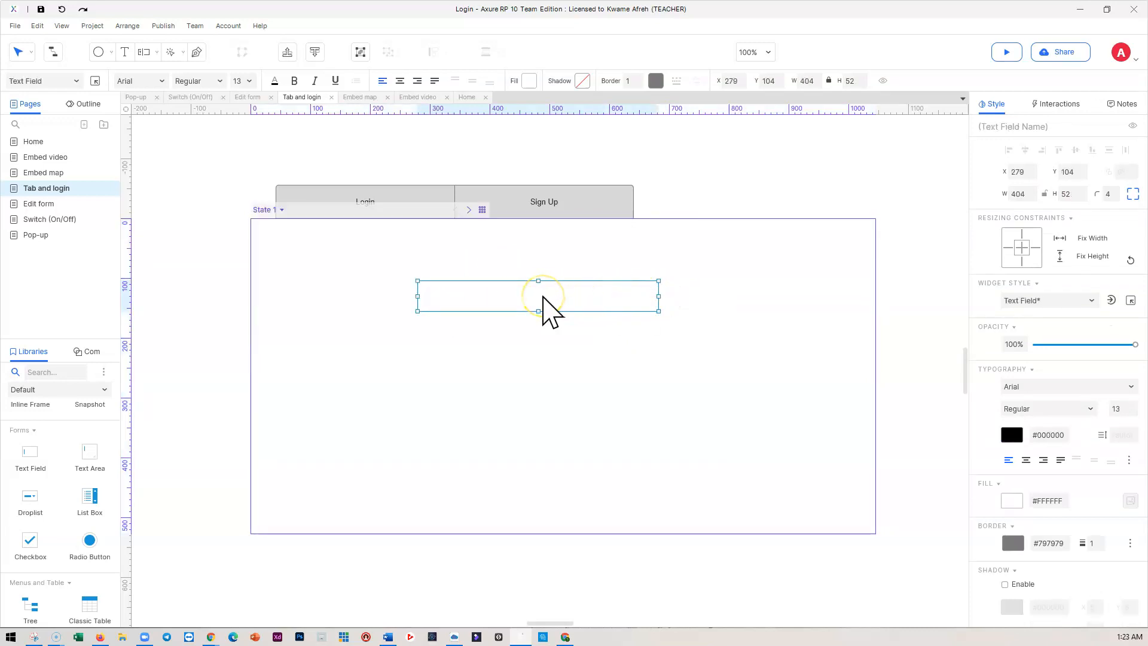
Step: Name the text field in State 1 Username
left_click(1010, 127)
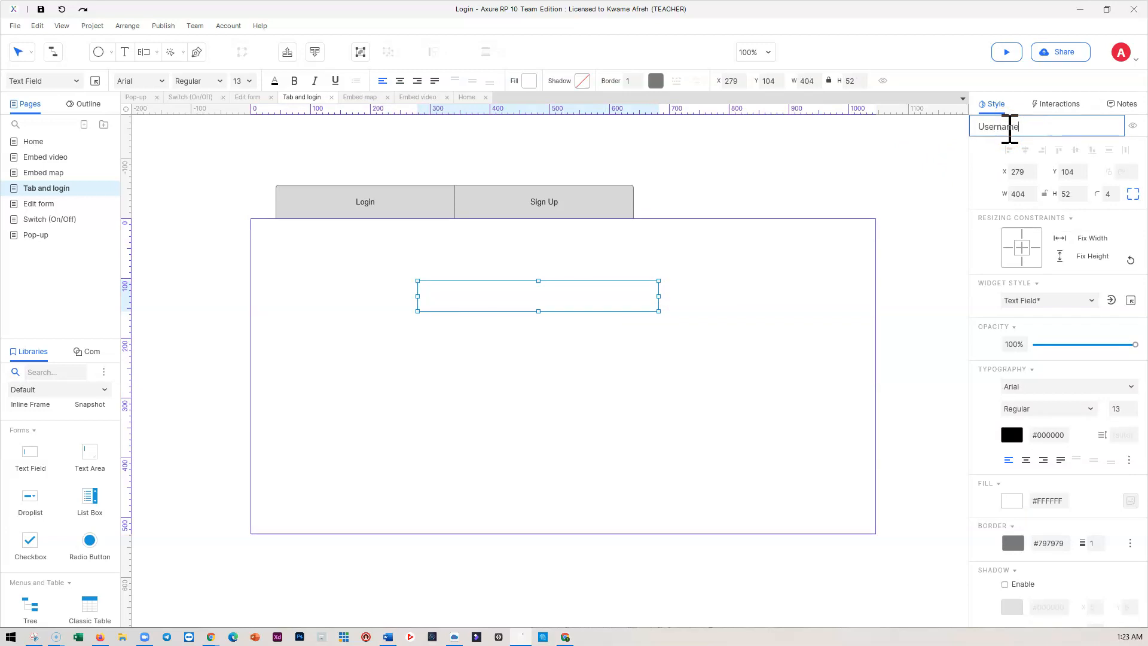
left_click(766, 331)
left_click(546, 299)
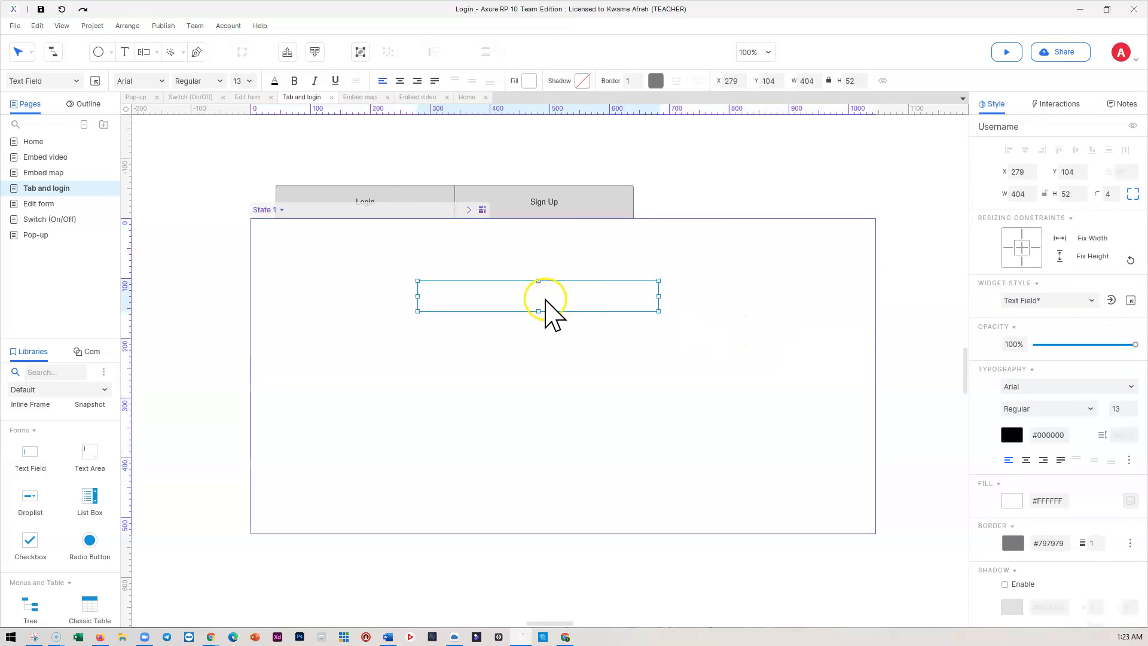
Step: Shift the Username field up to Y 90 and place a copy below it at Y 186, naming the copy Password
left_click_drag(541, 293, 535, 350)
left_click(1033, 127)
left_click(1032, 127)
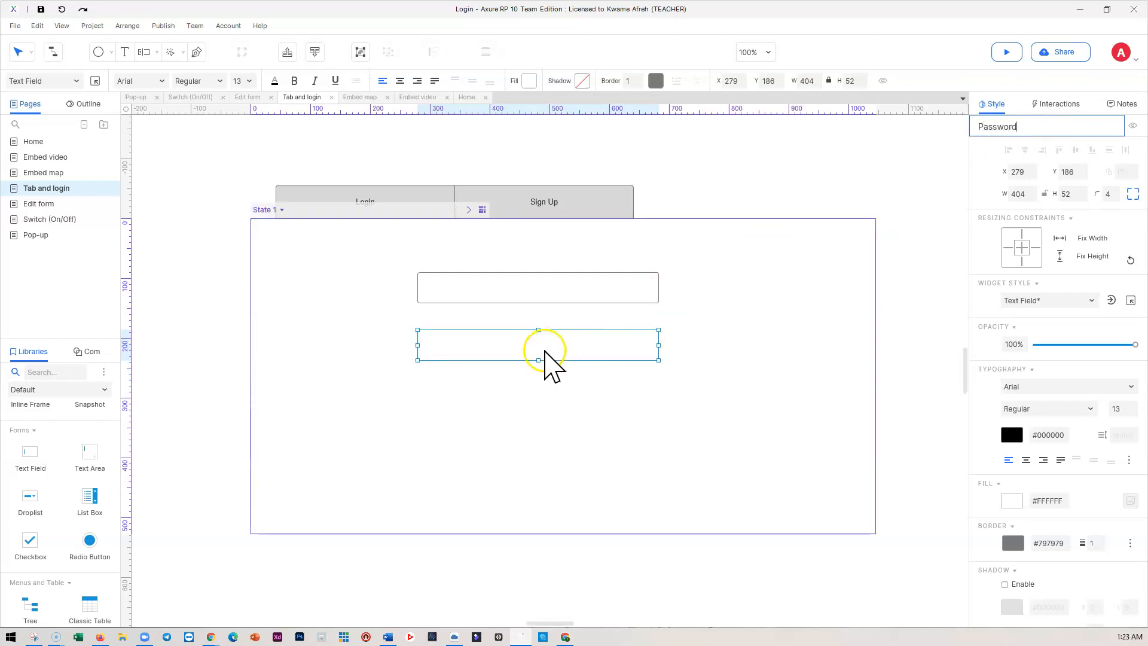
left_click(594, 400)
left_click(485, 288)
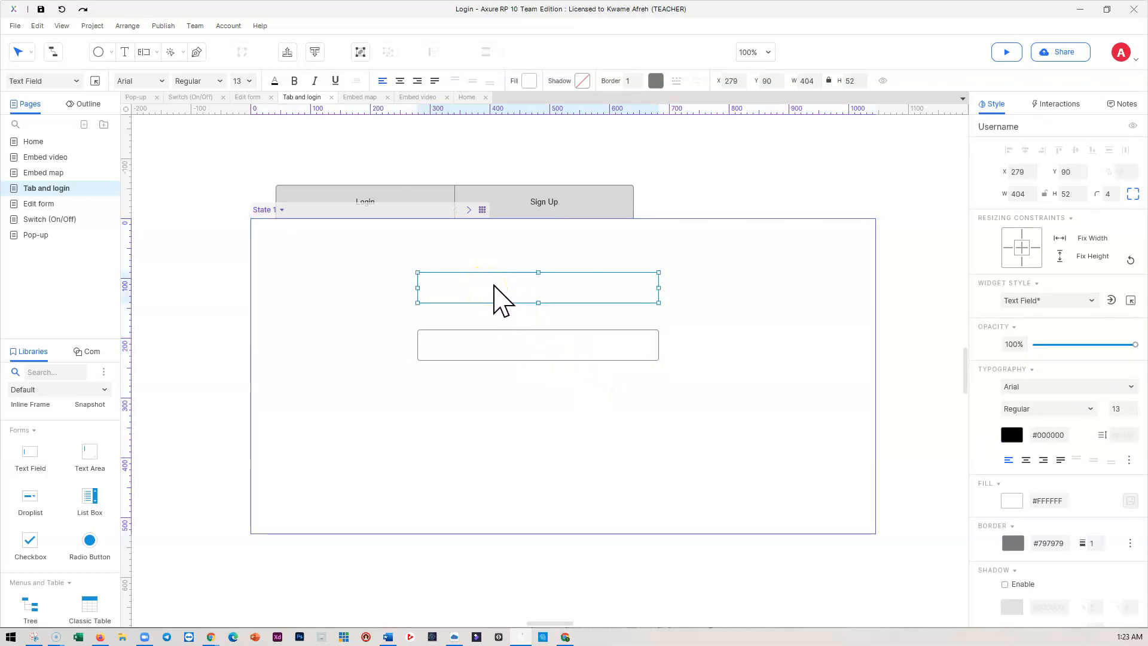
left_click(479, 344)
left_click(479, 295)
left_click(478, 341)
Step: Give the Username field the hint text "Enter username" and make the hint hide after Focus
left_click(553, 274)
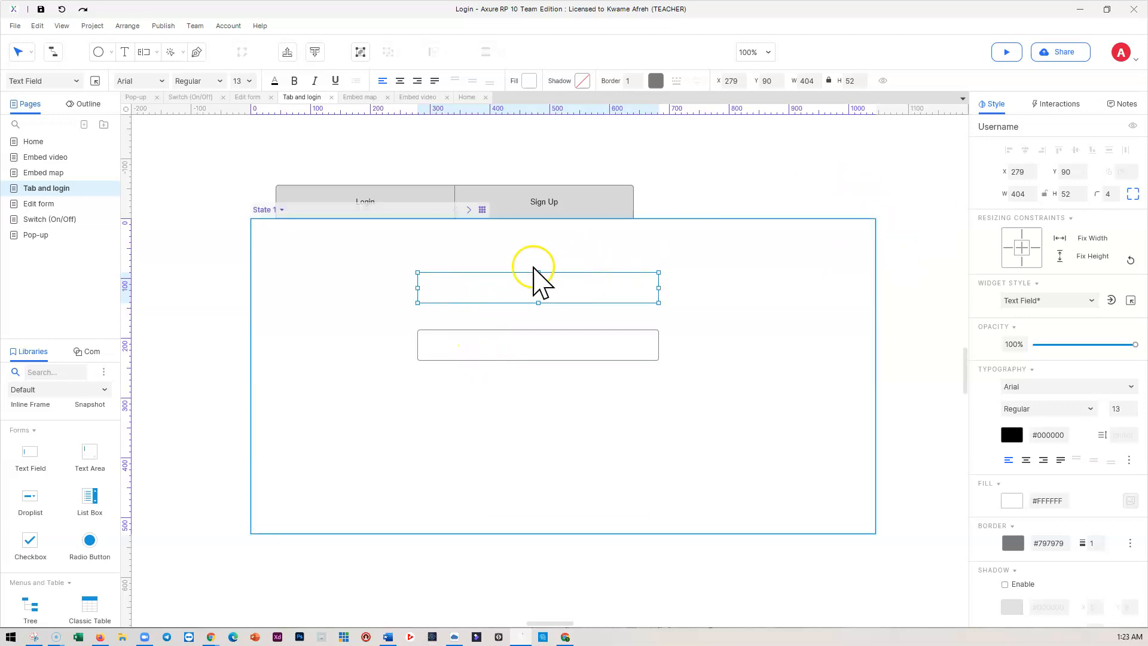
left_click(1061, 105)
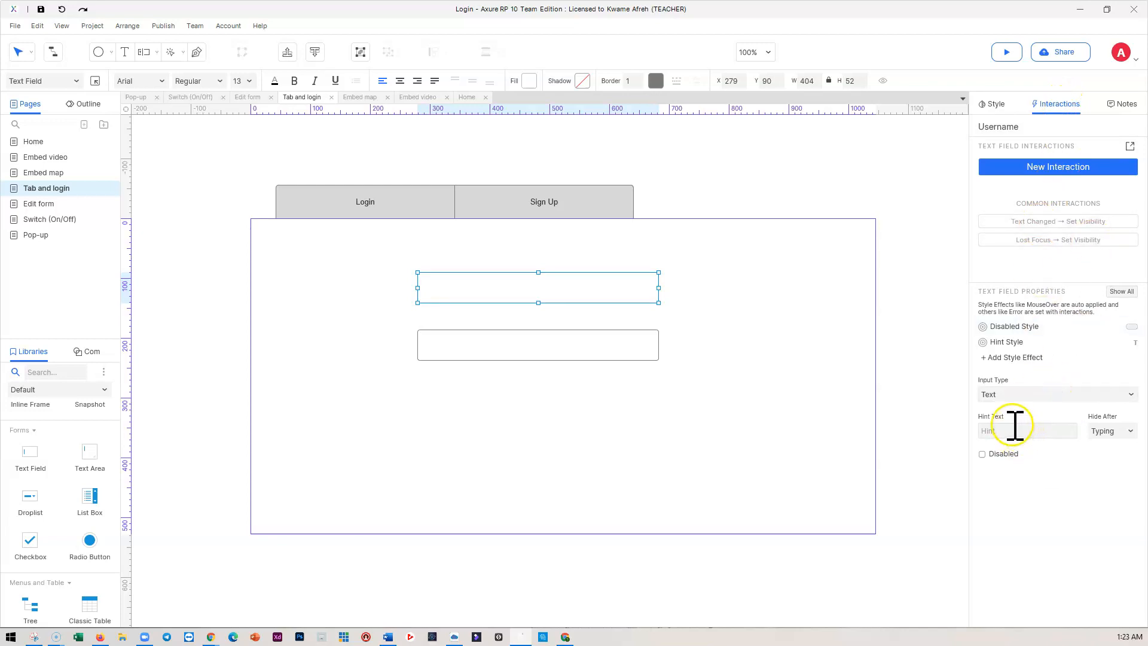
left_click(1012, 431)
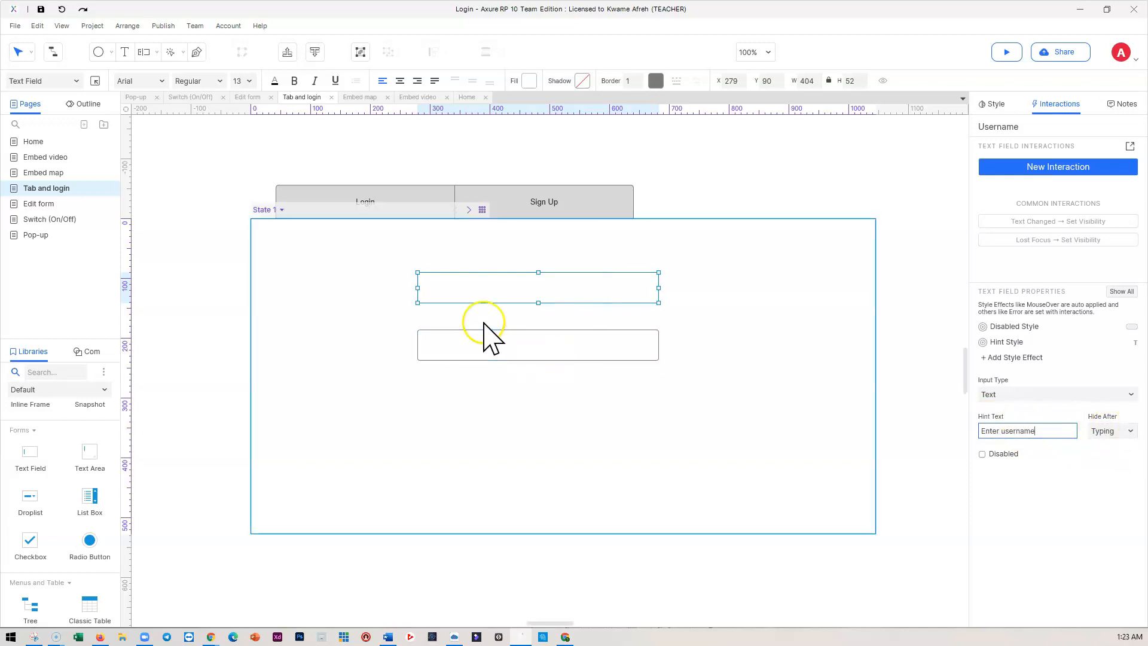
left_click(1121, 430)
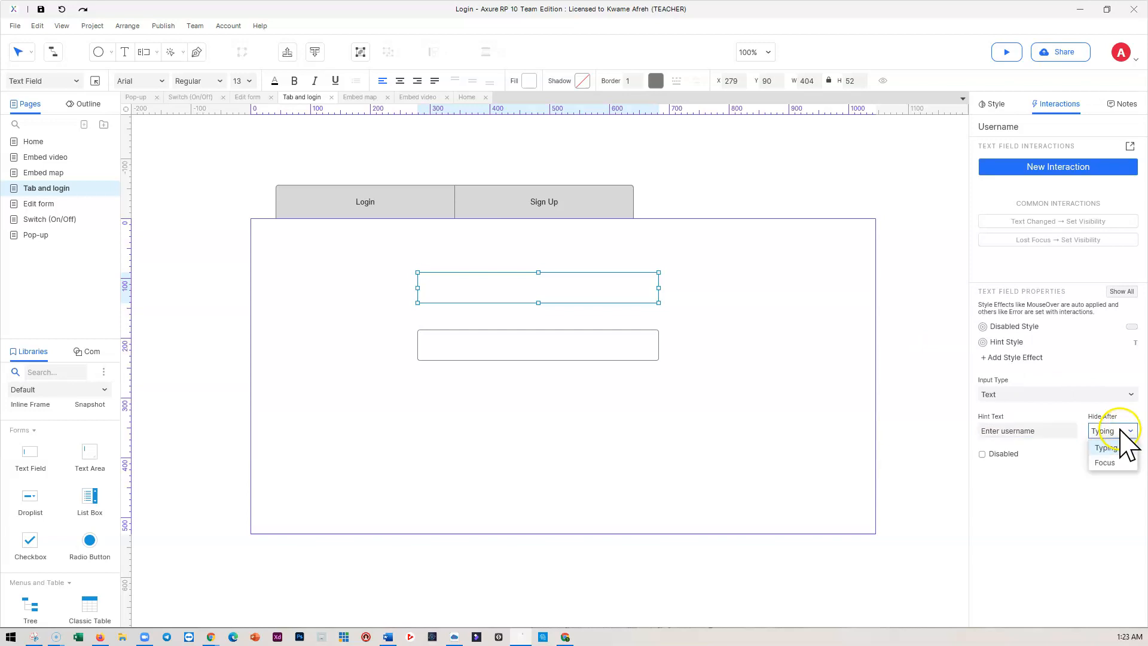
left_click(1105, 463)
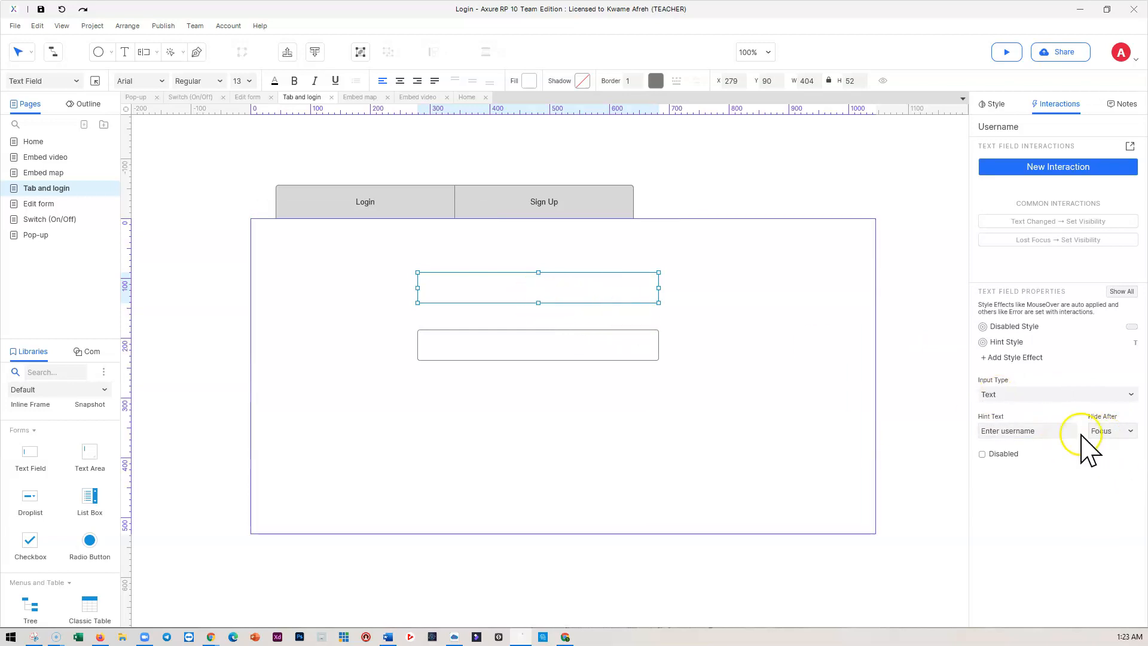
left_click(712, 436)
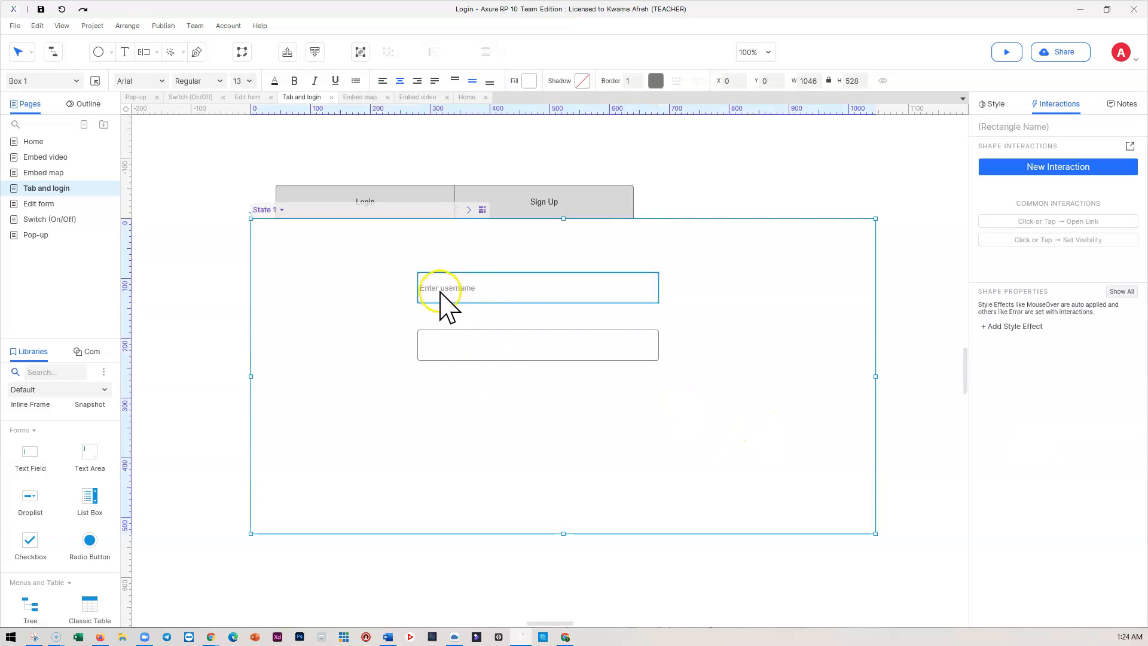
Step: Set the Username field's left padding to 10
left_click(472, 290)
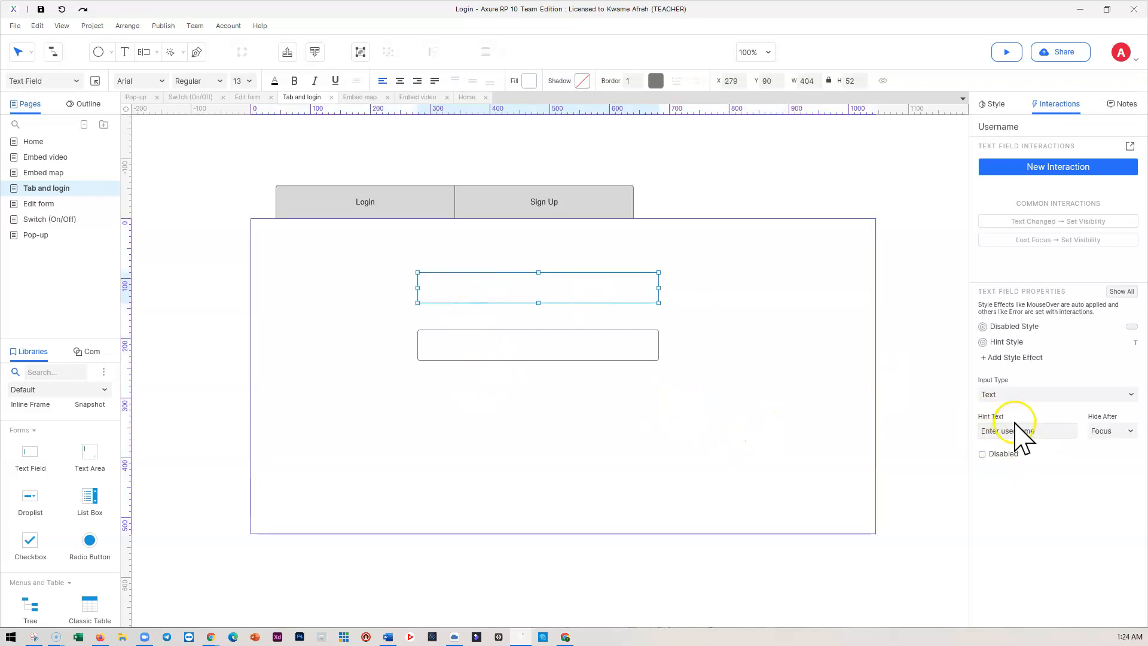
left_click(994, 105)
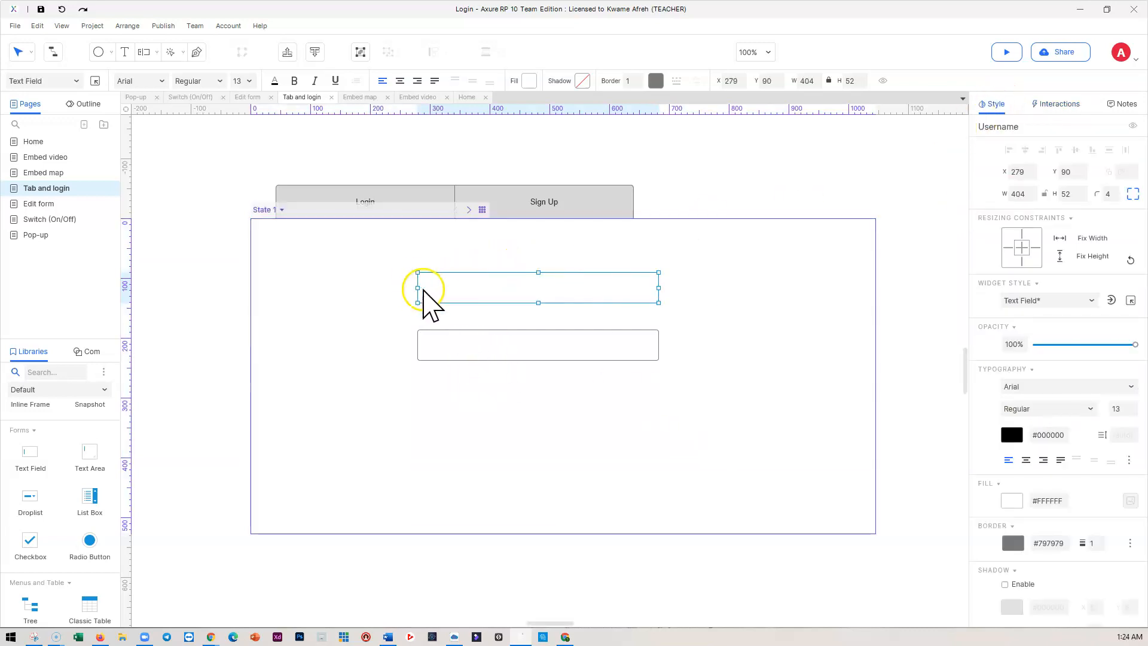
scroll(1040, 604, "down", 1)
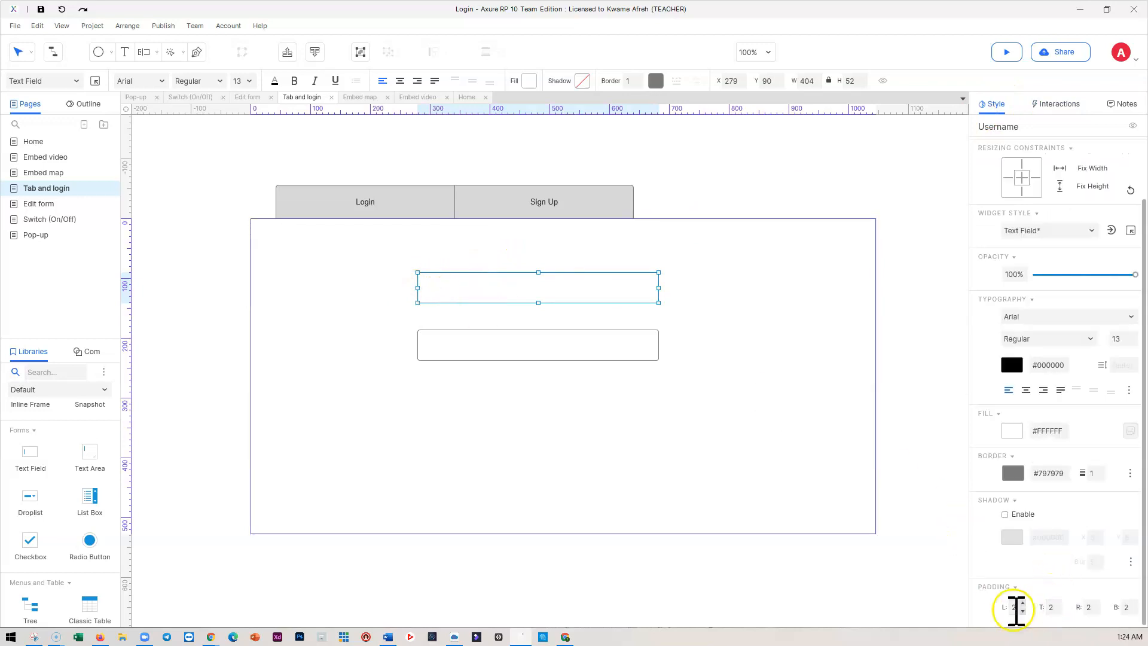
double_click(1018, 606)
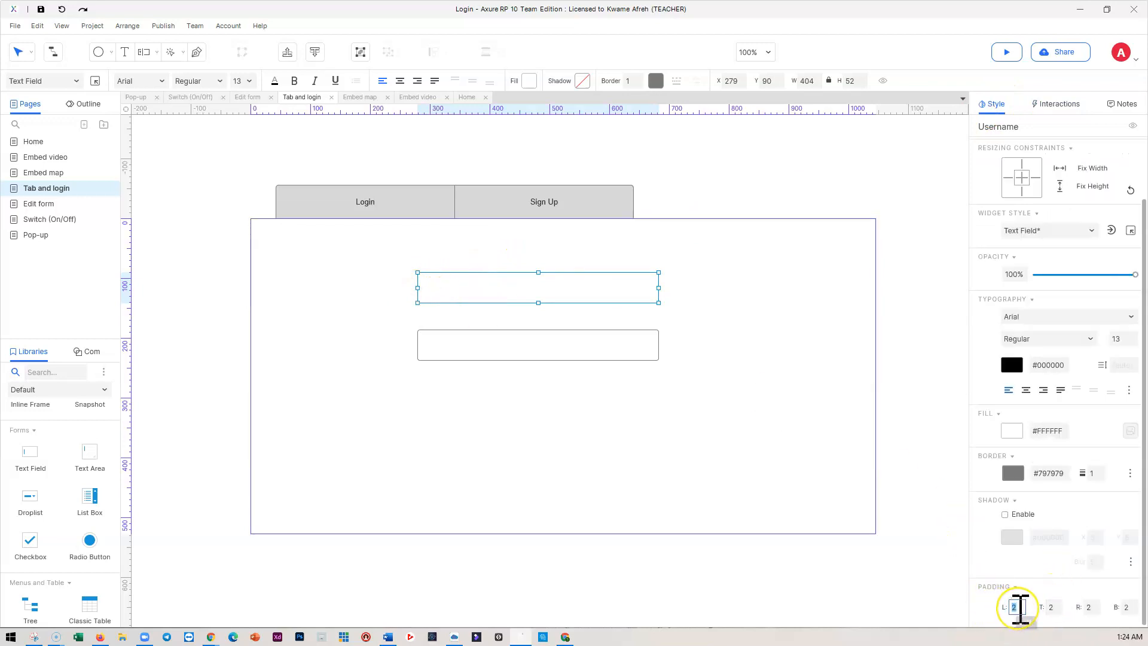
type("10")
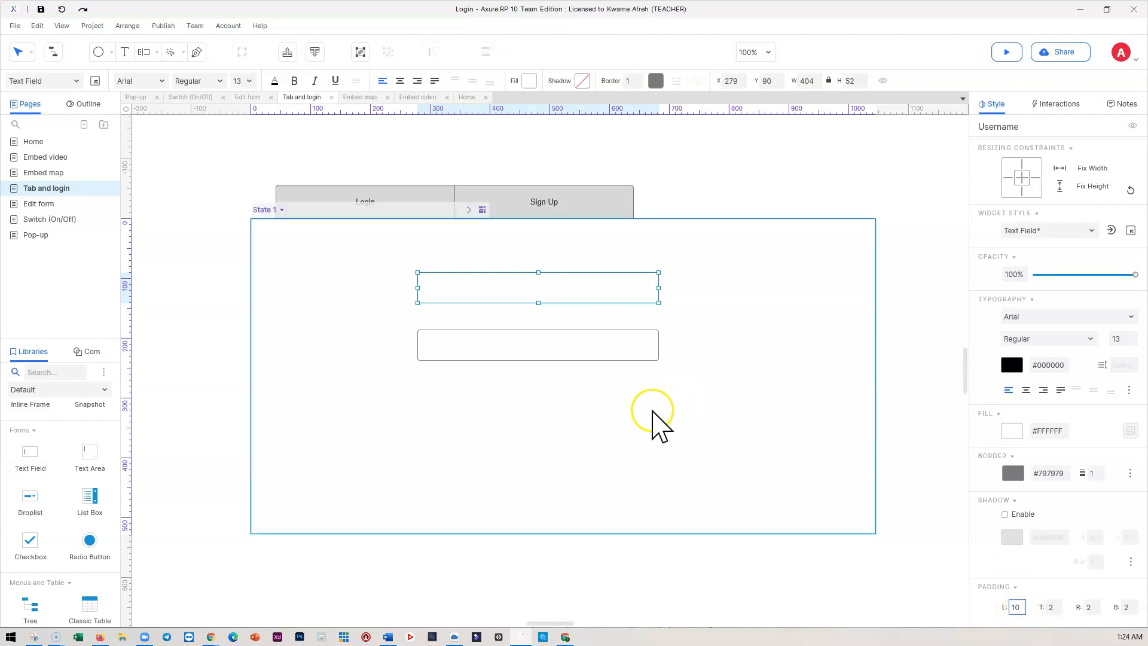
left_click(655, 422)
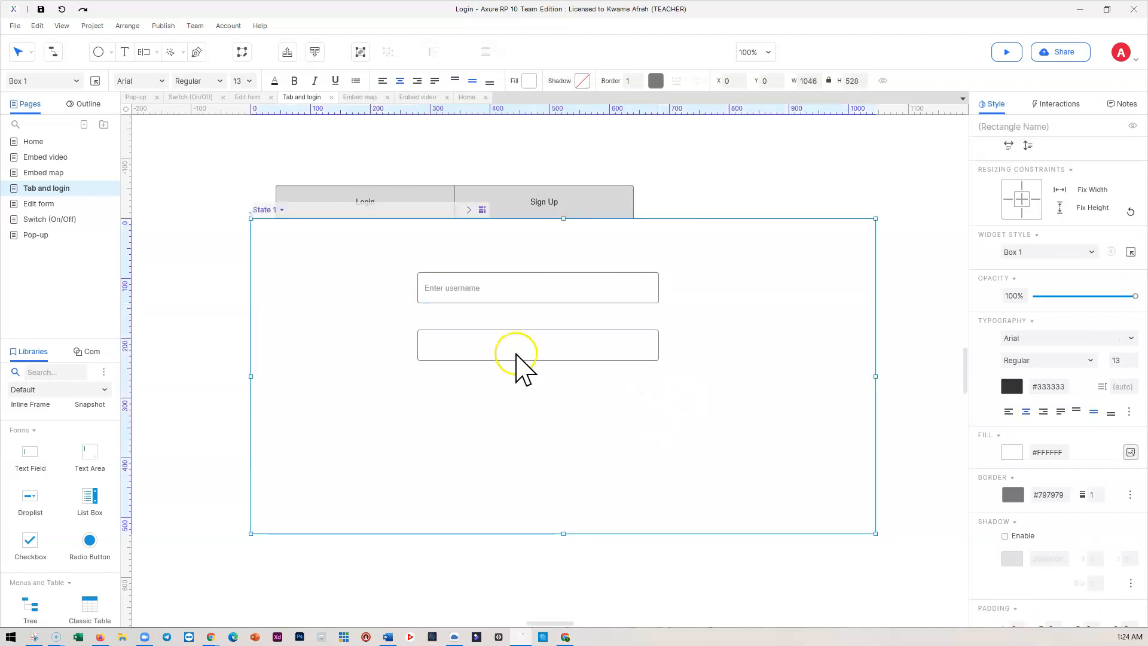
Step: Set the Password field's left padding to 10 and give it the hint text "Enter Password"
left_click(465, 353)
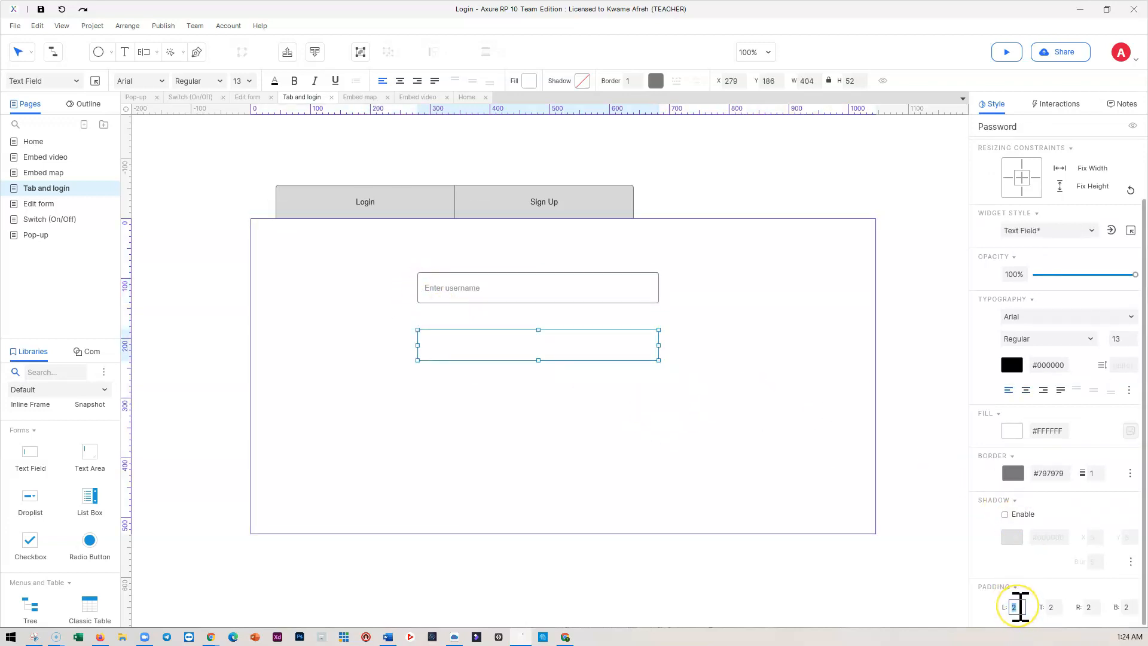
left_click(674, 403)
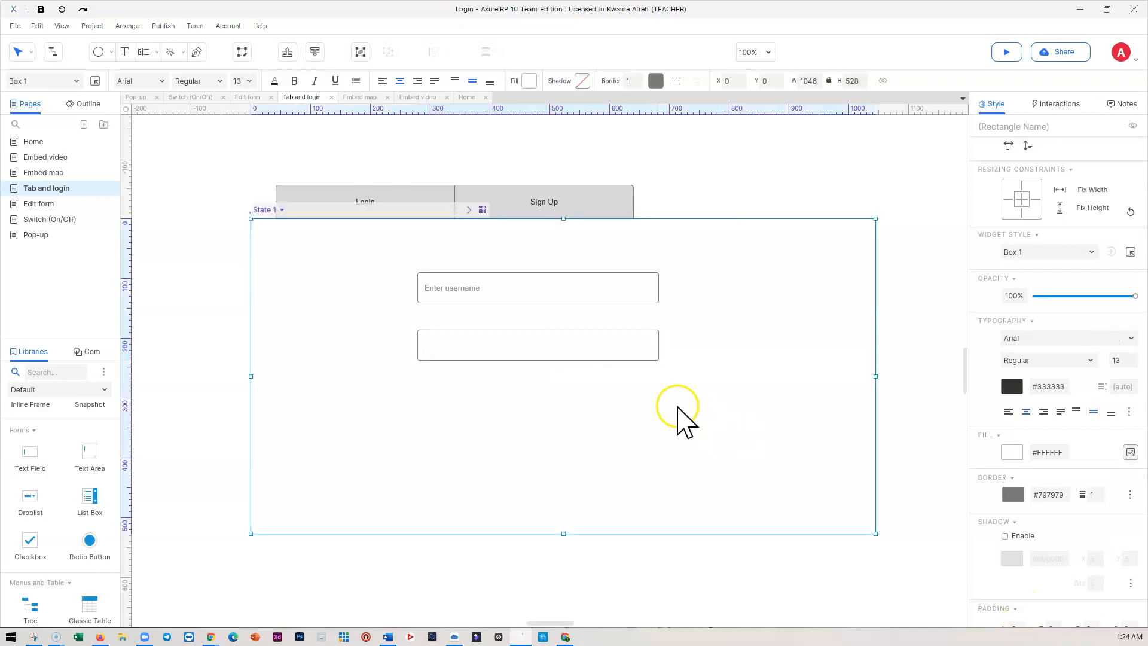
left_click(482, 357)
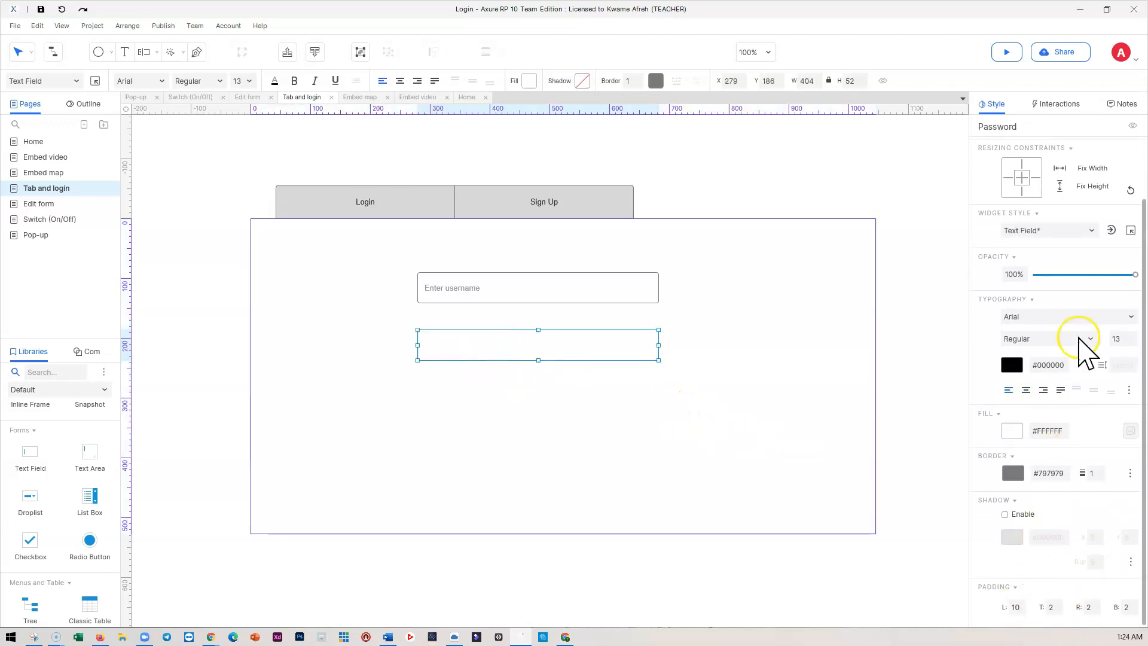
left_click(1059, 105)
left_click(996, 430)
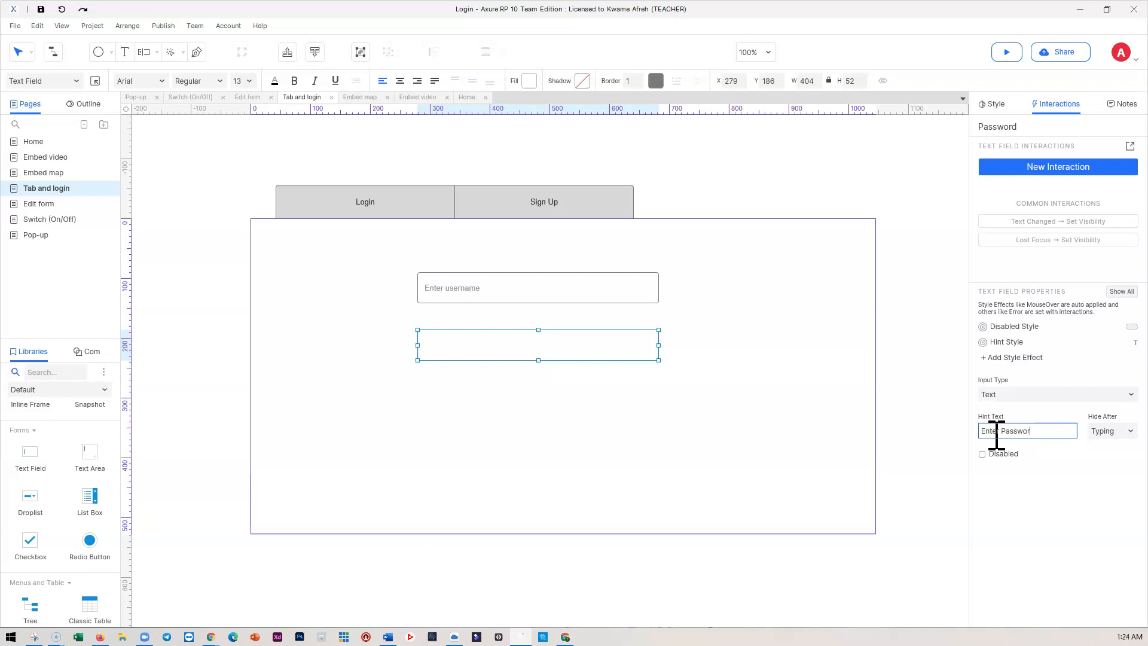
left_click(783, 443)
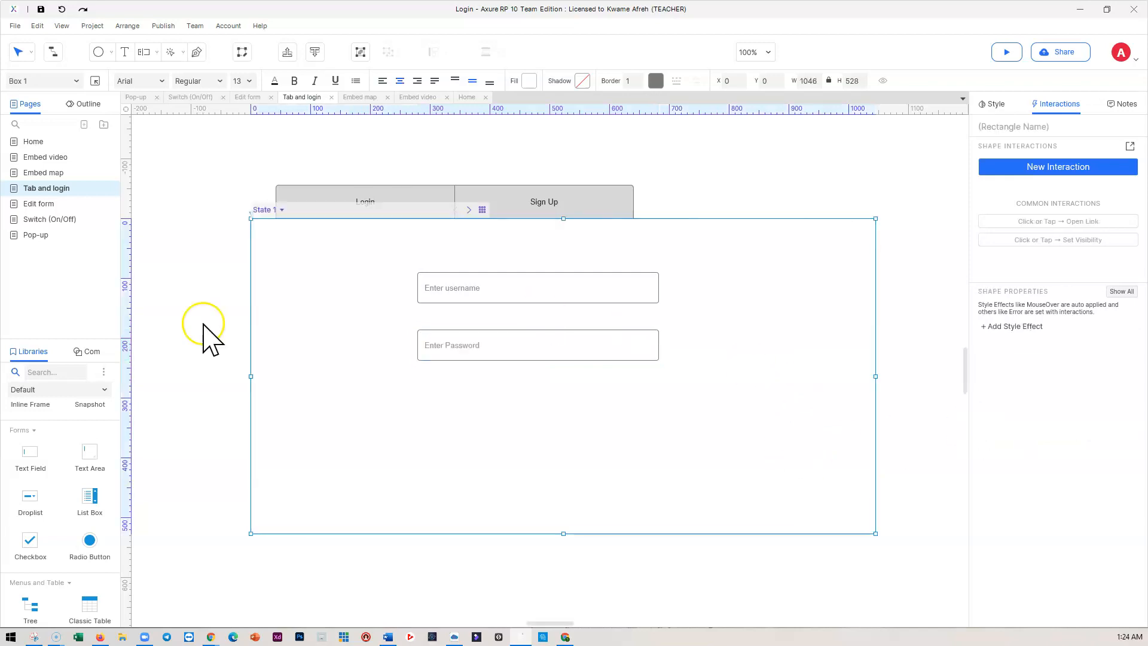
Step: Add a Label just above the Username field at about X 279, Y 64, and set its font size to 18
scroll(33, 565, "down", 5)
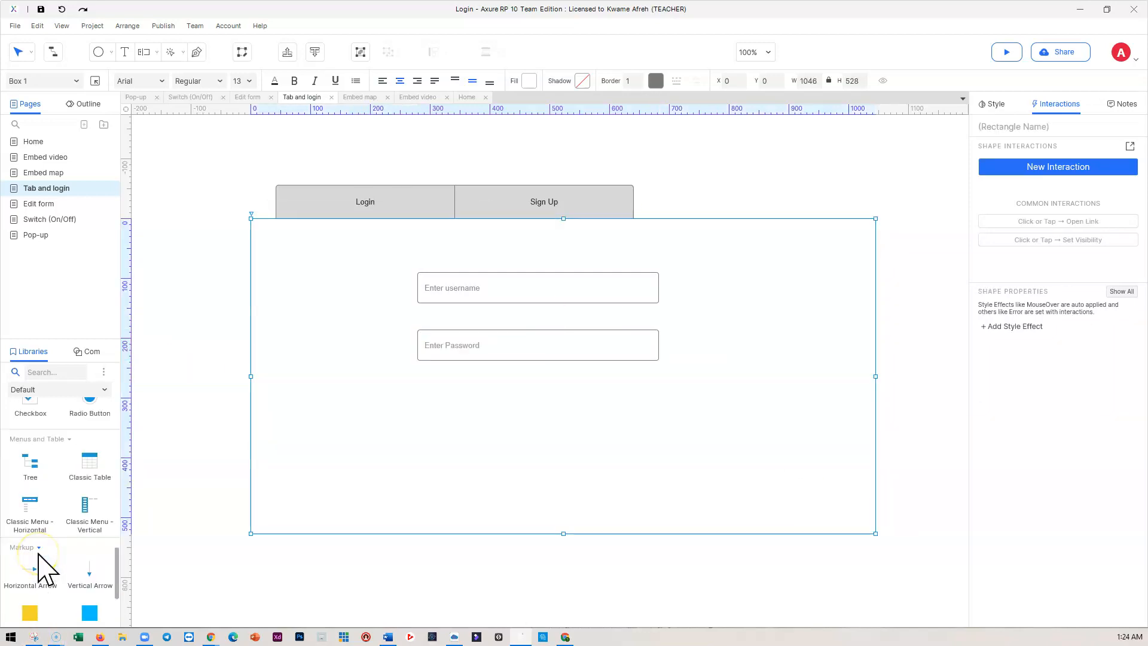
scroll(45, 568, "down", 1)
scroll(44, 568, "up", 10)
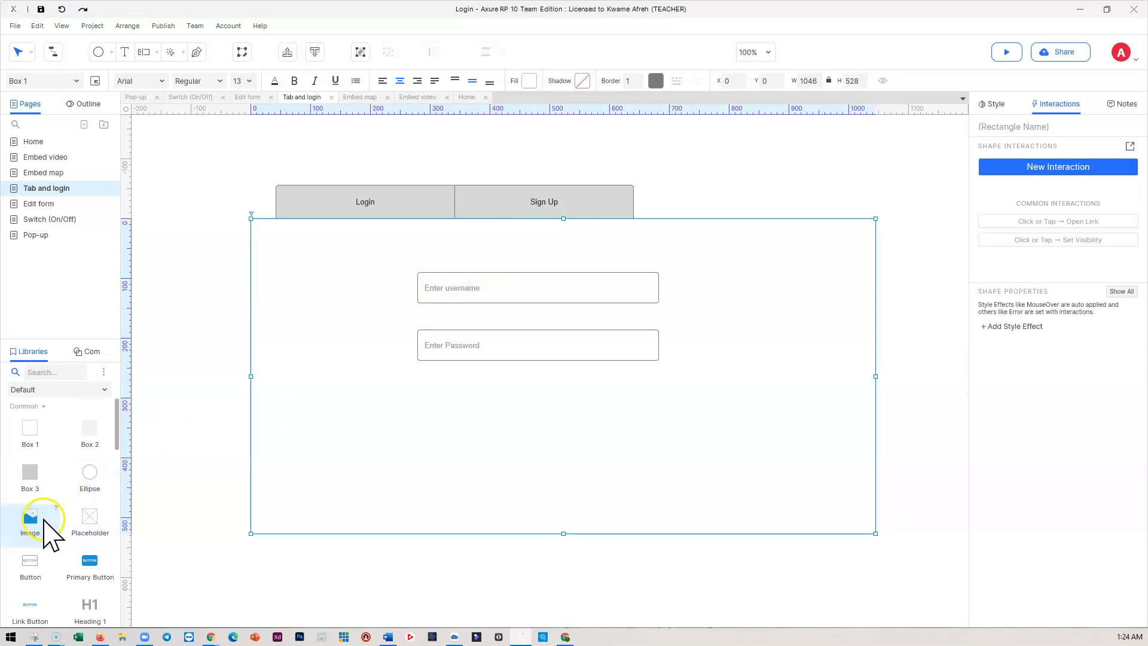
scroll(65, 541, "down", 3)
left_click_drag(31, 553, 421, 259)
left_click(249, 82)
left_click(241, 247)
Step: Replace the label's text with "Username"
double_click(446, 263)
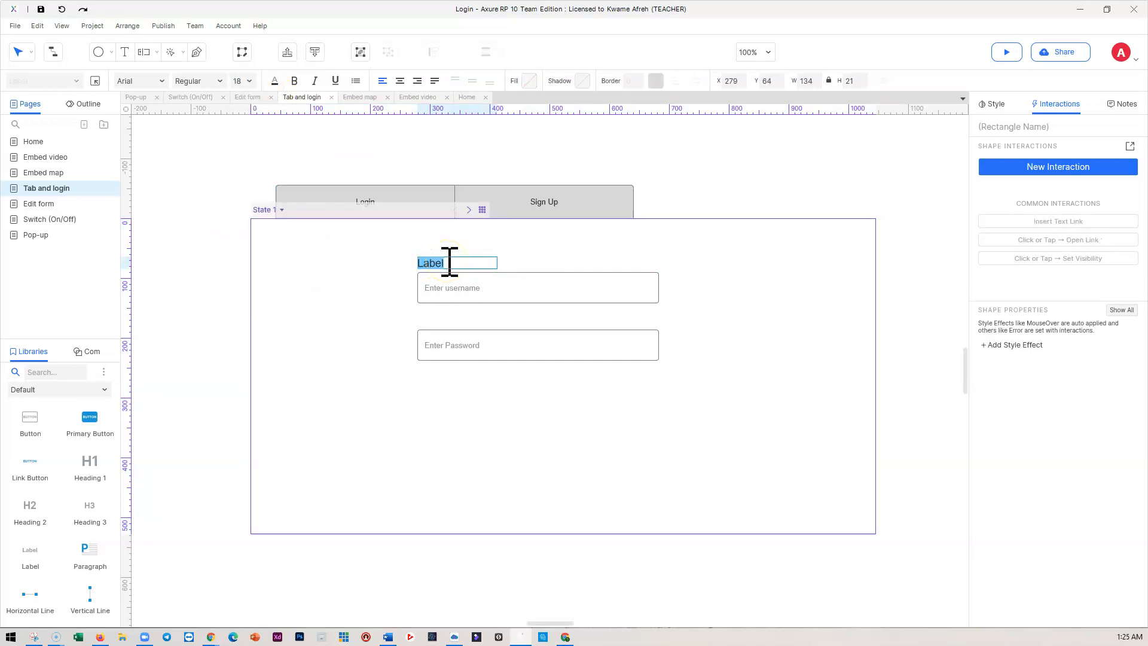
type("Usern")
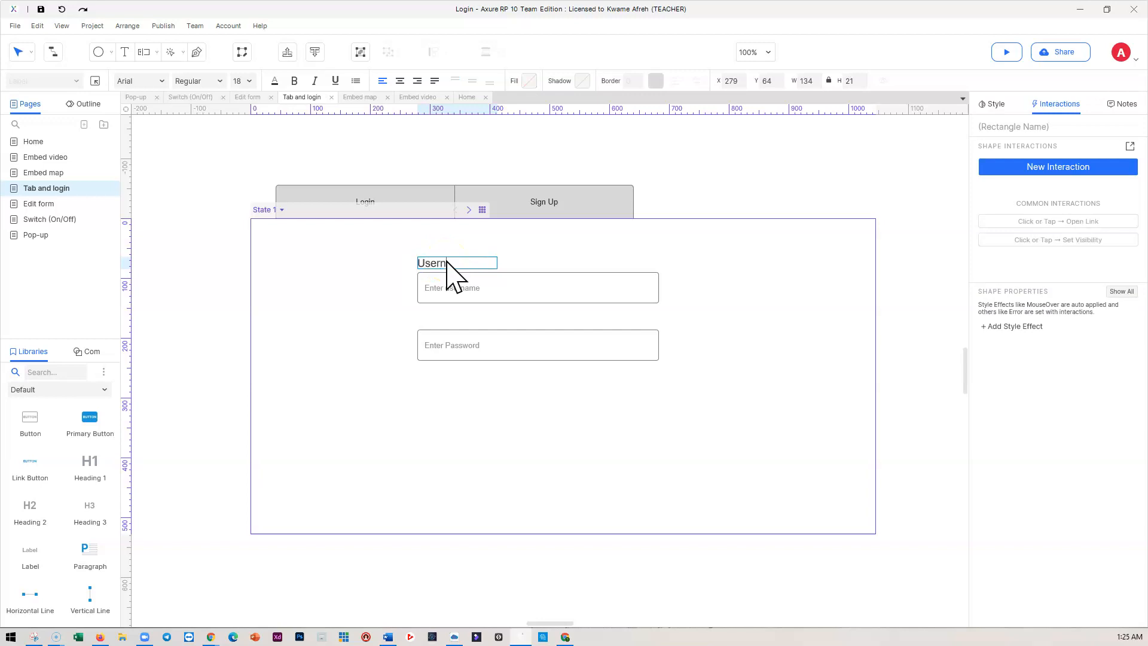
type("ame")
left_click(359, 302)
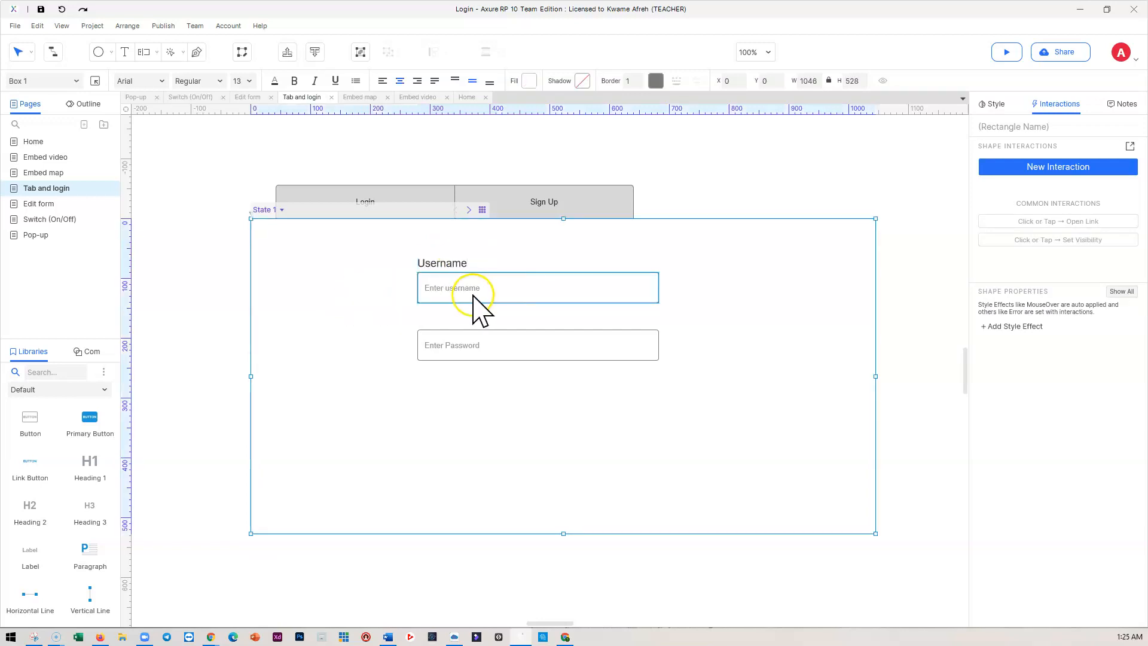
Step: Copy the Username label to just above the Password field at about Y 158 and change its text to "Passord"
left_click(449, 266)
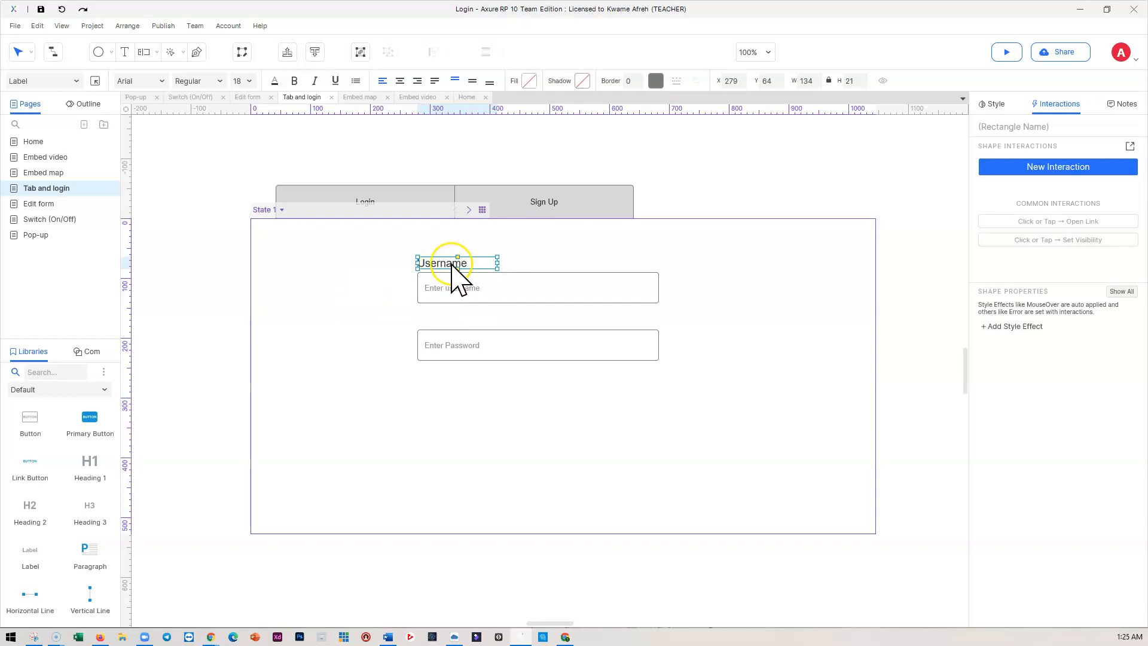
left_click_drag(452, 264, 454, 321)
double_click(452, 320)
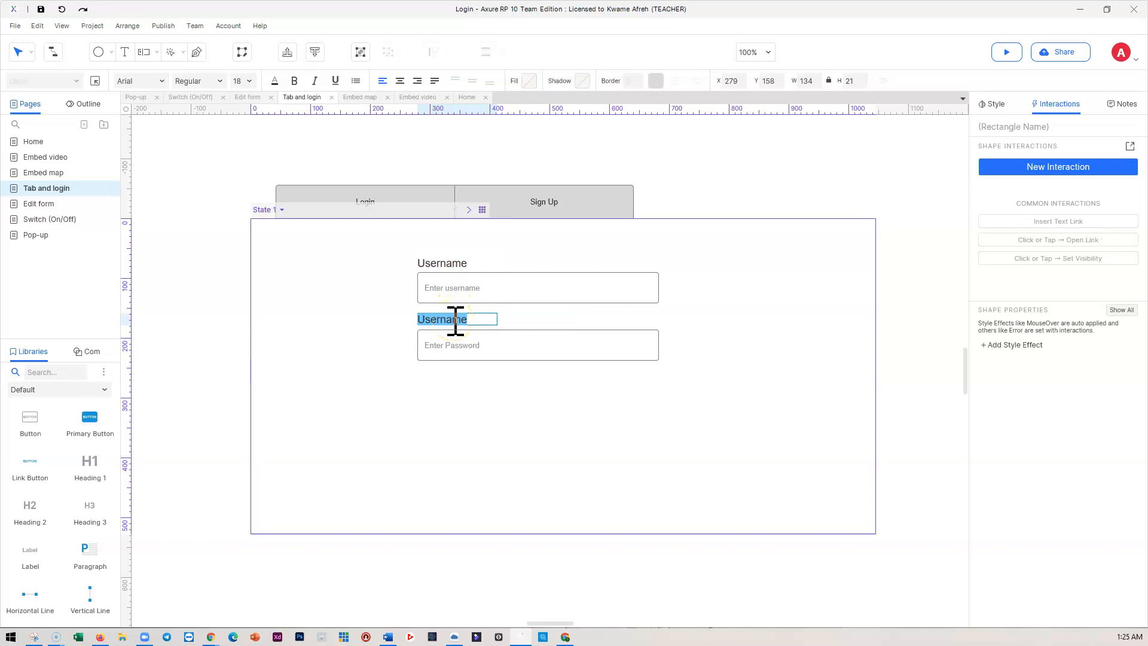
type("Passord")
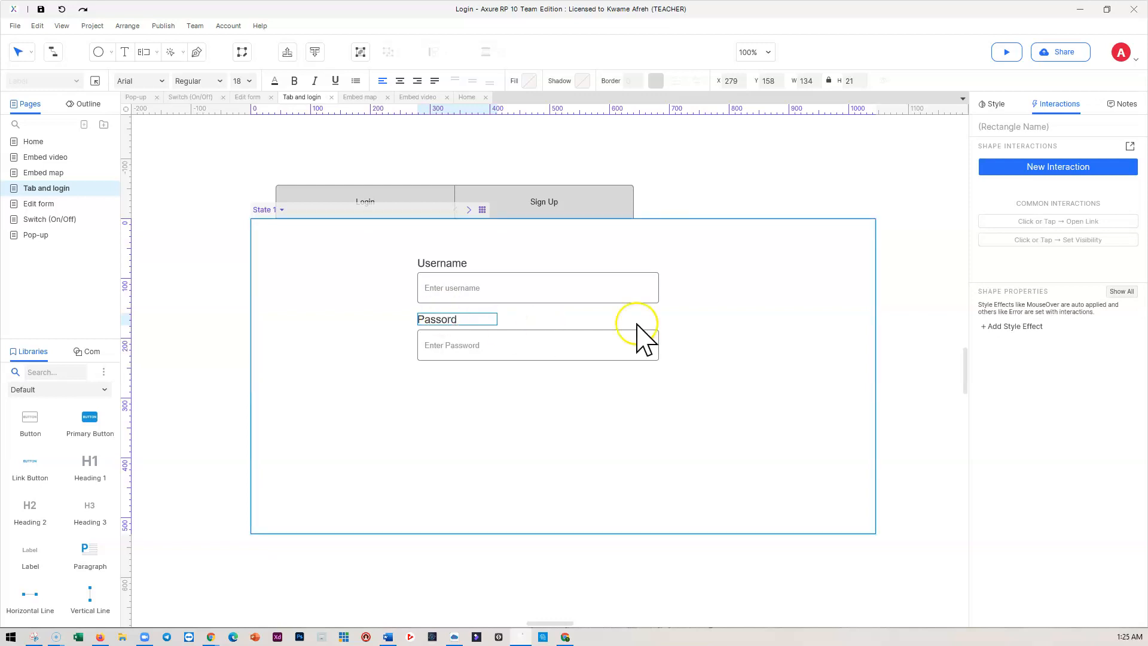
left_click(681, 327)
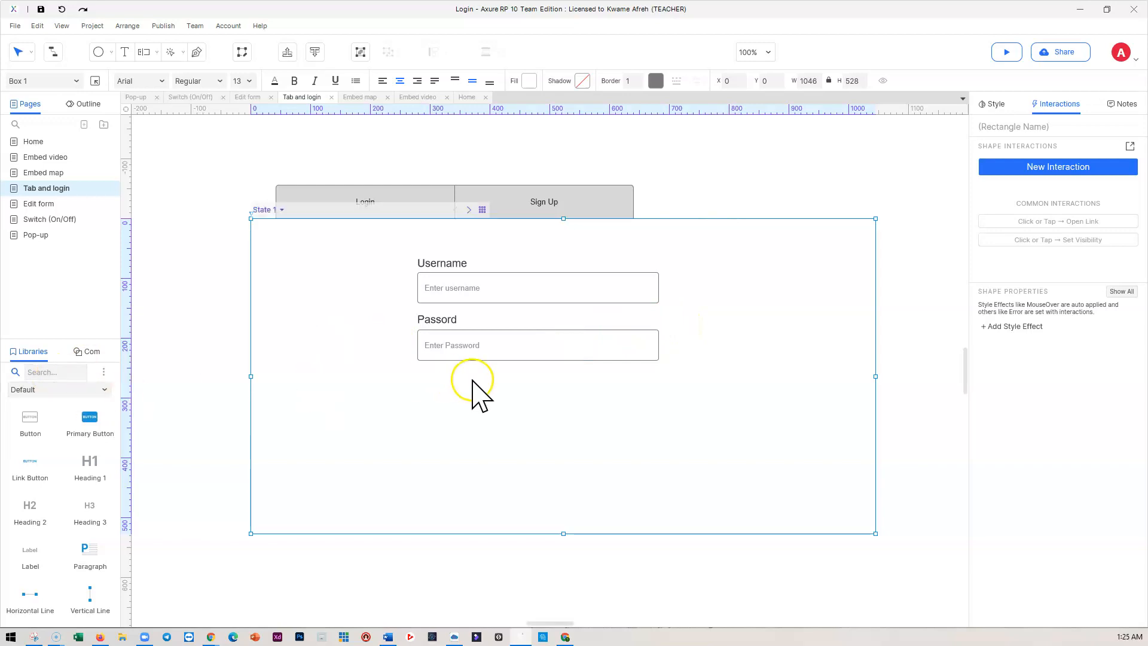
Step: Add a Checkbox just below the Password field at about X 279, Y 257 and change its text to "Remember me"
scroll(52, 482, "down", 5)
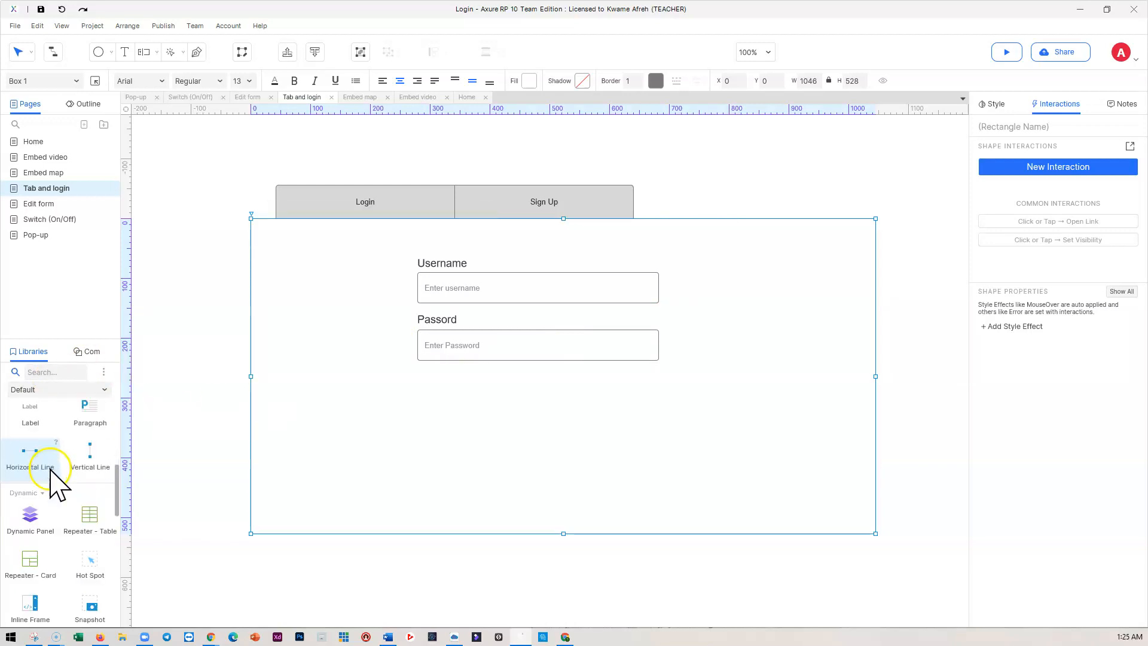
scroll(56, 482, "down", 5)
scroll(57, 482, "up", 2)
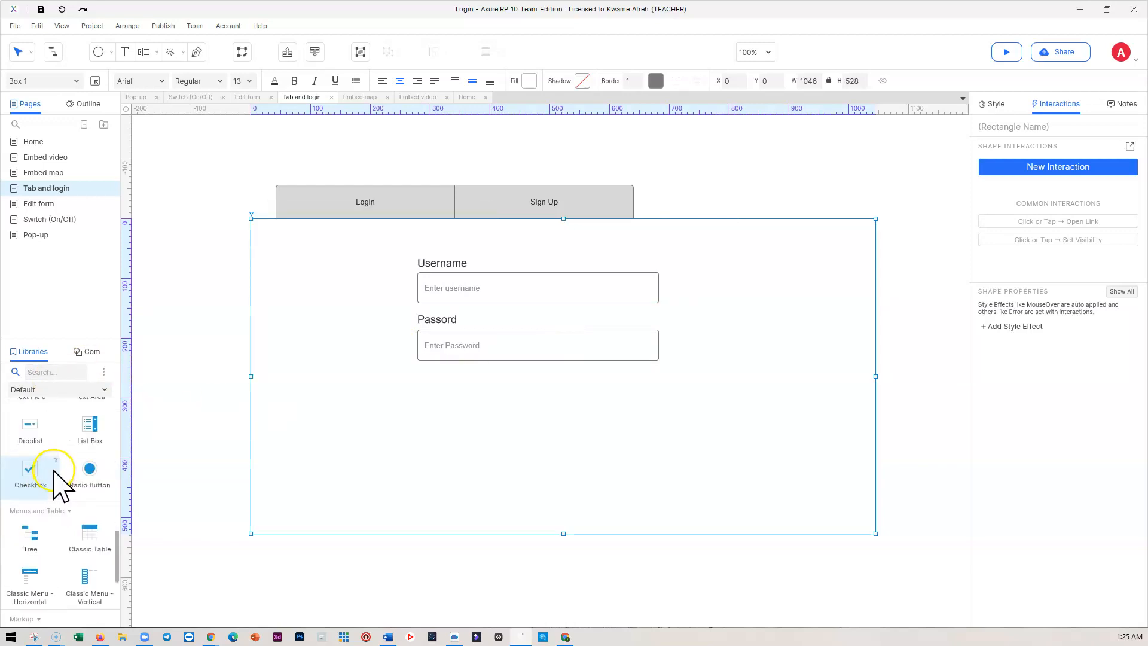
left_click_drag(33, 472, 509, 377)
double_click(481, 377)
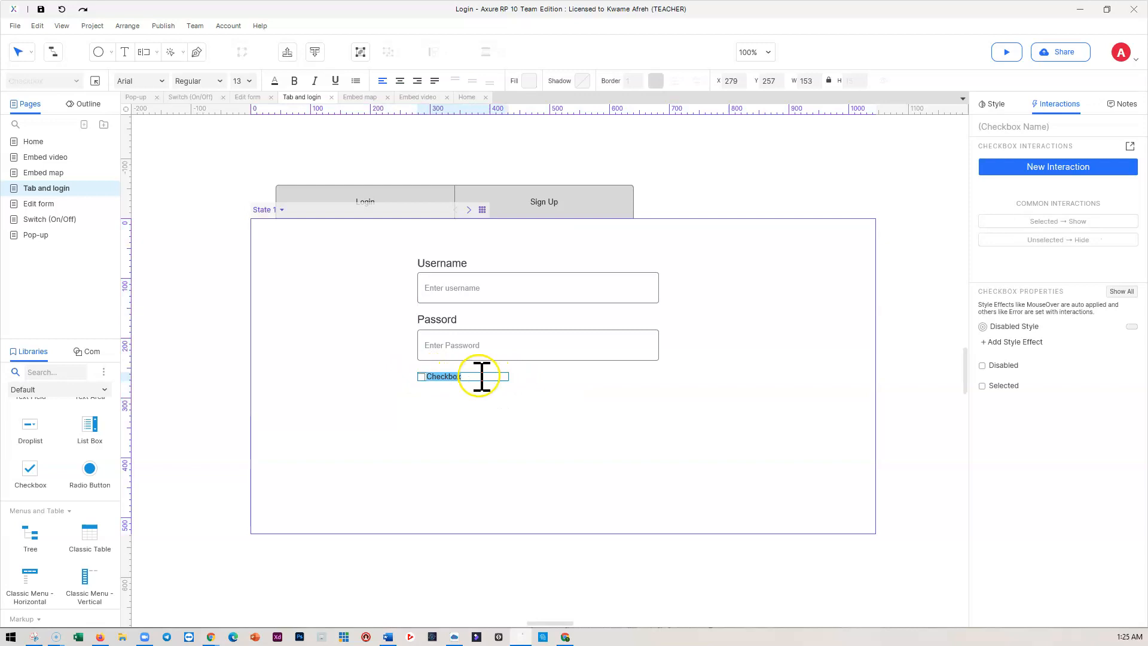
type("Remember me")
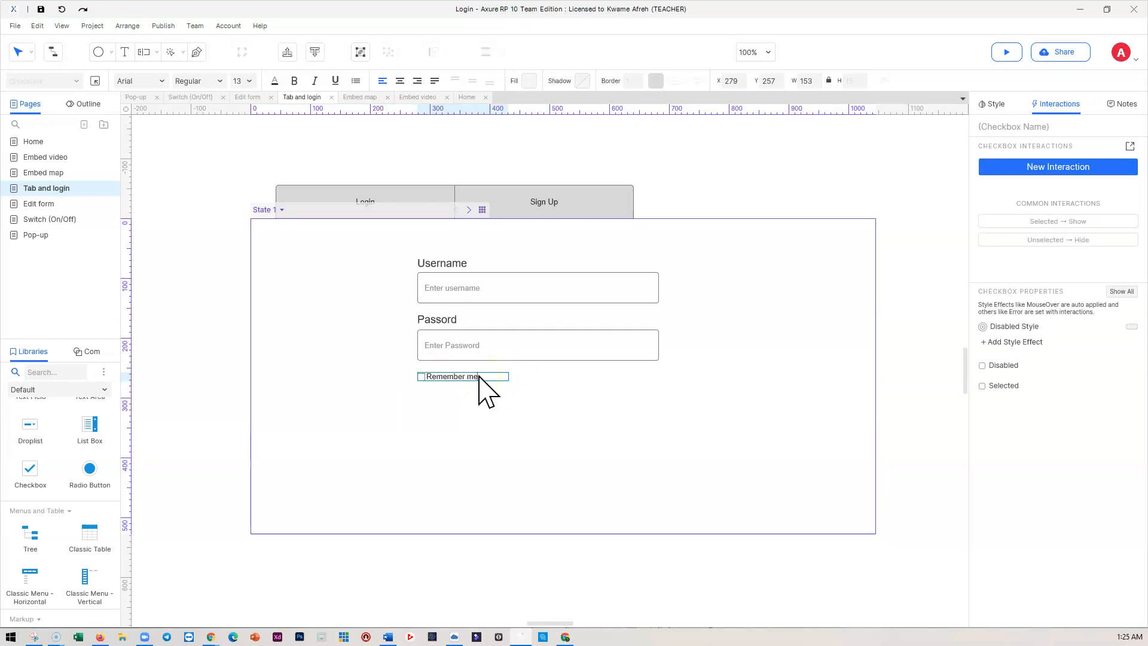
left_click(486, 434)
Step: Add a Link Button below the Password field at about X 517, Y 257, with the right-aligned text "Forgot password?"
scroll(71, 568, "down", 2)
scroll(60, 574, "up", 10)
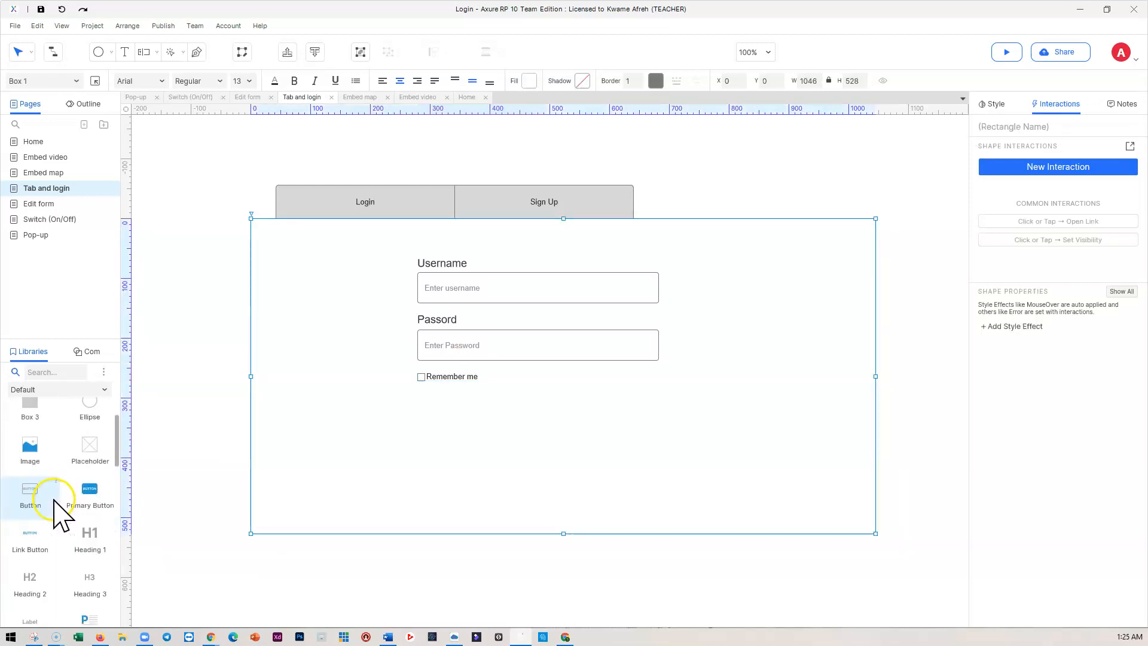
left_click_drag(30, 534, 560, 376)
double_click(601, 378)
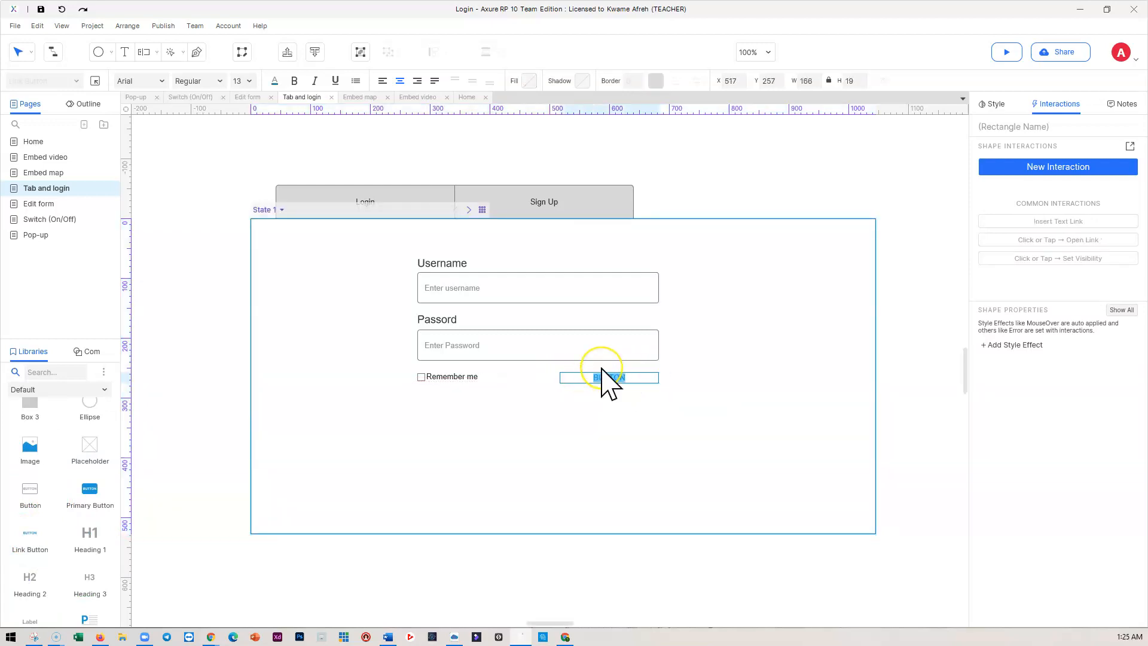
key("BackSpace")
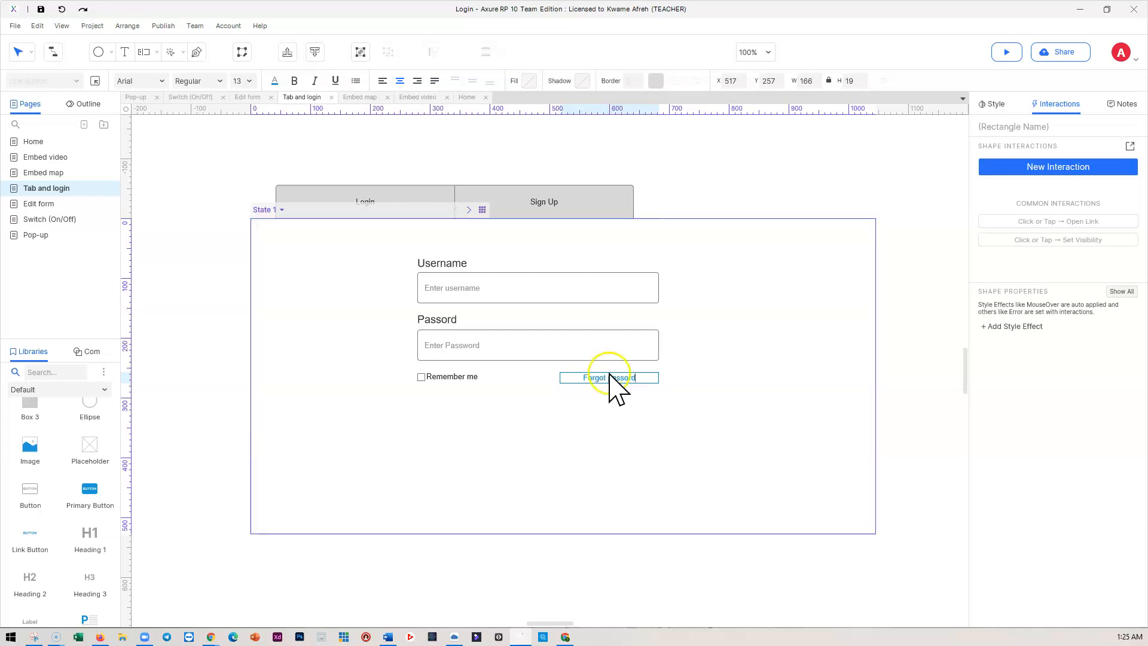
left_click(627, 380)
type("w")
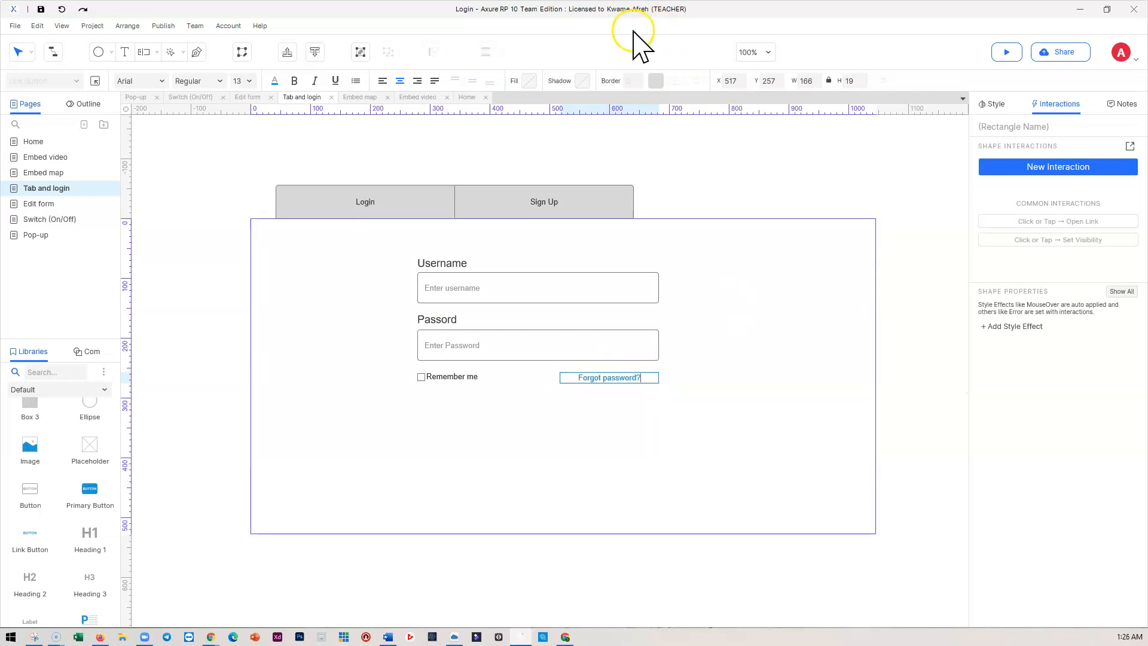
left_click(417, 80)
left_click(720, 329)
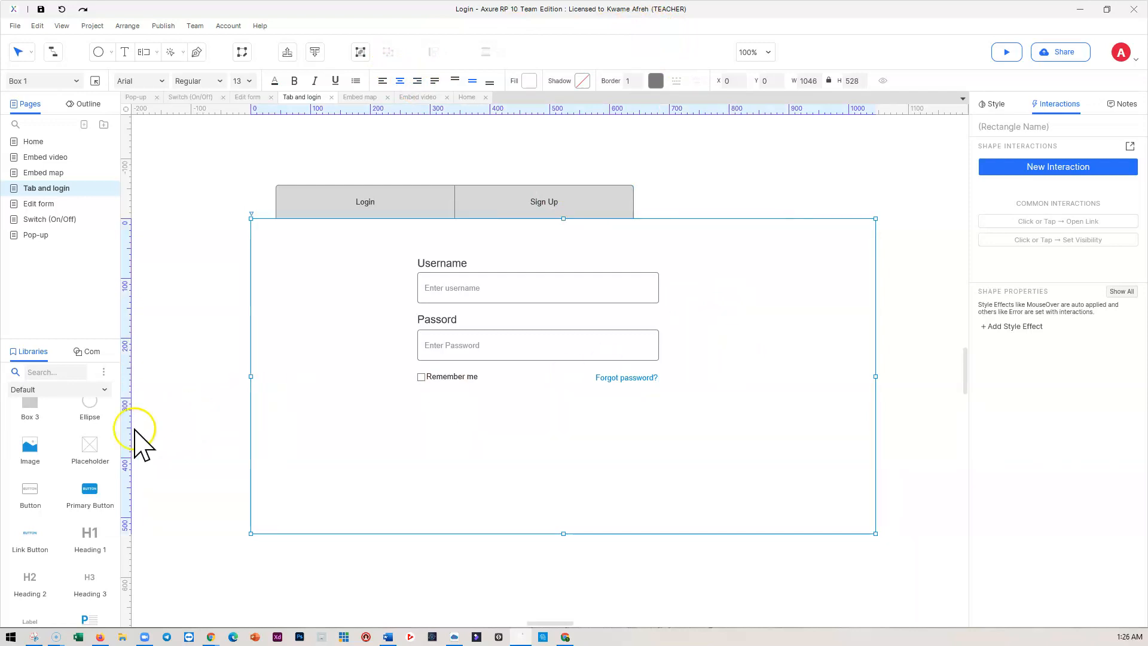
Step: Add a Primary Button below the checkbox at about X 279, Y 291, widen it to 404, and change its text to "Login"
left_click_drag(96, 494, 419, 403)
left_click_drag(501, 404, 658, 404)
double_click(571, 410)
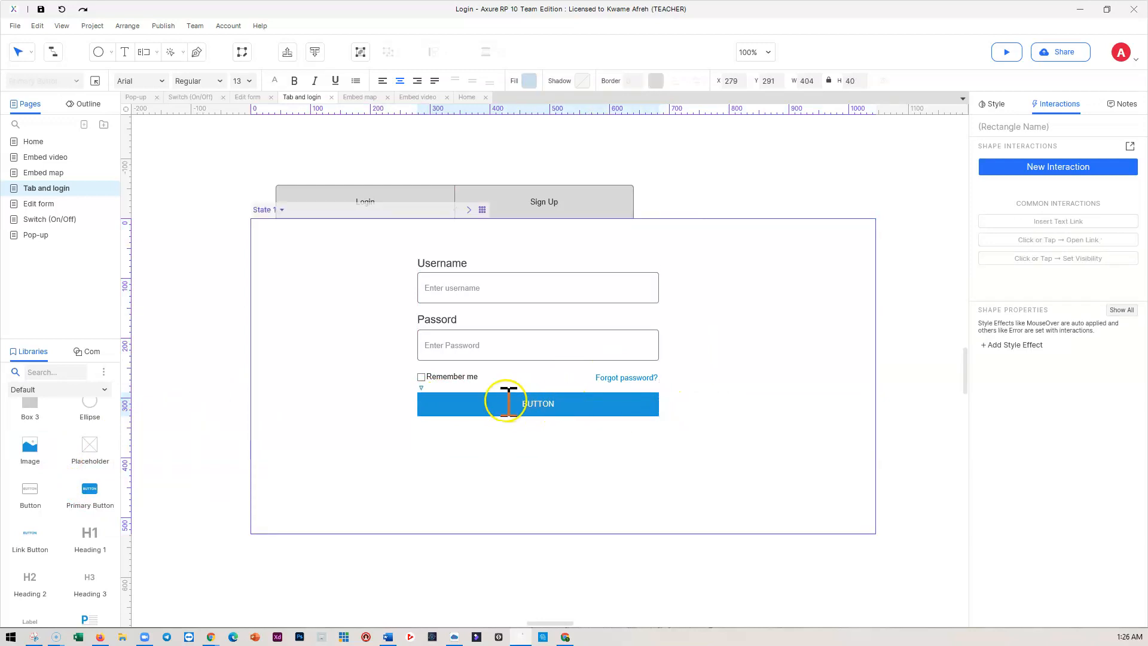
type("Login")
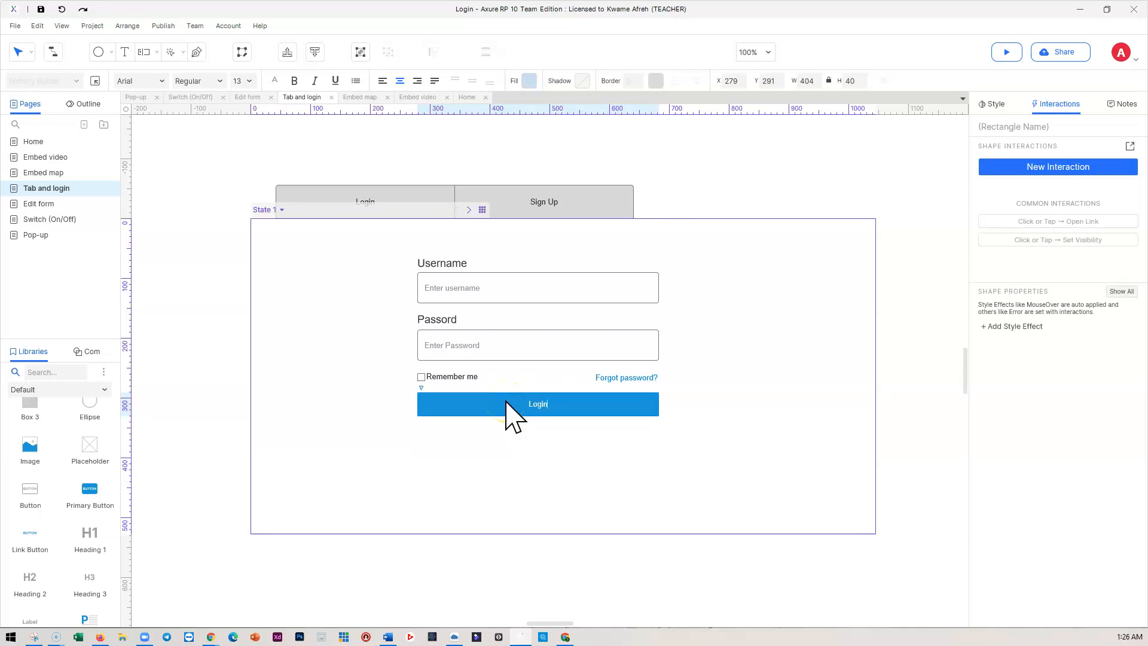
left_click(585, 445)
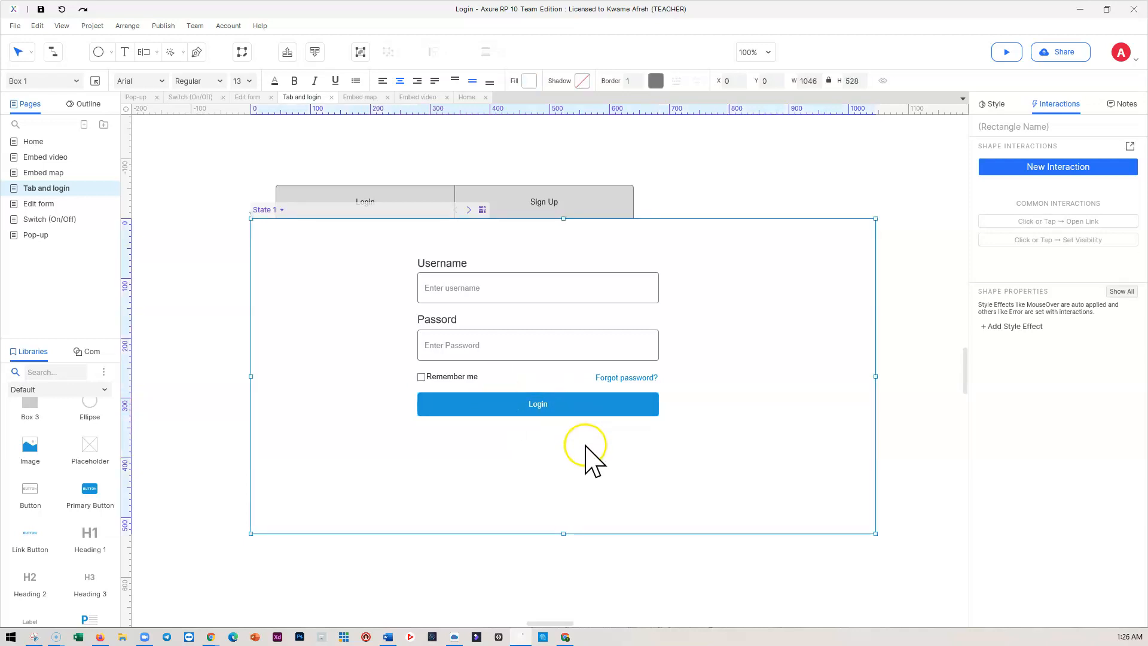
Step: Round the blue Login button's corners slightly, to a radius of about 4
left_click(461, 408)
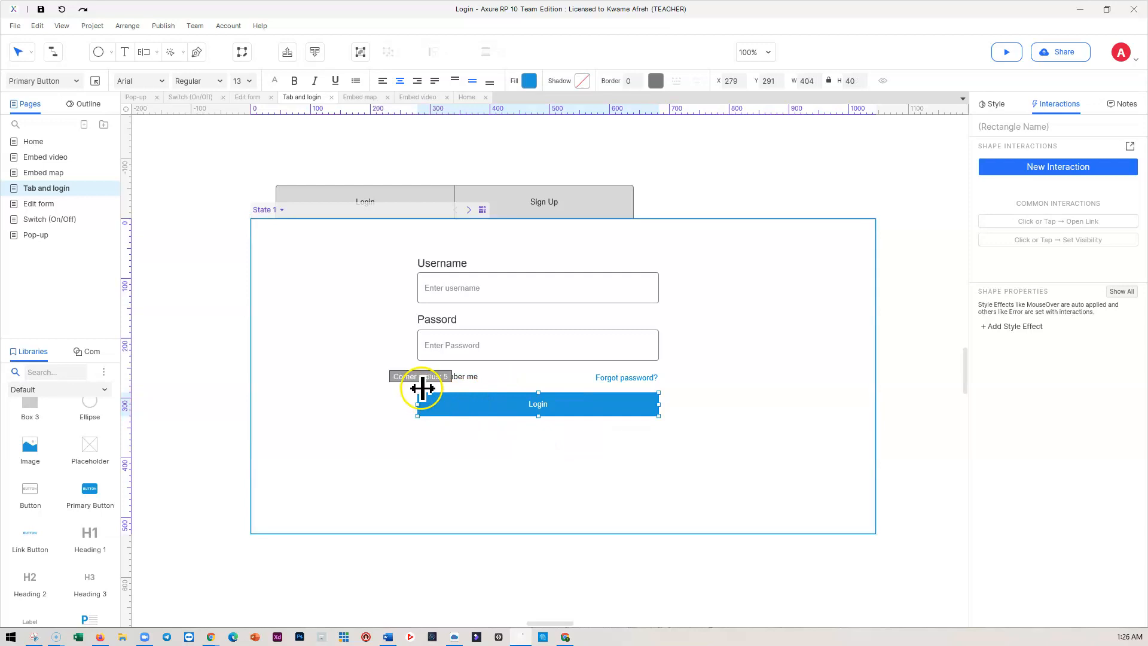
left_click_drag(422, 388, 421, 388)
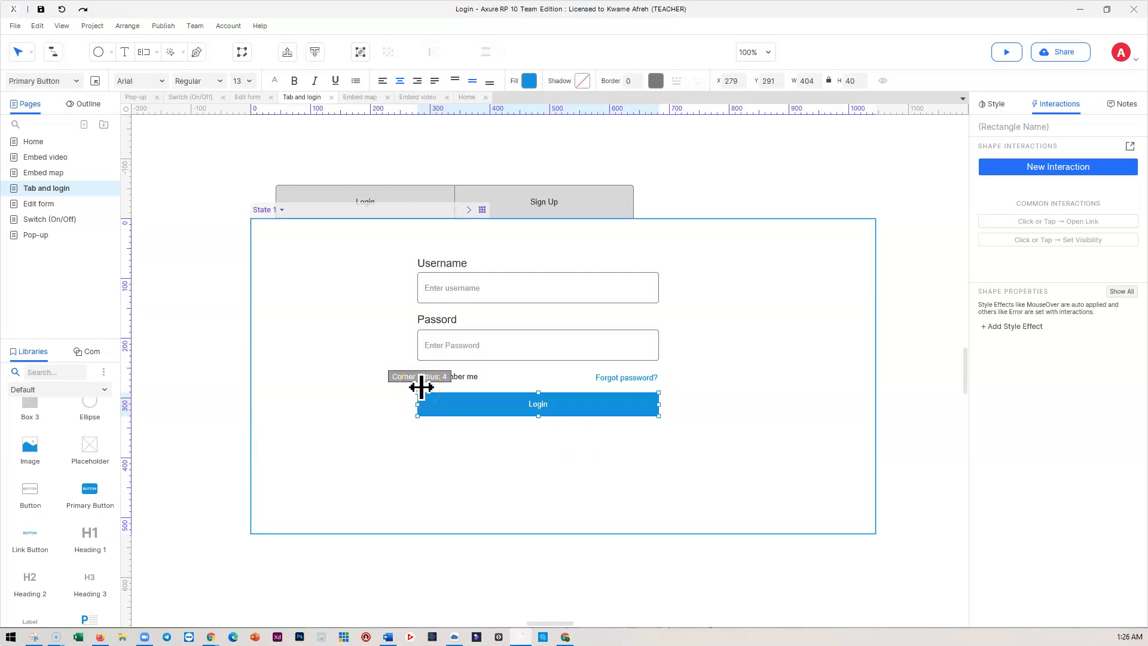
left_click_drag(421, 386, 421, 387)
Step: Set the corner radius of the Username and Password text fields to 3
left_click(492, 345)
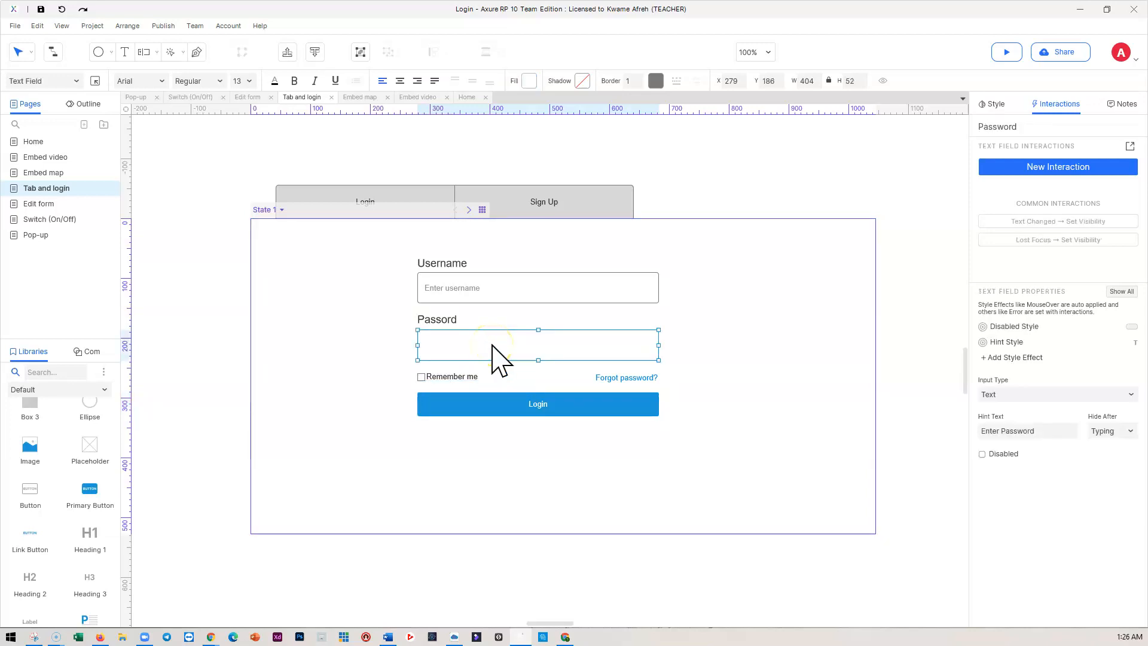
left_click(511, 299, "shift")
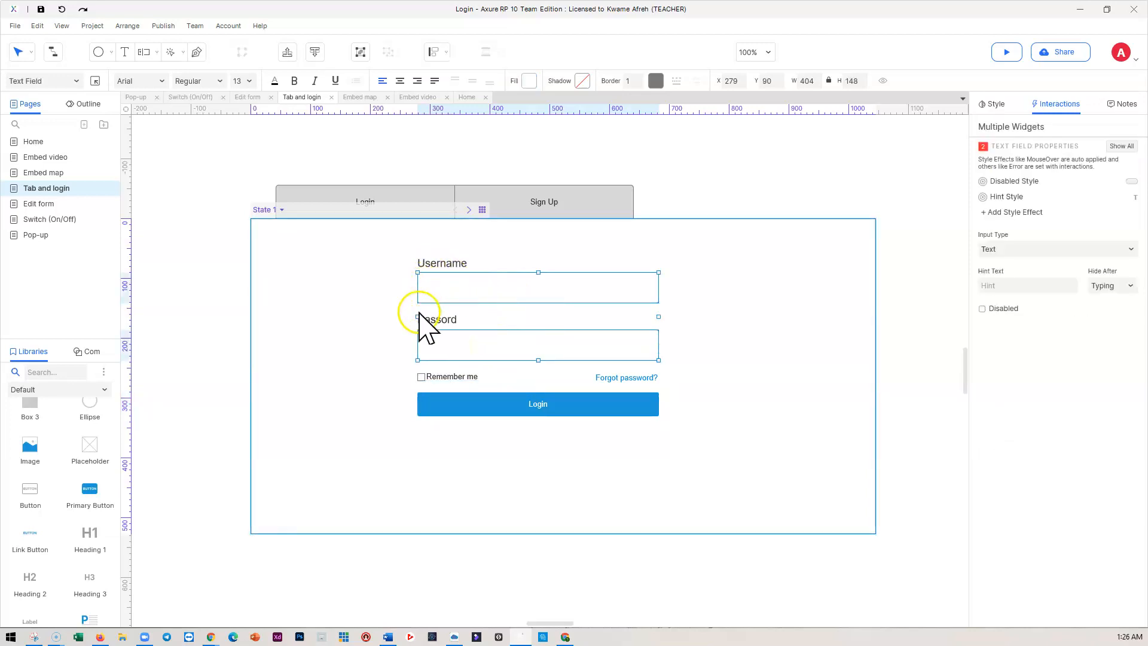
left_click(463, 290)
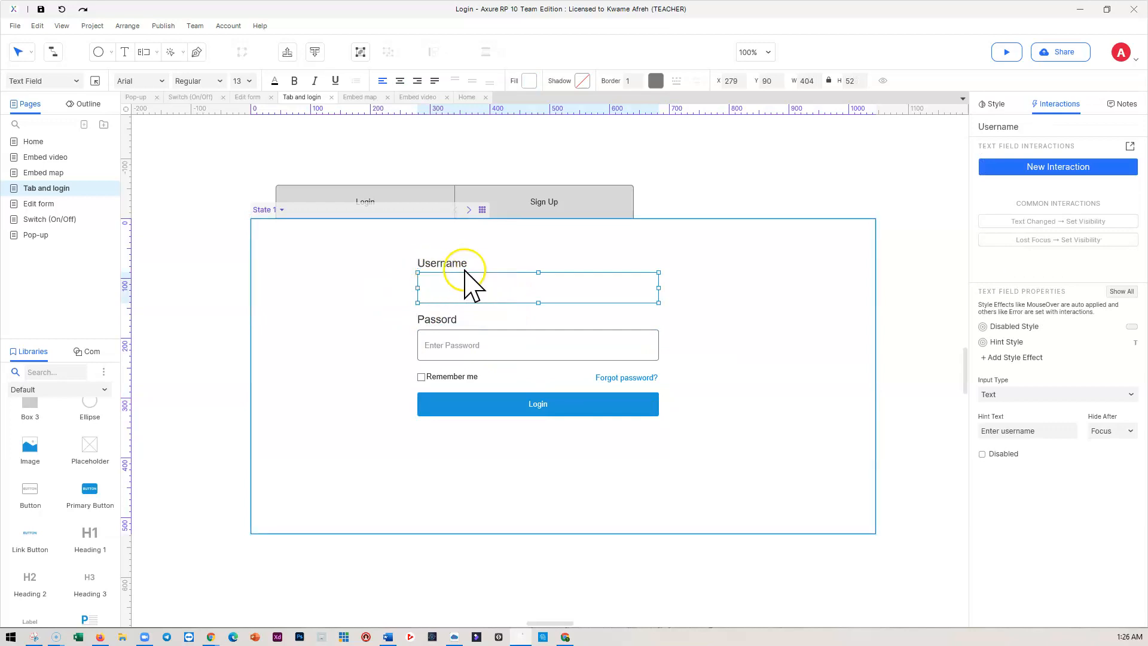
left_click(994, 105)
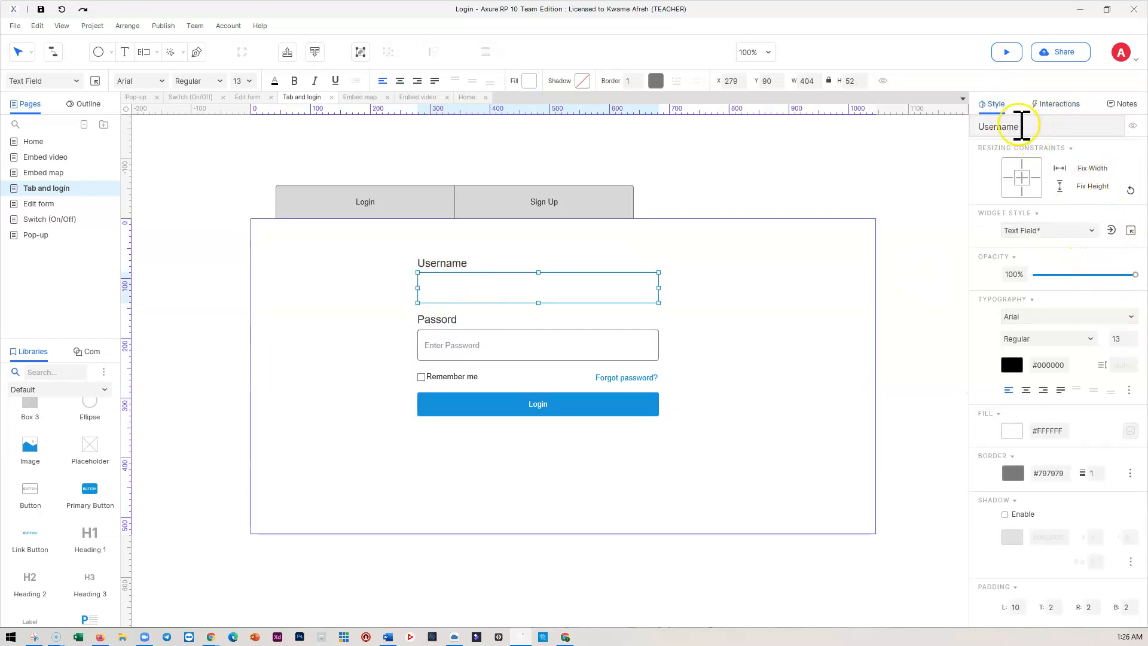
scroll(1105, 230, "up", 2)
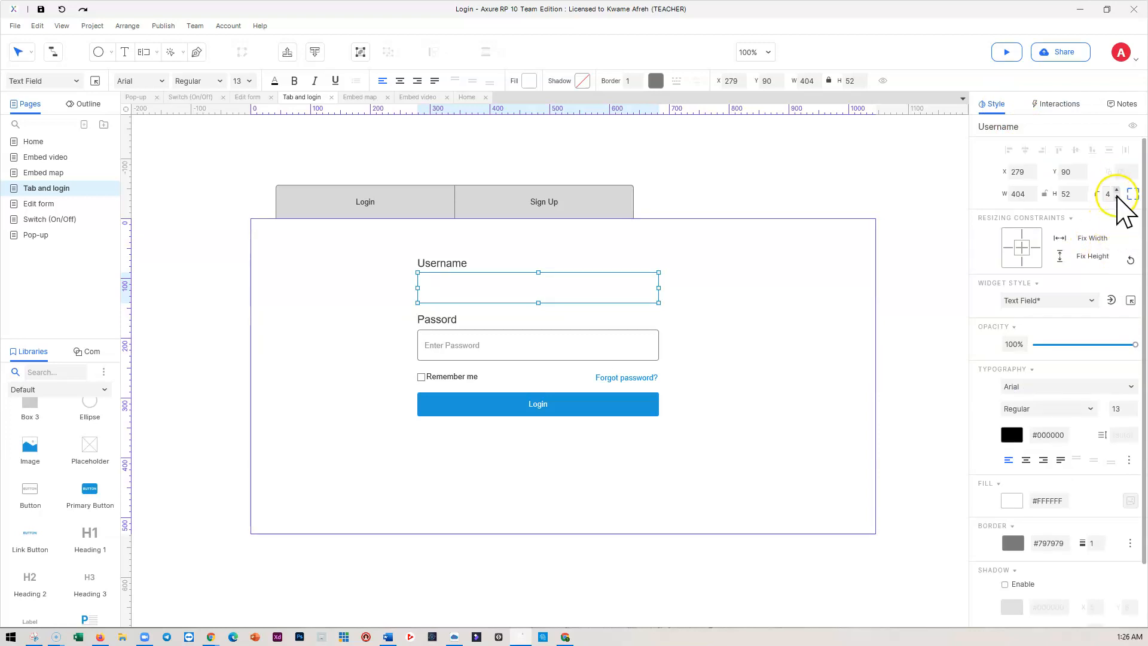
left_click(513, 352)
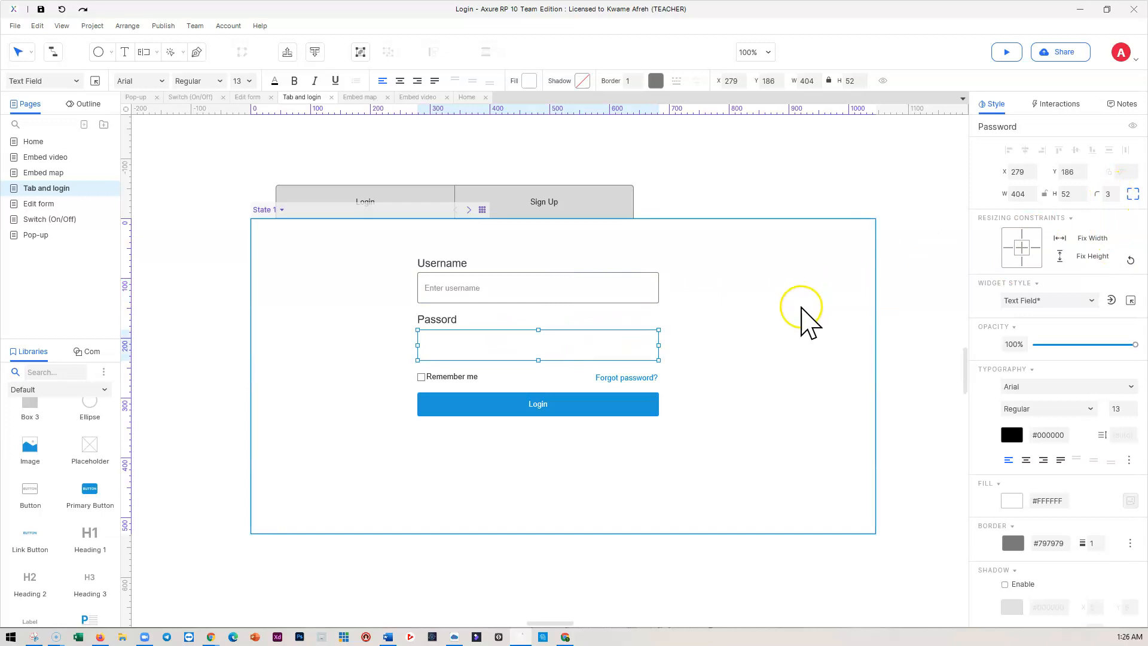
left_click(908, 325)
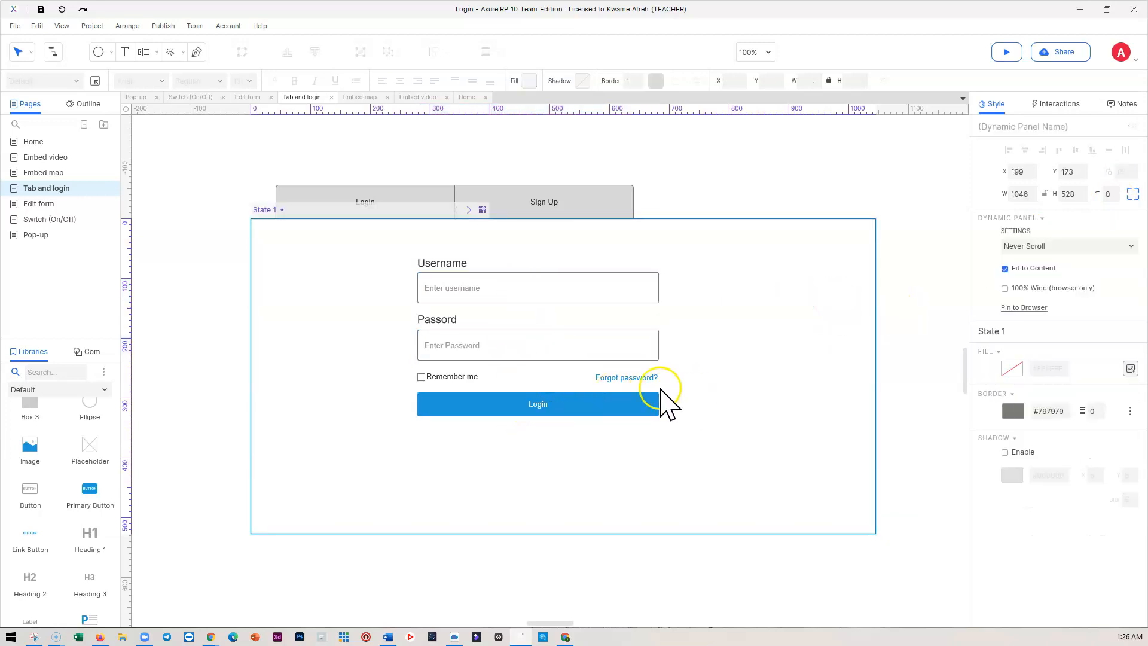
left_click(520, 347)
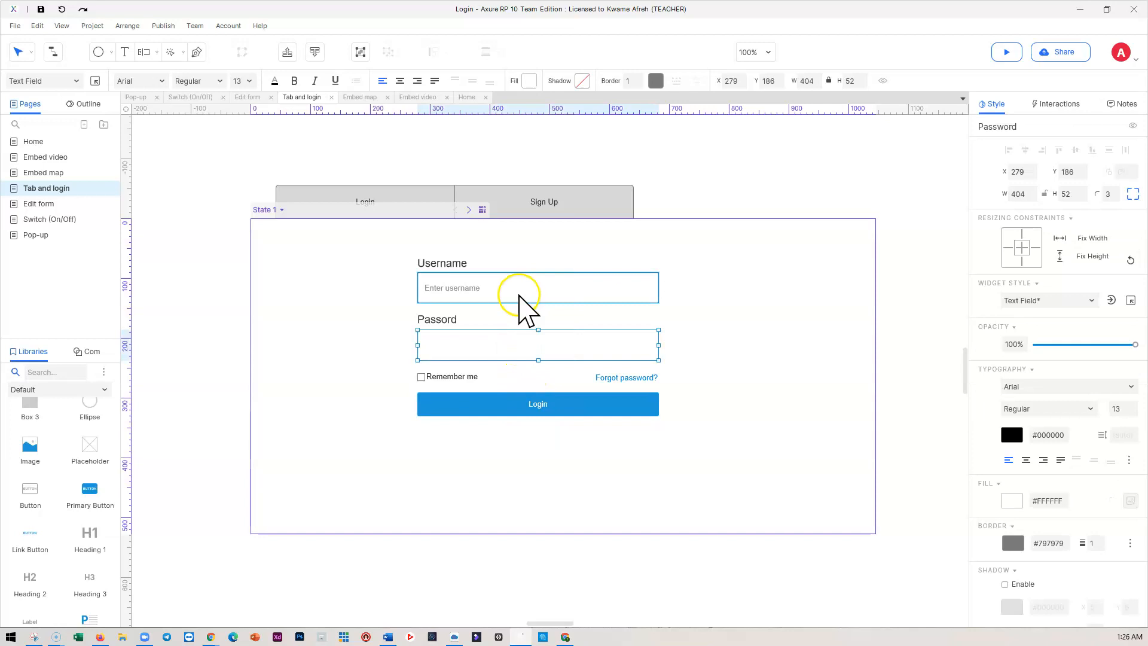
left_click(738, 400)
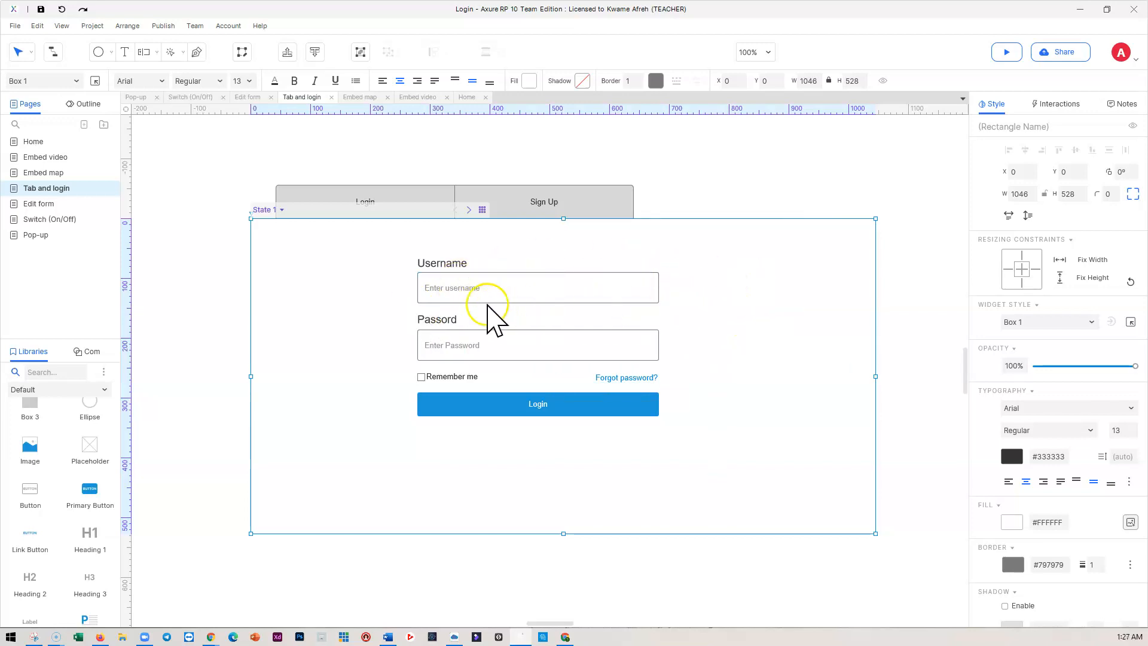
Step: Give the Username and Password text fields an Error style effect with a red line color
left_click(524, 293)
left_click(527, 346, "shift")
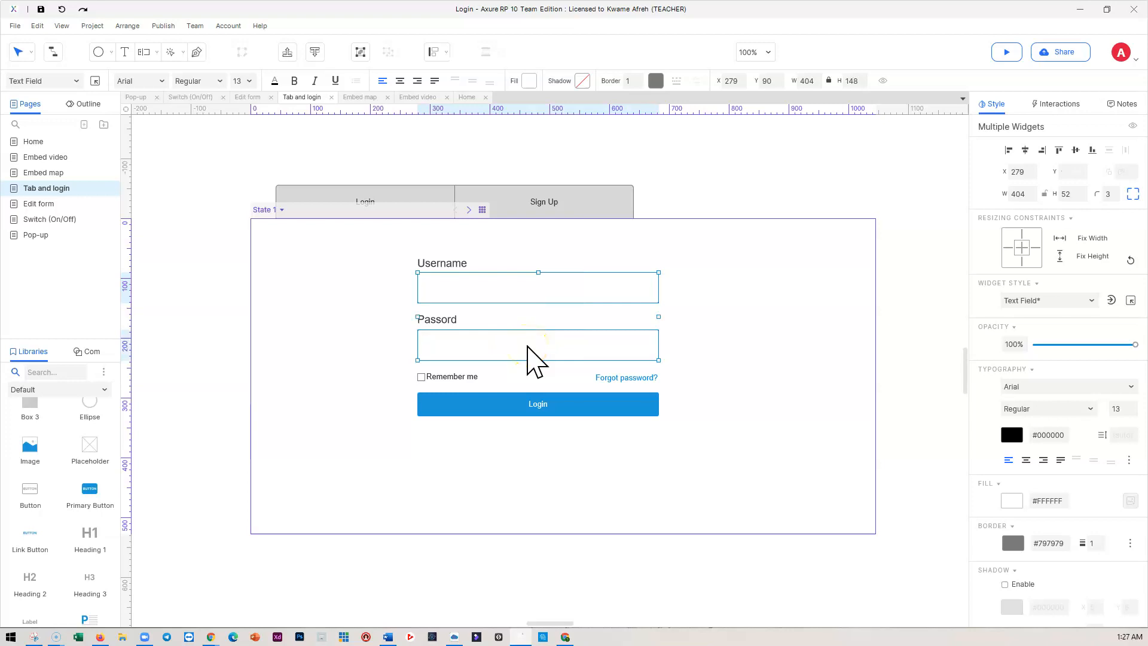
right_click(528, 347)
left_click(572, 439)
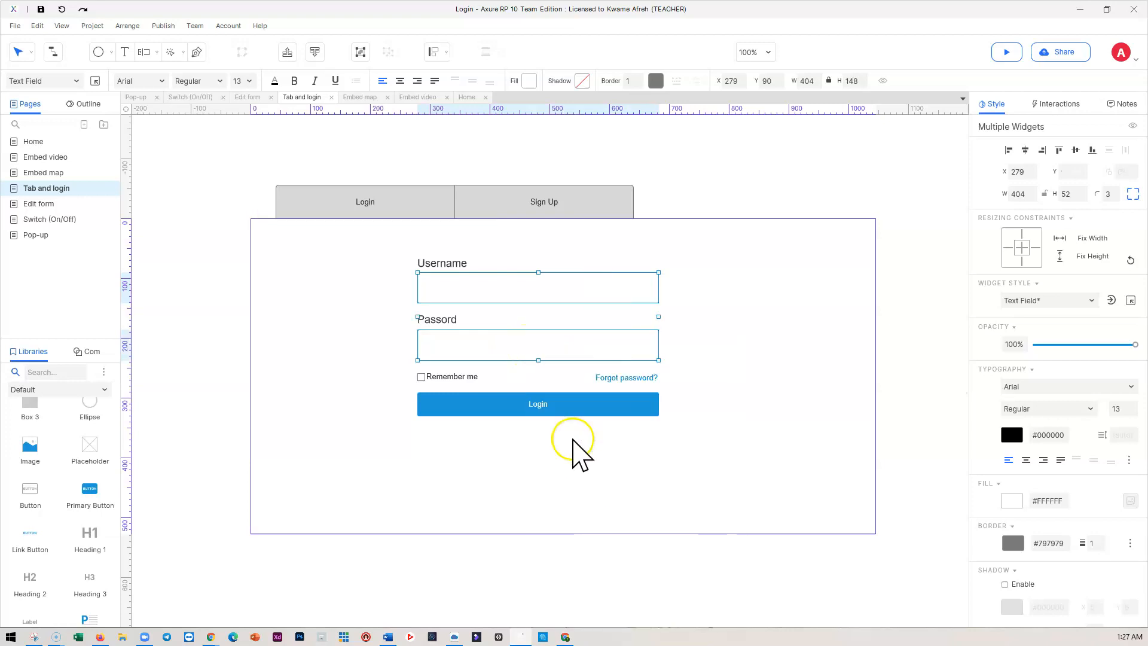
left_click(1058, 87)
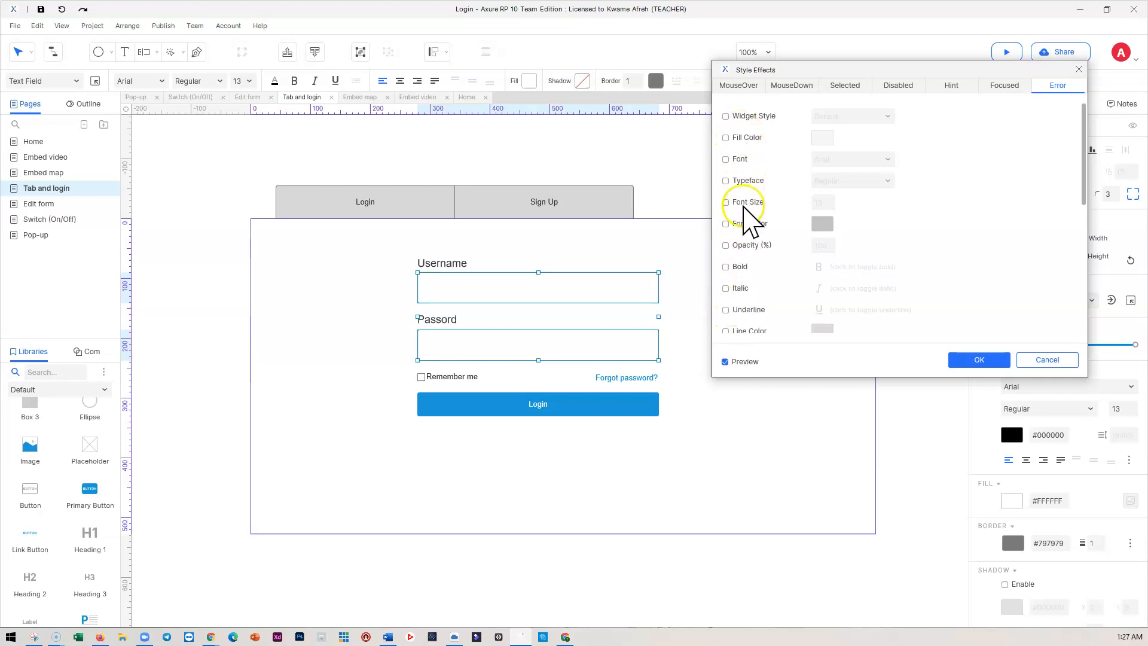
scroll(751, 248, "down", 1)
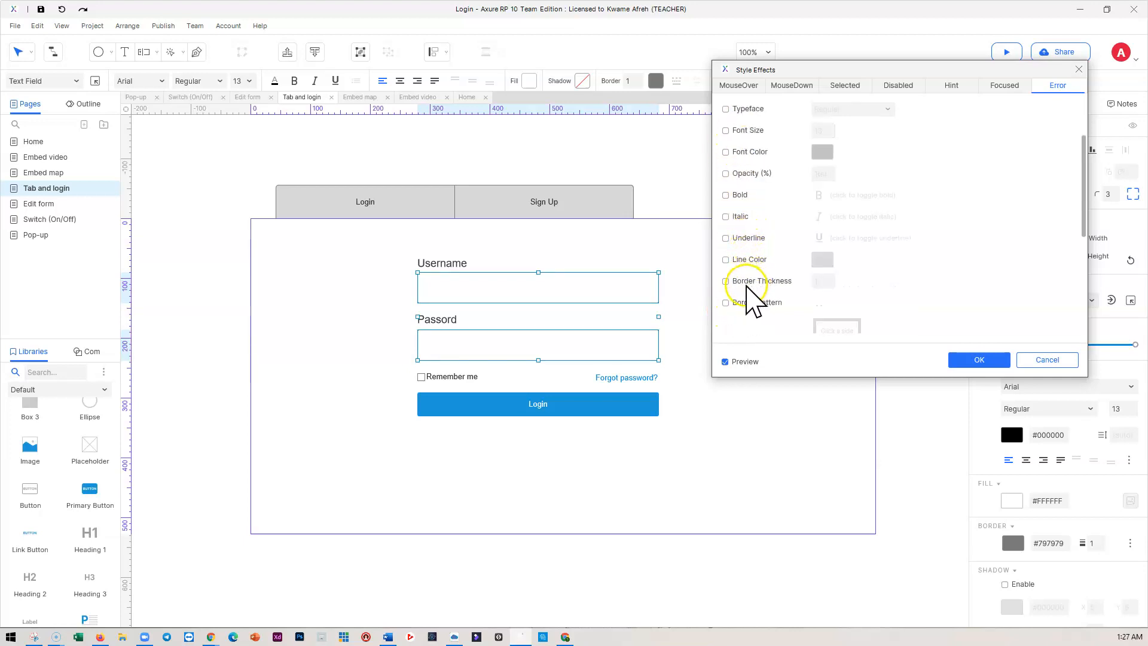
left_click(726, 261)
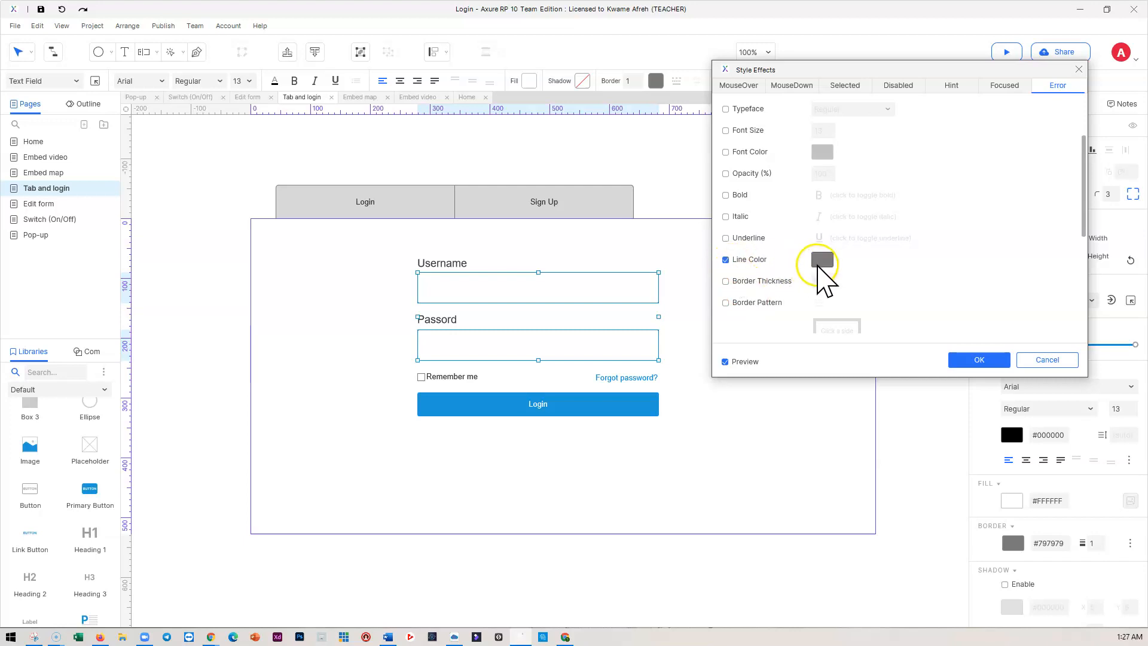
left_click(822, 260)
left_click(827, 389)
left_click(789, 430)
left_click(994, 360)
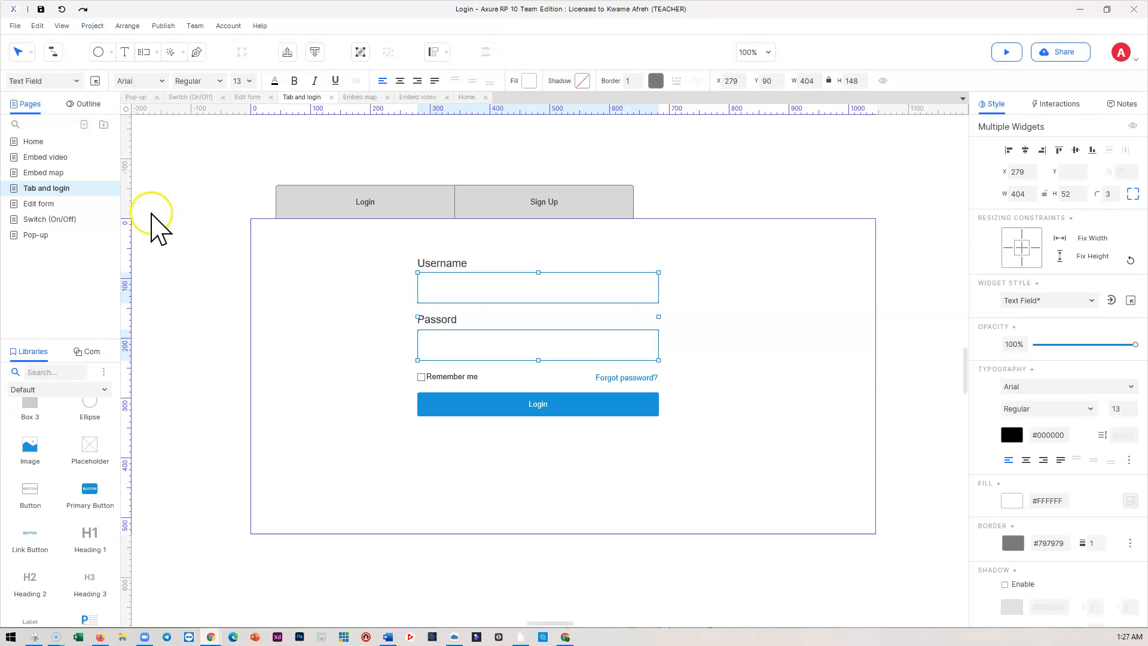
Step: Add a Box 2 shape below the Login button at about X 279, Y 346, sized about 404 by 59
left_click(722, 307)
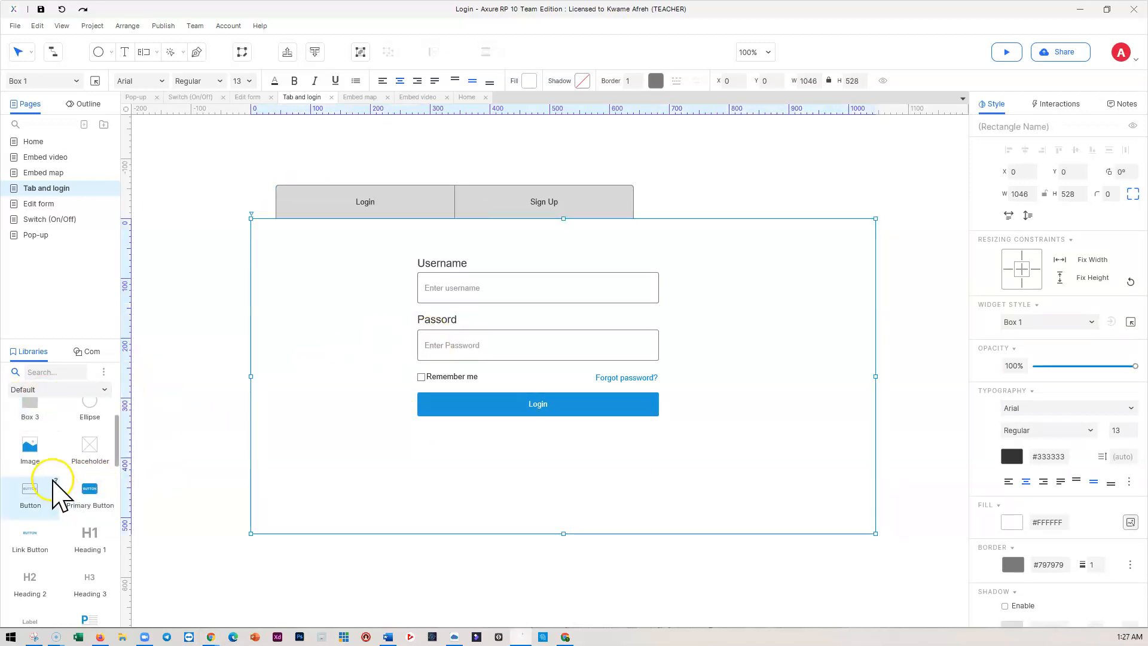
scroll(56, 559, "up", 2)
left_click_drag(36, 463, 422, 436)
left_click_drag(598, 476, 657, 466)
left_click_drag(544, 525, 537, 460)
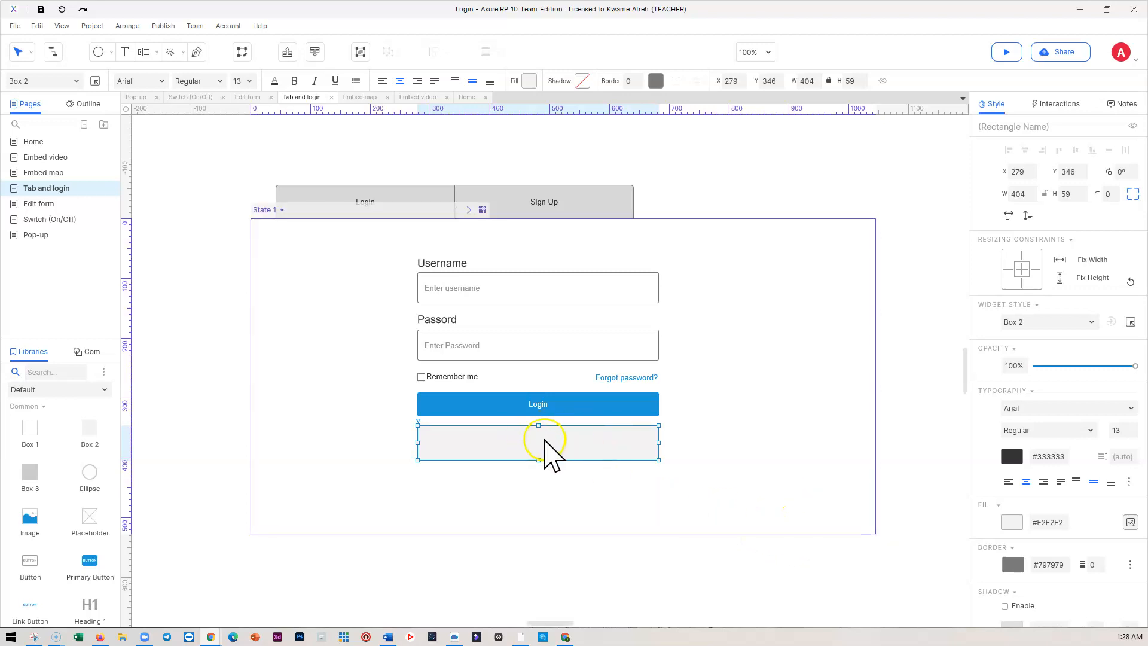
Step: Fill the new box below the Login button with the light pink color #F8D7DA
left_click(529, 81)
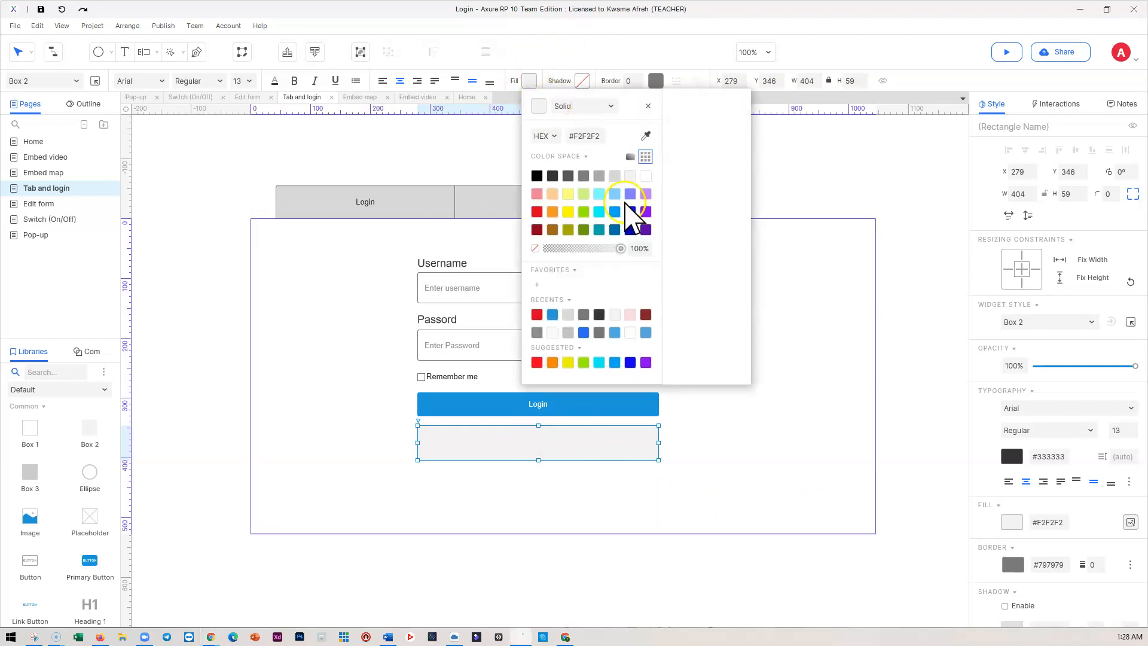
left_click(630, 315)
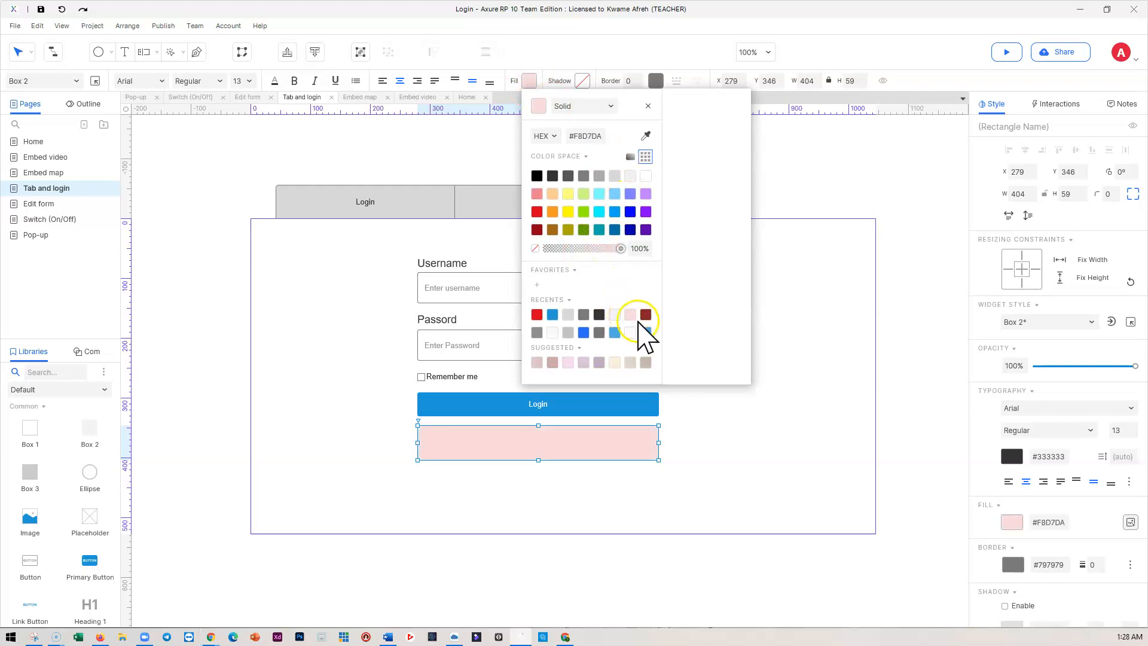
left_click(730, 457)
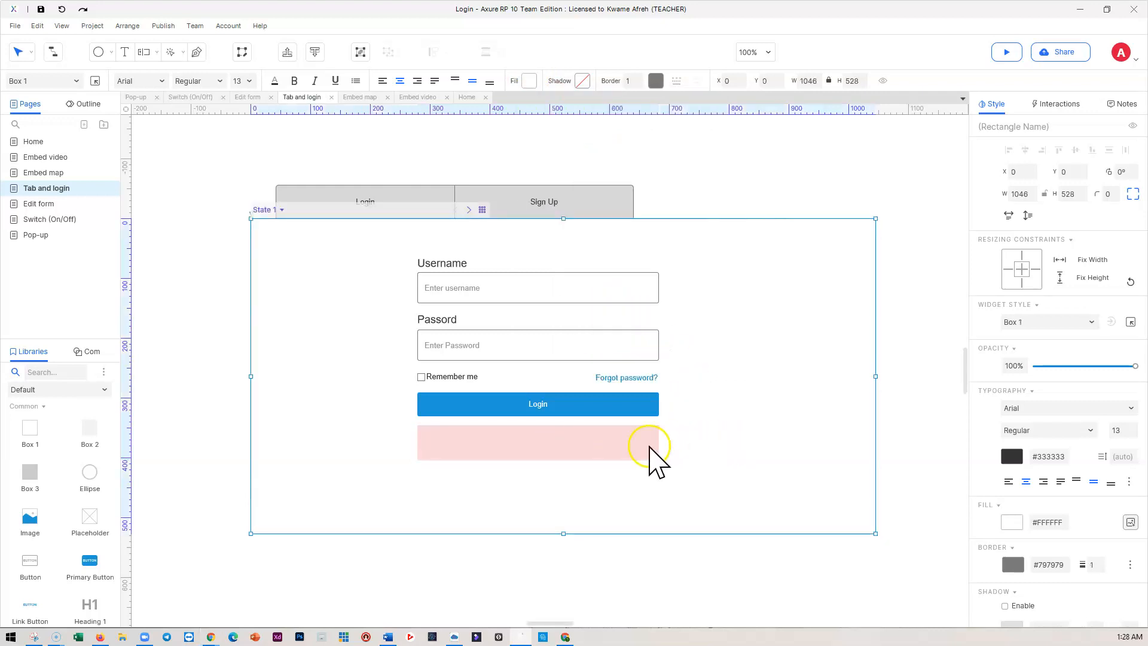
Step: Set the text color of the pink box below the Login button to dark red #842029
left_click(537, 444)
double_click(537, 444)
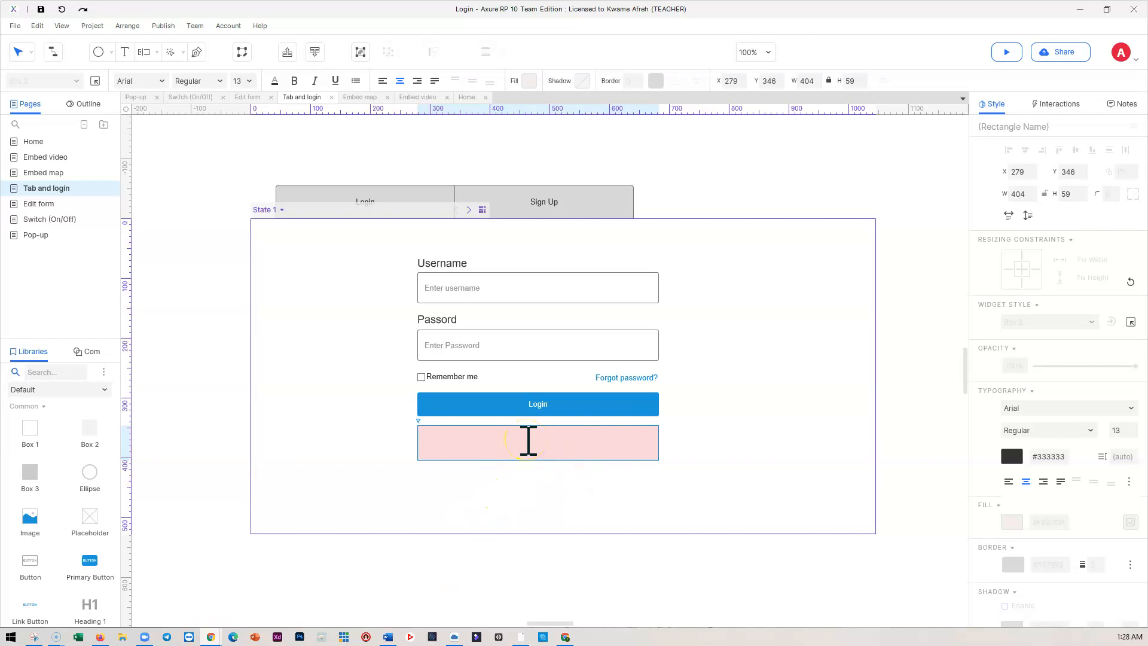
left_click(580, 472)
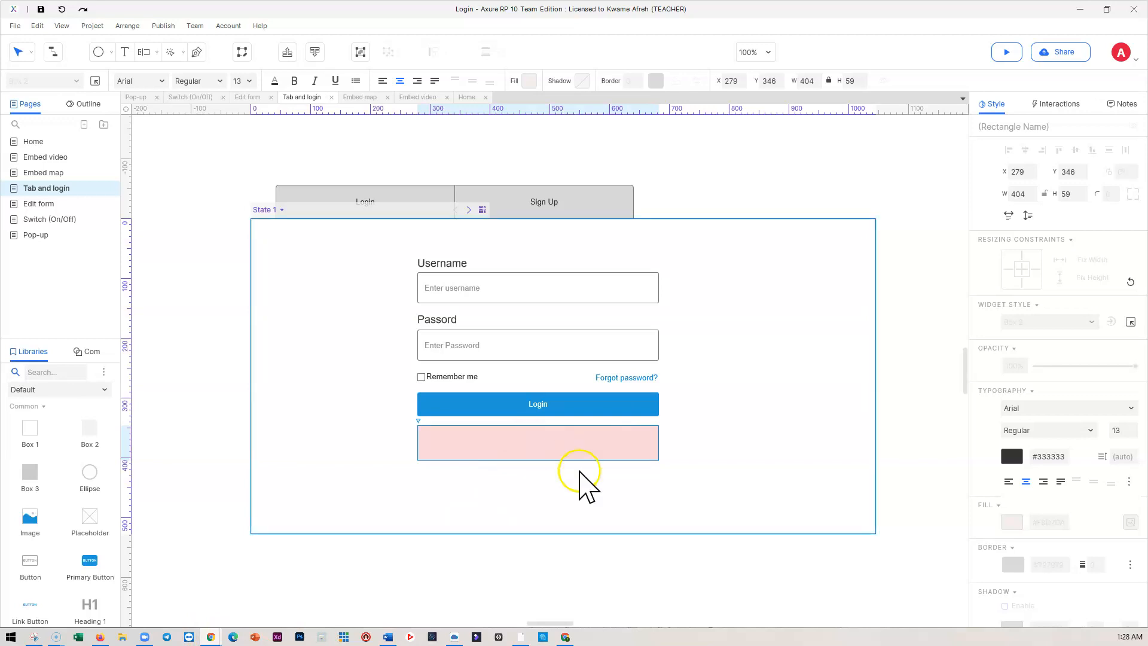
double_click(551, 444)
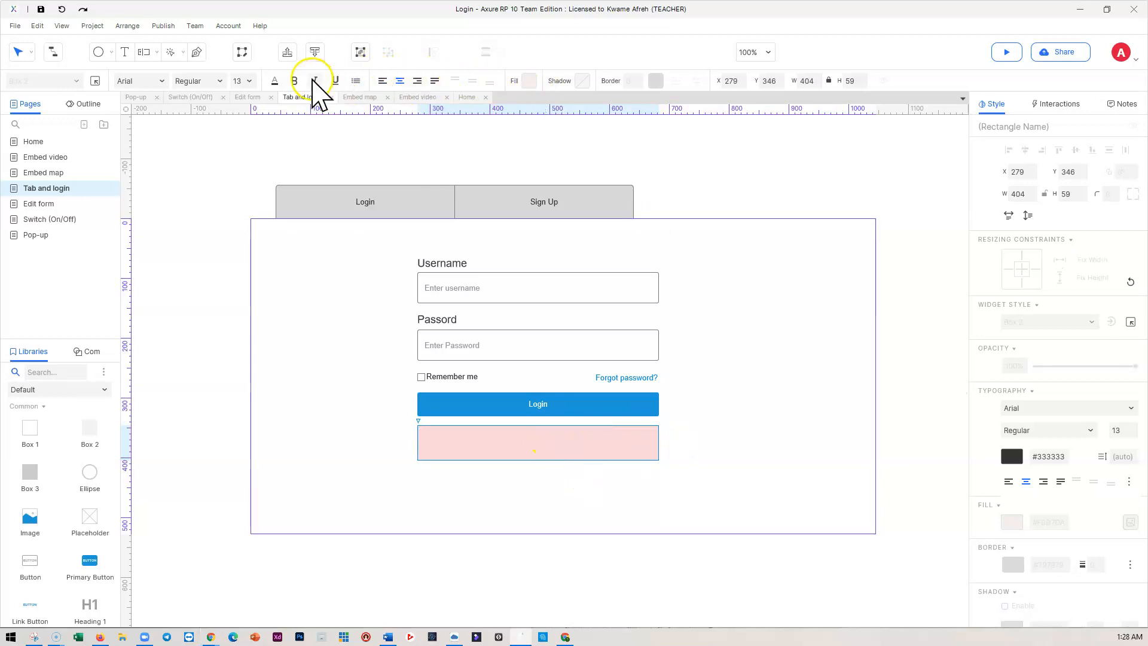
left_click(274, 81)
left_click(391, 315)
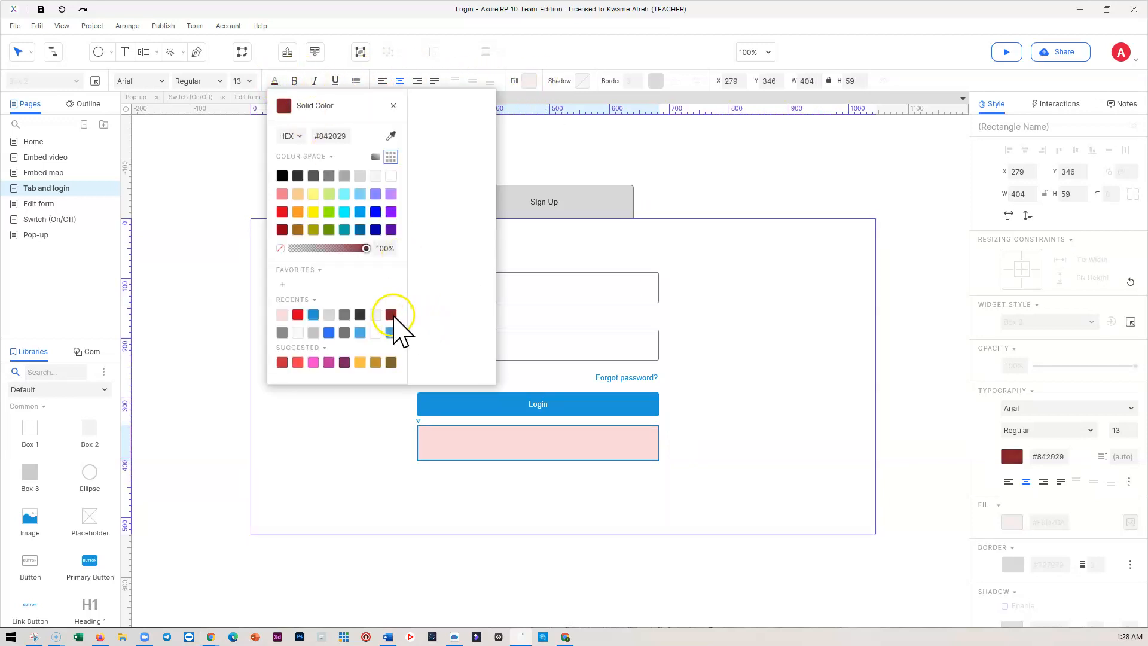
left_click(761, 351)
Step: Add the text "Either the password or username you entered is wrong!" to the pink box below the Login button
double_click(543, 436)
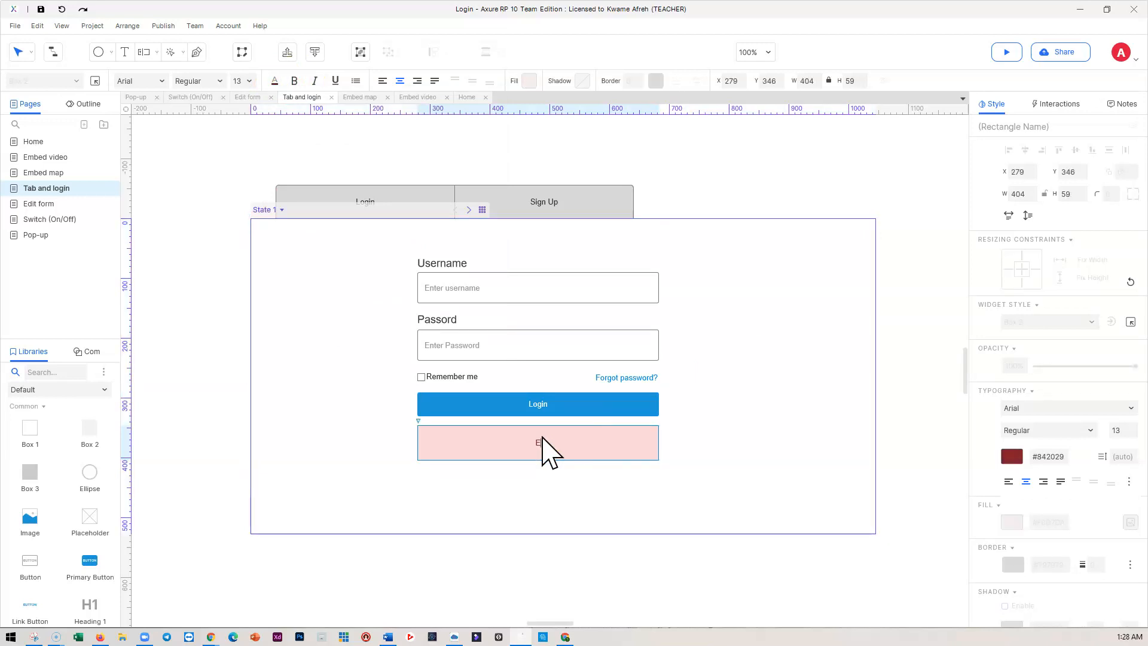
type("Either the password or username you entered is wrong")
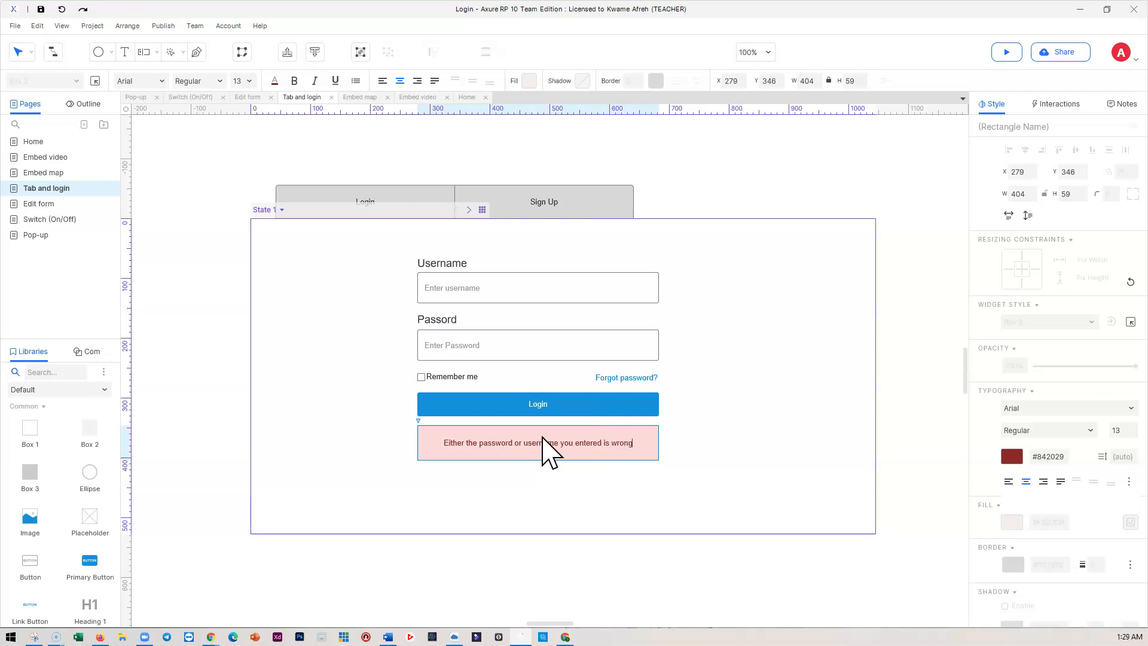
type("!")
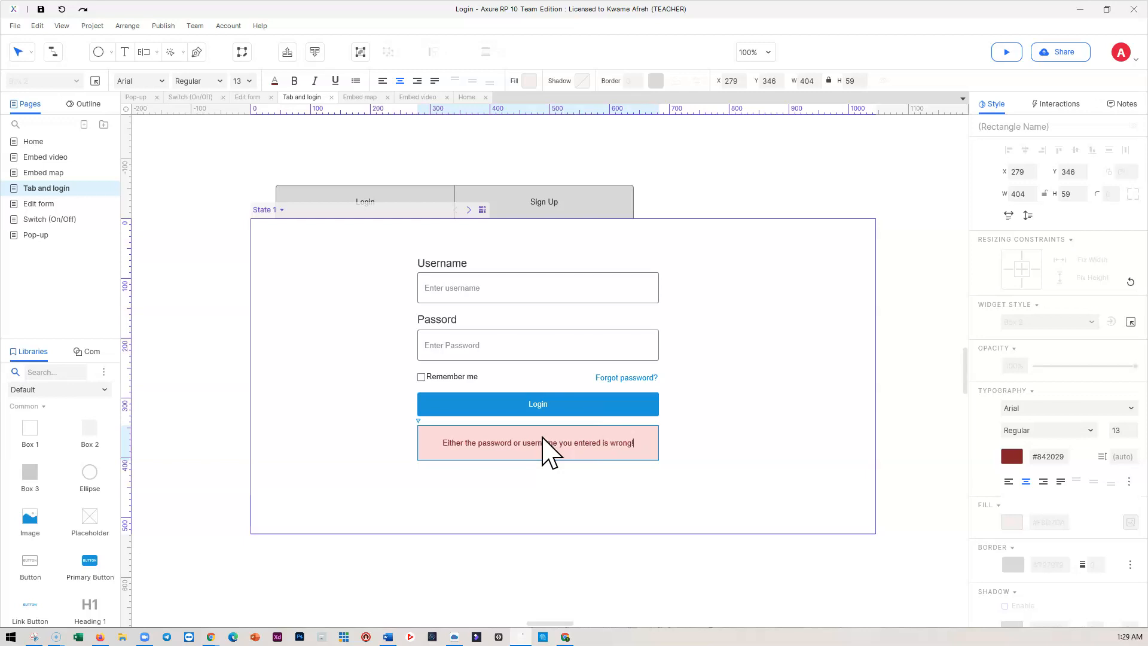
left_click(797, 417)
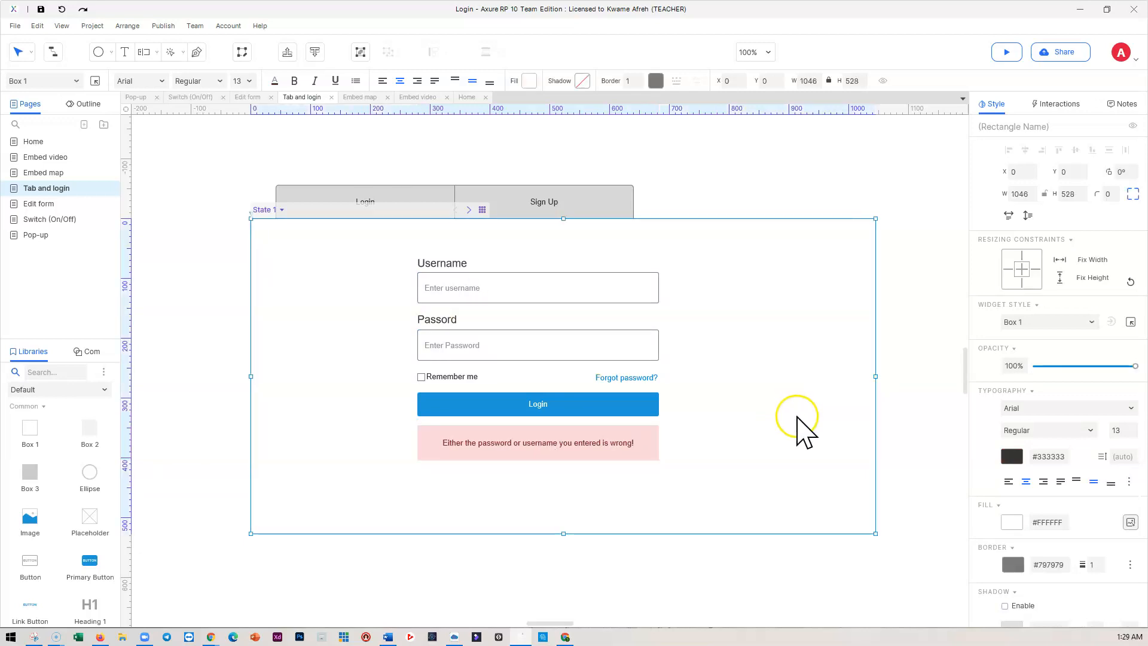
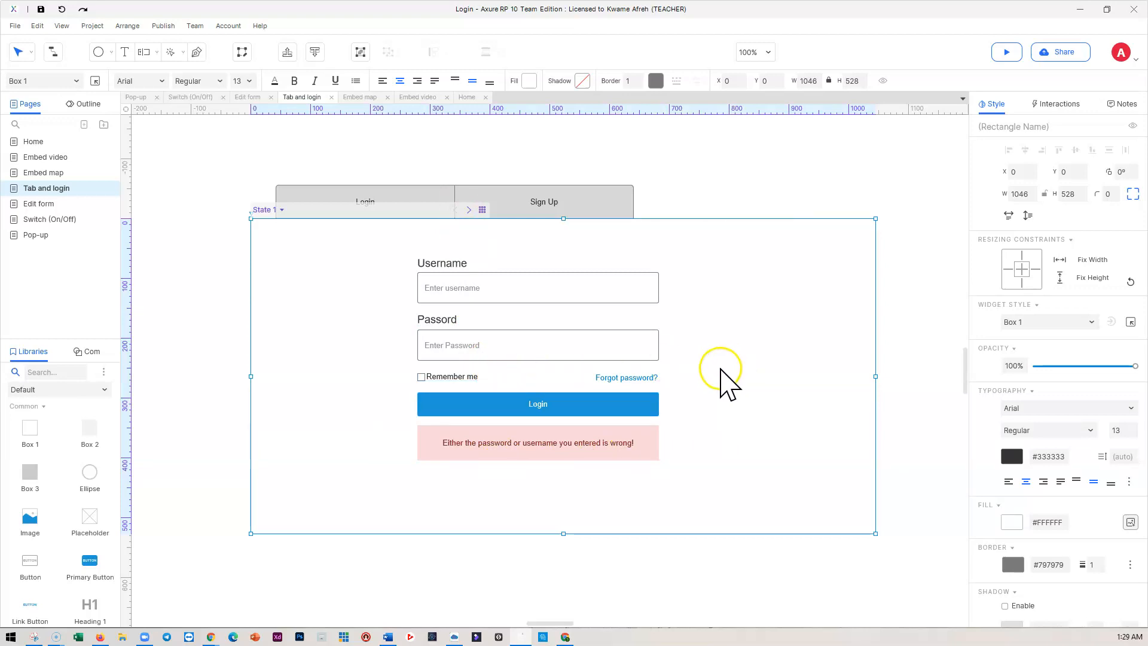
Step: Name the pink message box "error"
left_click(533, 437)
left_click(1018, 126)
type("error")
key("Return")
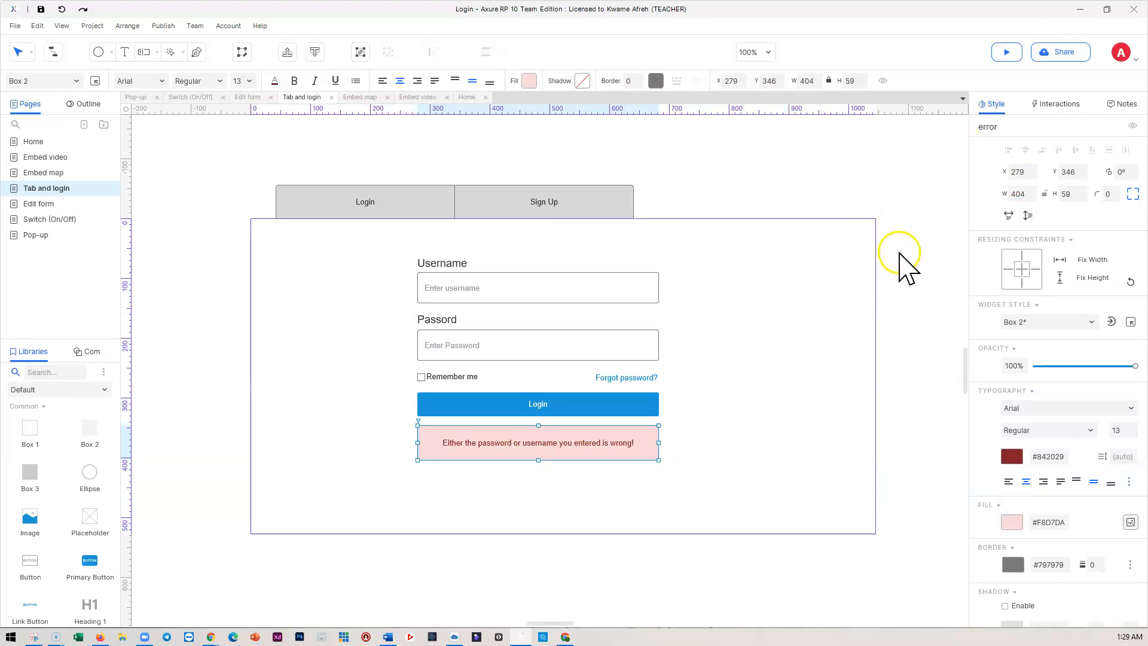
Step: Set the error message box to hidden
left_click(559, 435)
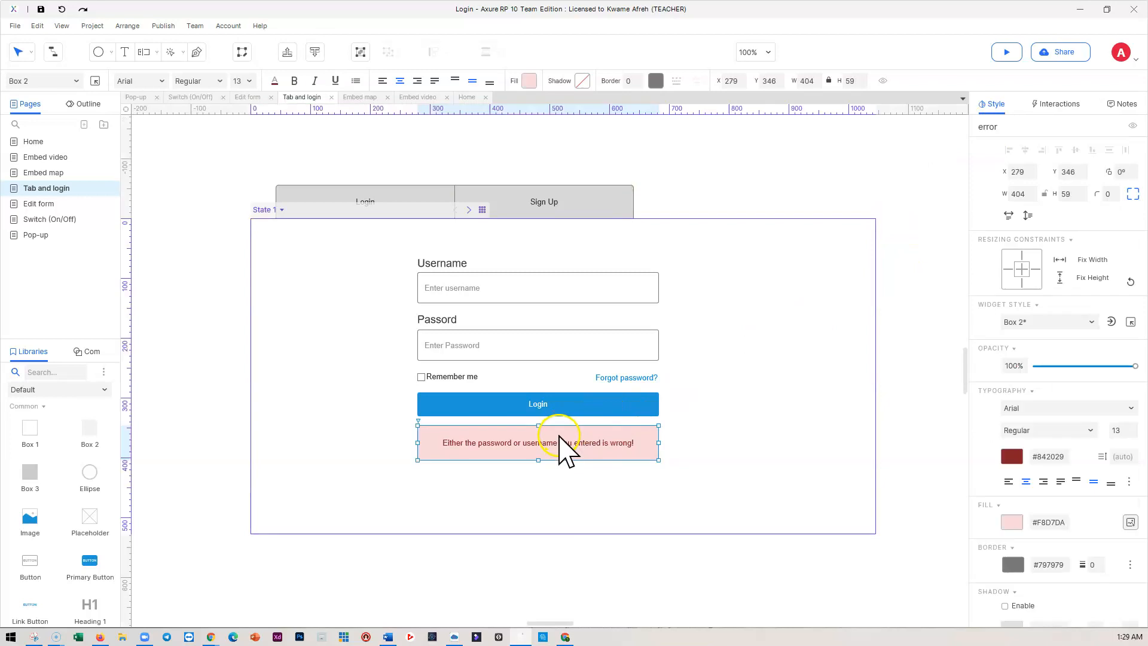
right_click(559, 436)
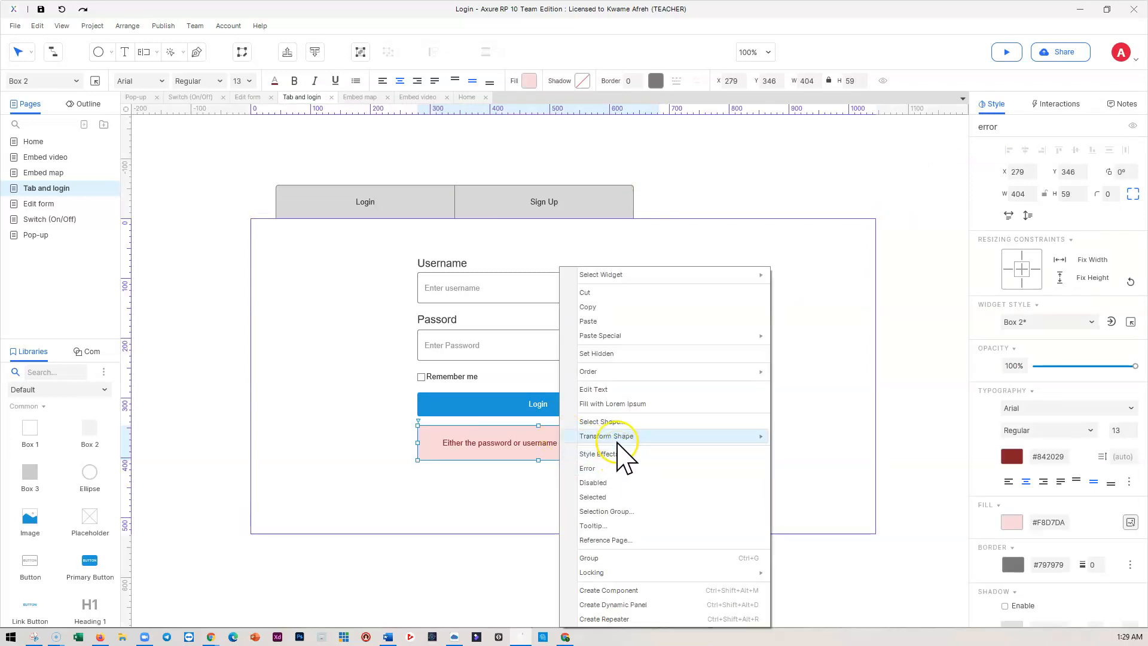
left_click(607, 355)
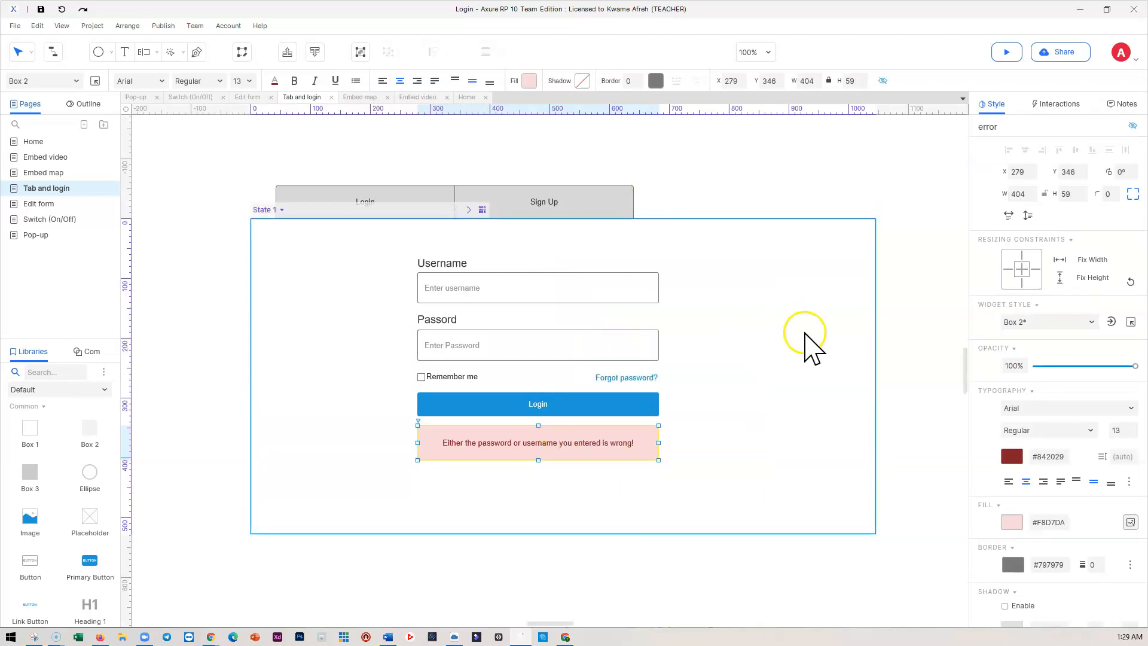
left_click(770, 346)
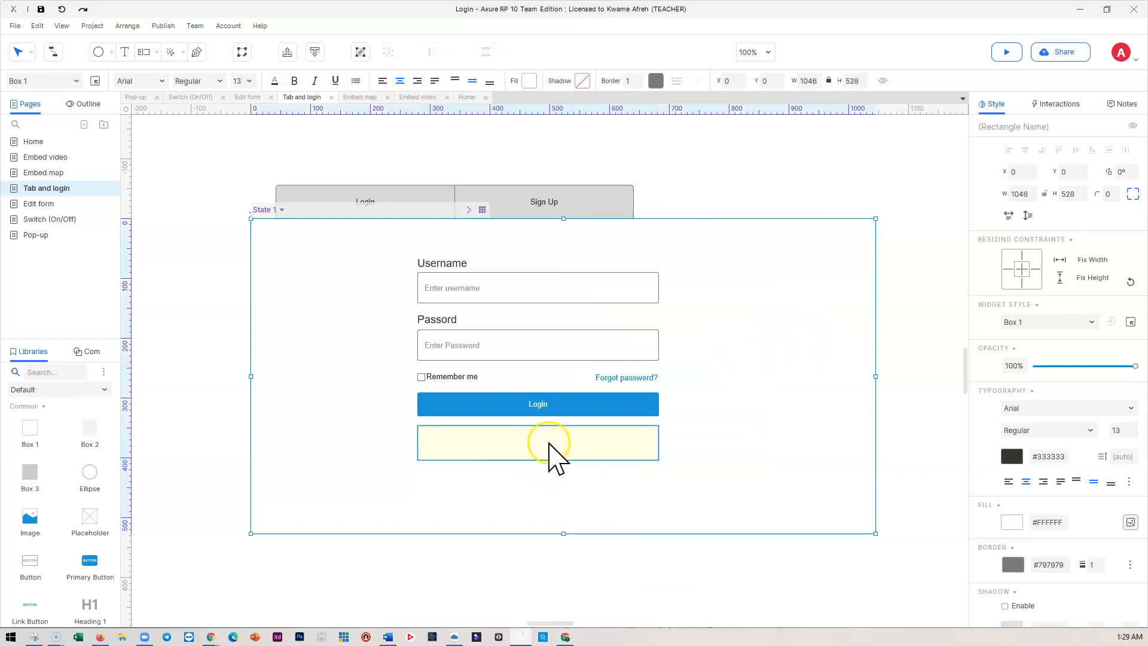
Step: Name the blue Login button below the password field "login"
left_click(553, 405)
left_click(1019, 128)
type("login")
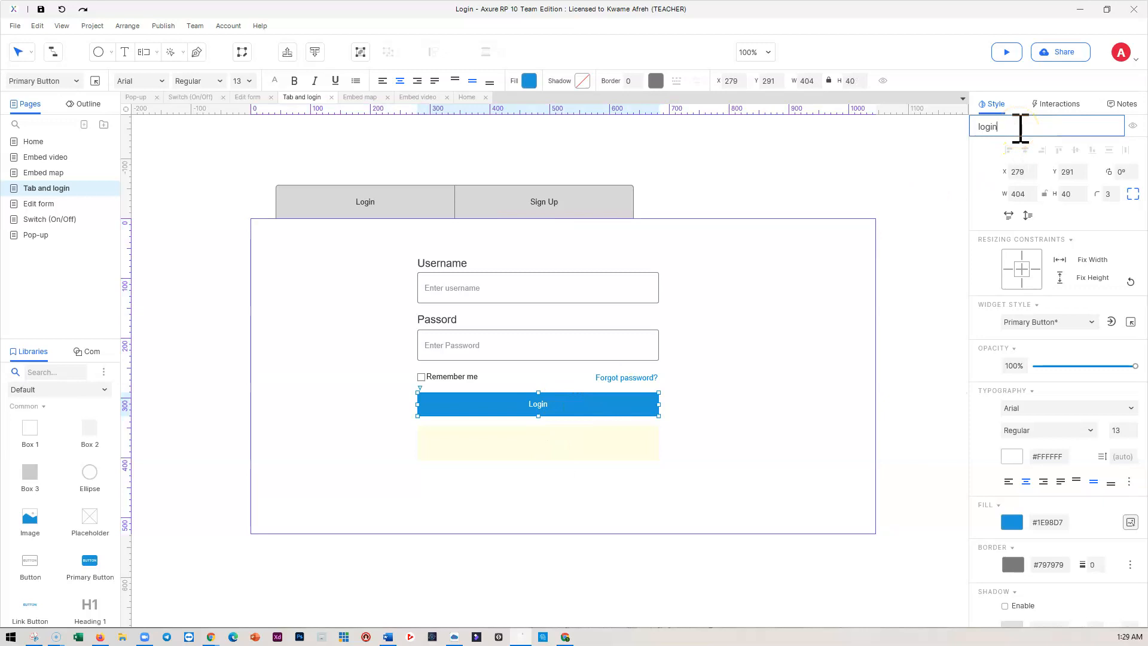
left_click(778, 323)
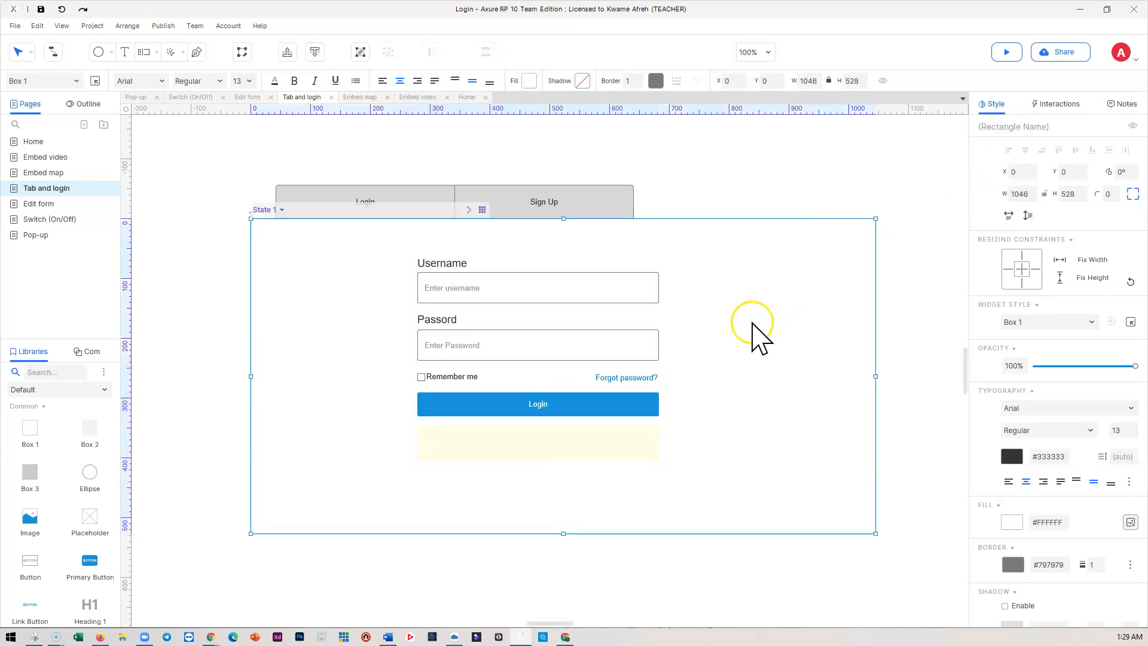
left_click(518, 290)
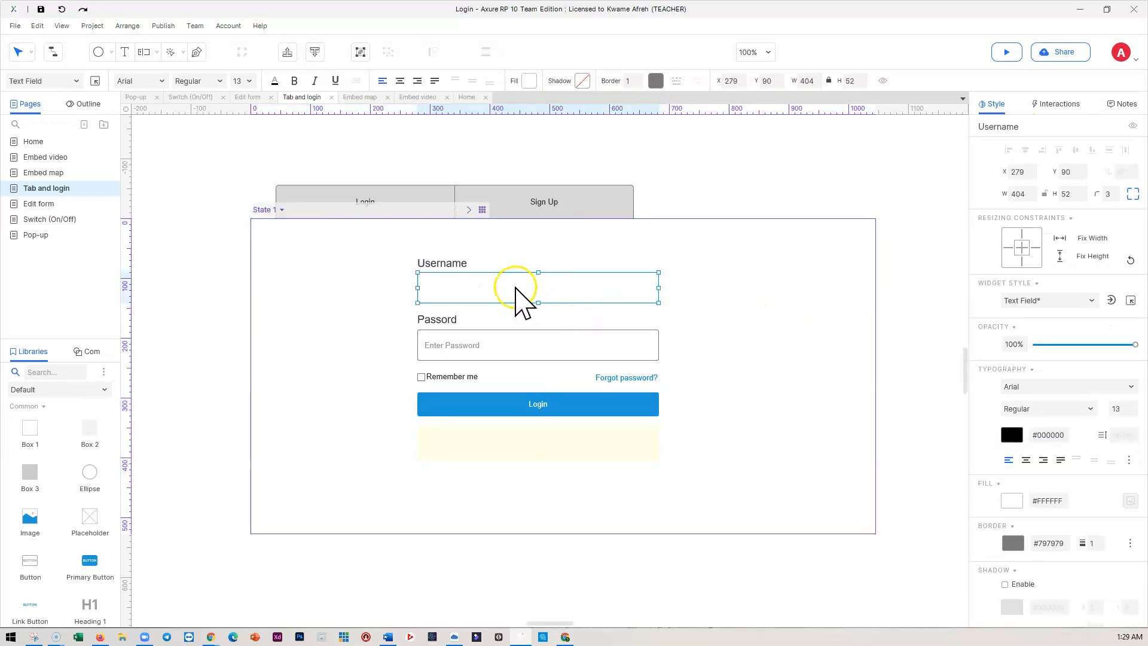
left_click(512, 346)
left_click(751, 319)
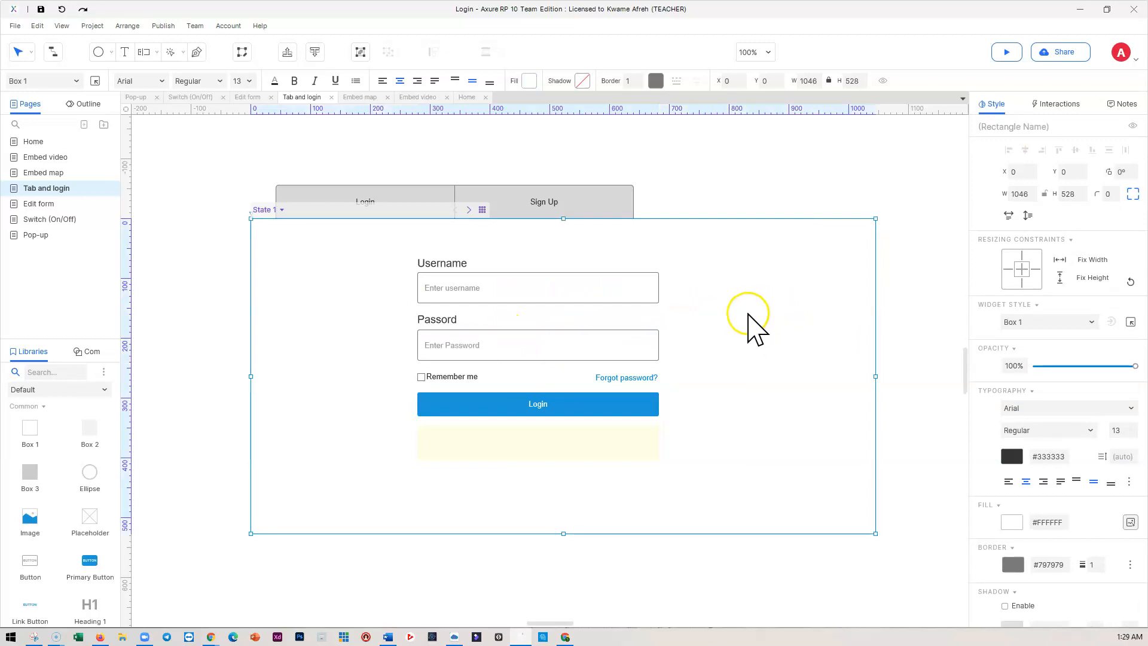
Step: Add a Click or Tap interaction to the blue Login button and start adding conditions for it
left_click(581, 404)
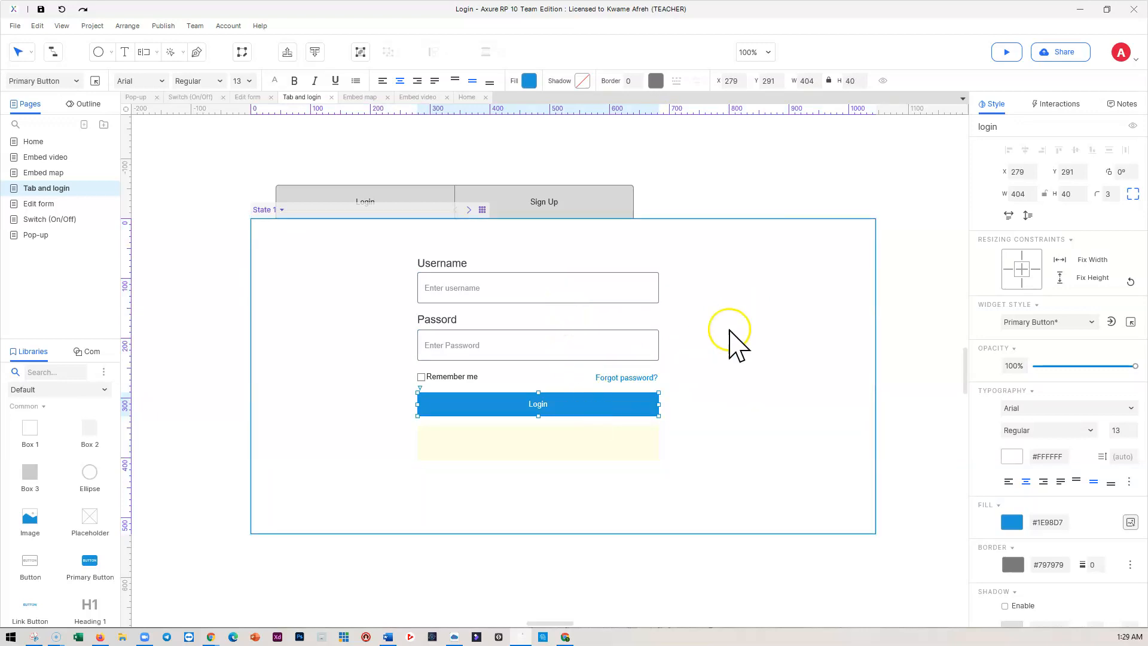
left_click(1076, 111)
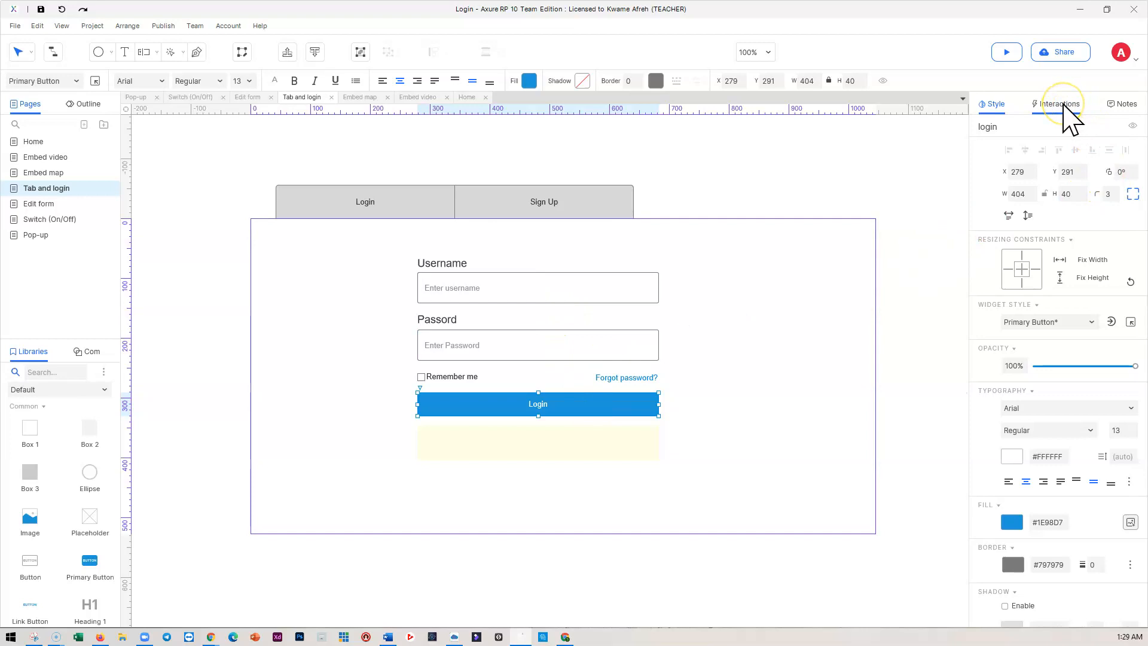
left_click(1063, 106)
left_click(1063, 168)
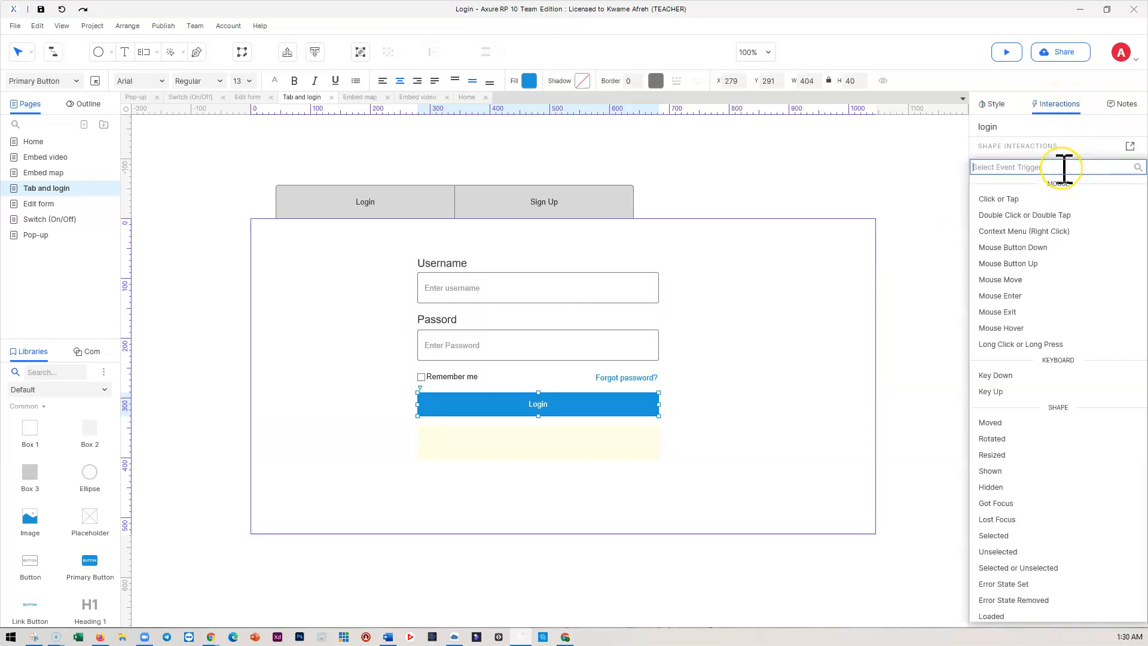
left_click(1000, 200)
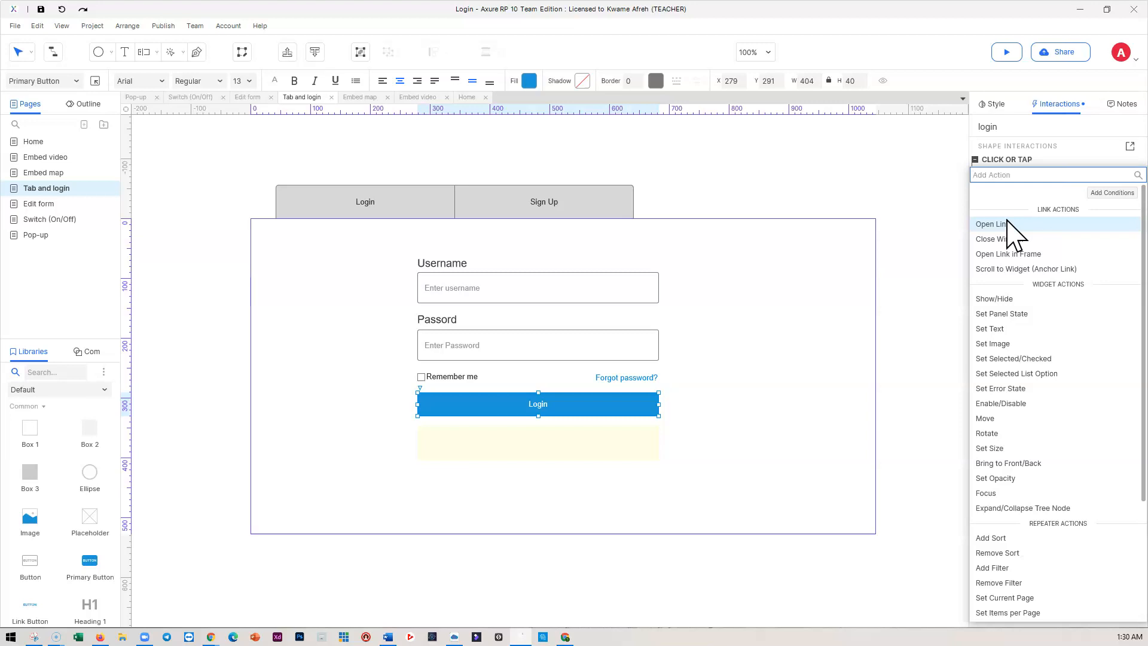
left_click(1111, 192)
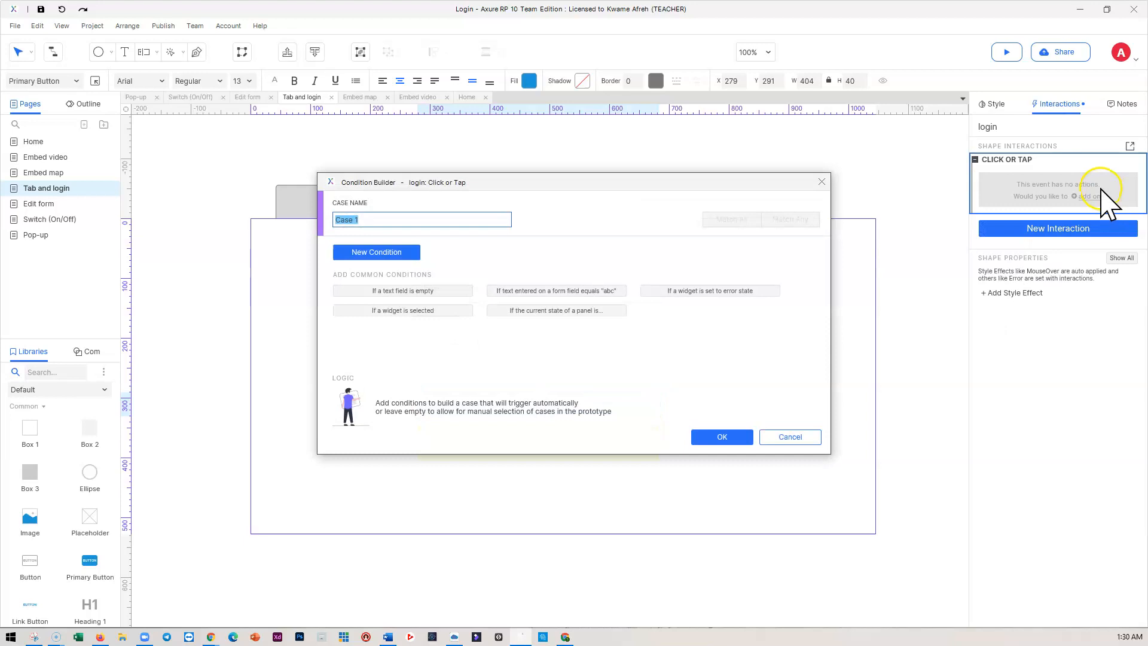
Step: Name the condition case "Case 1: login successful", keeping the form visible beside the Condition Builder
left_click_drag(607, 185, 859, 129)
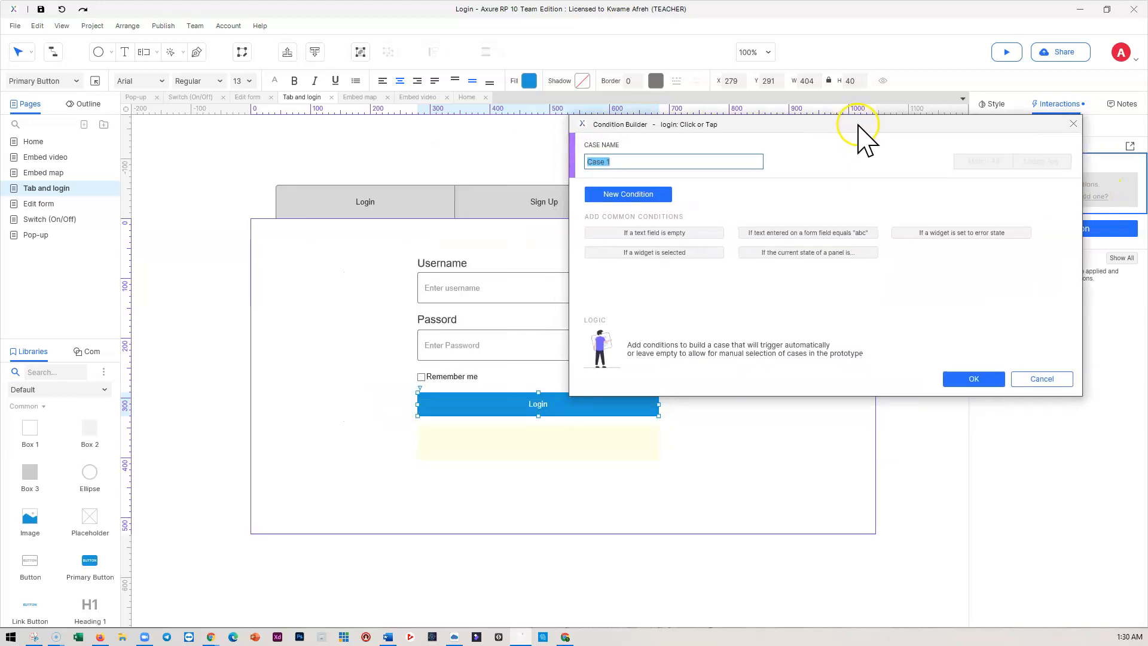
left_click(638, 163)
type(": login successfu")
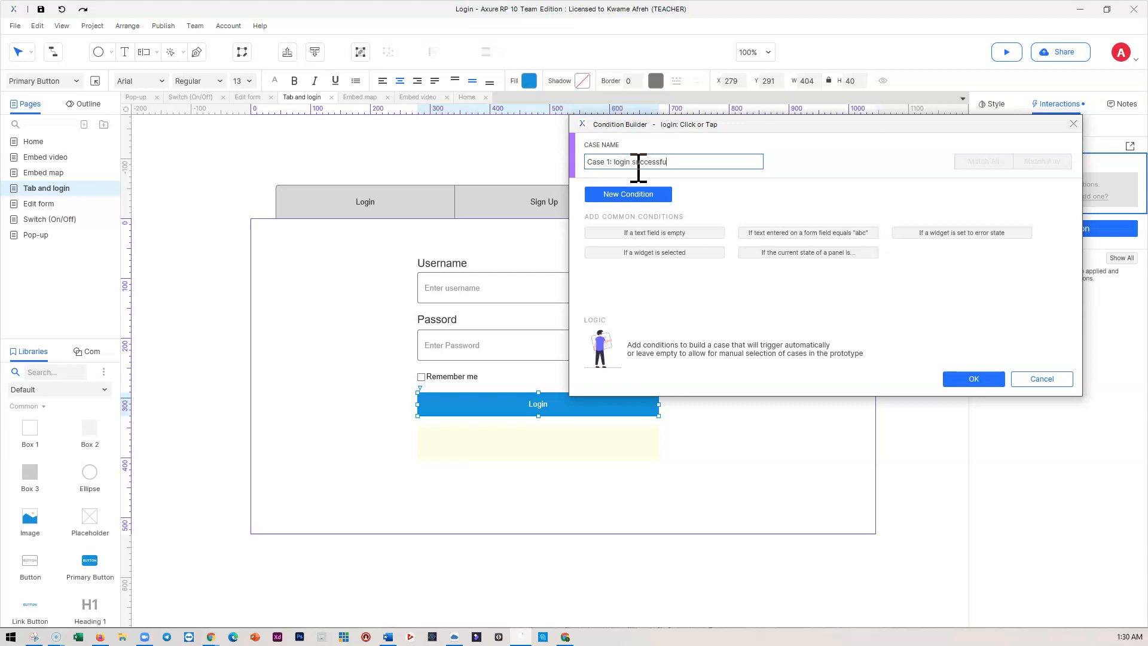
left_click(670, 163)
Step: Add a condition that the text on the Username text field equals the sample user's e-mail address
left_click(629, 195)
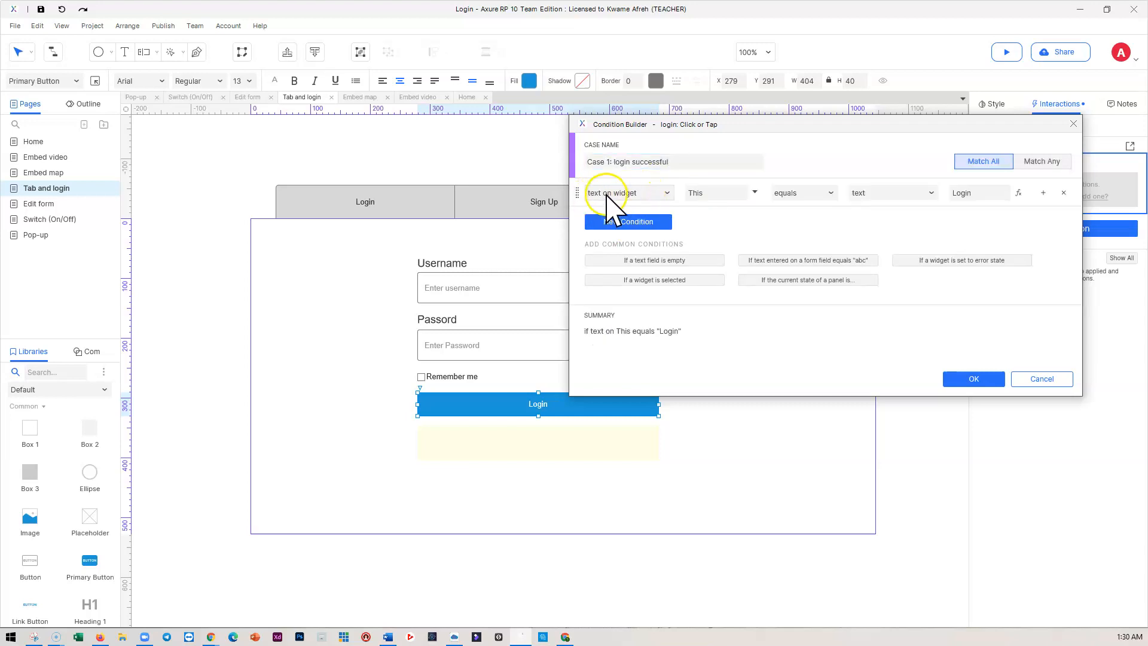
left_click(609, 193)
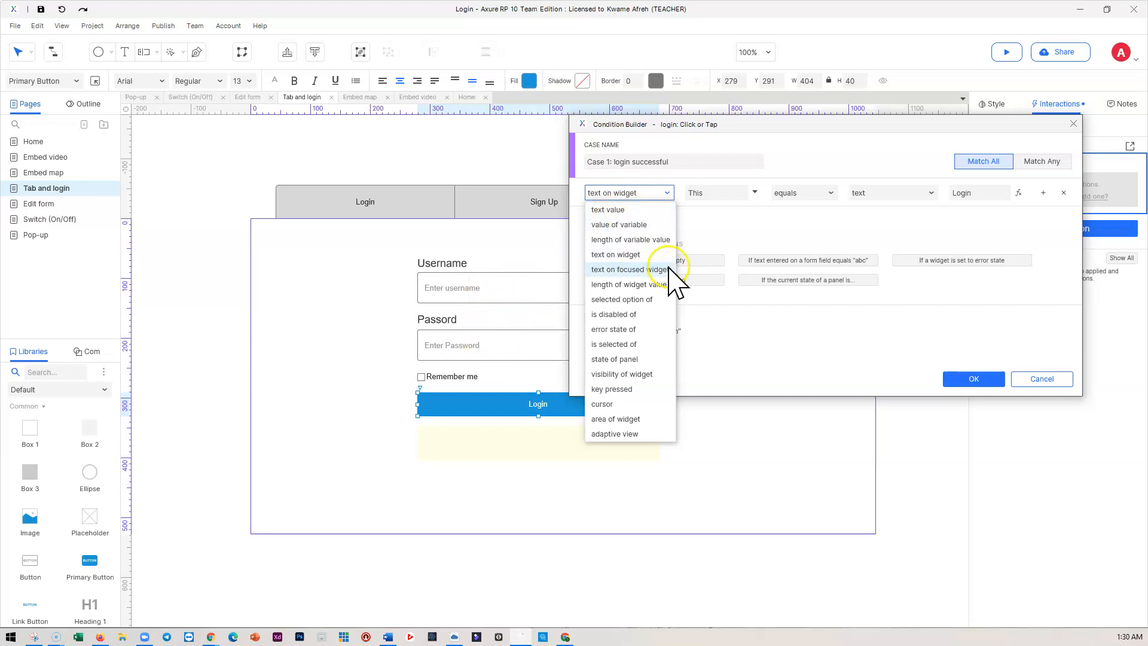
left_click(730, 234)
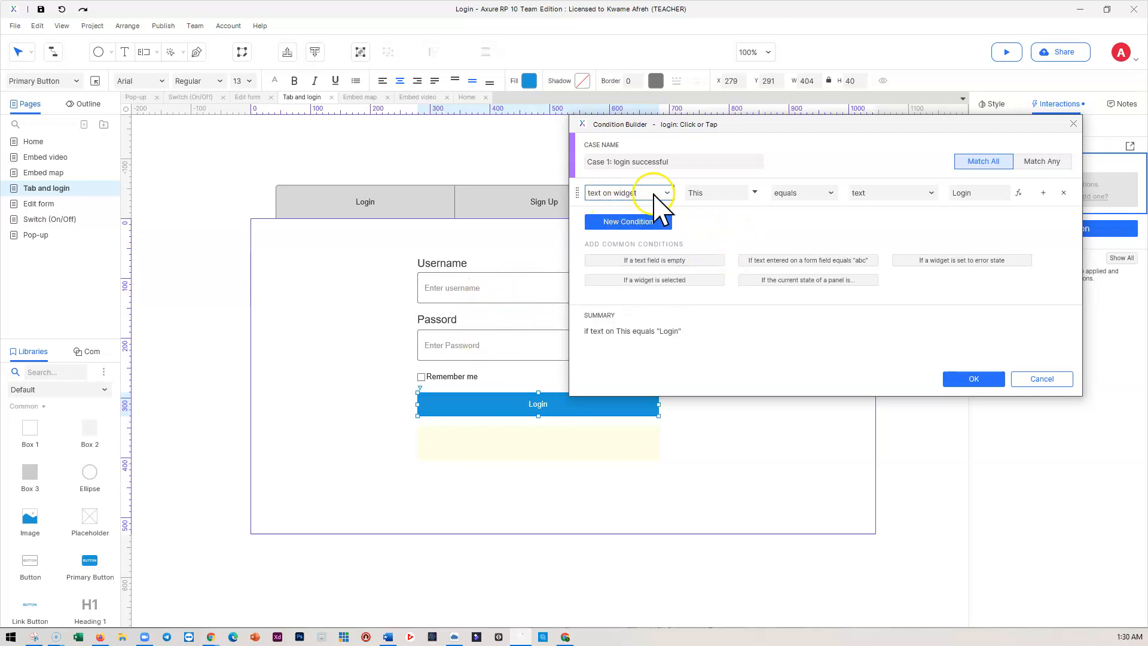
left_click(706, 192)
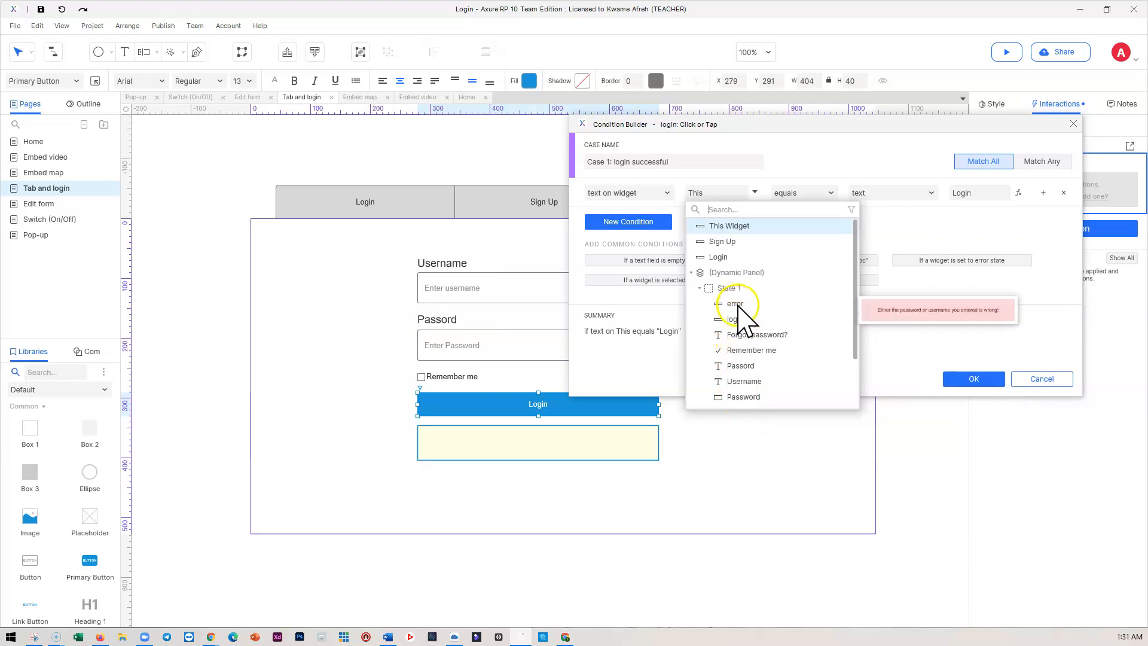
scroll(741, 311, "down", 2)
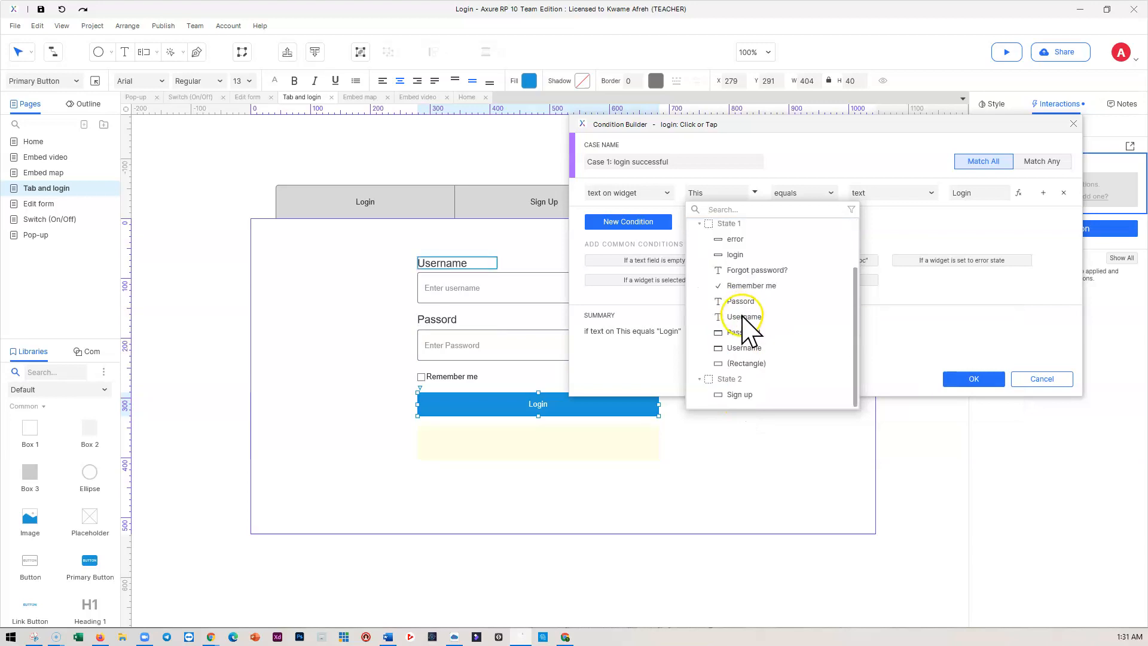
left_click(743, 348)
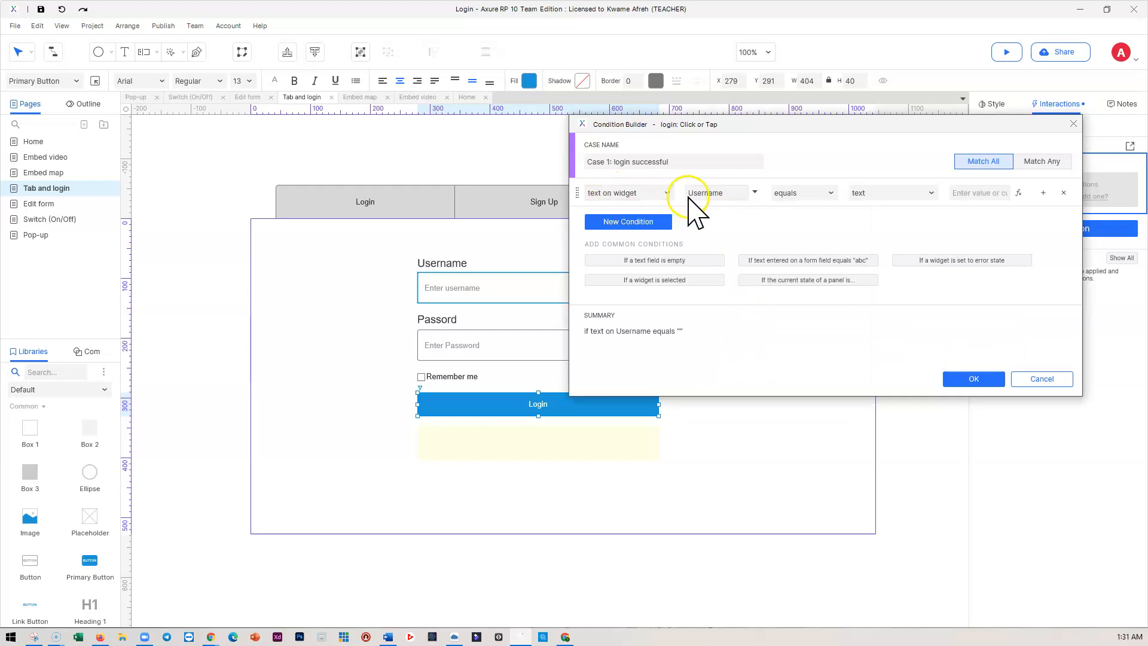
left_click(965, 193)
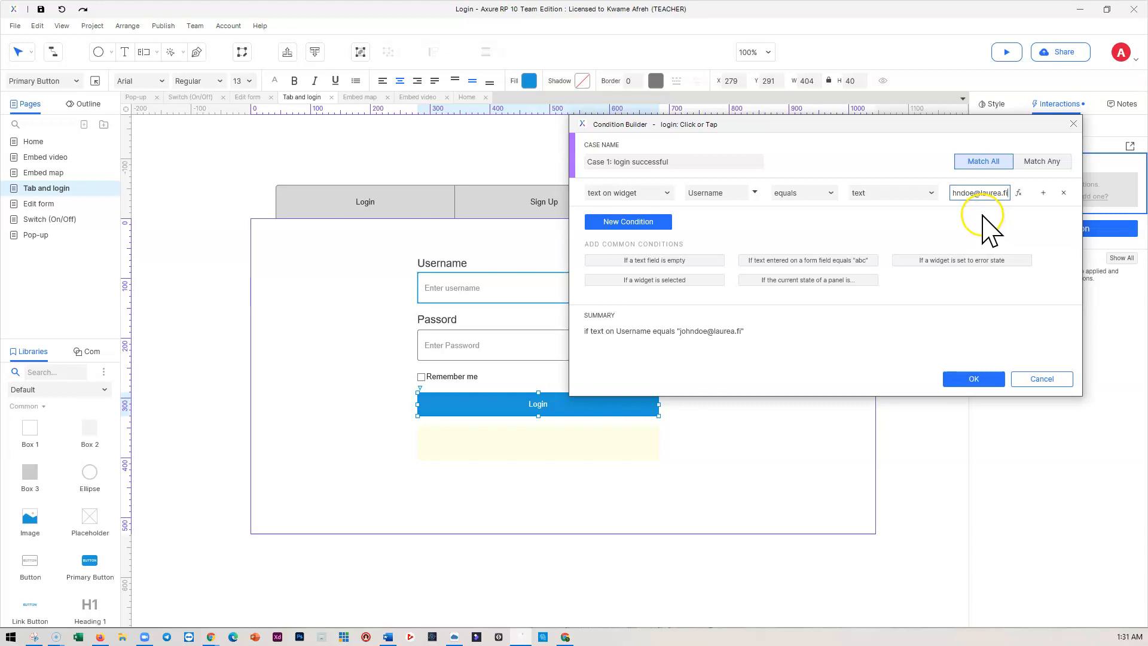
Step: Add a second condition that the text on the Password text field equals the sample account password
left_click(662, 223)
left_click(621, 223)
left_click(691, 221)
left_click(712, 221)
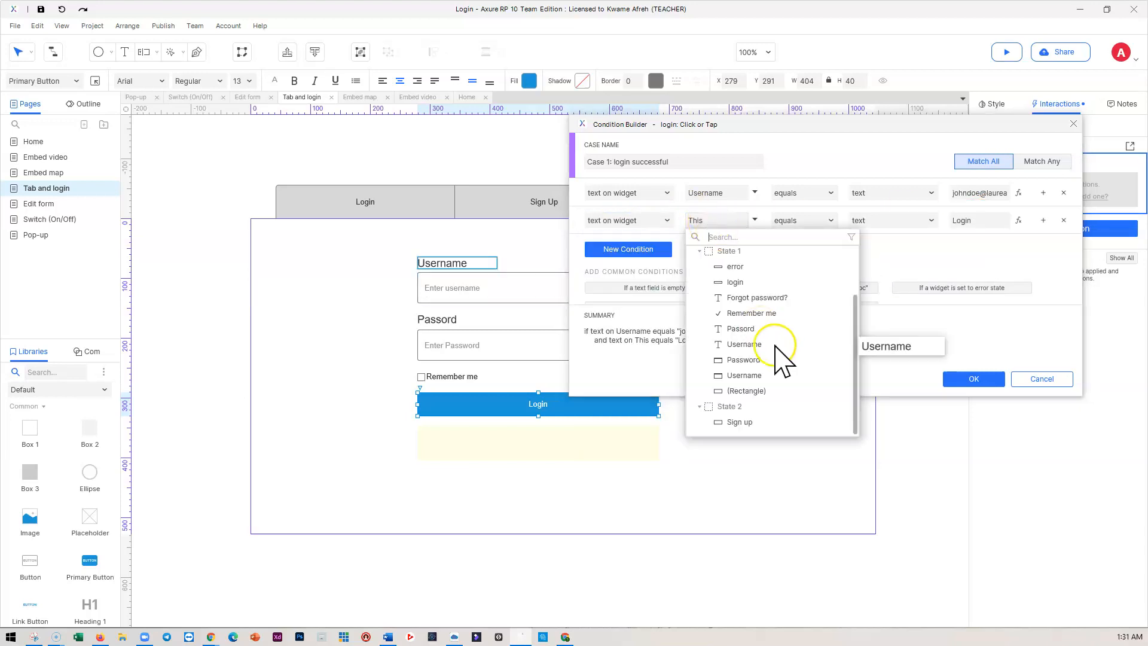
left_click(743, 359)
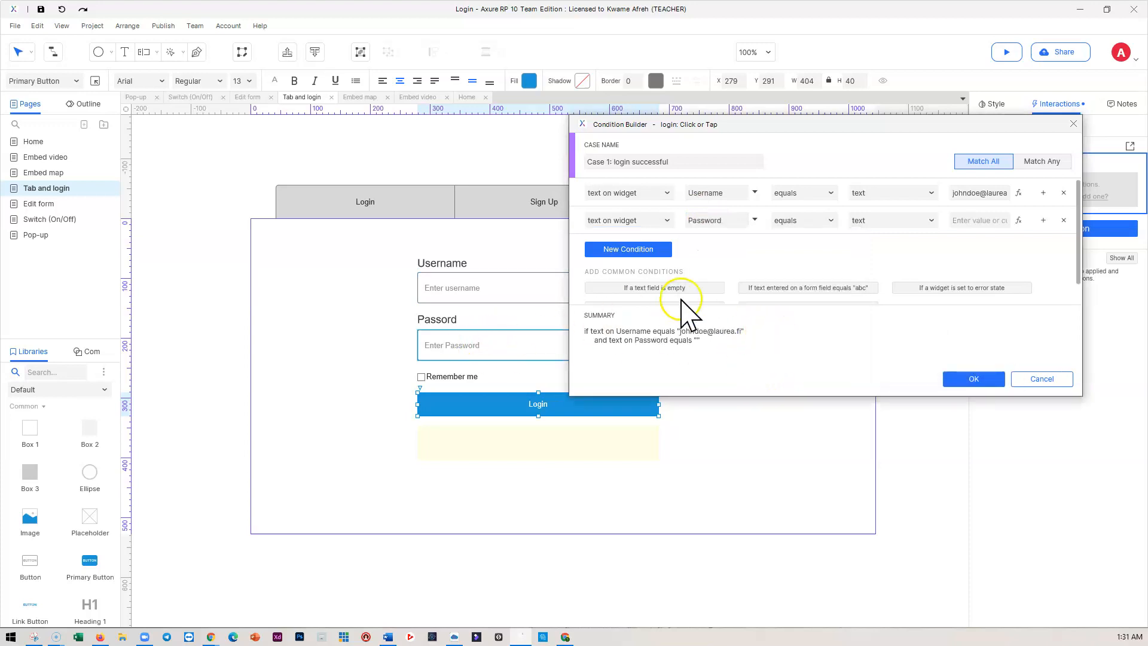
left_click(989, 220)
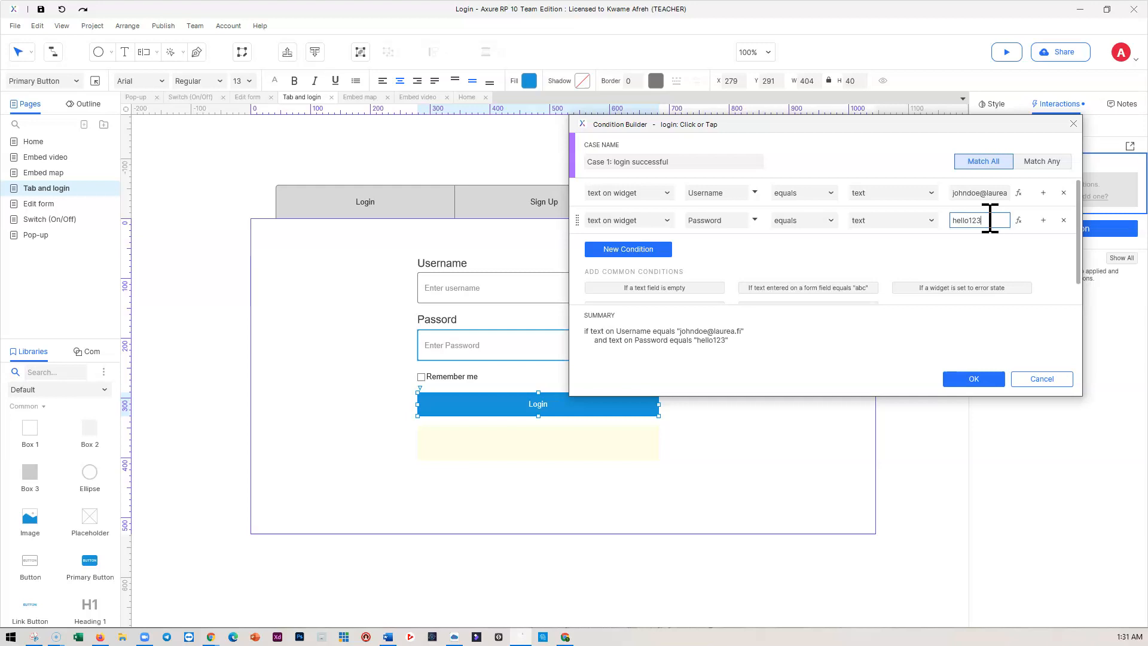
Step: Accept the conditions and give the login successful case an Open Link action to the Embed map page
left_click(973, 380)
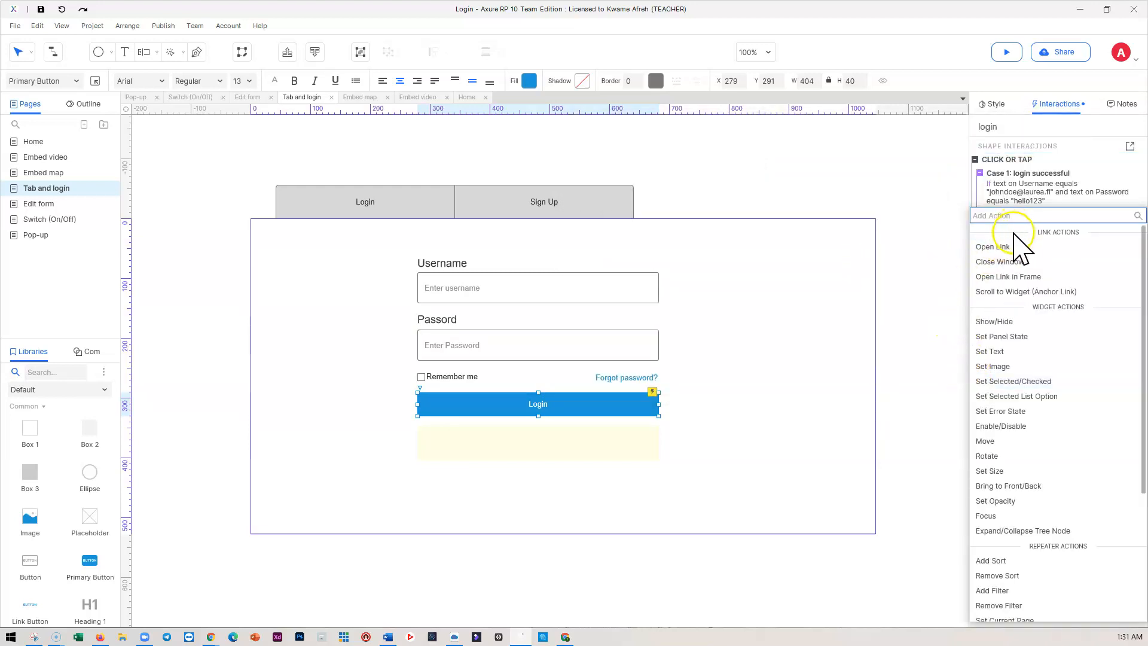
left_click(928, 214)
left_click(993, 215)
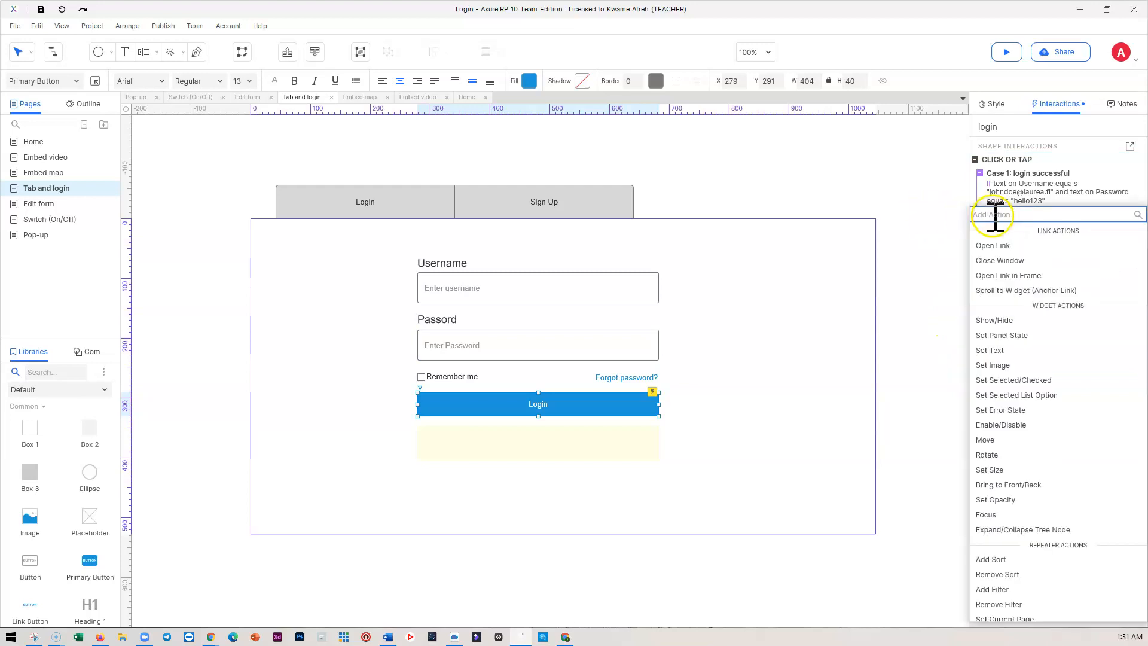
left_click(997, 246)
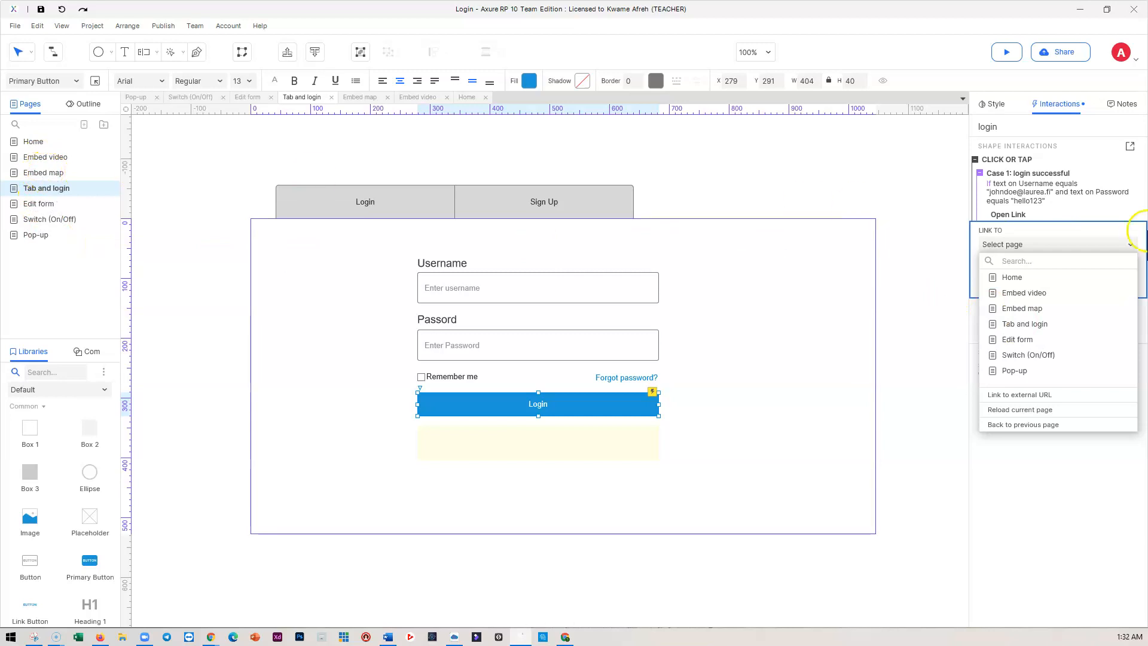
left_click(1025, 309)
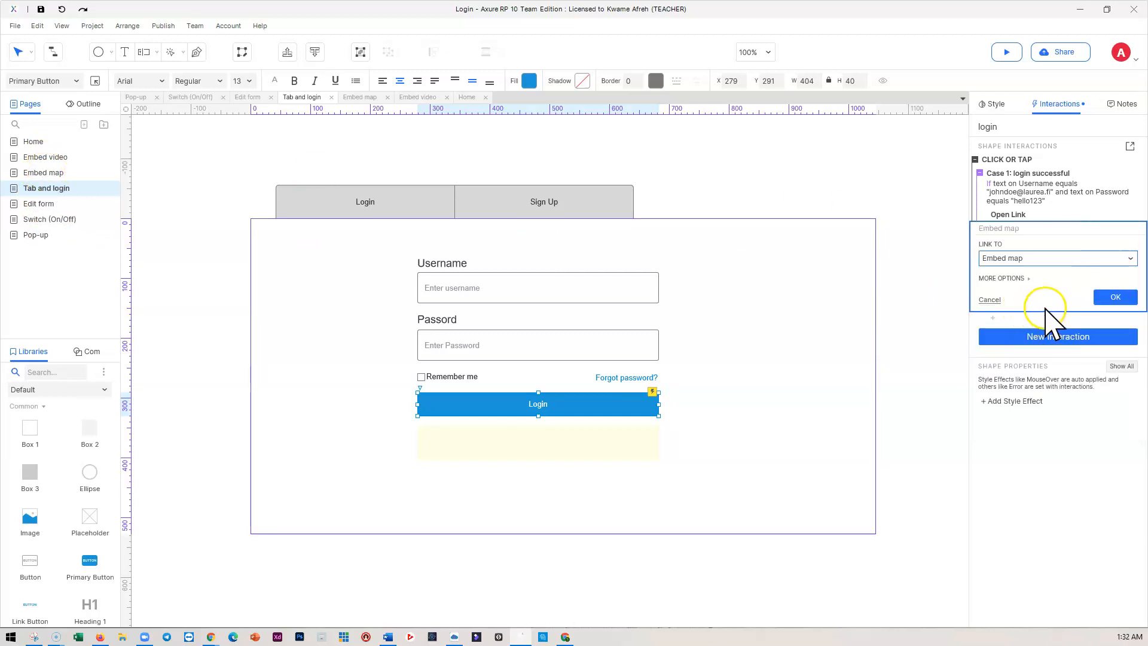
left_click(1116, 297)
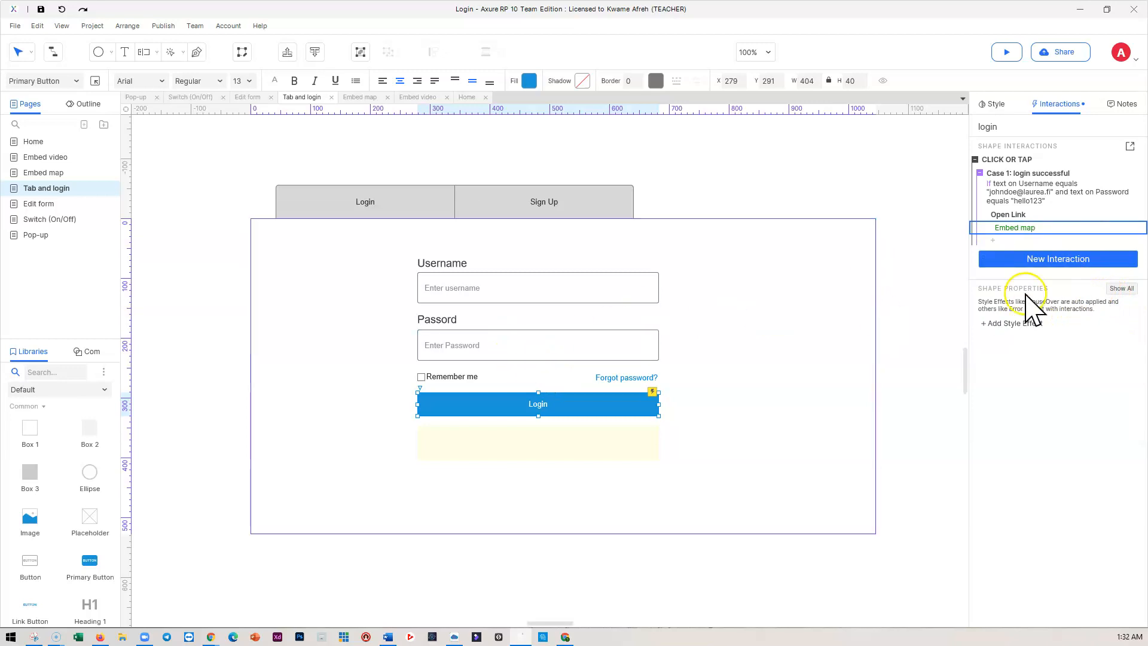
Step: Add another case to the Login button's Click or Tap interaction and name it "Case 1 Login fail"
mouse_move(1118, 159)
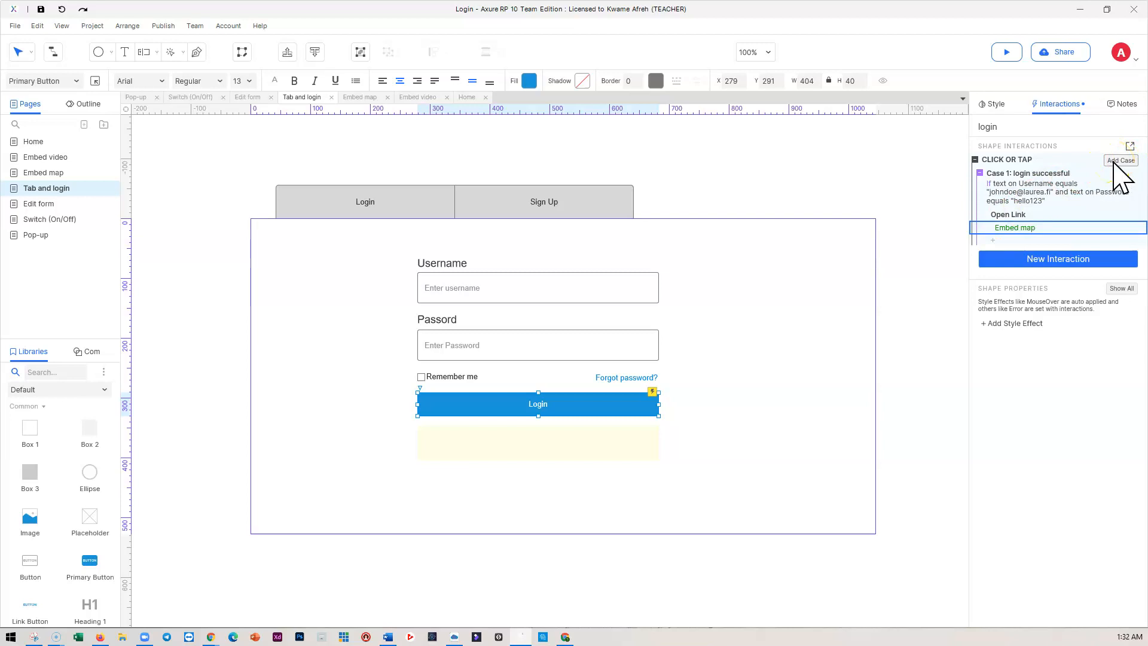
left_click(1116, 161)
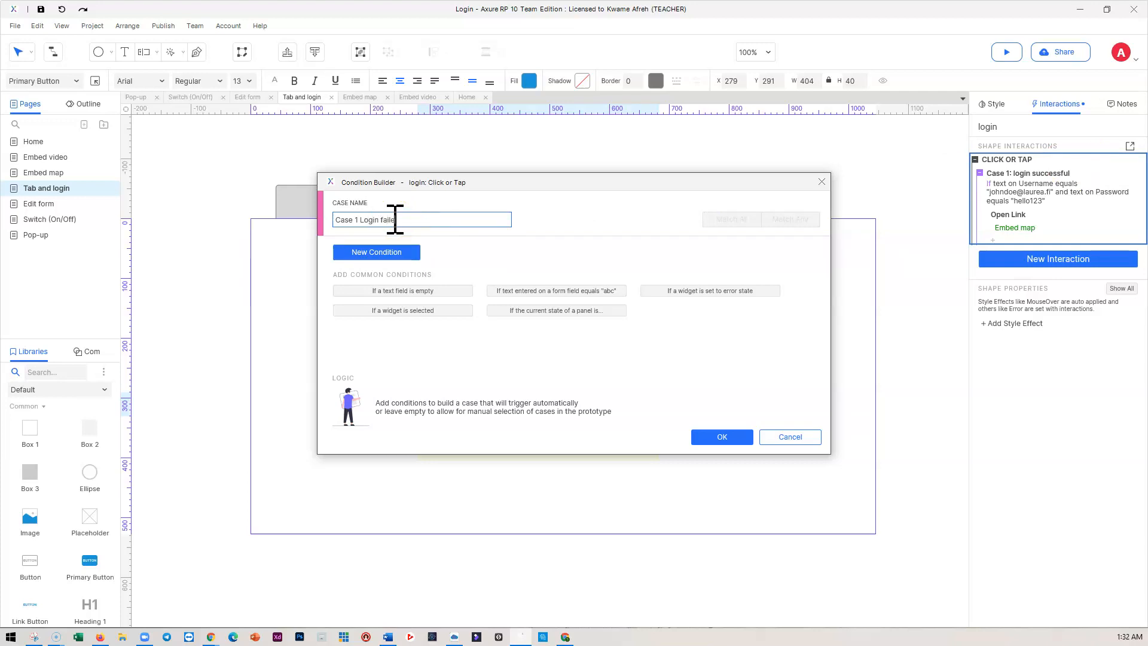
type("Login fail")
Step: Add a condition to the login fail case that checks the text on the Username text field
left_click(392, 252)
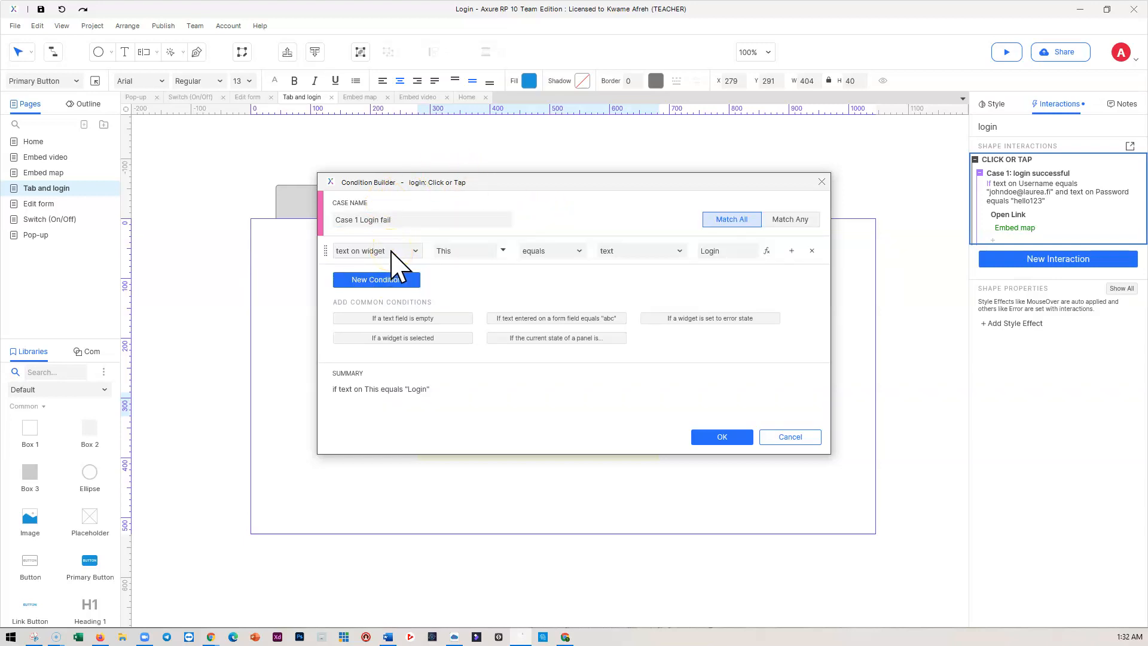
left_click(452, 251)
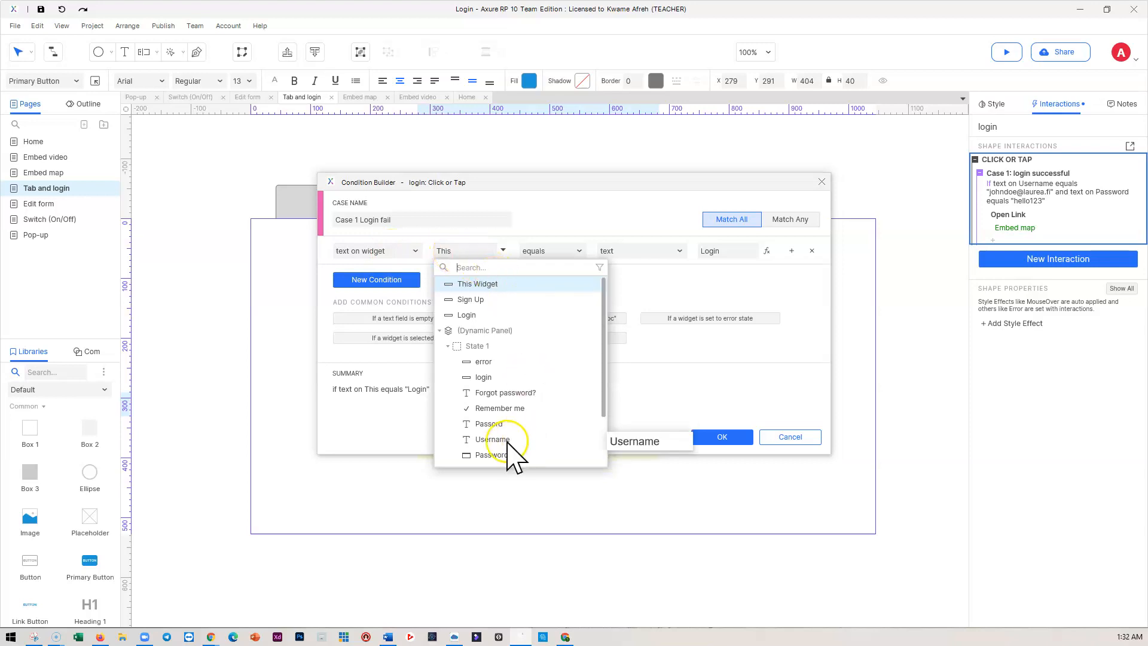
scroll(507, 442, "down", 2)
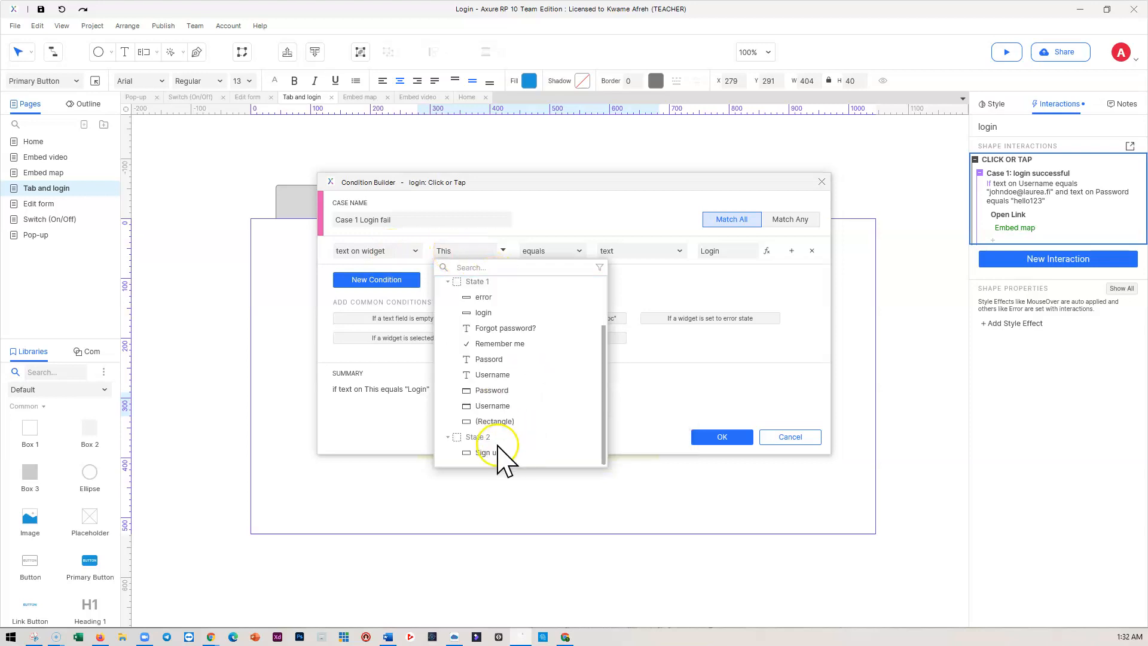
left_click(493, 406)
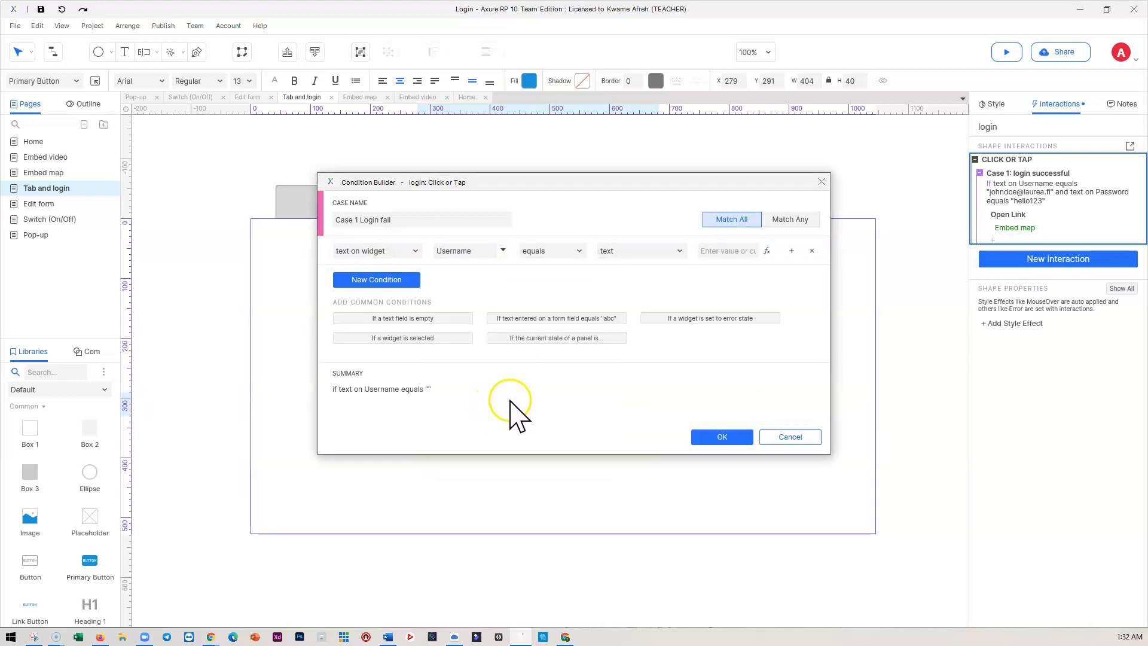
Step: Set the "Case 1 Login fail" condition to text on the Username widget does not equal the account's e-mail address
left_click(566, 252)
left_click(558, 282)
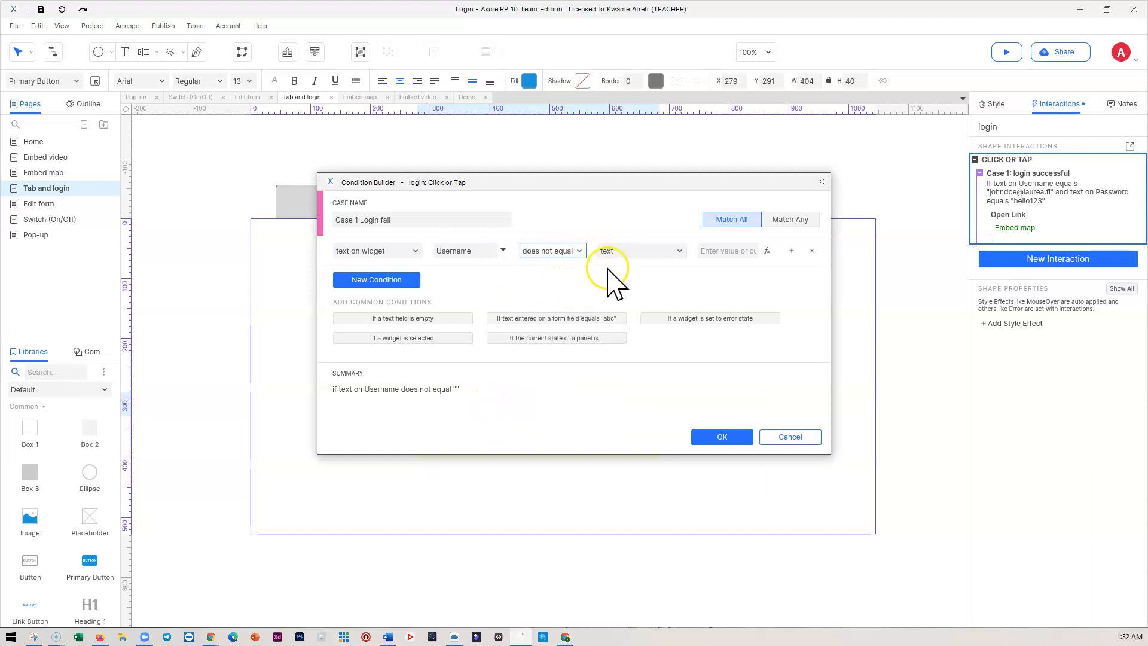
left_click(725, 251)
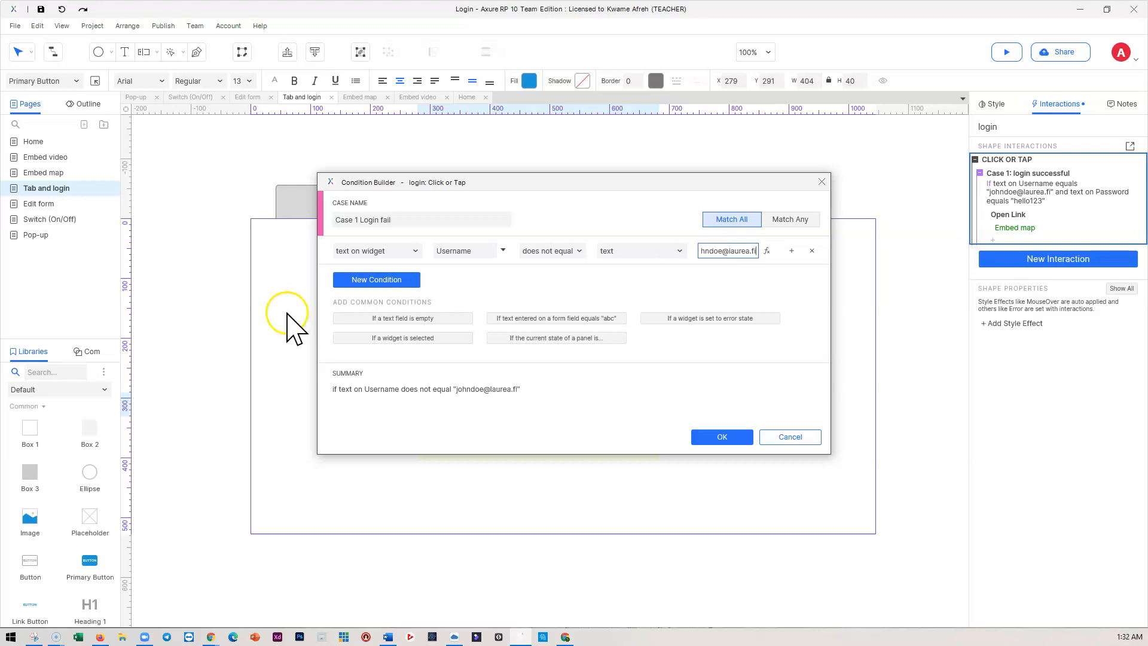
Step: Add a second condition that text on the Password input field does not equal the account password, and accept the case conditions
left_click(342, 281)
left_click(475, 279)
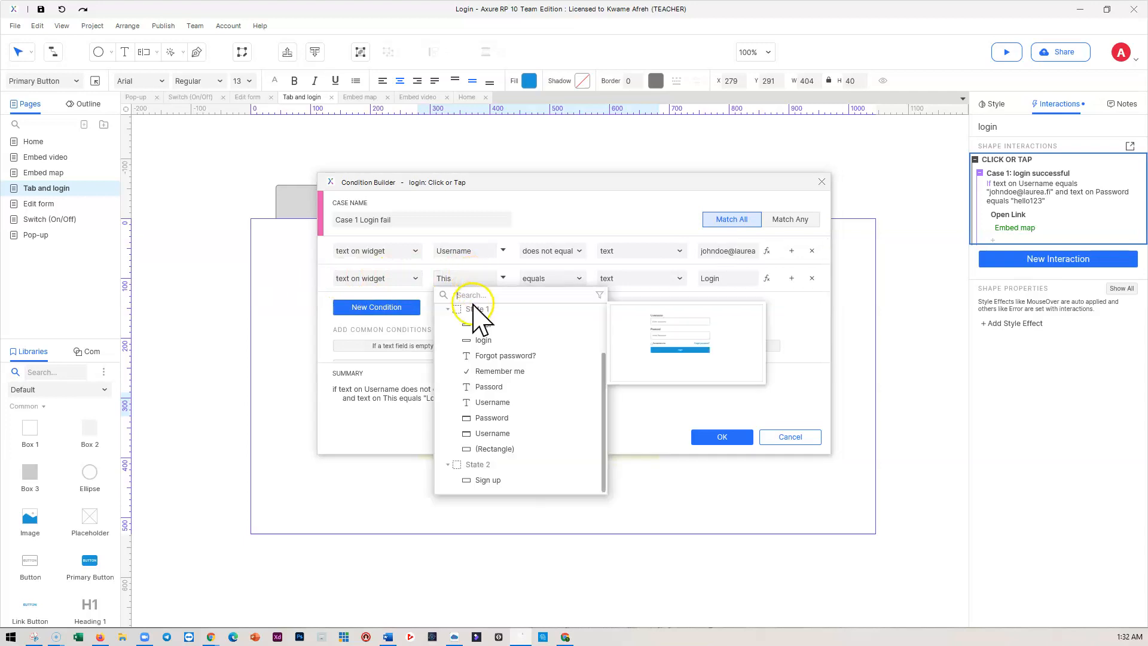
left_click(494, 418)
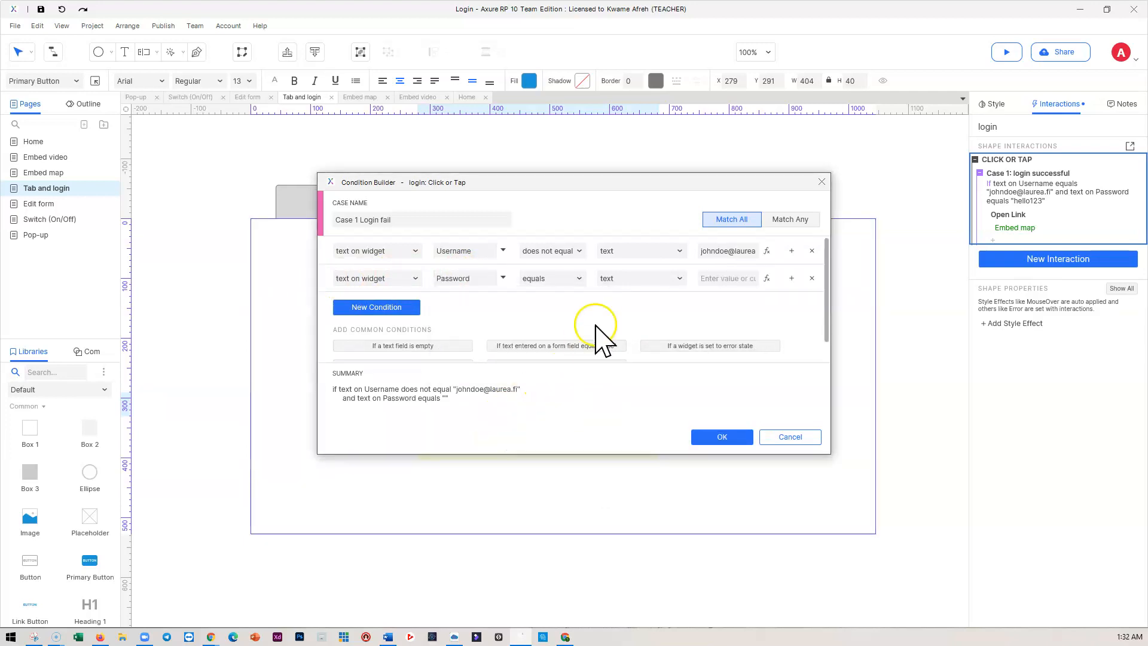
left_click(618, 279)
left_click(547, 284)
left_click(547, 279)
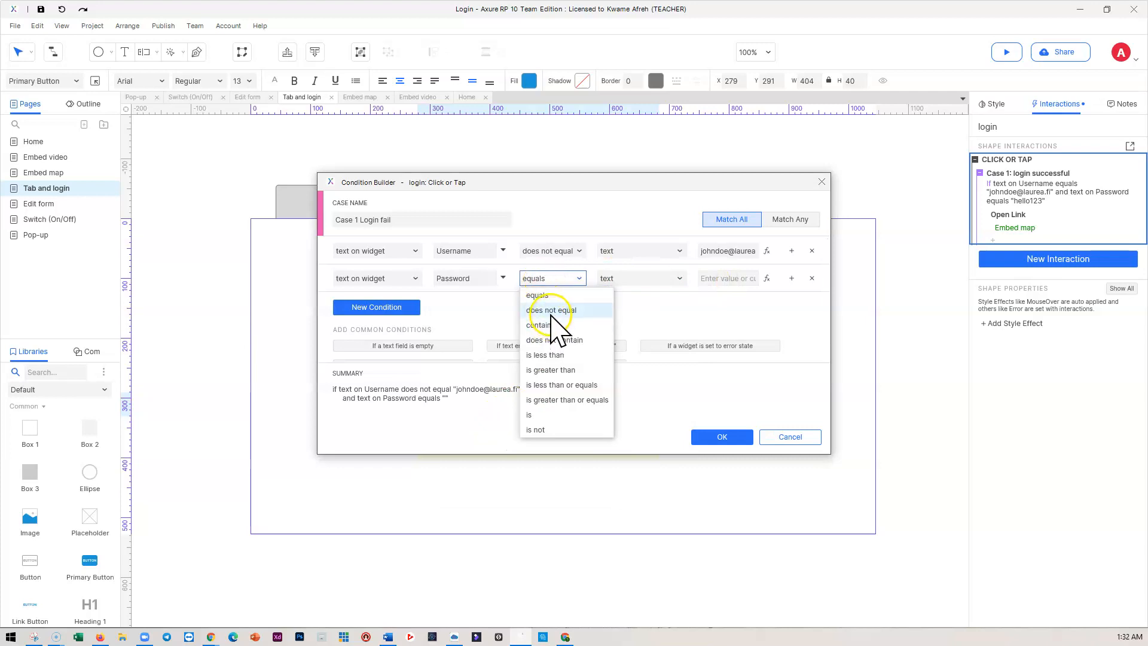
left_click(551, 315)
left_click(718, 279)
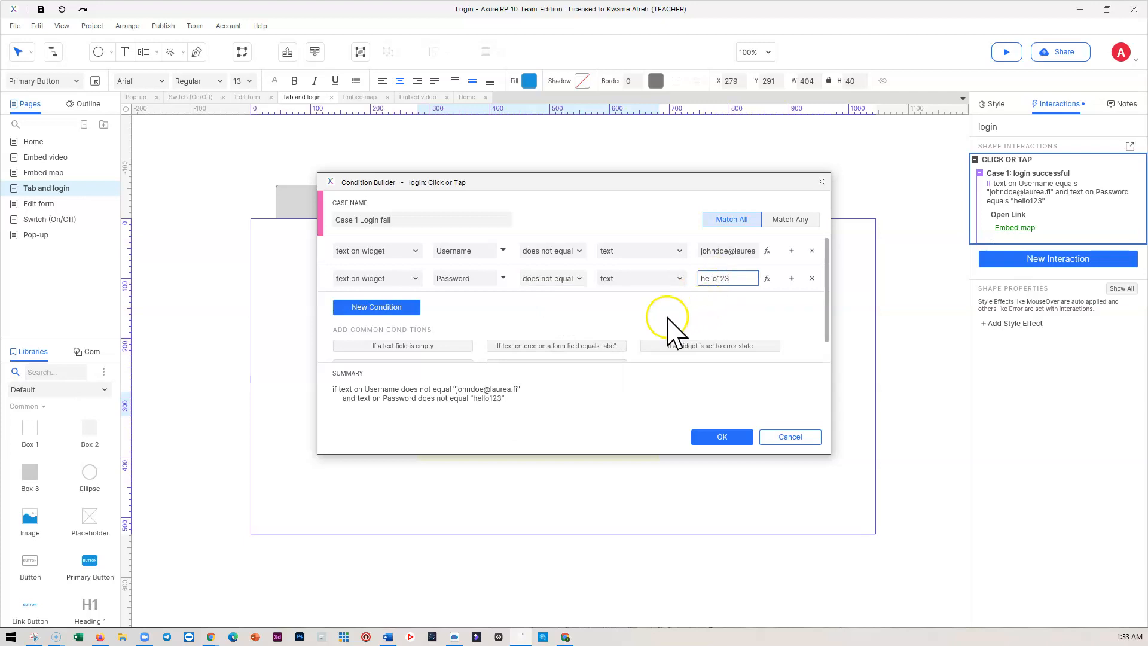
left_click(716, 436)
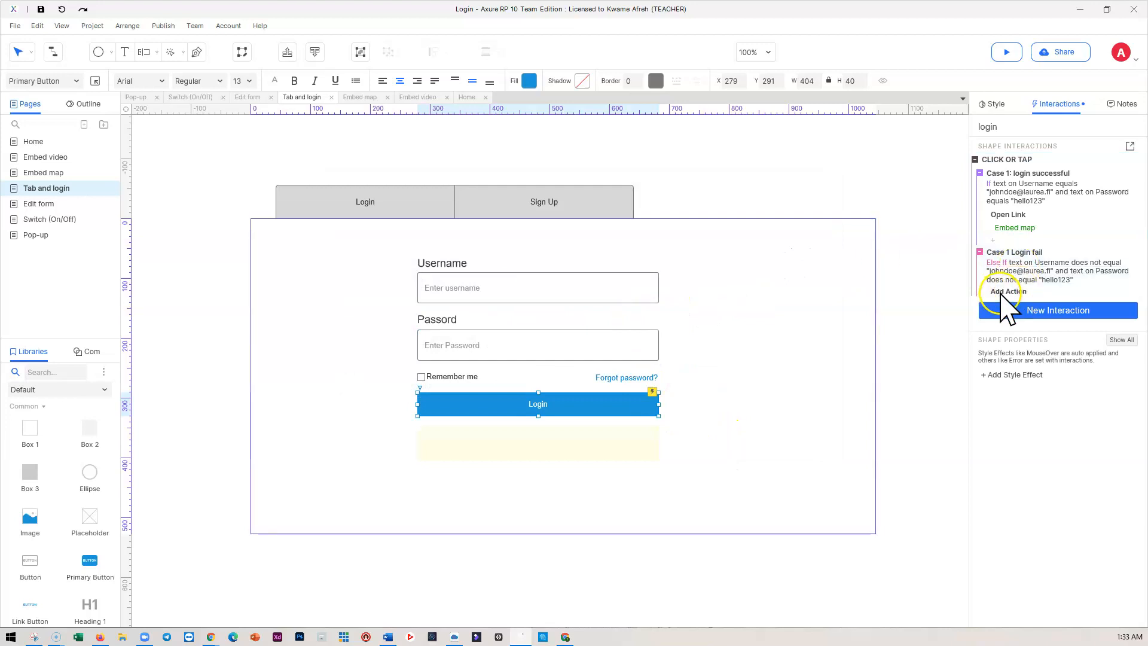
left_click(1008, 292)
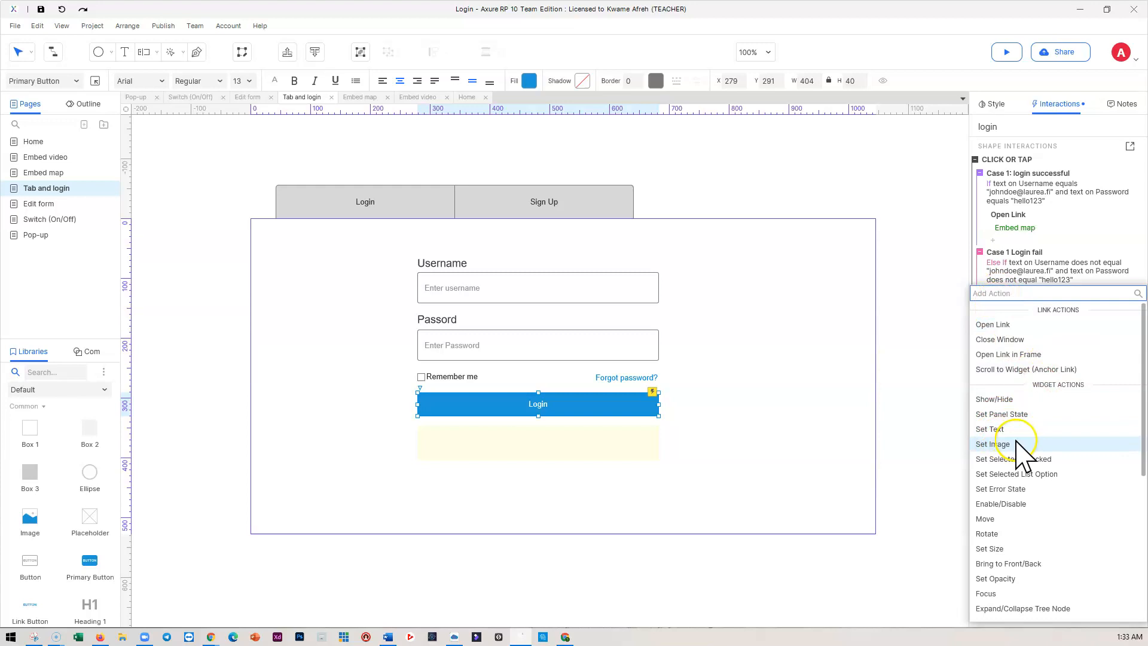
left_click(1004, 473)
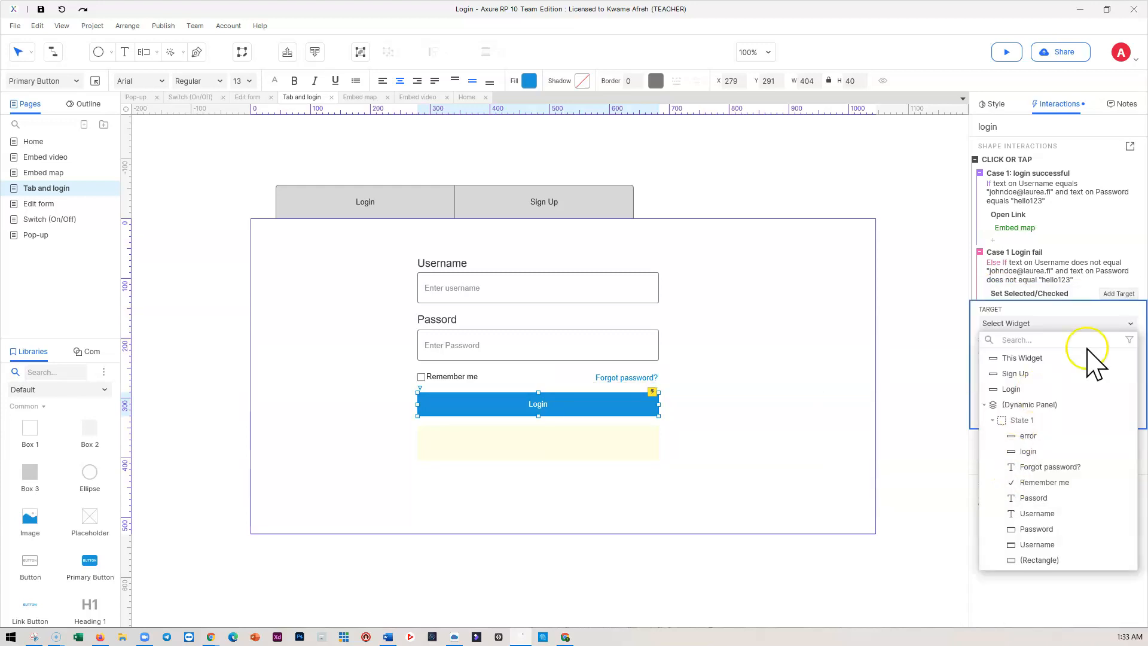
left_click(934, 323)
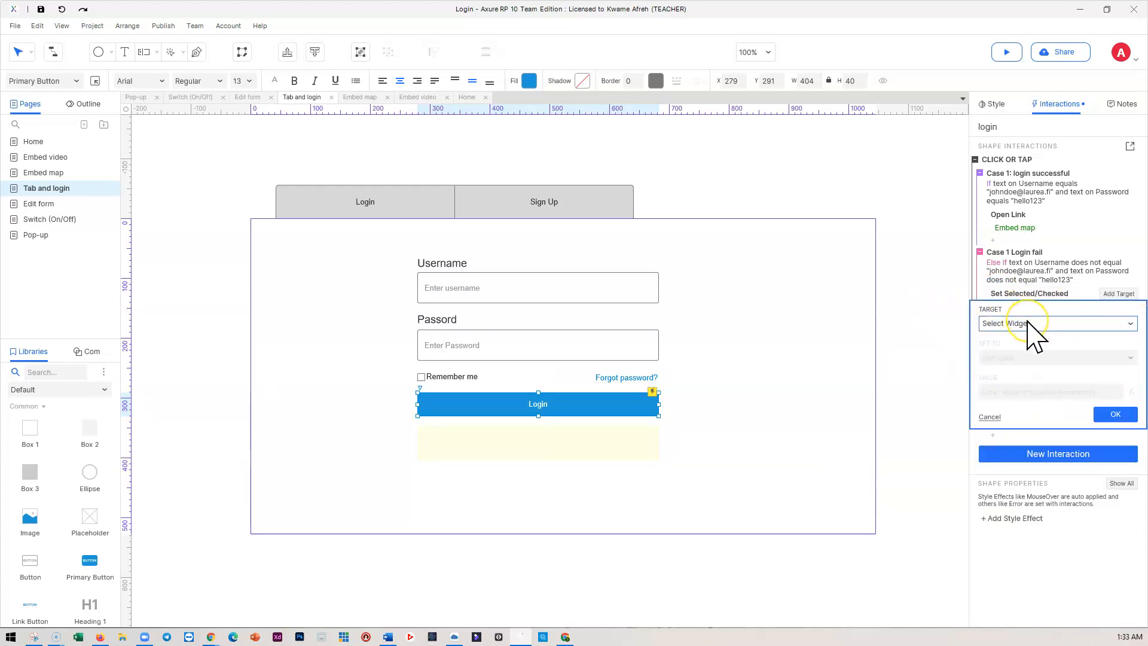
left_click(990, 417)
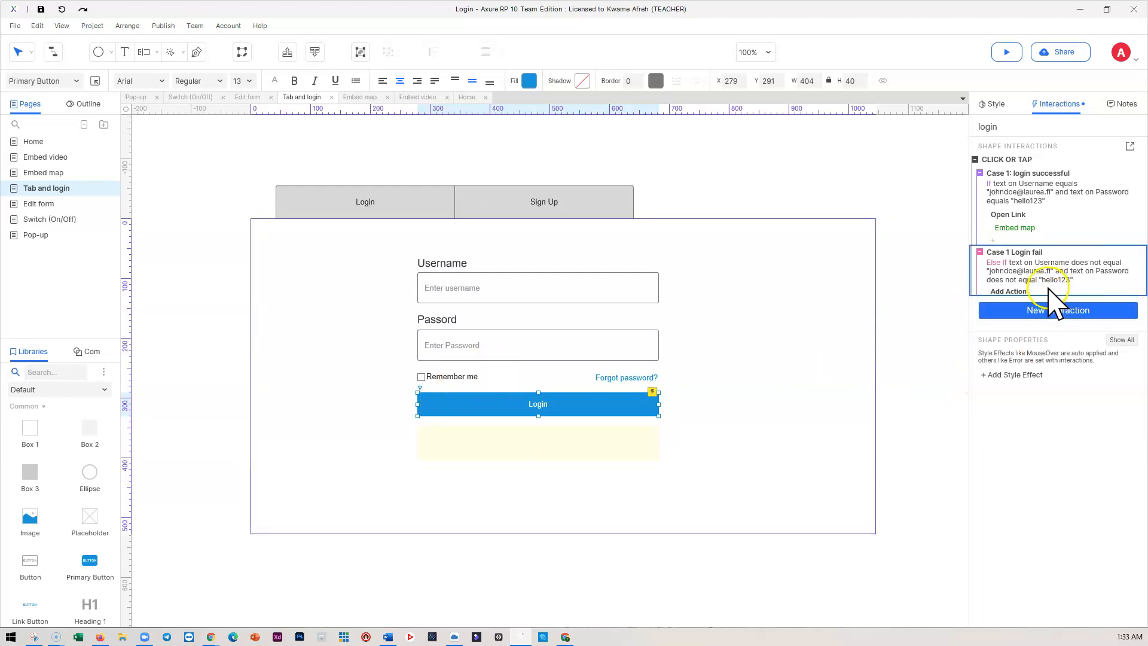
Step: Add a Show/Hide action to the Login fail case that shows the error widget without animation
left_click(1017, 292)
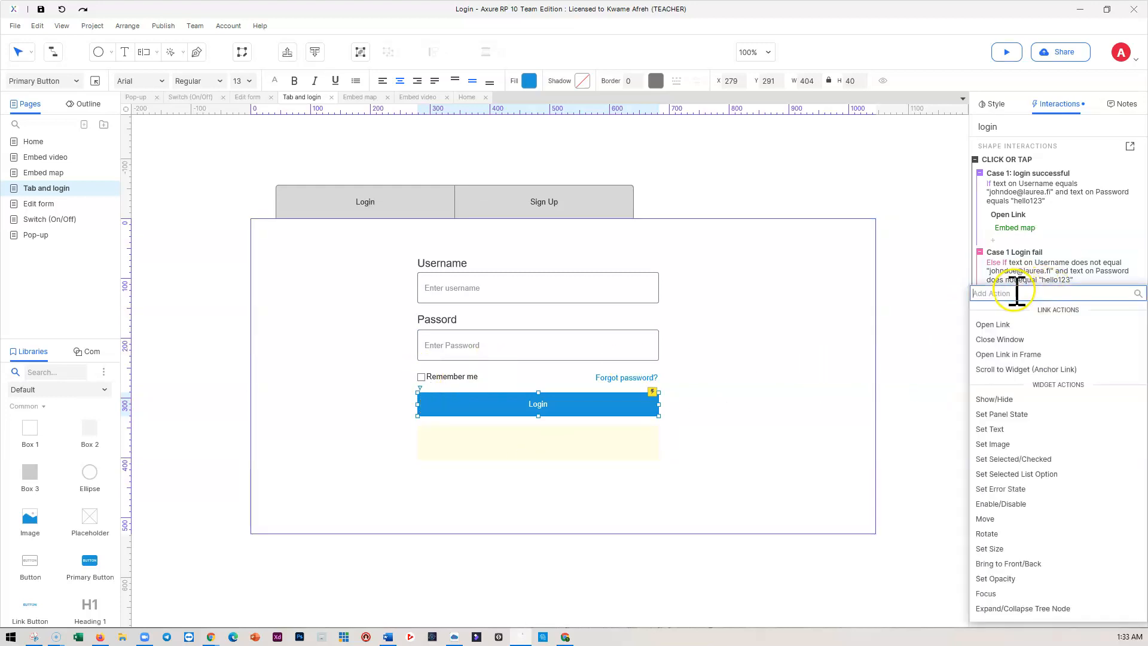
left_click(994, 399)
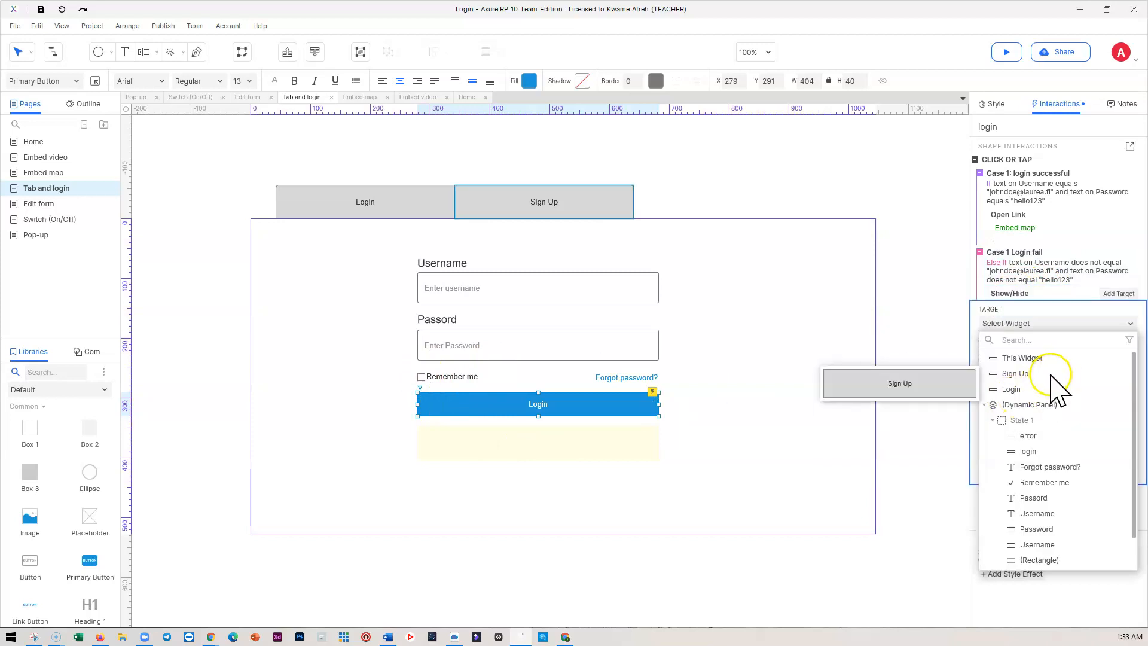
scroll(1047, 464, "down", 2)
left_click(1027, 400)
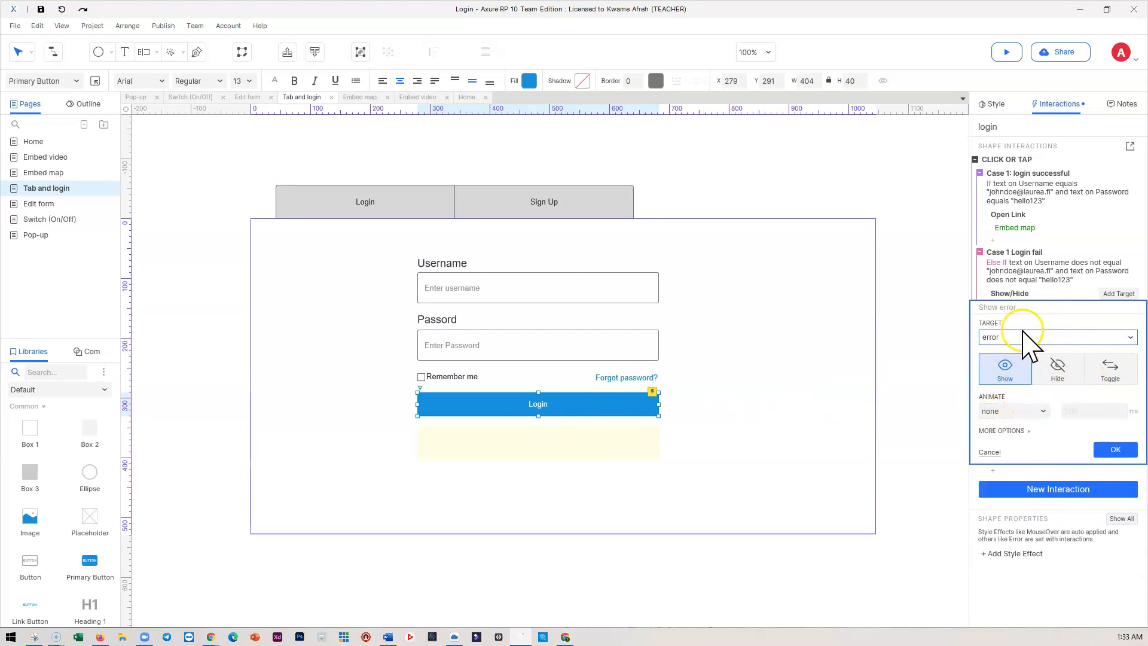
left_click(1116, 450)
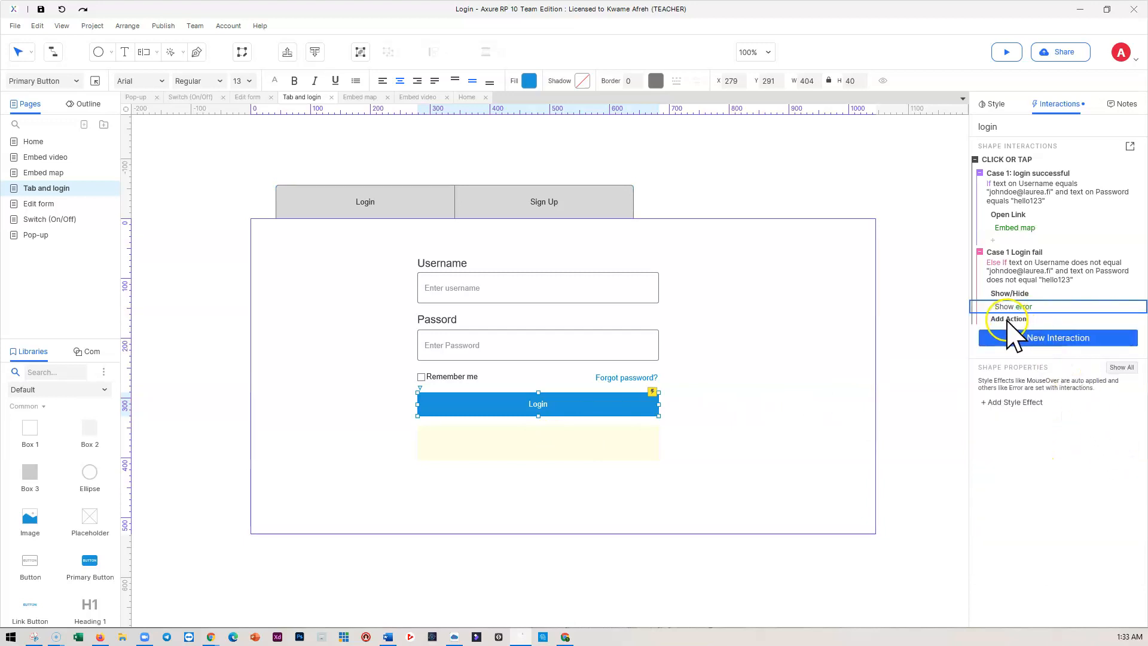
left_click(1007, 318)
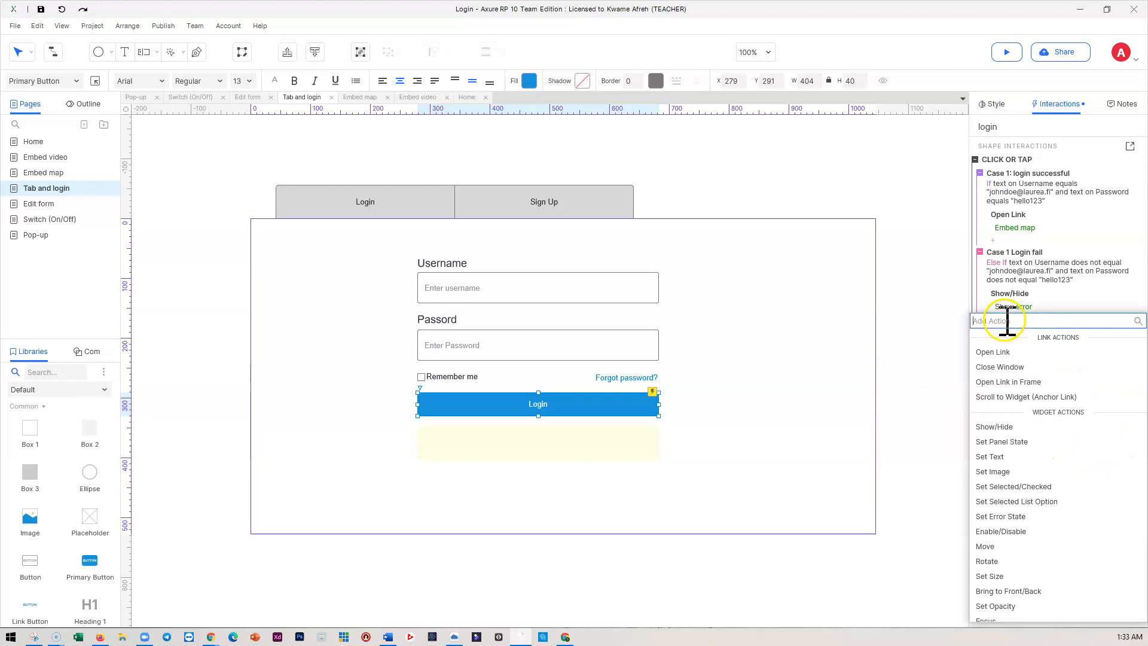
left_click(1006, 454)
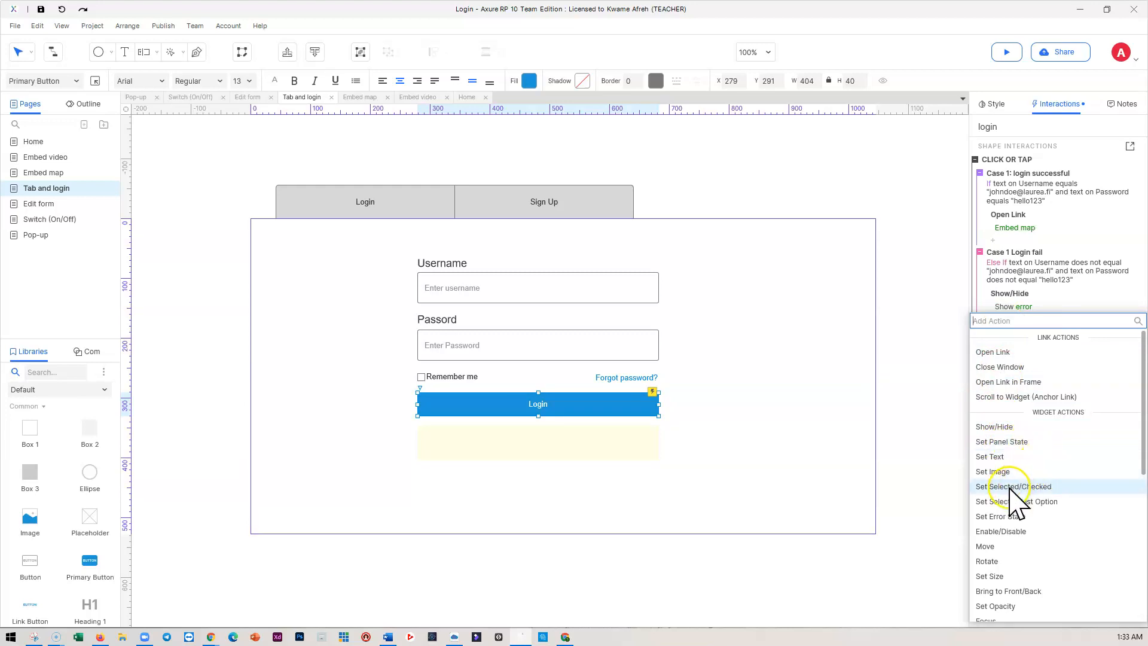
left_click(1004, 443)
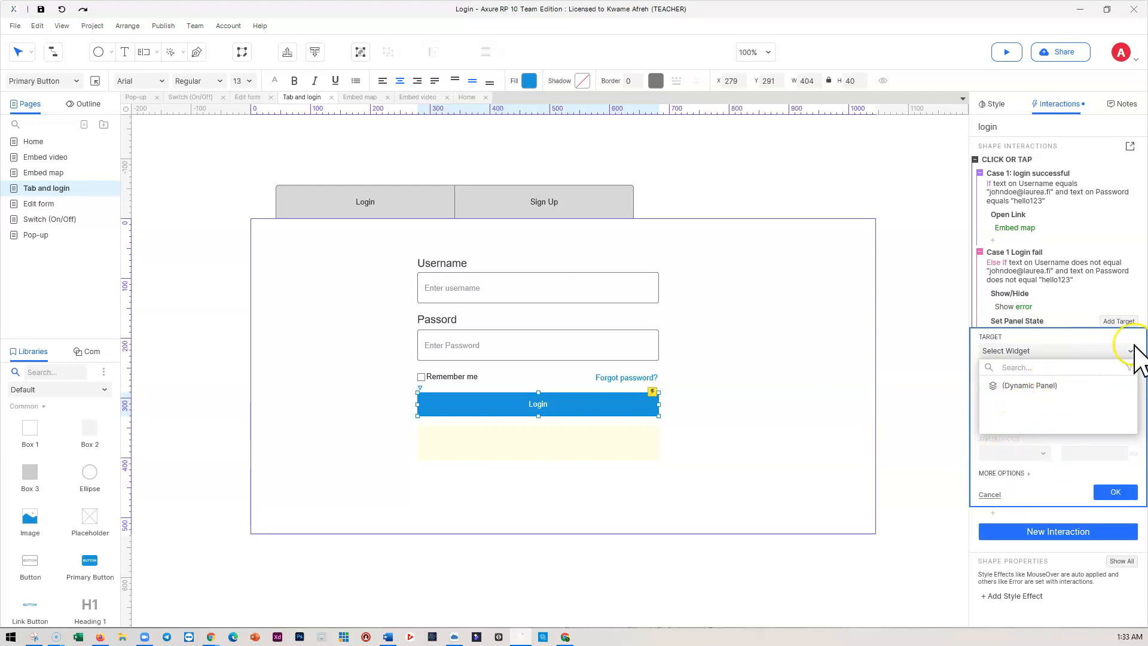
left_click(992, 493)
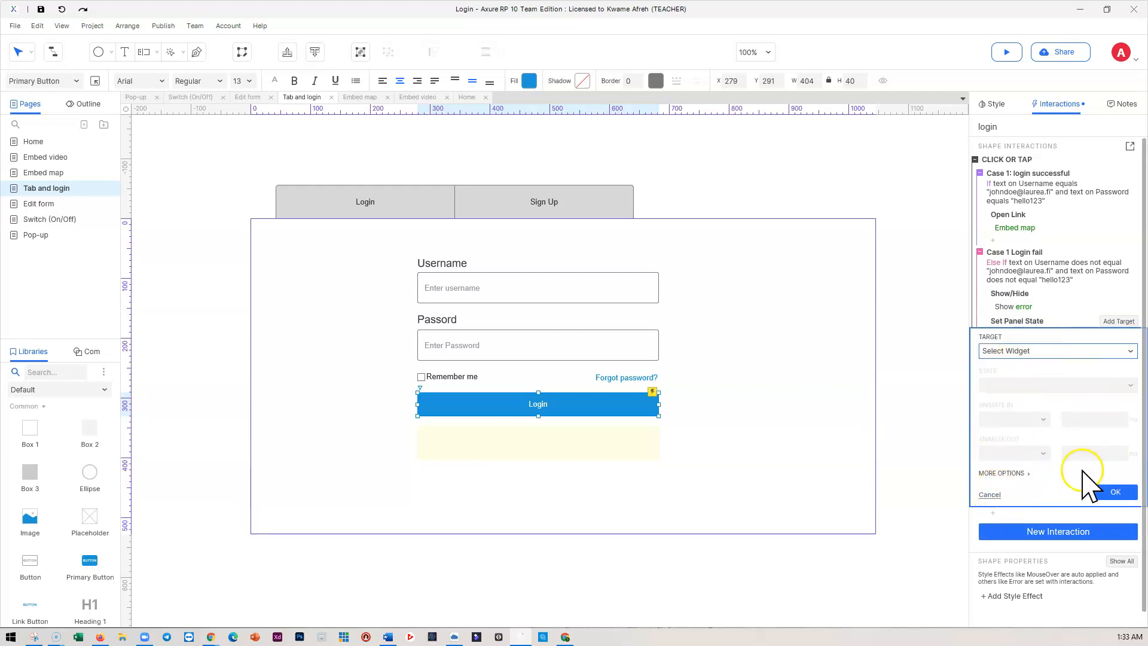
left_click(990, 495)
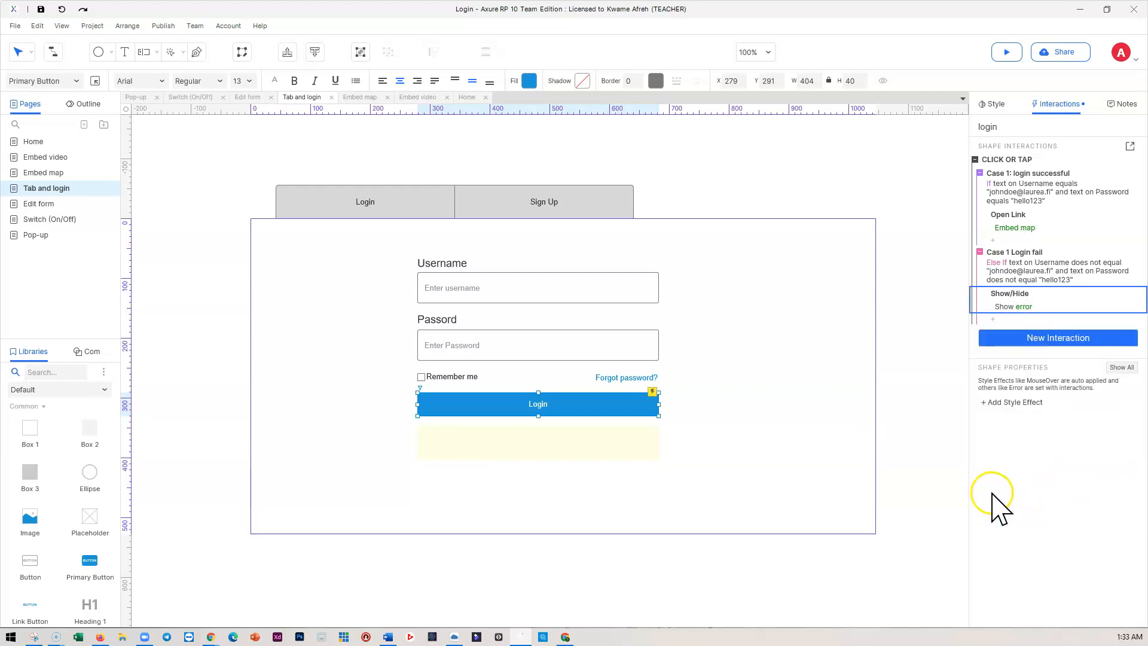
Step: Add a Set Error State action to the Login fail case that sets the error state on the Username input field
left_click(1006, 319)
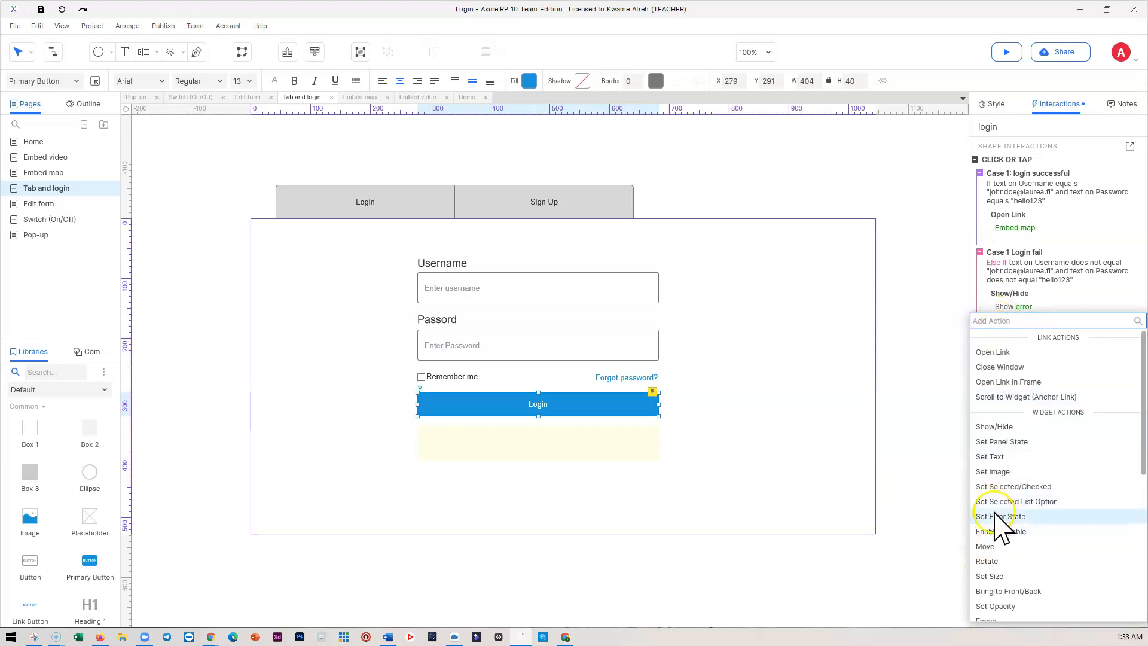
scroll(1008, 551, "down", 2)
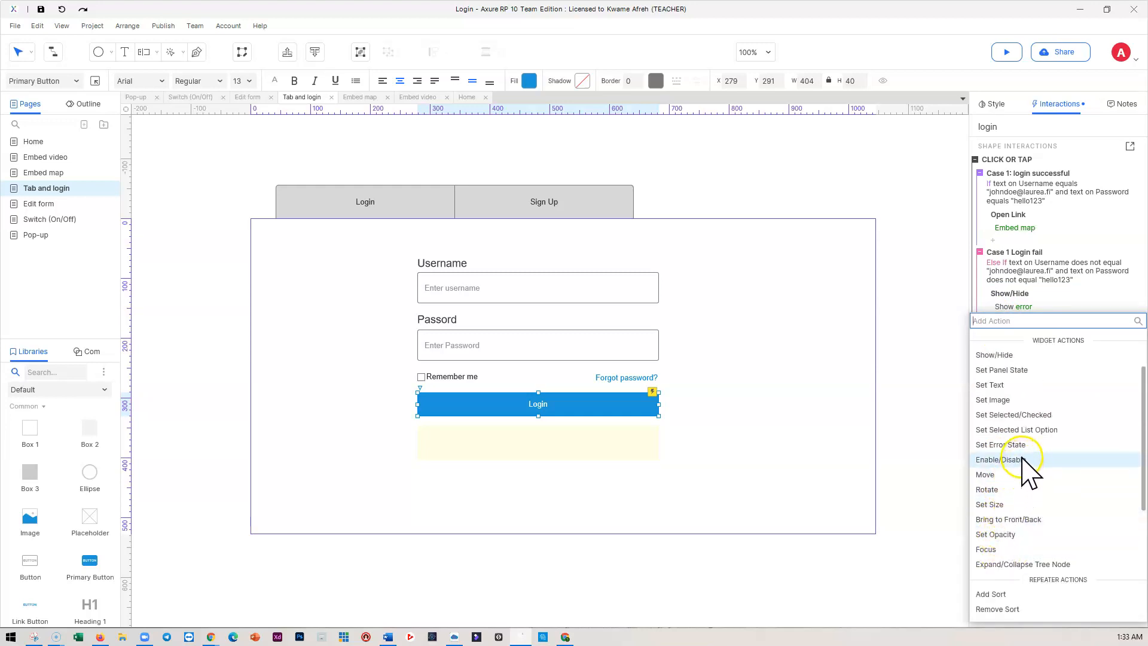
left_click(993, 447)
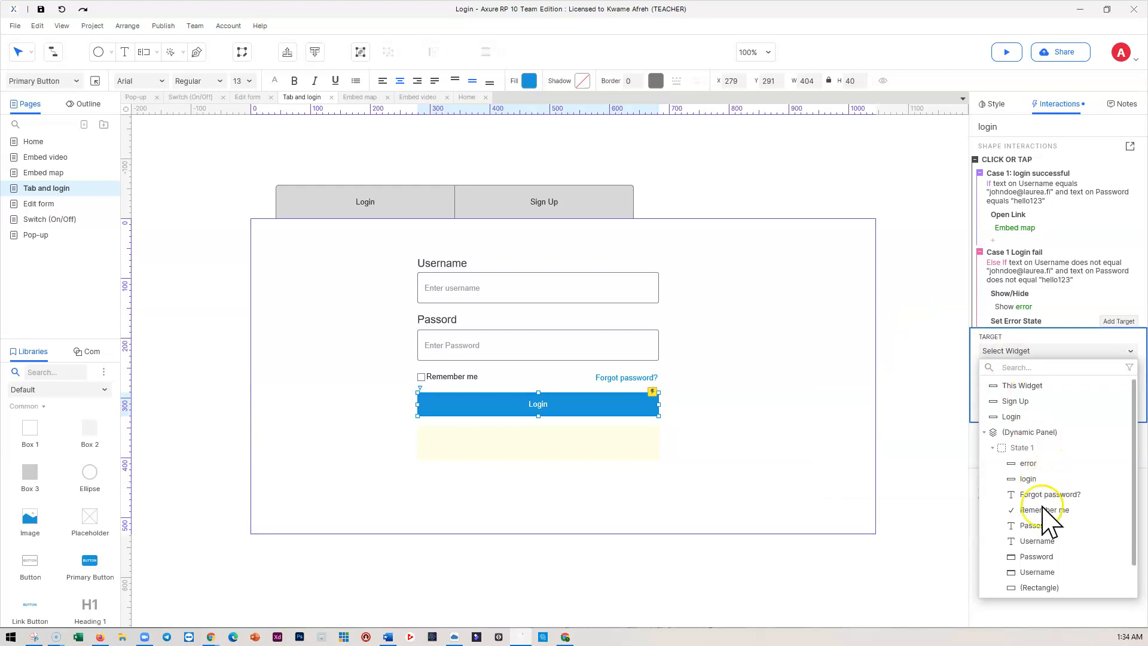
scroll(1047, 523, "down", 1)
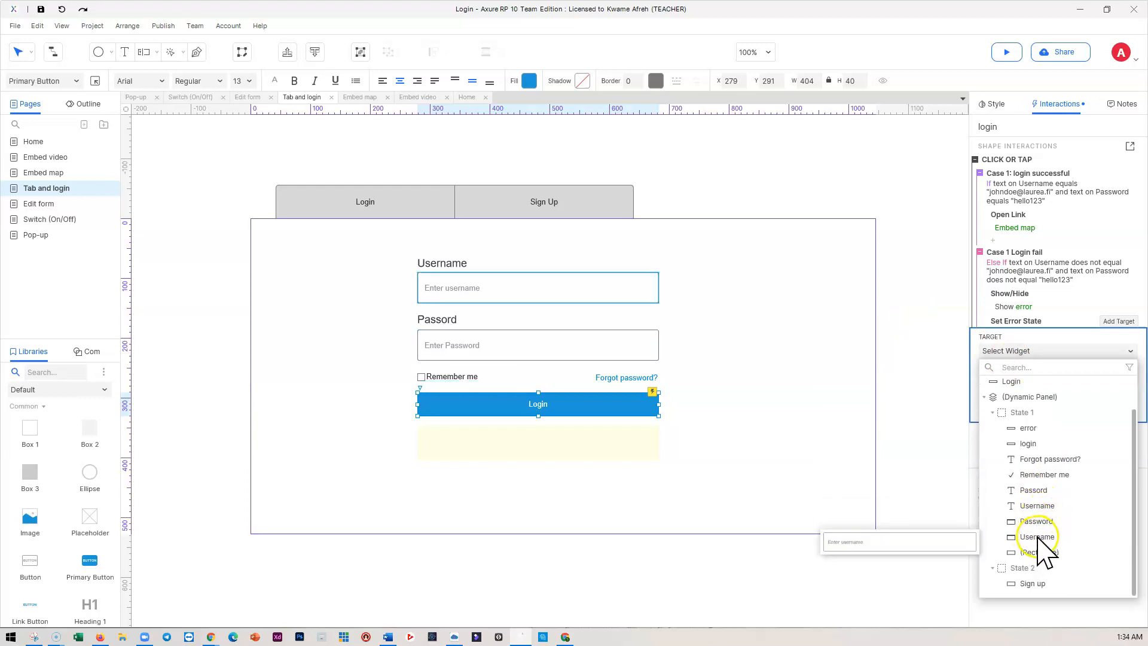
left_click(1037, 537)
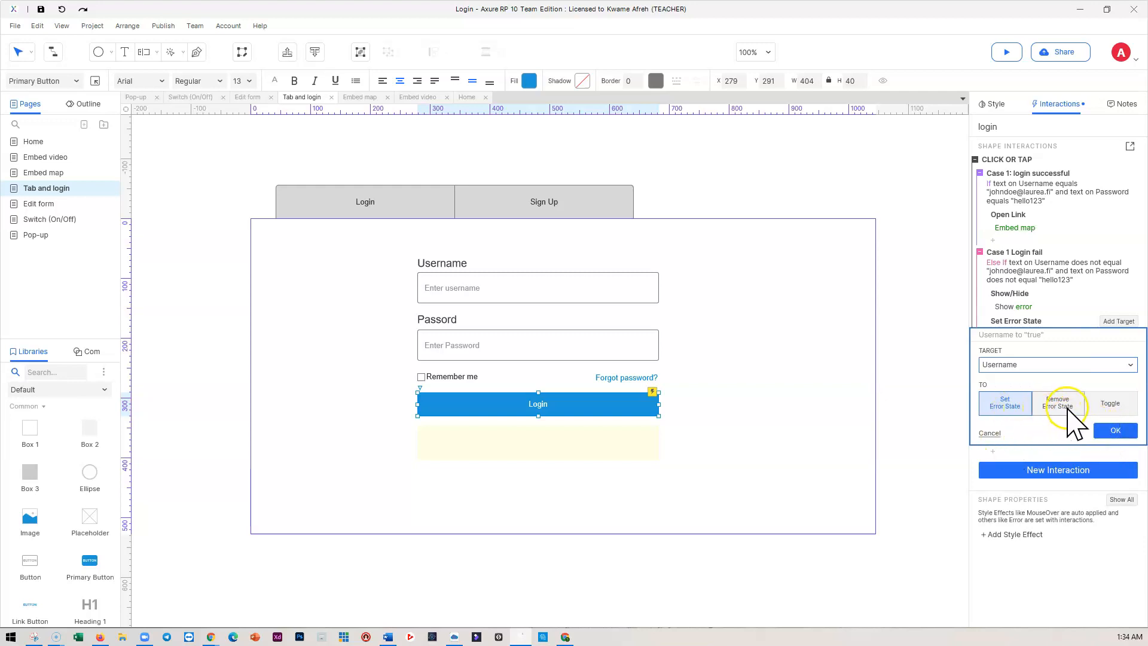
left_click(1116, 431)
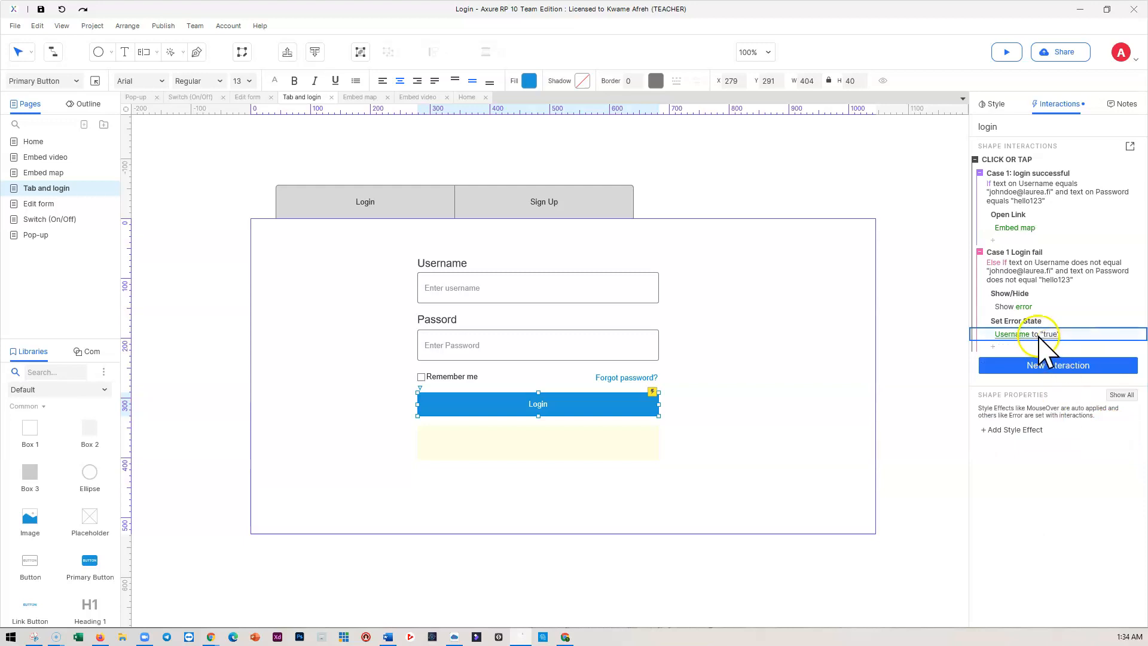
Step: Add another Set Error State action to the Login fail case, setting the error state on the Password input field
left_click(992, 347)
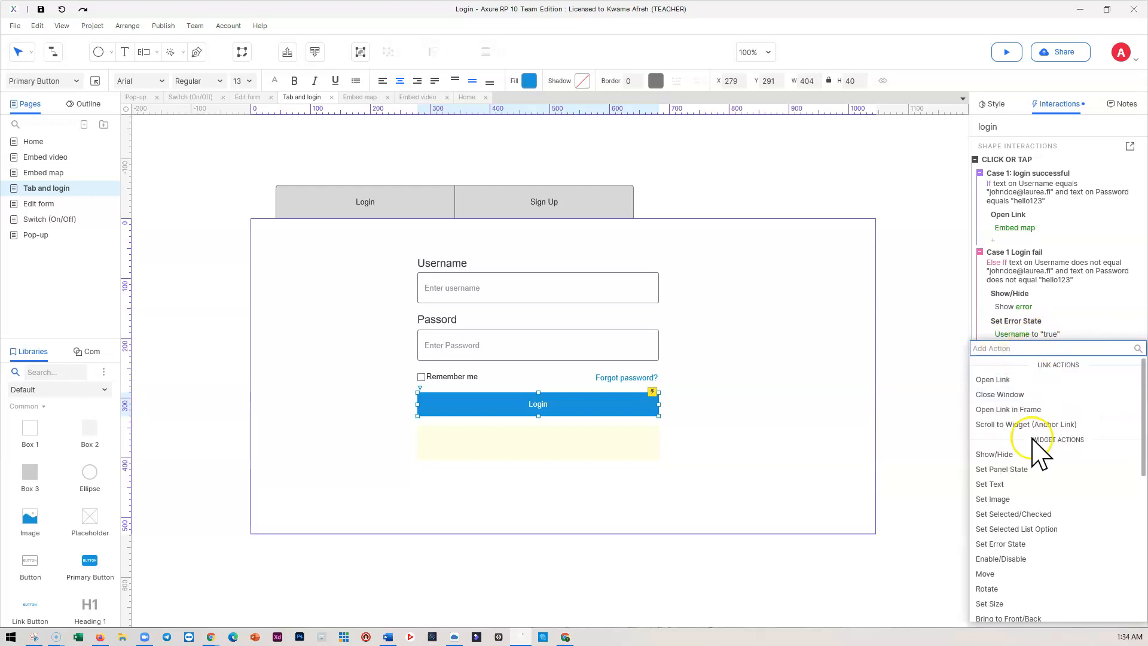
left_click(1013, 544)
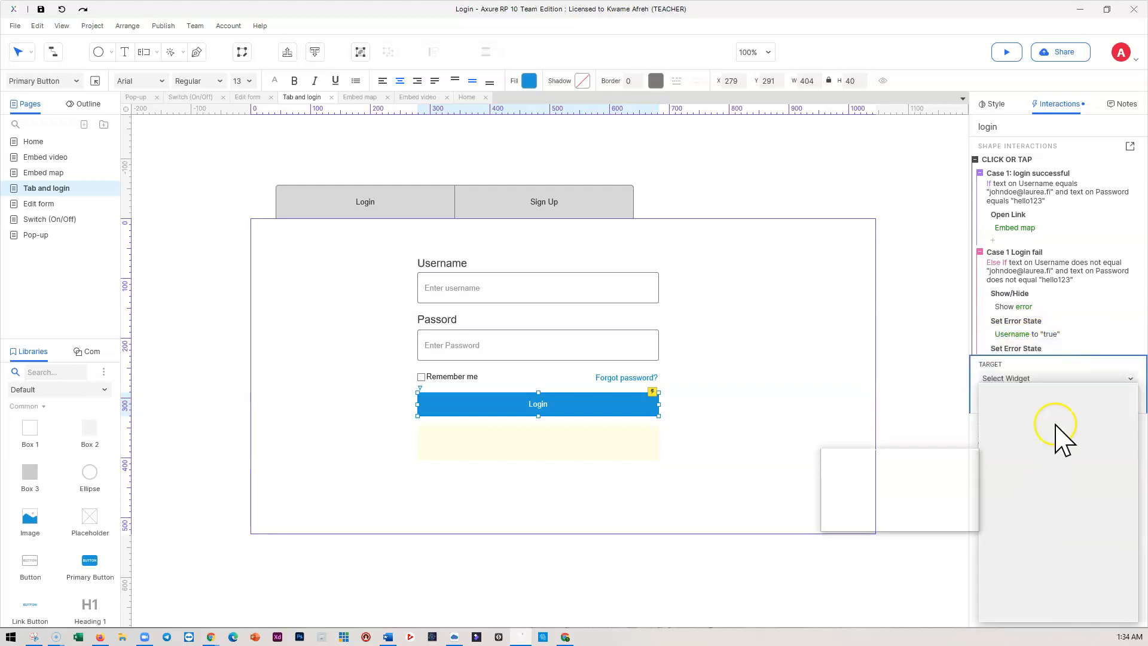
scroll(1043, 576, "down", 1)
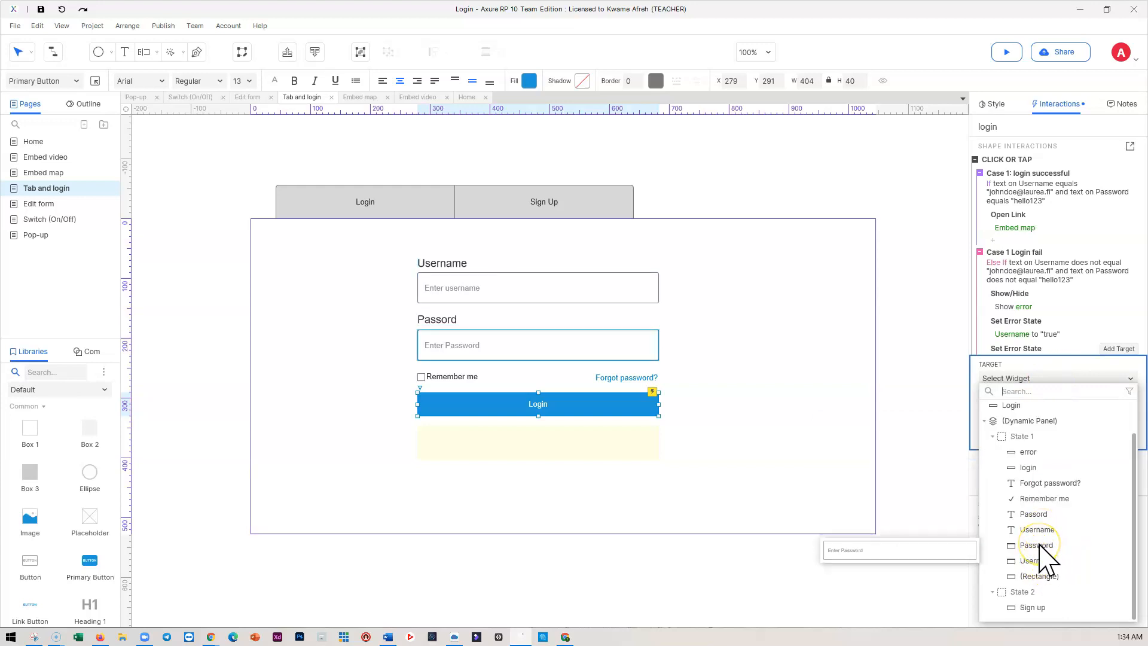
left_click(1039, 545)
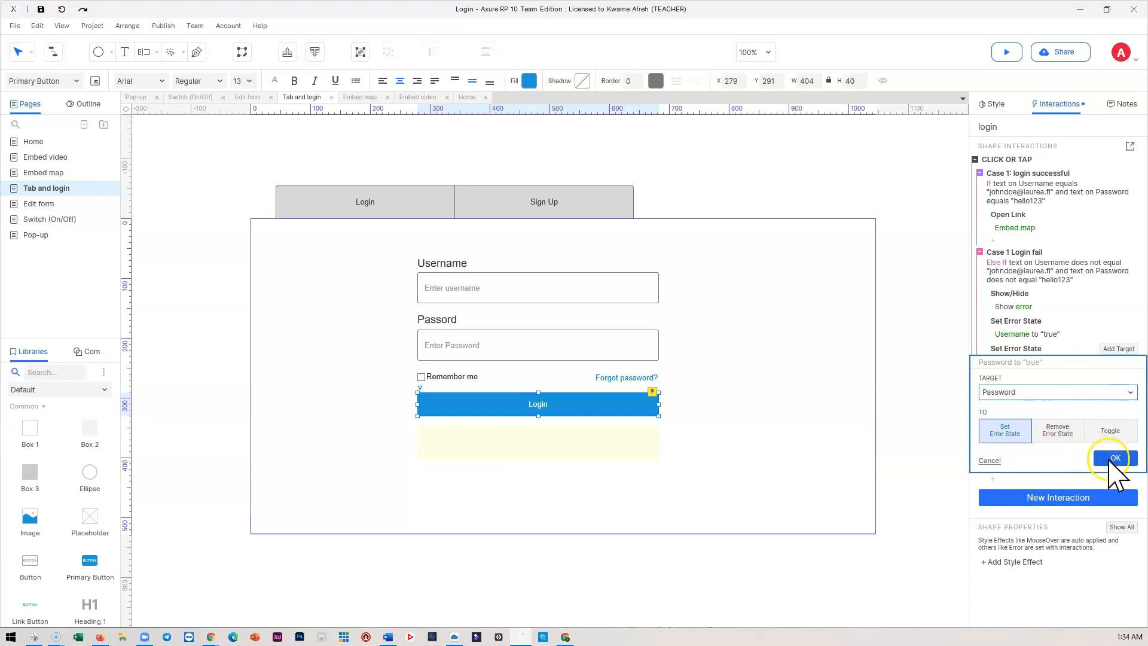
left_click(1115, 458)
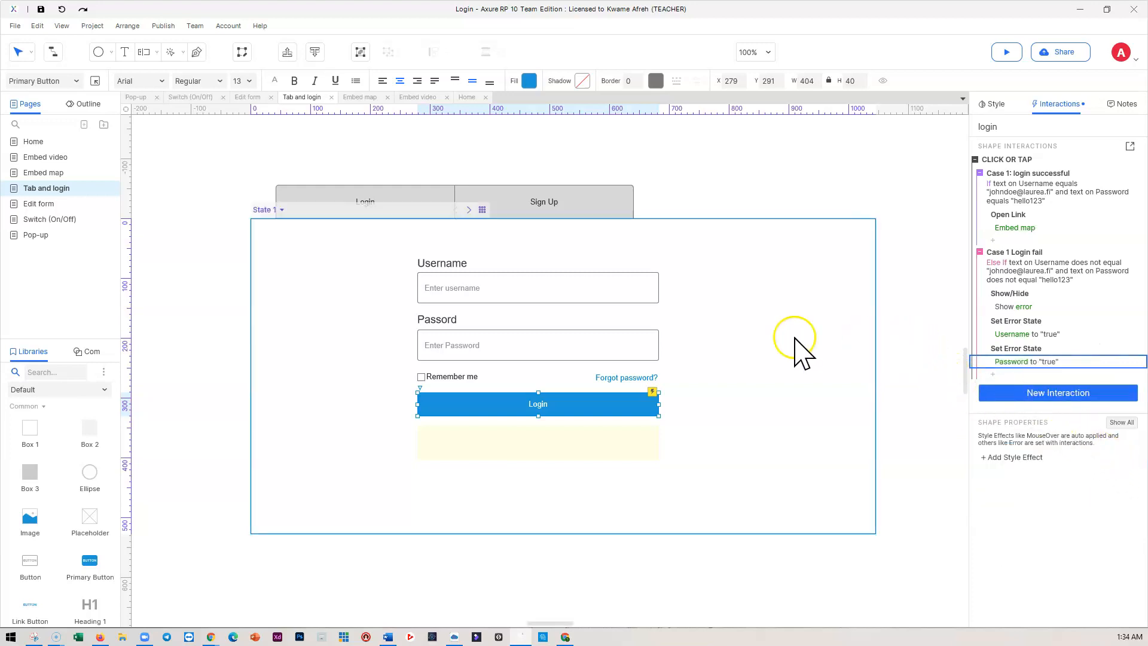
left_click(815, 361)
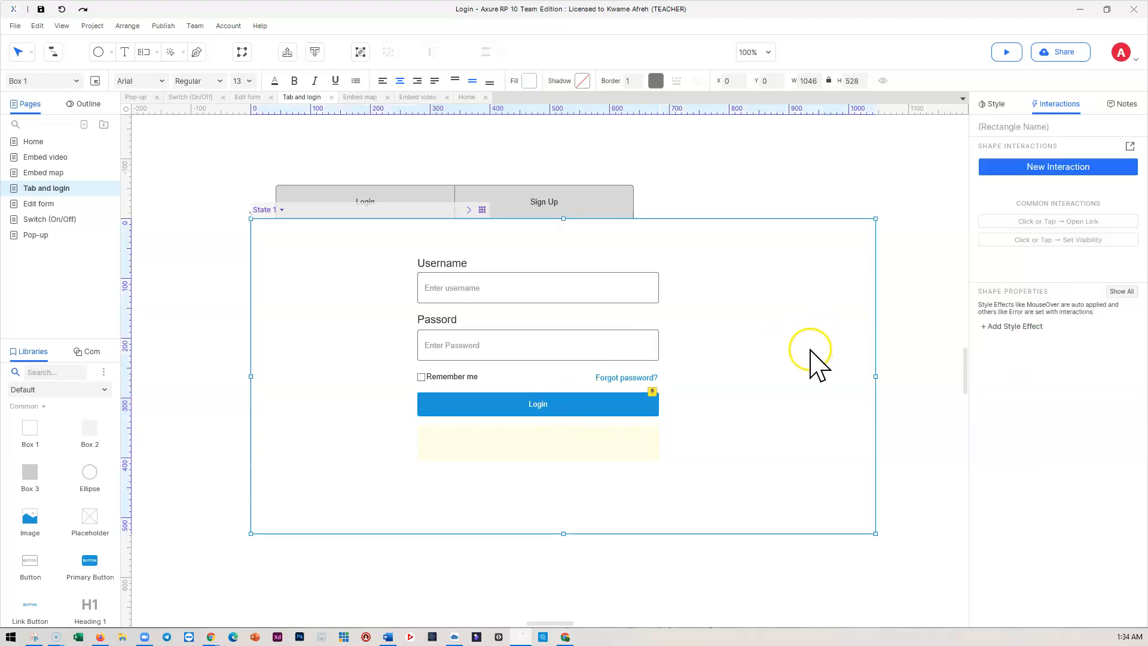
Step: Preview the login form, testing the username hint on focus and a login attempt with empty fields
left_click(1008, 52)
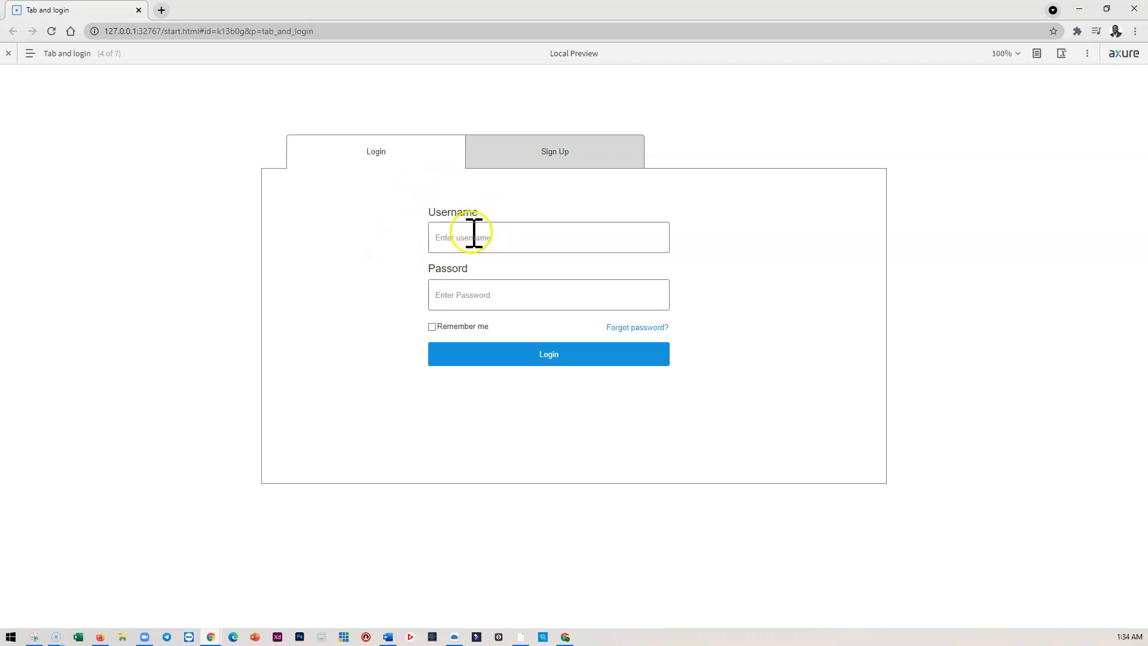
left_click(495, 239)
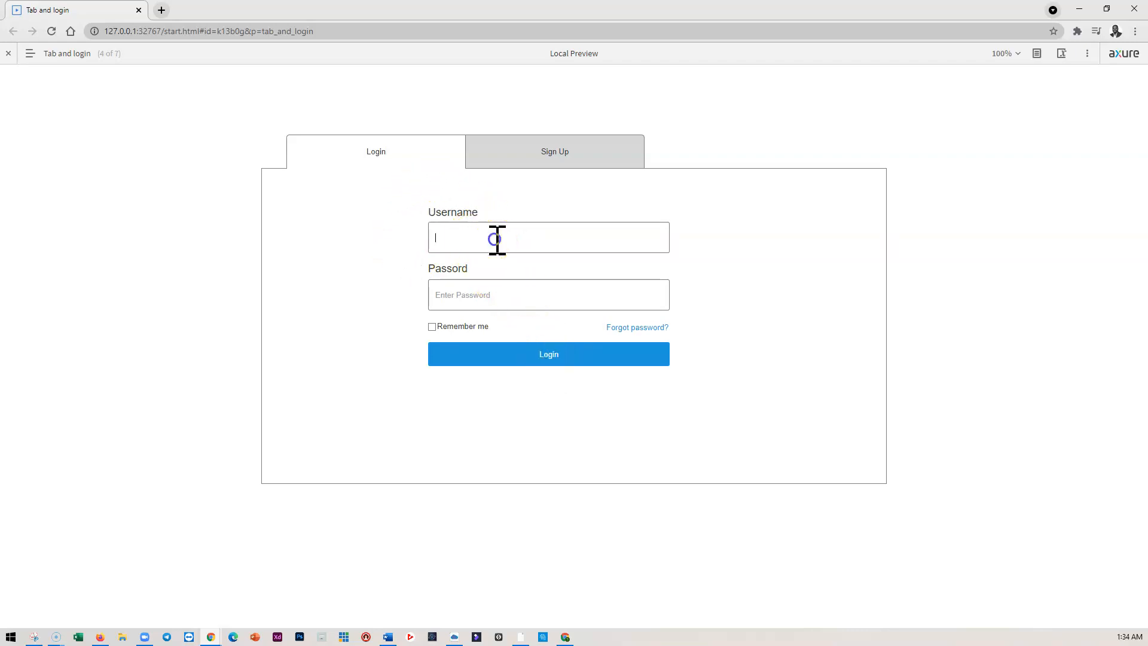
left_click(693, 242)
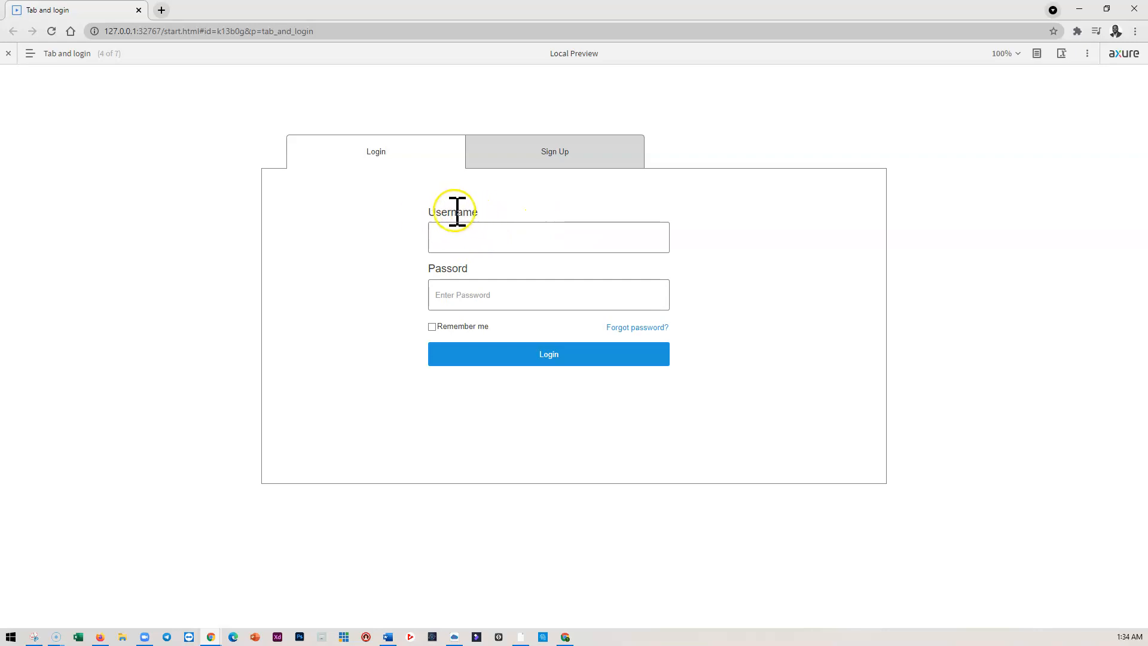
left_click(714, 290)
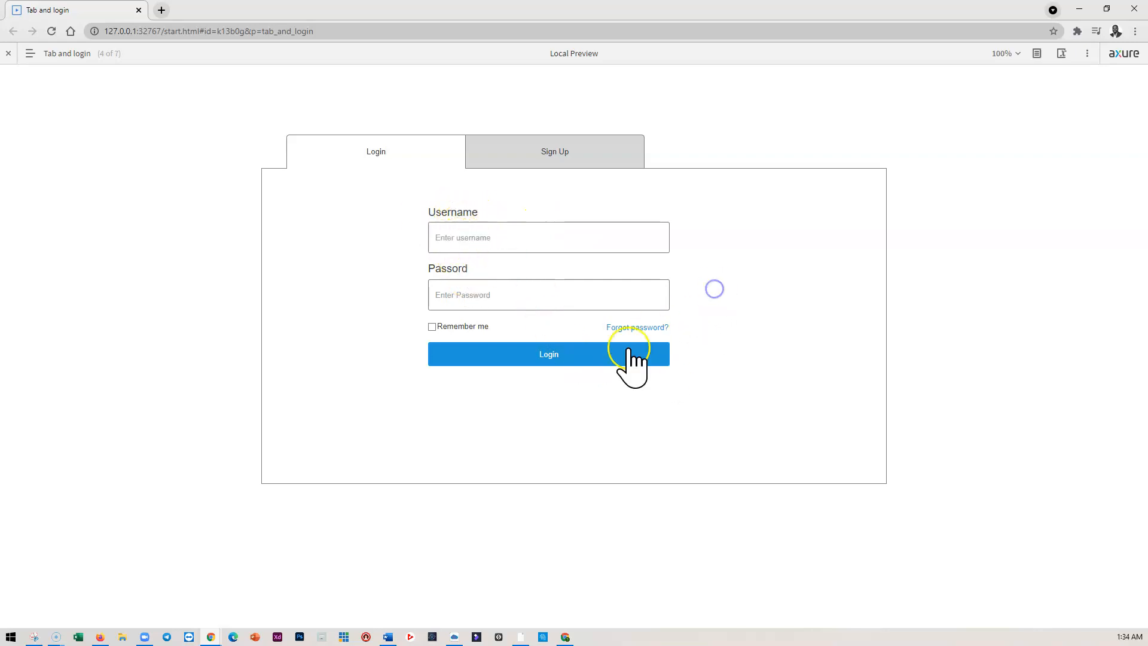
left_click(550, 354)
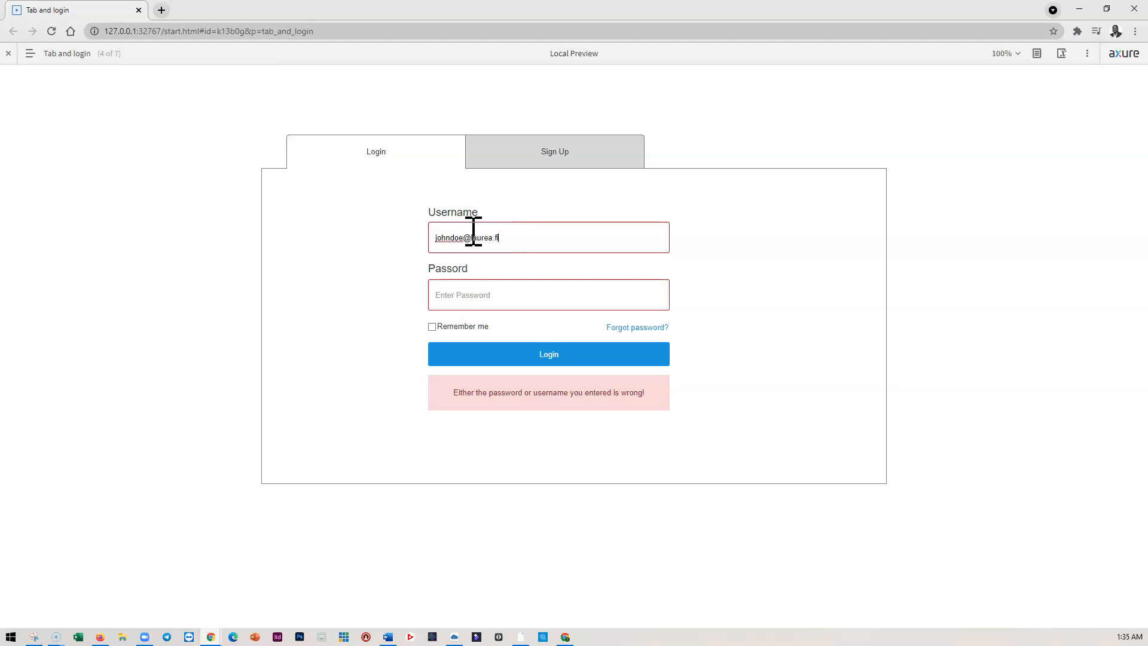
Step: Test the login with the valid username and account password, and return to the Tab and login page in the preview
left_click(467, 293)
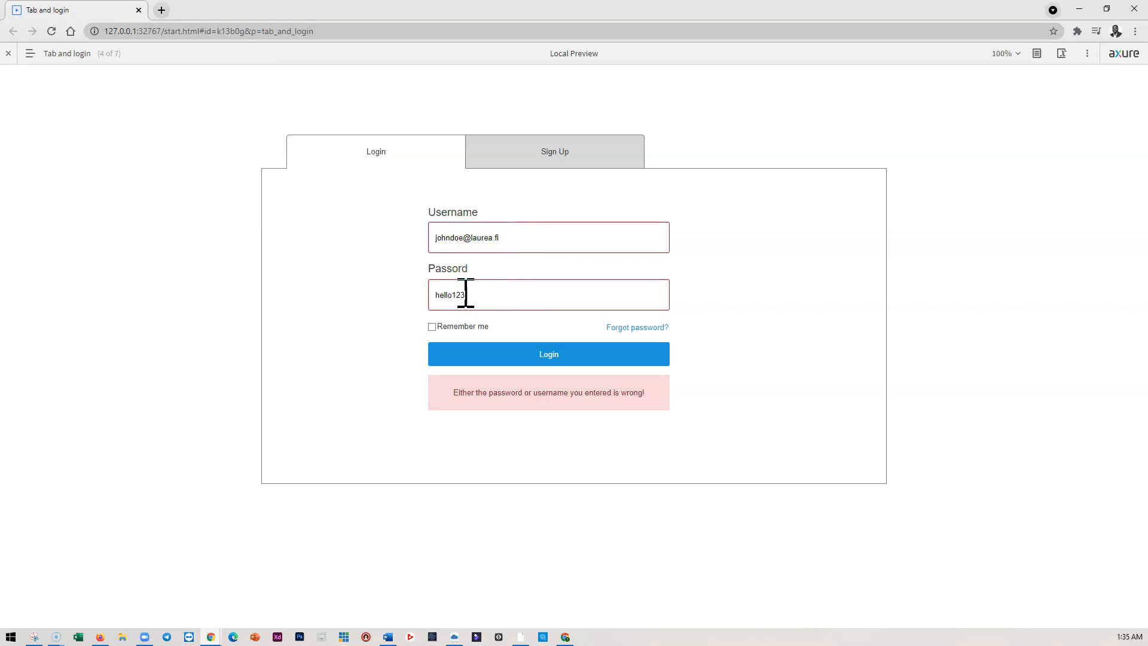
left_click(542, 358)
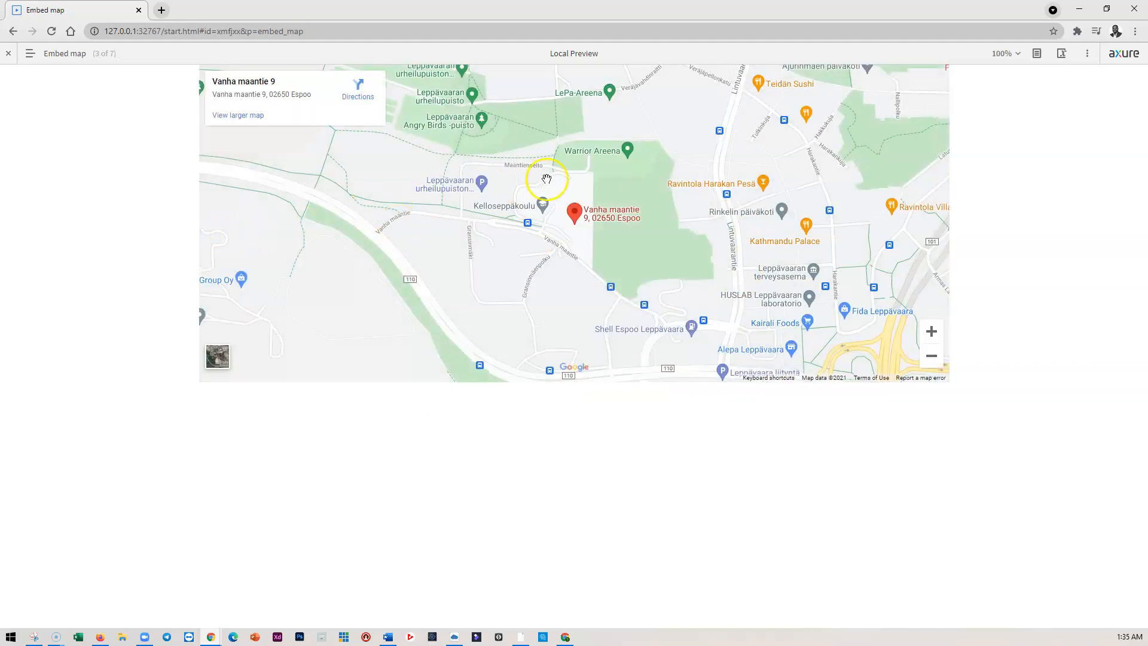
left_click(30, 54)
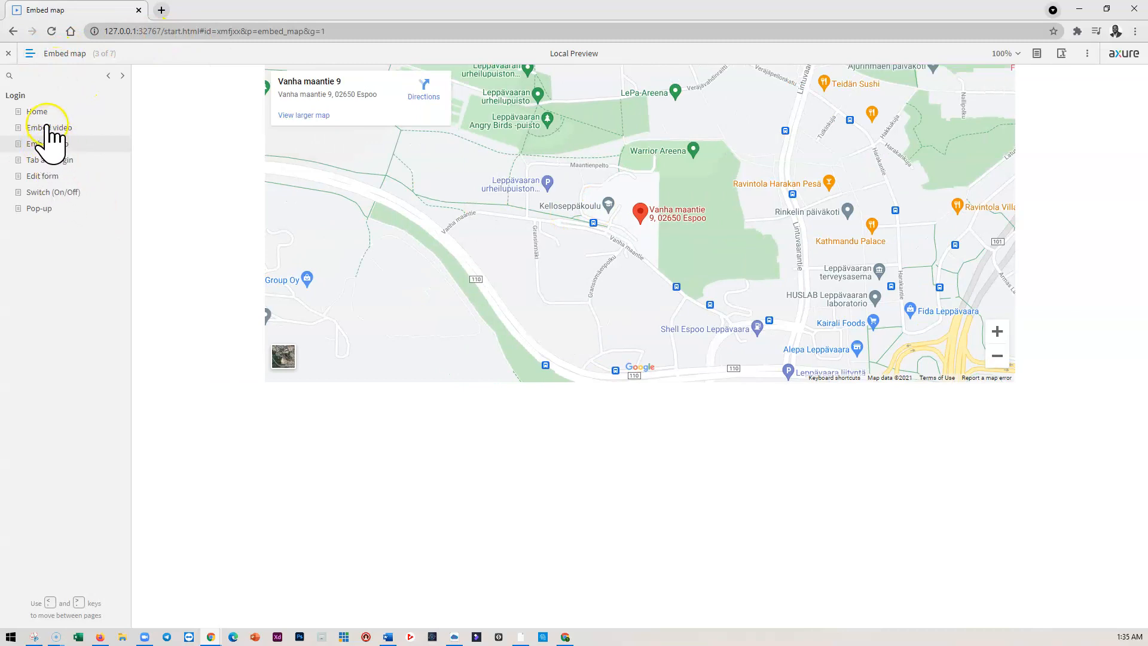
left_click(54, 161)
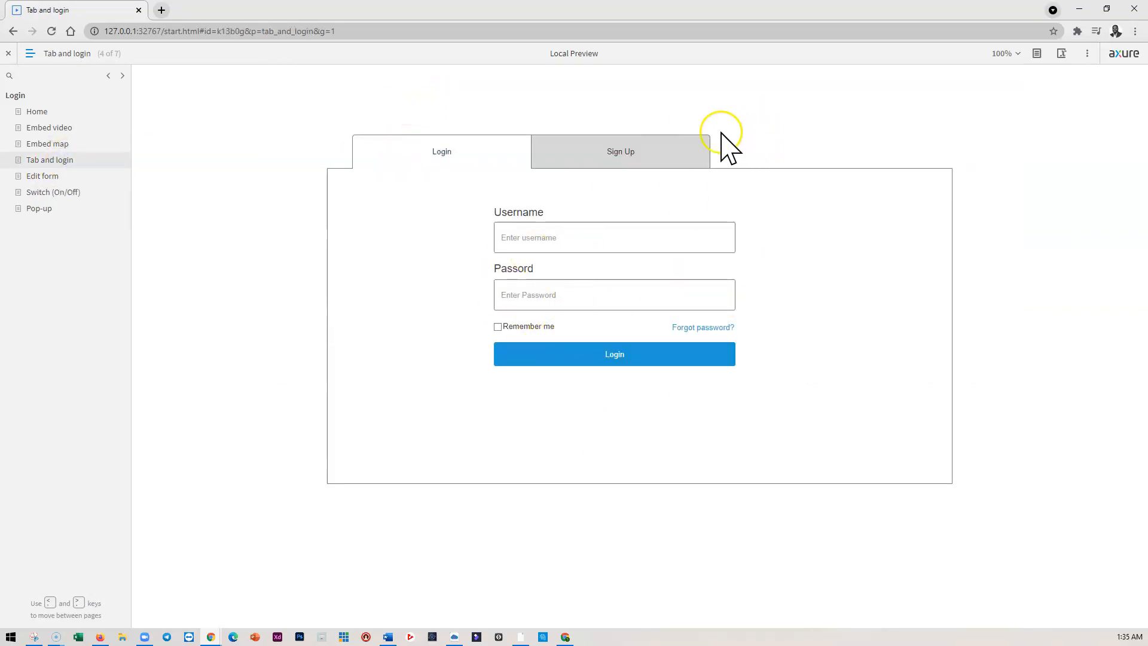
Step: Switch back to Axure RP and open the Edit form page
left_click(522, 639)
left_click(43, 204)
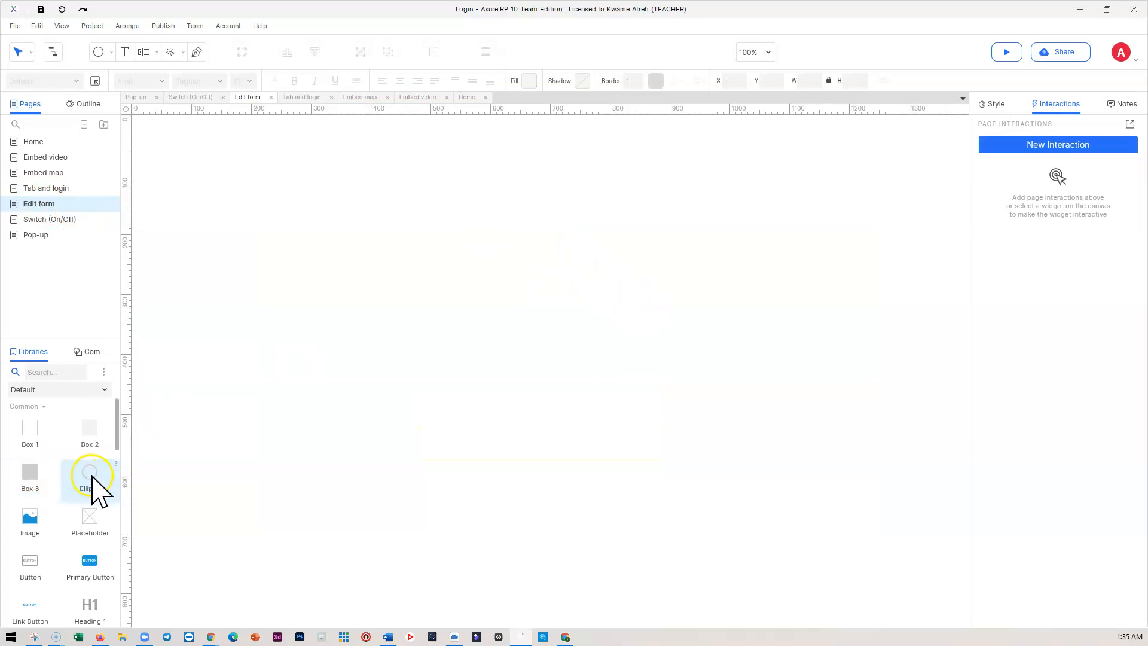
Step: Place an image widget on the Edit form page, make it 300 by 300, and lock its aspect ratio
left_click_drag(43, 520, 443, 219)
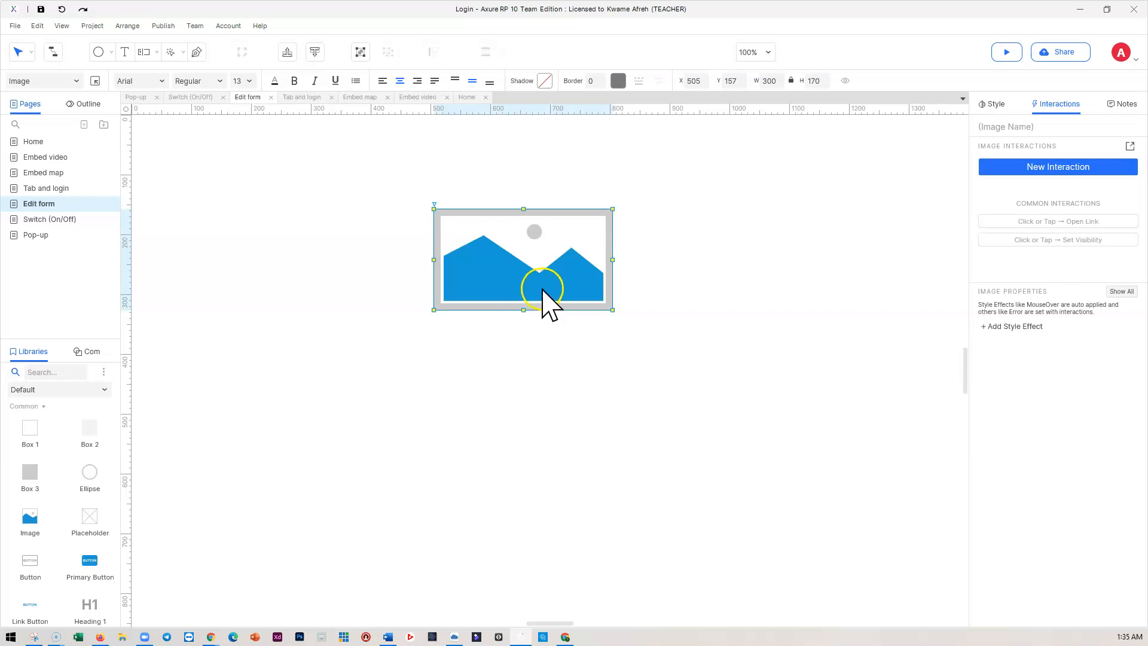
left_click_drag(523, 310, 525, 375)
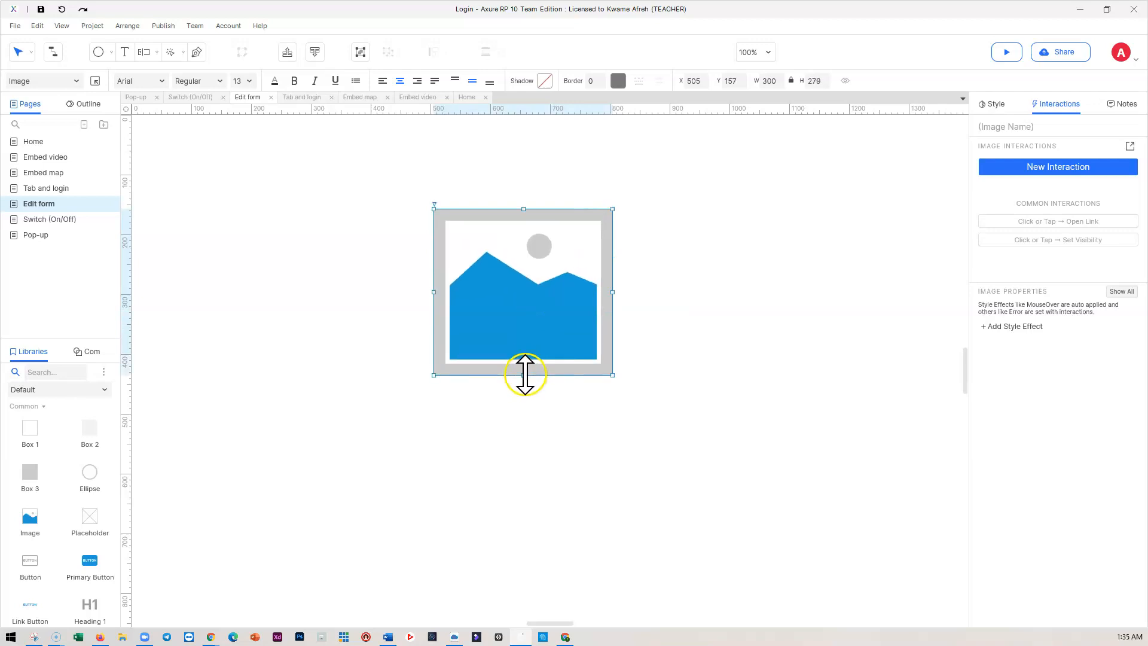
left_click_drag(584, 320, 540, 315)
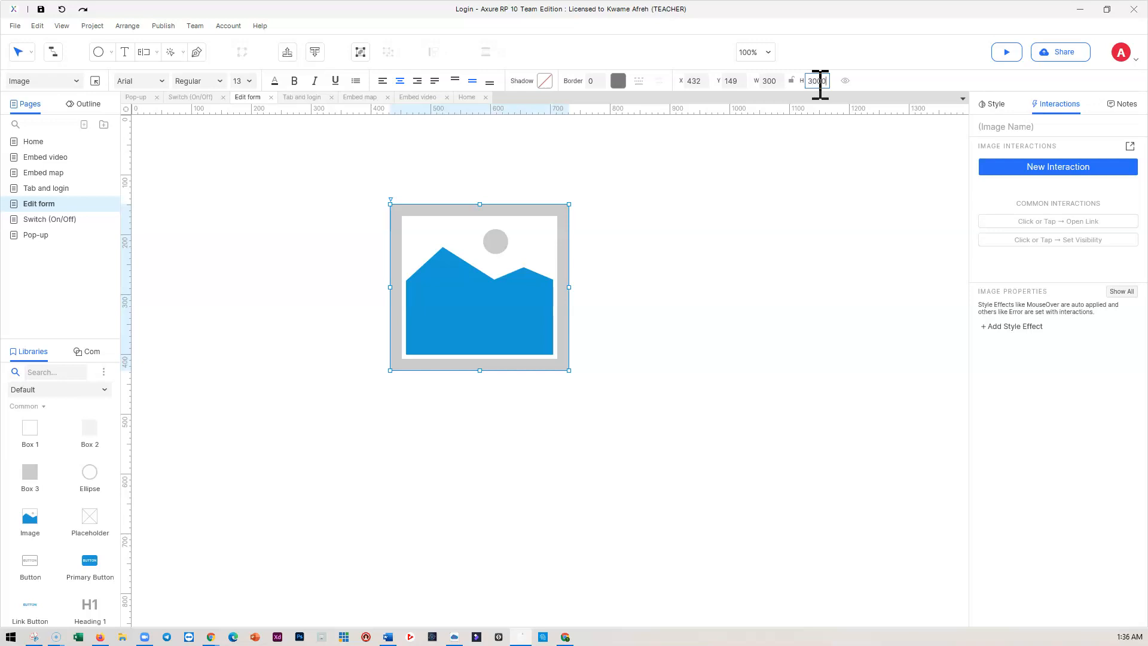
key("Return")
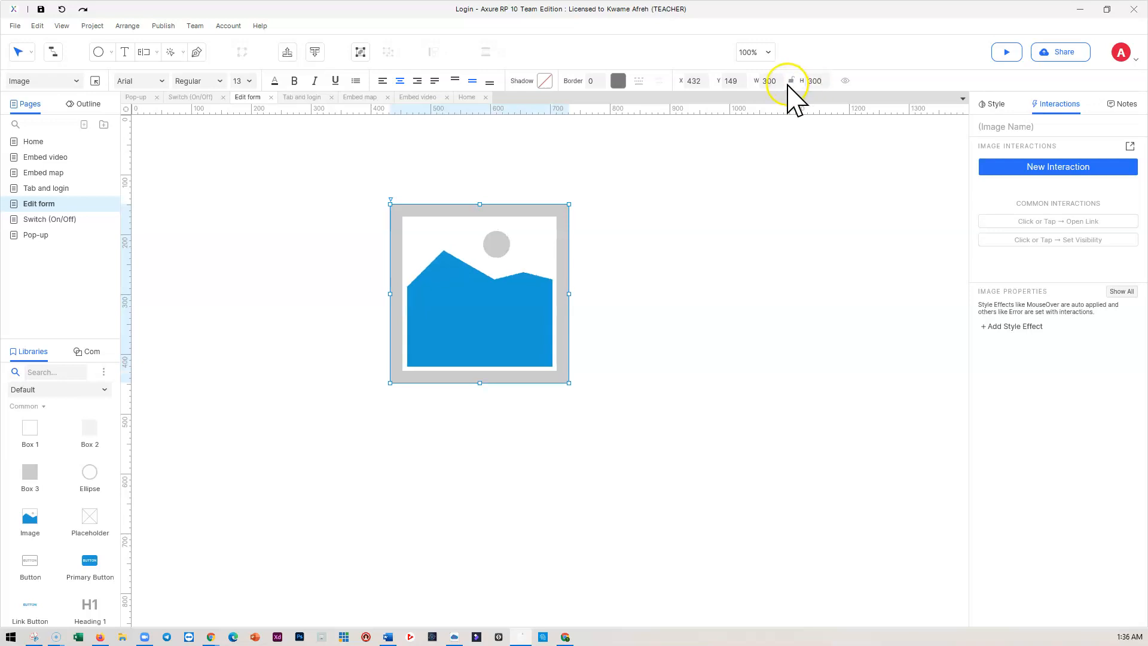
left_click(792, 81)
left_click(725, 204)
left_click(480, 254)
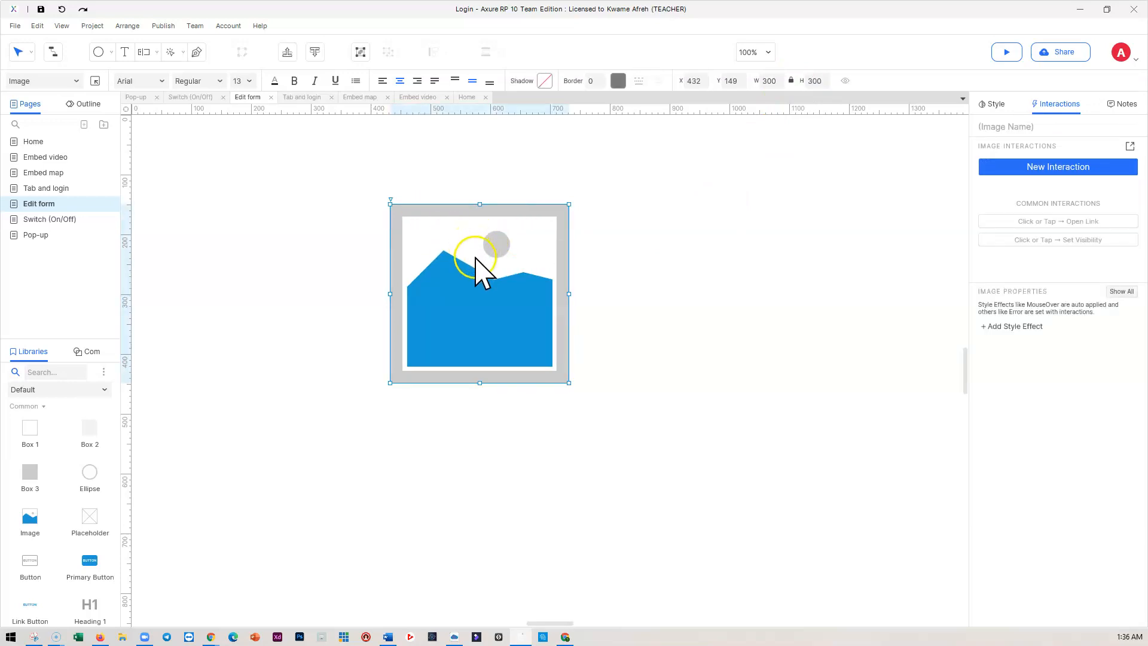
Step: Load the photo IMG_9653 from the Desktop folder into the image widget and accept optimizing it
double_click(477, 262)
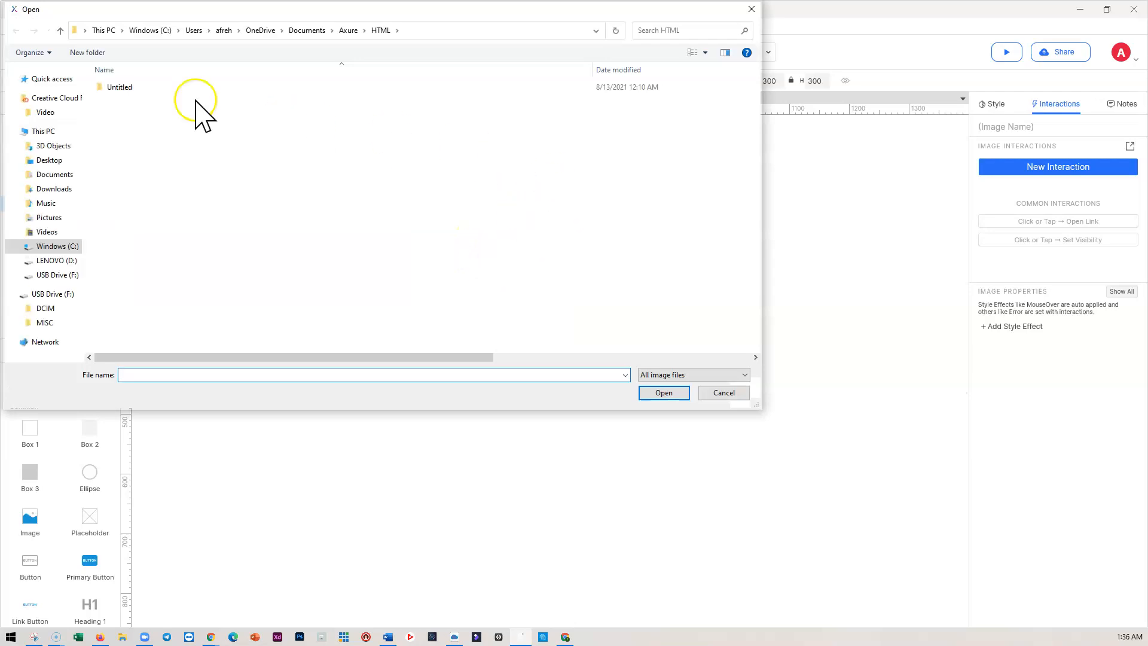
left_click(49, 160)
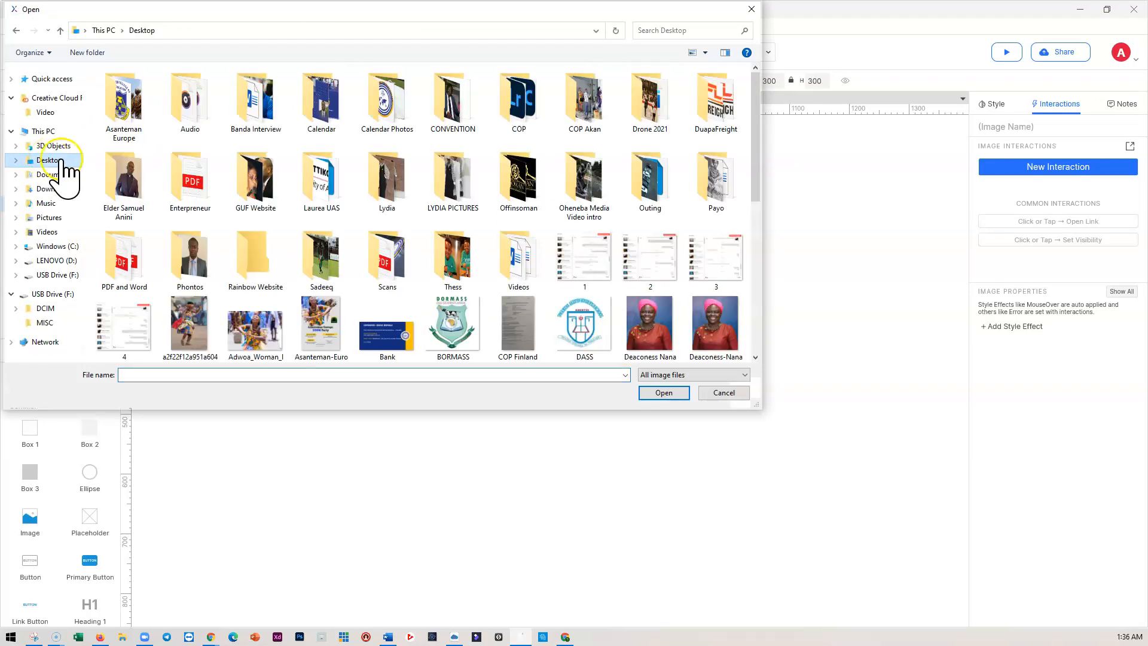
scroll(282, 245, "down", 2)
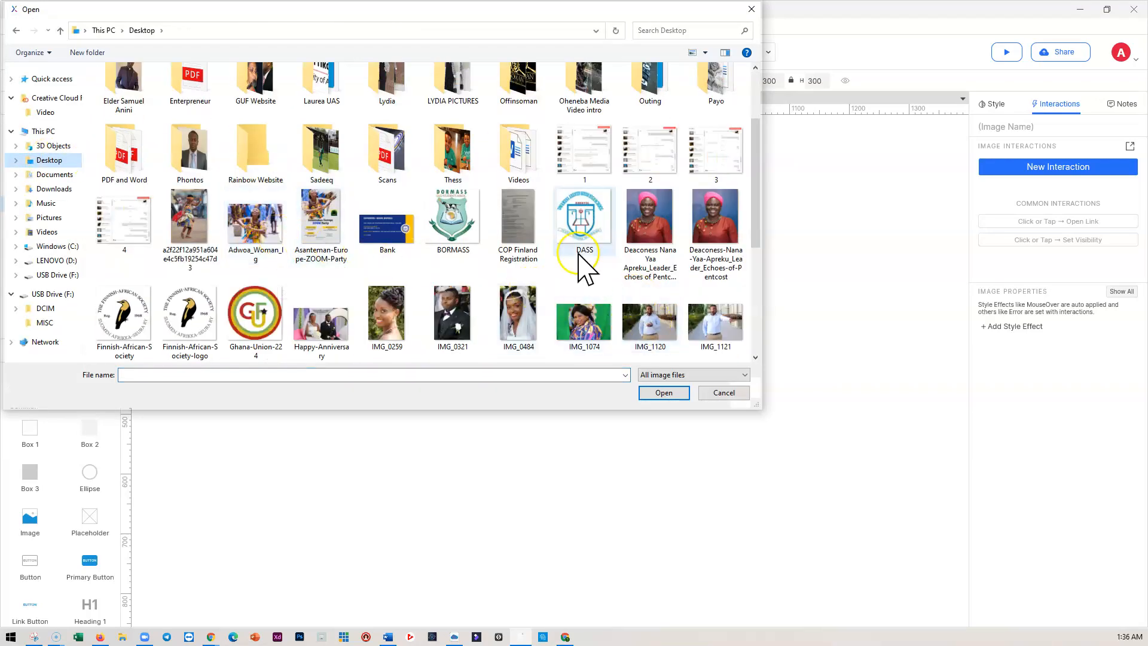
scroll(407, 293, "down", 3)
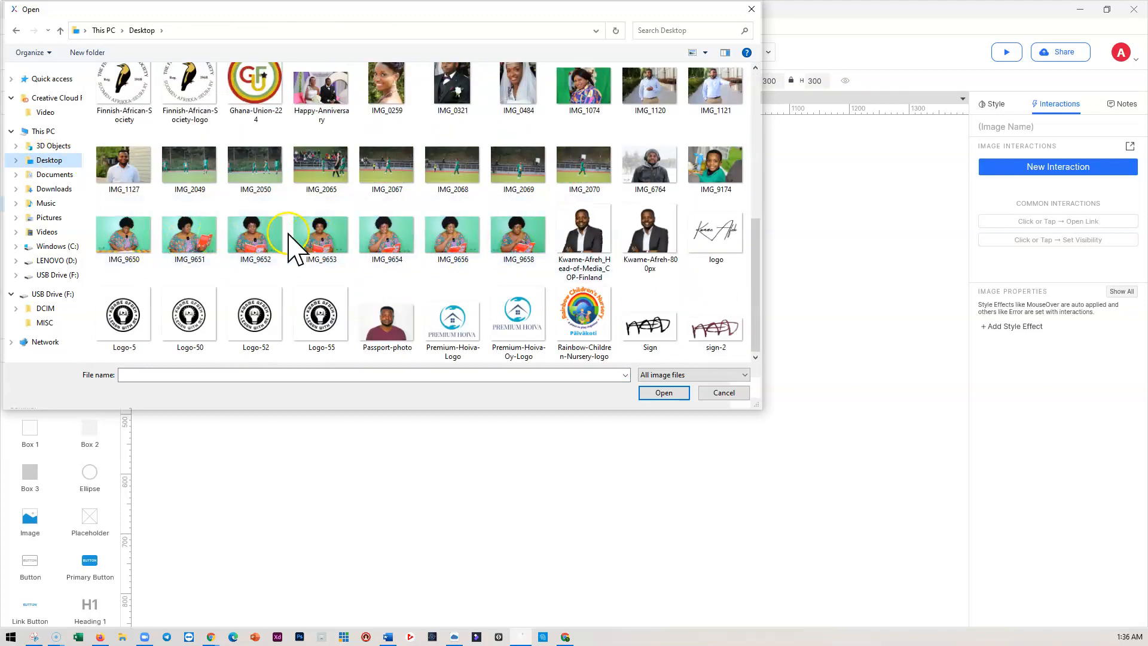
left_click(325, 242)
left_click(659, 393)
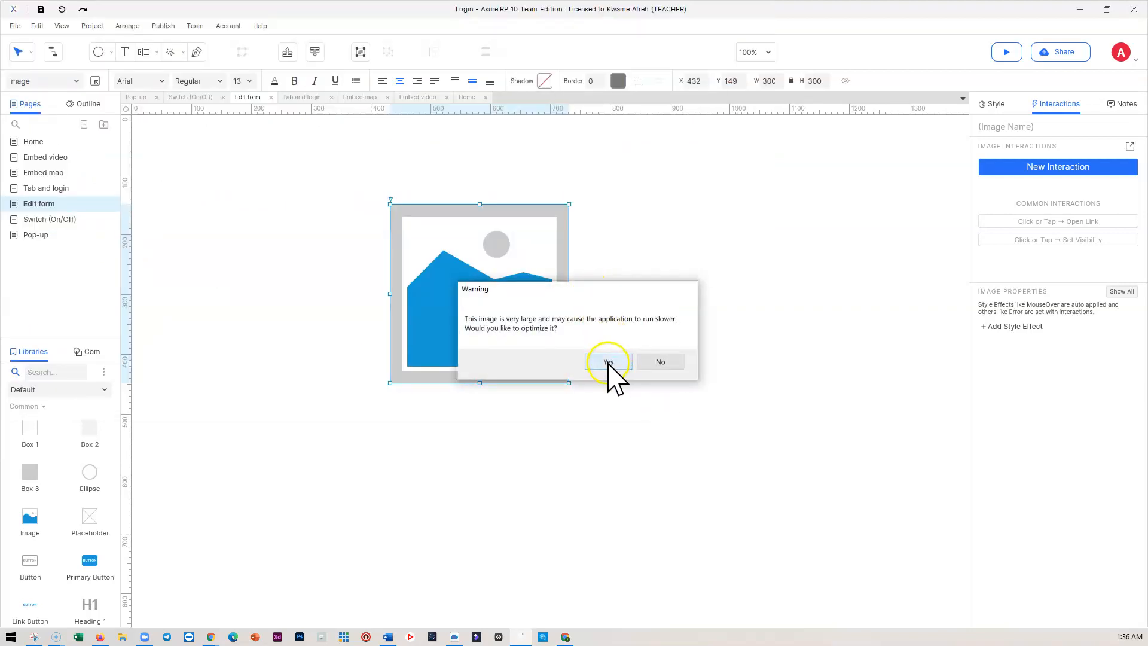
left_click(608, 362)
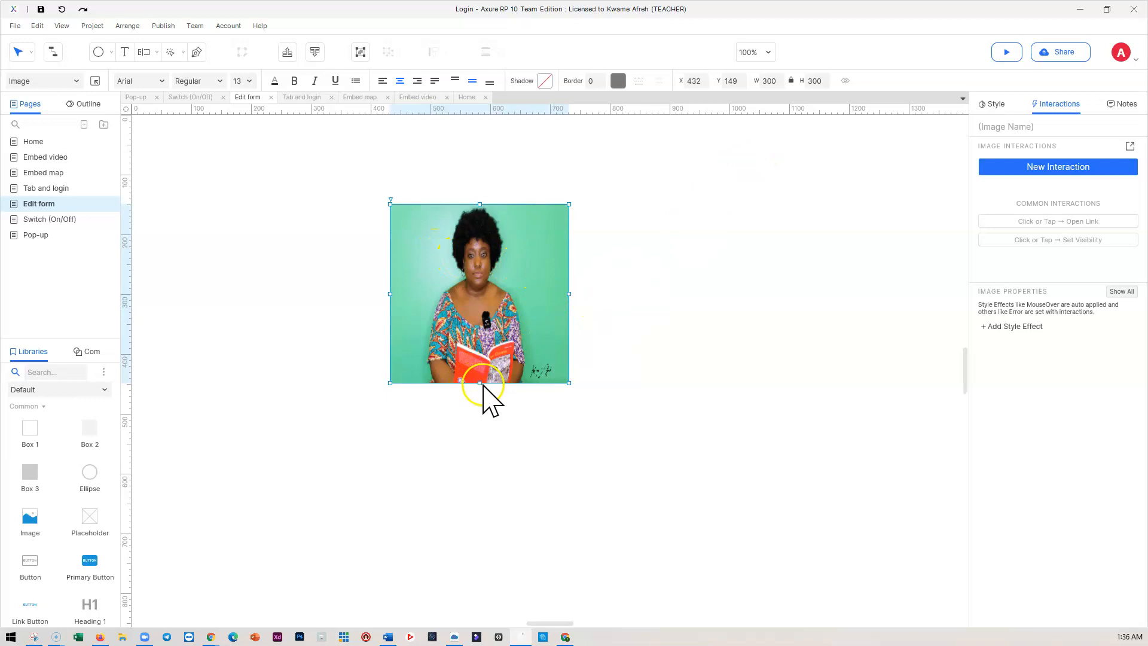
Step: Try reducing the photo's height and delete it from the Edit form page
left_click_drag(479, 383, 476, 330)
left_click(658, 275)
left_click(515, 281)
key("Delete")
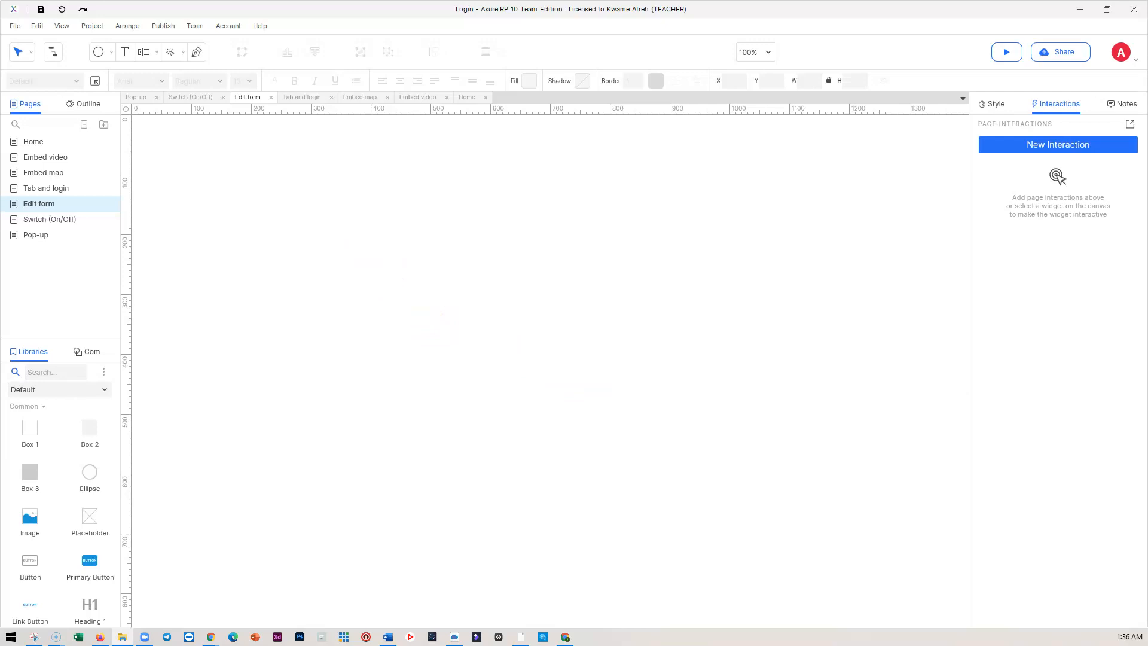
left_click(284, 206)
left_click_drag(1, 513, 238, 264)
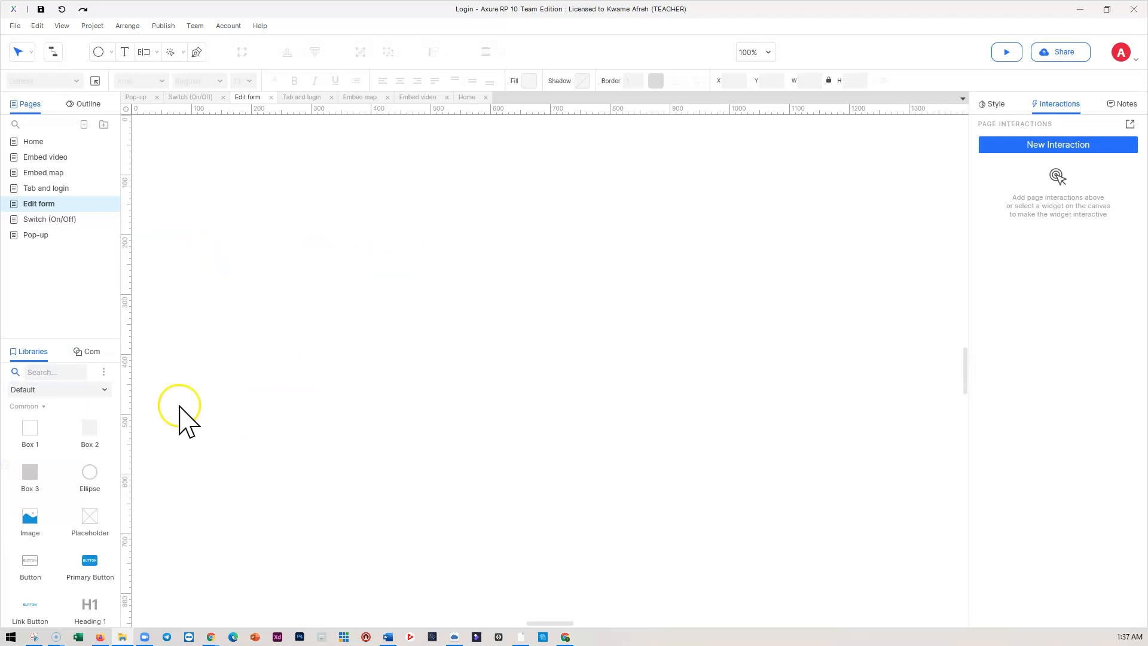
Step: Place a new image widget on the Edit form page and load the photo of the woman with the red book without optimizing it
left_click_drag(29, 518, 410, 230)
double_click(411, 231)
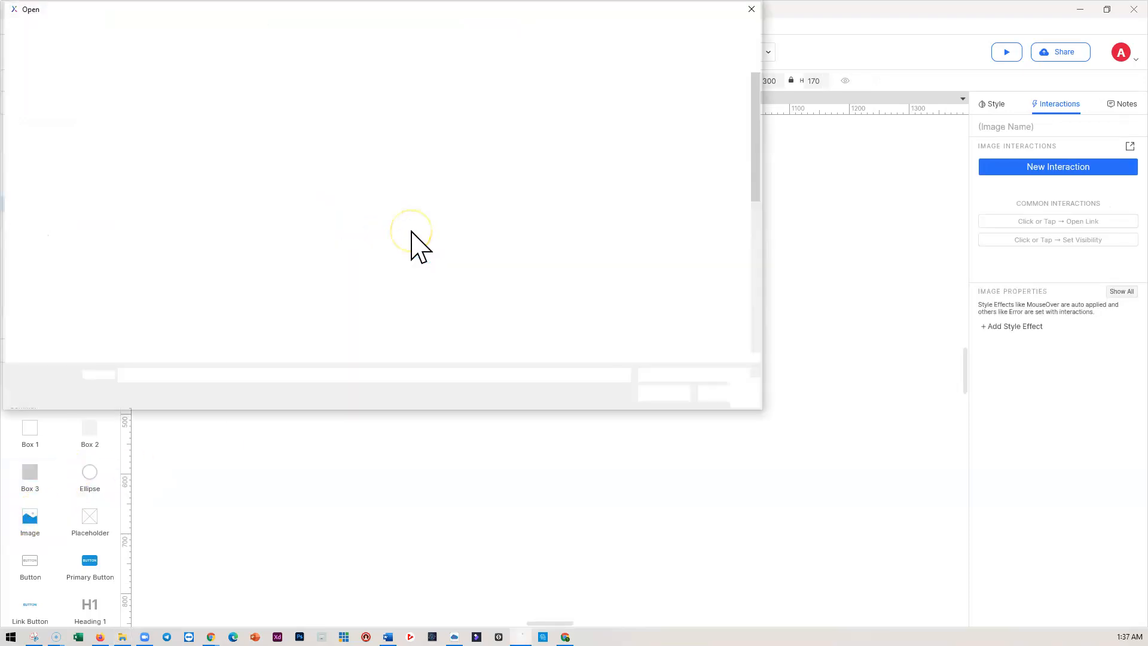
scroll(392, 281, "down", 3)
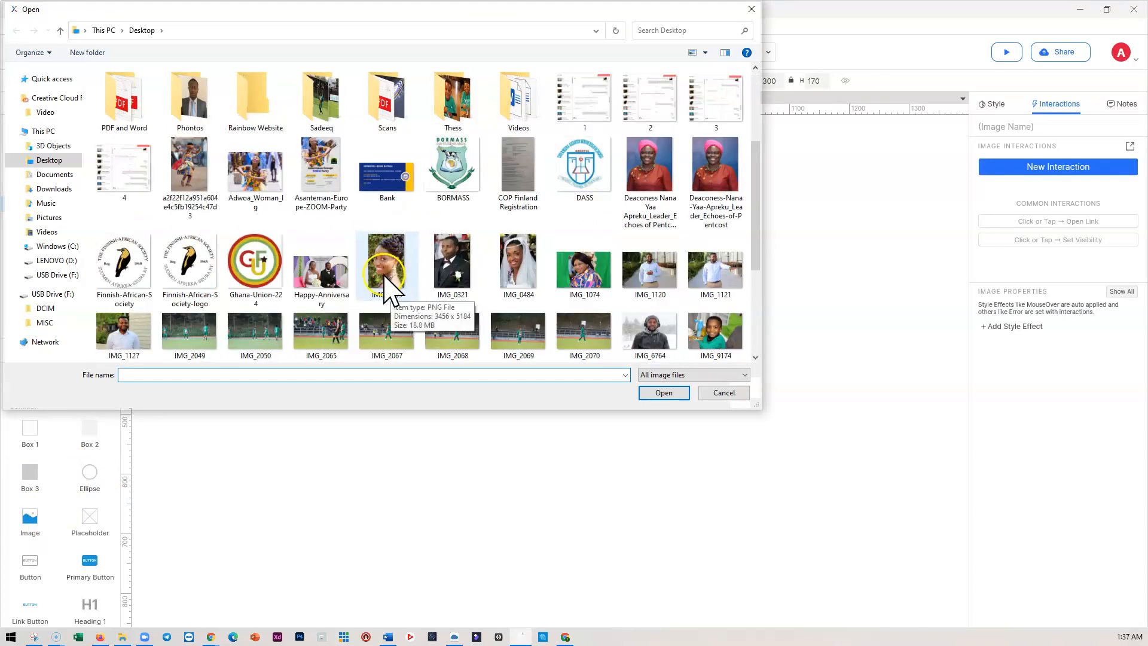
scroll(387, 284, "down", 2)
left_click(320, 247)
left_click(662, 392)
left_click(658, 366)
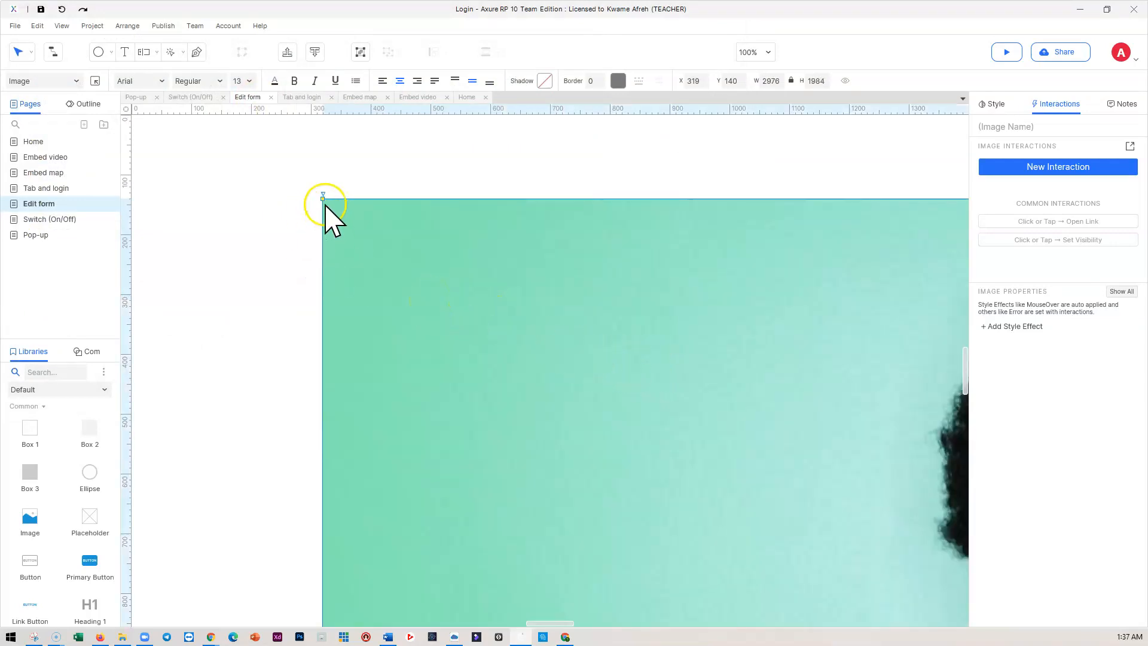
Step: Scale the oversized photo down to about 286 by 191 and place it near X 184, Y 114
left_click_drag(322, 199, 945, 605)
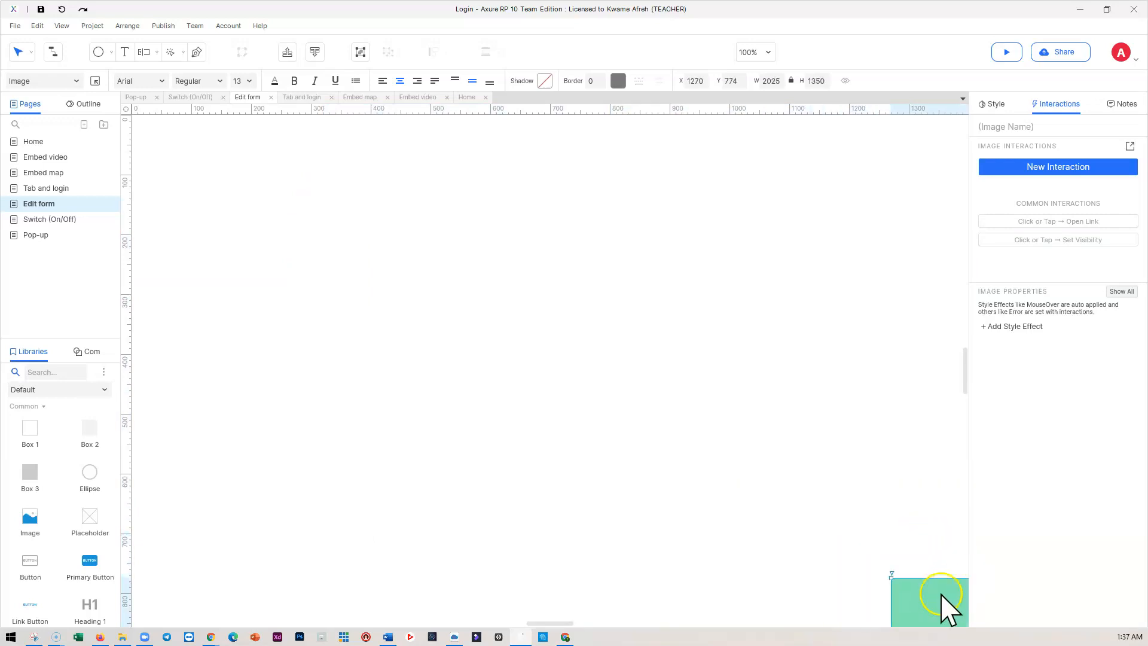
left_click_drag(597, 353, 599, 463)
left_click_drag(662, 514, 326, 270)
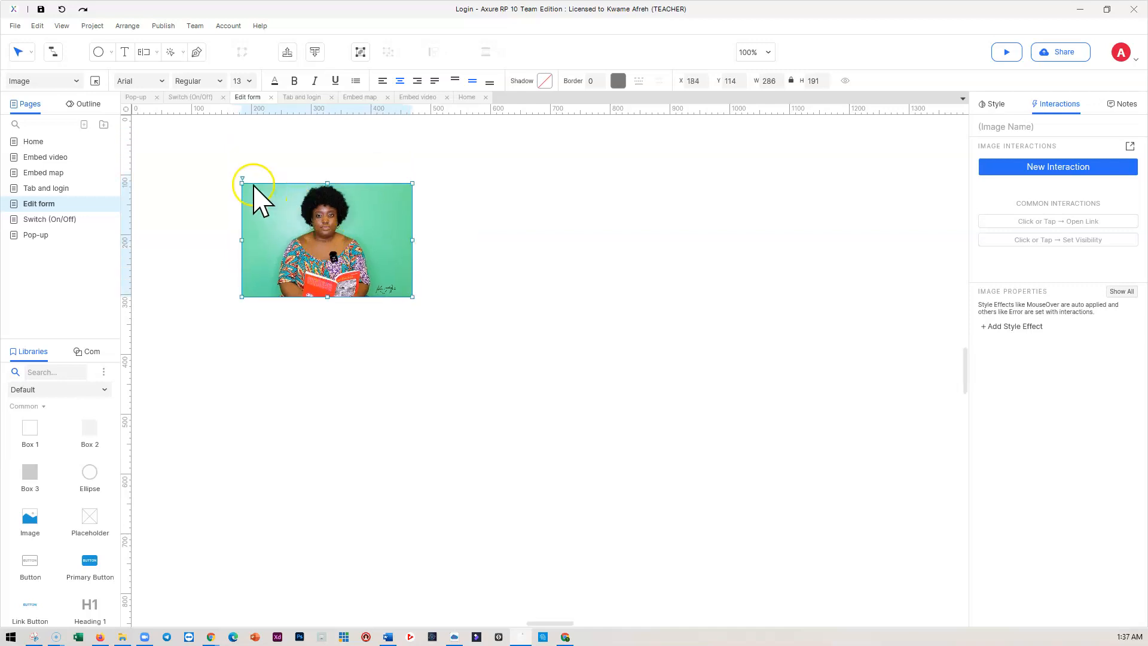
Step: Round the photo's corners fully into a pill shape and move it closer to the page's upper-left corner
left_click_drag(243, 179, 374, 171)
left_click(542, 239)
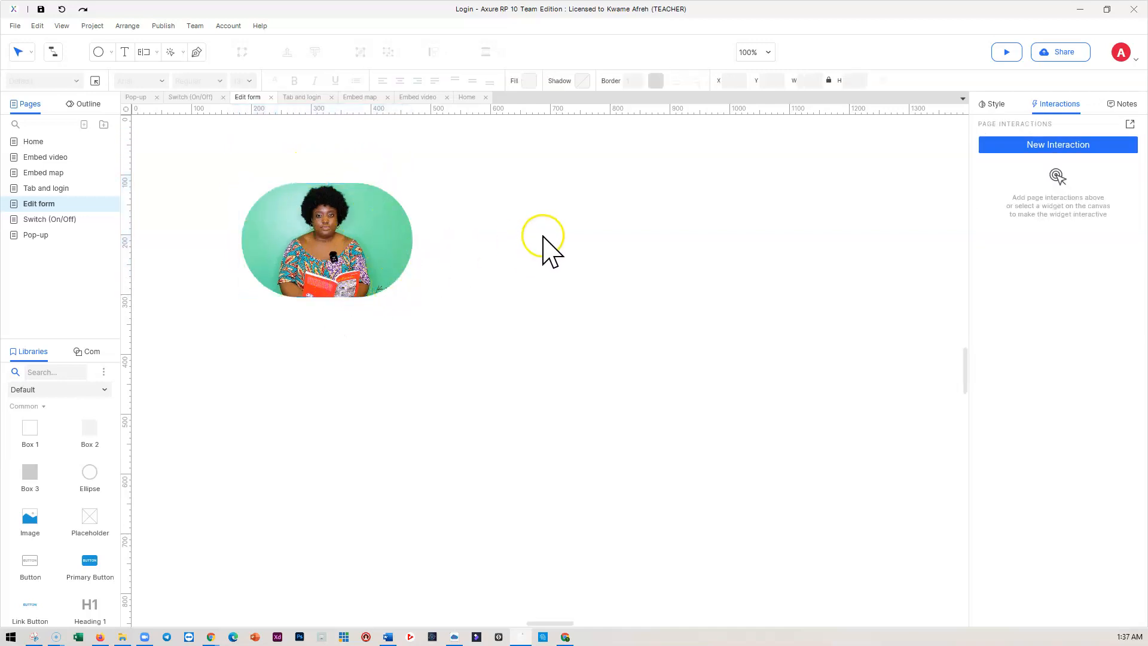
left_click(367, 243)
left_click_drag(358, 264, 309, 234)
left_click(568, 246)
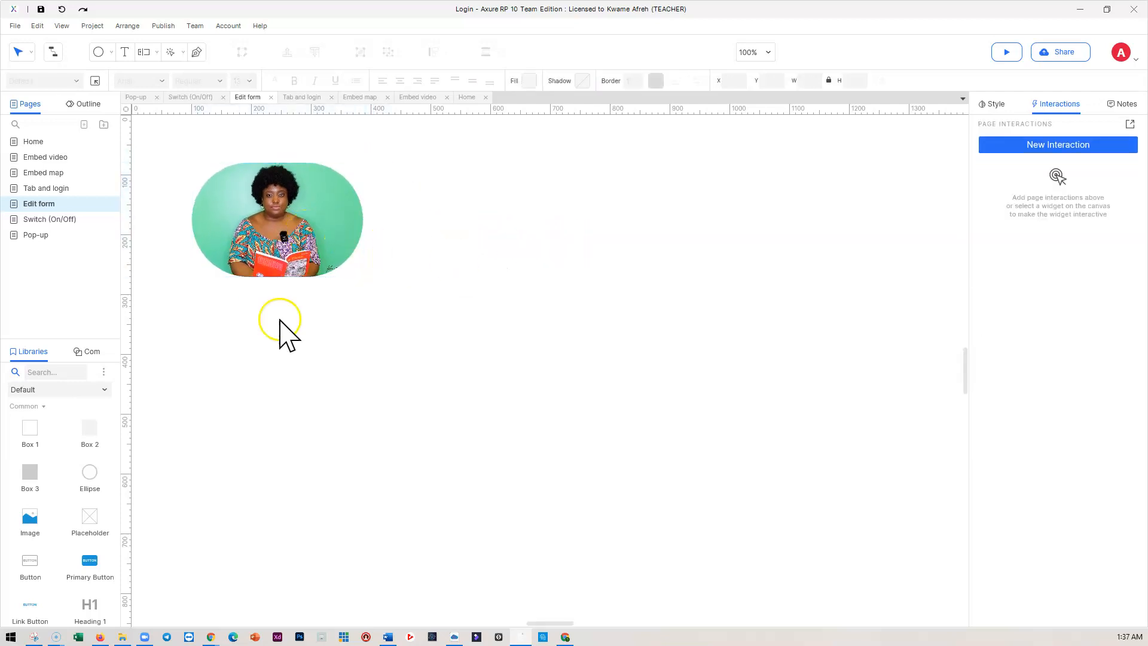
Step: Add a label at about X 593, Y 80, beside the photo and level with its upper edge, reading "Name"
scroll(64, 498, "down", 2)
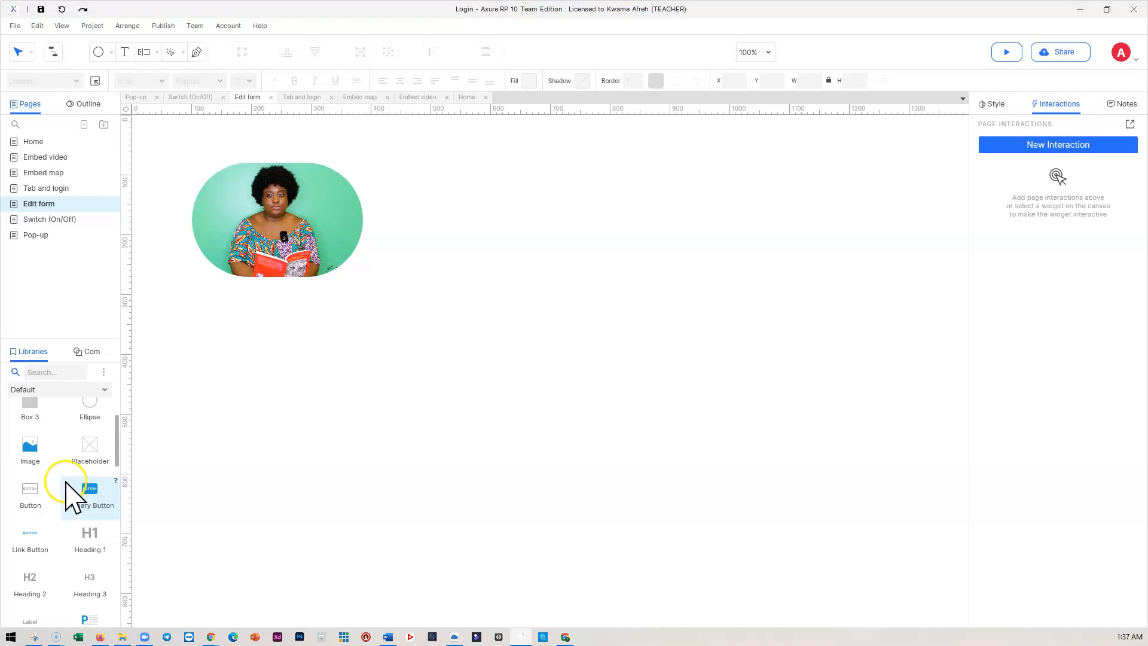
scroll(66, 483, "up", 2)
scroll(43, 516, "down", 1)
scroll(43, 514, "up", 1)
scroll(42, 515, "down", 4)
left_click_drag(28, 559, 609, 169)
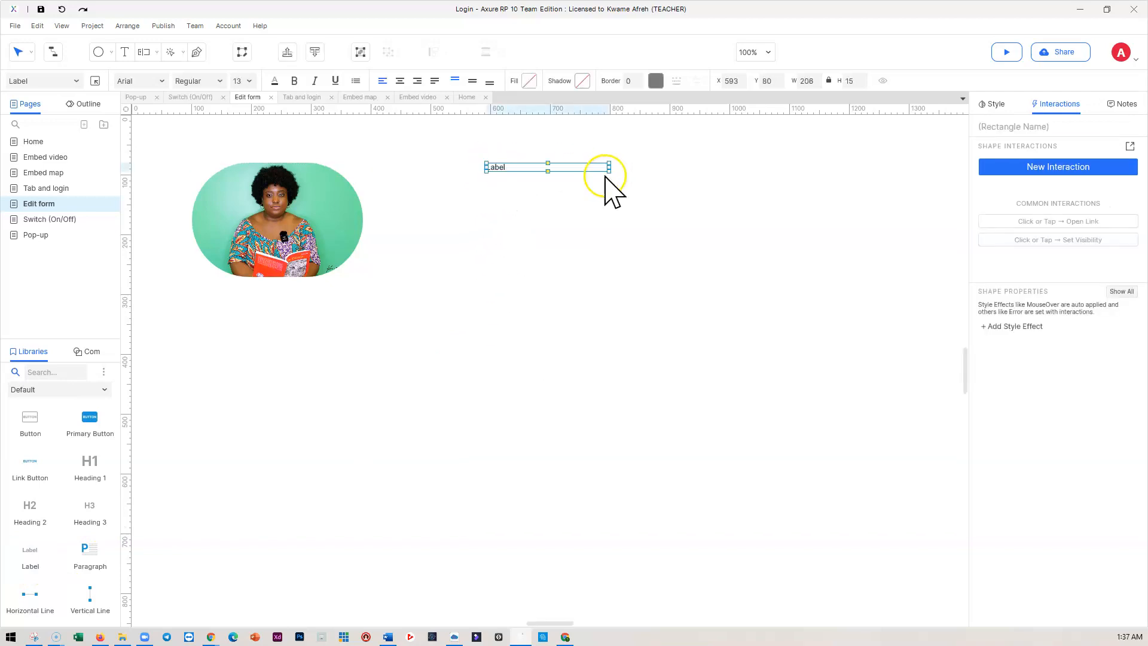
double_click(534, 167)
type("Name")
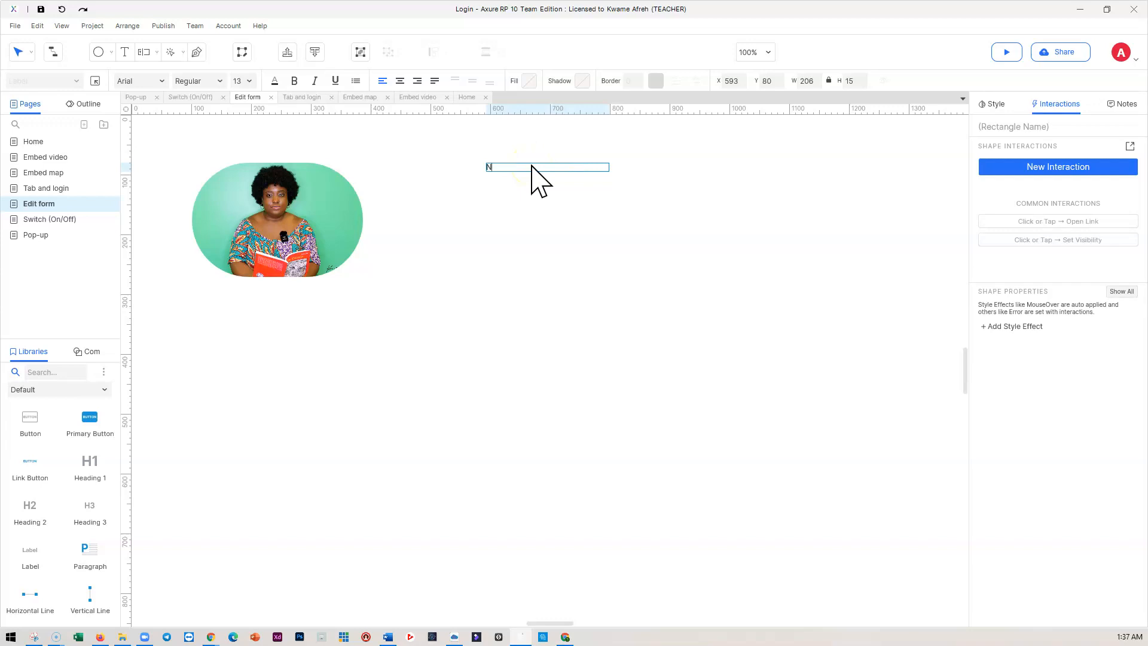
left_click(549, 202)
Step: Duplicate the "Name" label straight below itself at about Y 225 and change the copy's text to "City"
left_click(508, 168)
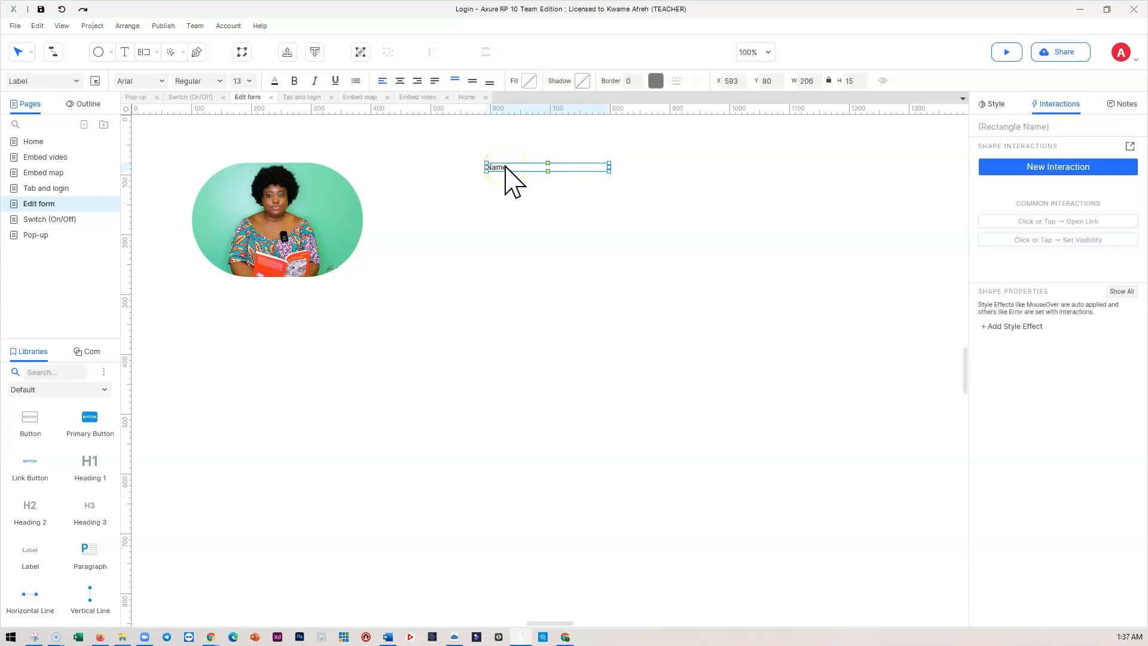
left_click_drag(505, 169, 512, 256, "ctrl")
double_click(511, 254)
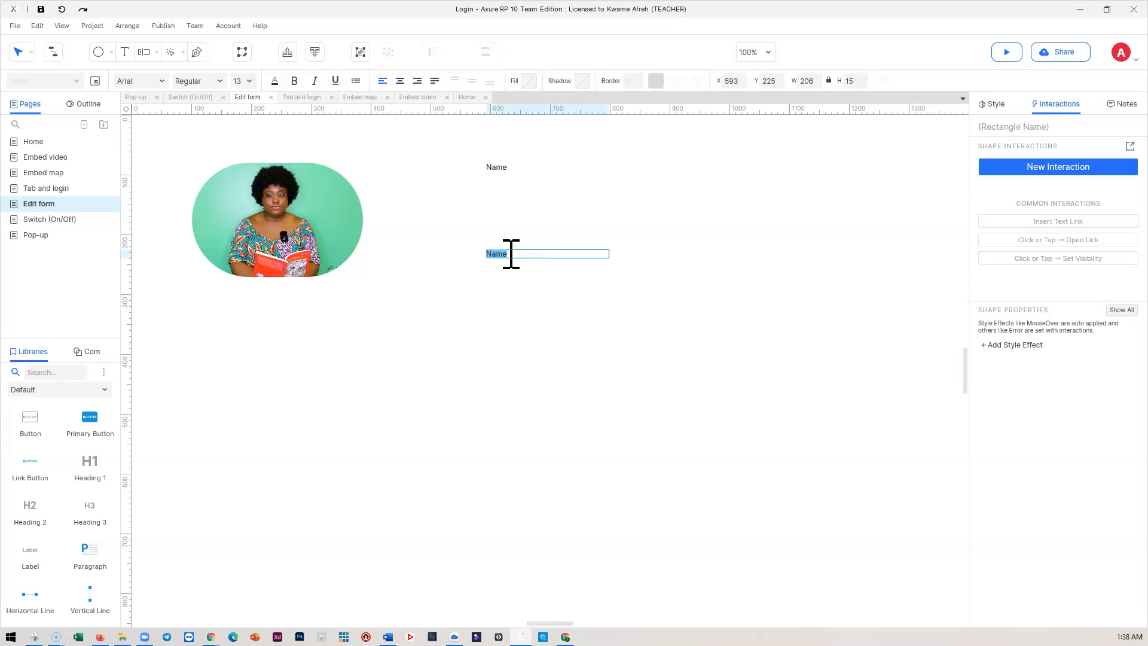
type("City")
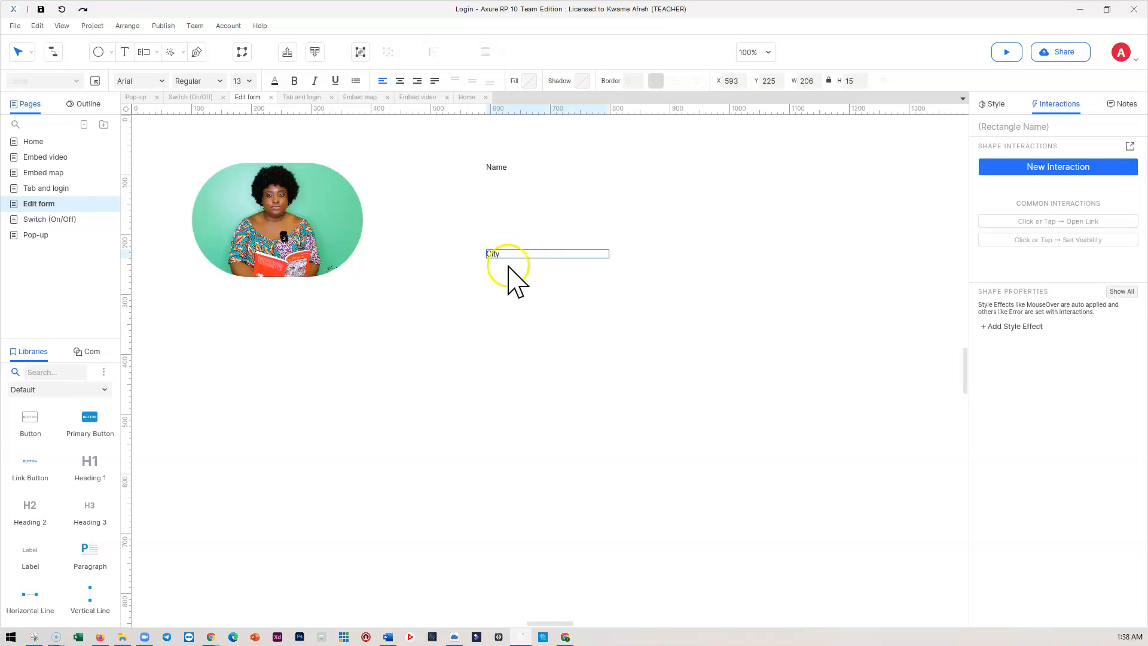
left_click(512, 275)
Step: Move both labels closer to the photo, aligned at X 458, with "Name" at about Y 113 and "City" at about Y 198
left_click_drag(492, 257, 412, 249)
left_click_drag(493, 170, 412, 190)
left_click_drag(411, 248, 410, 239)
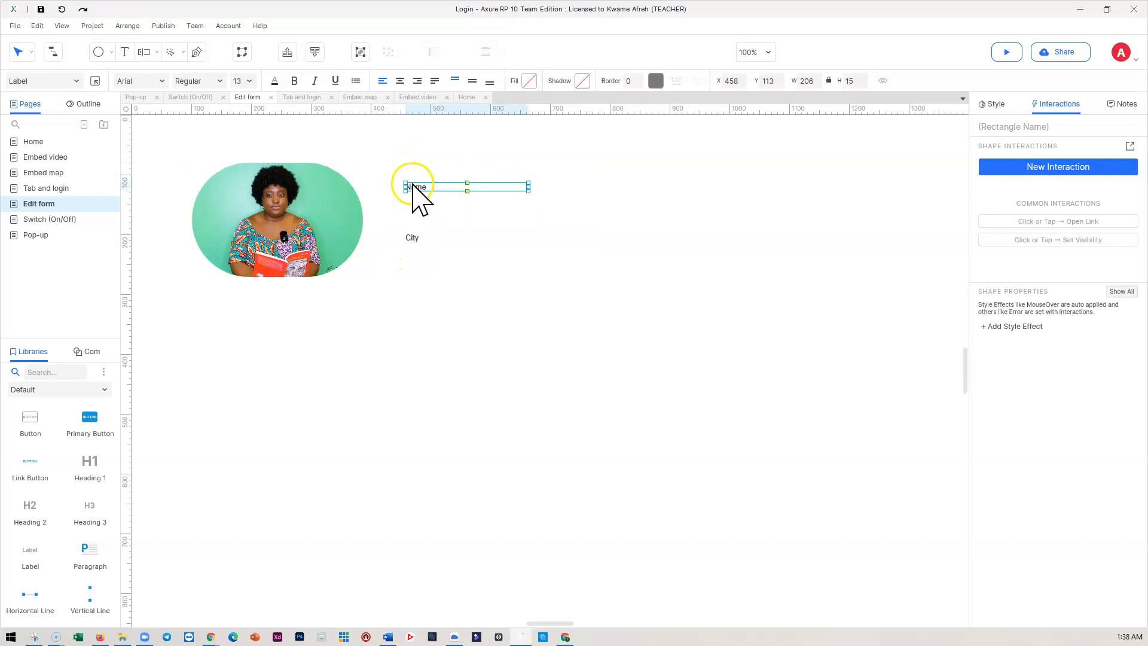
Step: Set the "Name" label's font size to 18 and enlarge the "City" label's text to match
left_click(244, 81)
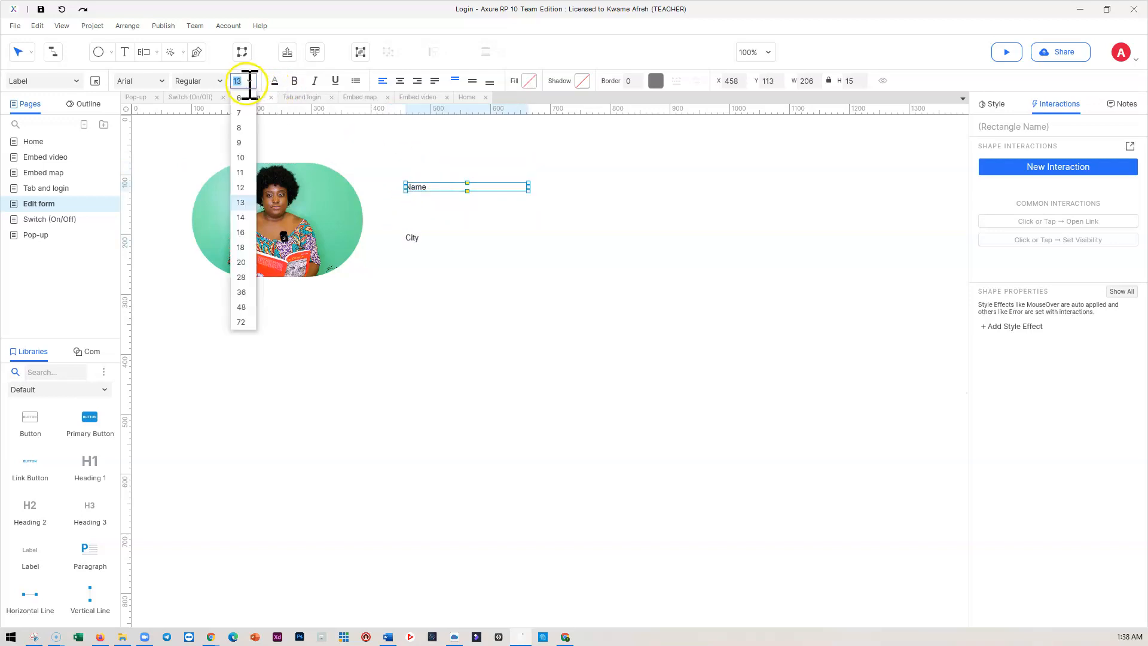
left_click(241, 247)
left_click(411, 238)
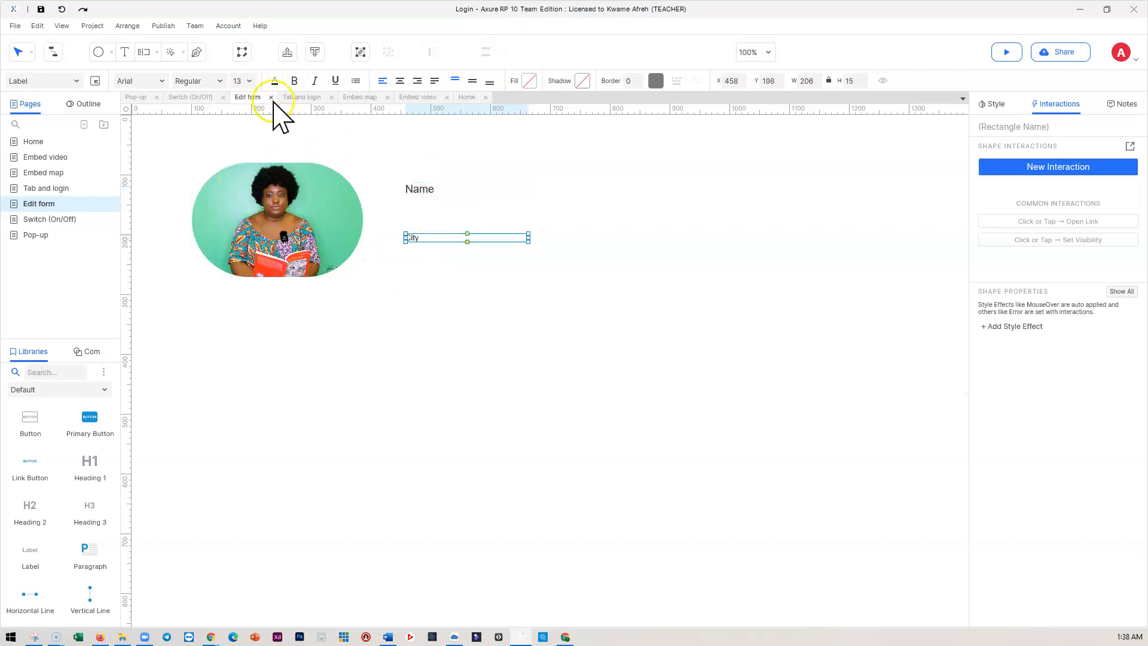
left_click(244, 82)
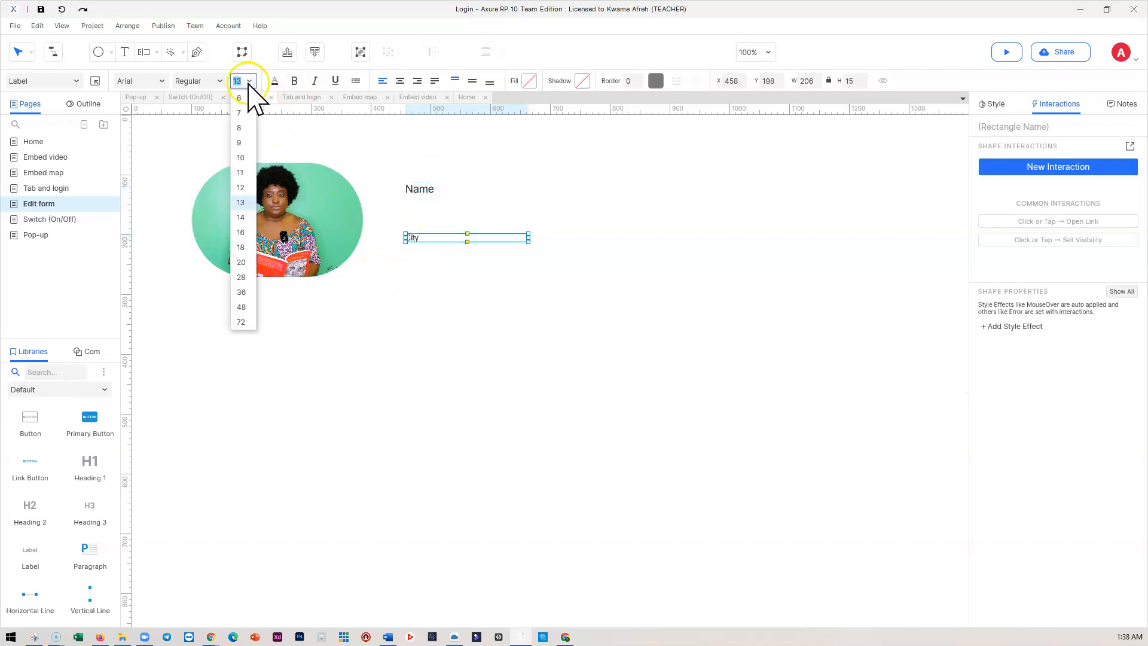
left_click(245, 264)
left_click(441, 302)
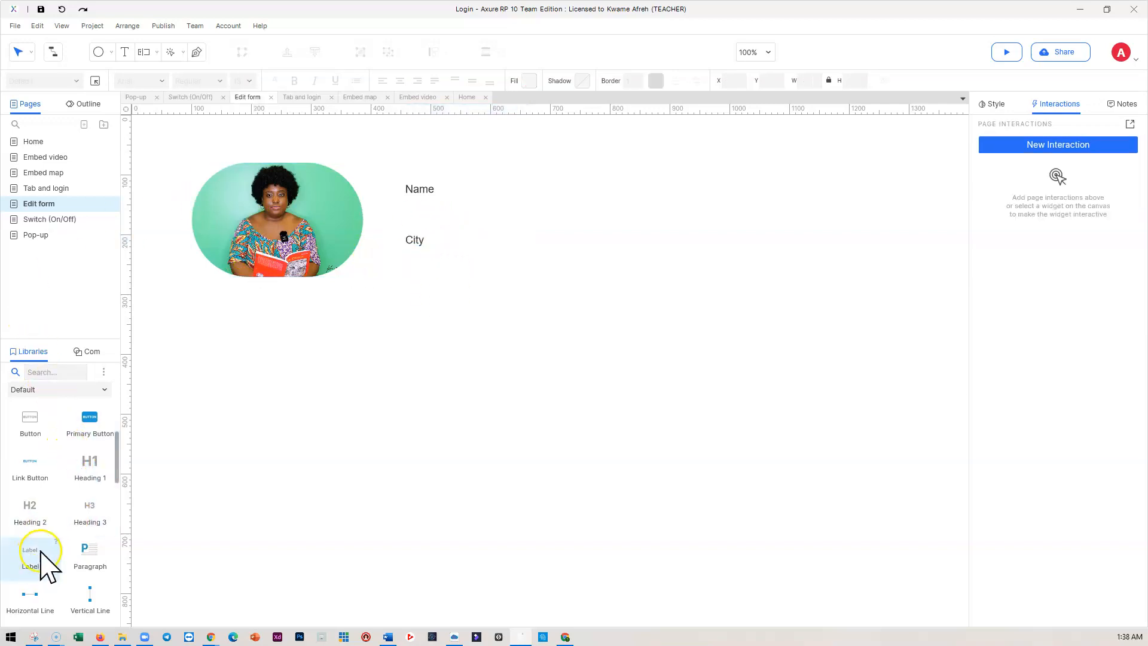
Step: Add a Heading 3 widget under the "Name" label at about X 458, Y 148 and enter the profile person's name
left_click_drag(66, 522, 423, 211)
double_click(423, 210)
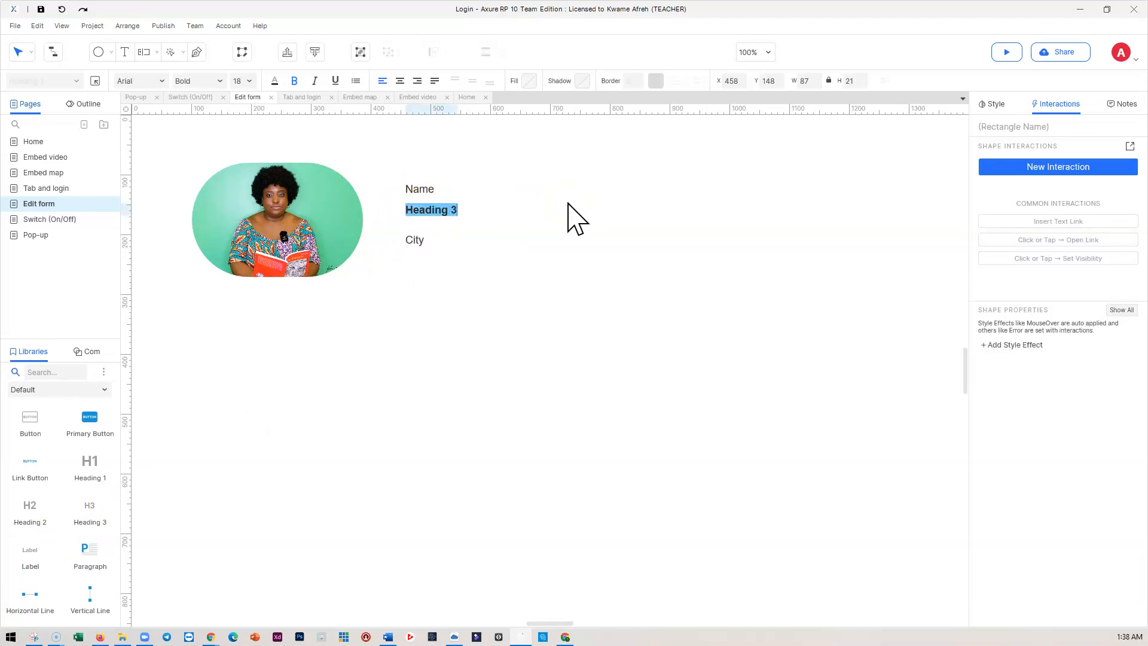
type("J")
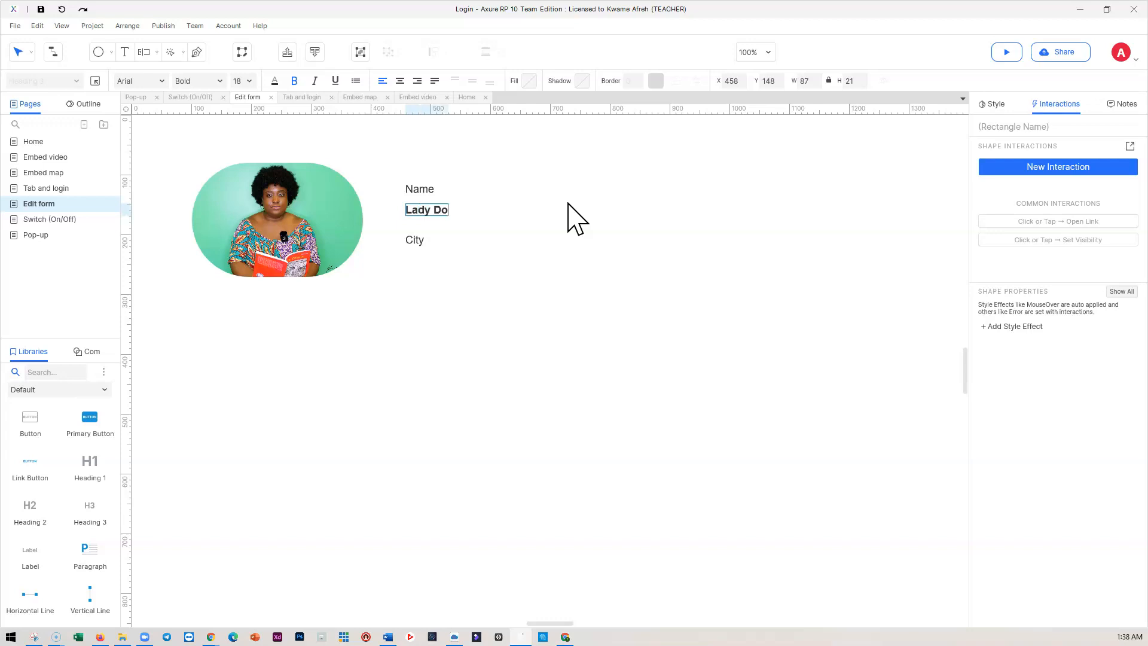
left_click(484, 256)
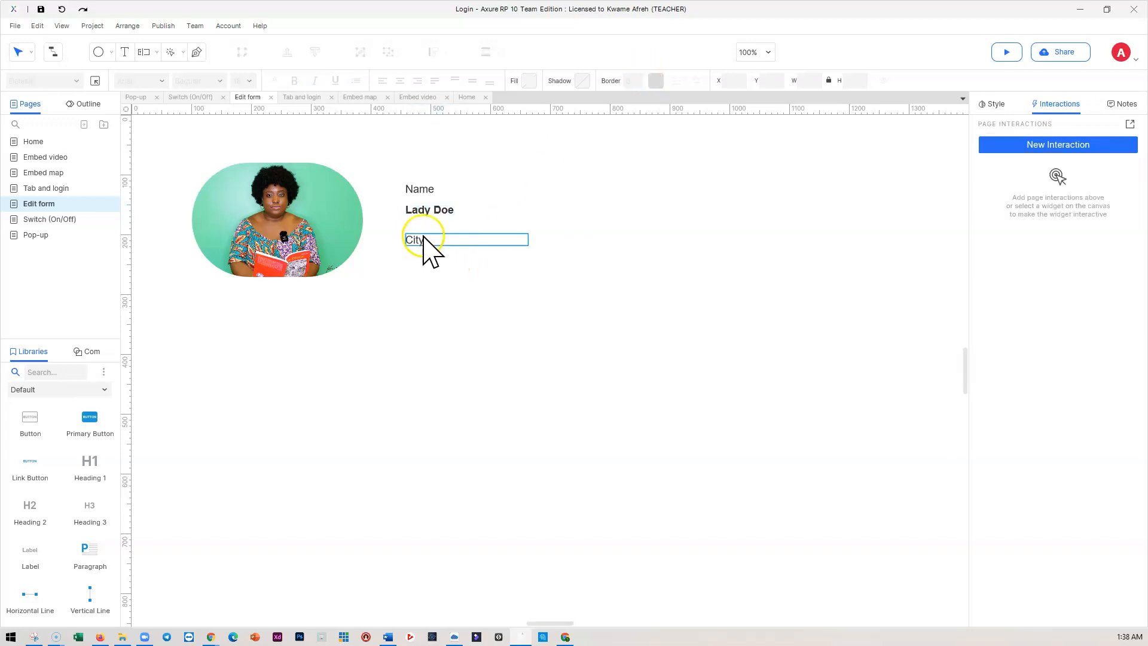
Step: Restyle the heading under "Name" as regular-weight grey text and widen its box to about 252
left_click(430, 203)
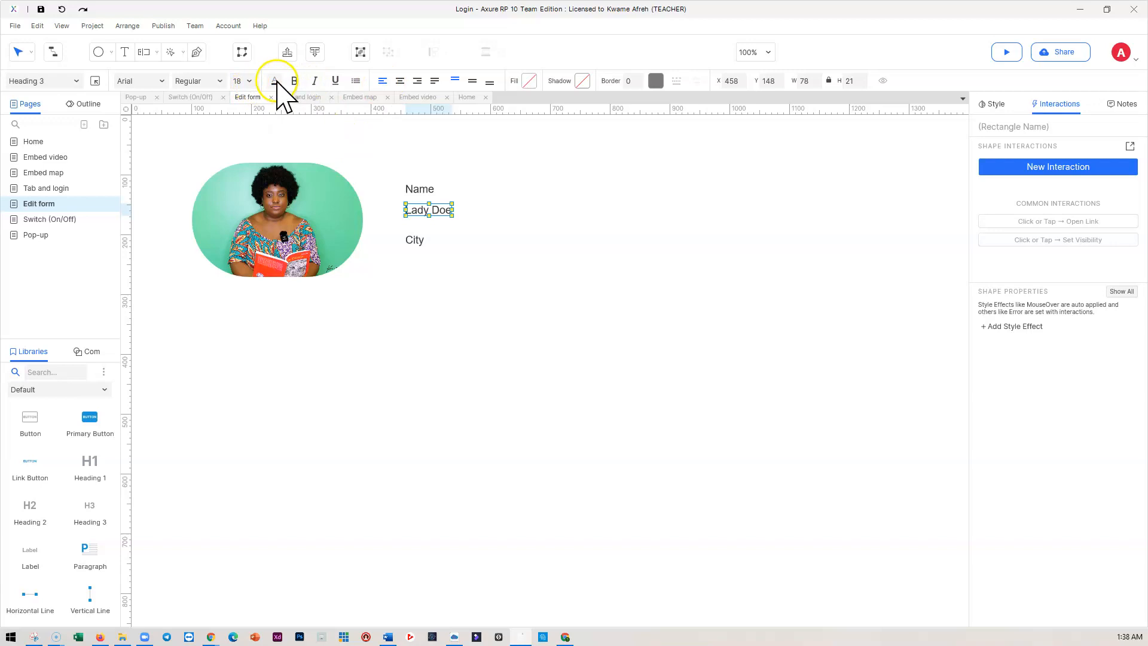
left_click(274, 82)
left_click(640, 230)
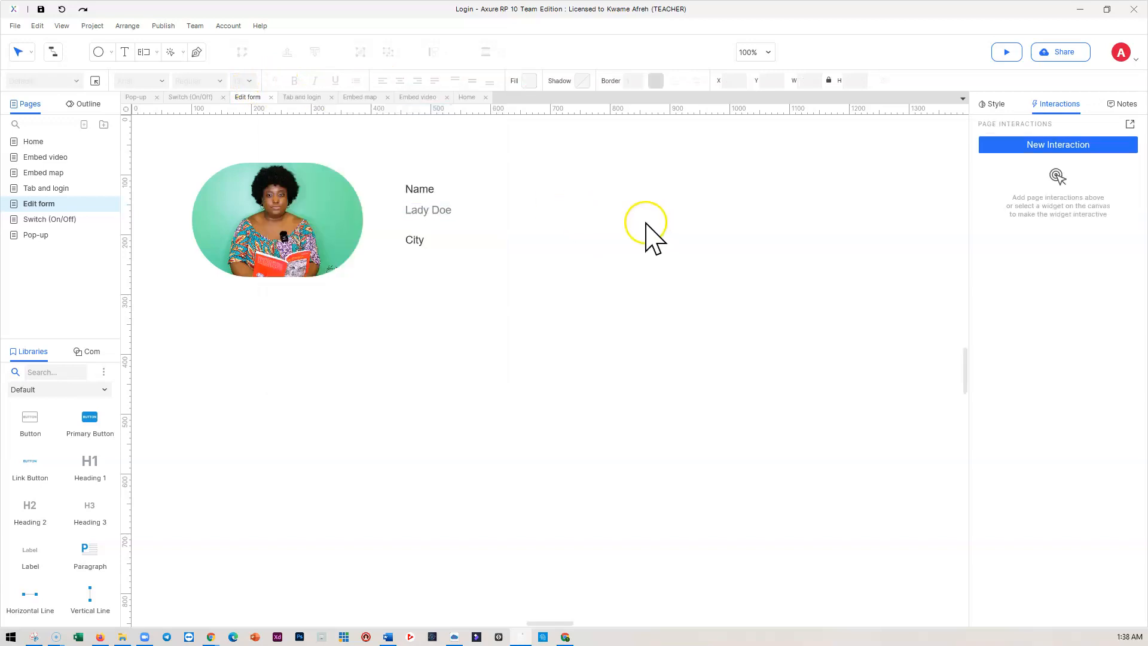
left_click(443, 211)
left_click_drag(453, 211, 556, 213)
left_click(608, 235)
Step: Duplicate the grey name text under the "City" label at about Y 232 and change the copy to "Espoo"
left_click(453, 214)
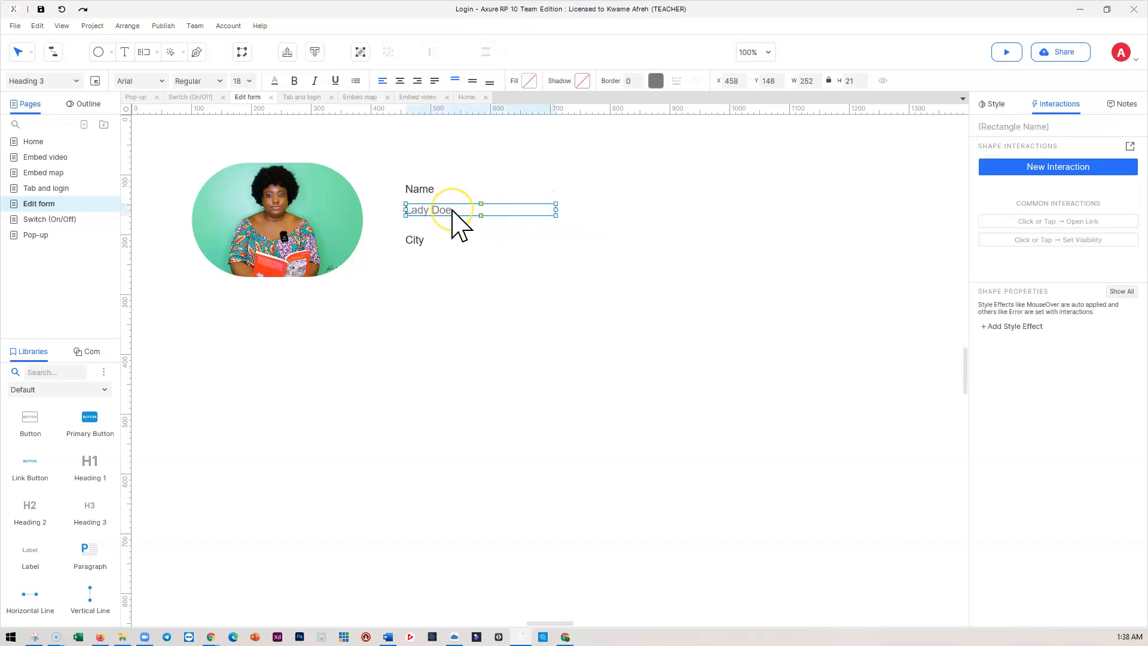
left_click_drag(451, 209, 449, 261)
double_click(446, 261)
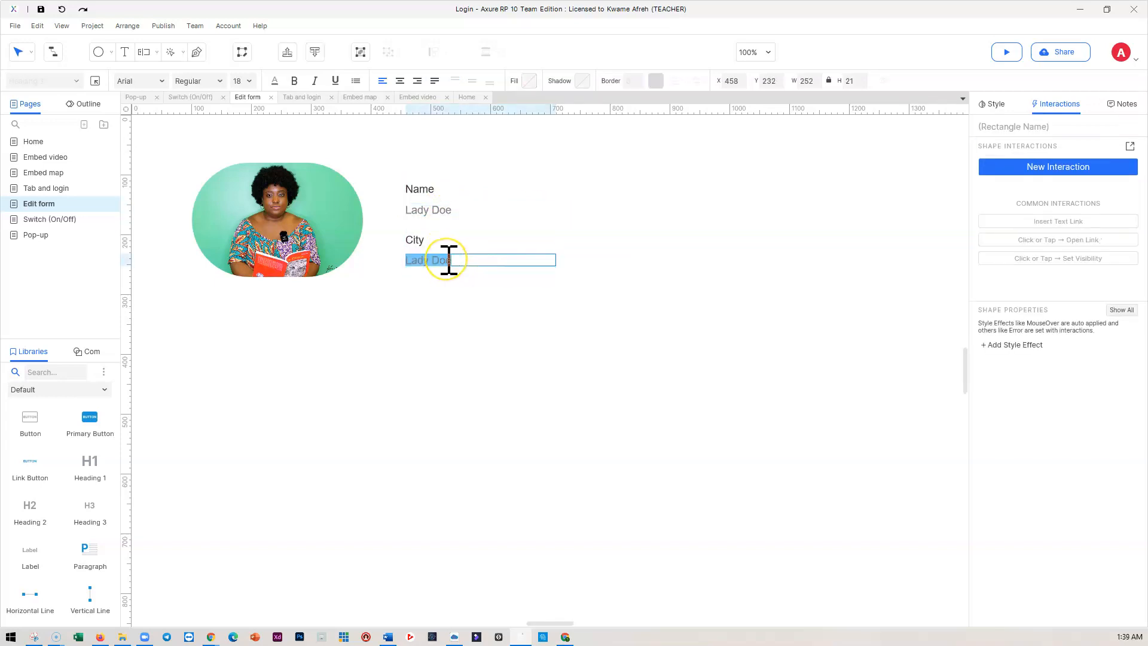
type("Espoo")
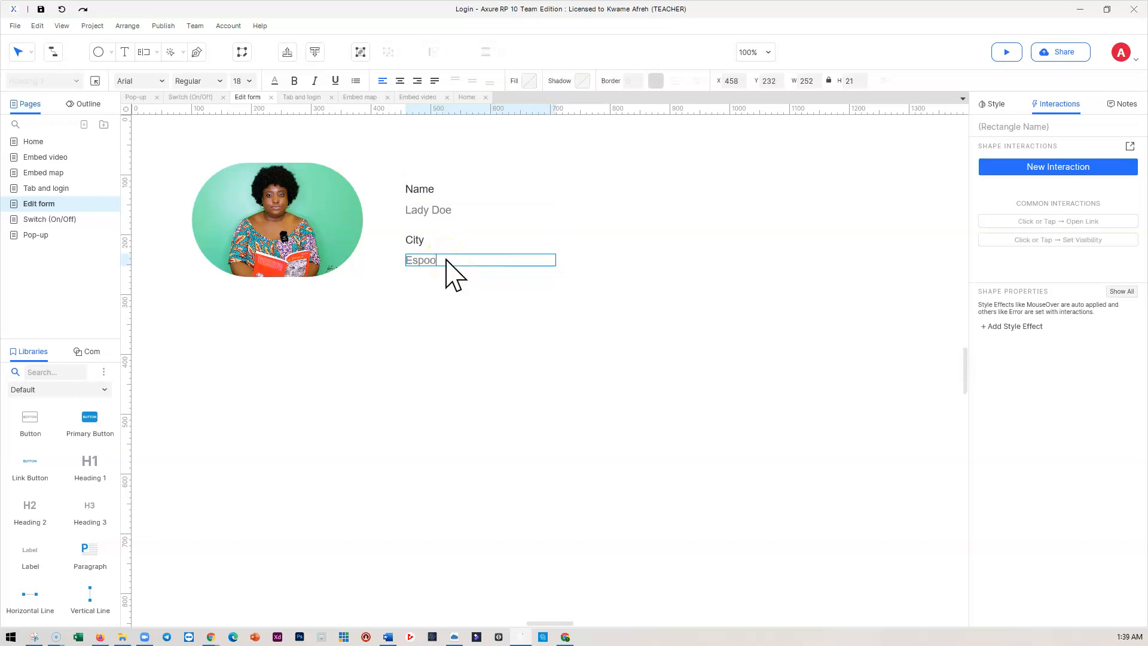
left_click(450, 297)
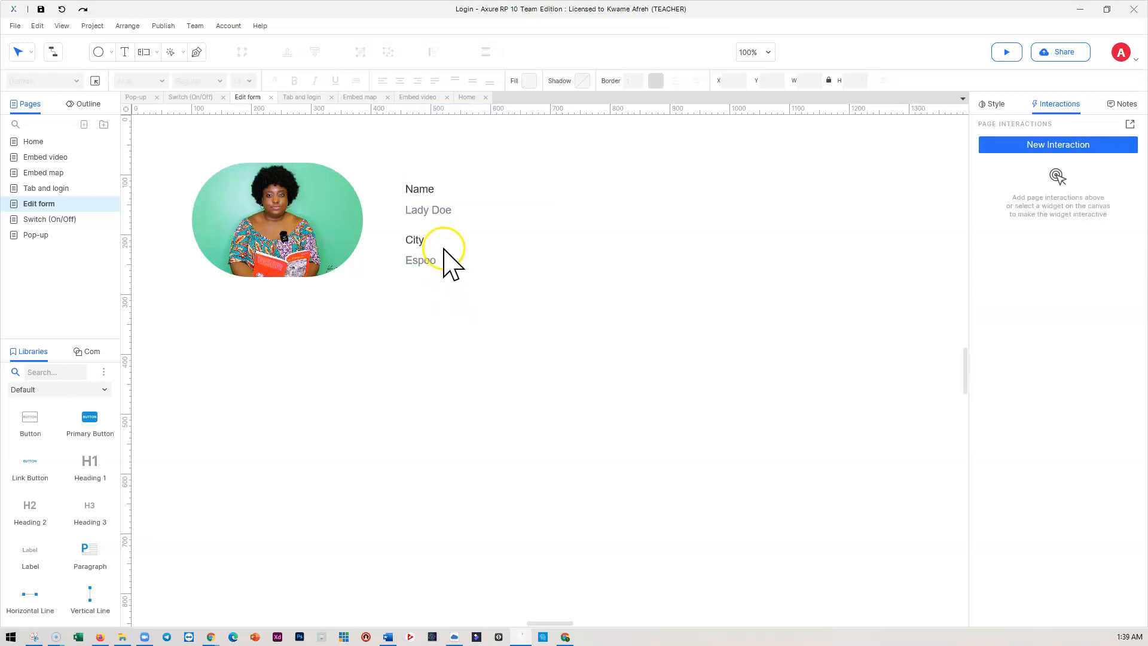
Step: Add a Link Button above the name field at about X 606, Y 94 and set its text to "Edit"
left_click_drag(697, 363, 174, 134)
left_click(772, 304)
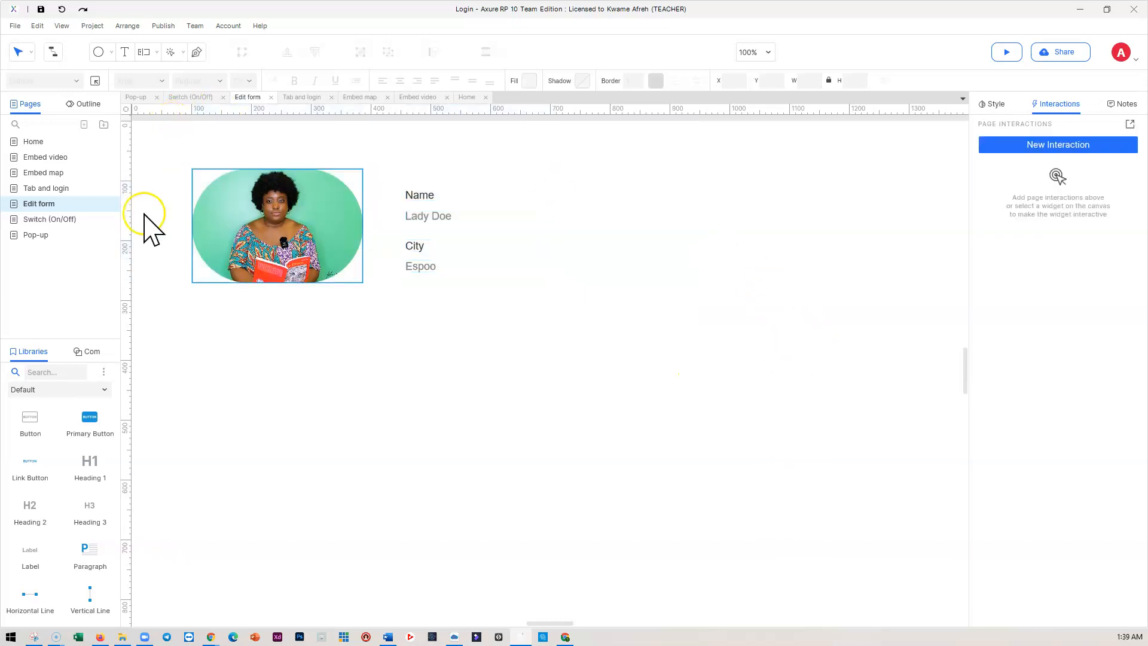
left_click_drag(29, 478, 495, 192)
double_click(510, 184)
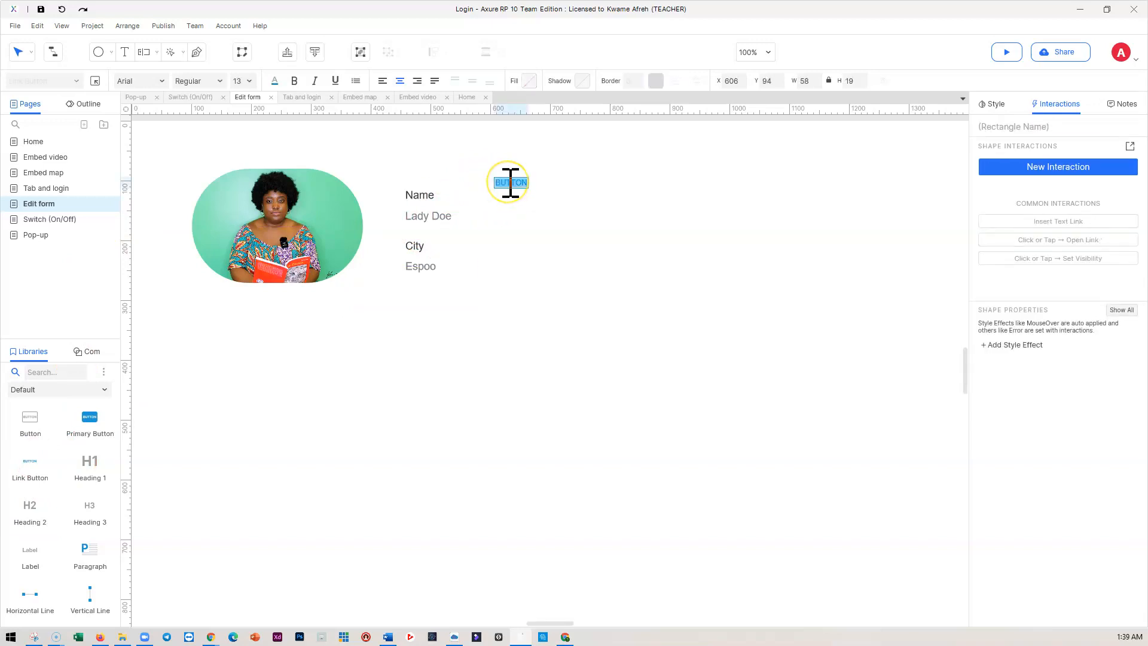
type("Ed")
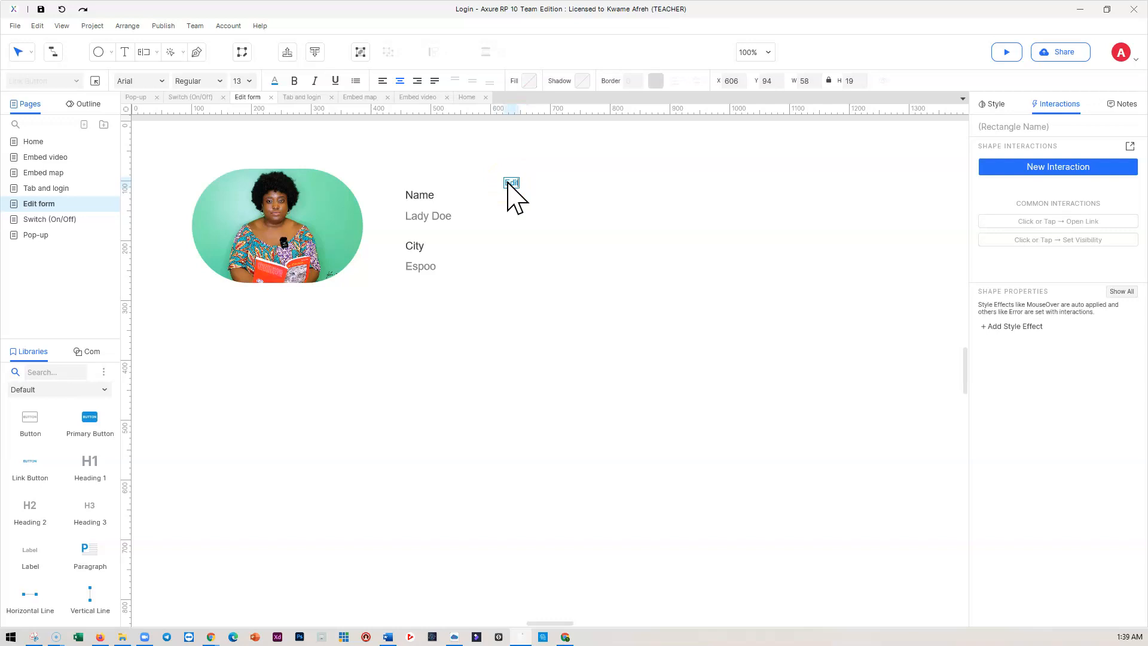
type("it")
left_click(560, 255)
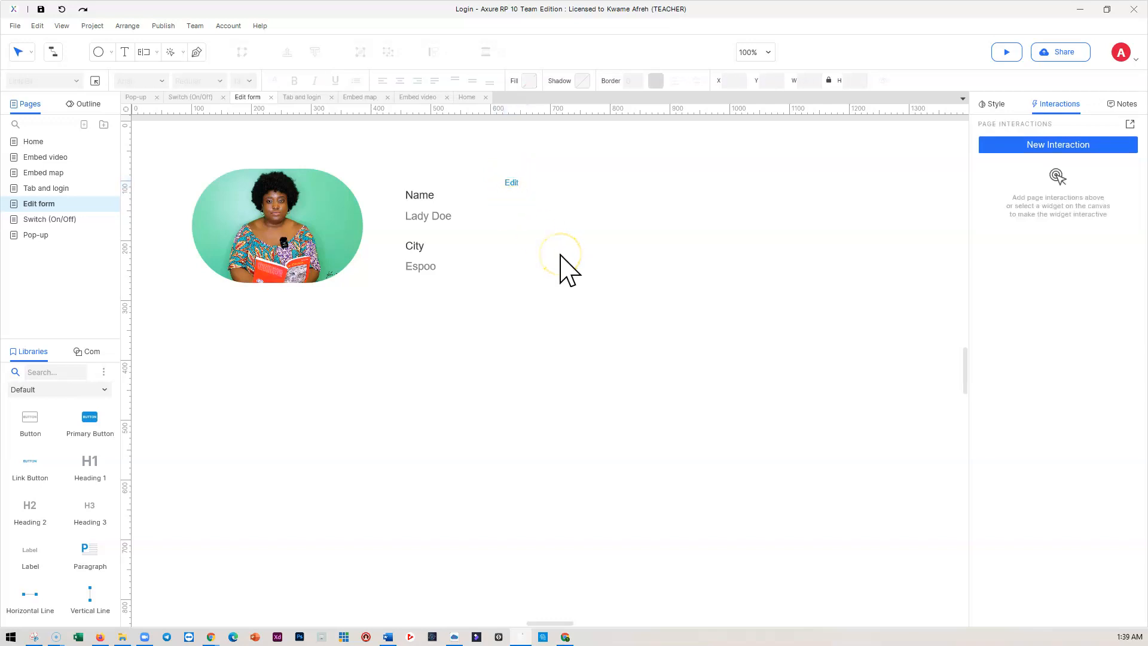
Step: Convert the photo, all labels and texts, and the Edit link together into one dynamic panel
left_click_drag(666, 322, 147, 165)
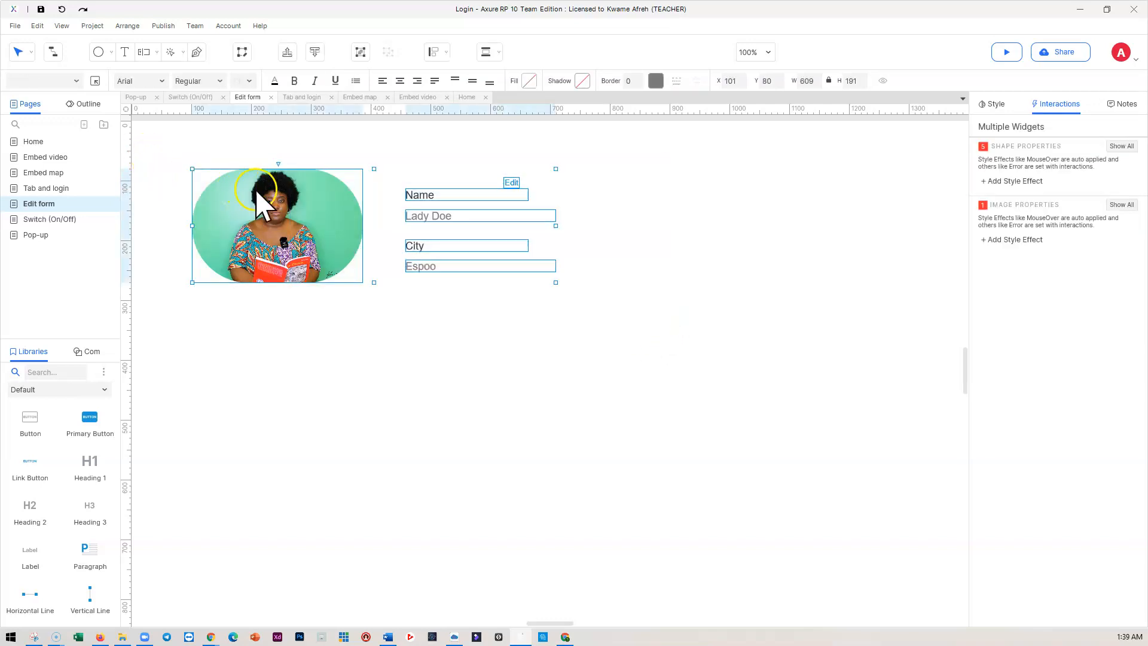
right_click(342, 207)
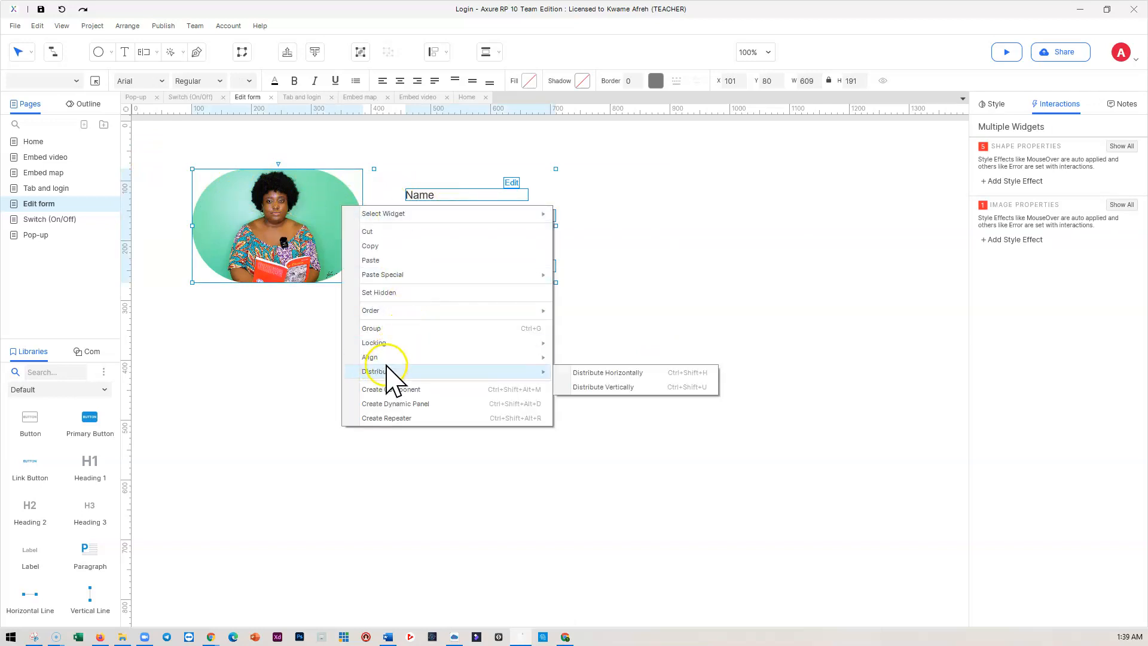
left_click(392, 405)
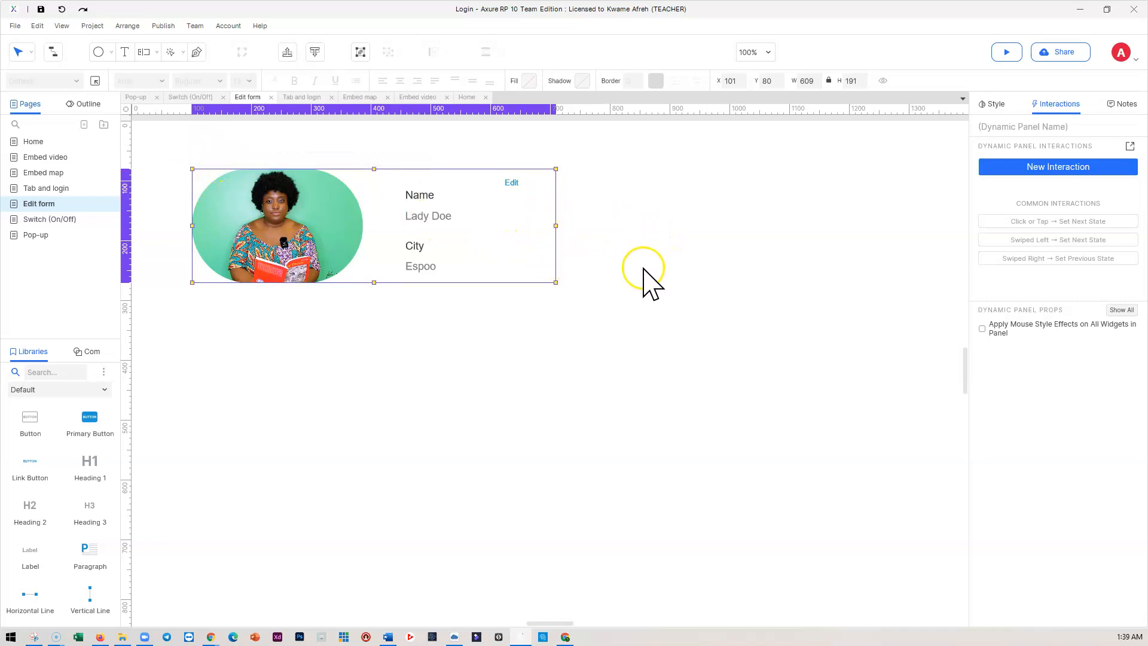
double_click(547, 271)
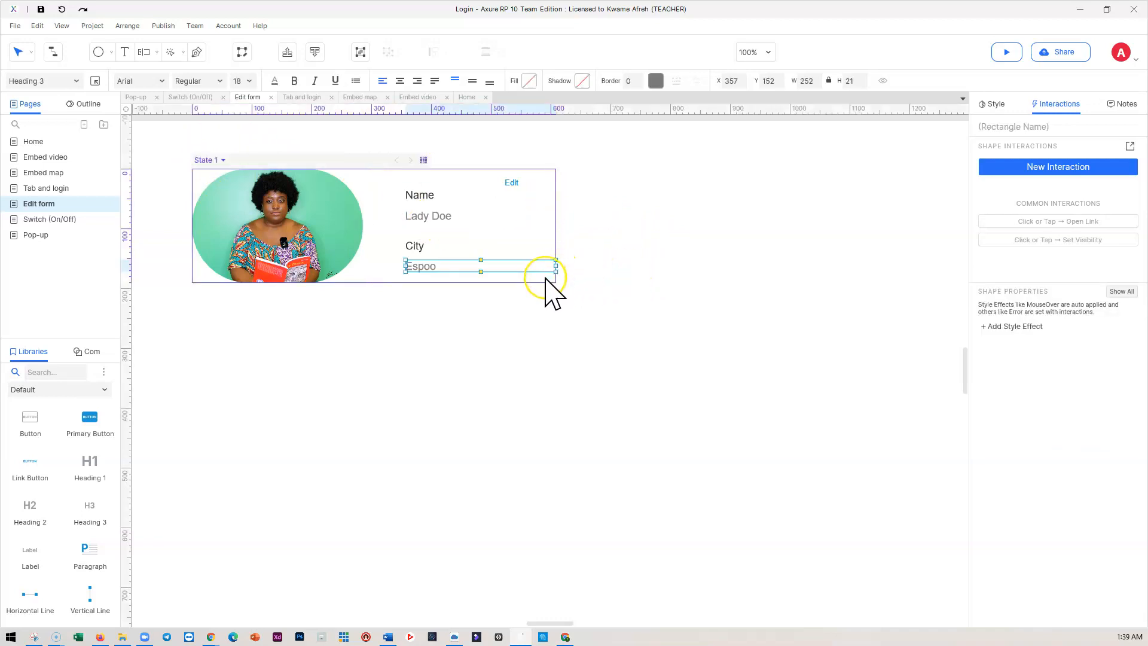
left_click(546, 278)
key("ctrl+a")
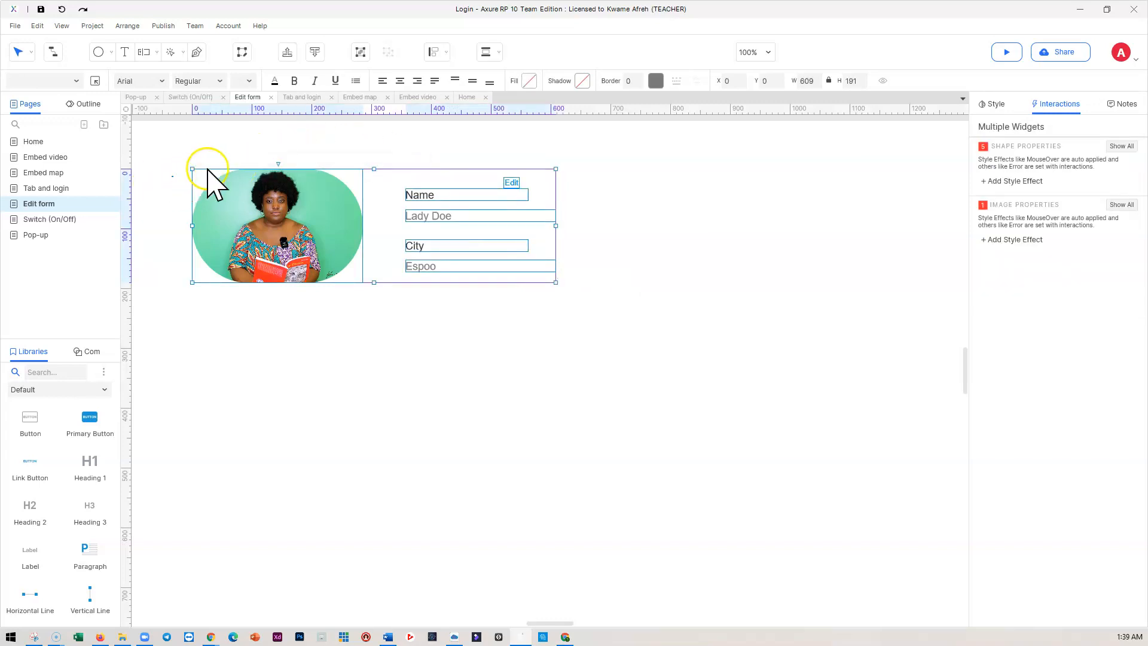
left_click(221, 161)
left_click(223, 159)
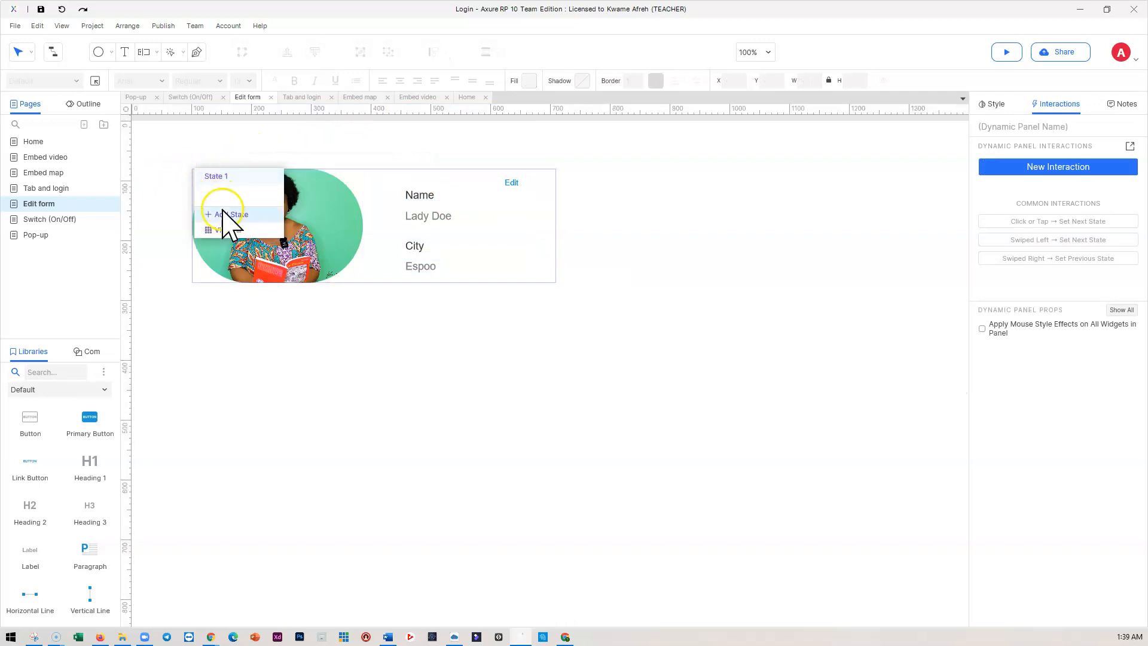
Step: Duplicate the dynamic panel's State 1, with all its widgets, as a second state
left_click(88, 104)
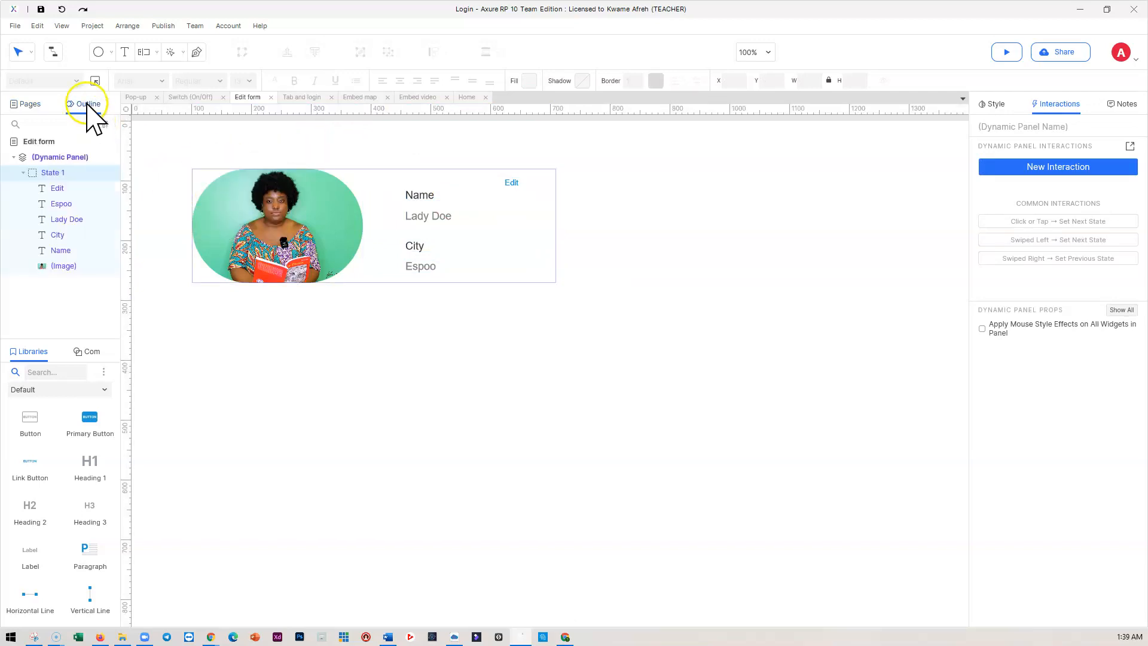
left_click(24, 173)
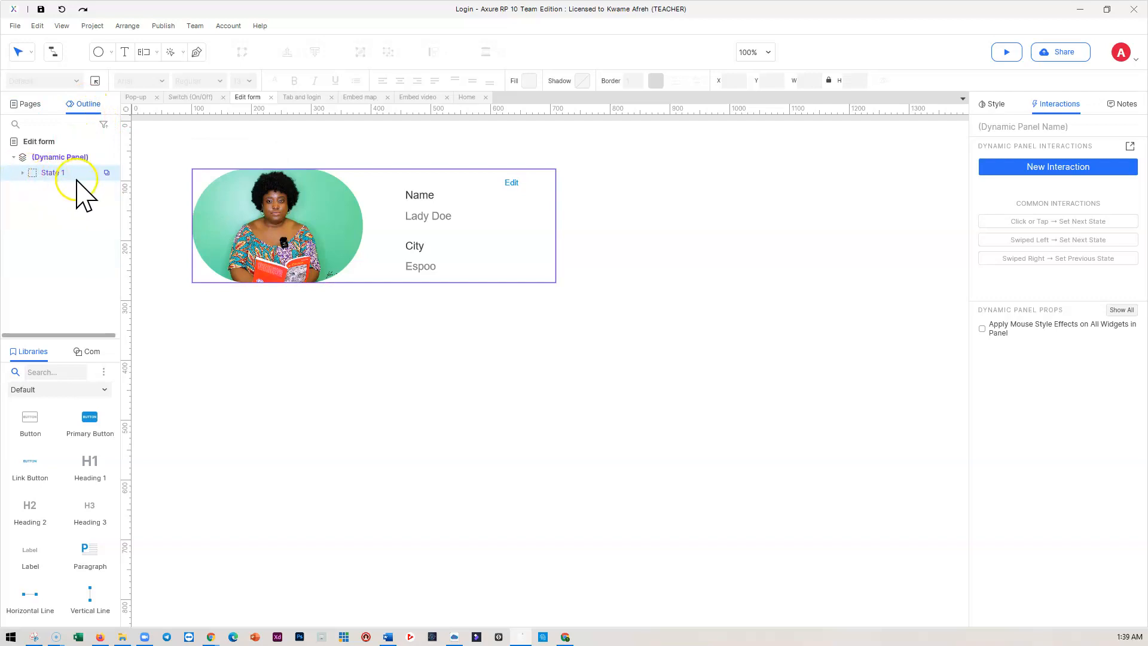
left_click(106, 173)
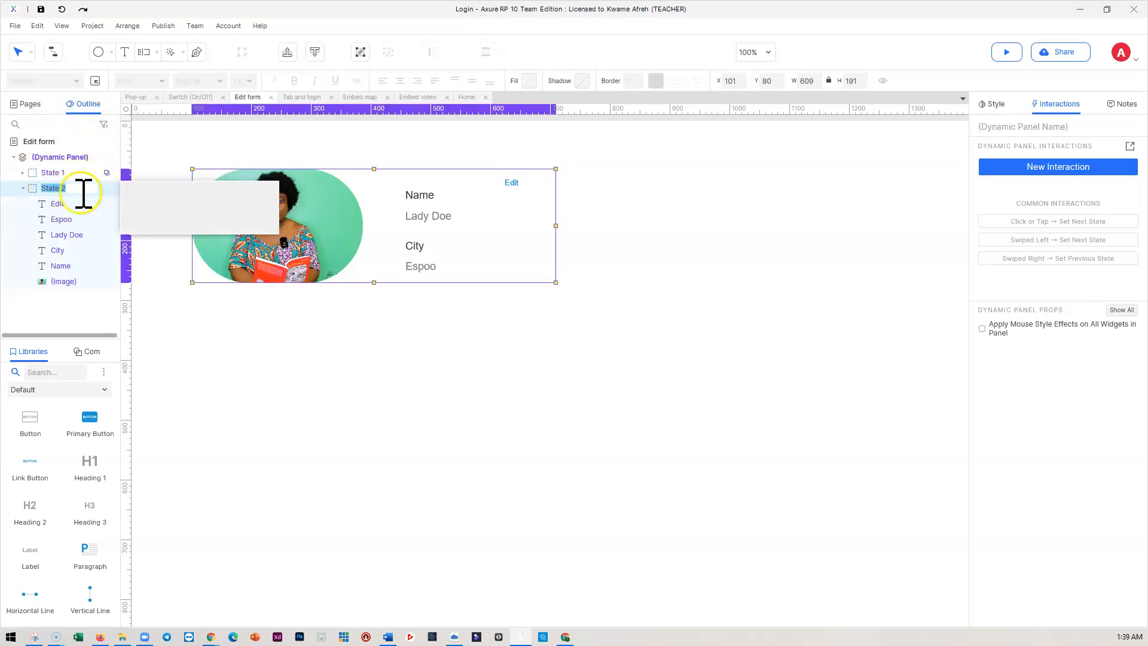
left_click(630, 190)
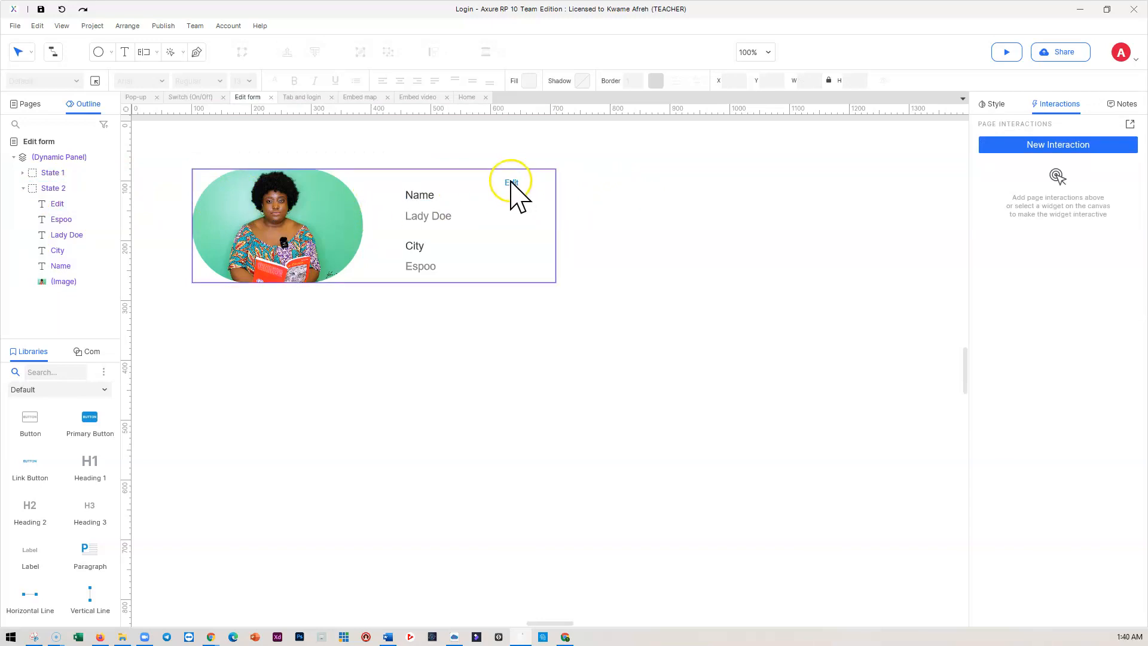
Step: Extend the dynamic panel downward to a height of about 232, leaving free space below the photo
left_click(519, 248)
left_click_drag(373, 282, 374, 307)
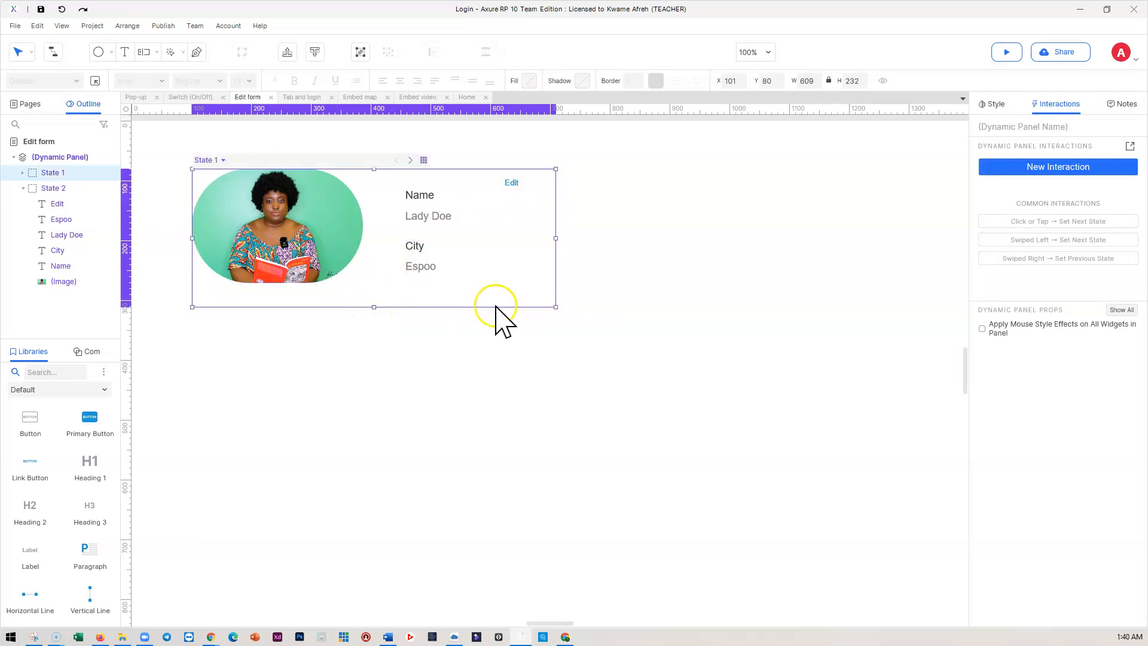
left_click(672, 263)
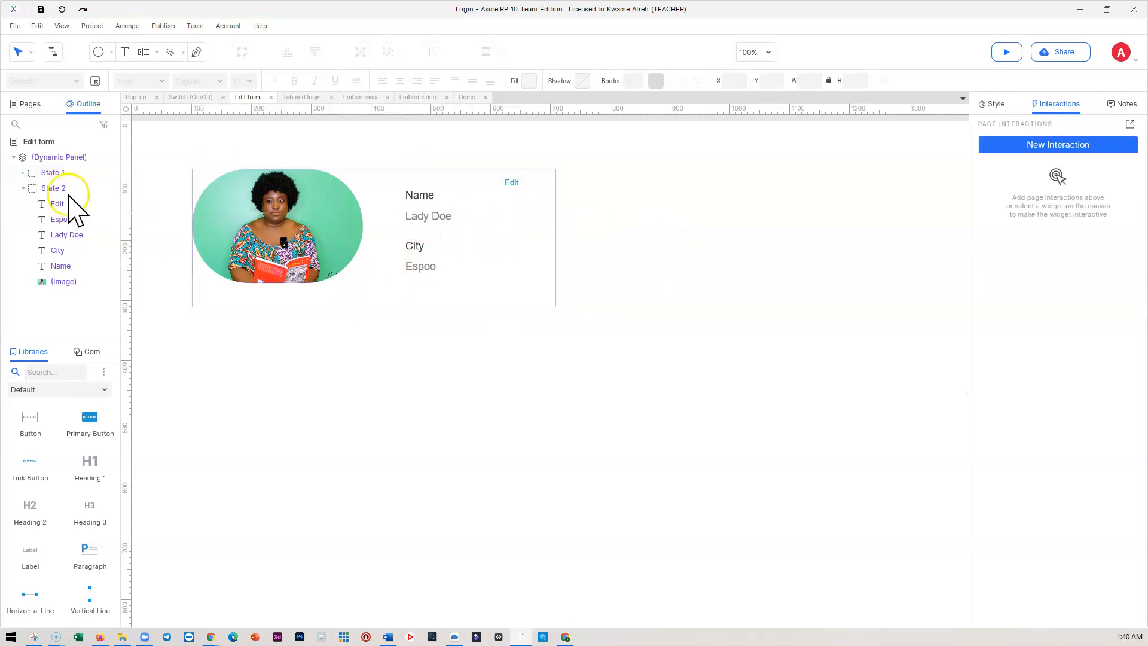
Step: Delete the Edit link from State 2 of the dynamic panel
left_click(51, 174)
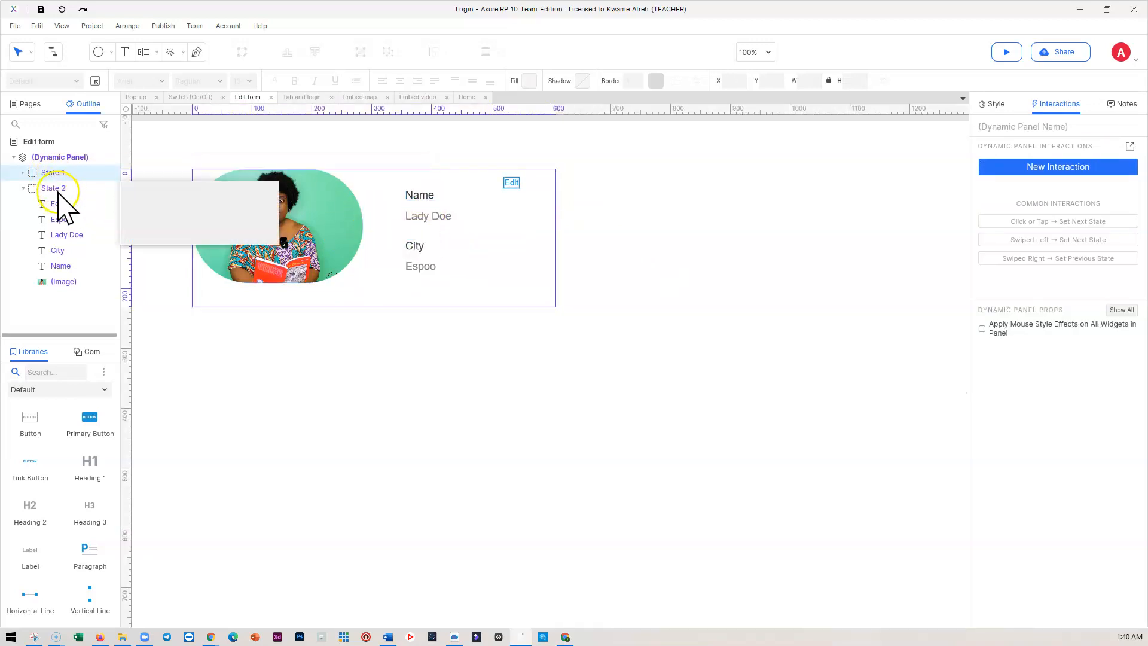
left_click(54, 189)
left_click(511, 183)
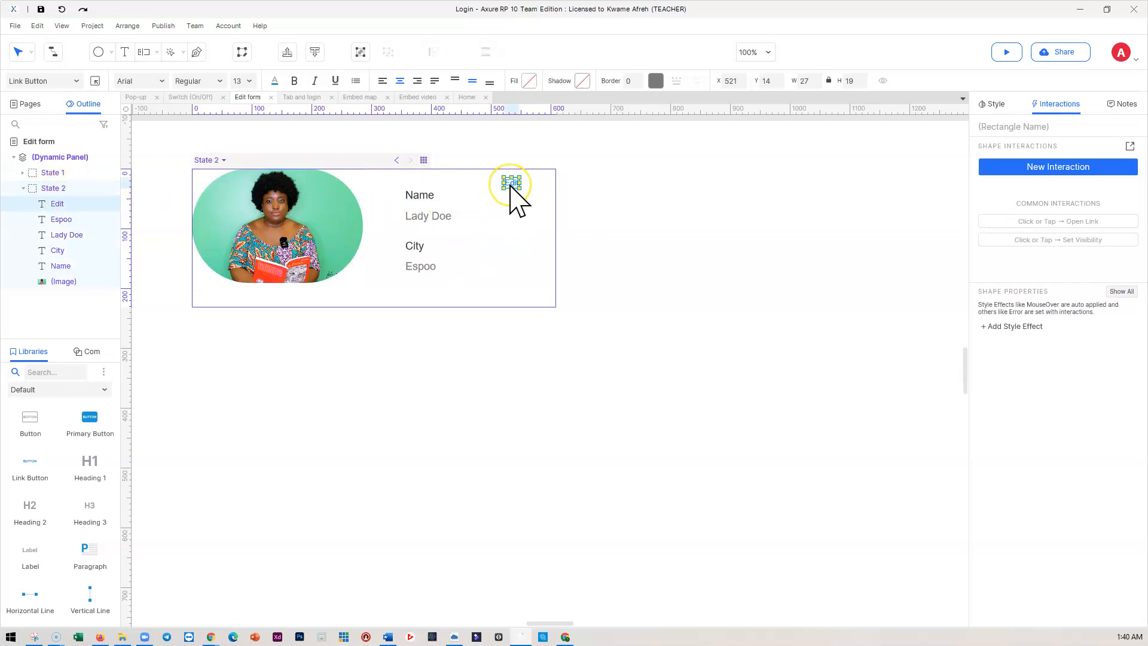
key("Delete")
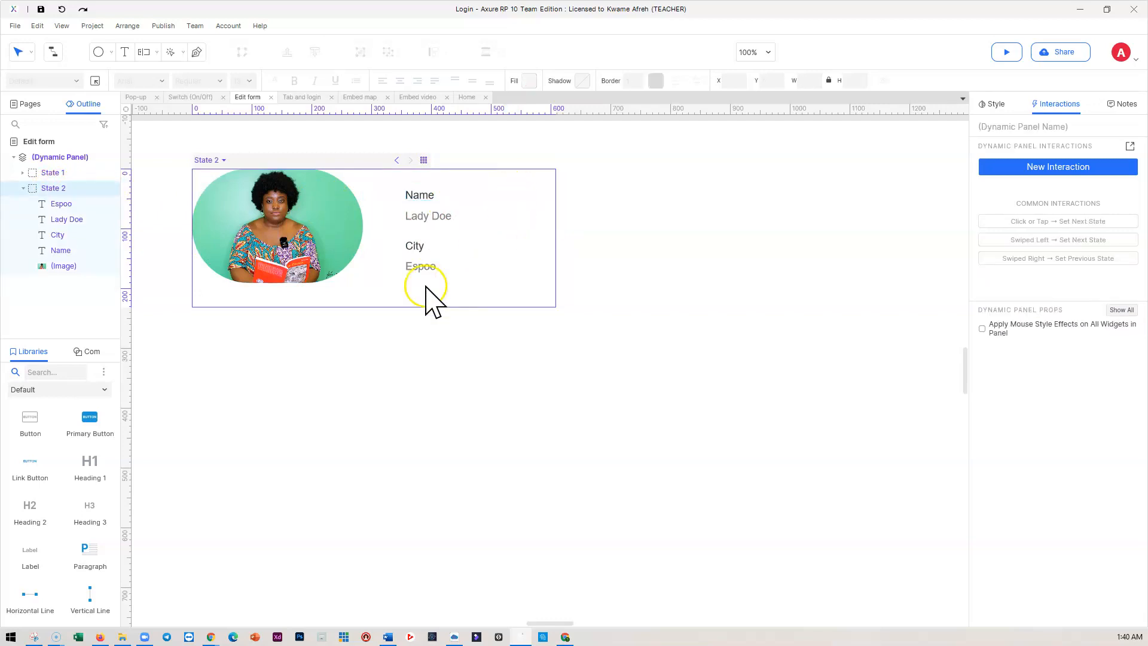
Step: Add a Text Field near the City label in State 2 and fill it with the copied name text
left_click(429, 217)
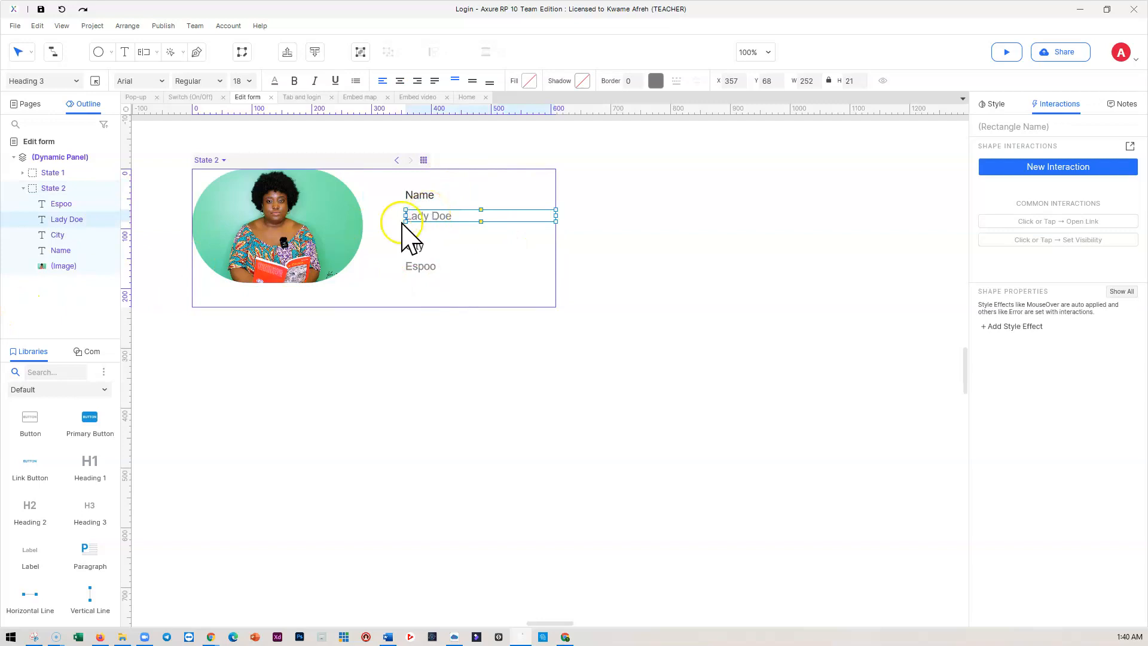
scroll(69, 514, "down", 5)
scroll(60, 512, "down", 2)
left_click_drag(33, 526, 541, 251)
double_click(441, 216)
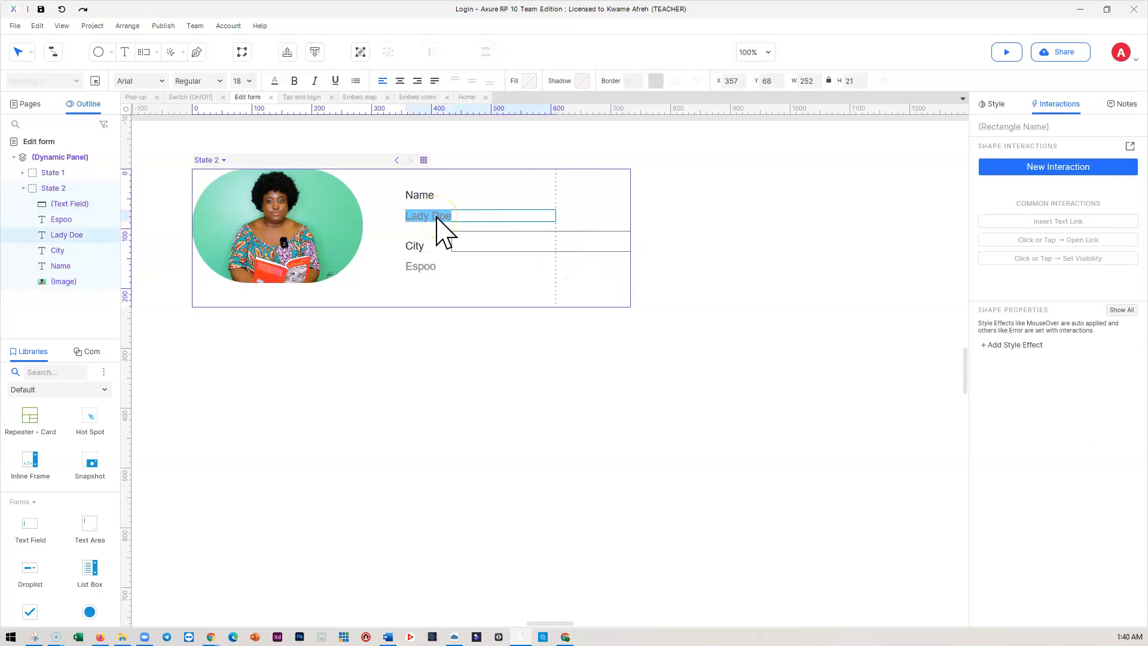
left_click(478, 237)
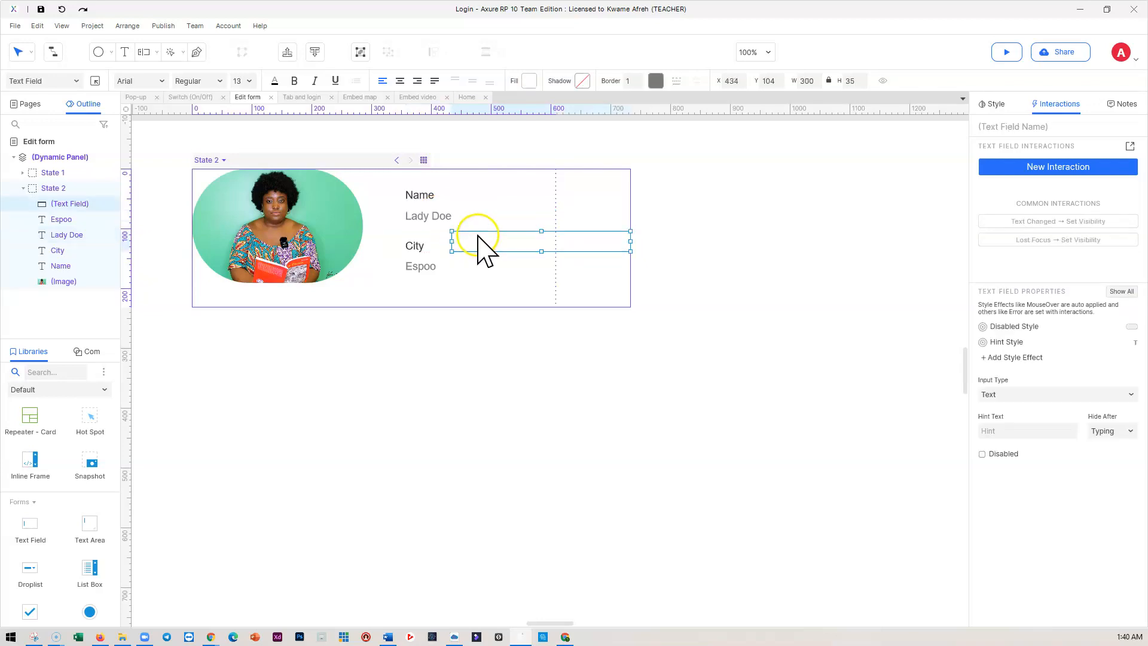
left_click(710, 243)
left_click(442, 230)
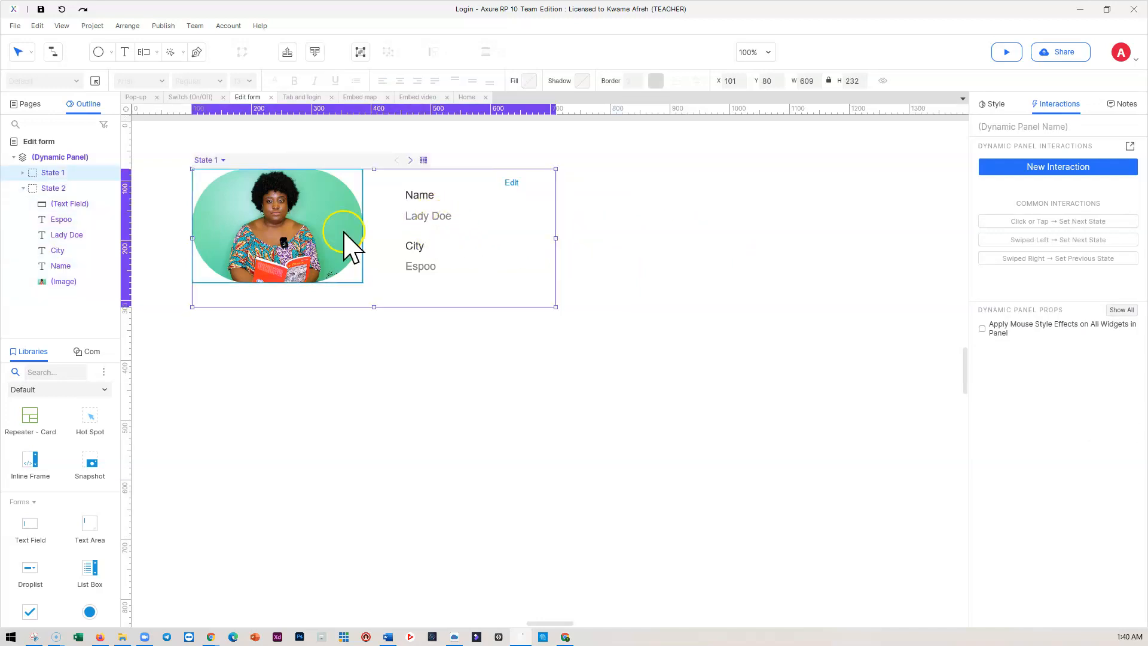
Step: Replace State 2's static name text with the text field, placed under Name at X 357, Y 71 and narrowed to about 233 wide
mouse_move(55, 188)
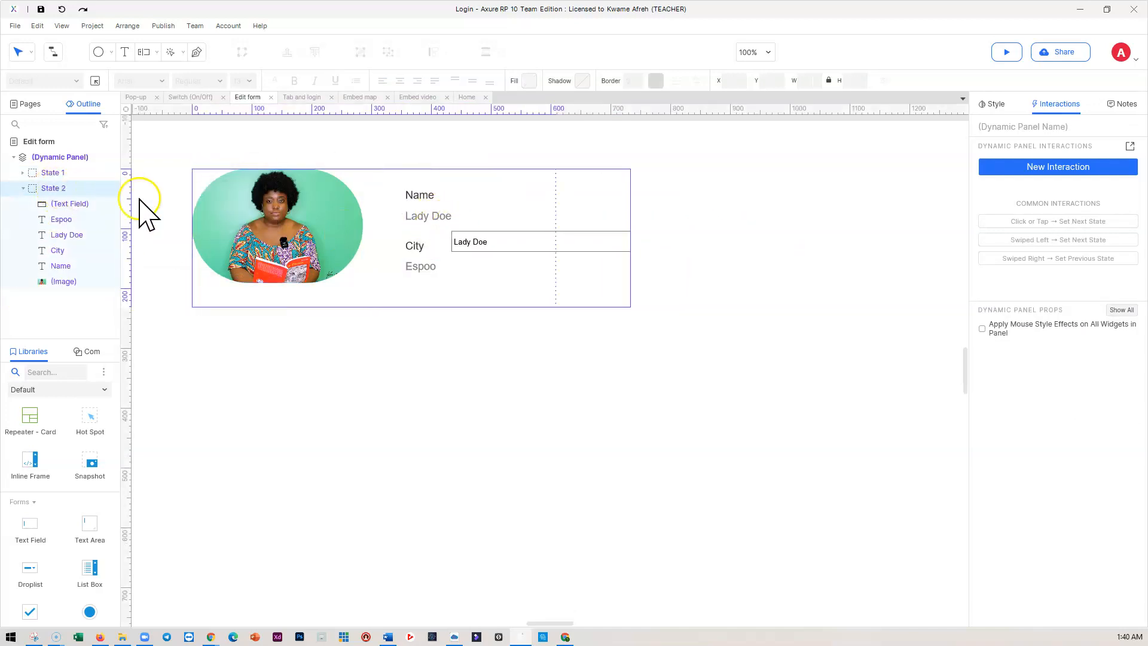
left_click(486, 241)
left_click(448, 224)
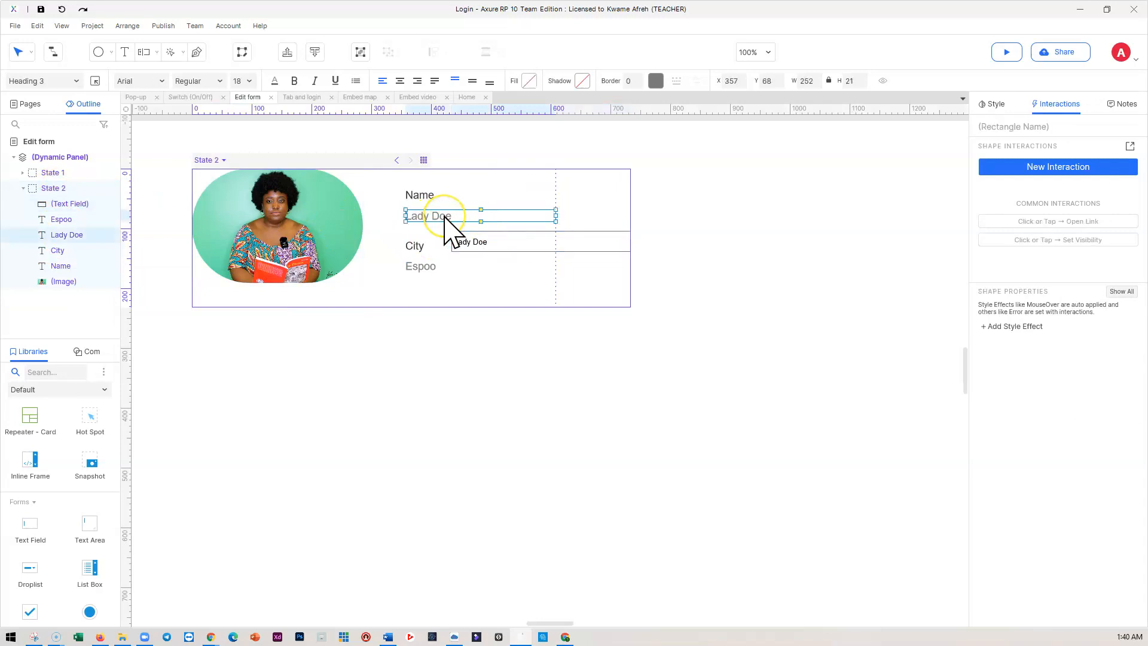
key("Delete")
left_click_drag(475, 249, 436, 227)
left_click_drag(585, 221, 544, 216)
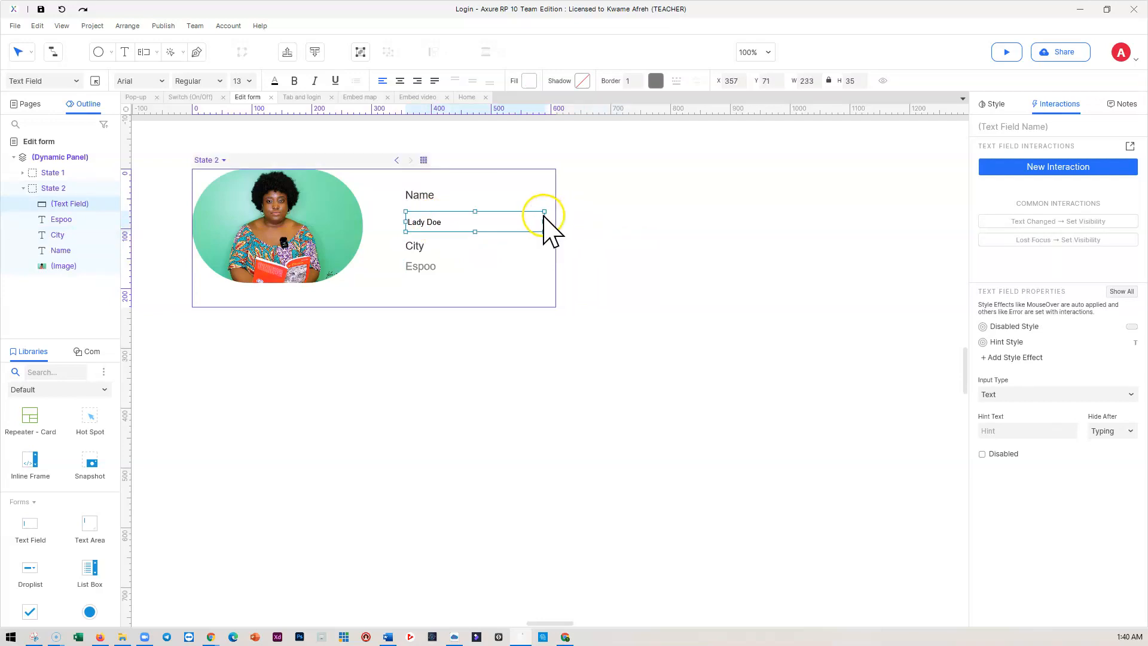
key("Escape")
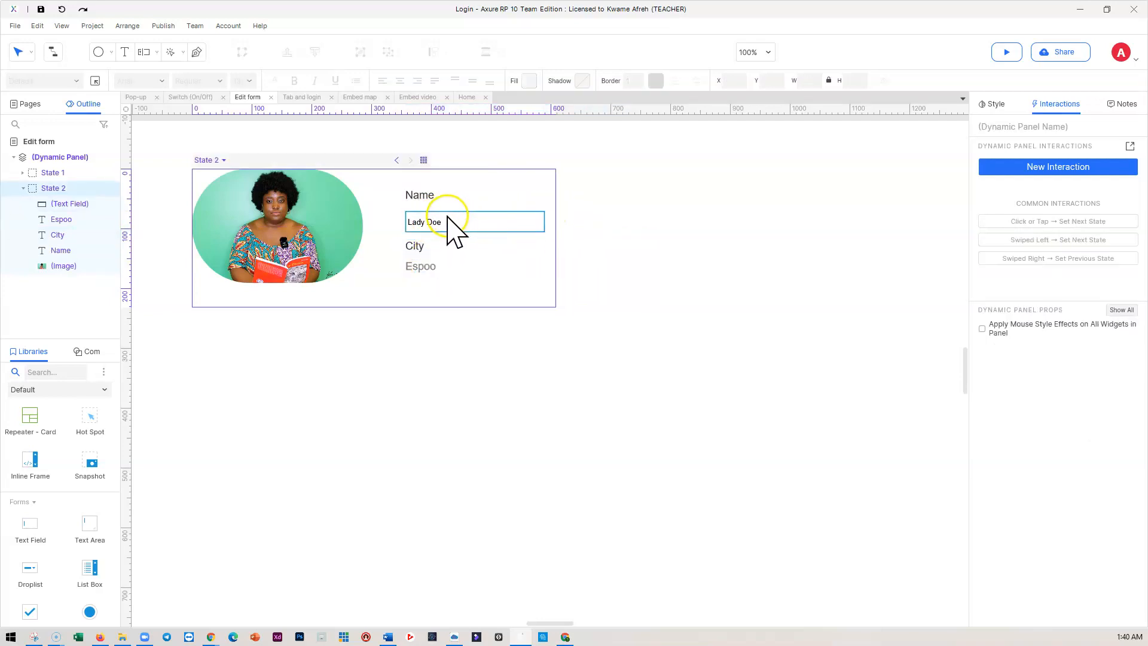
Step: Duplicate the name text field below the City label and delete State 2's static Espoo text
key("ctrl+v")
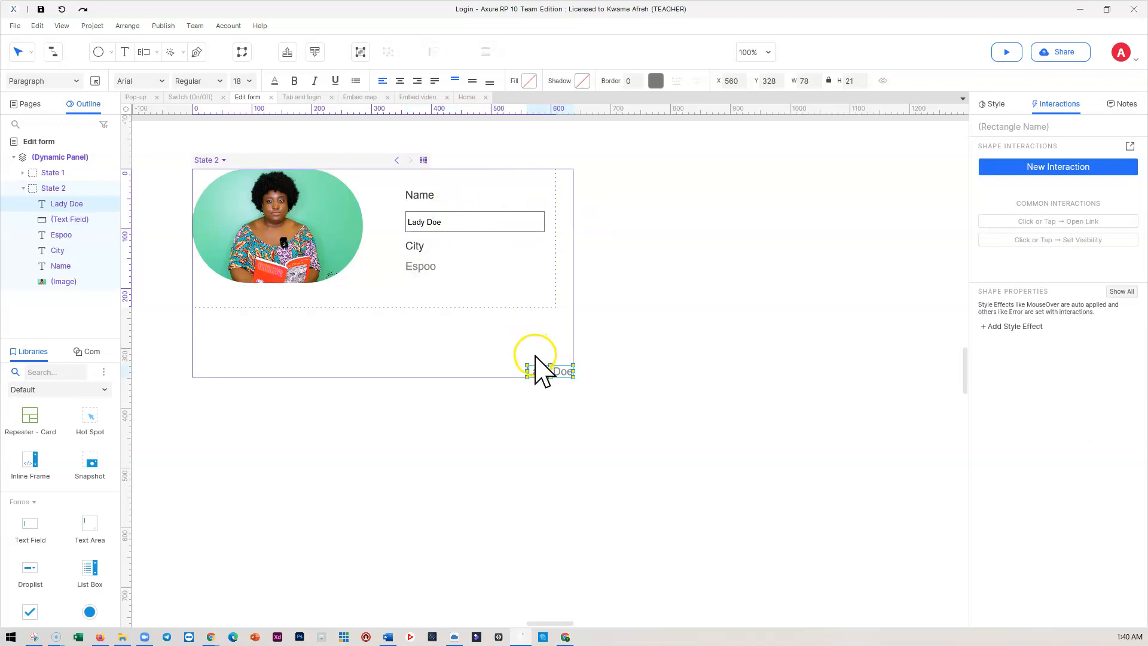
key("Delete")
left_click(473, 229)
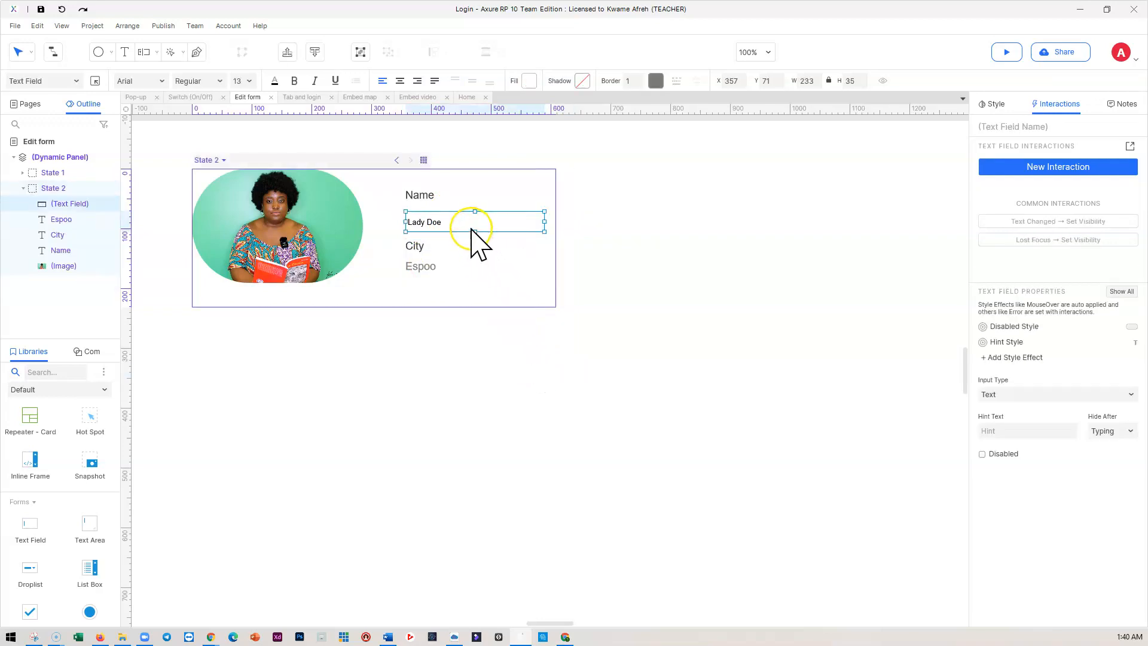
left_click_drag(472, 229, 475, 284)
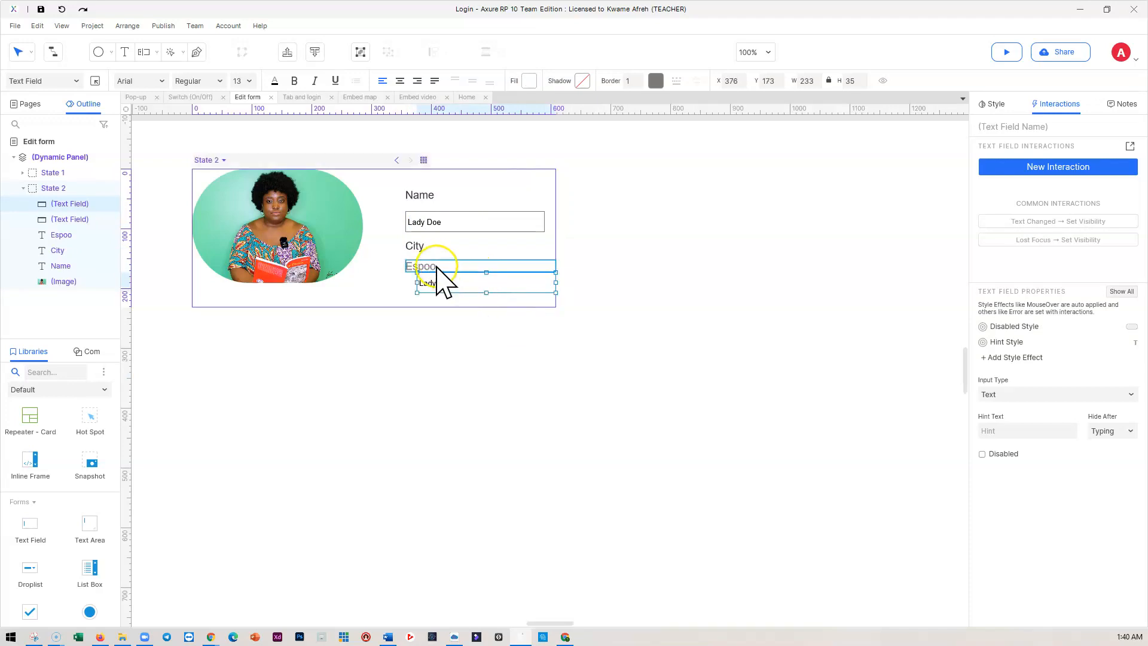
left_click(437, 267)
key("Delete")
Step: Set the duplicated field's text to "Espoo" and align it directly under the City label at X 357, Y 148
double_click(443, 282)
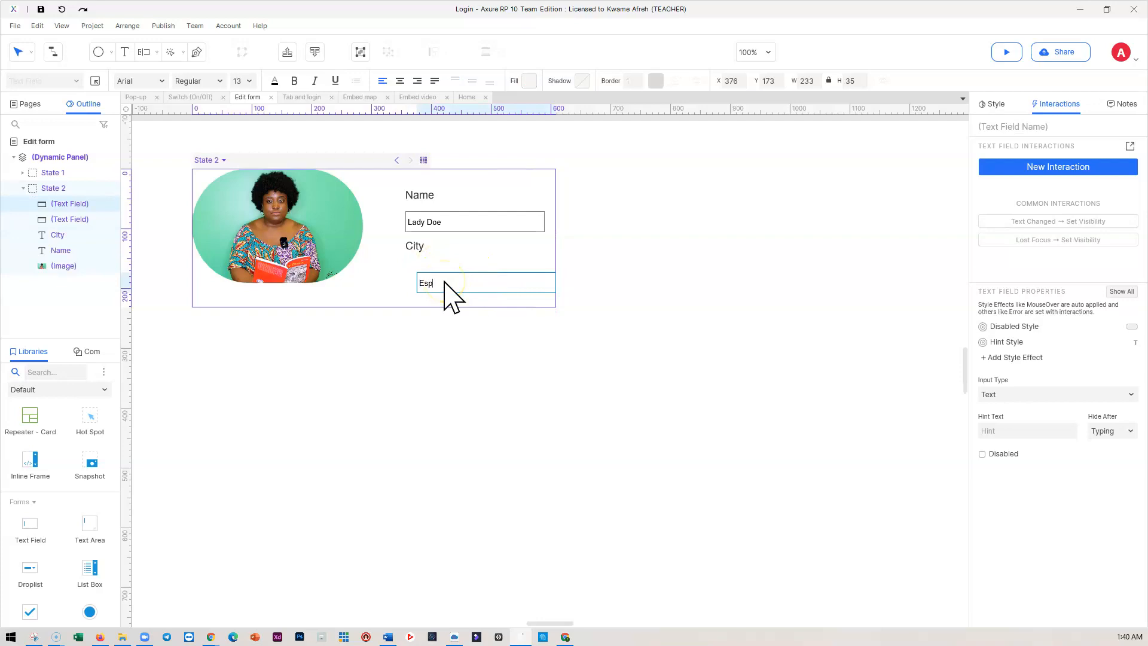
left_click(388, 292)
left_click_drag(448, 281, 443, 269)
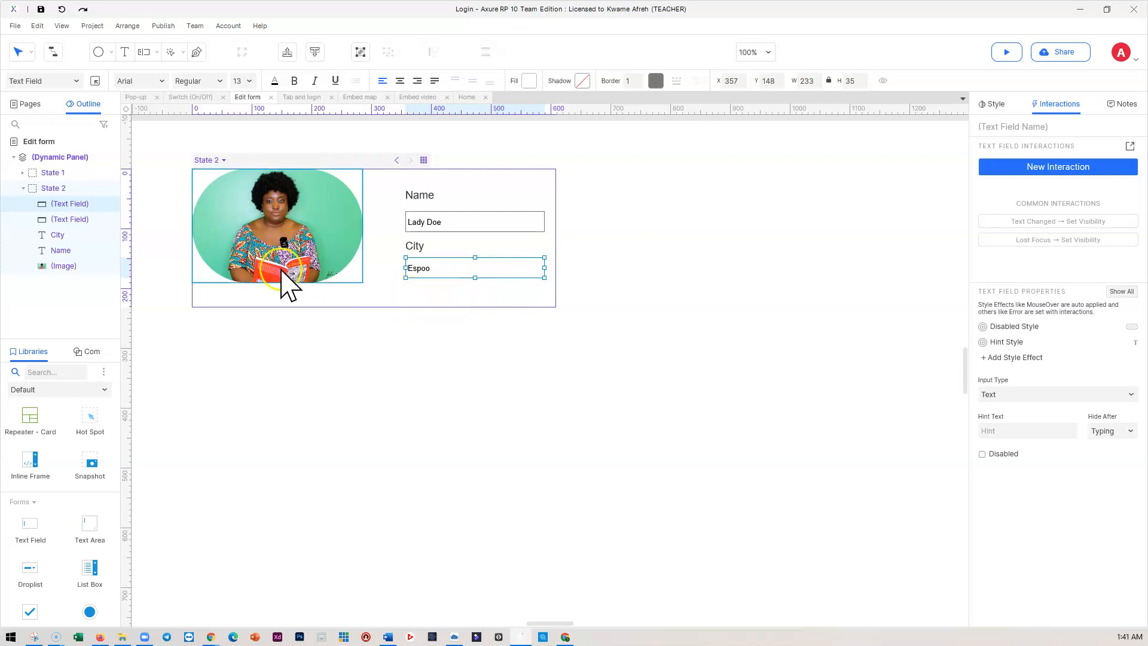
Step: Add a Primary Button below the city field at X 357, Y 192, about 127 wide, with the text "Update"
scroll(54, 508, "up", 2)
scroll(54, 505, "up", 3)
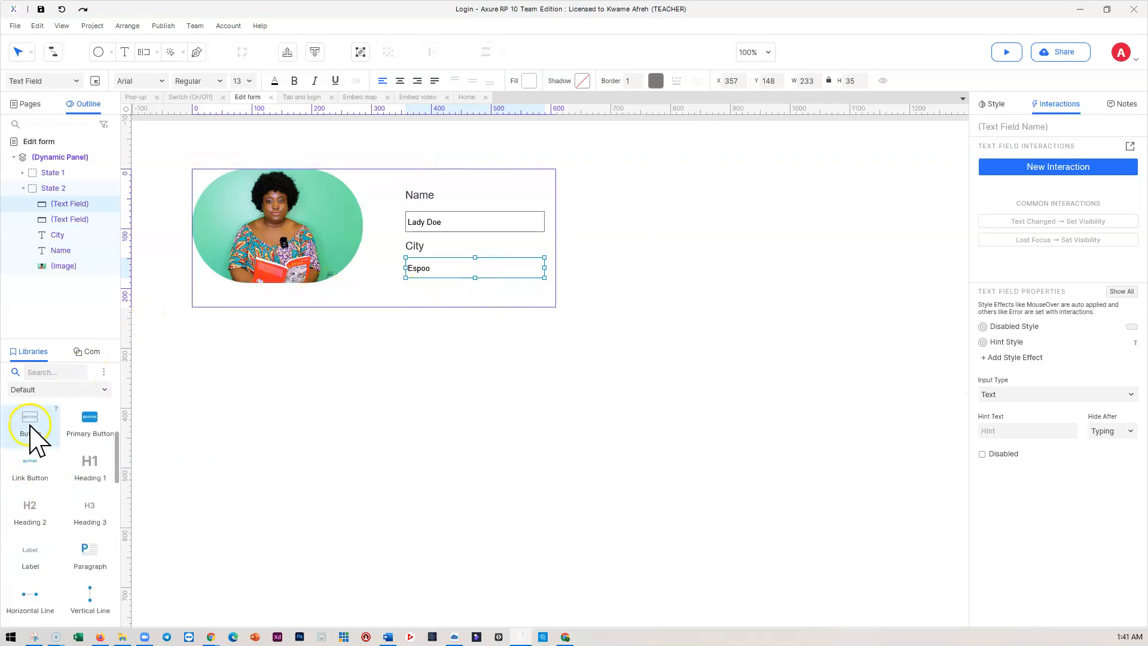
left_click_drag(84, 430, 406, 285)
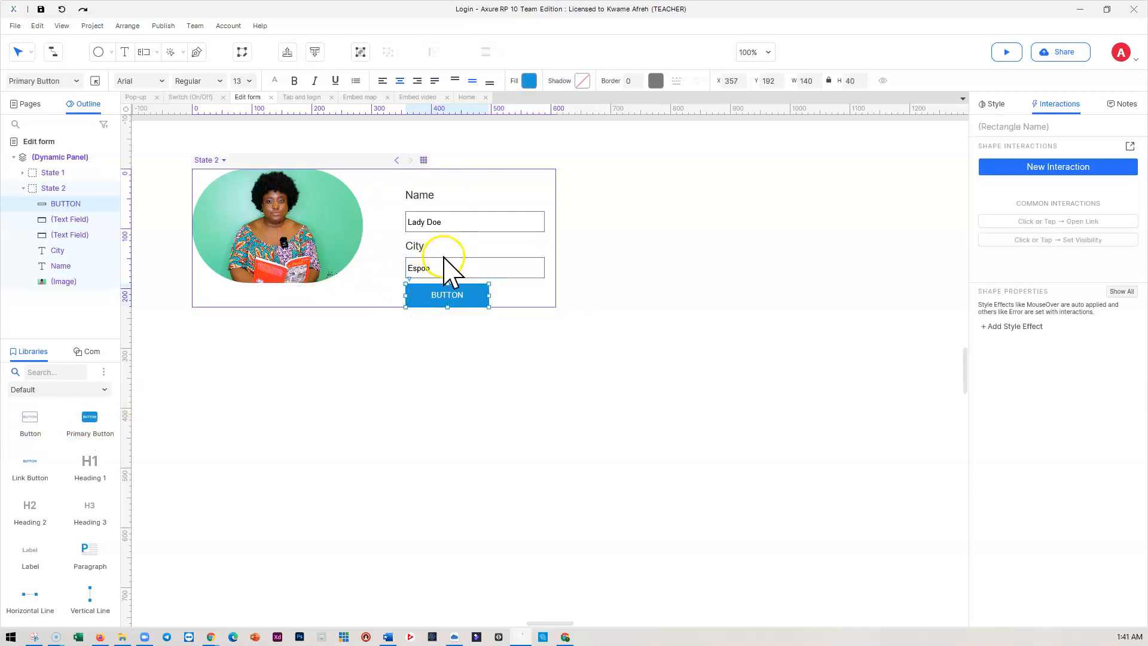
left_click_drag(487, 296, 478, 296)
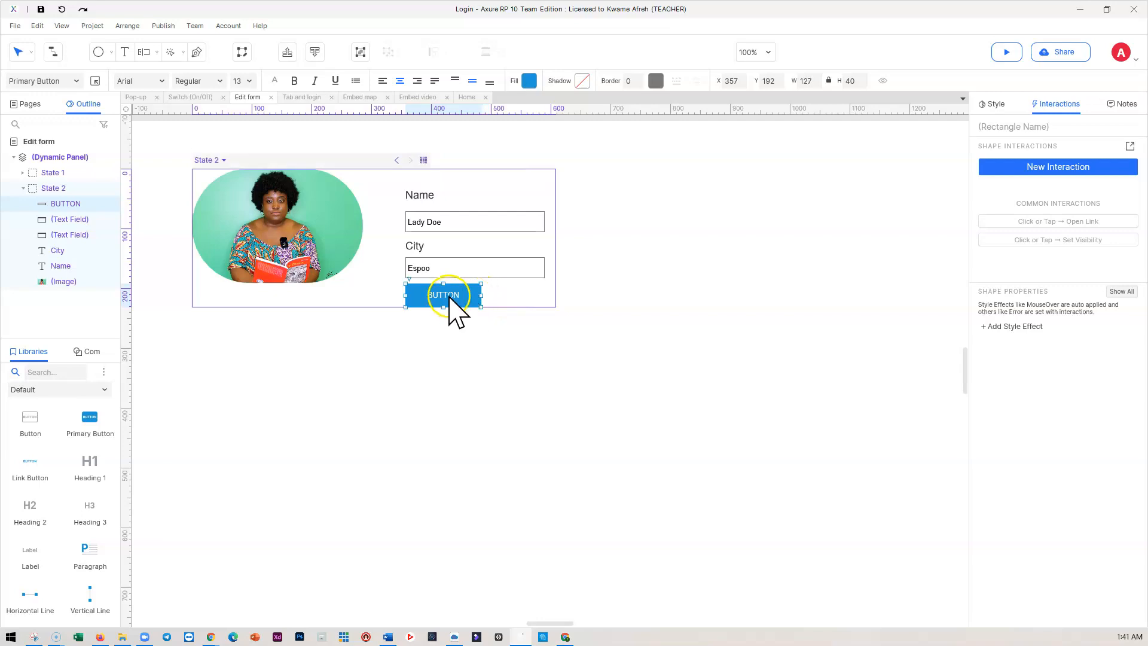
double_click(449, 296)
type("Up")
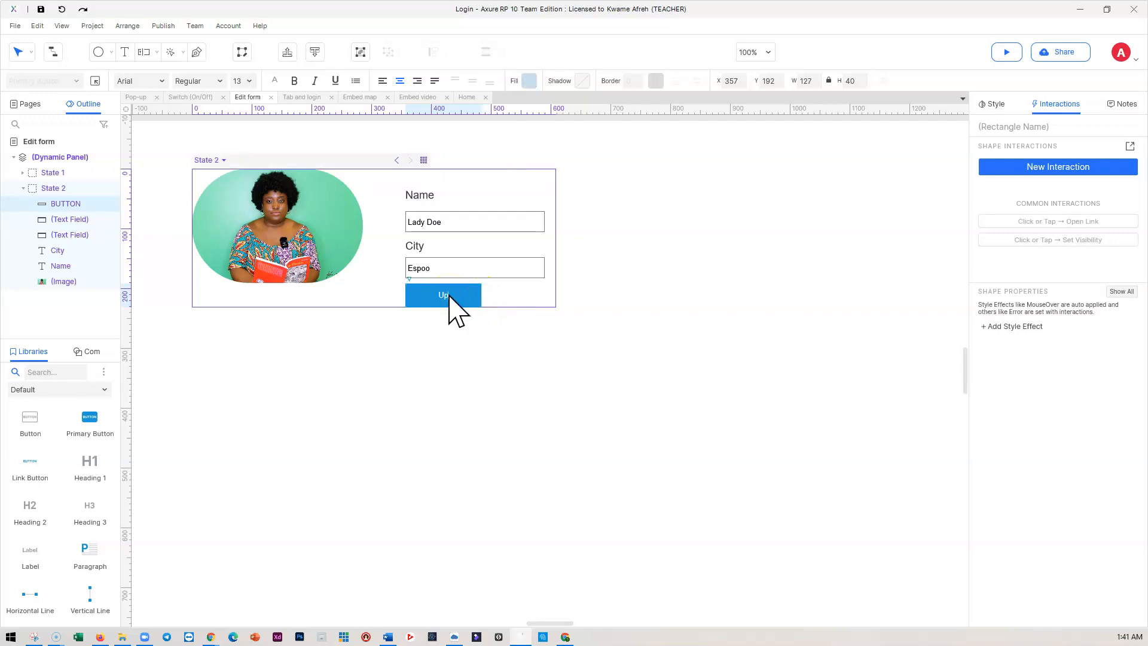
left_click(581, 297)
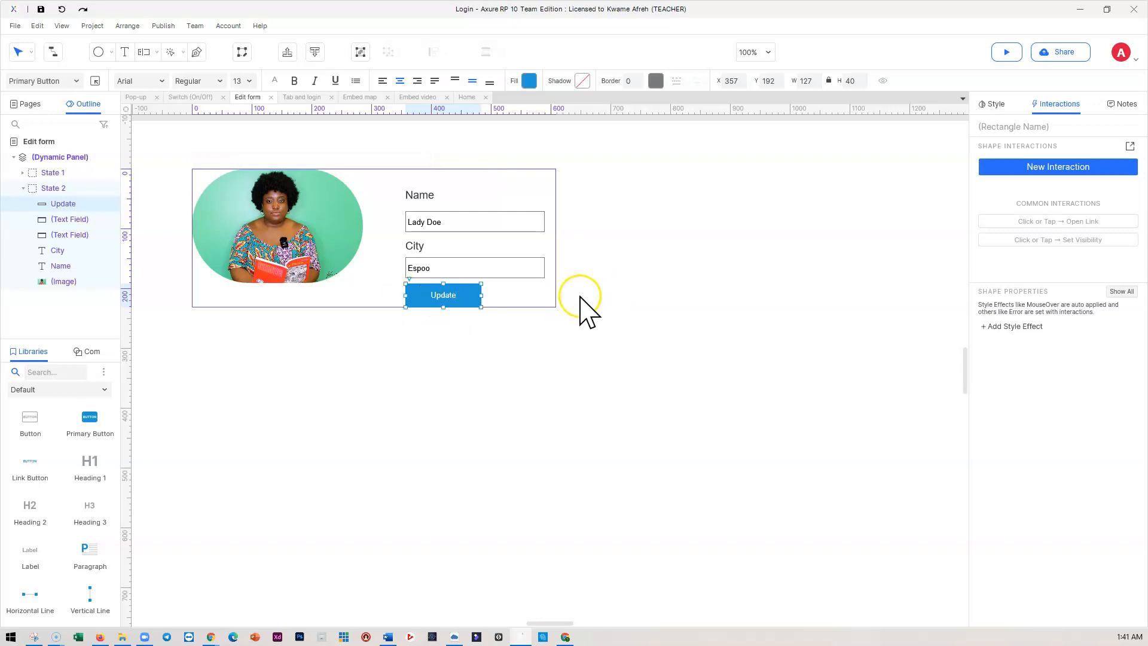
Step: Add a Button beside Update in State 2 at X 490, Y 192, about 106 wide, with the text "Cancel"
double_click(58, 189)
left_click(475, 302)
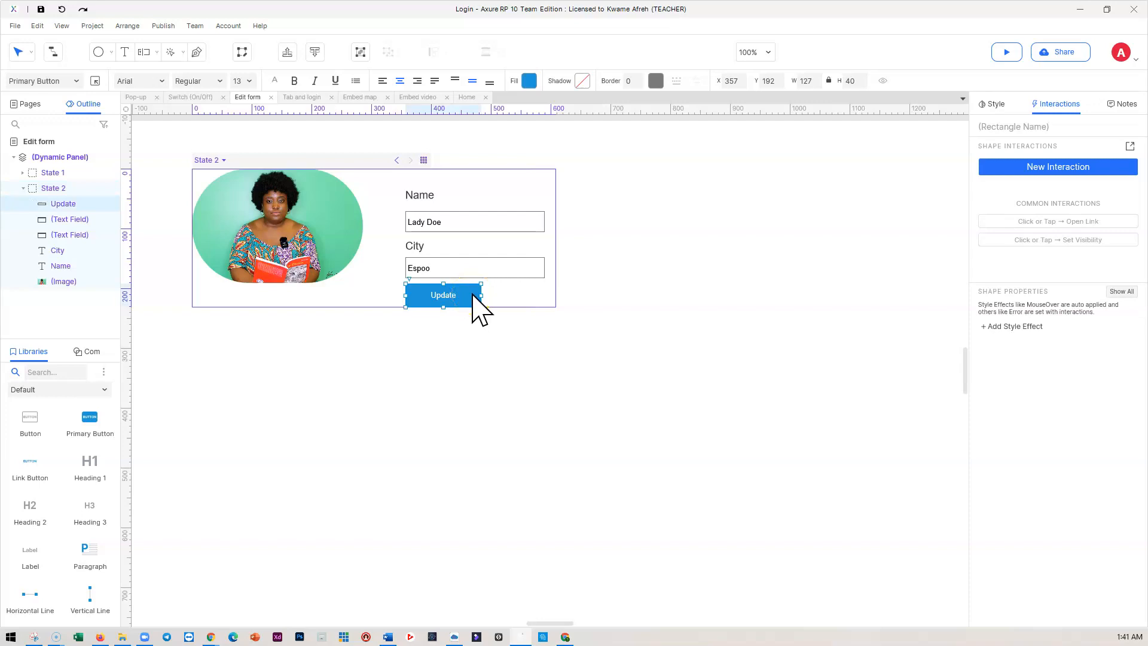
left_click_drag(37, 432, 488, 290)
left_click_drag(568, 295, 548, 294)
double_click(526, 295)
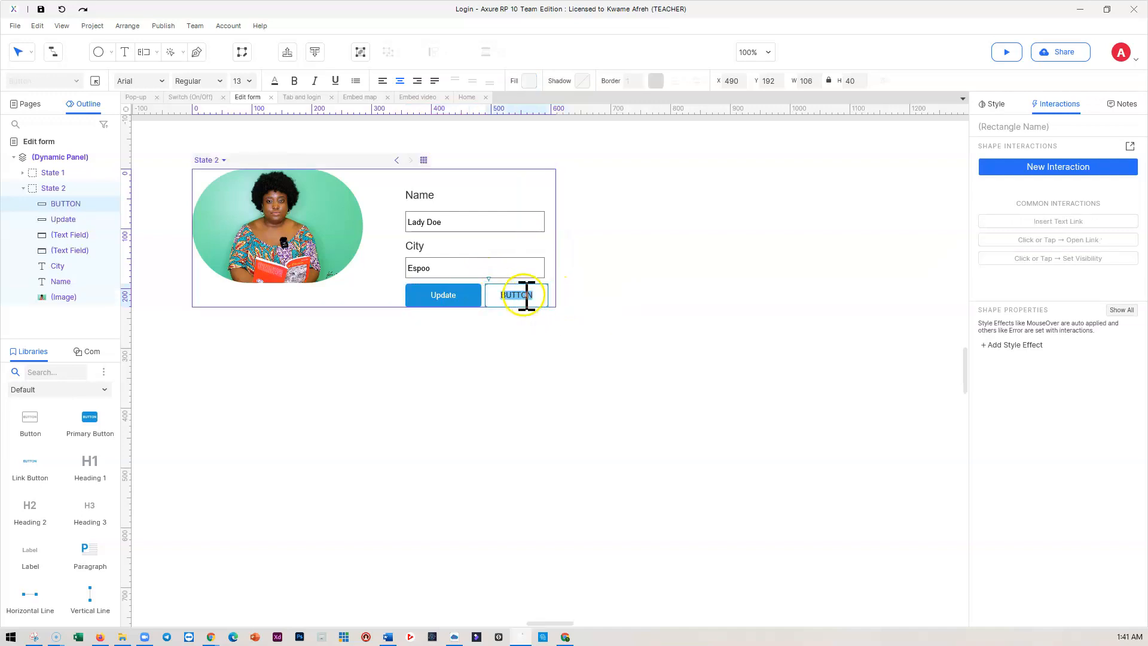
type("Cancel")
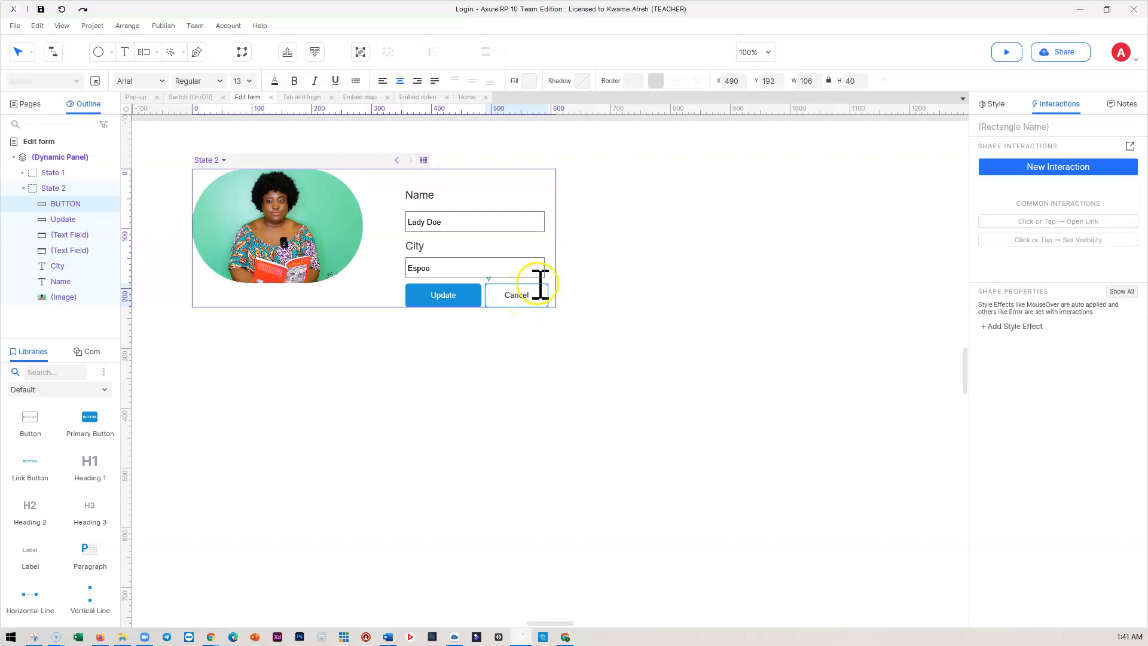
left_click(620, 278)
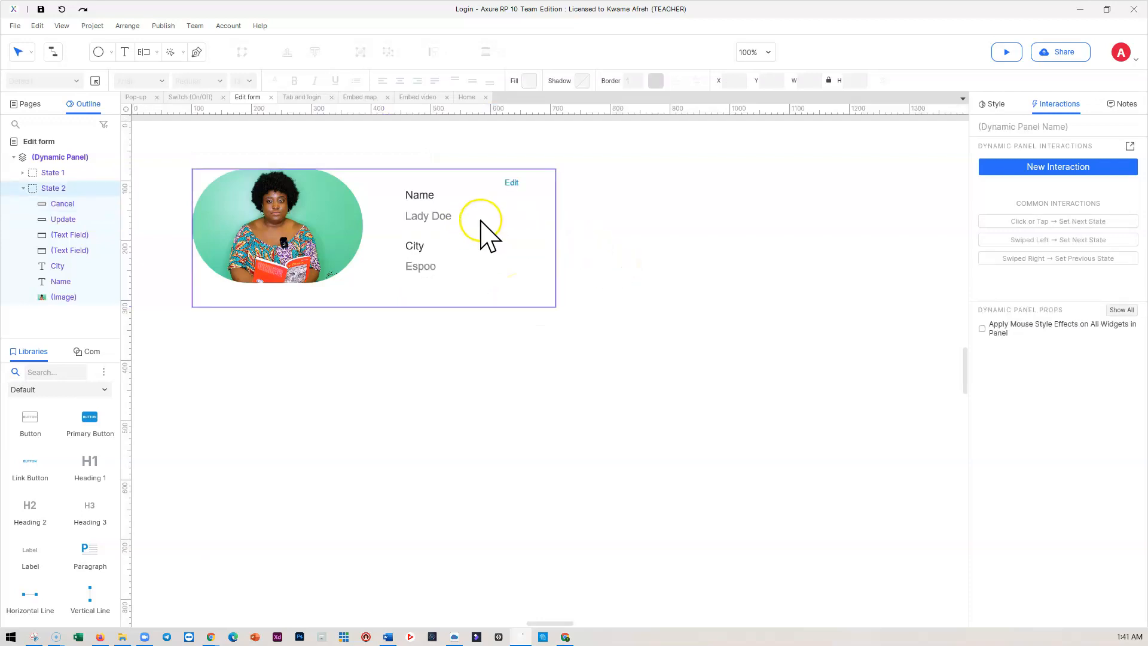
Step: Extend the dynamic panel to a height of about 289 and move State 2's Update and Cancel buttons together down to about Y 224
left_click(373, 299)
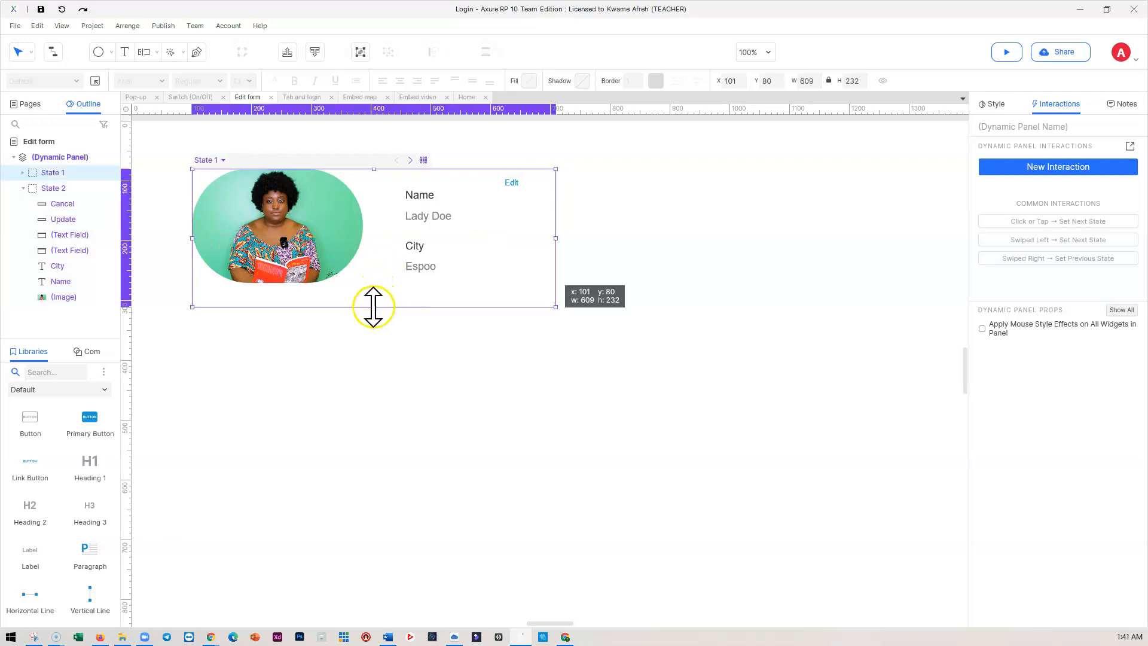
left_click_drag(373, 307, 374, 341)
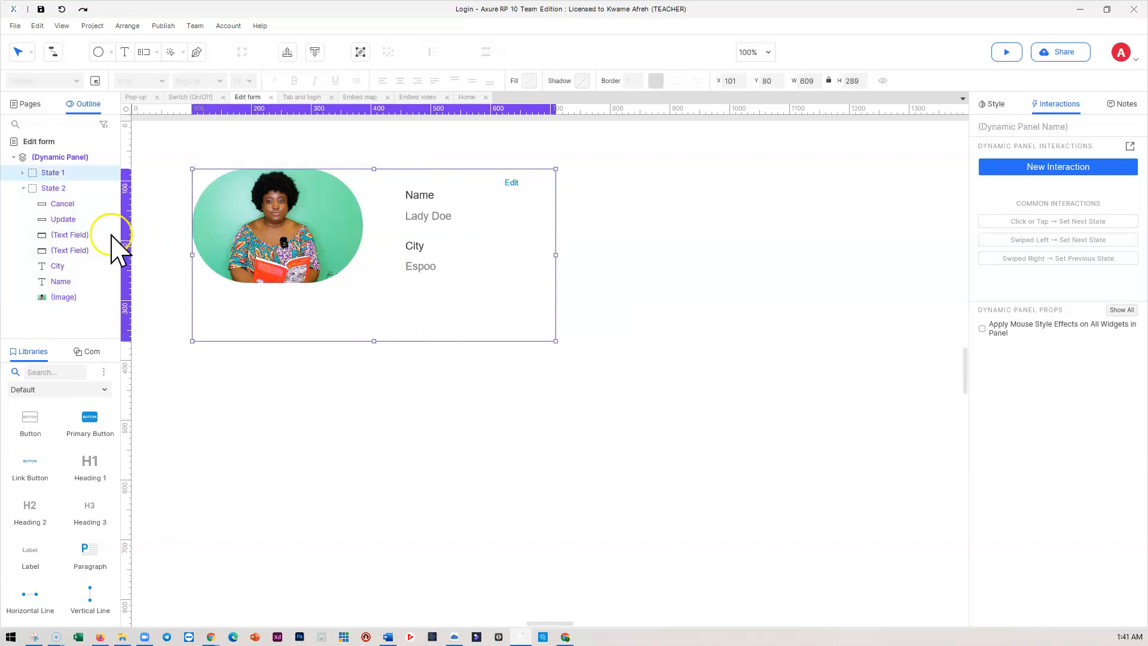
left_click(55, 188)
left_click(442, 299)
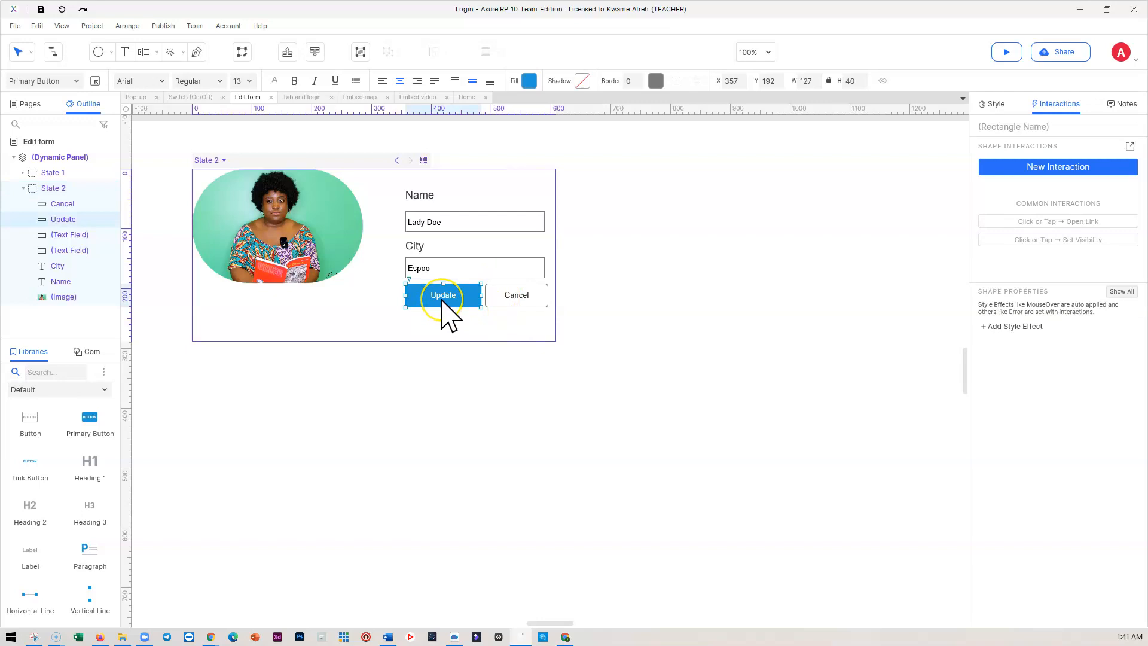
left_click(498, 299, "shift")
left_click_drag(509, 297, 506, 316)
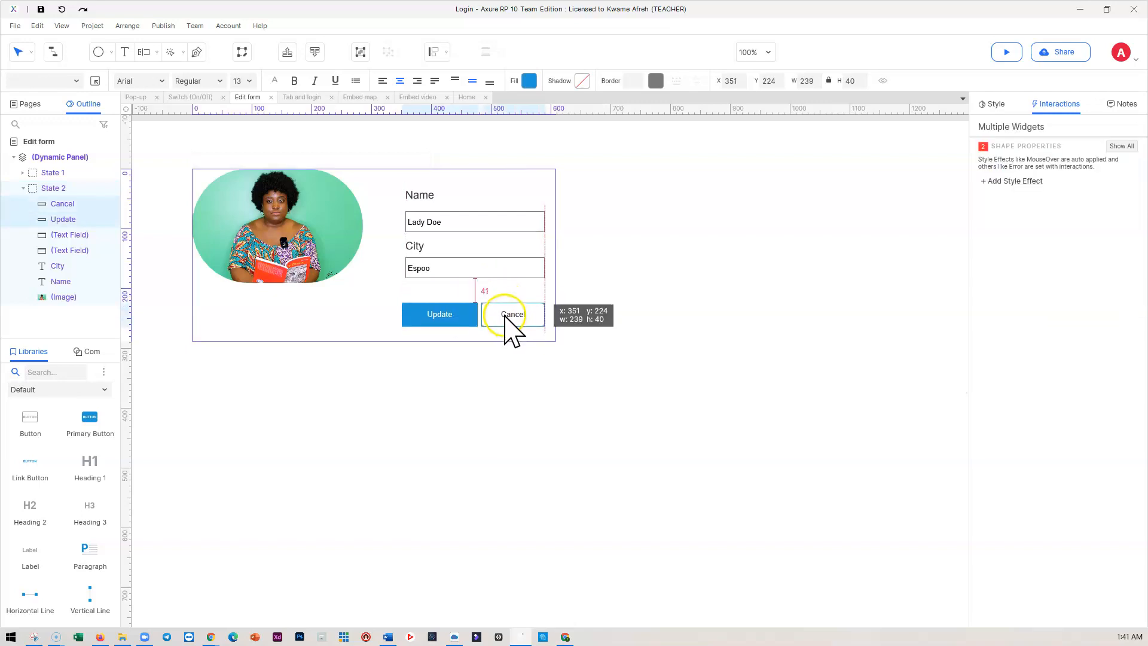
left_click(661, 280)
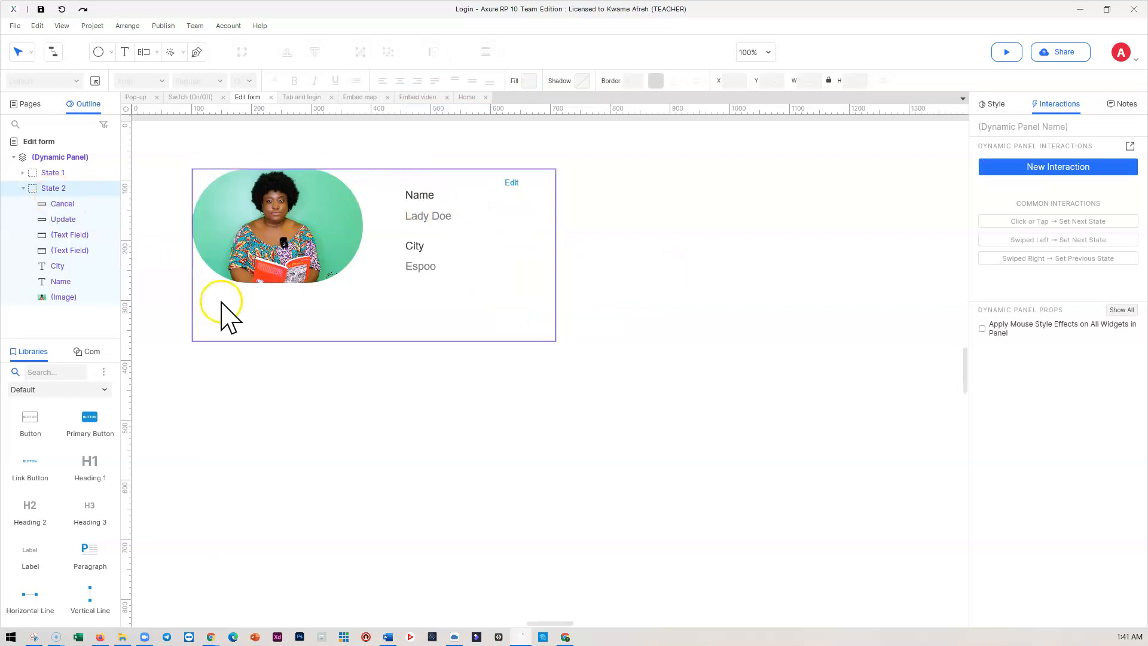
Step: Give State 1's Edit link a Click or Tap interaction that sets the dynamic panel's state to State 2
double_click(513, 183)
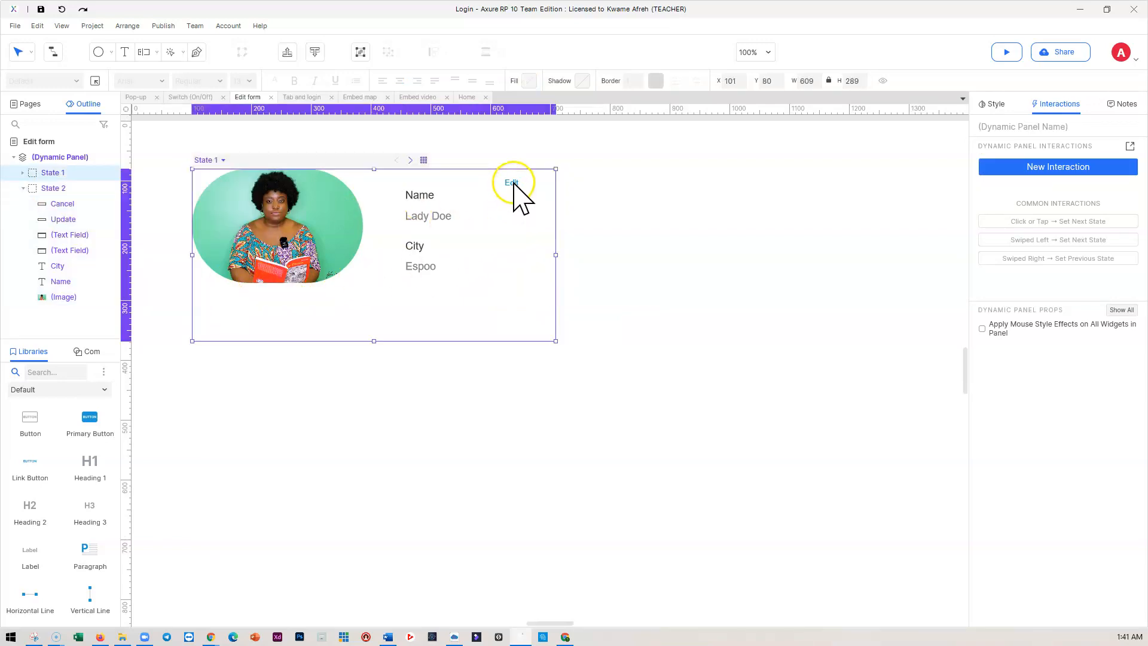
left_click(513, 183)
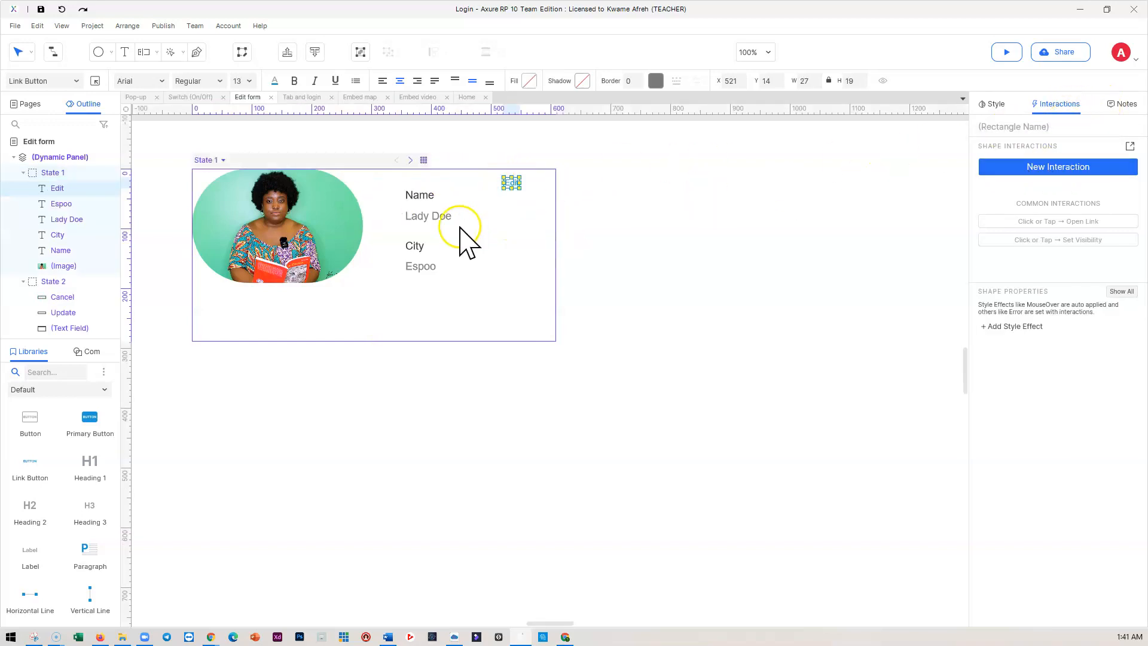
left_click(1068, 170)
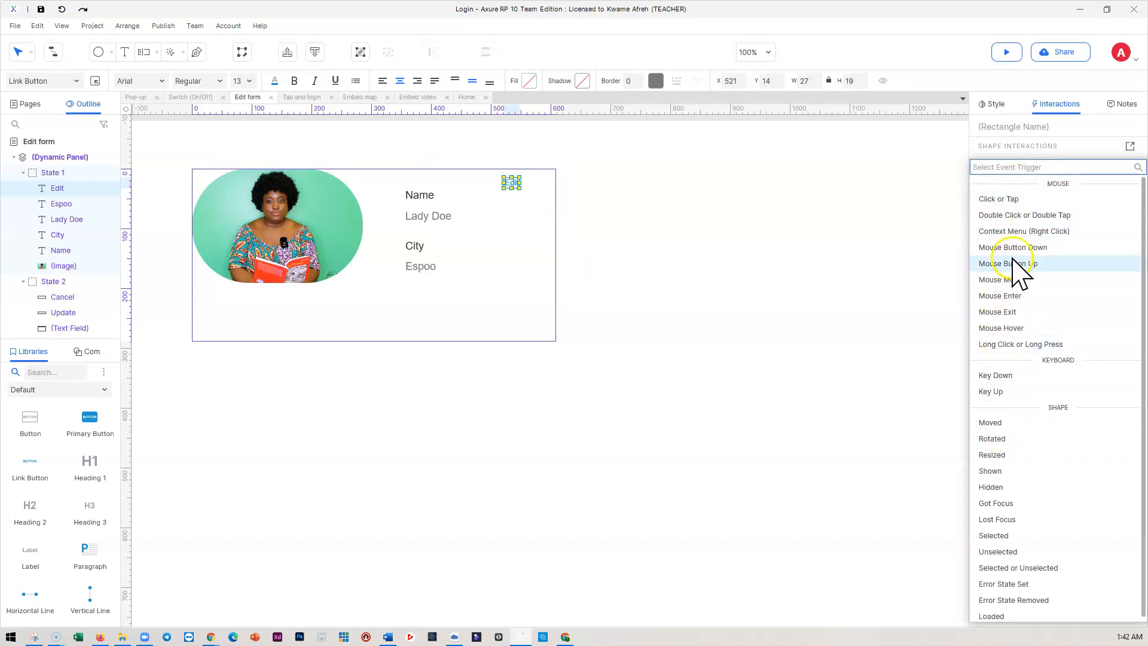
left_click(1005, 199)
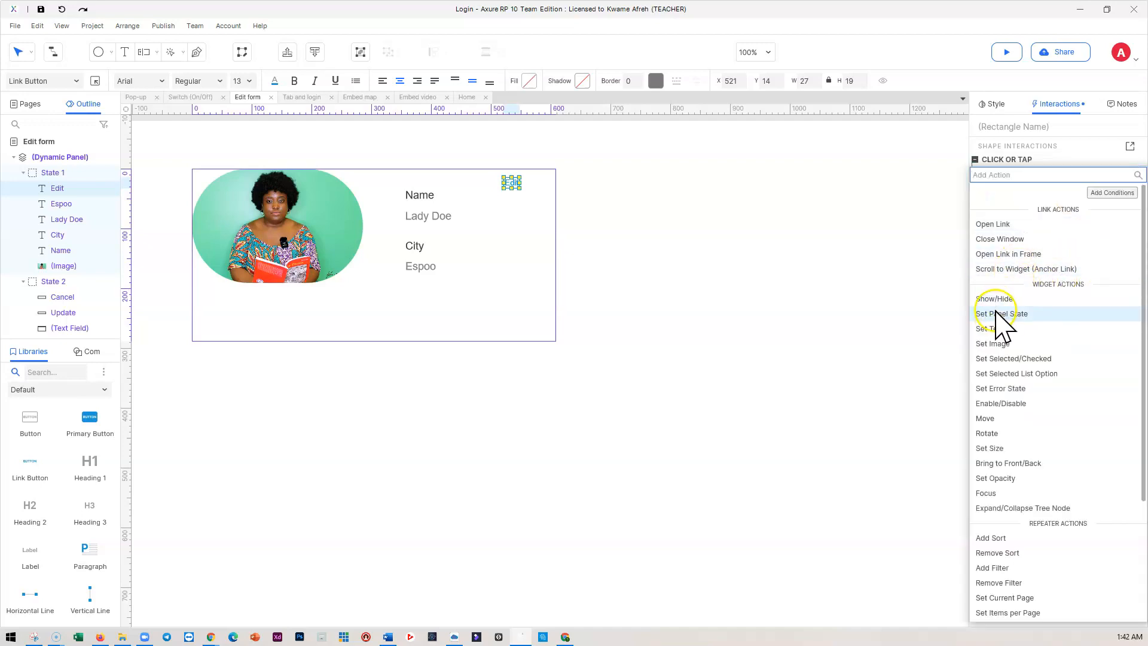
left_click(999, 322)
mouse_move(1033, 239)
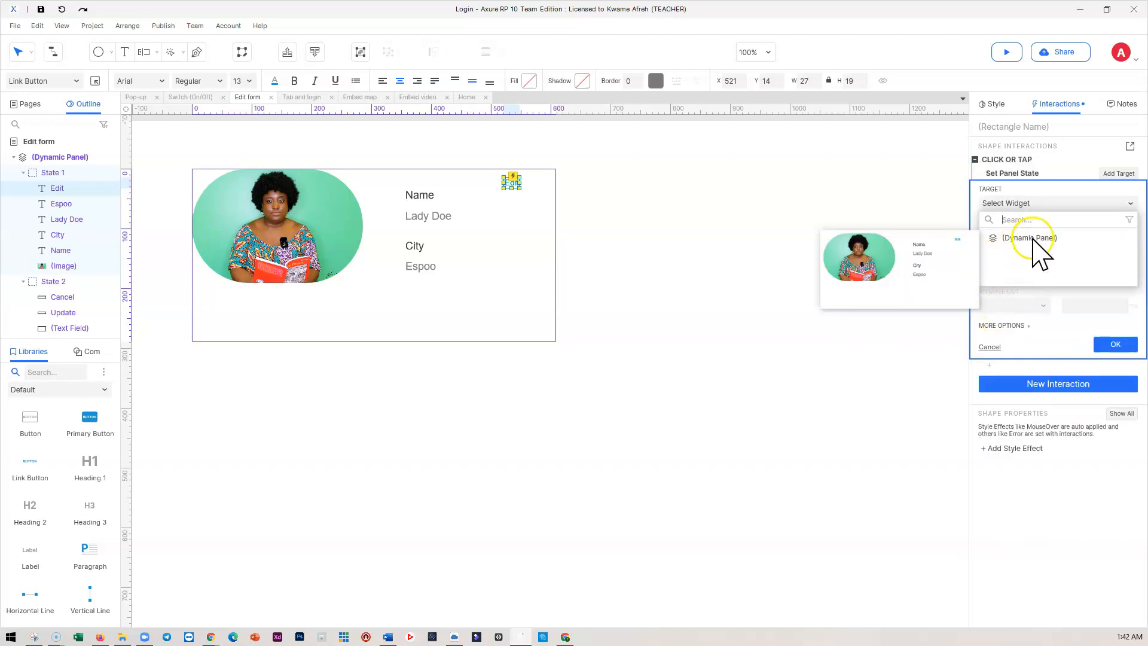
left_click(1028, 239)
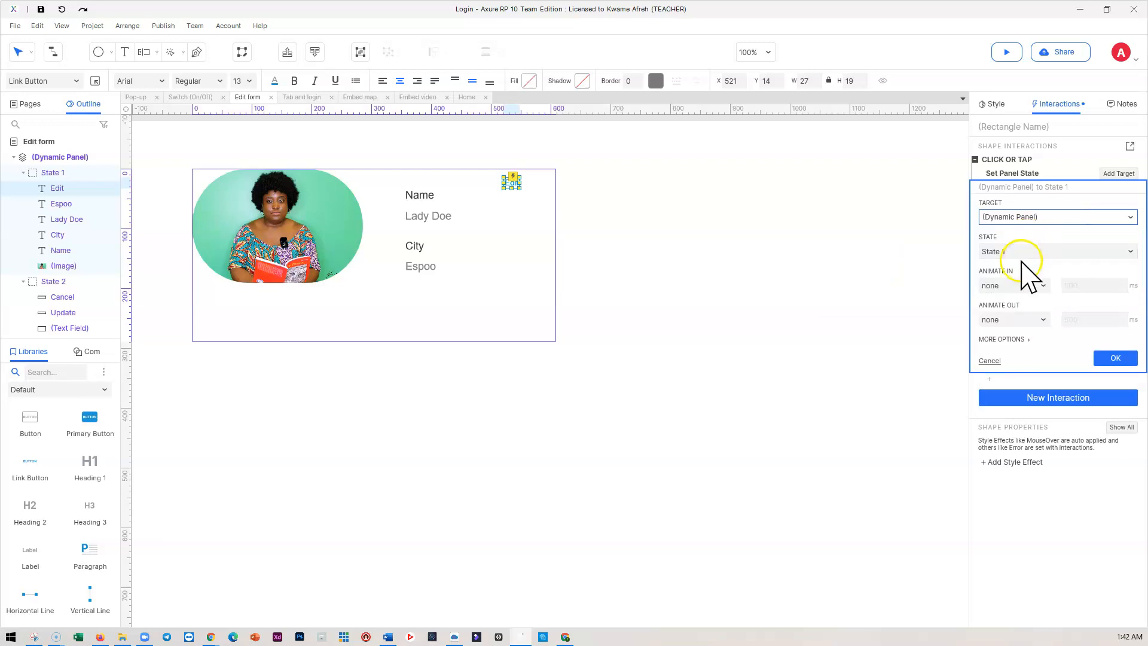
left_click(1010, 261)
left_click(1009, 291)
left_click(1110, 357)
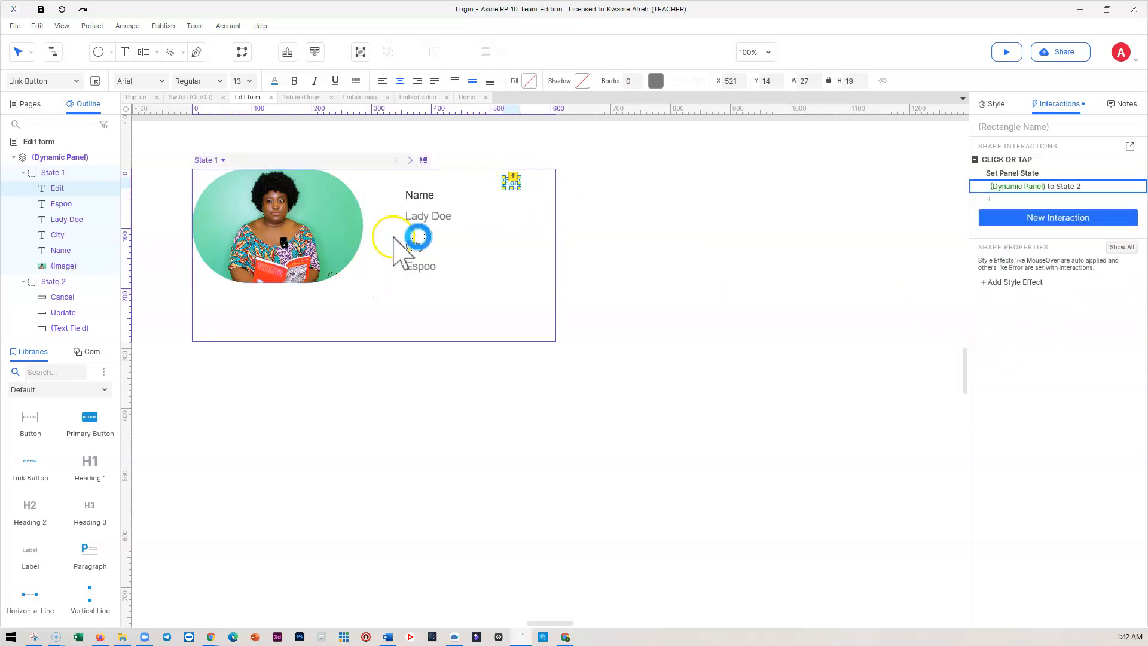
left_click(628, 251)
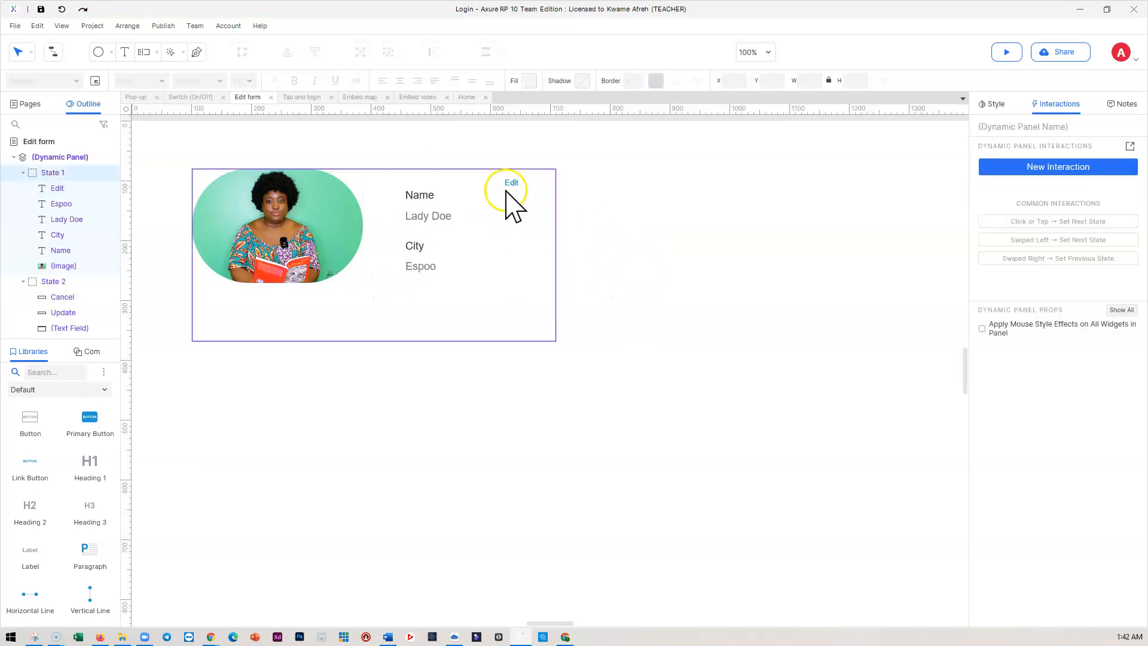
Step: In State 1, name the text widget under the Name label LD1 and the Espoo text widget C1
left_click(22, 172)
left_click(69, 187)
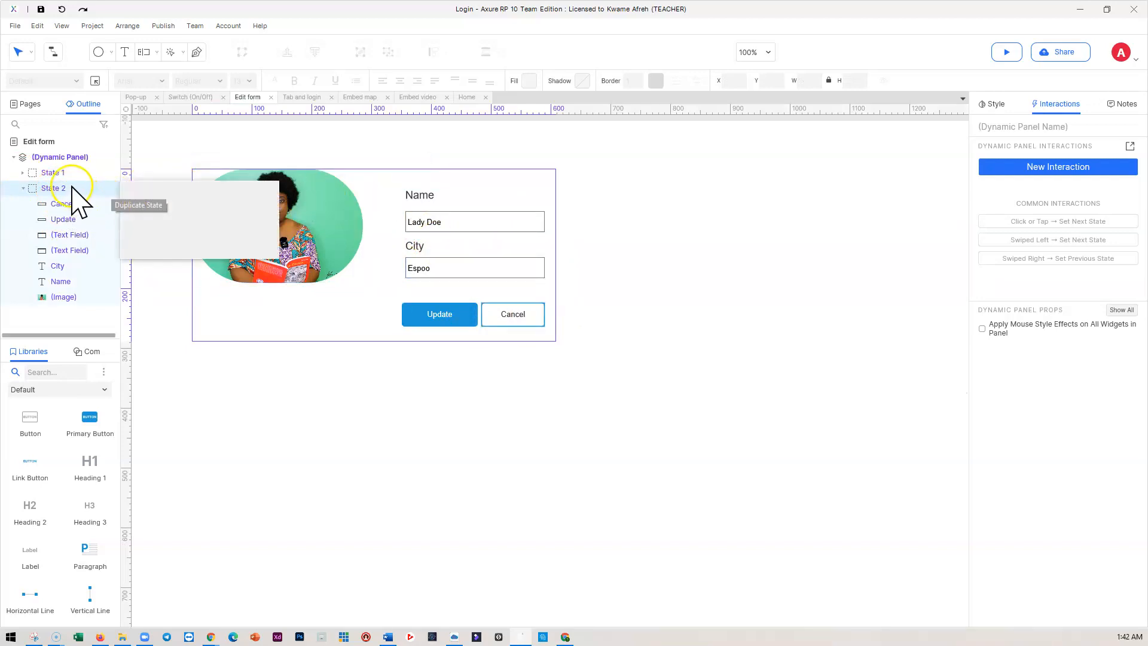
left_click(53, 173)
left_click(424, 217)
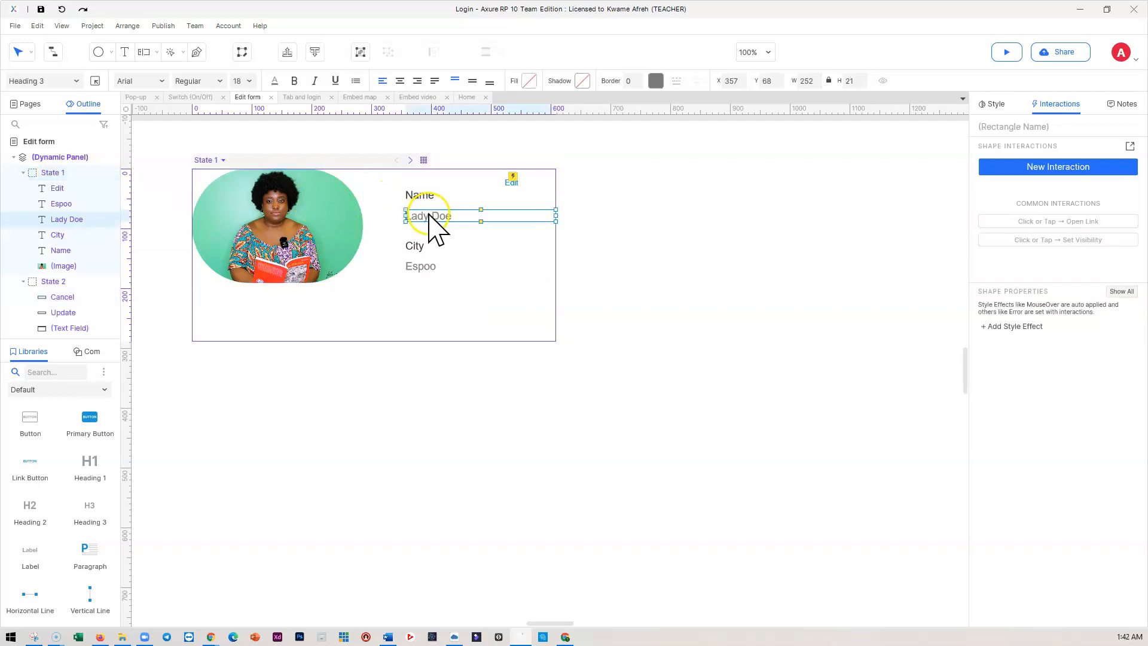
left_click(1030, 127)
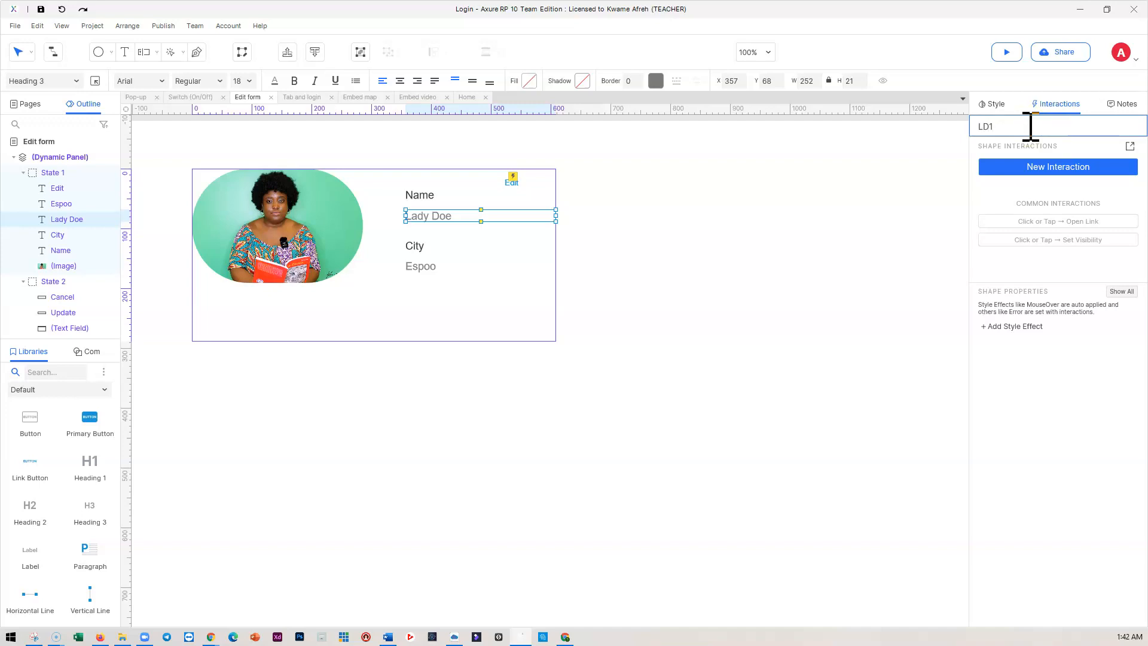
left_click(431, 269)
left_click(1009, 128)
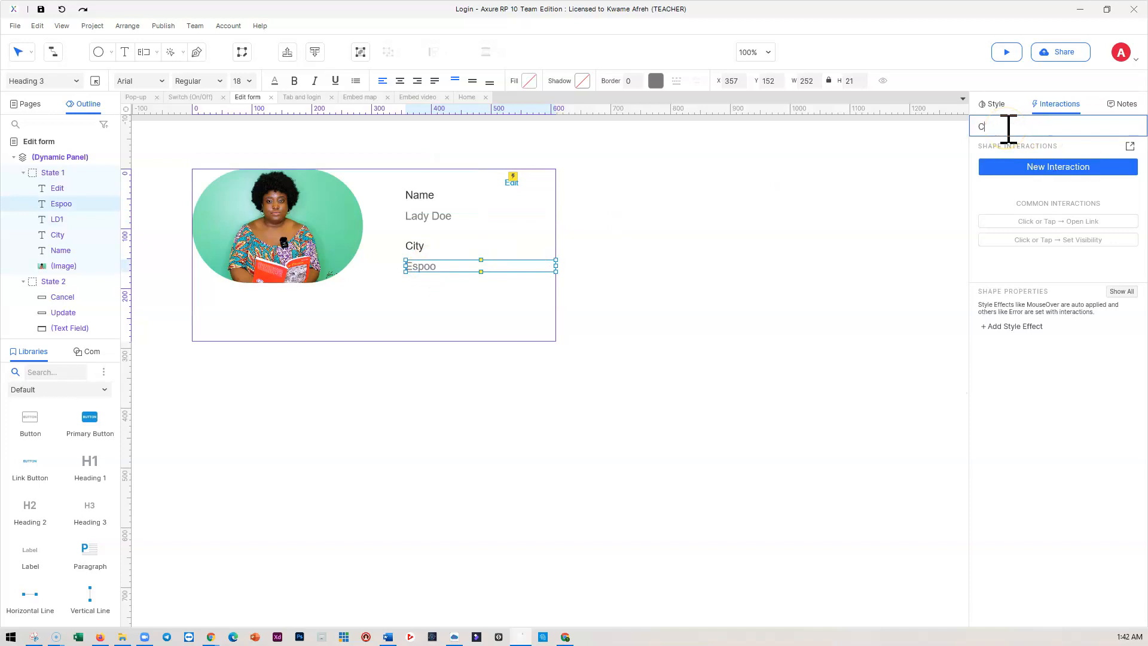
left_click(859, 216)
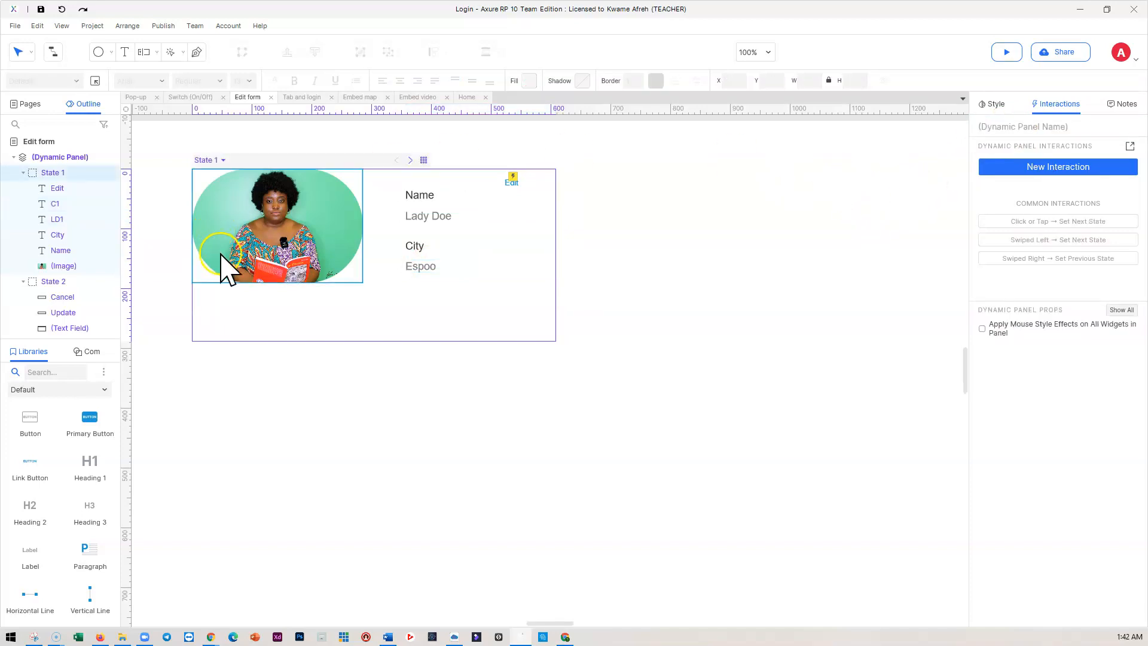
Step: In State 2, name the text field under the Name label LD2 and the Espoo text field C2
left_click_drag(206, 257, 27, 185)
left_click(53, 188)
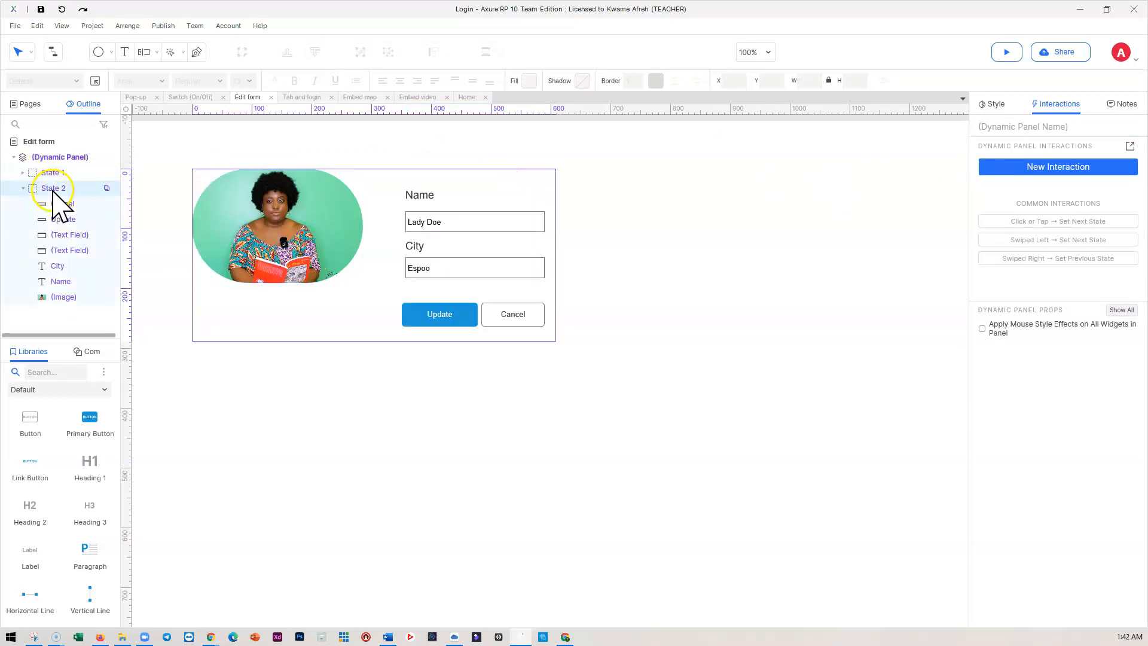
left_click(457, 220)
left_click(1008, 127)
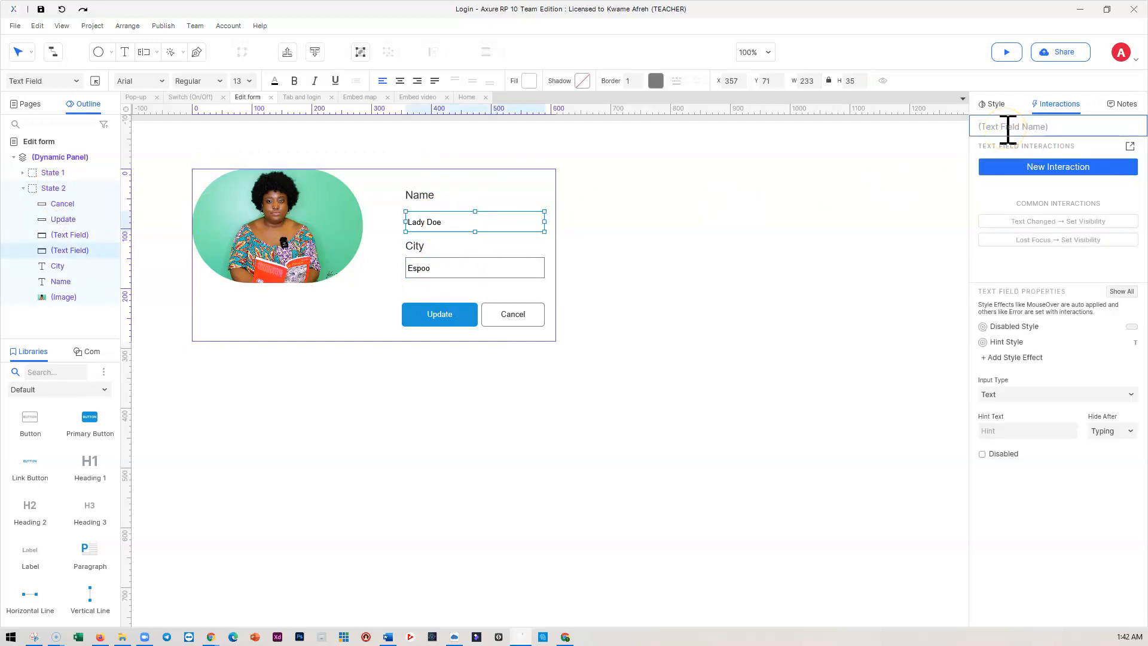
left_click(471, 268)
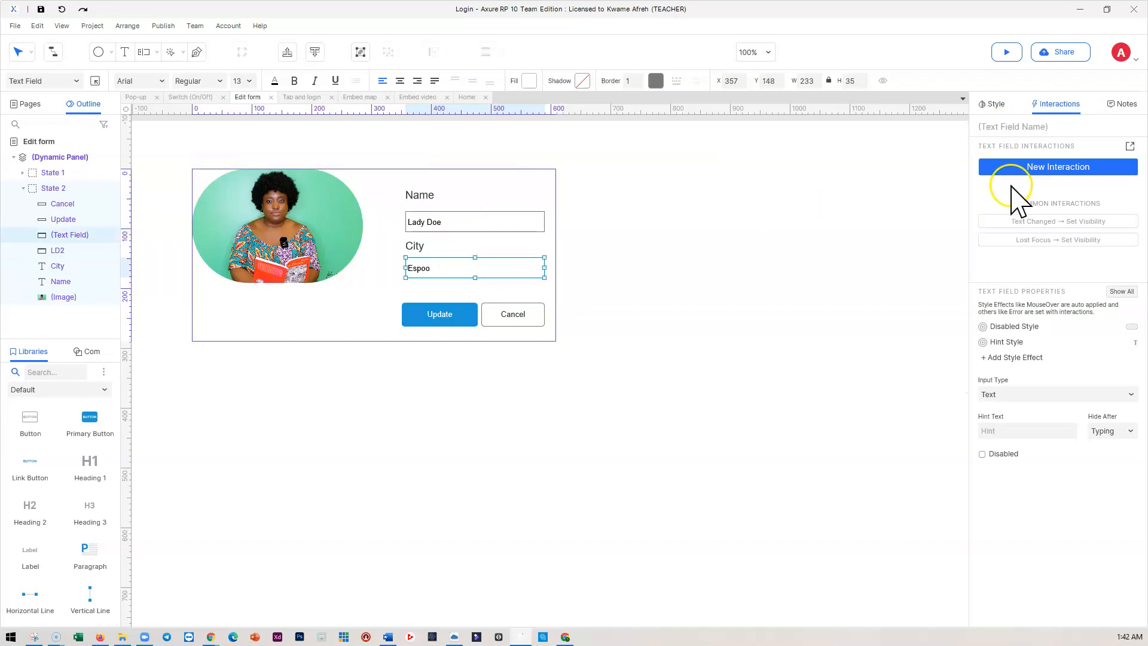
left_click(1011, 126)
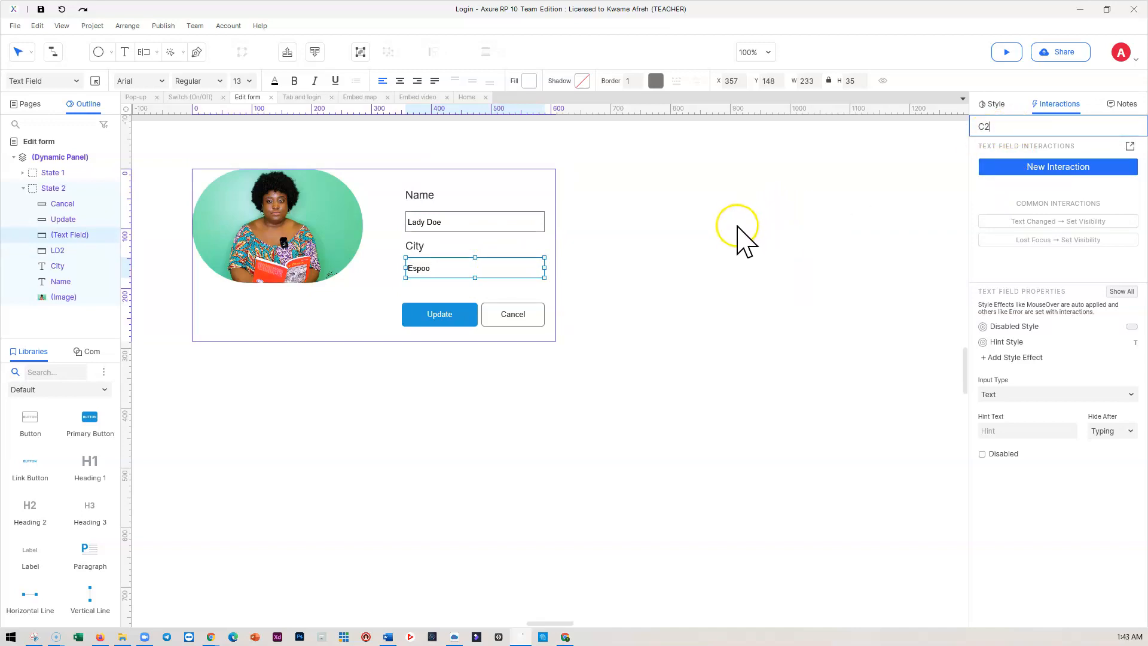
Step: Give State 2's Update button a Click or Tap interaction that sets LD1's text to the text on widget LD2
left_click(447, 319)
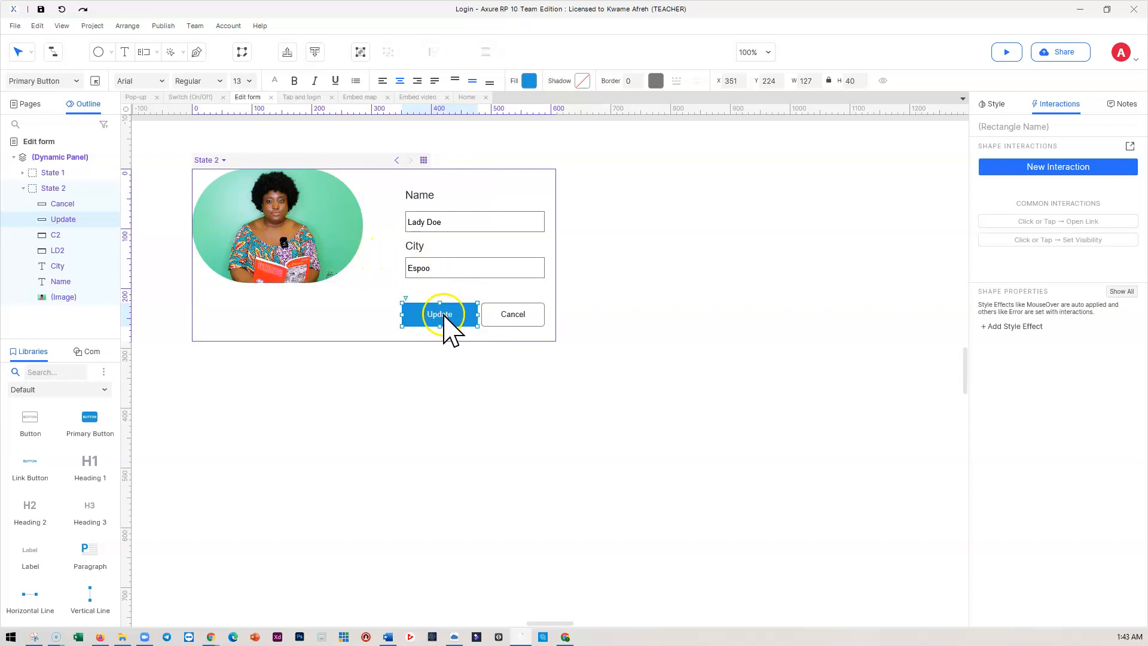
left_click(1056, 174)
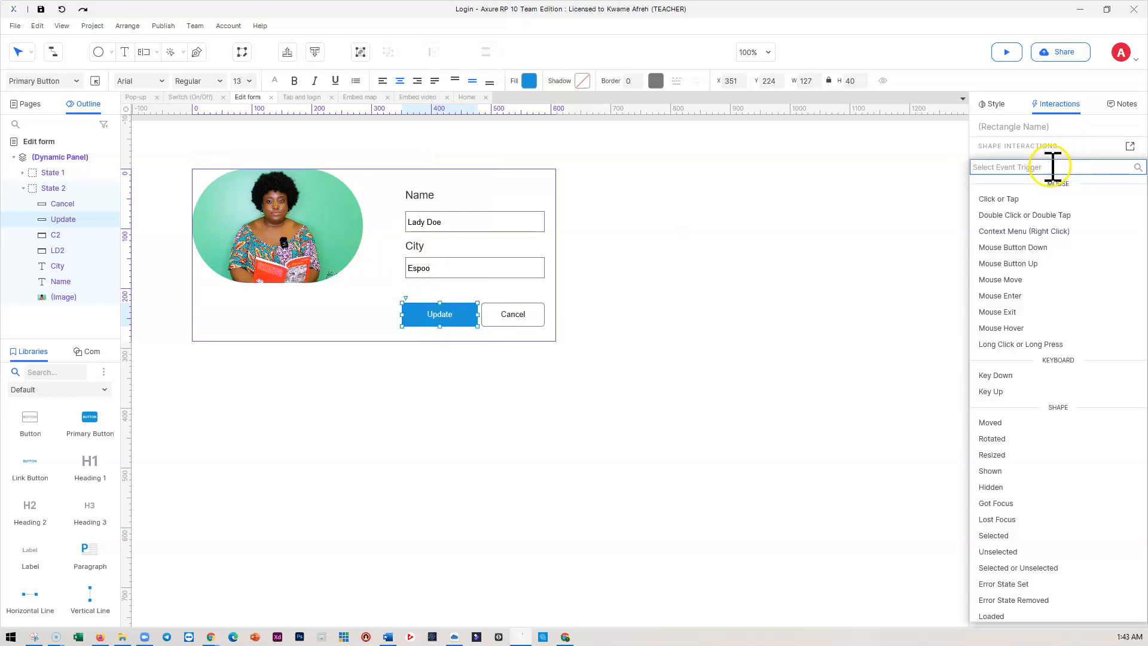
left_click(1052, 196)
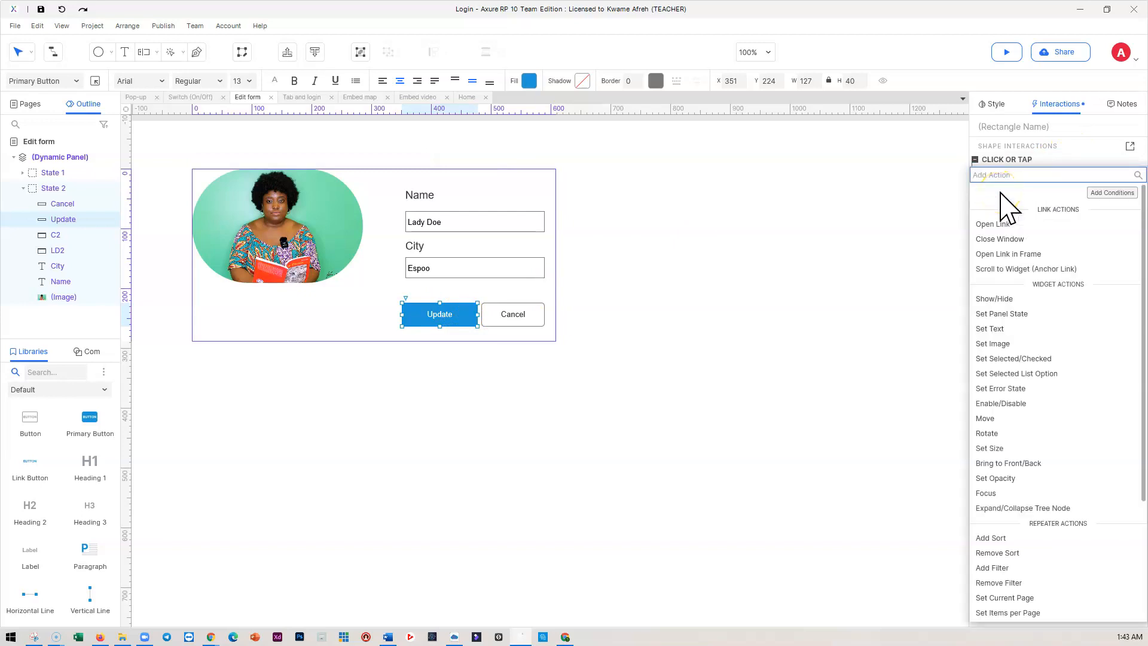
left_click(1043, 335)
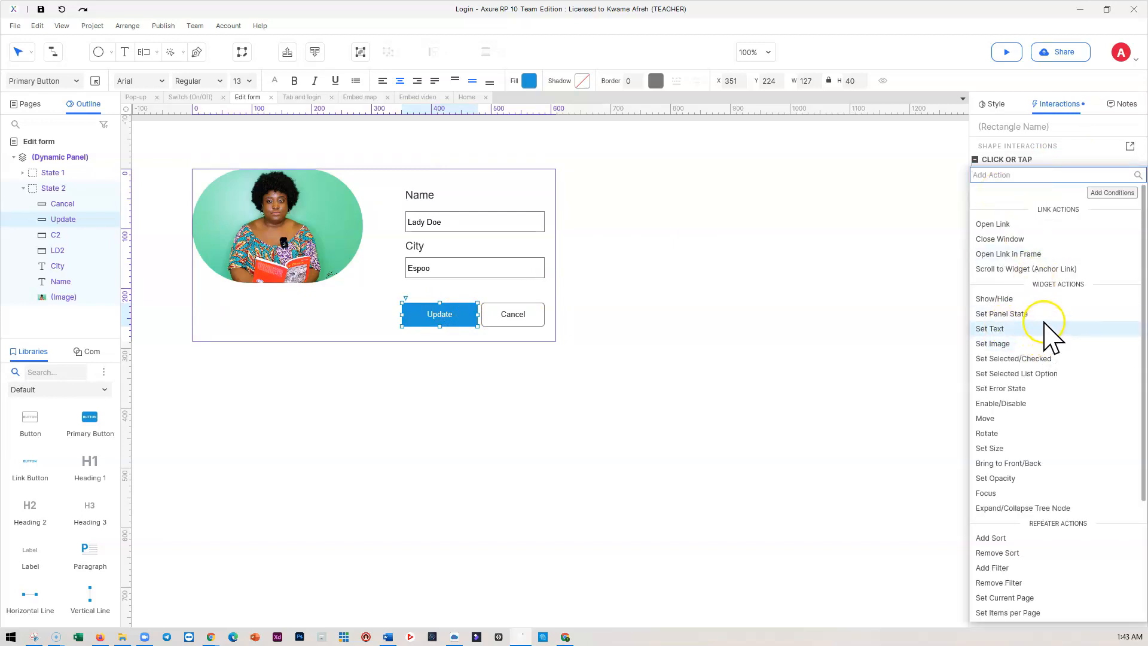
left_click(995, 314)
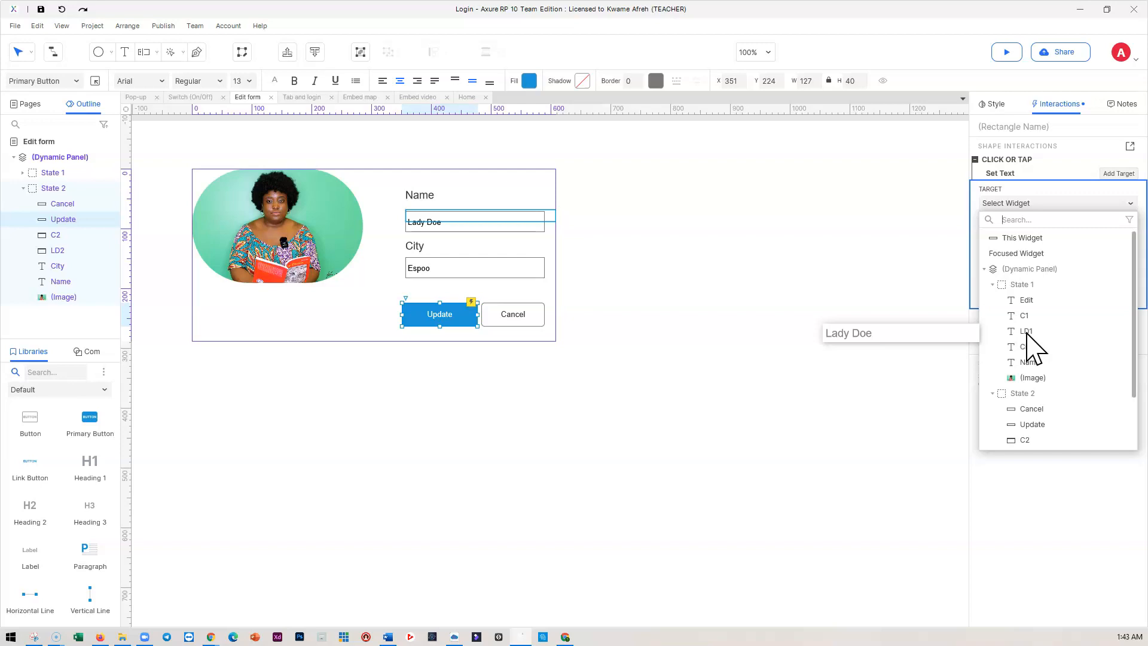
left_click(1027, 332)
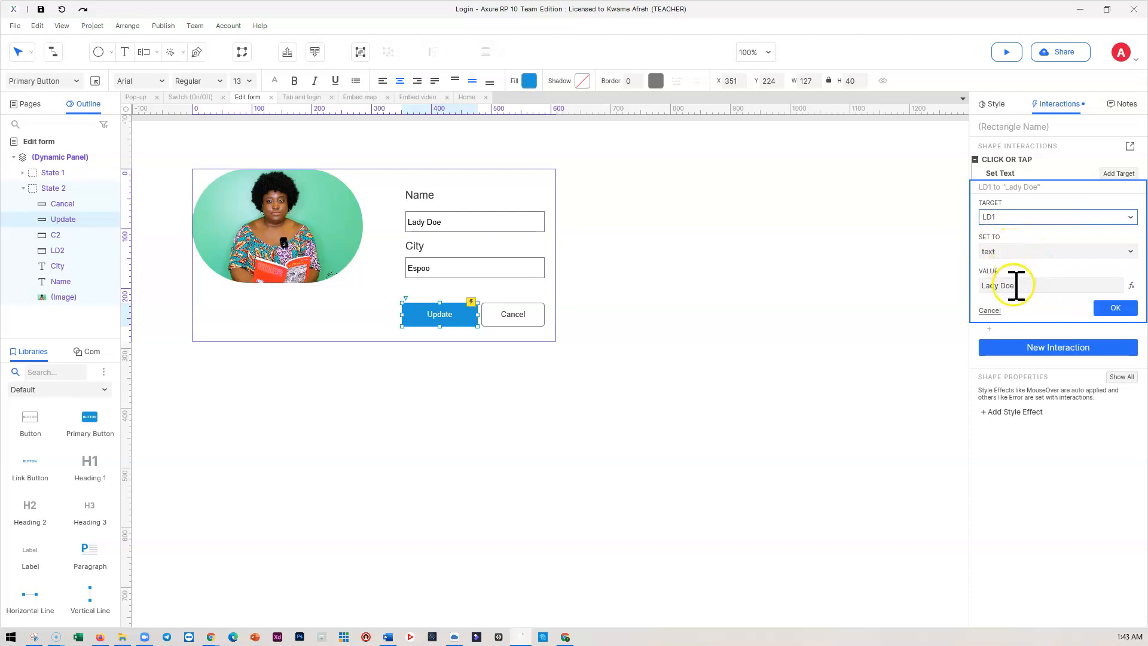
left_click(1024, 252)
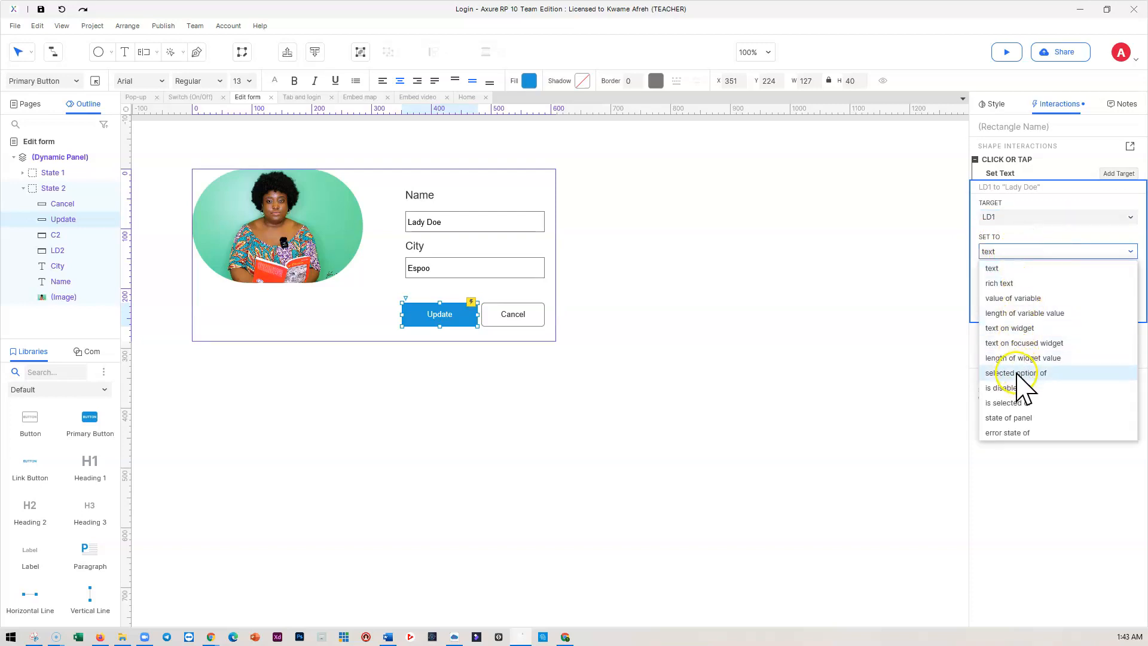
left_click(1014, 330)
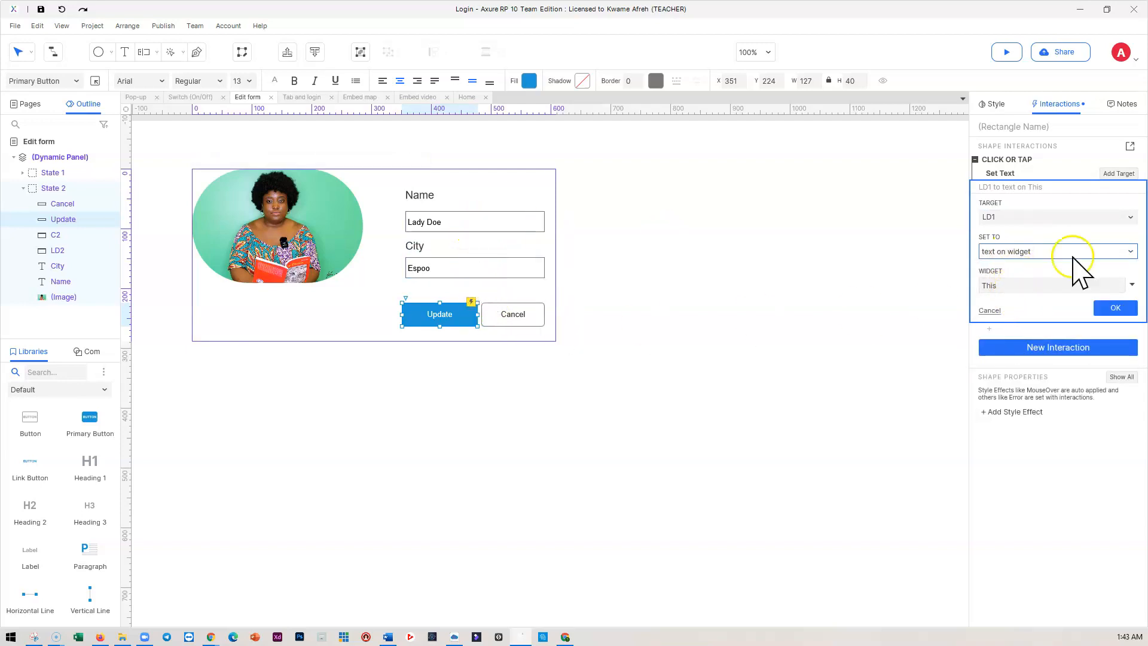
left_click(1038, 288)
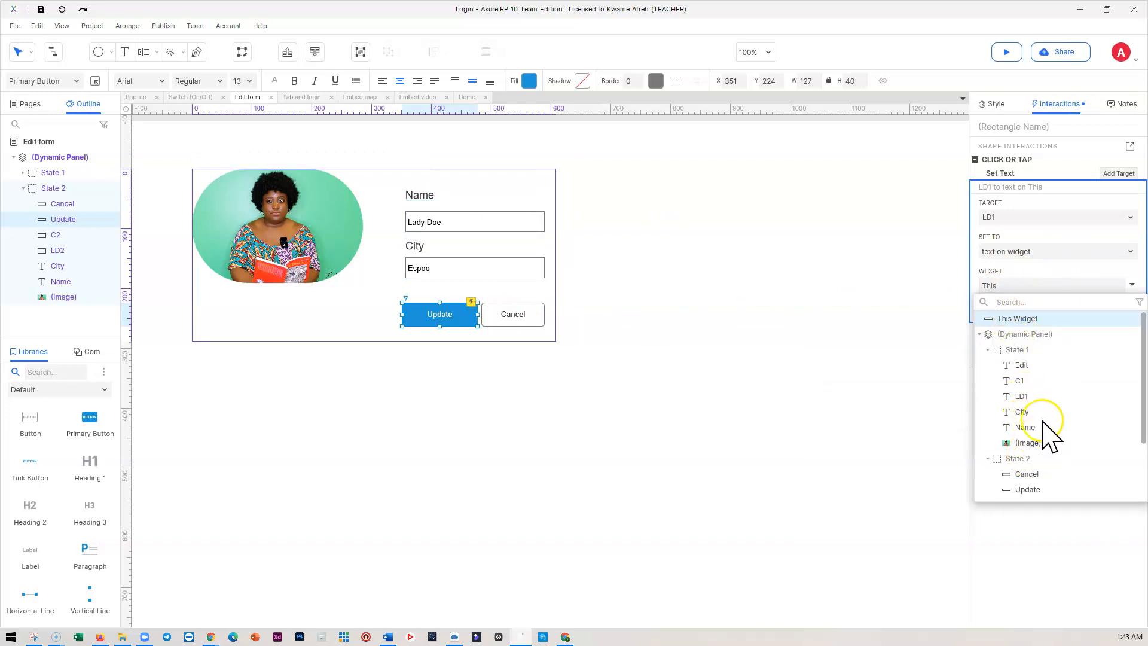
scroll(1059, 430, "down", 2)
left_click(1020, 441)
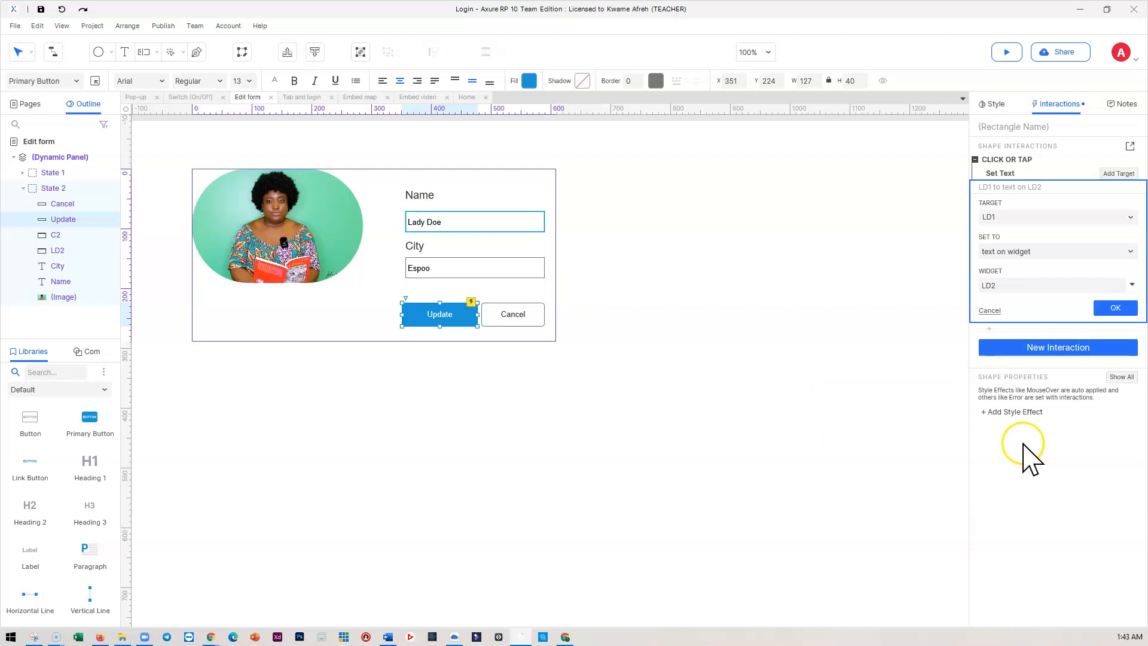
left_click(1116, 308)
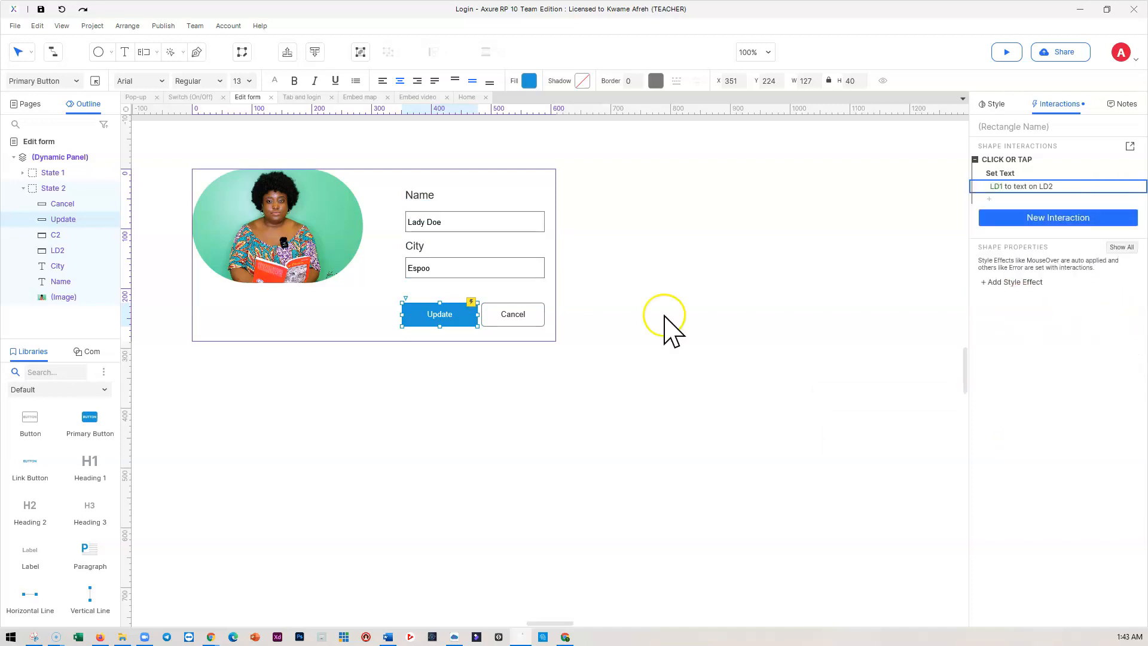
Step: Add a Set Text action to the Update button's Click or Tap interaction that sets C1 to the text on widget C2
left_click(996, 200)
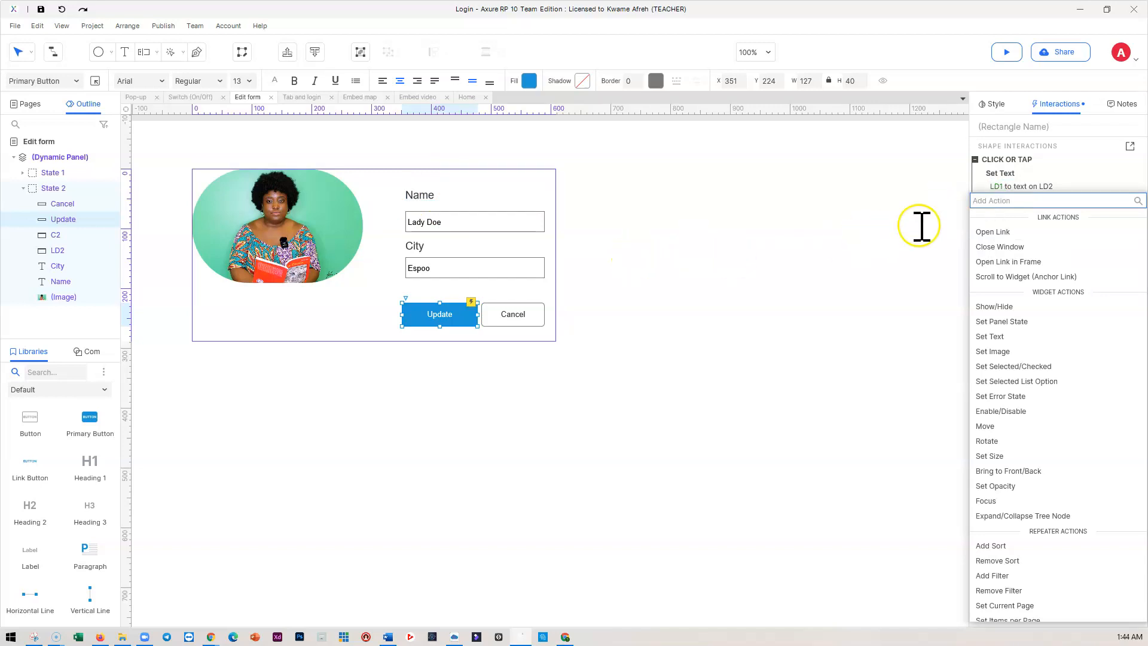
left_click(997, 339)
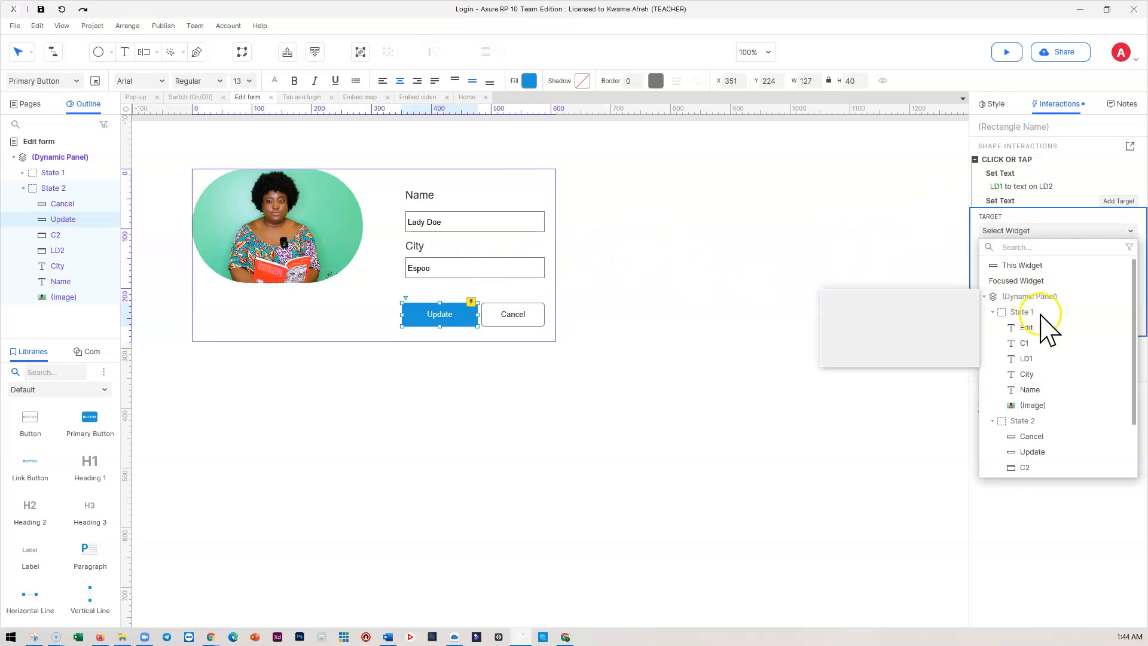
left_click(1031, 344)
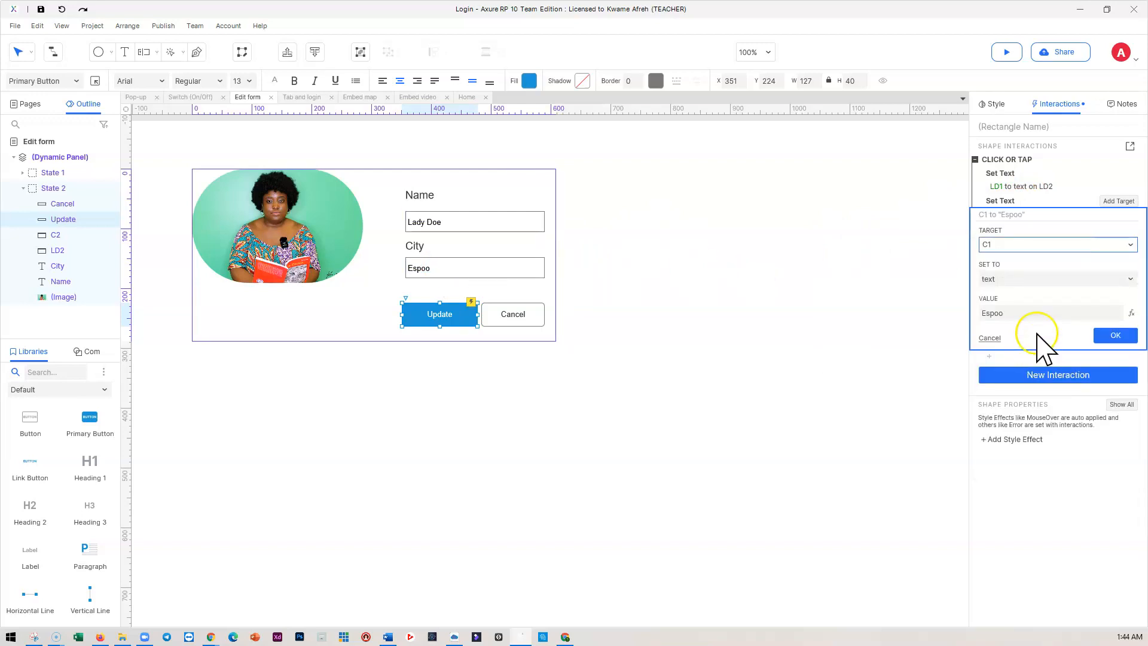
left_click(1014, 279)
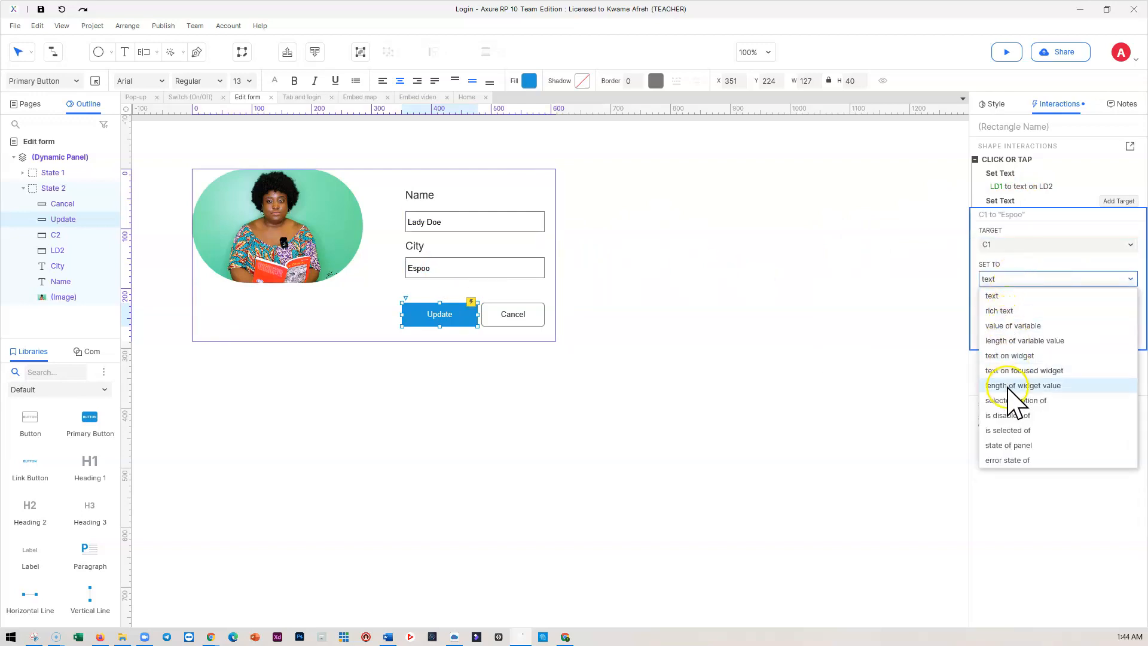
left_click(1016, 356)
left_click(1019, 315)
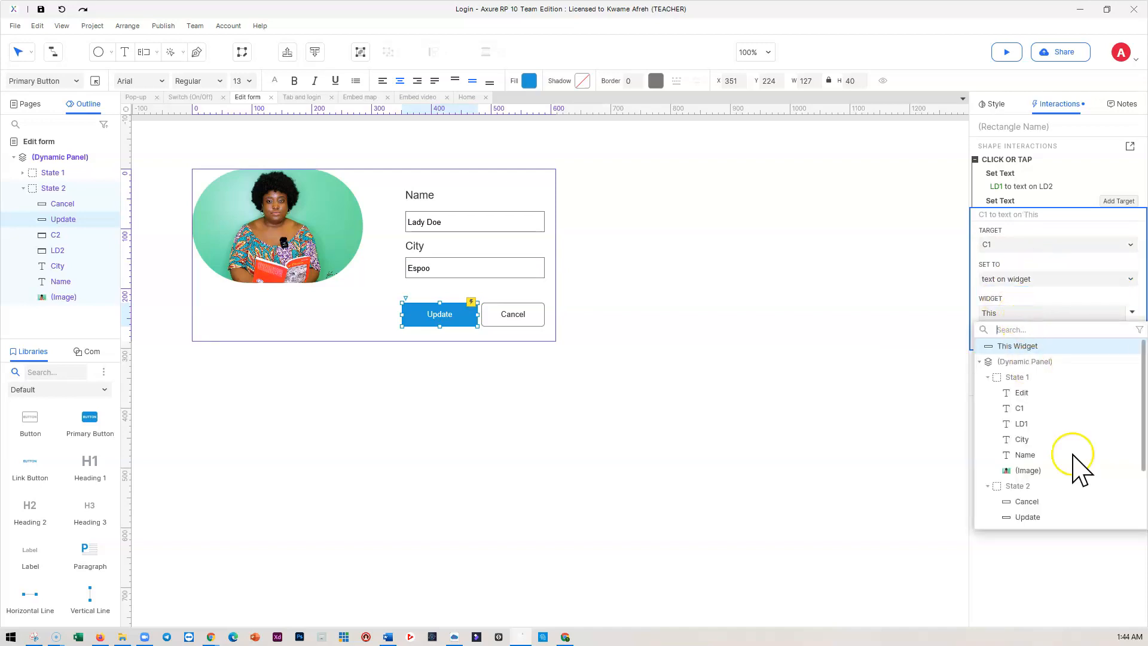
scroll(1038, 455, "down", 2)
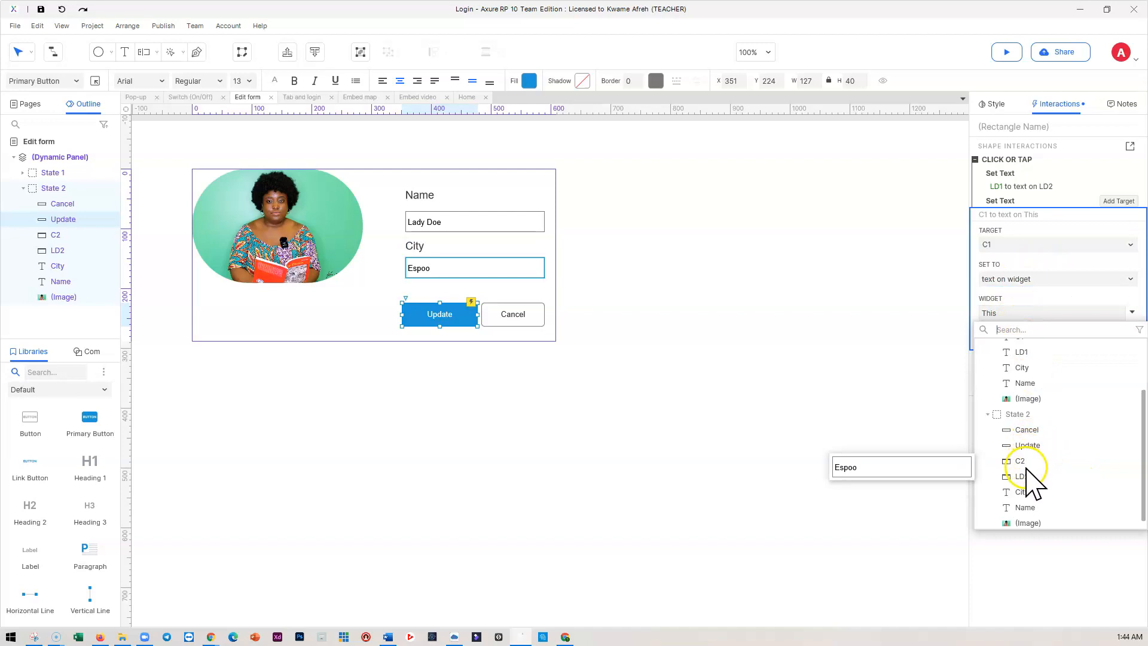
left_click(1021, 461)
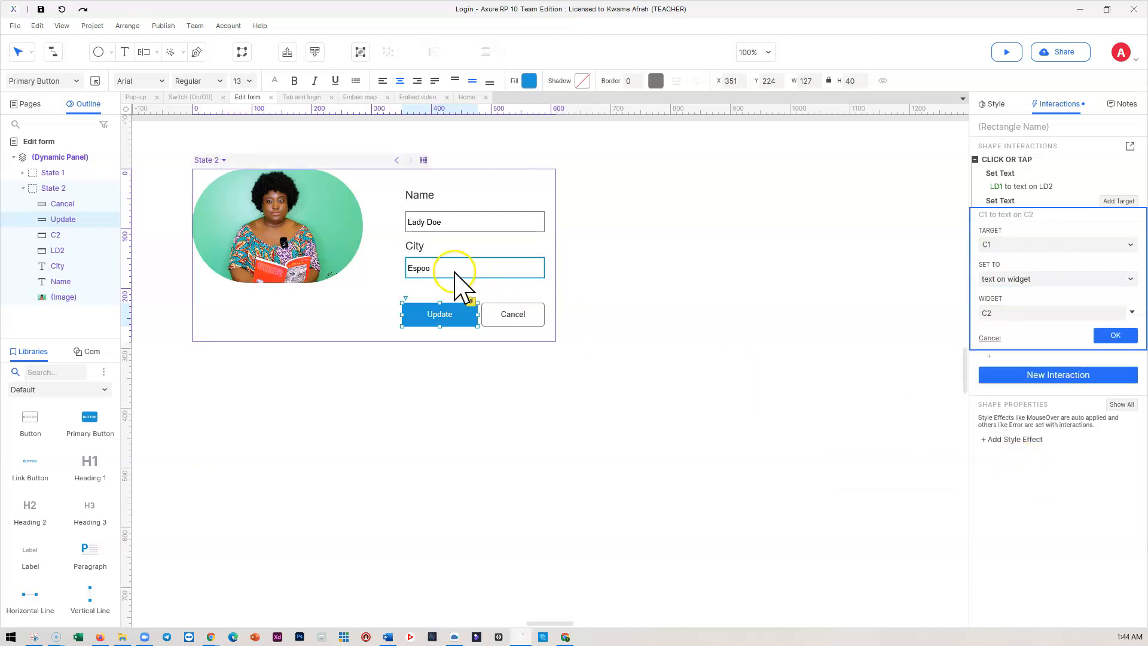
left_click(1115, 336)
Step: Add a Set Panel State action to the Update button that sets the dynamic panel to State 1
left_click(997, 228)
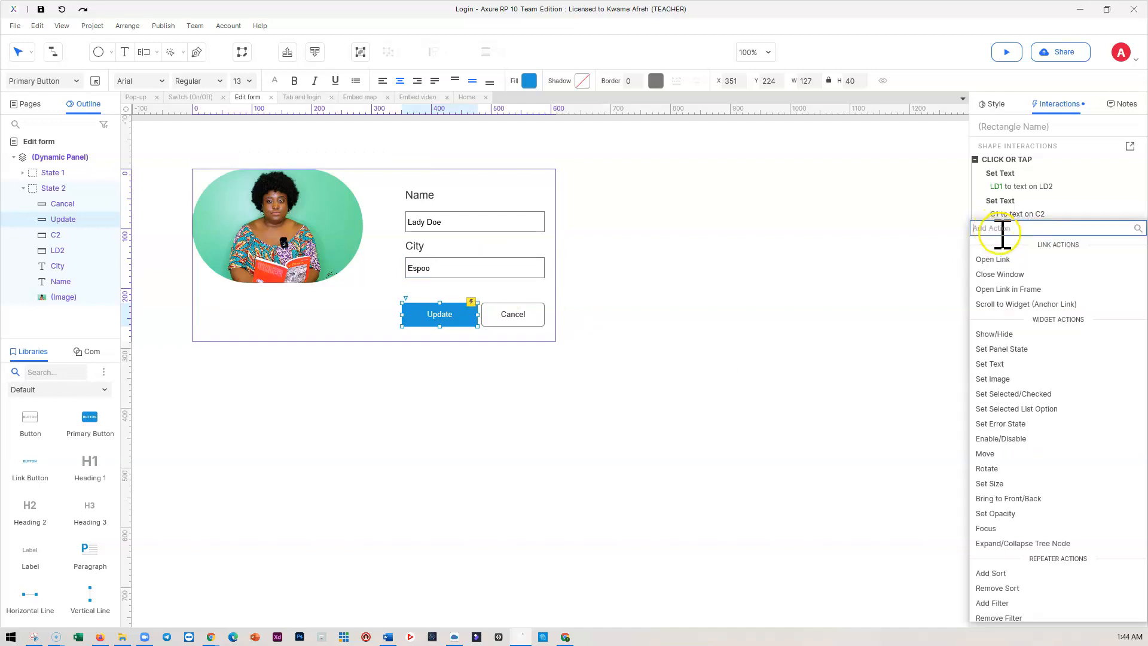
left_click(1005, 349)
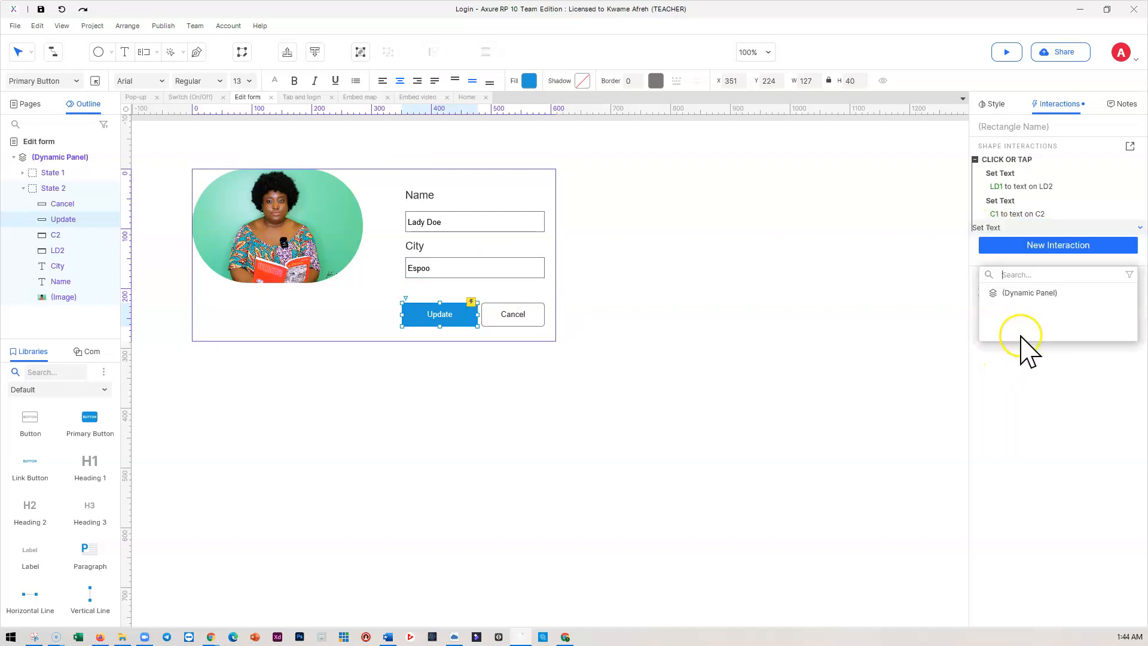
left_click(1023, 294)
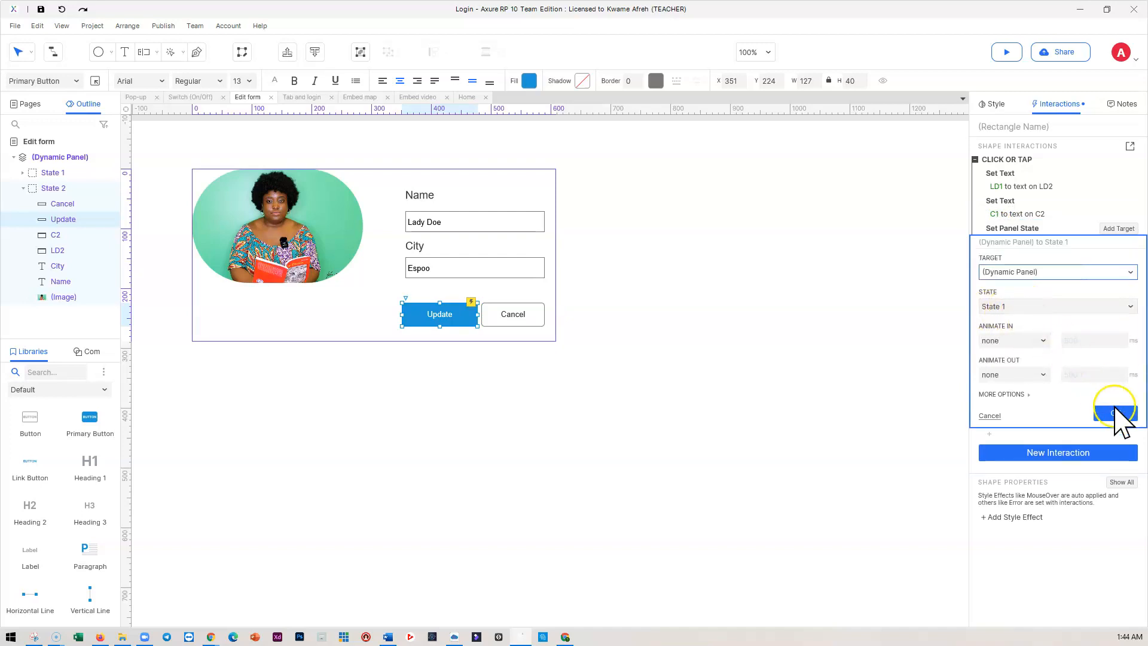
left_click(1116, 415)
Step: Give State 2's Cancel button a Click or Tap interaction that sets the dynamic panel to State 1, and leave panel editing
left_click(525, 316)
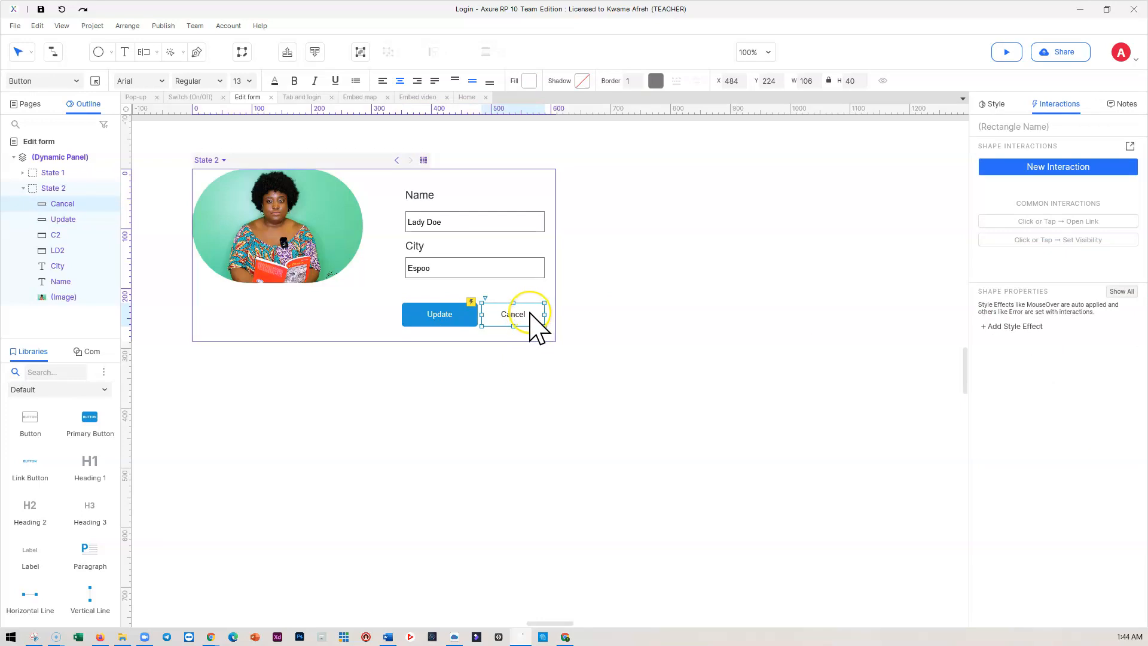
left_click(1057, 179)
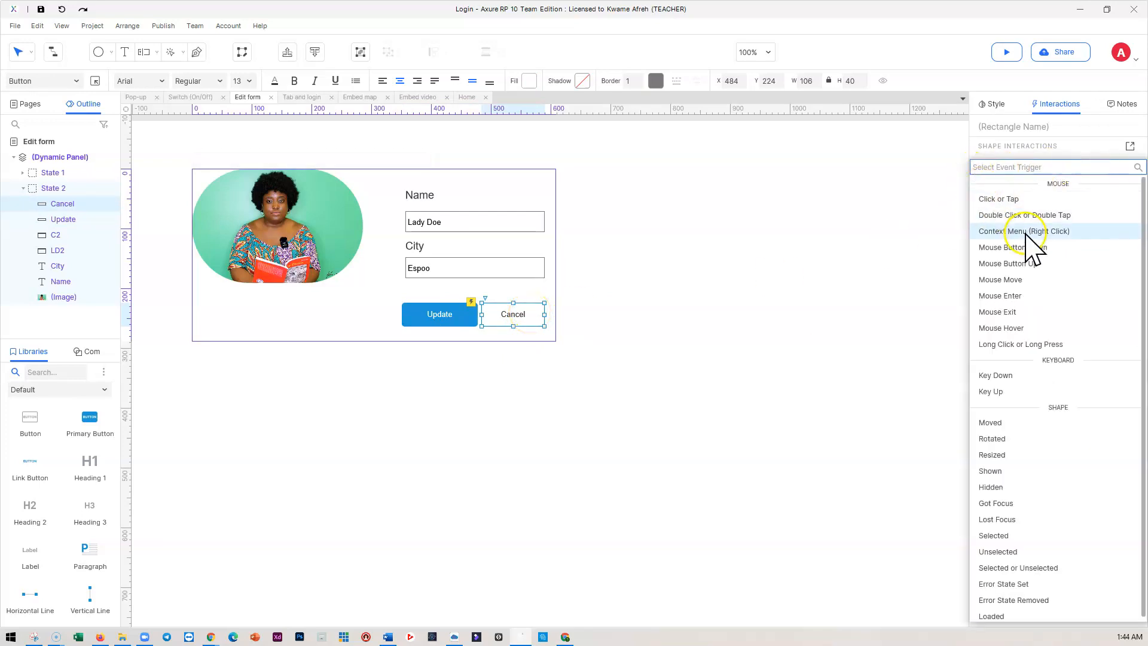
left_click(1004, 201)
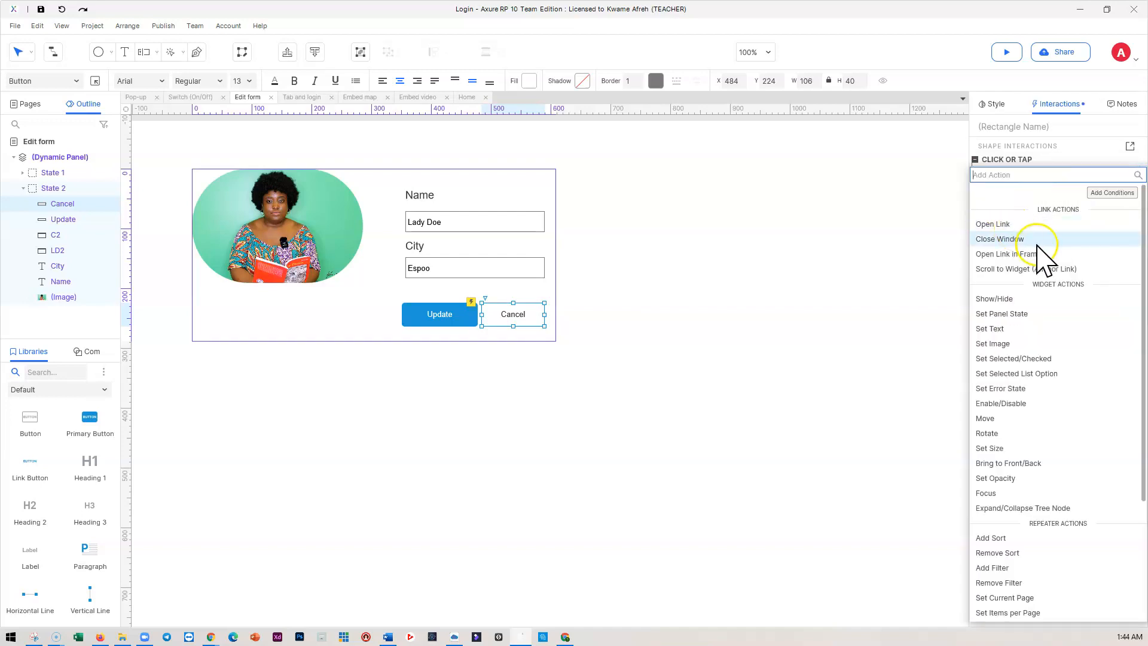
left_click(1006, 314)
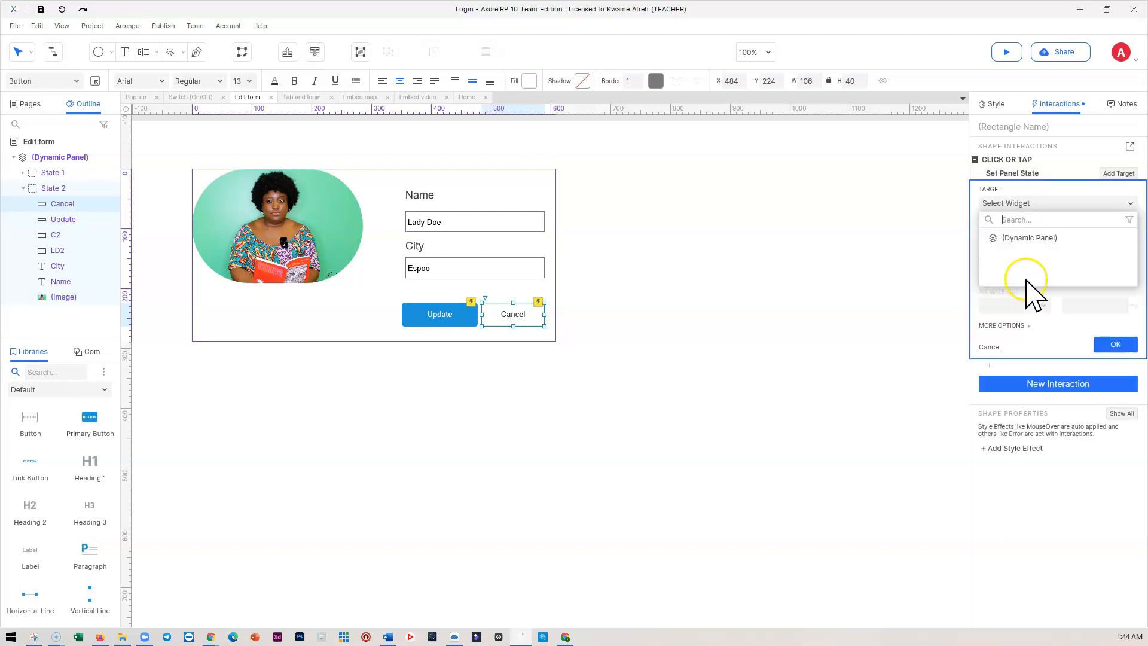
left_click(1027, 243)
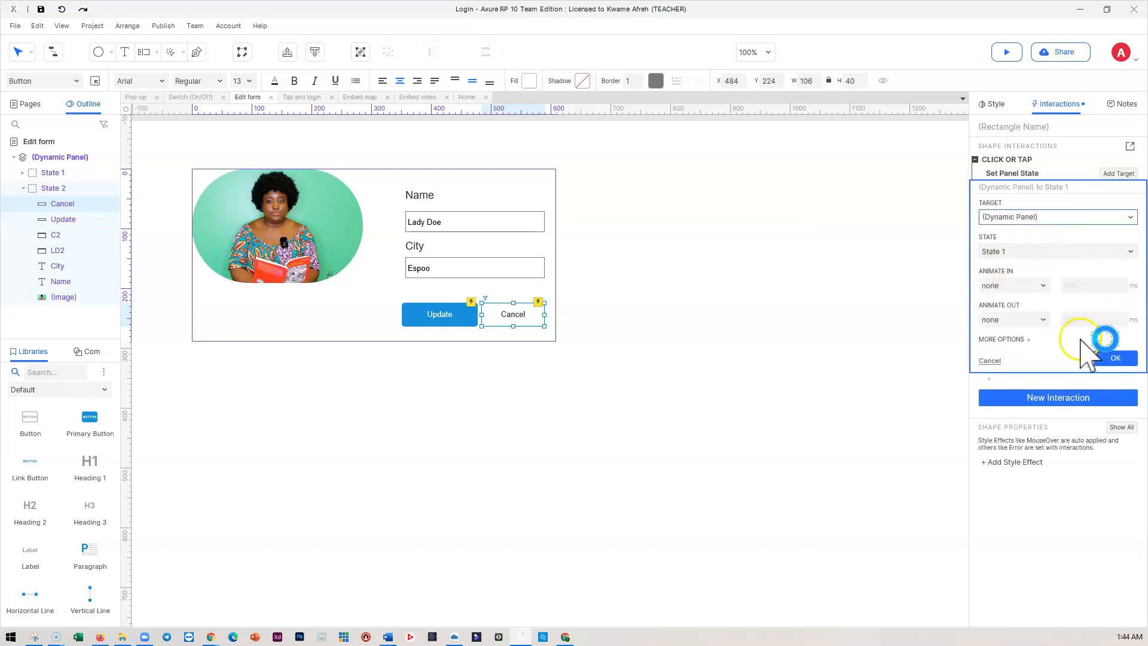
left_click(1116, 359)
left_click(697, 282)
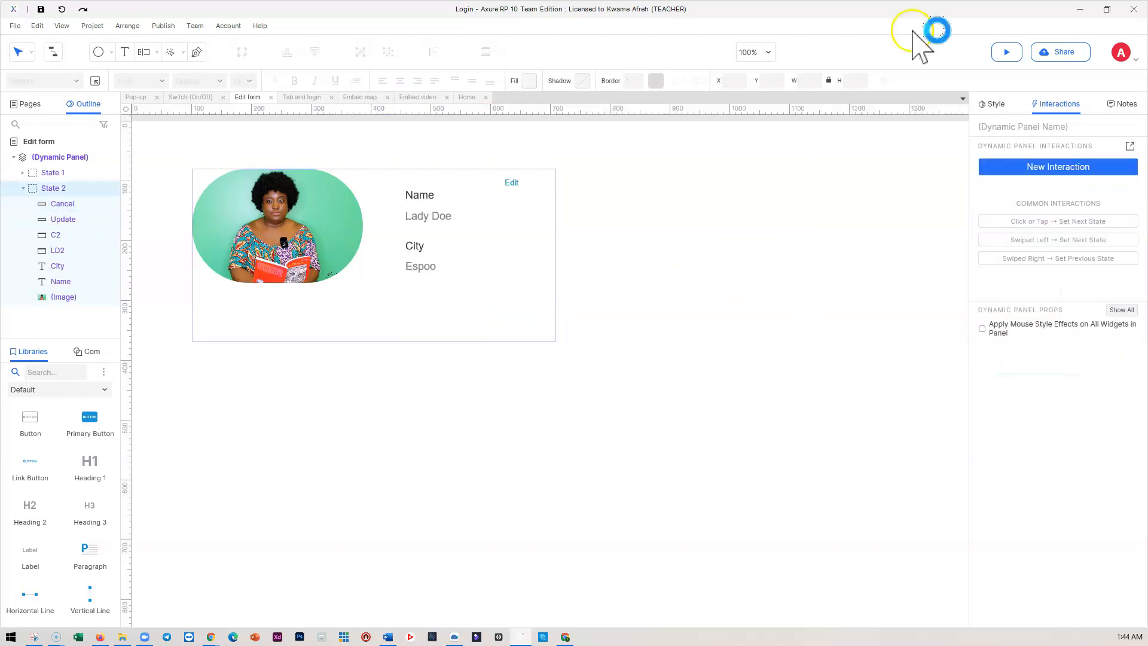
Step: Preview the Edit form page in the browser and maximize the browser window
left_click(1007, 52)
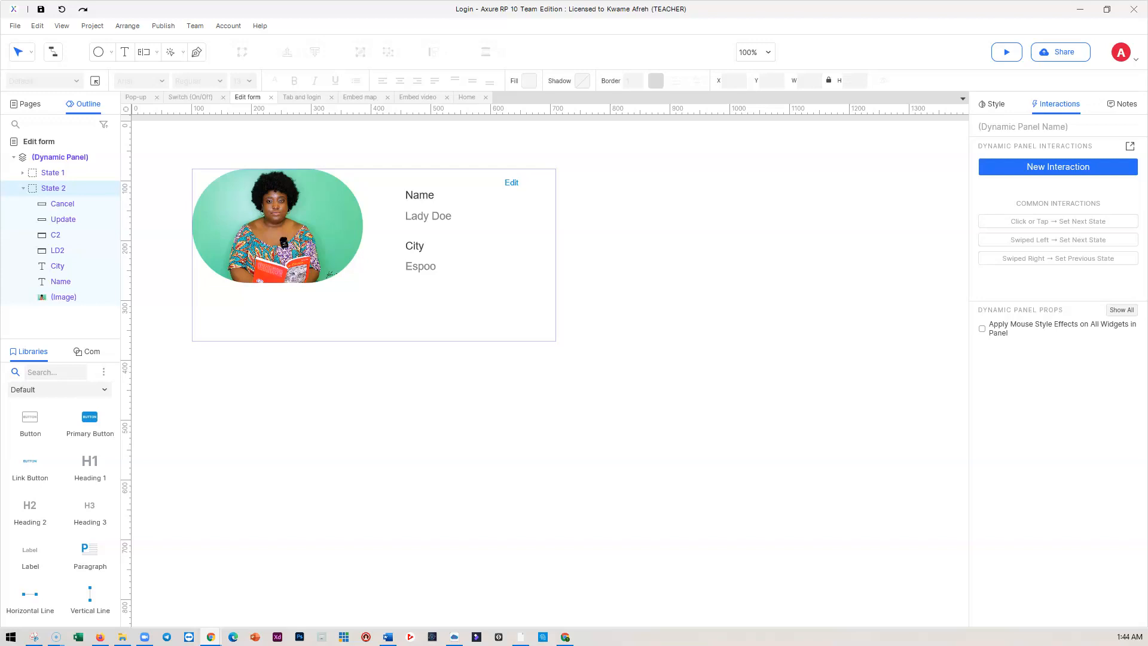
left_click_drag(363, 99, 528, 74)
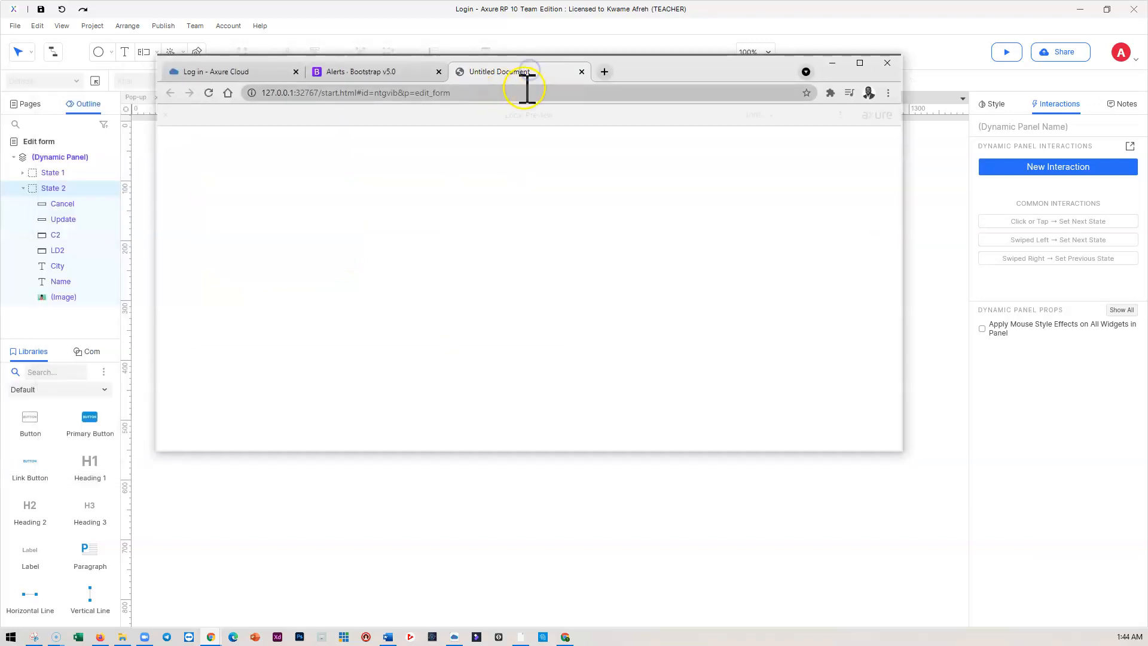
left_click(861, 63)
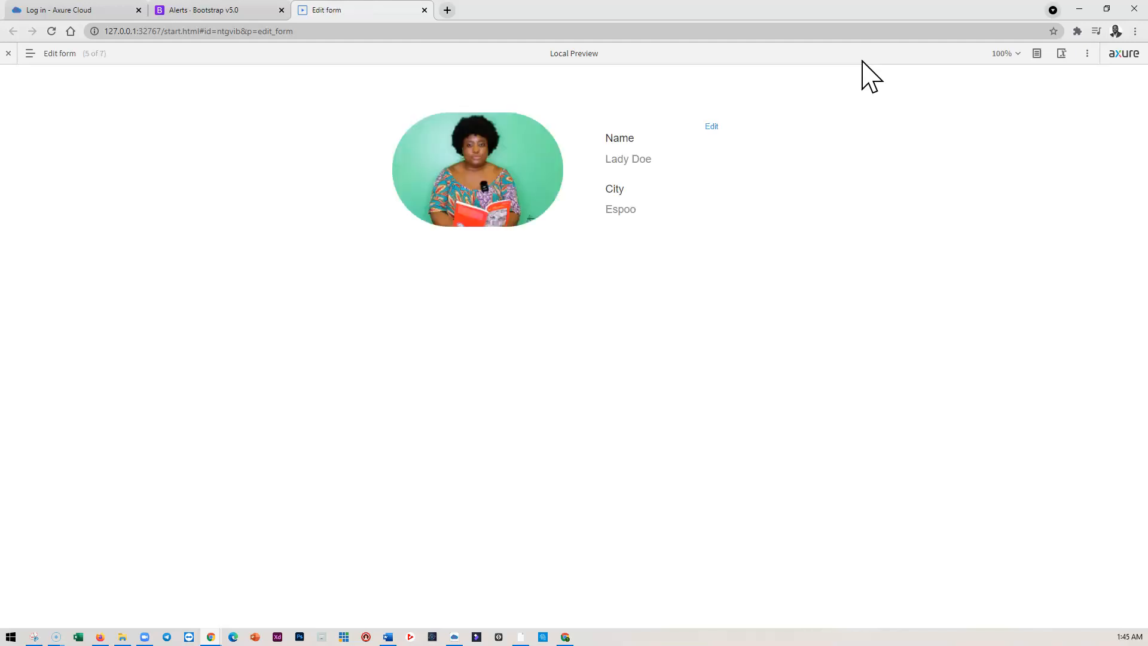
Step: Test Update in the preview by opening the edit view, replacing the name, setting the city to Helsinki and applying the update
left_click(616, 213)
left_click(621, 161)
left_click(617, 218)
left_click(626, 164)
left_click(711, 127)
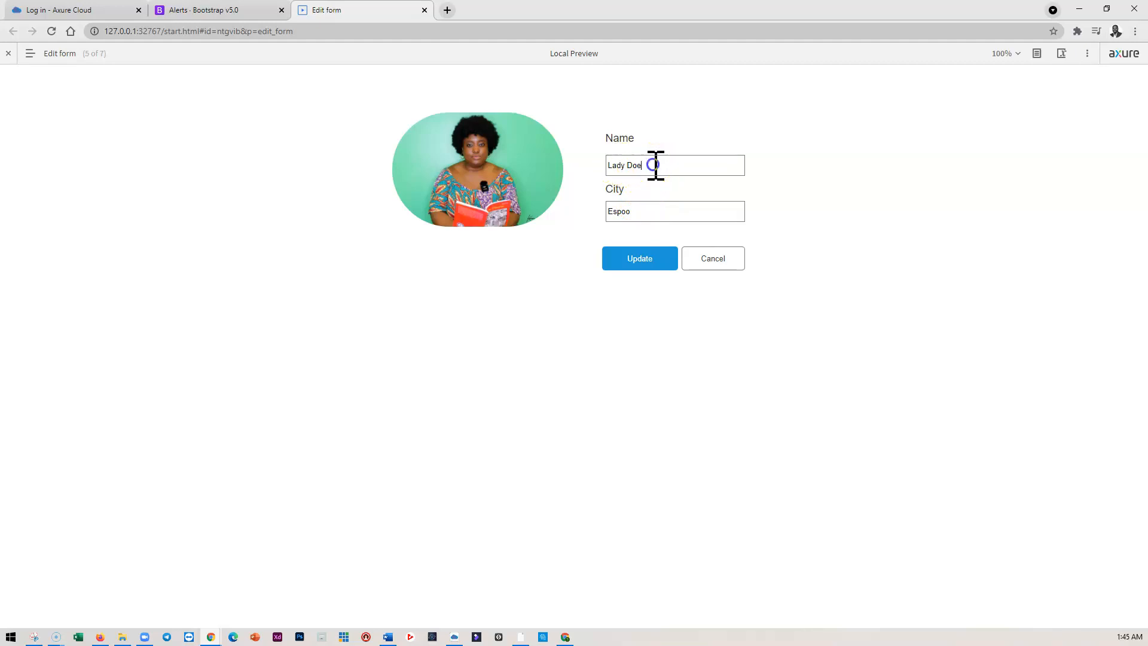
left_click(636, 166)
left_click(639, 212)
left_click(632, 260)
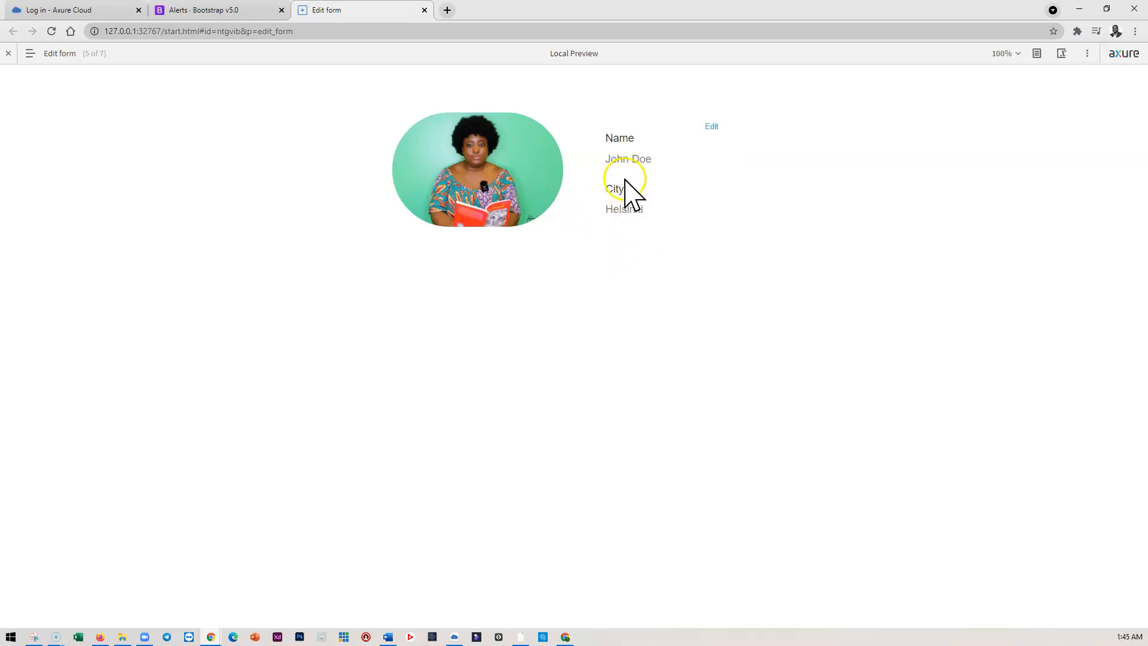
Step: Test Cancel in the preview by reopening the edit view, changing the city to Espoo and cancelling the edit
left_click(712, 128)
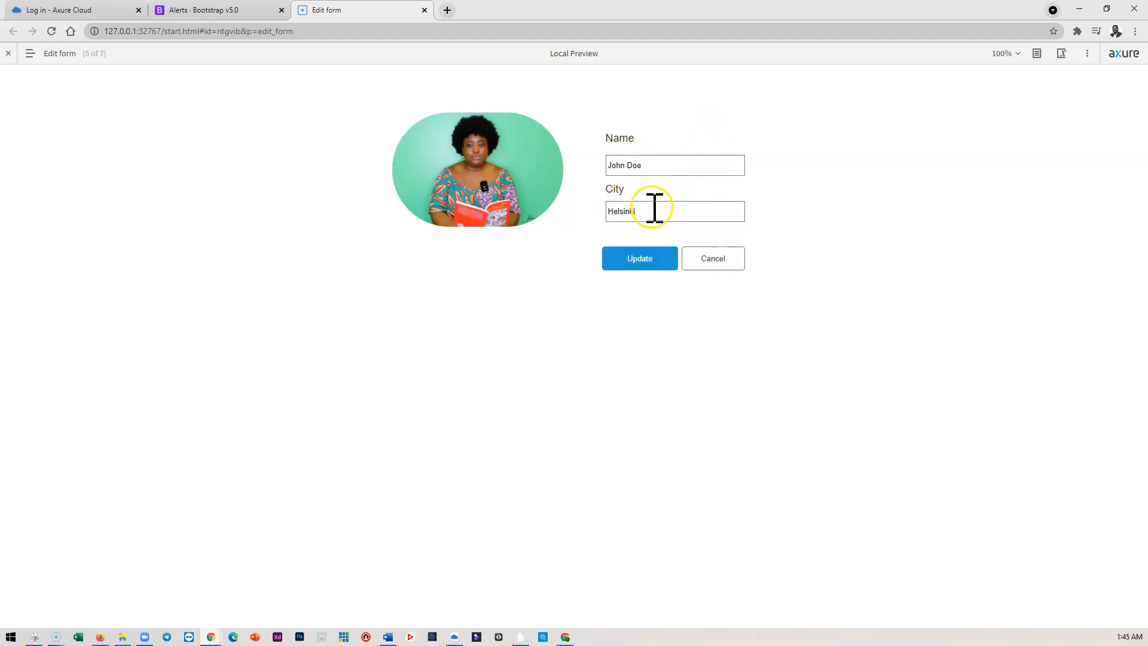
left_click_drag(652, 208, 567, 207)
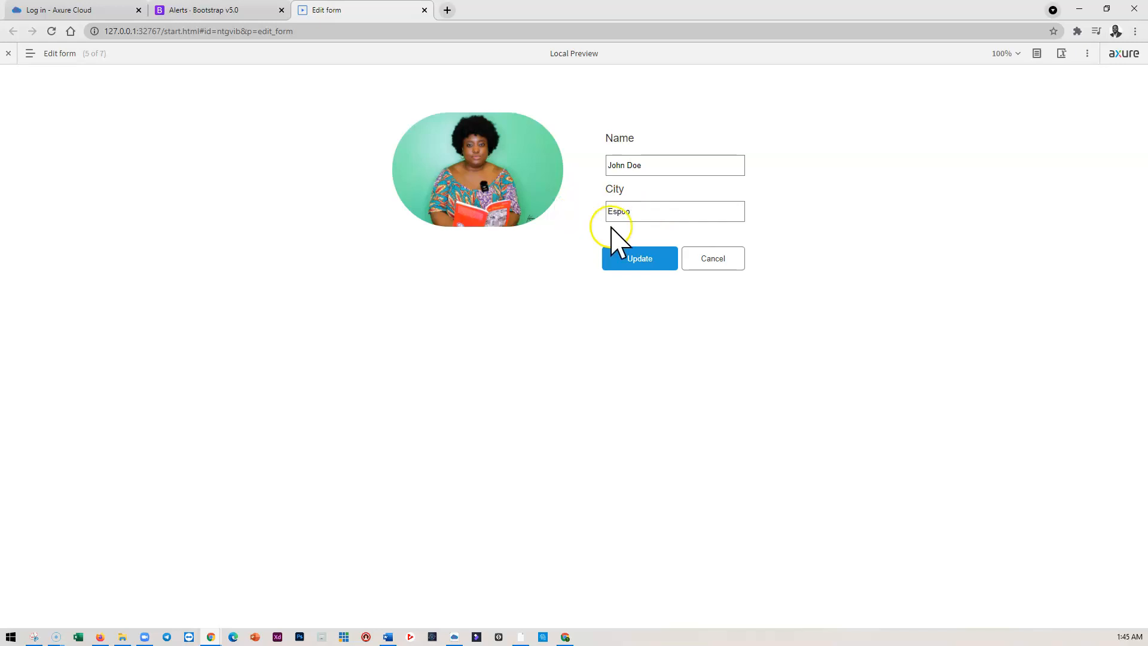
left_click(711, 259)
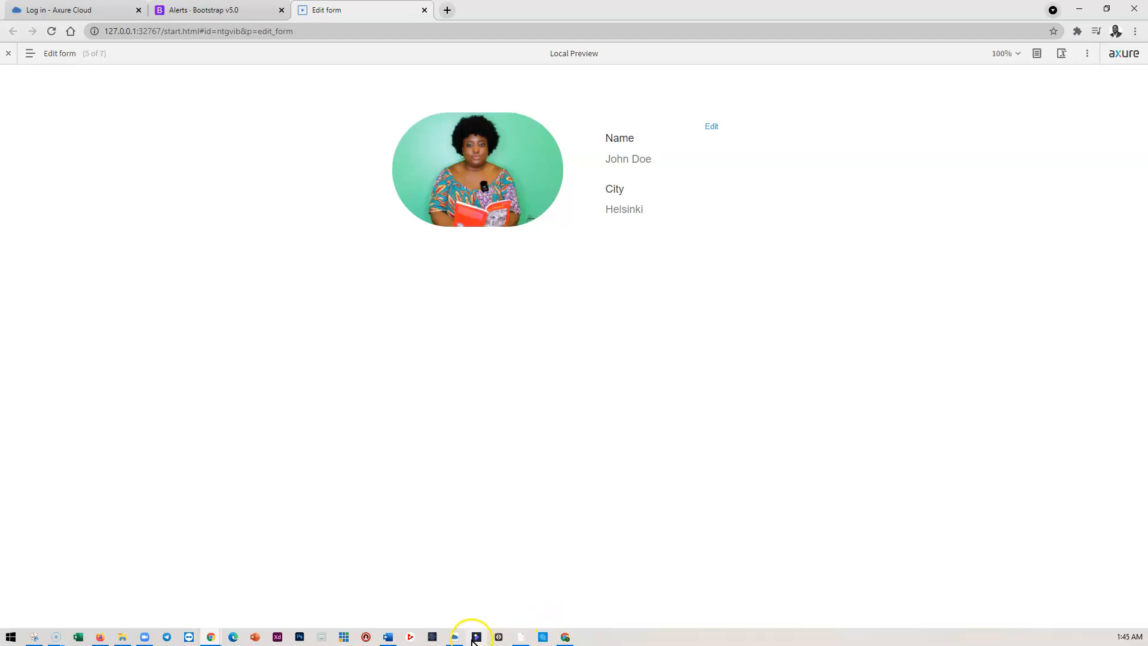
Step: Switch back to Axure RP, review the topic list on the Home page and open the Switch (On/Off) page
left_click(521, 636)
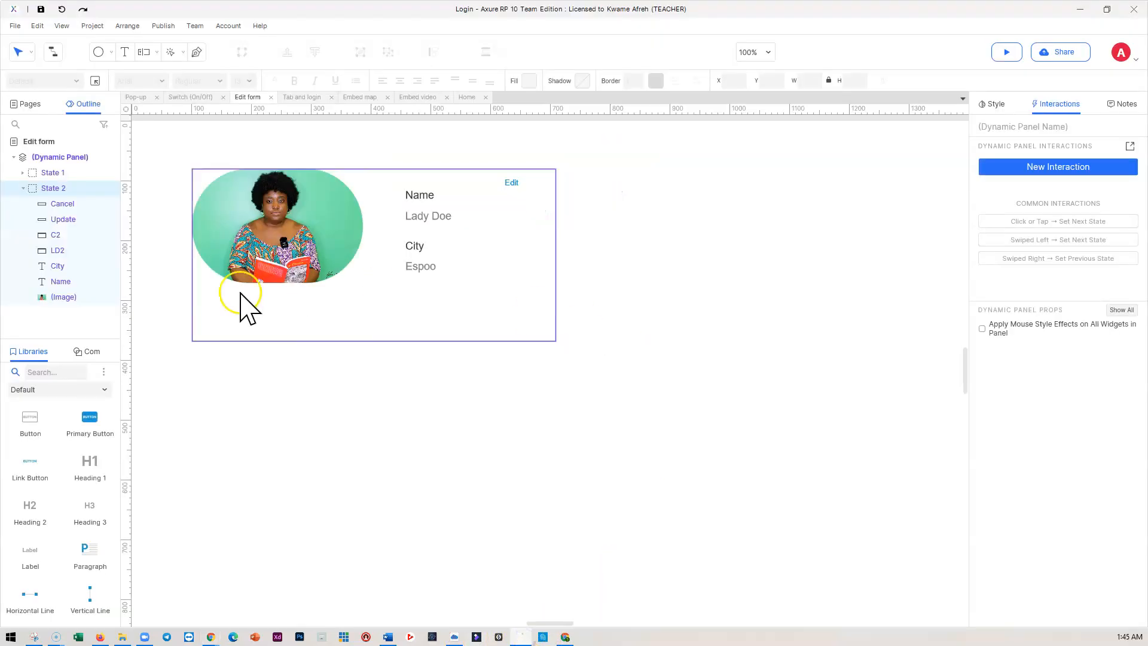
left_click(31, 104)
left_click(48, 142)
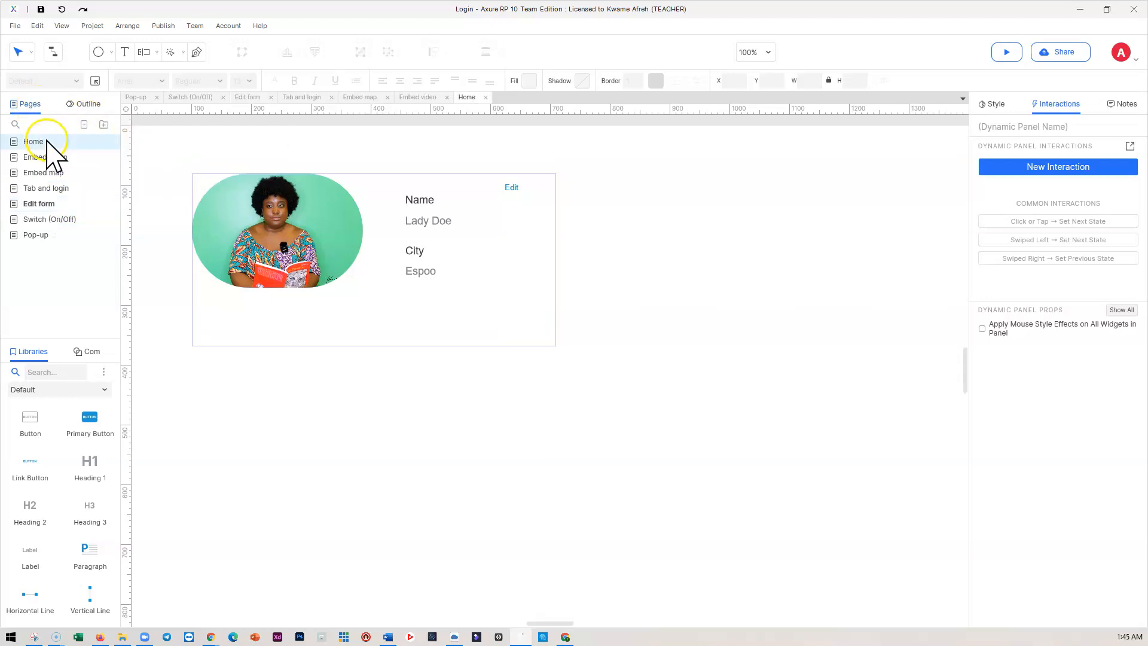
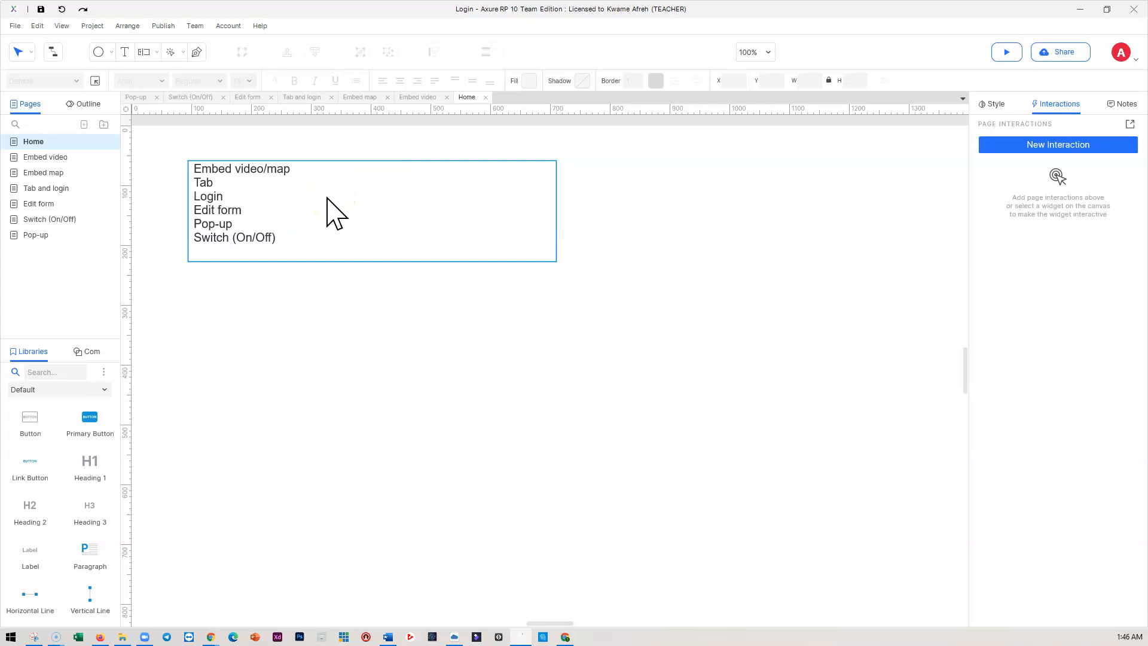
left_click(574, 199)
left_click(230, 235)
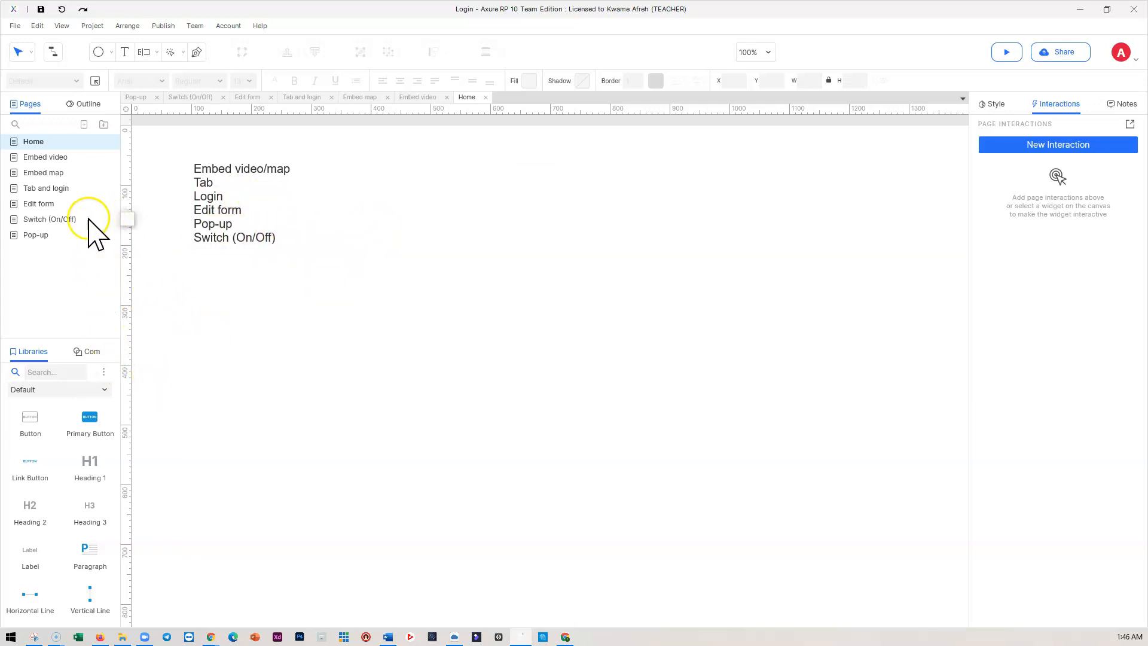
left_click(42, 220)
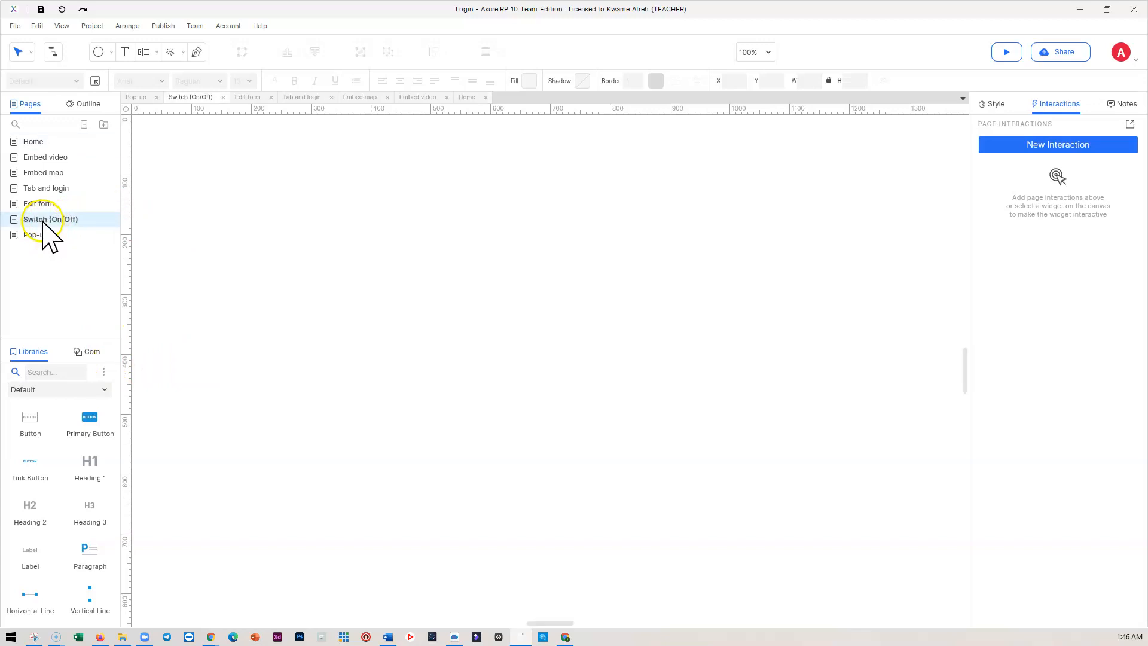
Step: Place a Box 3 widget on the page, fully round its corners and resize it to 130 × 46
scroll(56, 445, "up", 3)
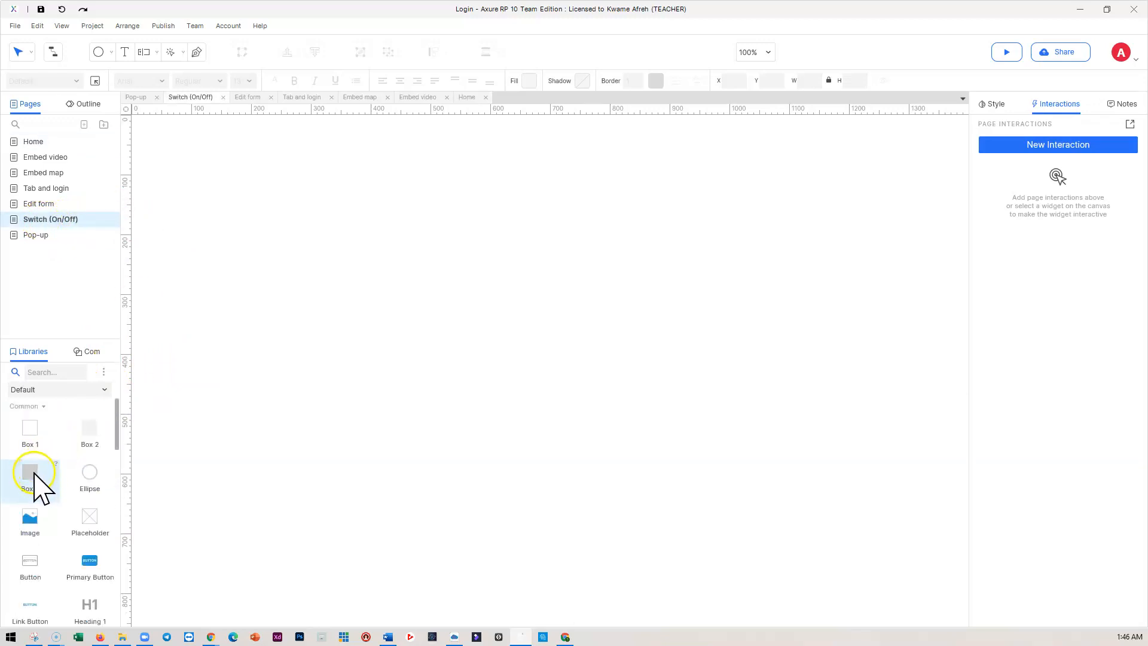
left_click_drag(36, 476, 335, 212)
left_click_drag(425, 313, 426, 238)
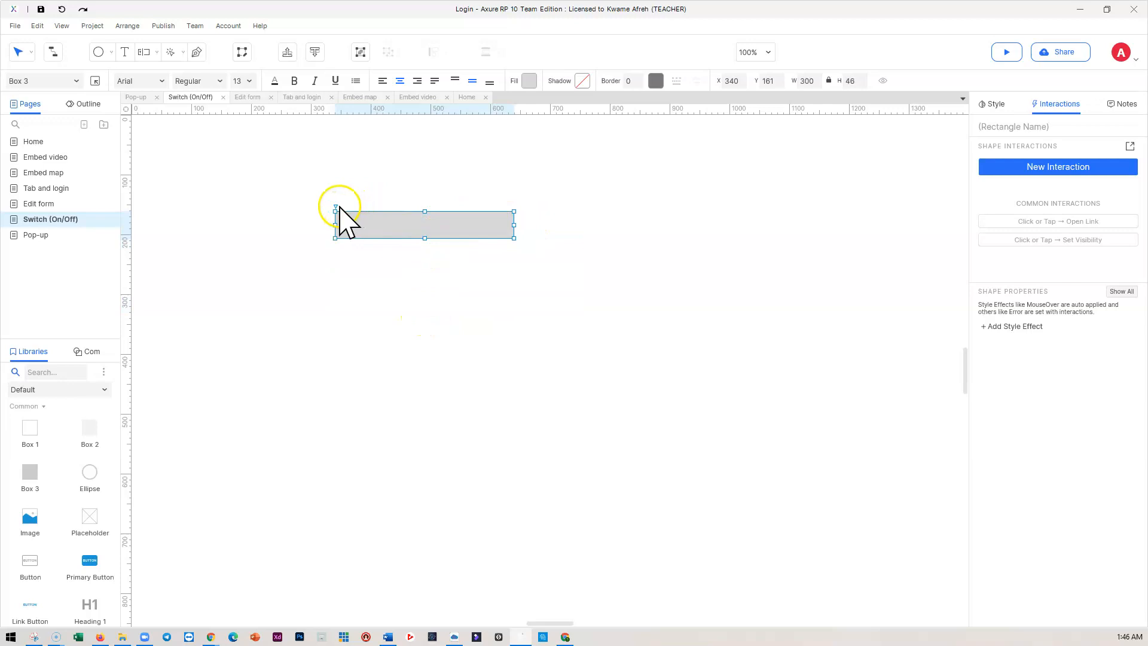
left_click_drag(338, 206, 359, 205)
left_click(482, 251)
left_click(474, 233)
left_click_drag(515, 225, 413, 222)
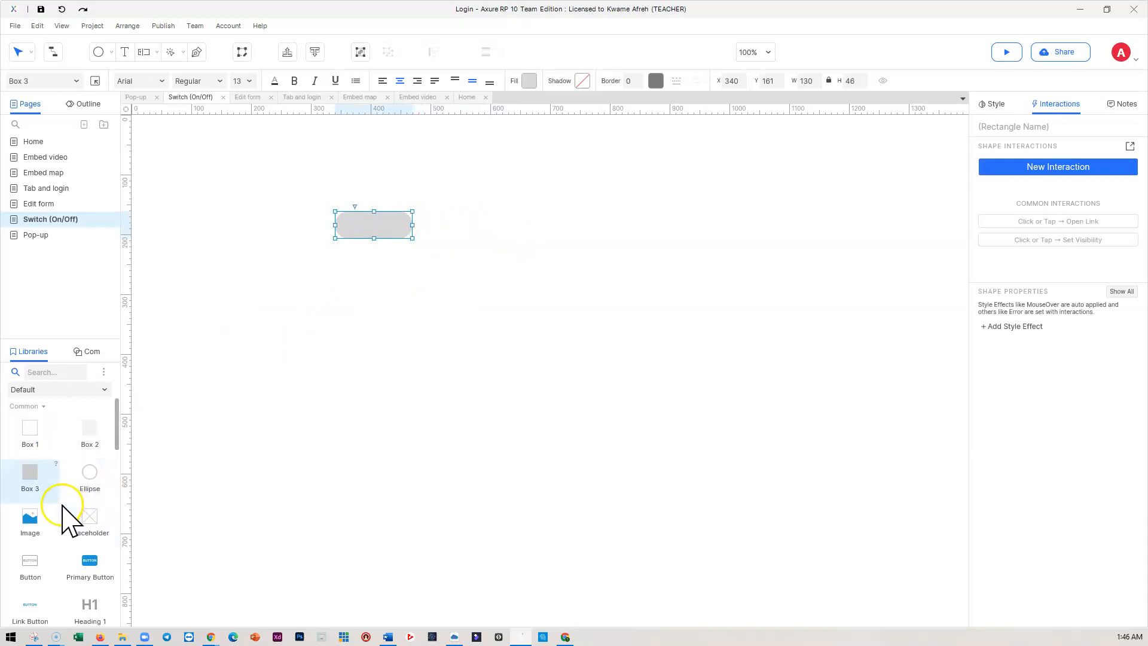
Step: Add a 45 × 45 ellipse over the rounded box's left end, fill it with grey #AAAAAA and set its border to 0
left_click_drag(92, 482, 347, 278)
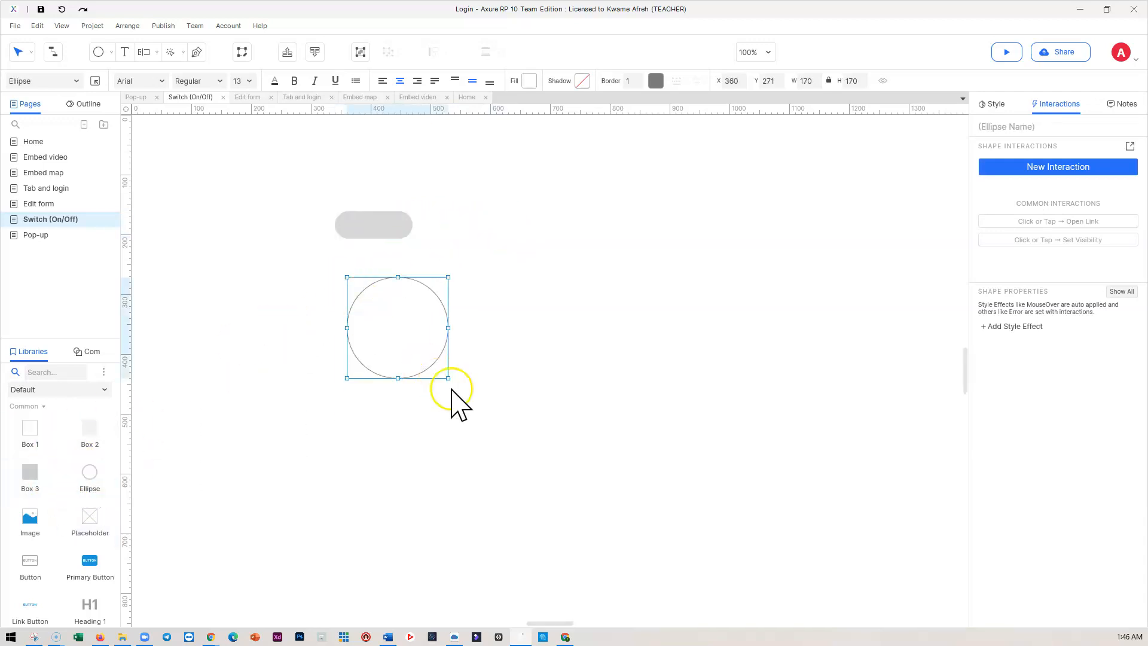
left_click_drag(449, 378, 350, 229)
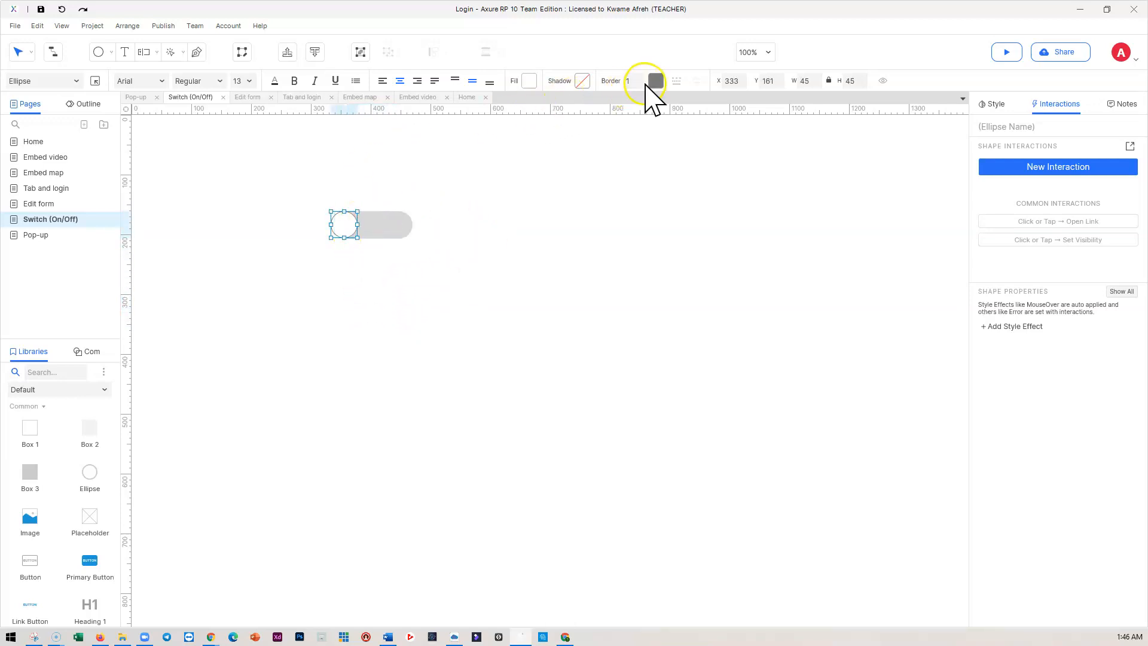
left_click(530, 82)
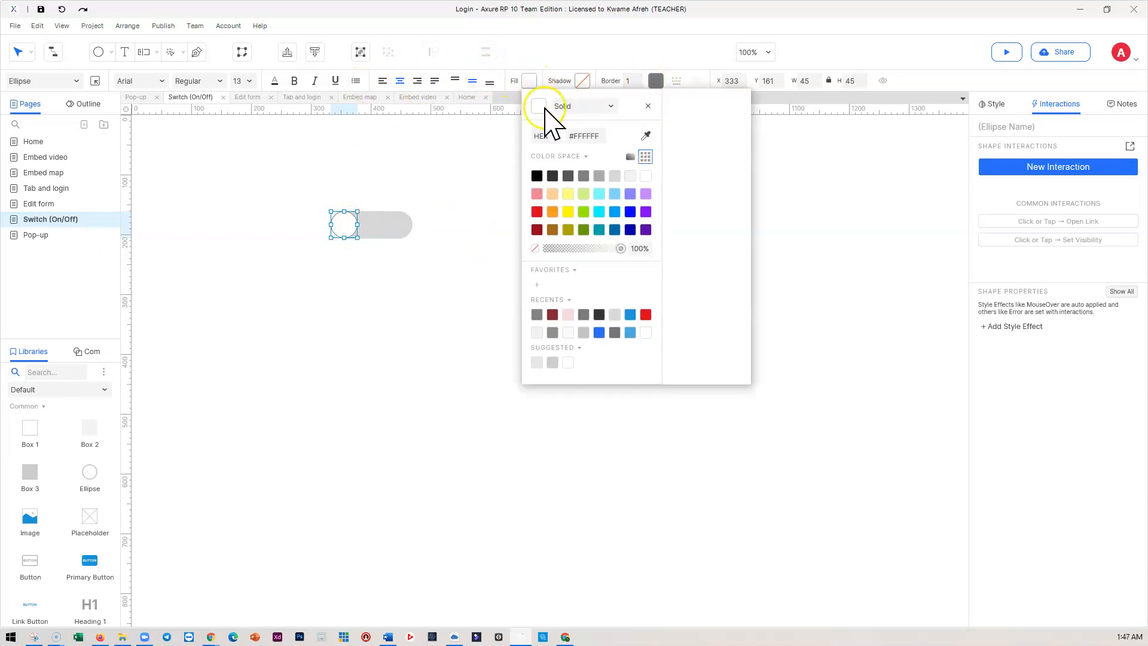
left_click(600, 176)
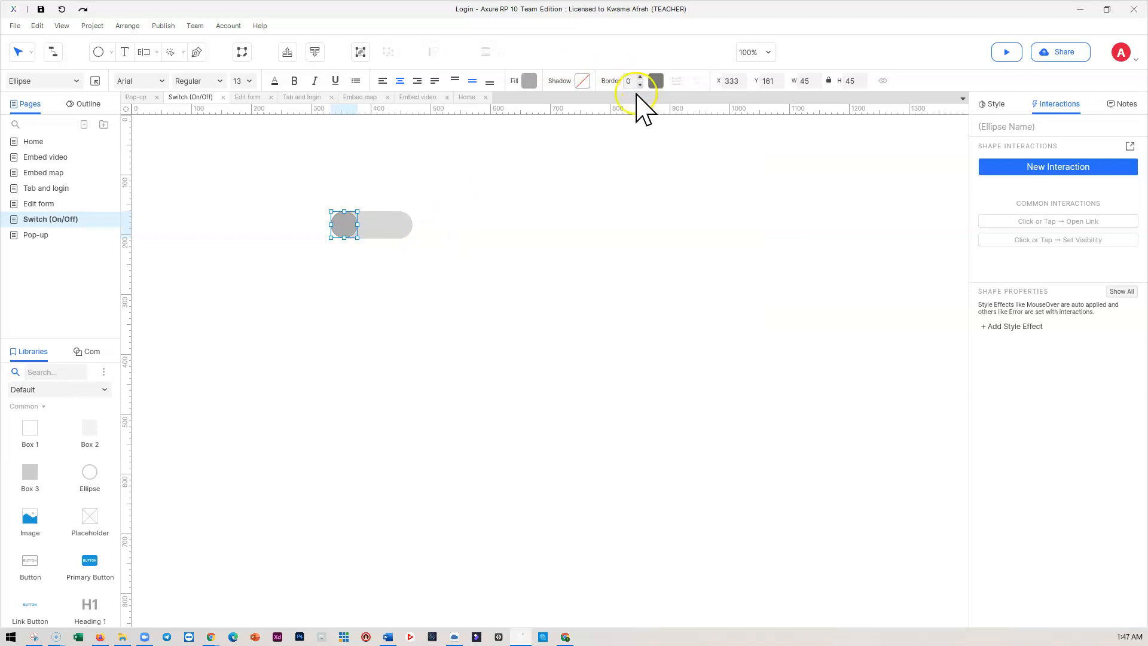
left_click(548, 221)
Step: Shorten the rounded box from its right end to a width of about 103
left_click(390, 231)
left_click_drag(412, 224, 399, 225)
left_click(468, 230)
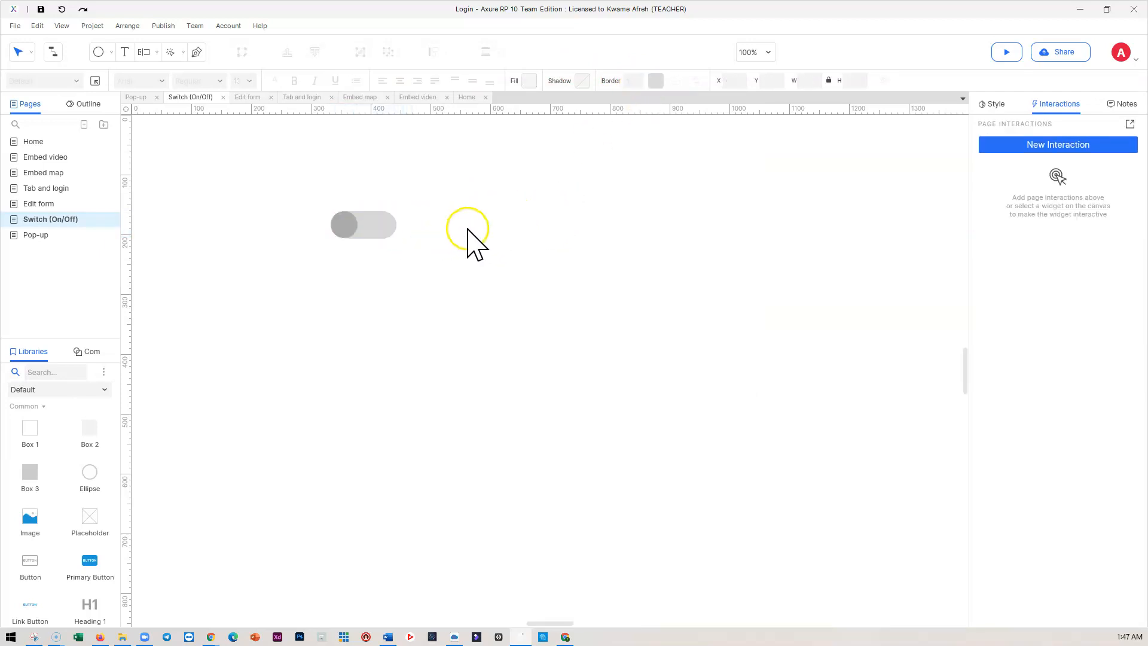
Step: Select both the ellipse and the rounded box and convert them into a dynamic panel
left_click(345, 231)
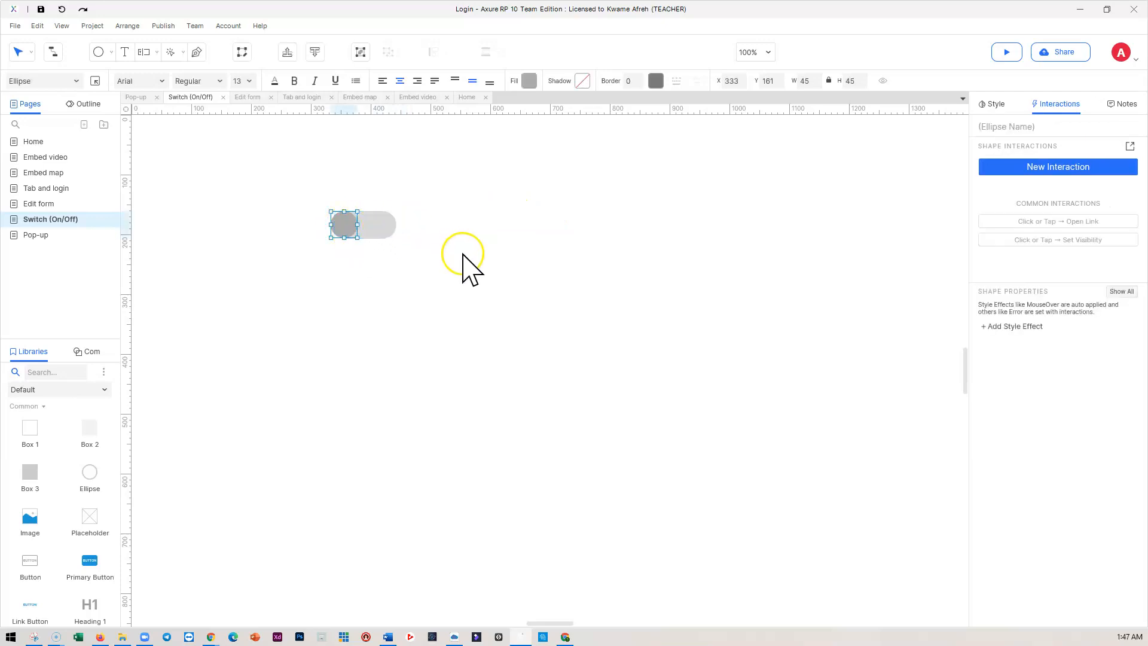
left_click_drag(439, 254, 280, 204)
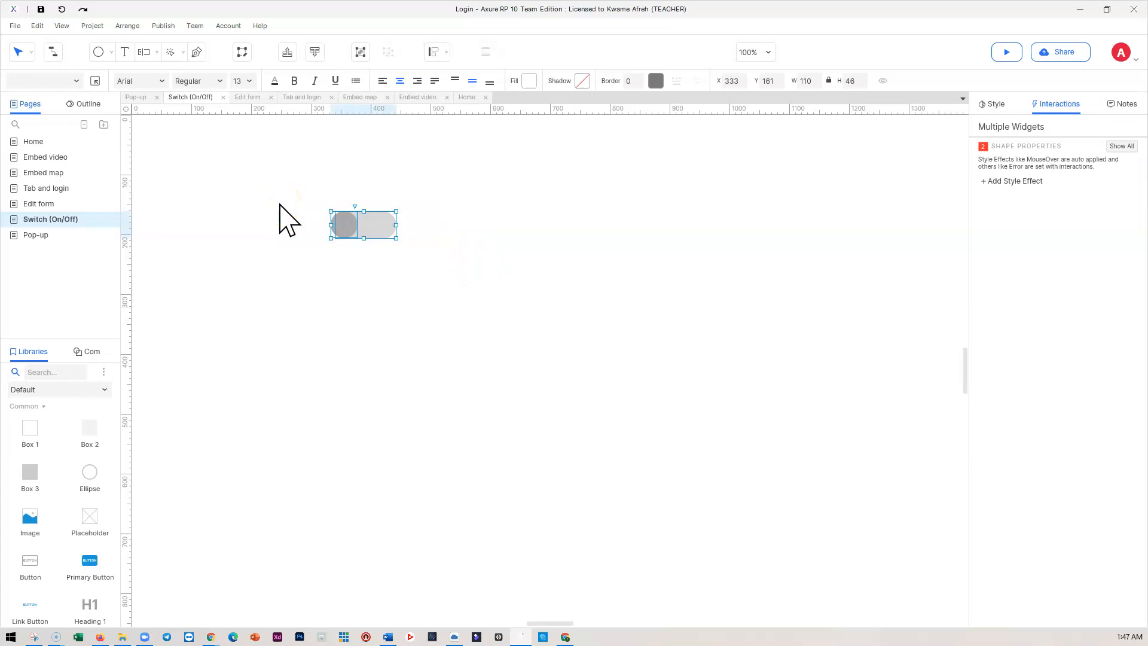
left_click(382, 255)
left_click_drag(464, 242, 289, 176)
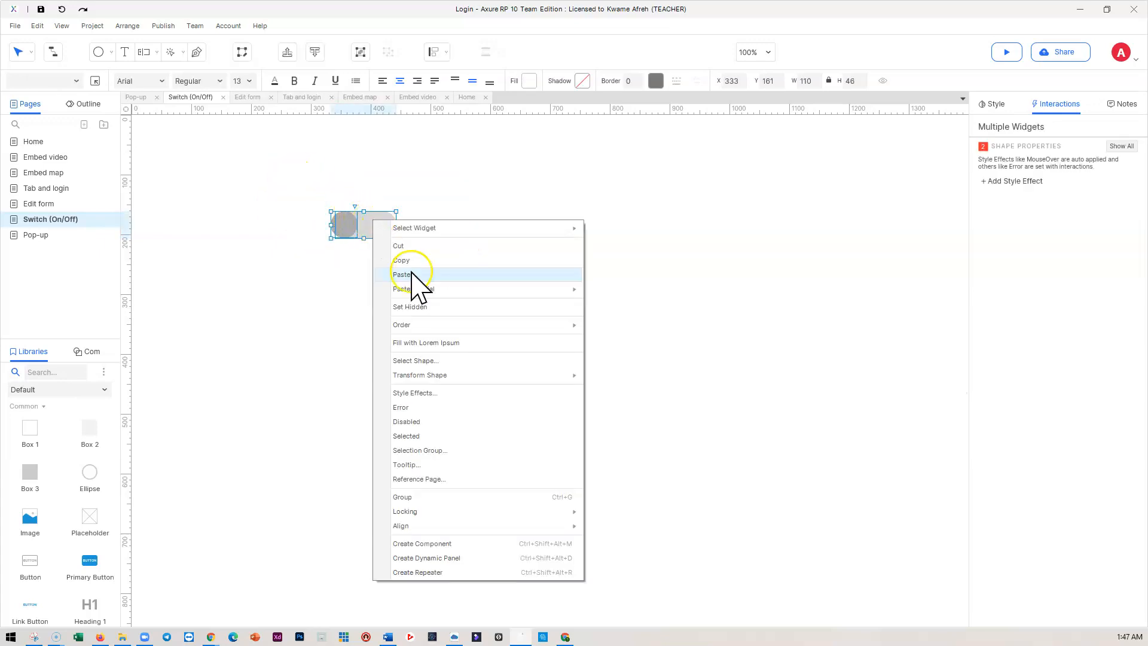
left_click(460, 558)
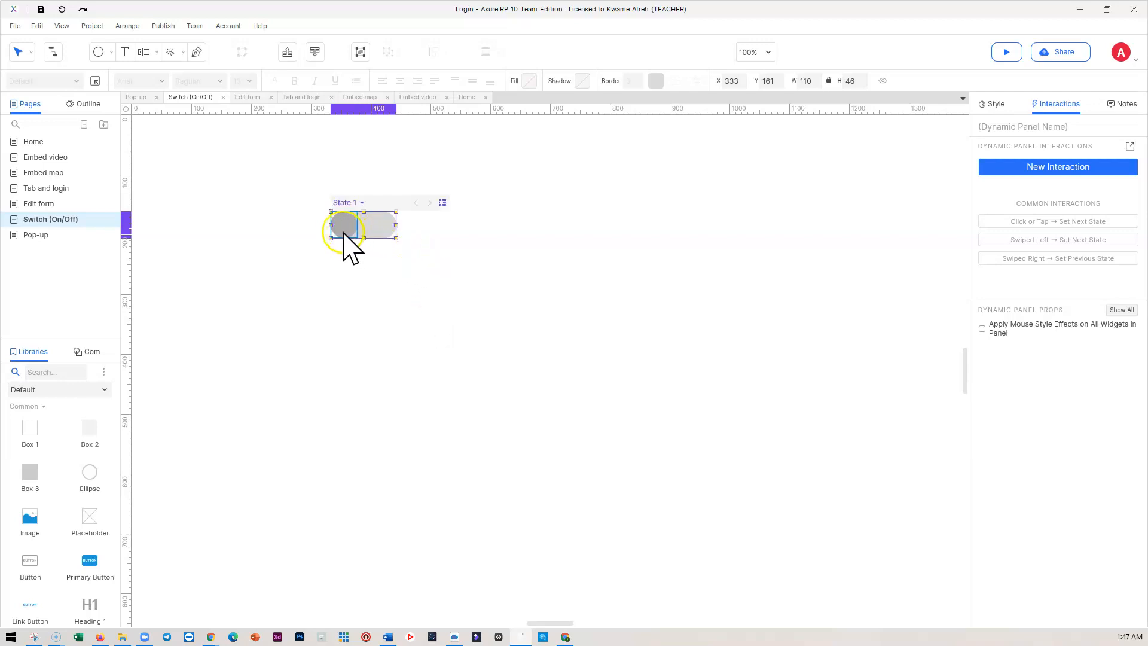
Step: Duplicate State 1 of the dynamic panel and move the ellipse in State 2 to the track's right end at x 65, y 0
left_click(96, 104)
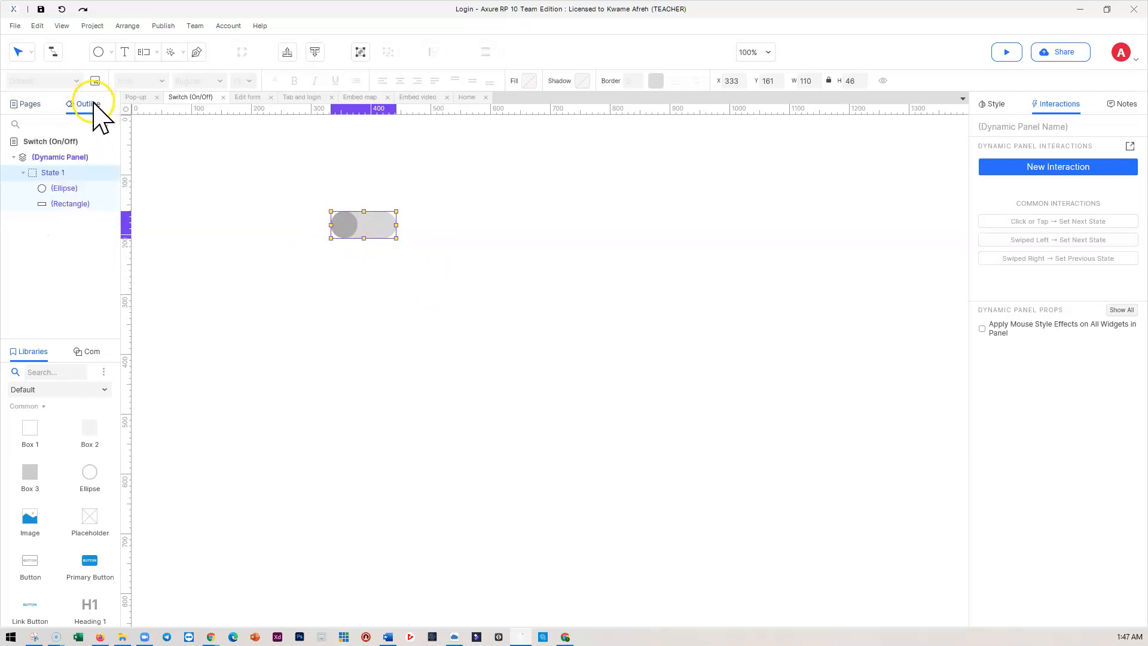
left_click(107, 173)
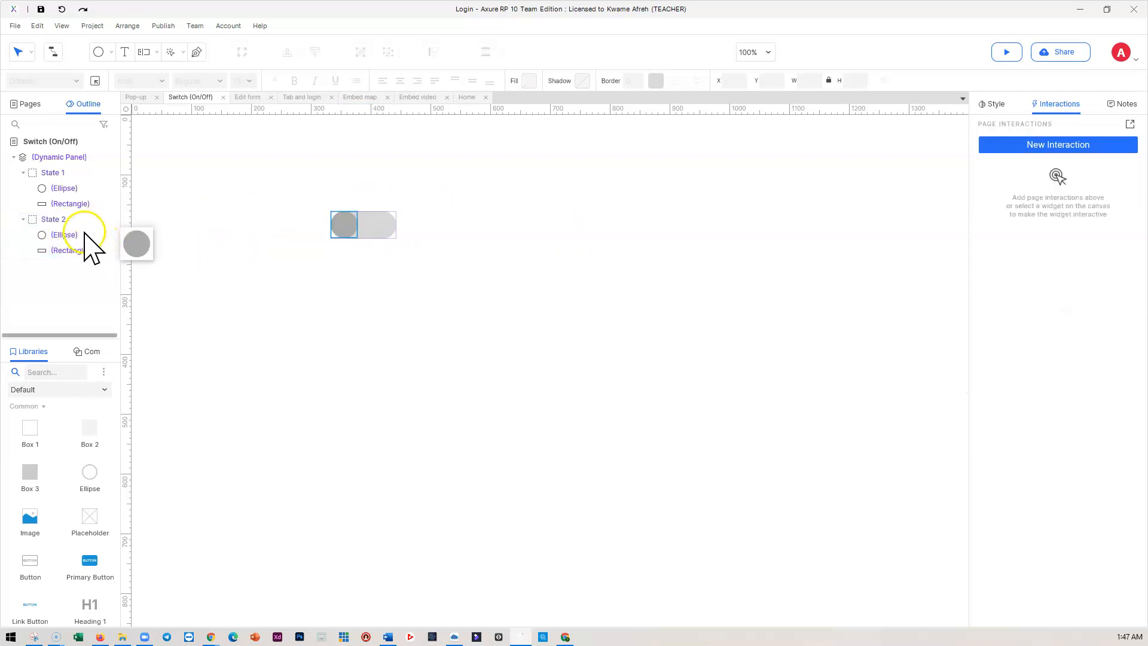
double_click(55, 220)
left_click_drag(347, 230, 386, 229)
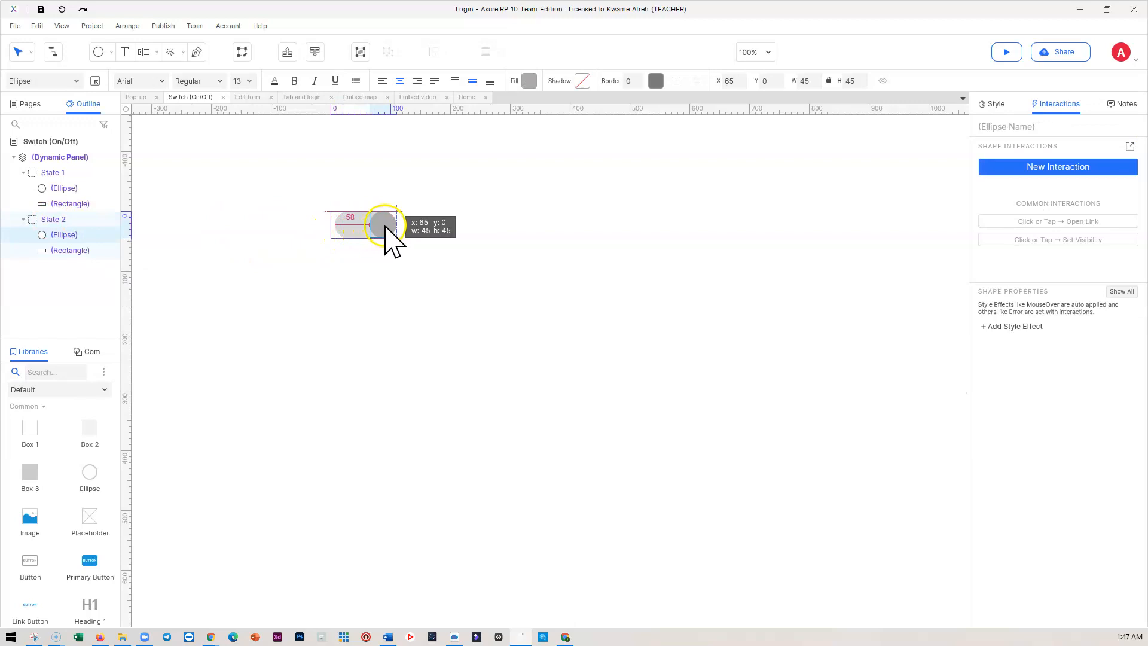
left_click(496, 229)
Step: Fill the State 2 ellipse with the recently used solid blue
double_click(54, 220)
left_click(385, 227)
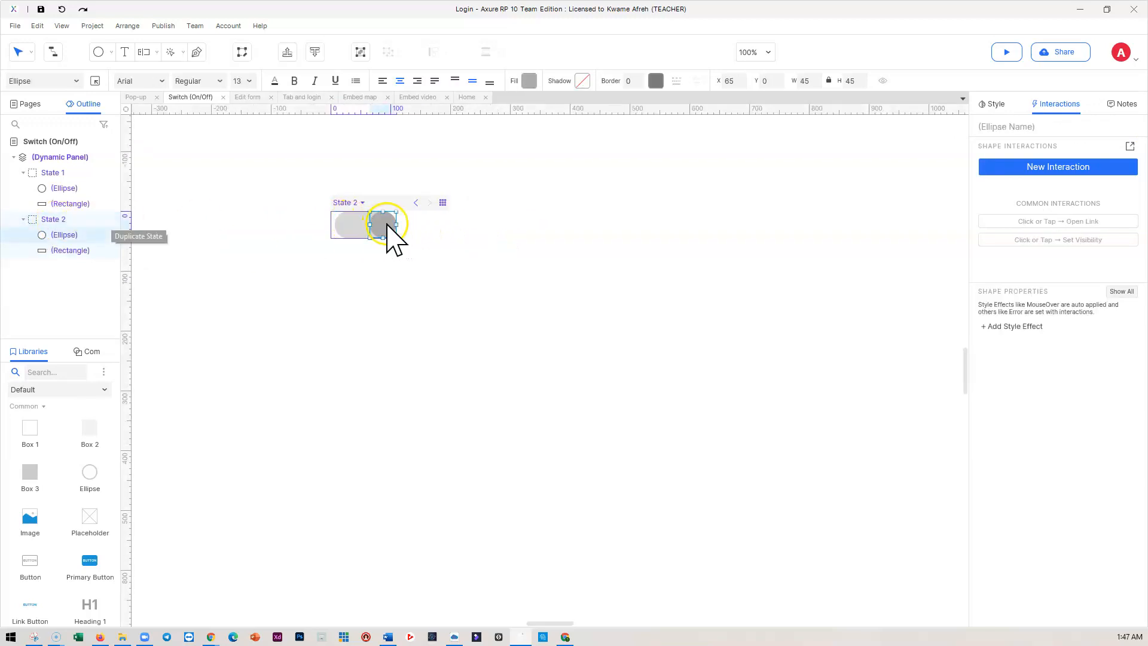
left_click(528, 82)
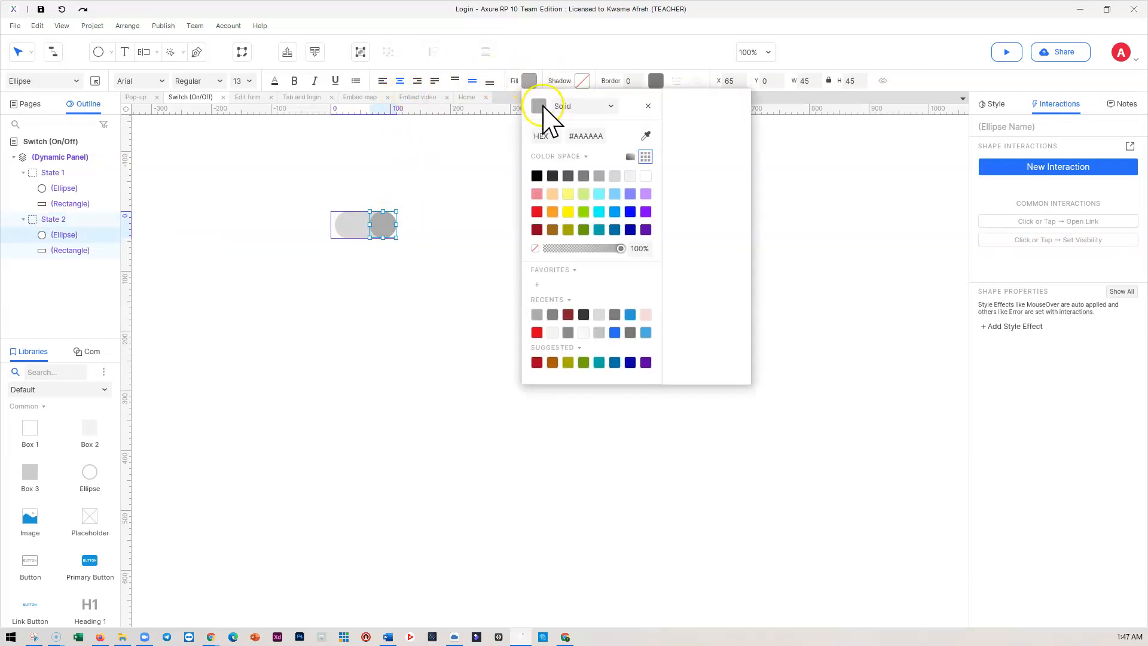
left_click(631, 316)
left_click(456, 325)
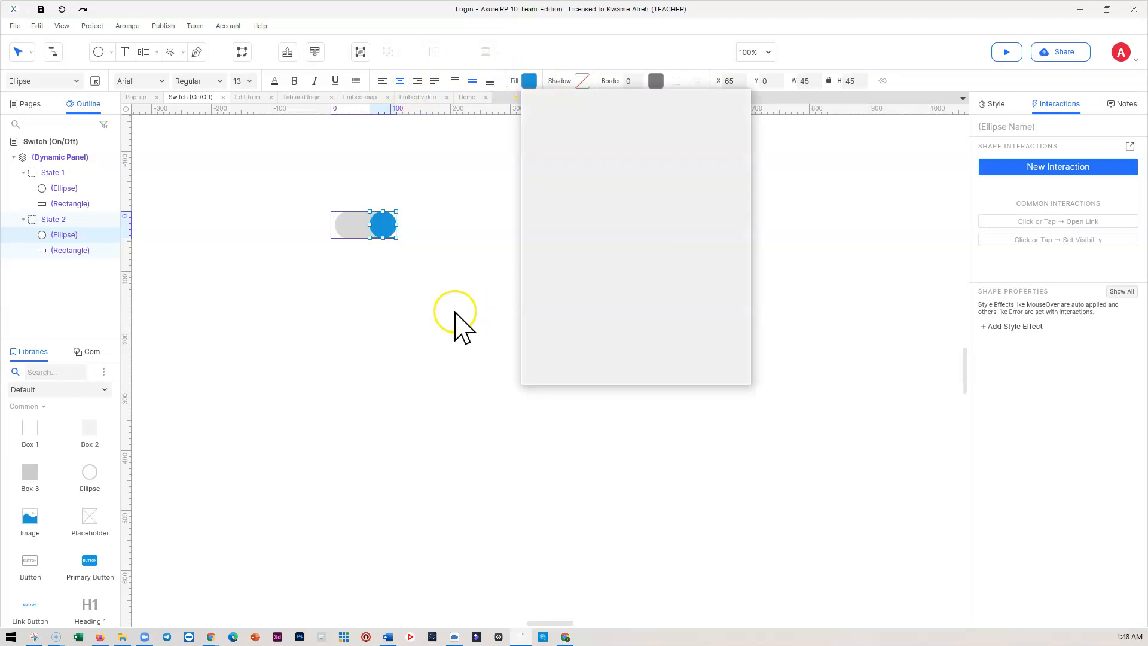
left_click(460, 326)
Step: Fill the State 2 rectangle with blue #1E98D7 at 80% opacity and finish editing the state
double_click(77, 219)
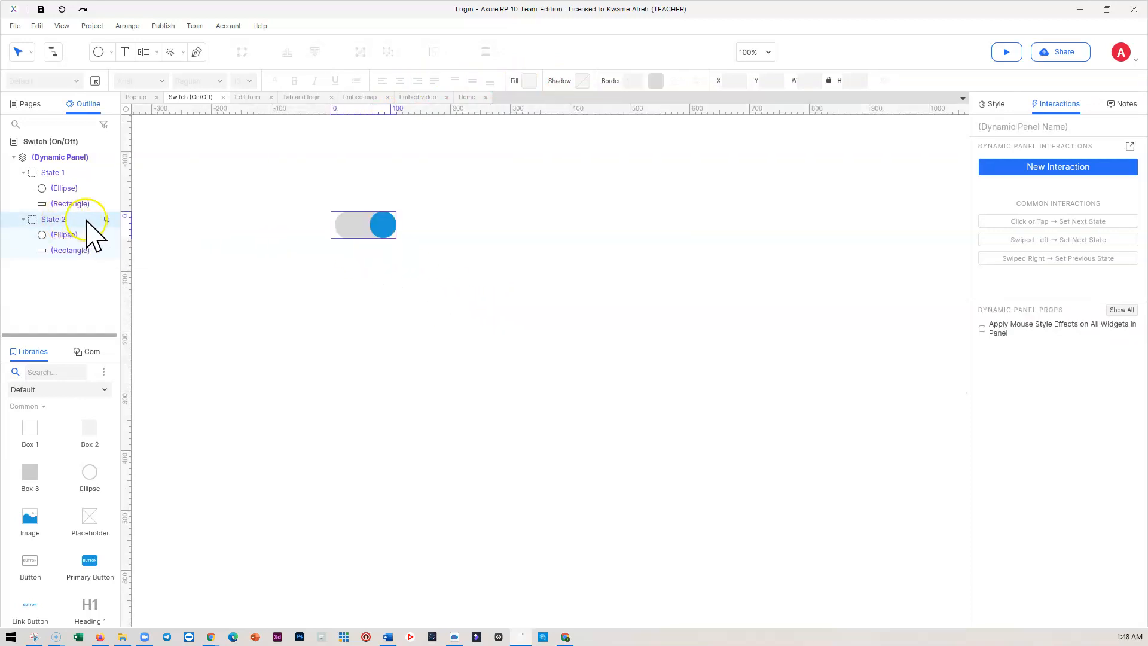
left_click(350, 233)
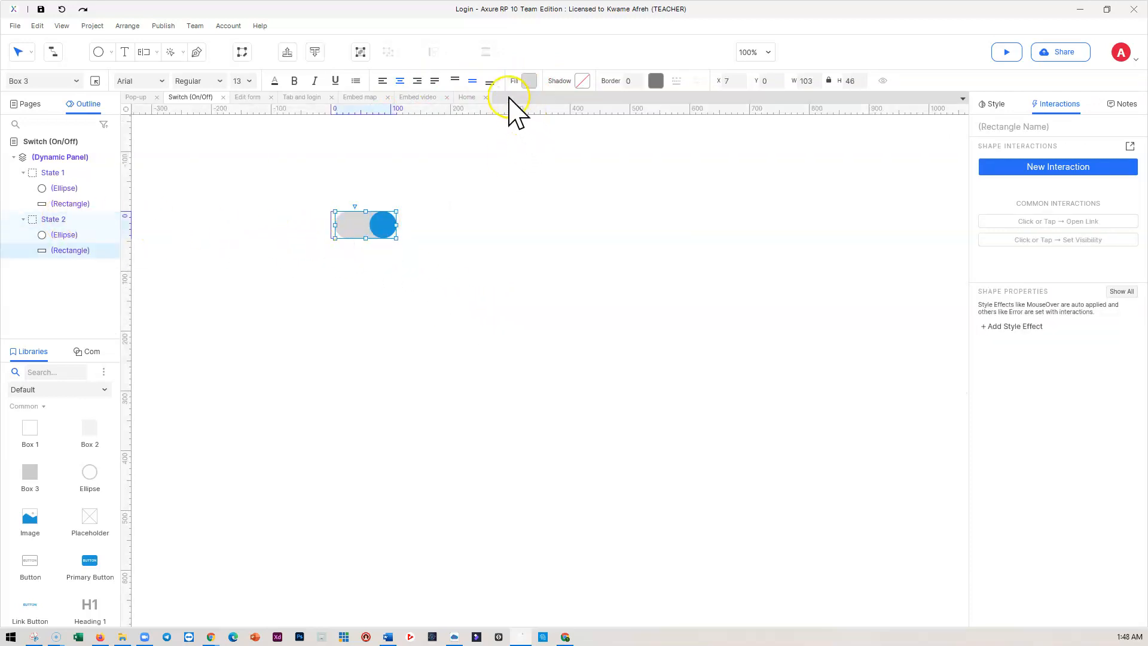
left_click(529, 82)
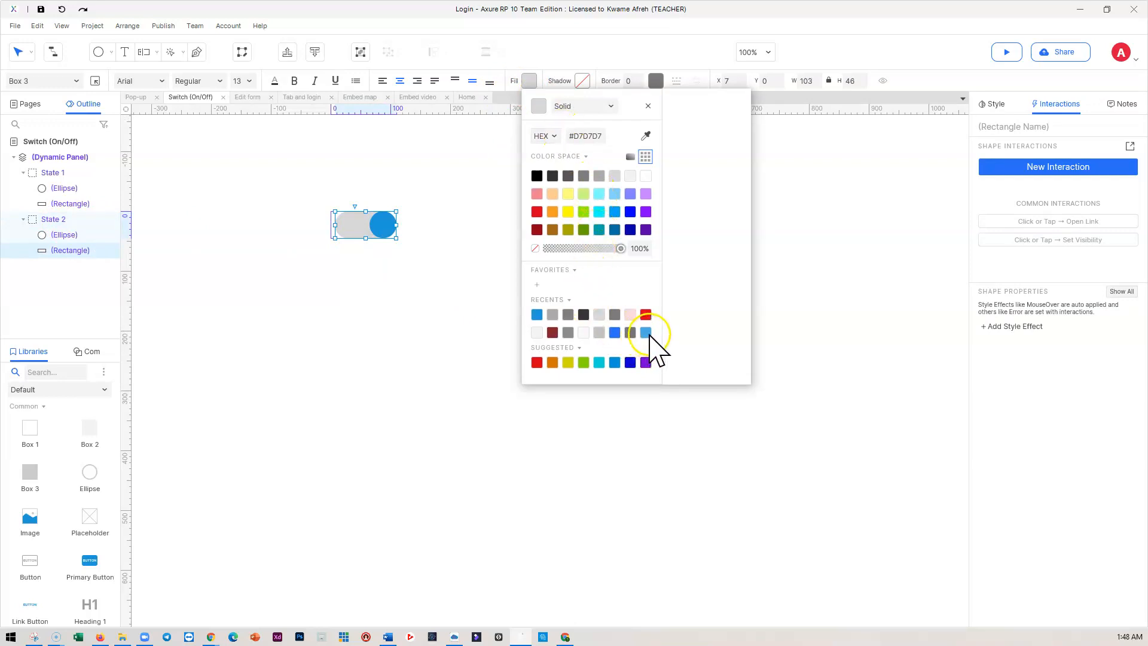
left_click(647, 333)
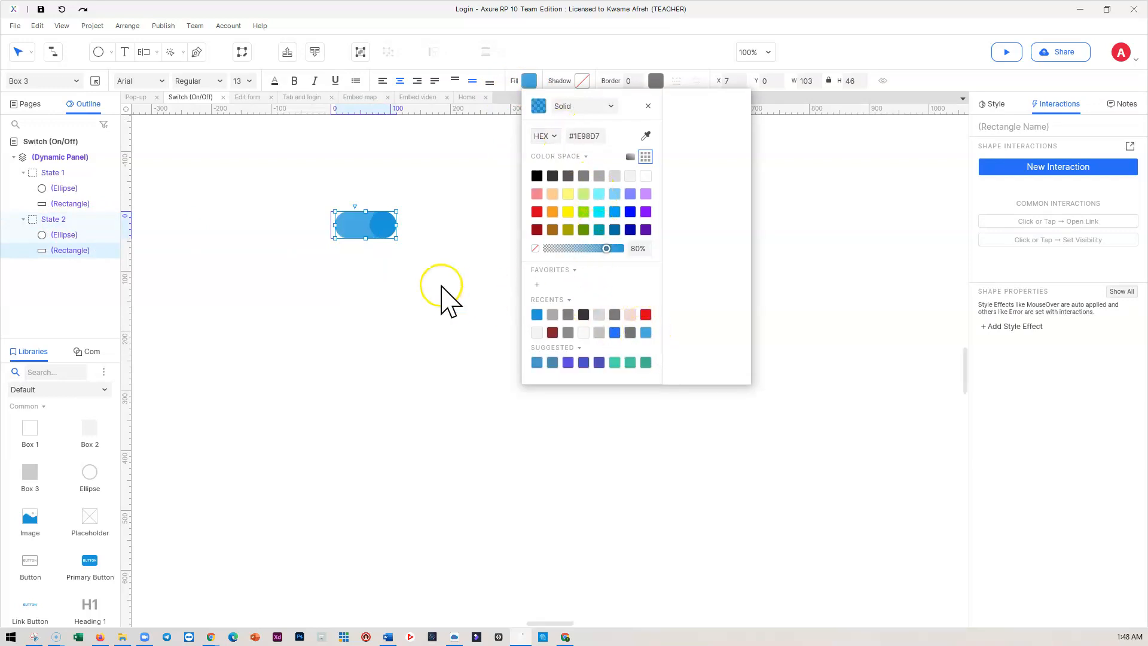
left_click(412, 298)
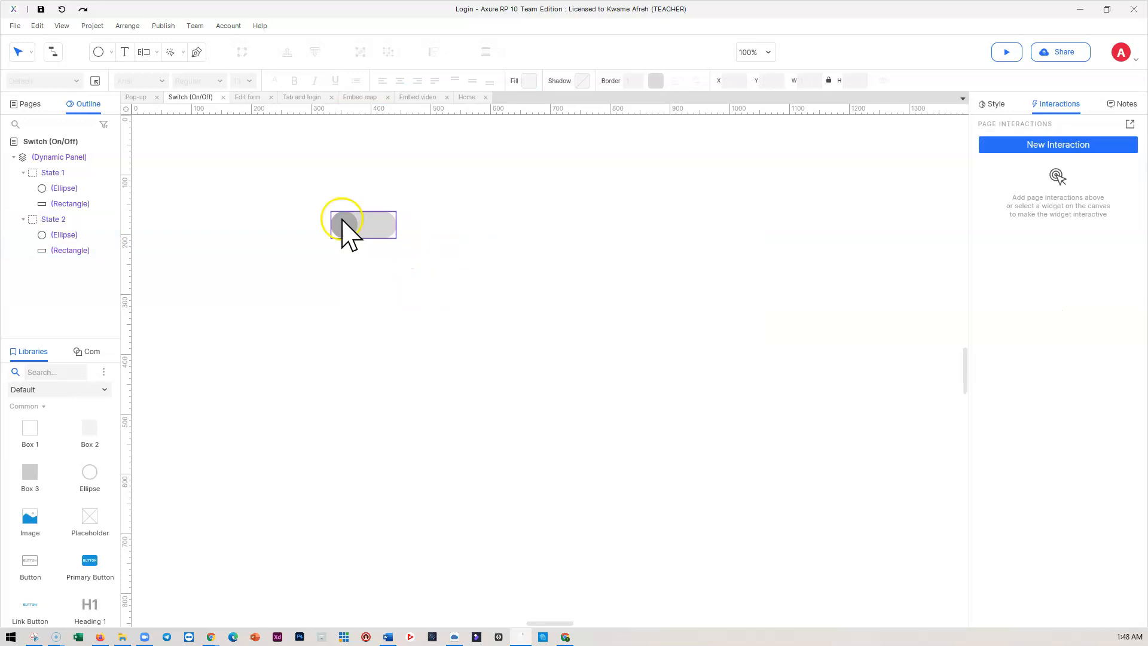
Step: Select the toggle's dynamic panel and give it a new Click or Tap interaction
left_click(30, 104)
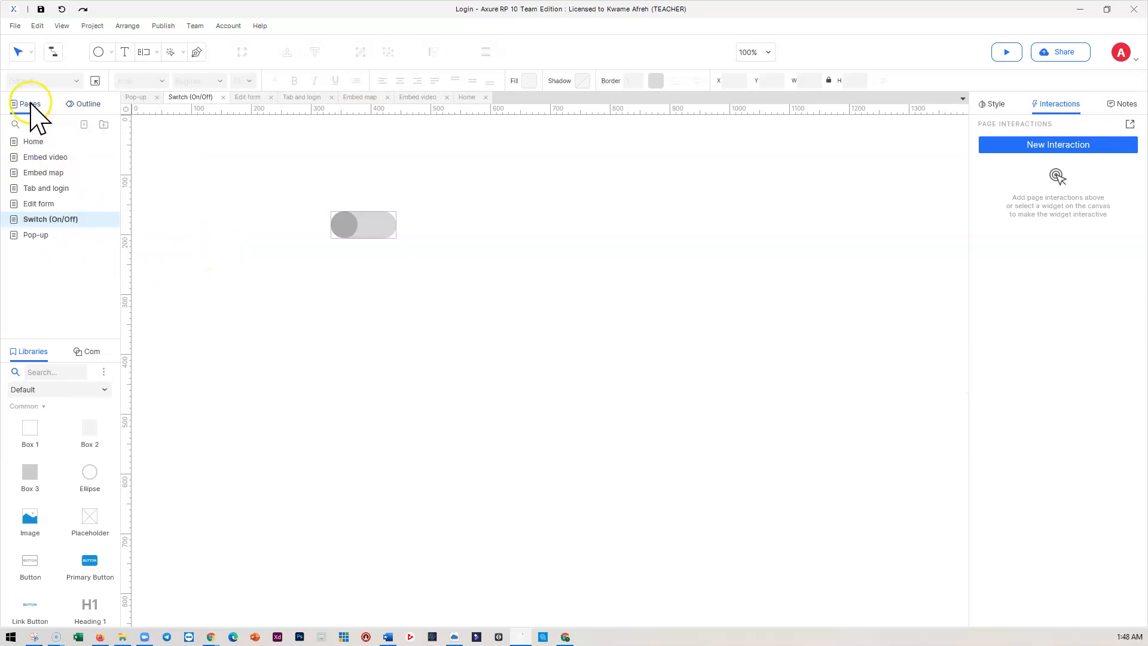
left_click(33, 105)
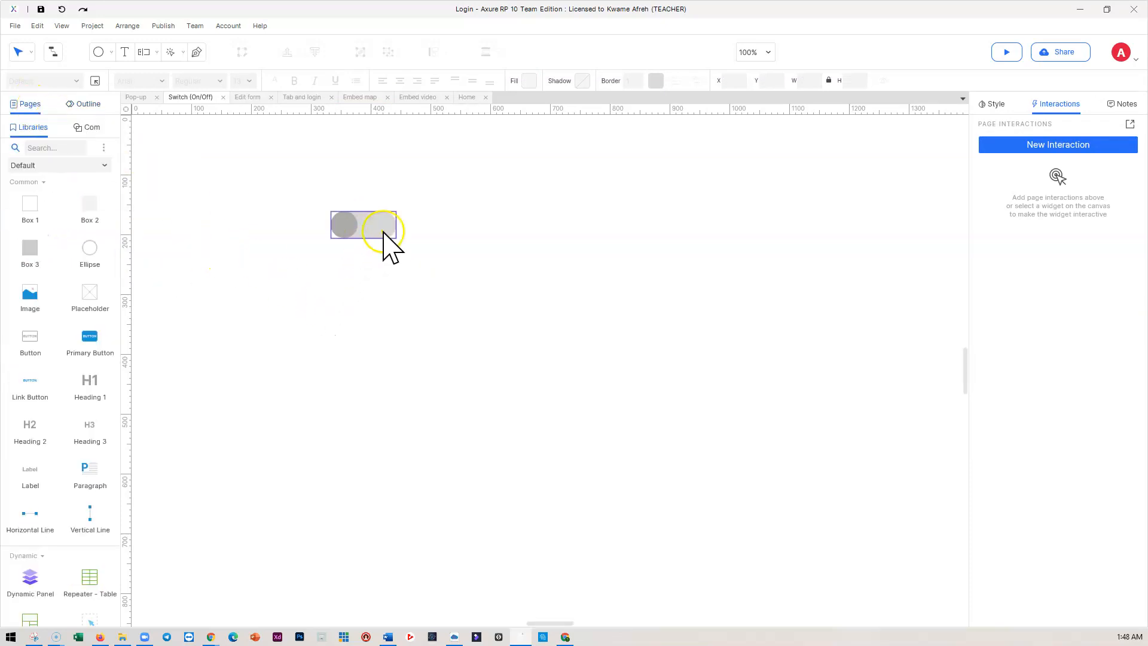
left_click(362, 227)
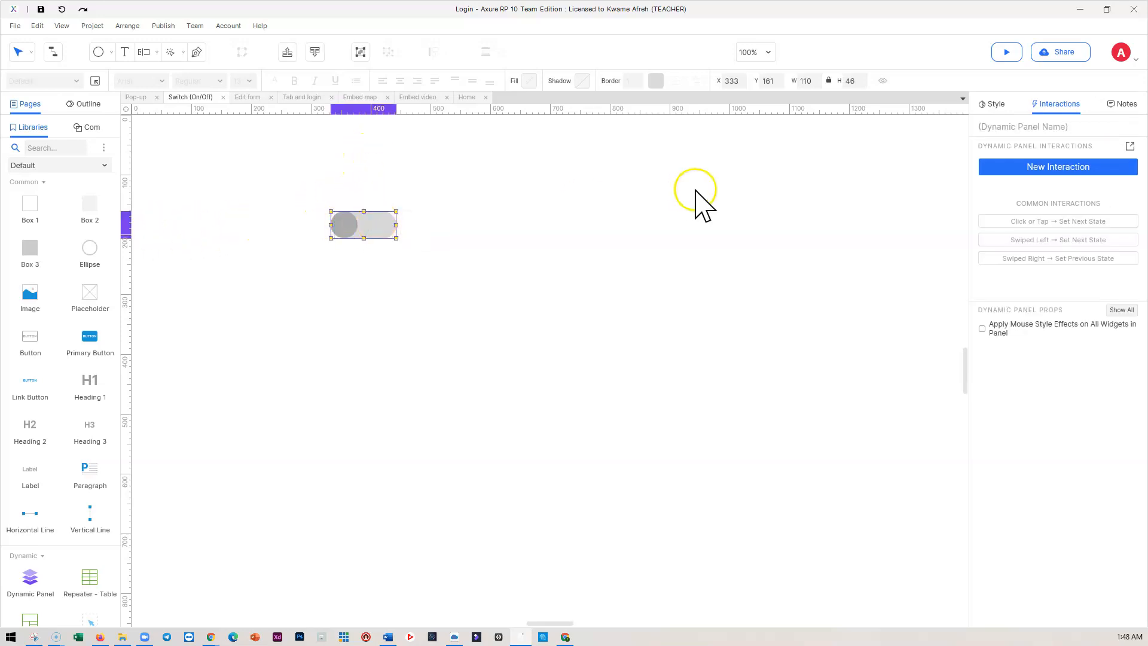
left_click(1068, 174)
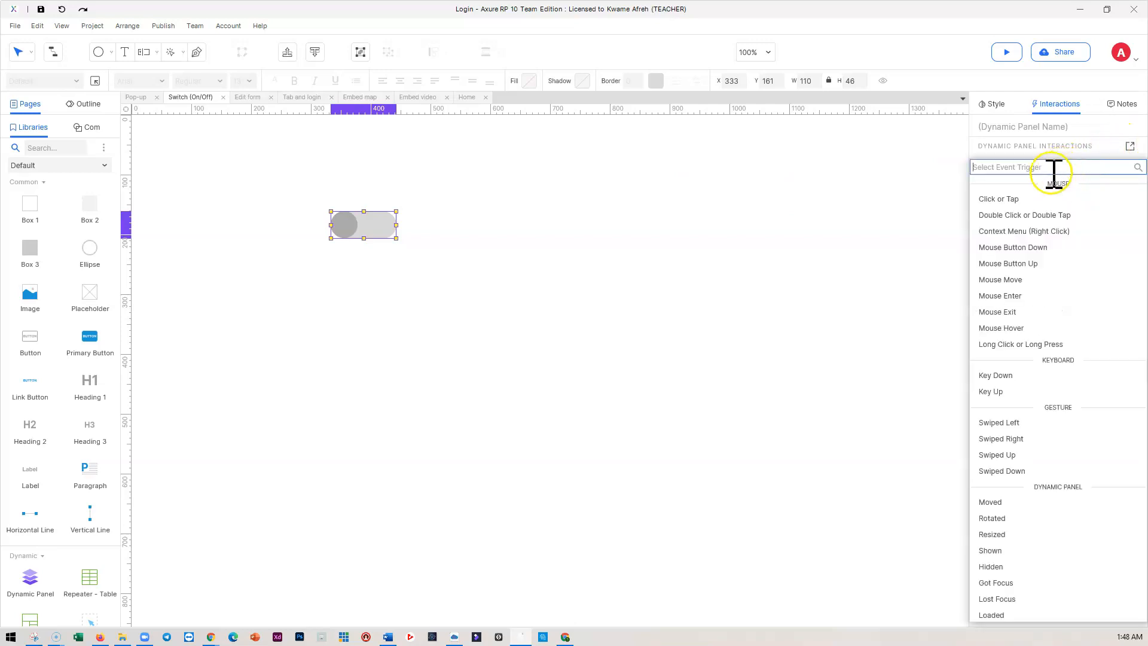
left_click(1011, 199)
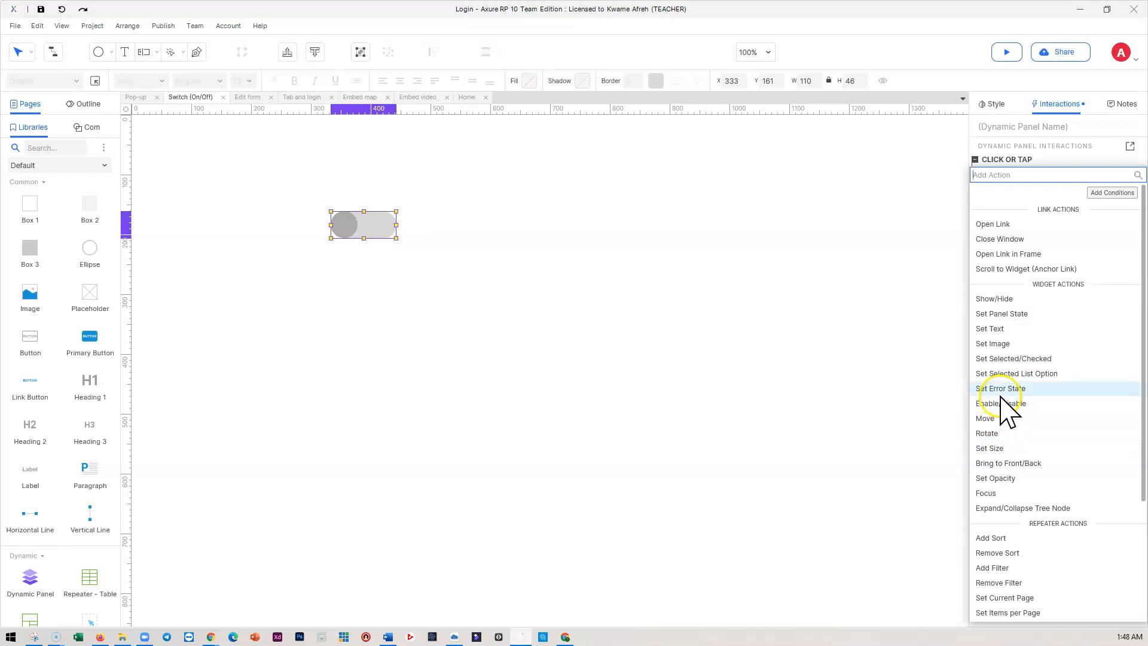
left_click(995, 300)
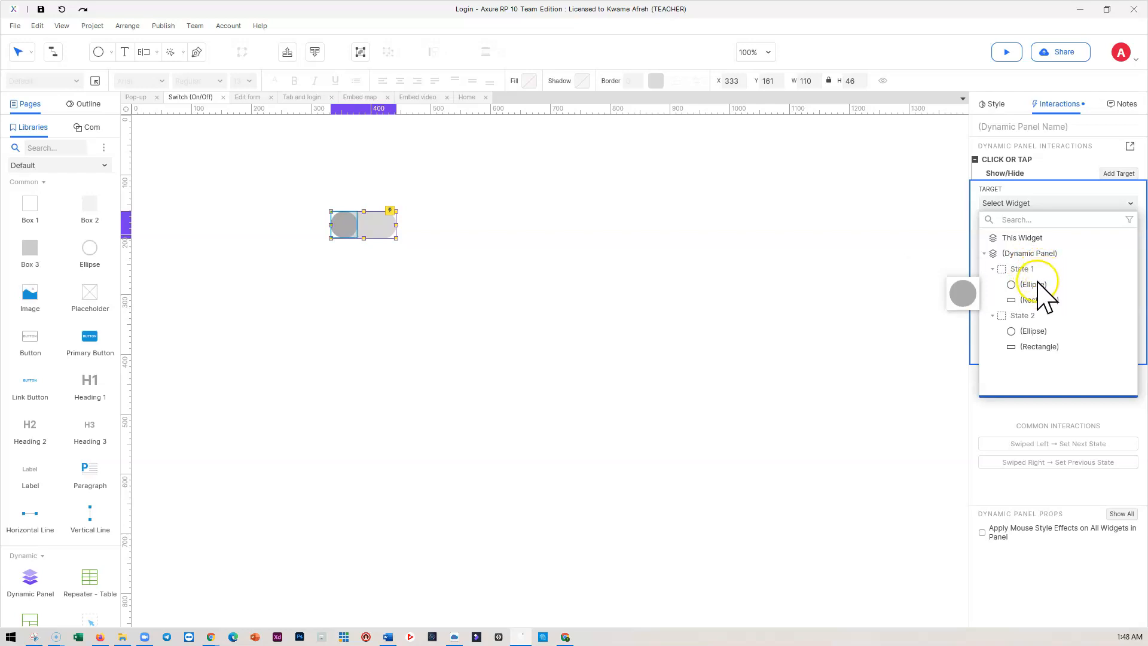
key("Escape")
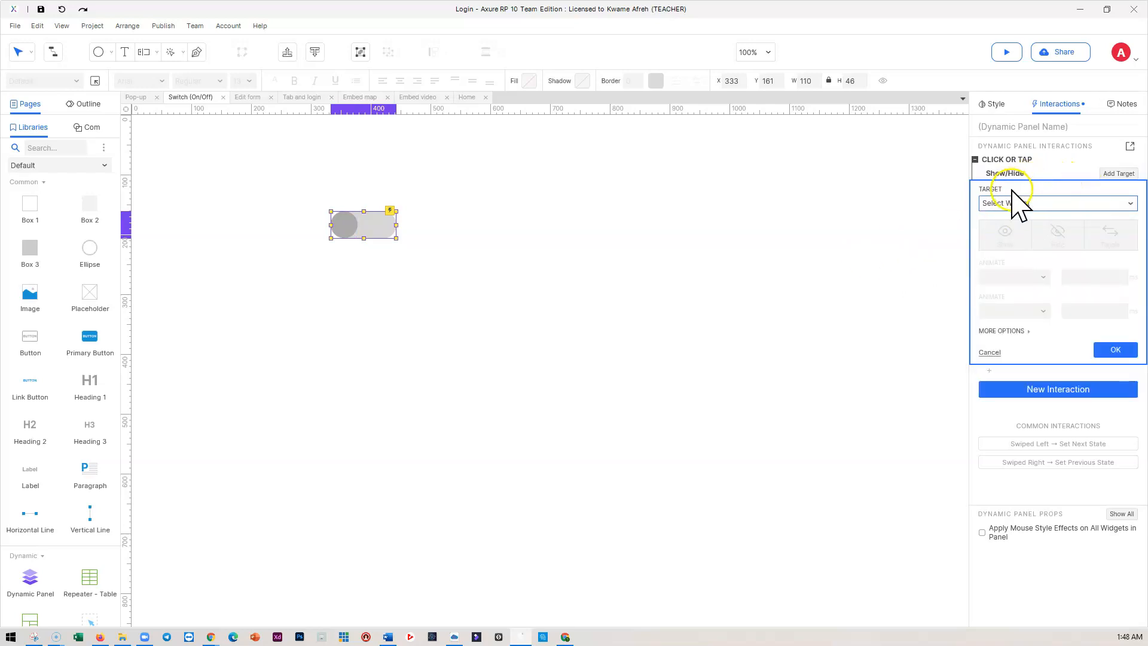
left_click(991, 352)
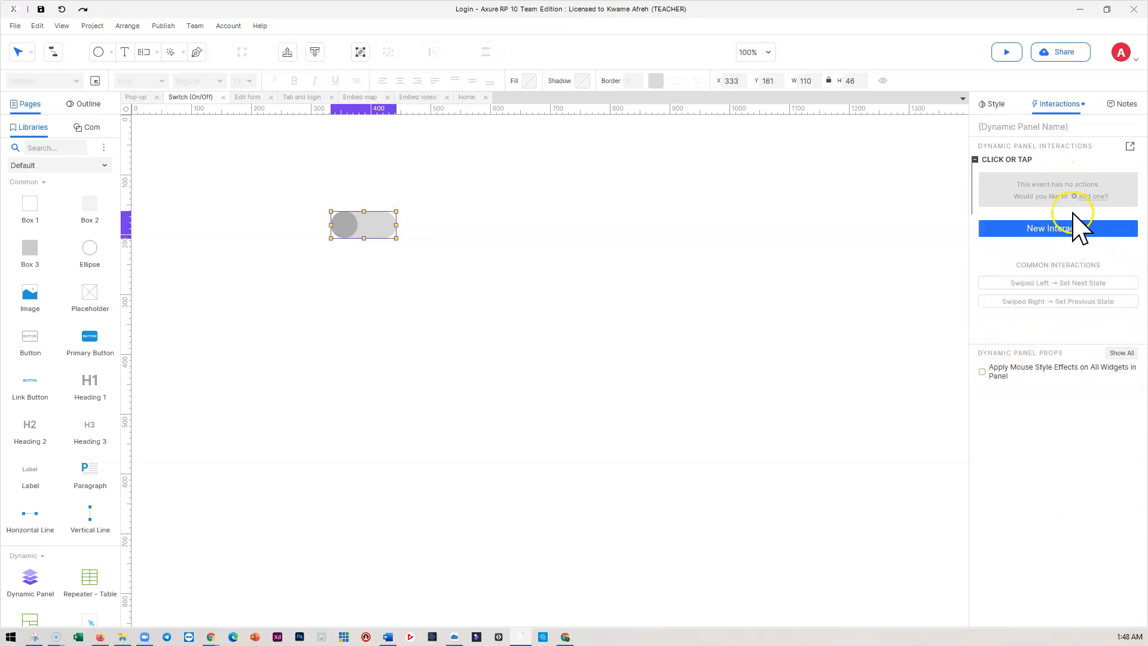
Step: Add a Set Panel State action that moves the dynamic panel to Next, wrapping from last to first
left_click(1089, 196)
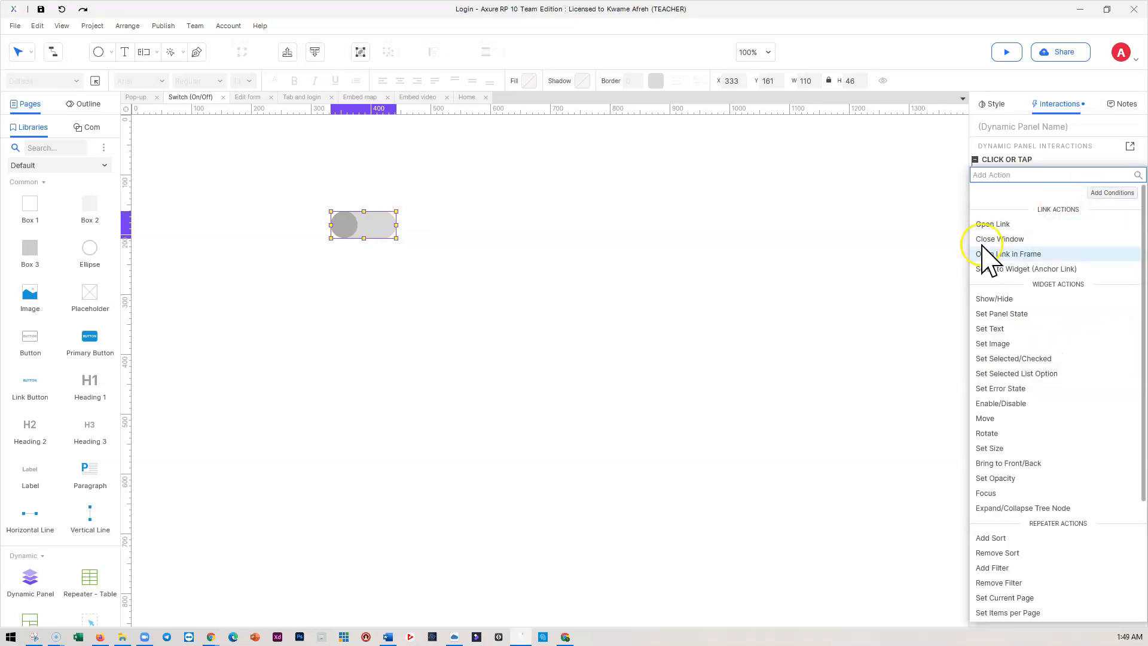
left_click(1000, 314)
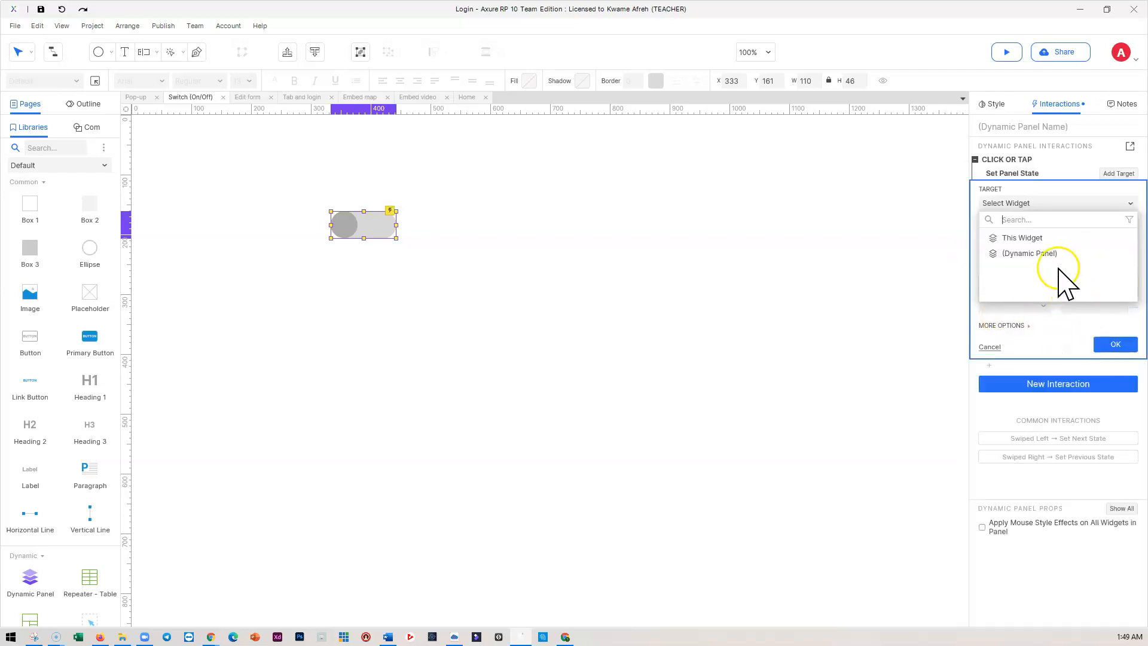
left_click(1026, 252)
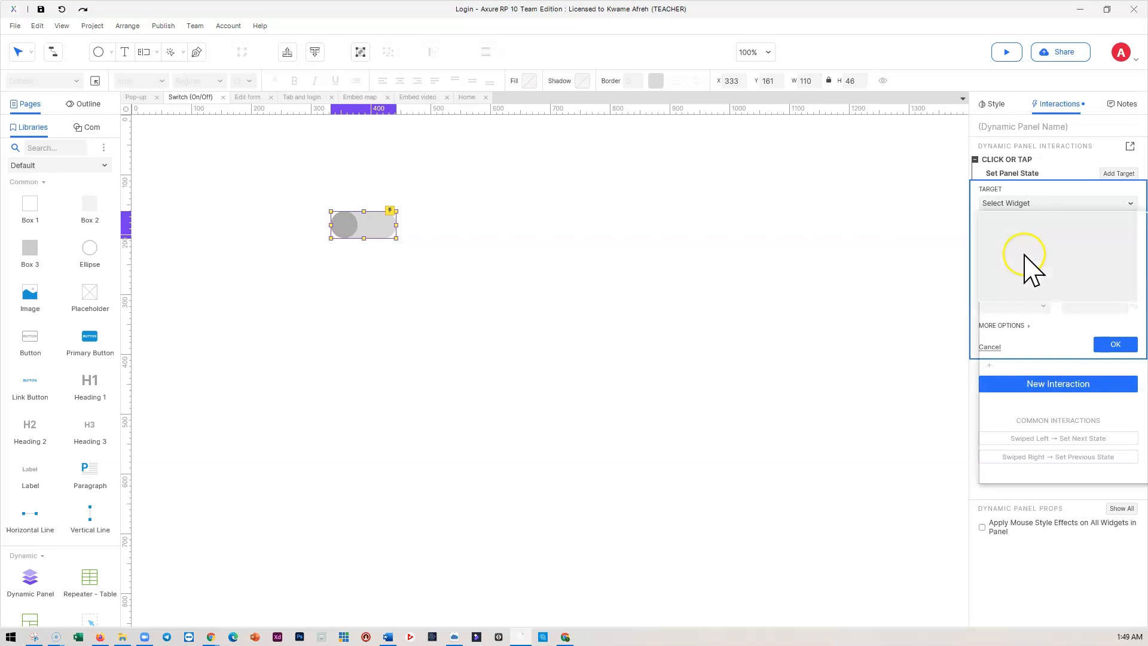
left_click(1024, 254)
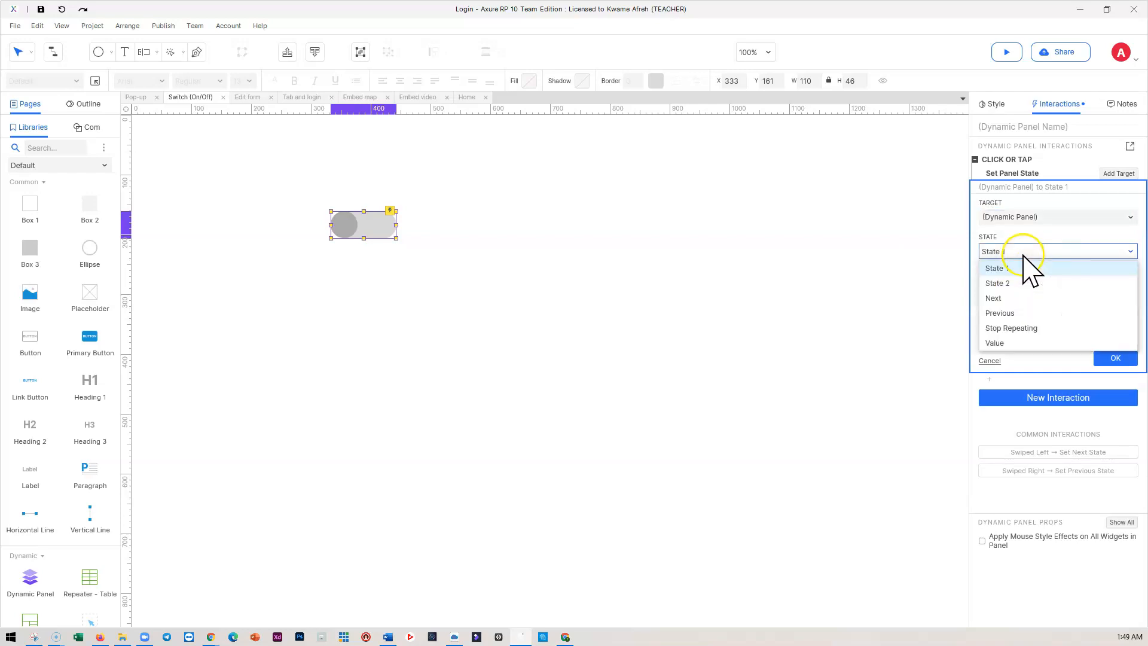
left_click(1011, 298)
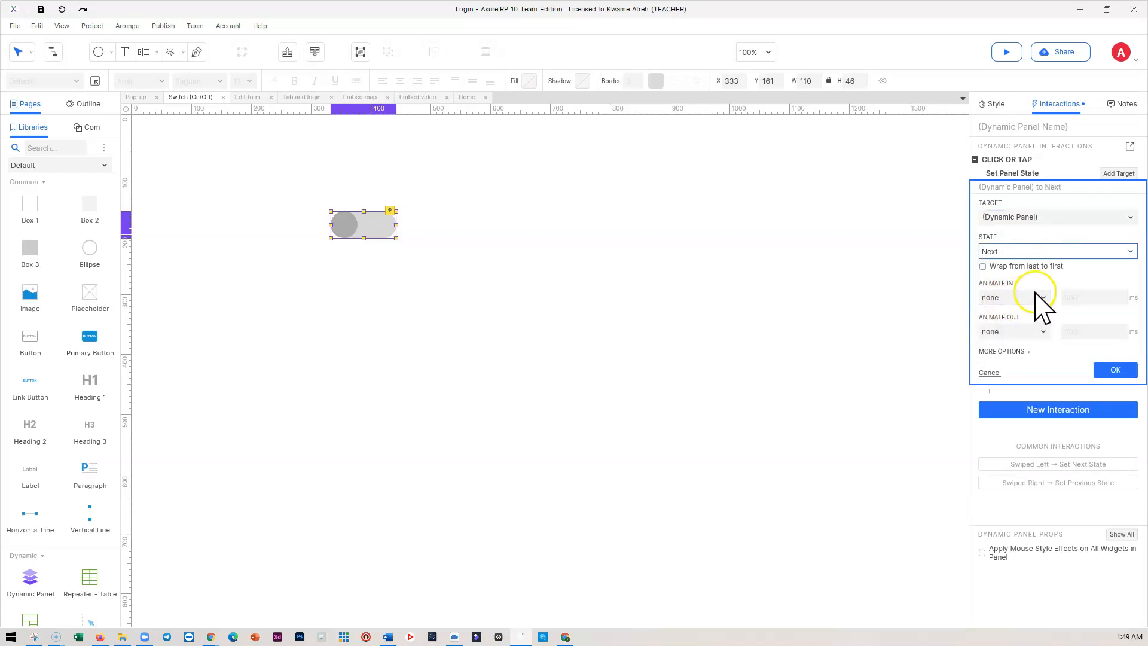
left_click(983, 266)
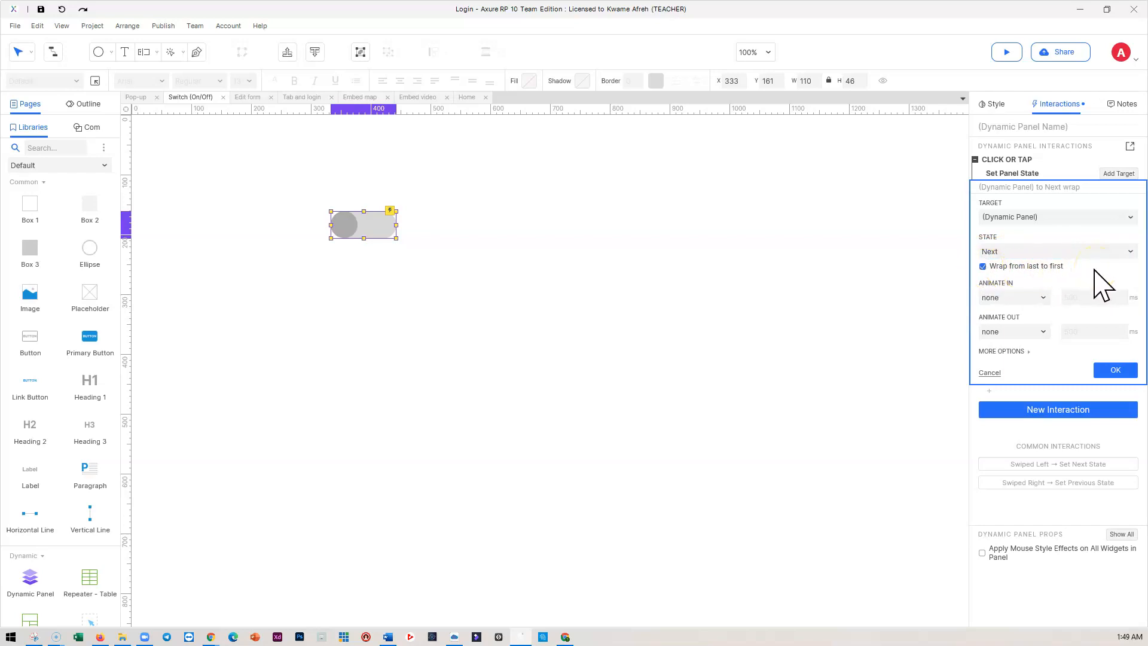
left_click(1116, 371)
Step: Name the toggle's dynamic panel "switch"
left_click(387, 248)
left_click(366, 230)
left_click(1022, 129)
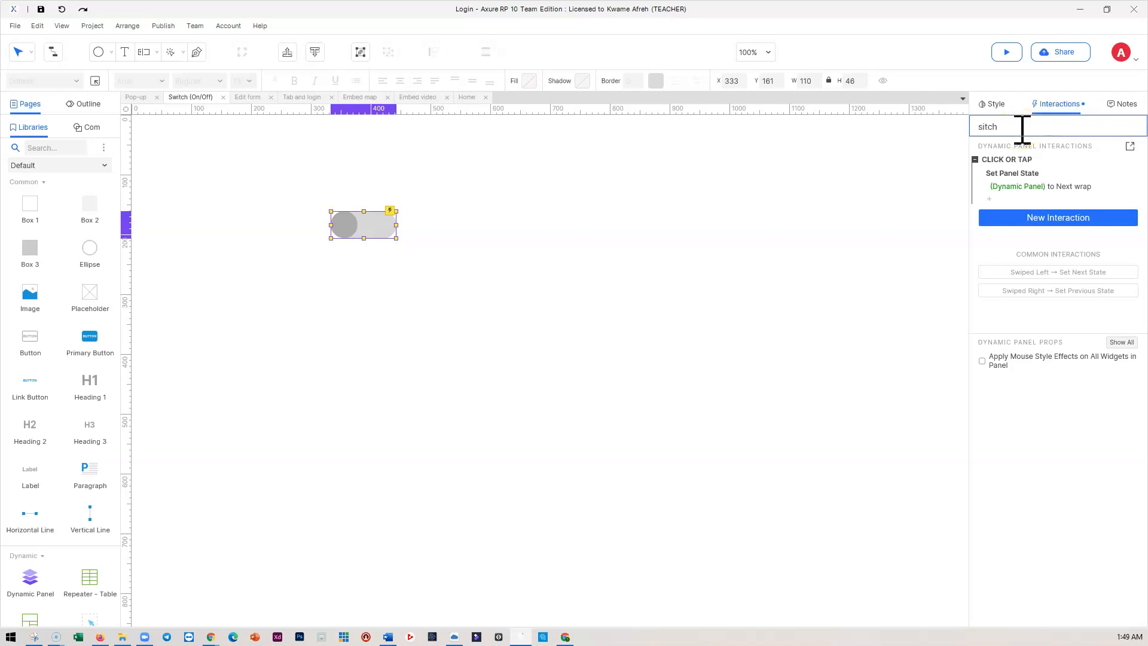
left_click(984, 127)
type("w")
left_click(858, 185)
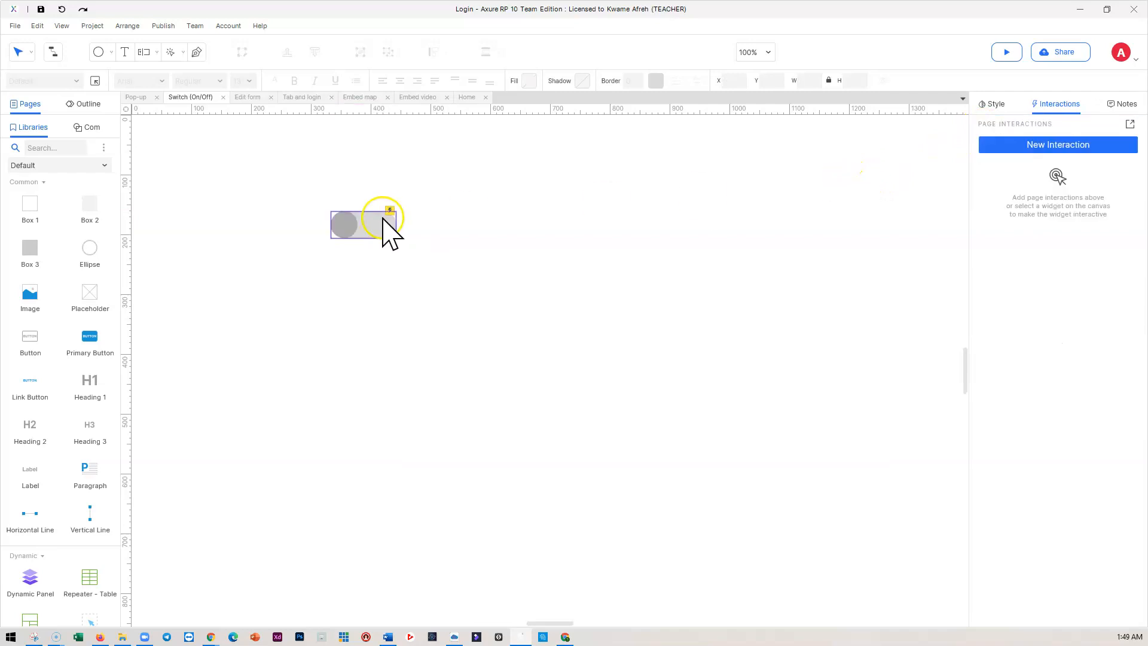
Step: Remove the Set Panel State action from the switch panel's Click or Tap event
left_click(363, 222)
left_click(1063, 175)
right_click(1073, 182)
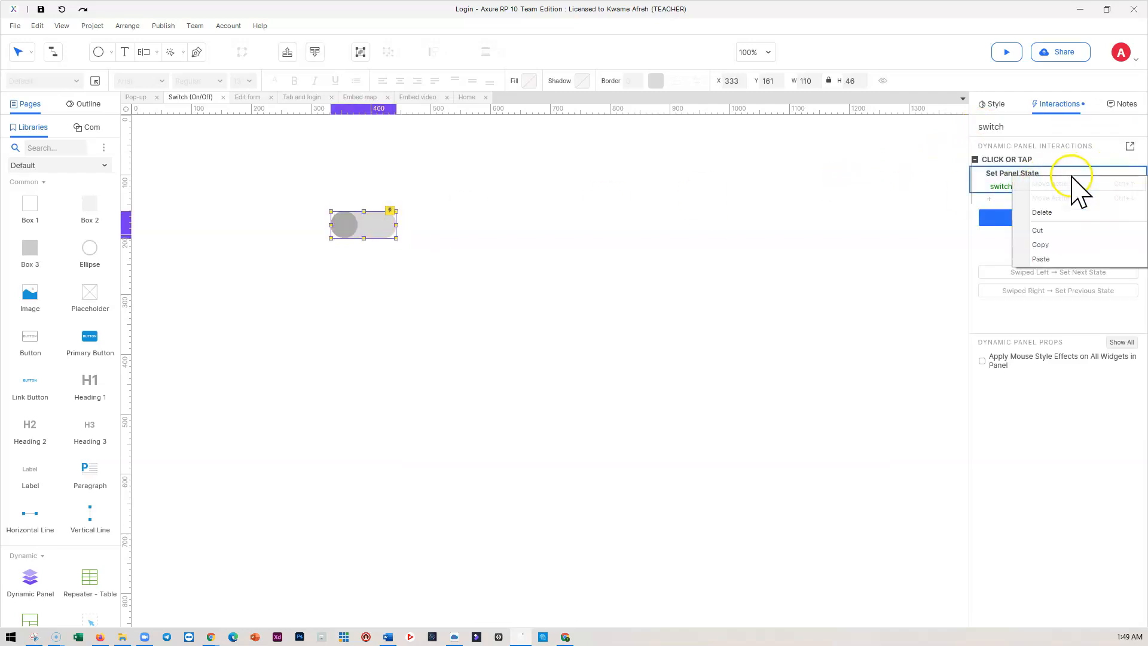
left_click(1043, 231)
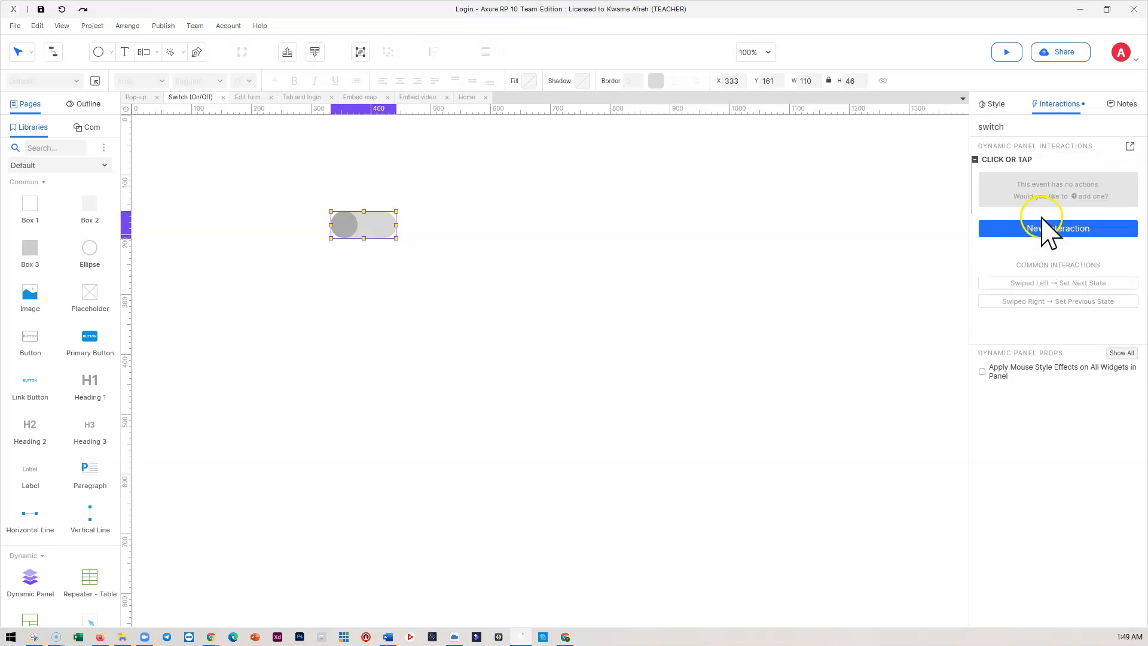
left_click(704, 241)
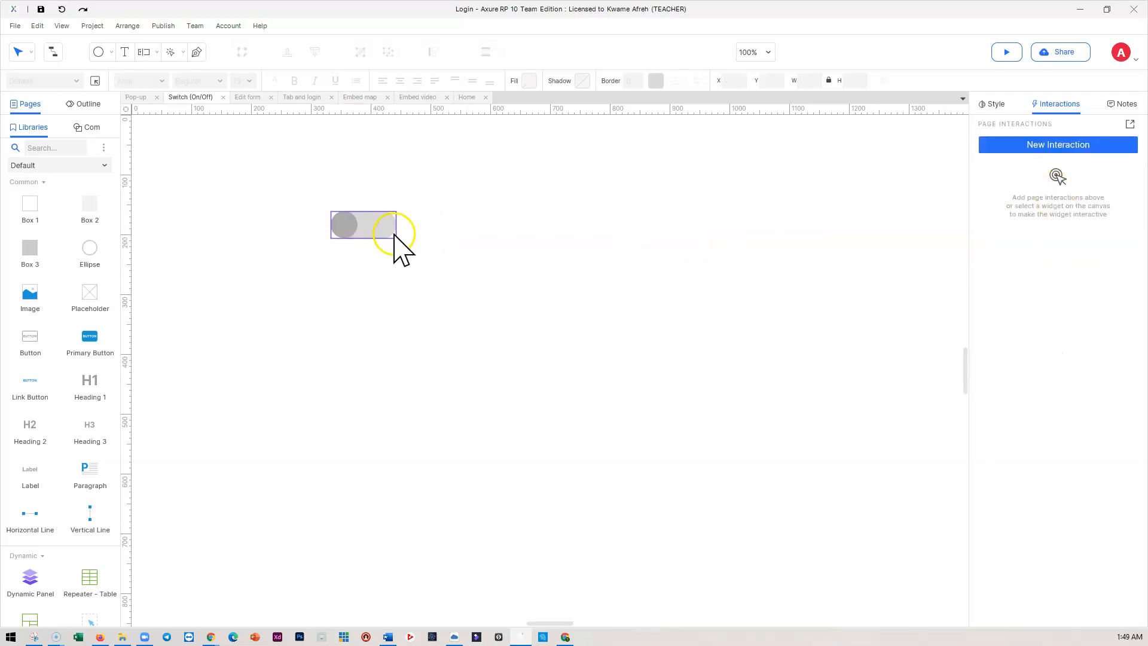
Step: Add a Set Panel State action to Click or Tap that moves switch to Next, wrapping from last to first
left_click(371, 233)
left_click(1063, 181)
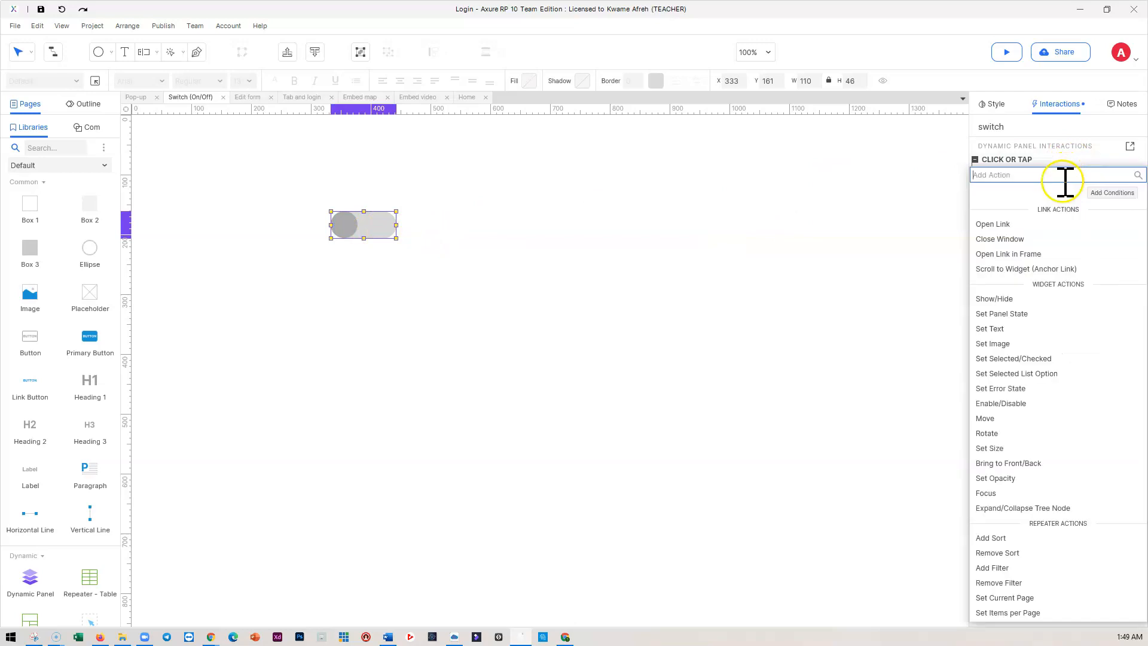
left_click(1007, 315)
left_click(1028, 252)
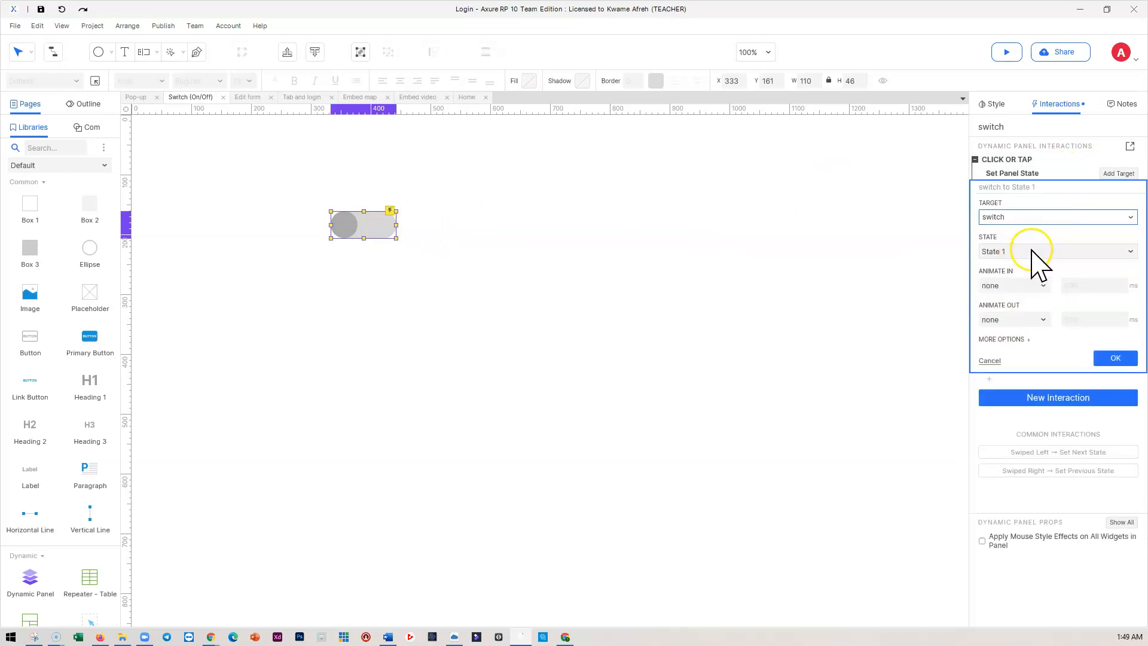
left_click(1023, 251)
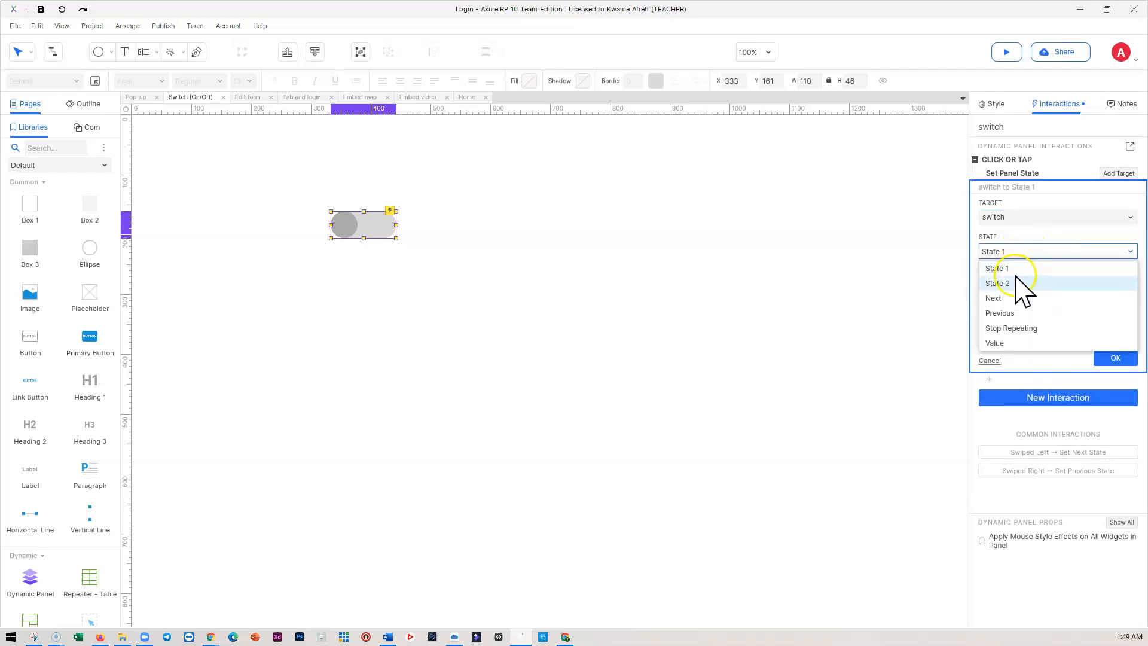
left_click(1001, 299)
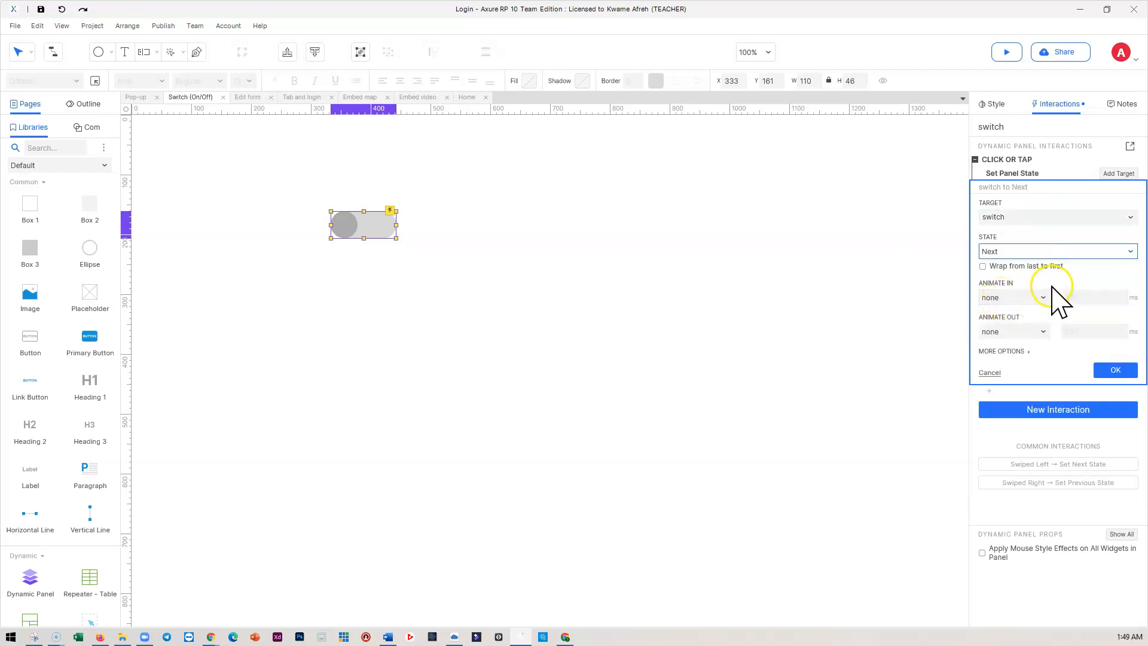
left_click(982, 267)
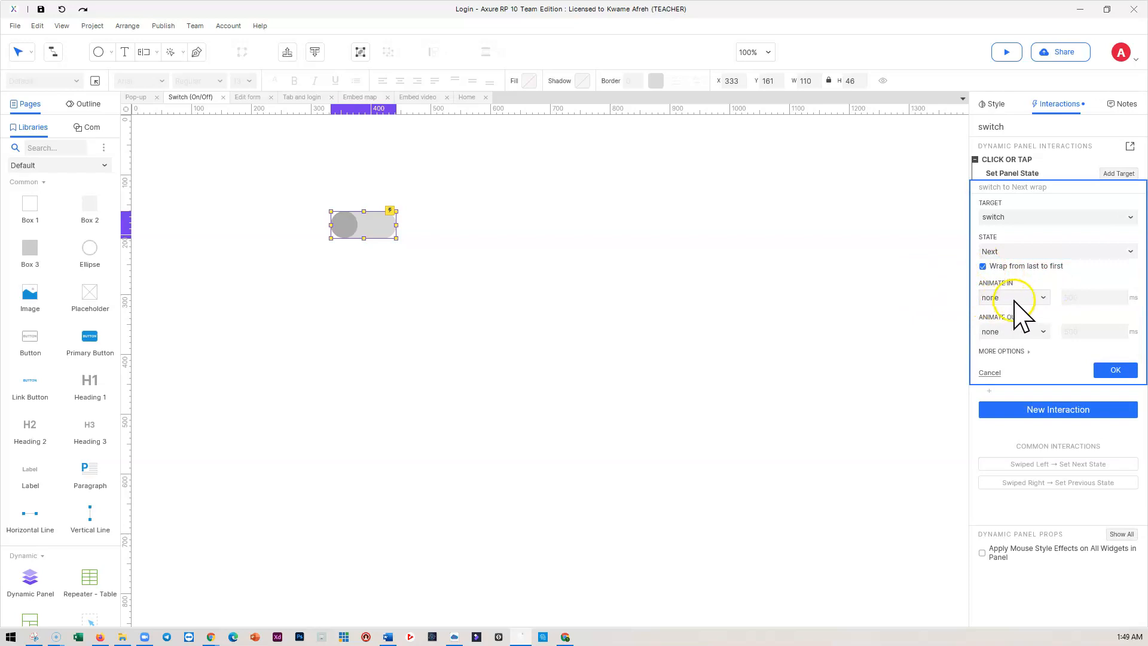
Step: Set the Set Panel State action's animate-in effect to fade and finish editing the interaction
left_click(1014, 299)
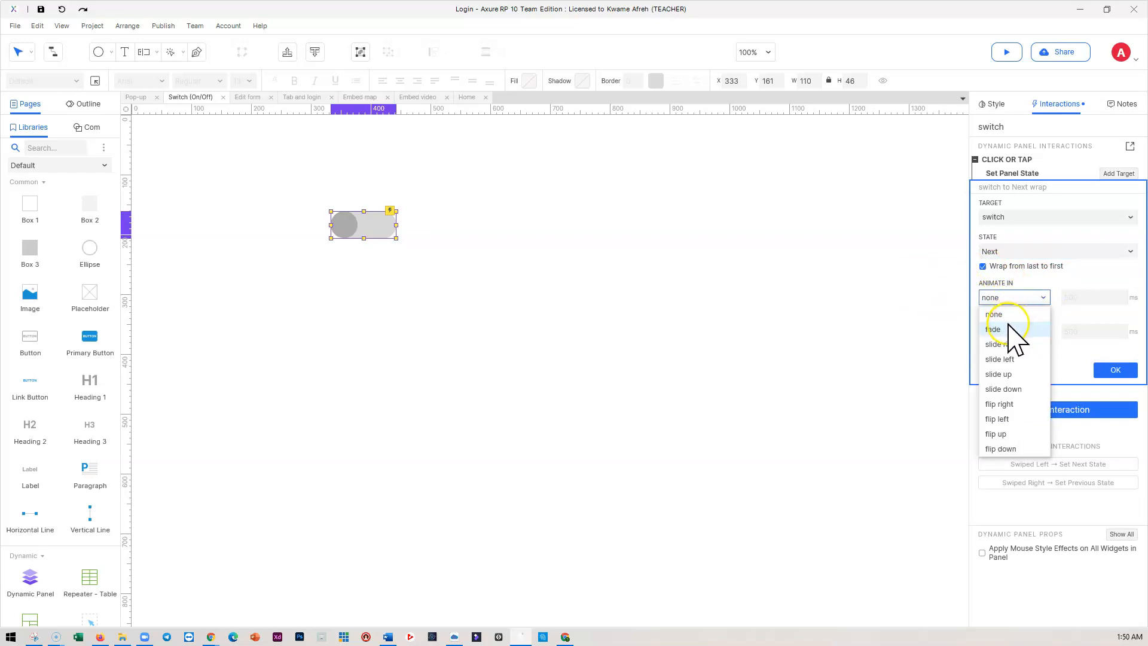
left_click(1009, 327)
left_click(897, 303)
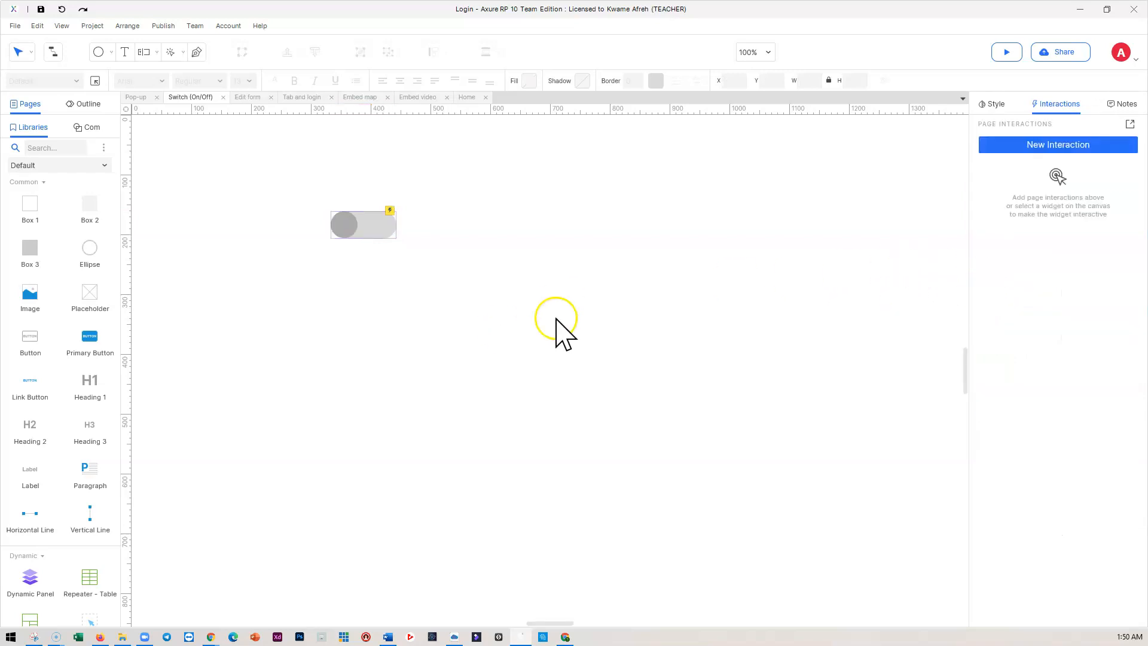
Step: Preview the Switch (On/Off) page in the browser and test the toggle repeatedly in both states
left_click(1007, 52)
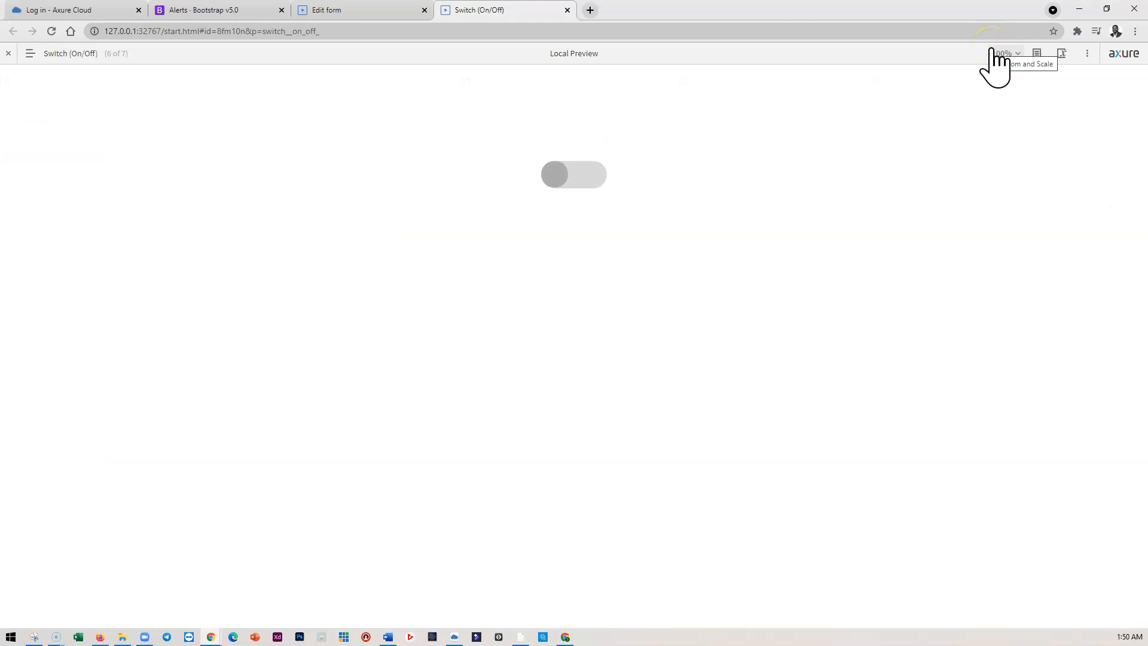
left_click(562, 176)
left_click(562, 175)
left_click(562, 175)
left_click(562, 175)
left_click(562, 176)
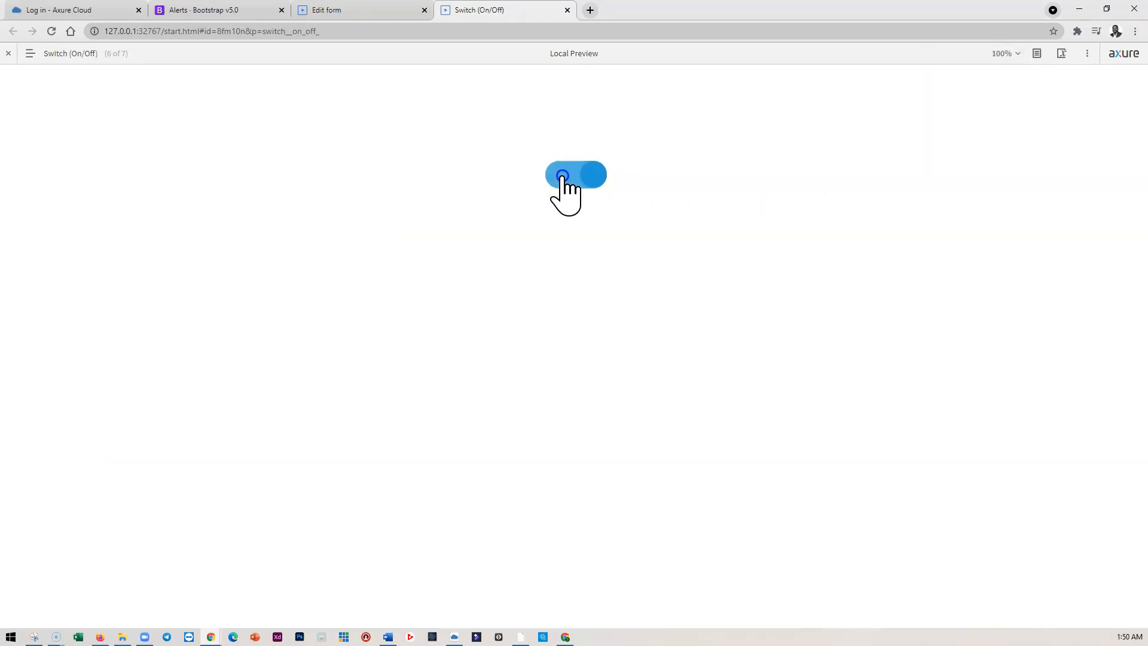
left_click(562, 176)
left_click(563, 175)
left_click(562, 176)
left_click(562, 176)
left_click(399, 10)
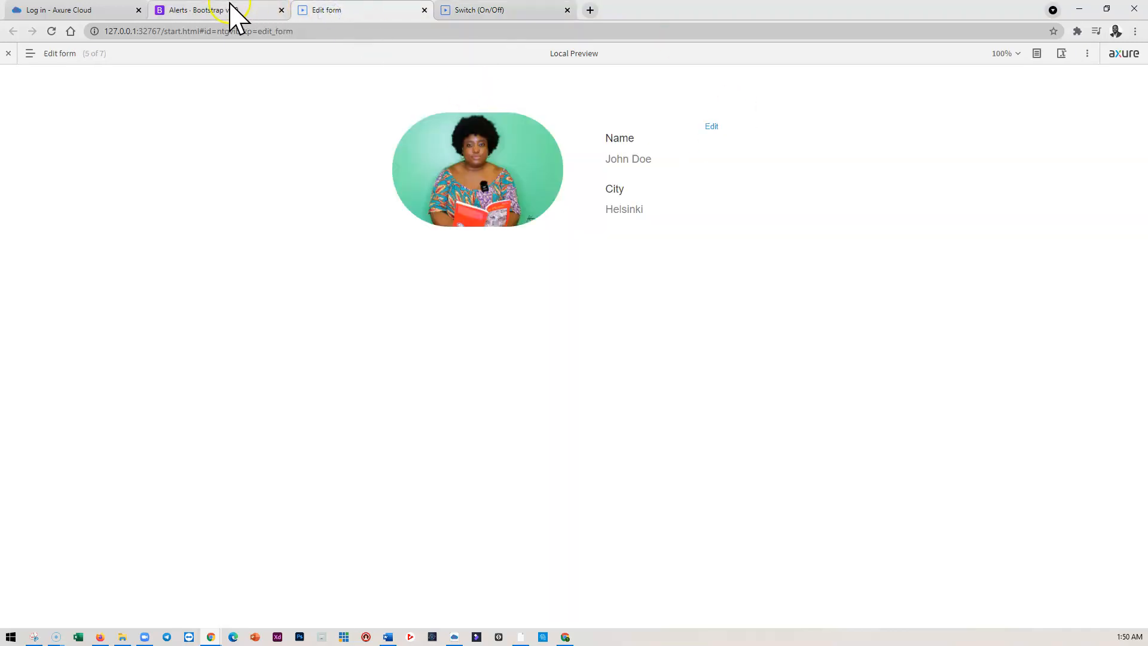
Step: Switch back to Axure RP and open the Pop-up page from the page list
left_click(523, 635)
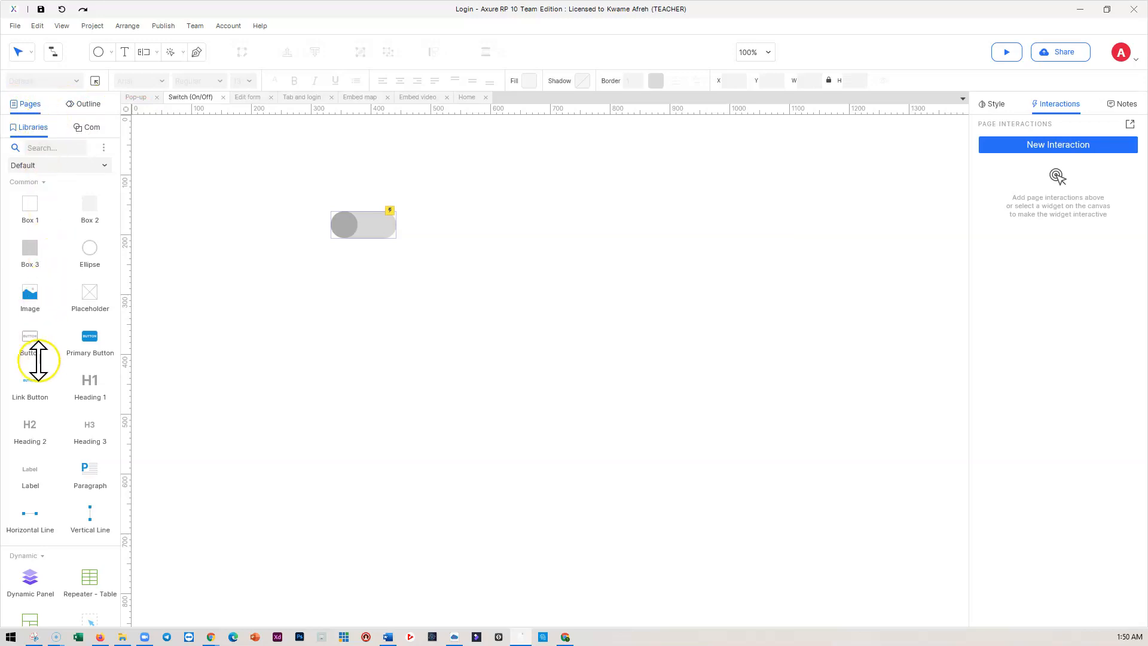
left_click(30, 104)
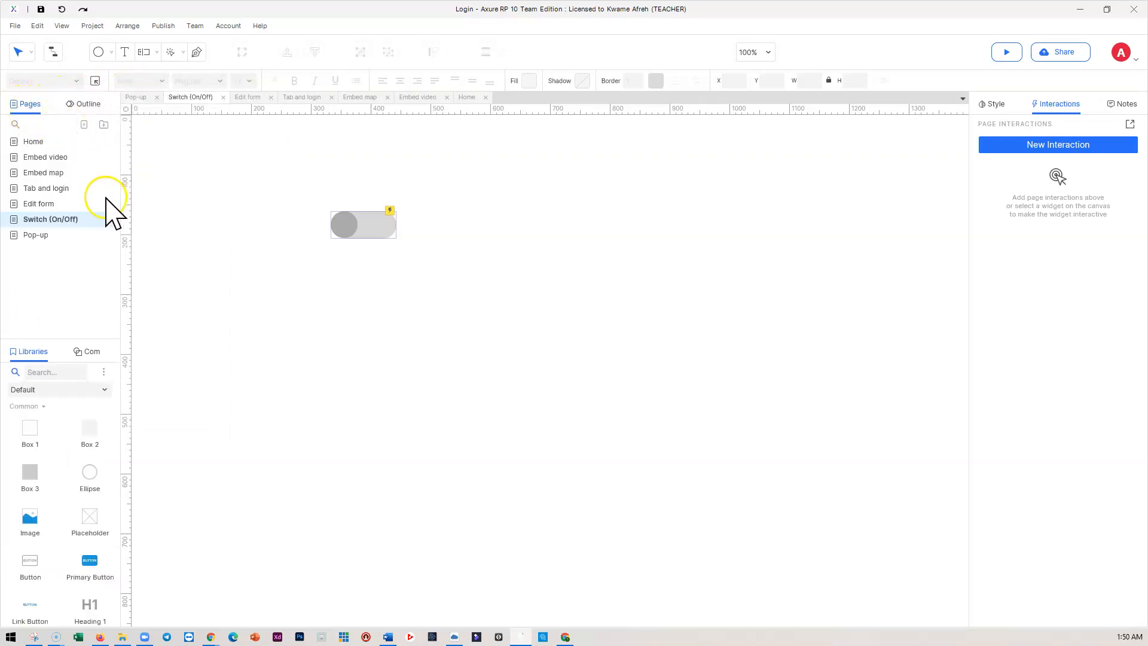
left_click(40, 237)
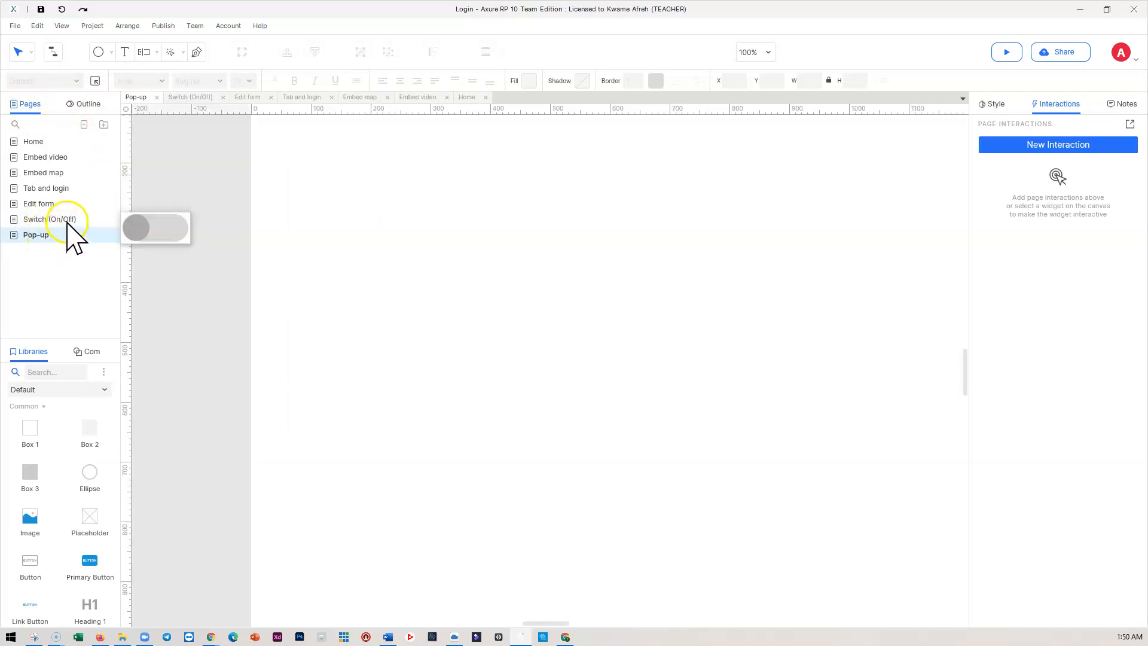
left_click(38, 220)
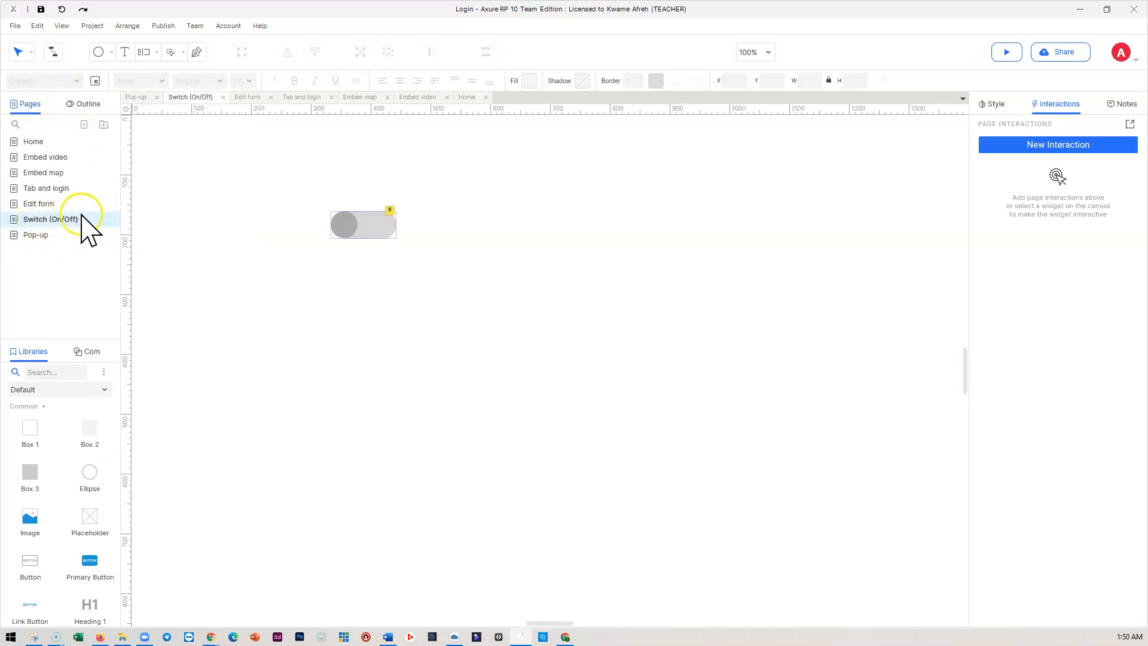
left_click(35, 236)
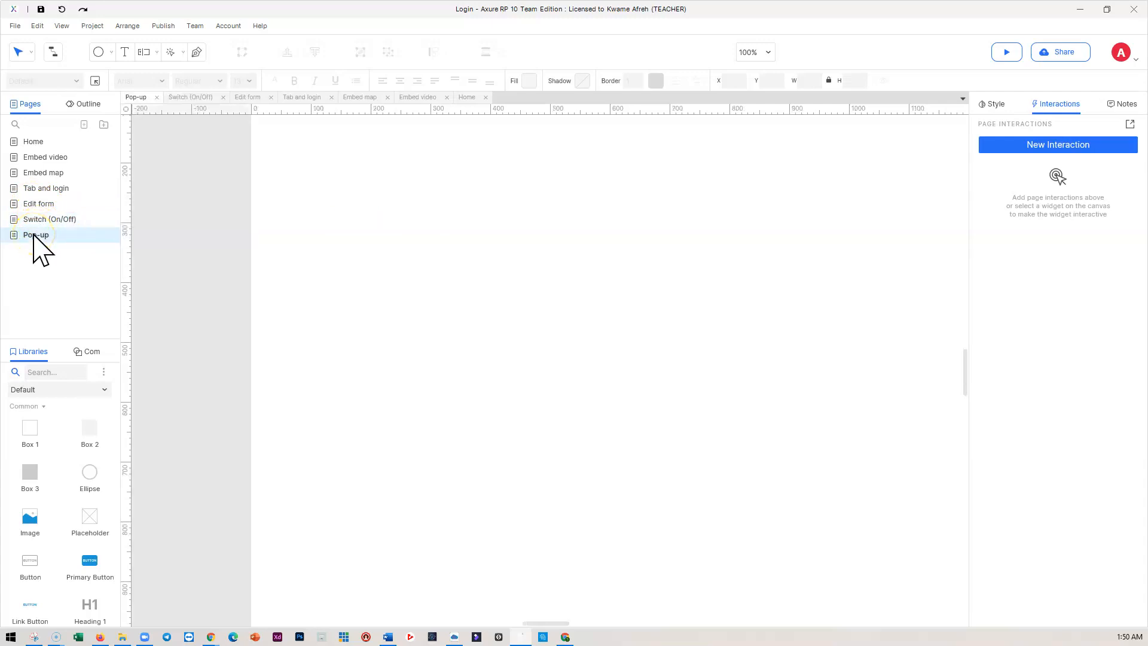
Step: Place a Drop Marker from the Markup widgets on the Pop-up page, about 261 wide by 313 high
scroll(59, 443, "down", 3)
scroll(71, 449, "down", 1)
scroll(70, 450, "up", 3)
scroll(72, 449, "down", 5)
scroll(77, 462, "down", 4)
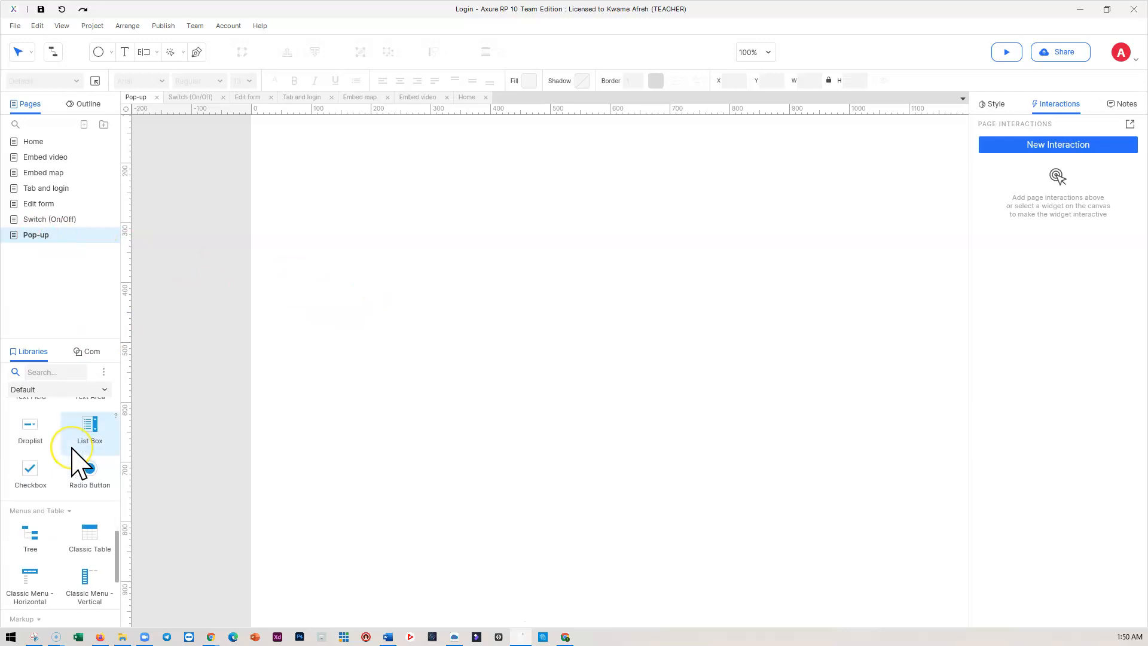
scroll(78, 462, "down", 2)
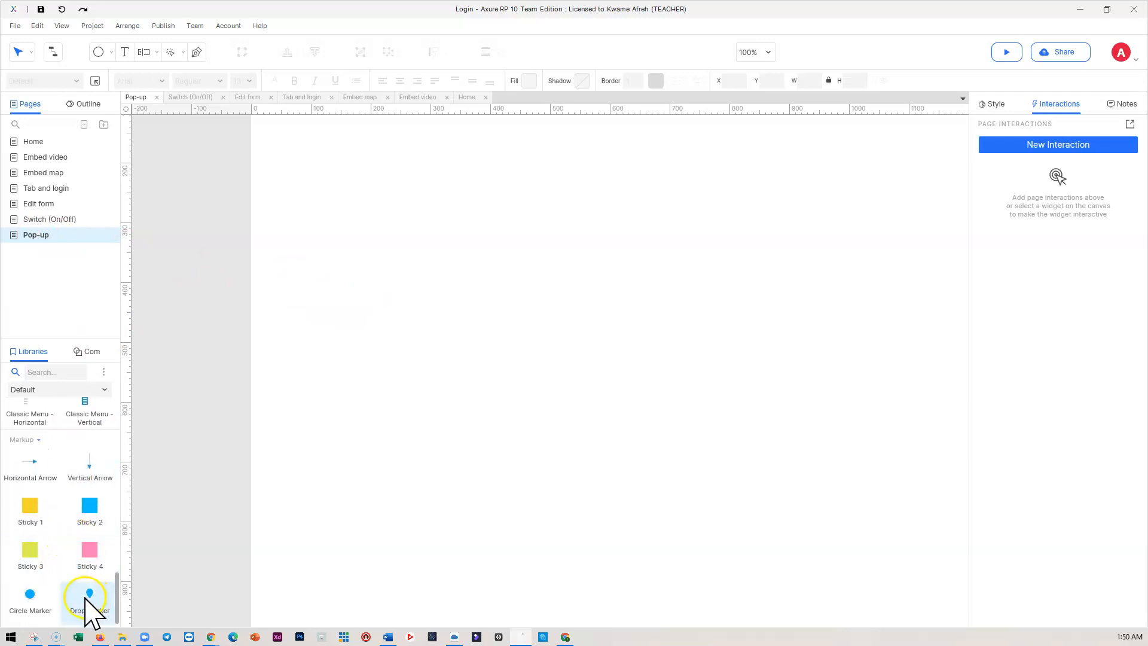
mouse_move(88, 598)
left_mouse_down()
mouse_move(469, 362)
mouse_move(512, 317)
mouse_move(310, 430)
mouse_move(116, 513)
mouse_move(525, 267)
mouse_move(680, 439)
left_mouse_up()
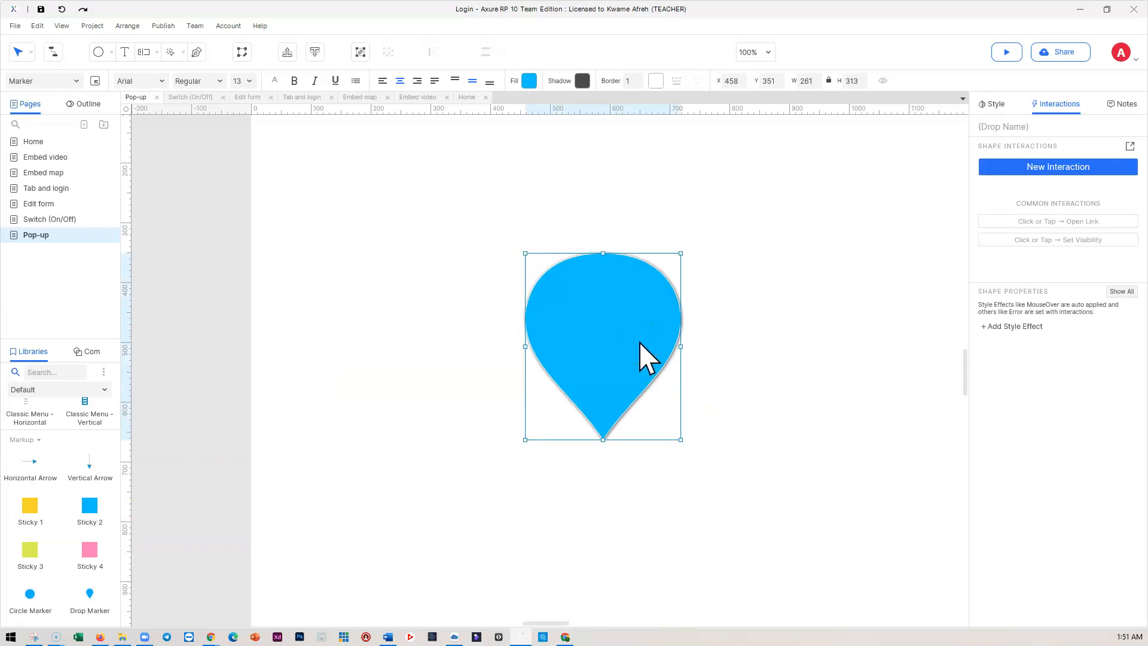
Step: Paste the drop marker onto the Edit form page and move it below the profile photo, to about X 208, Y 304
mouse_move(43, 207)
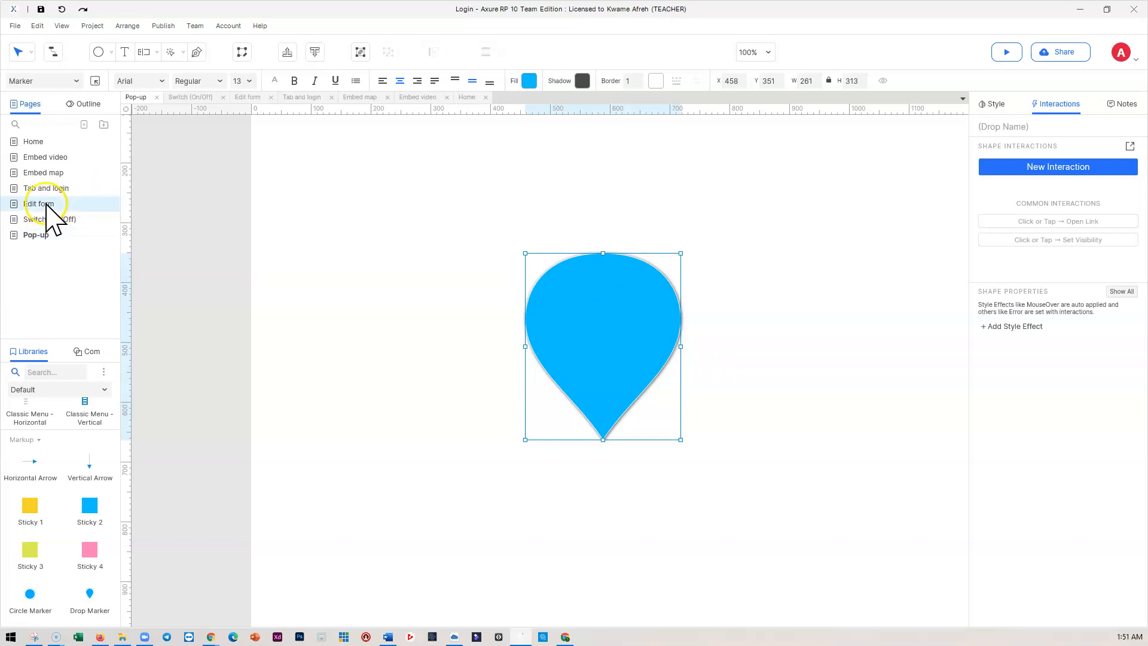
left_click(47, 204)
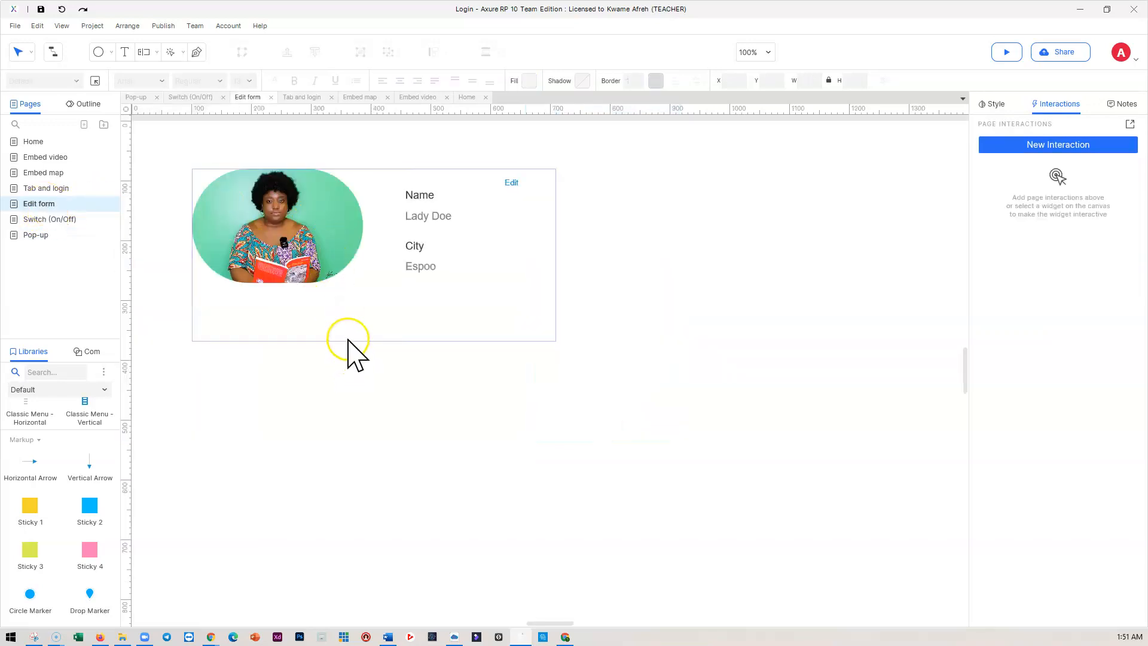
key("ctrl+v")
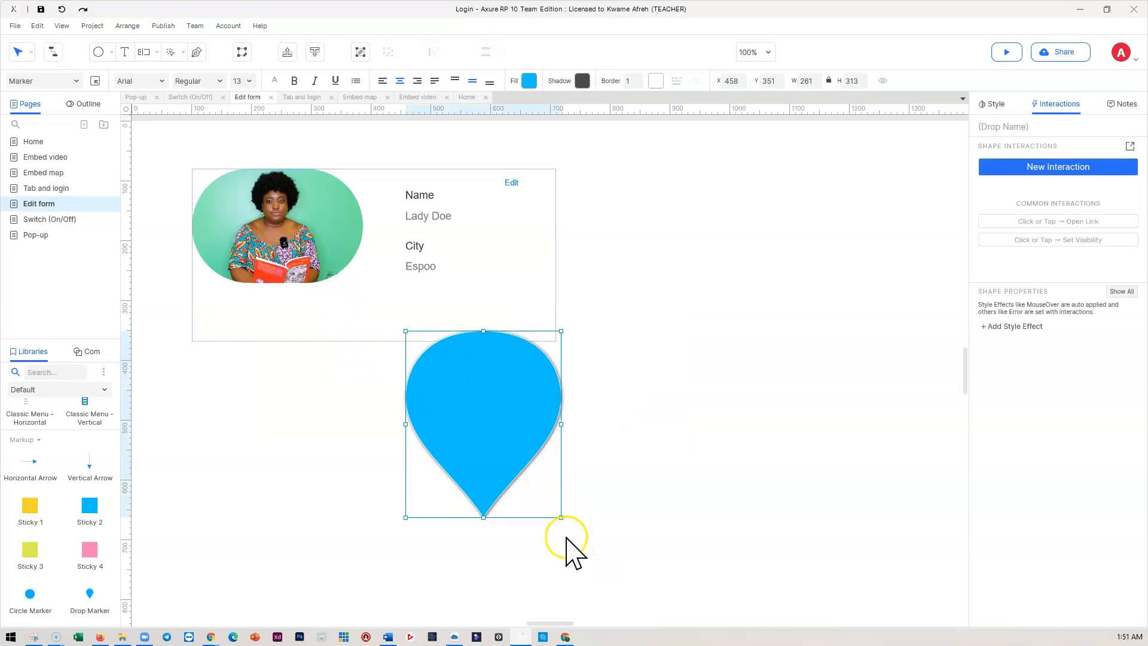
left_click_drag(459, 448, 308, 418)
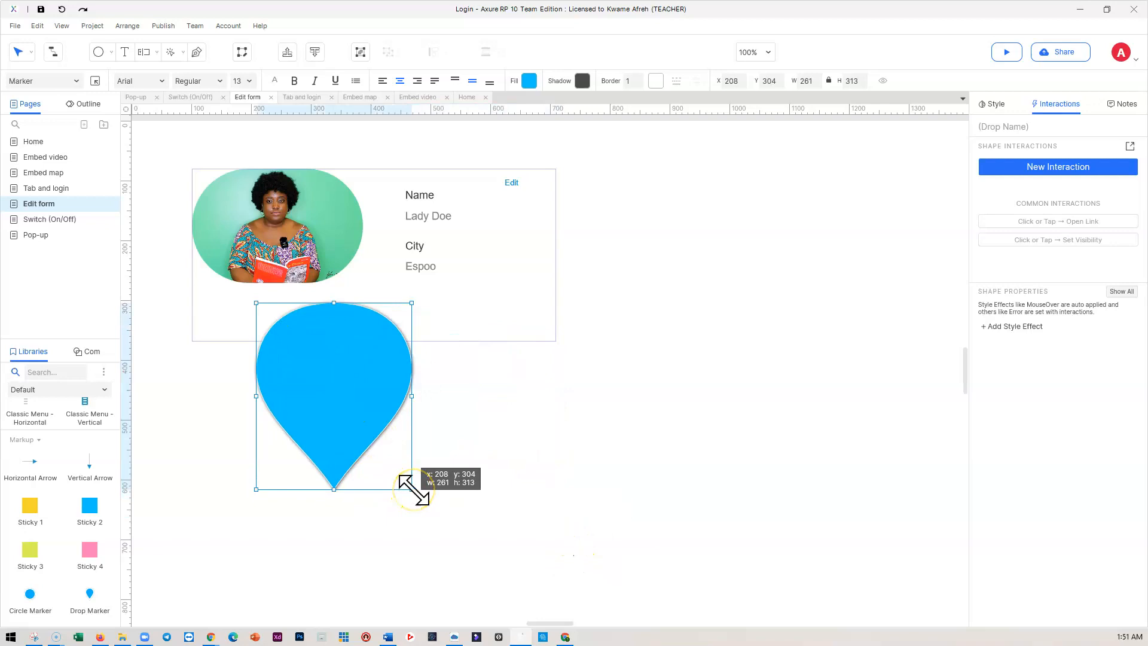
Step: Rotate the drop marker so its tip points upward, and move it up to touch the profile photo's lower edge
mouse_move(413, 490)
left_mouse_down()
mouse_move(289, 454)
mouse_move(264, 341)
left_mouse_up()
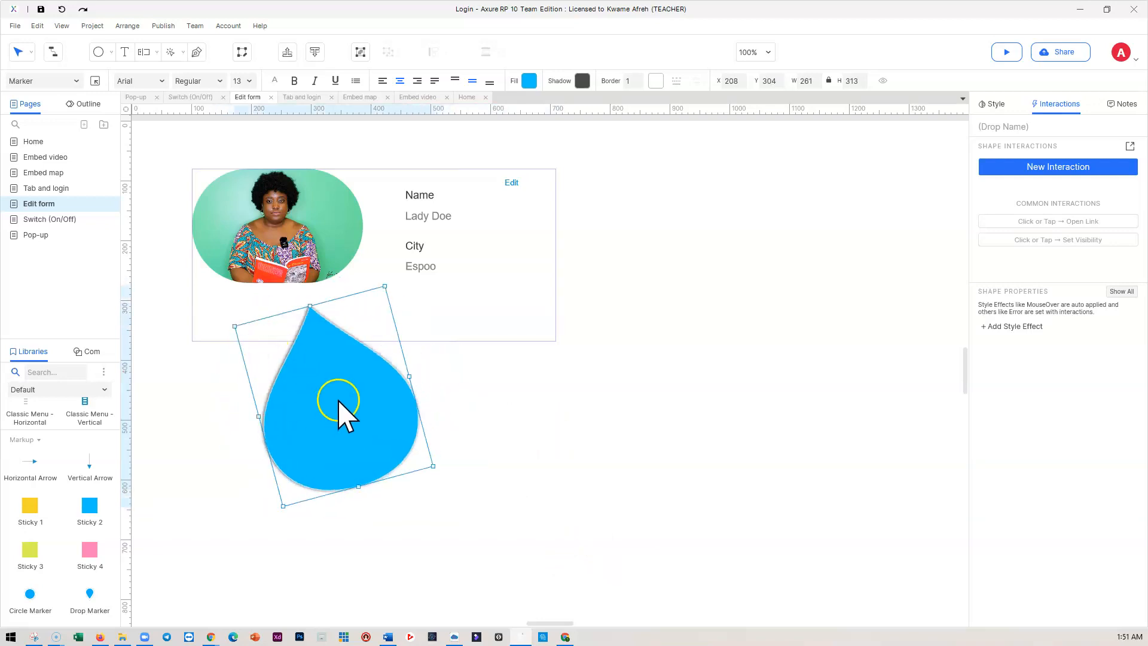
left_click_drag(339, 400, 338, 384)
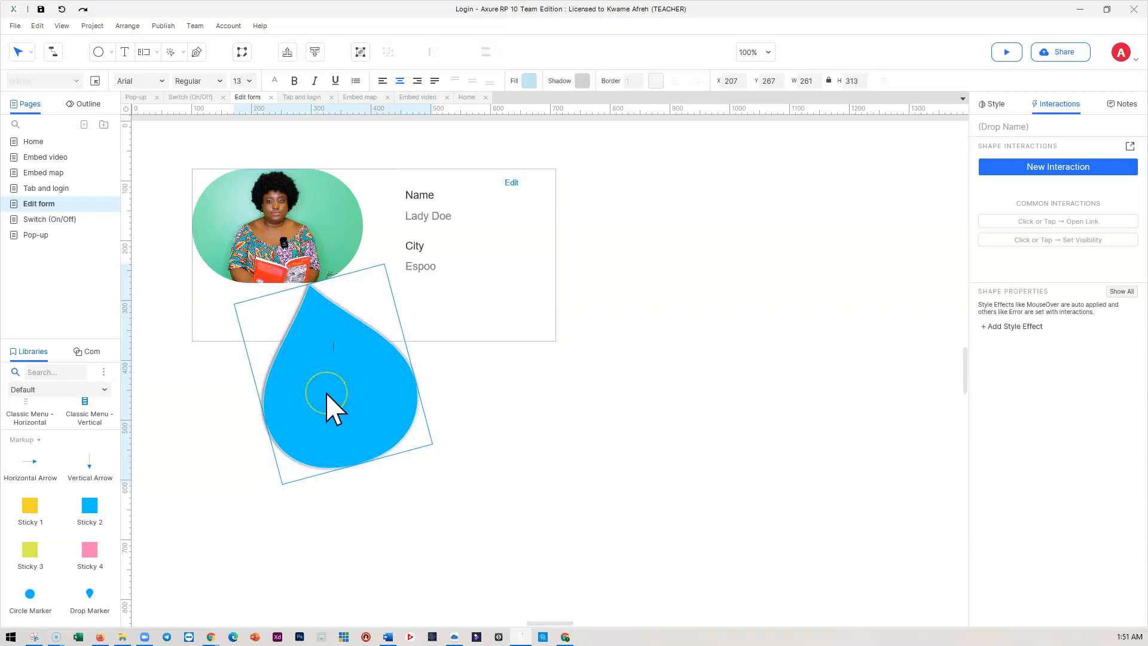
left_click(528, 418)
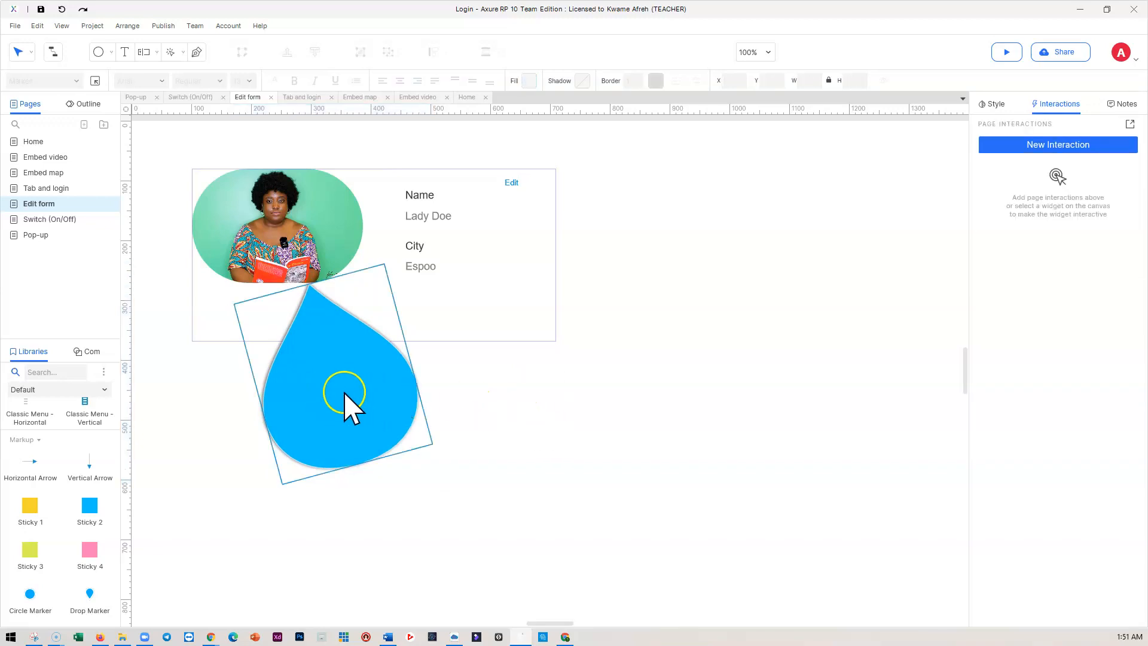
Step: Delete the drop marker from the Edit form page
left_click(350, 408)
left_click(502, 415)
left_click(363, 404)
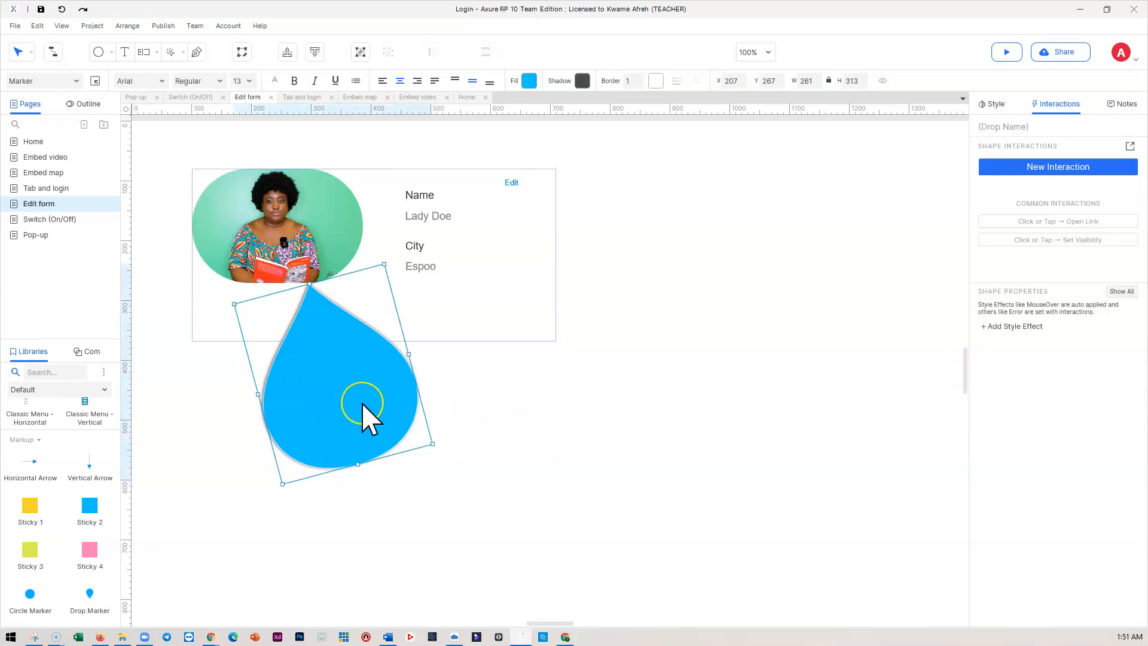
key("Delete")
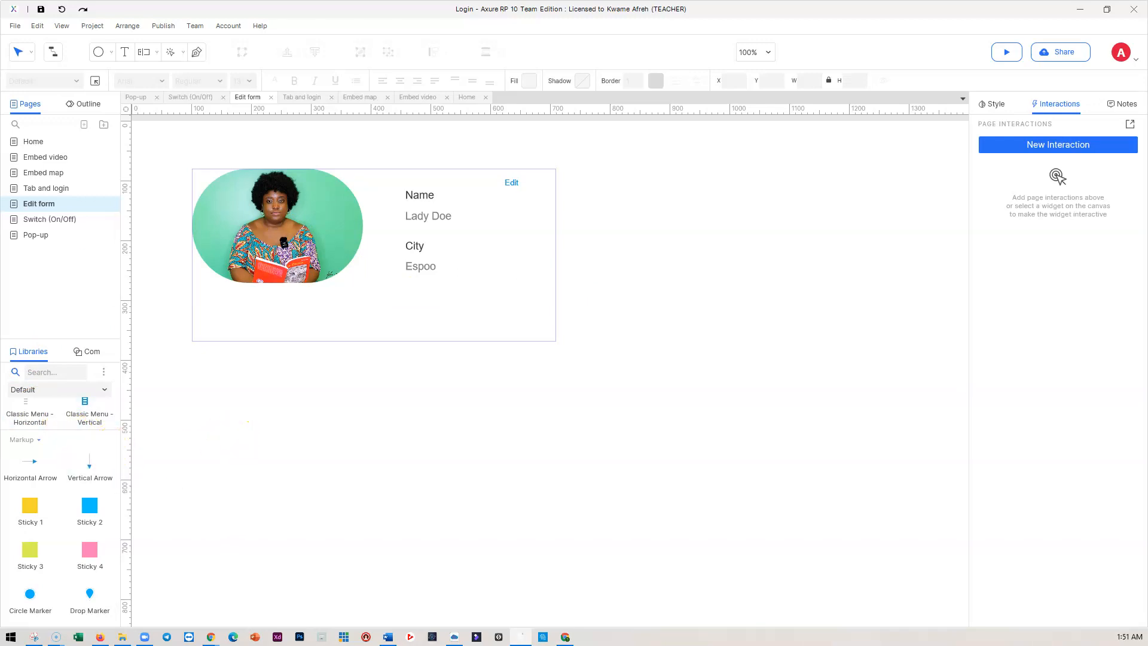
Step: Place a 300 by 170 Image widget at about X 503, Y 349 on the Edit form page, and dismiss its image file chooser
left_click_drag(90, 506, 461, 368)
scroll(72, 442, "up", 10)
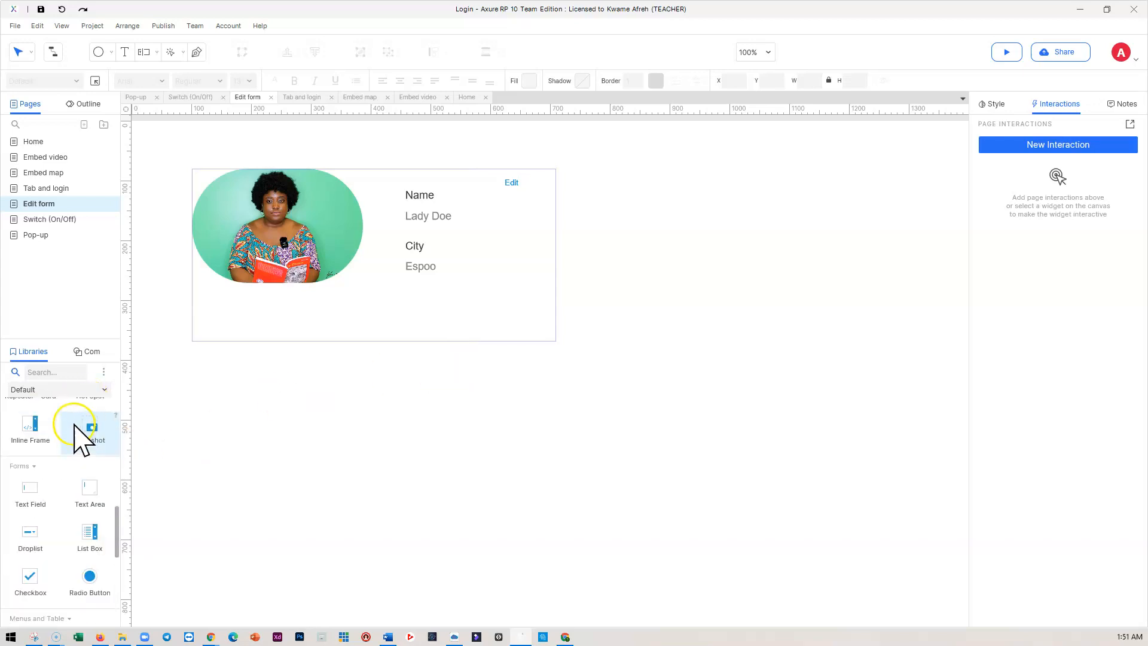
scroll(72, 458, "up", 5)
left_click_drag(30, 526, 437, 342)
double_click(514, 385)
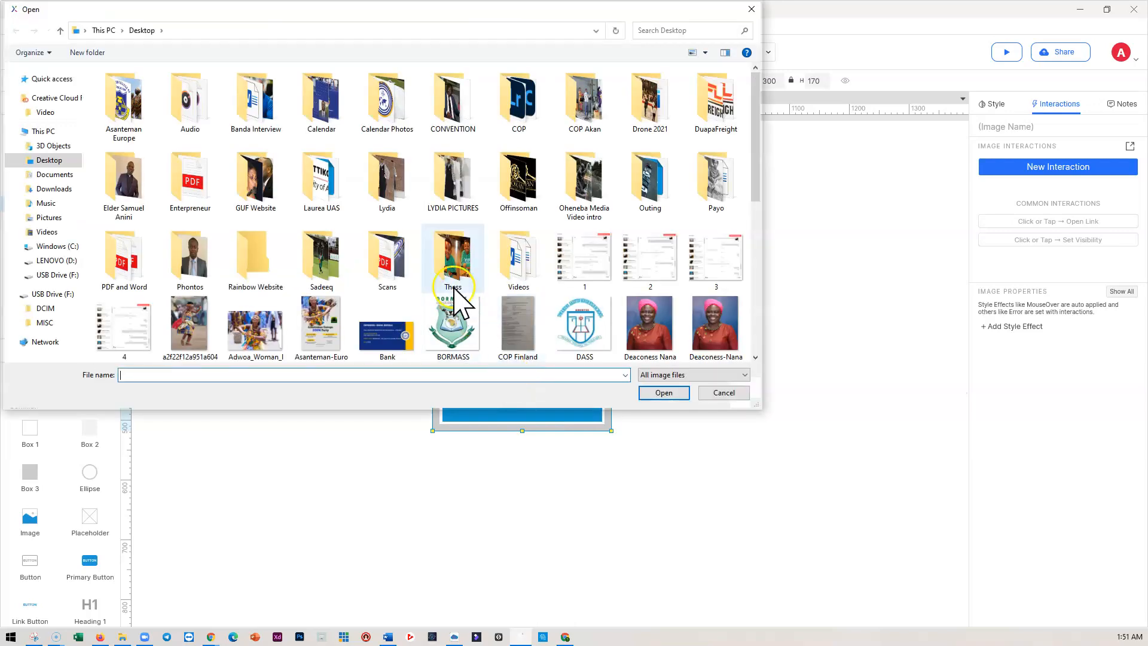
left_click(725, 395)
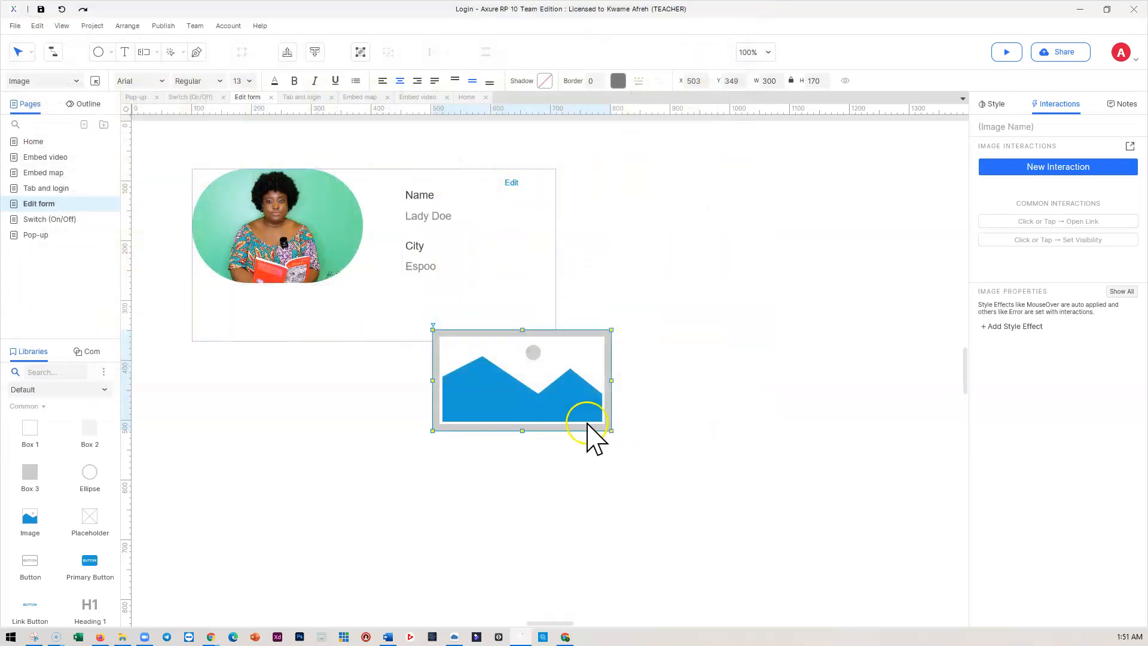
Step: Enlarge the Image widget to about 773 by 467 at X 354, Y 217, and load the photo IMG_9652 into it
left_click_drag(611, 430, 892, 608)
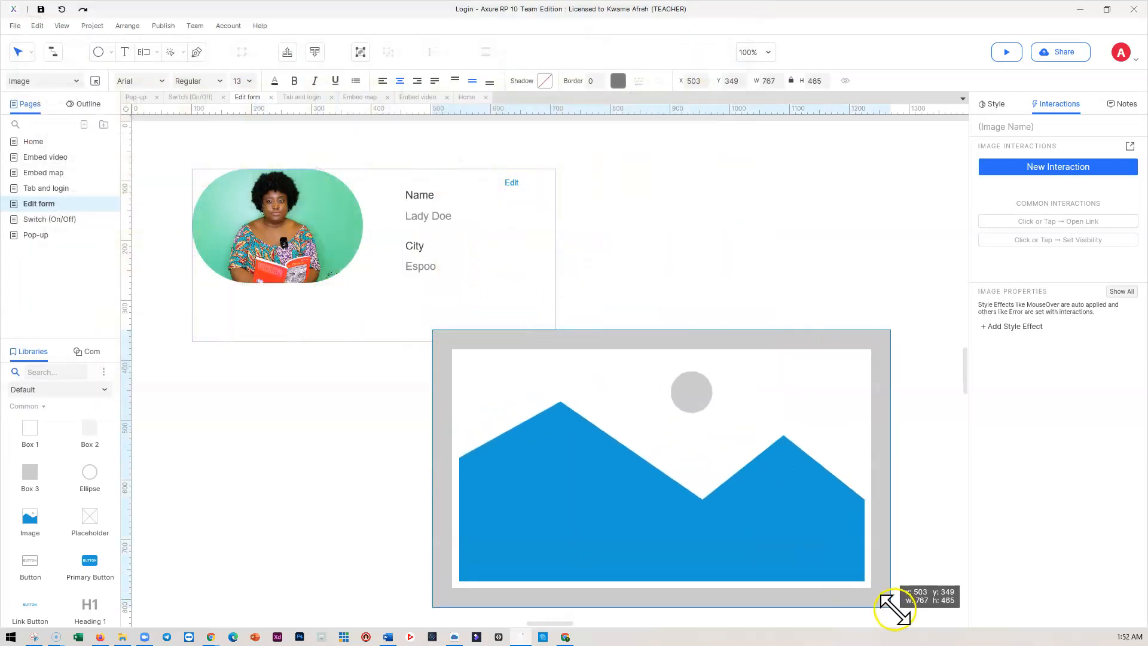
left_click_drag(694, 486, 623, 417)
double_click(623, 415)
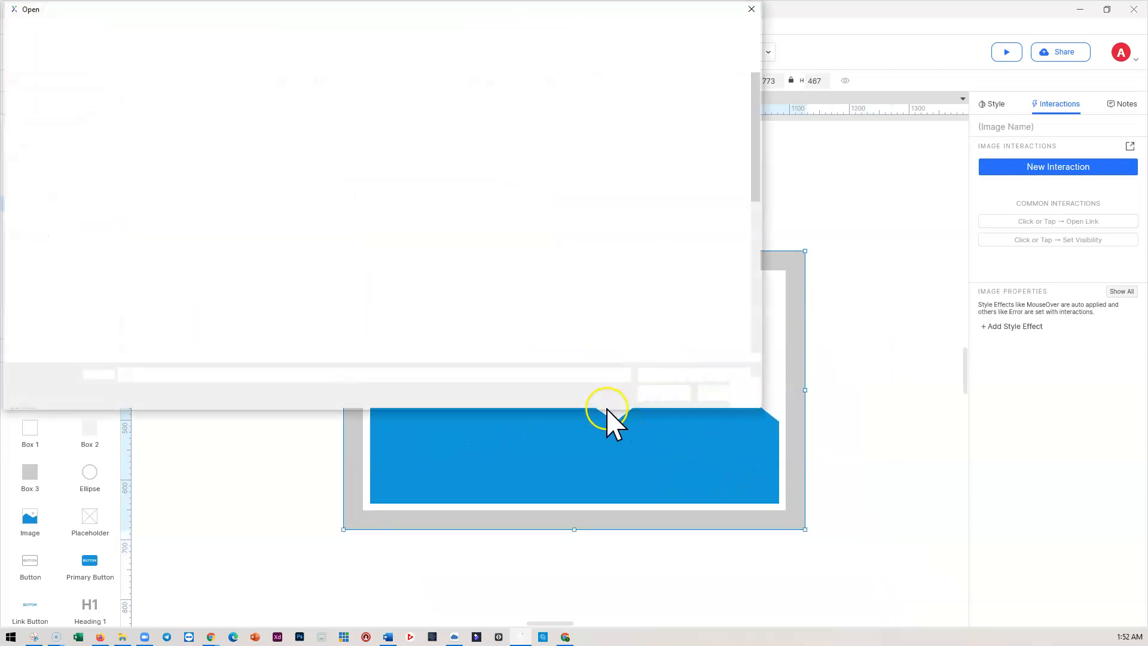
scroll(417, 279, "down", 5)
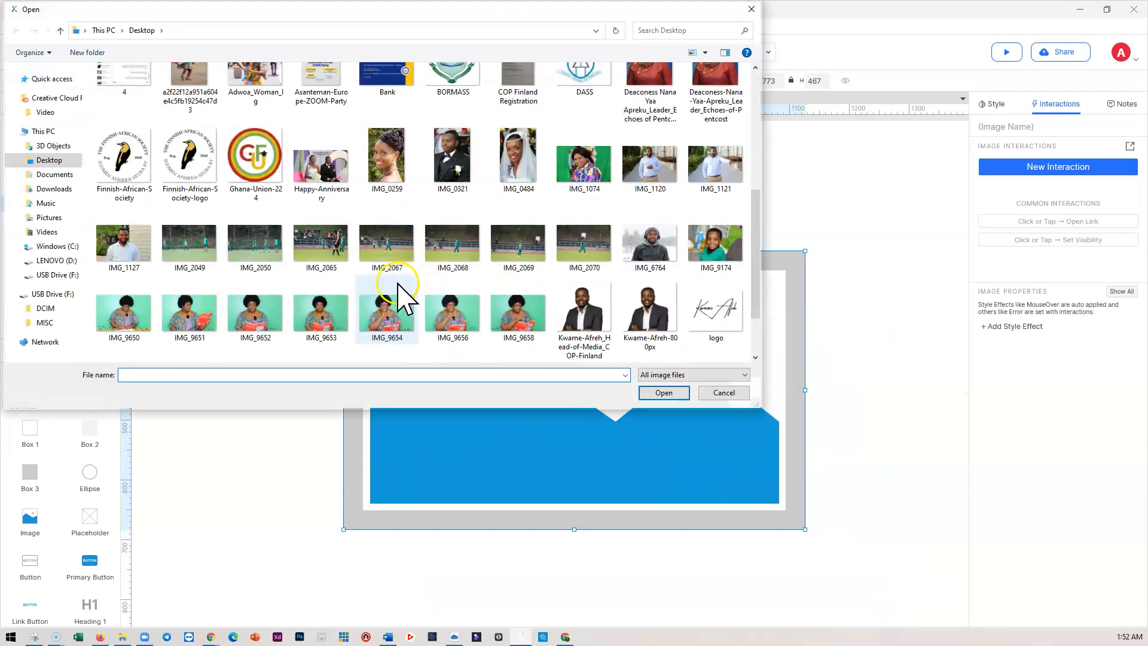
left_click(259, 317)
left_click(664, 392)
left_click(603, 362)
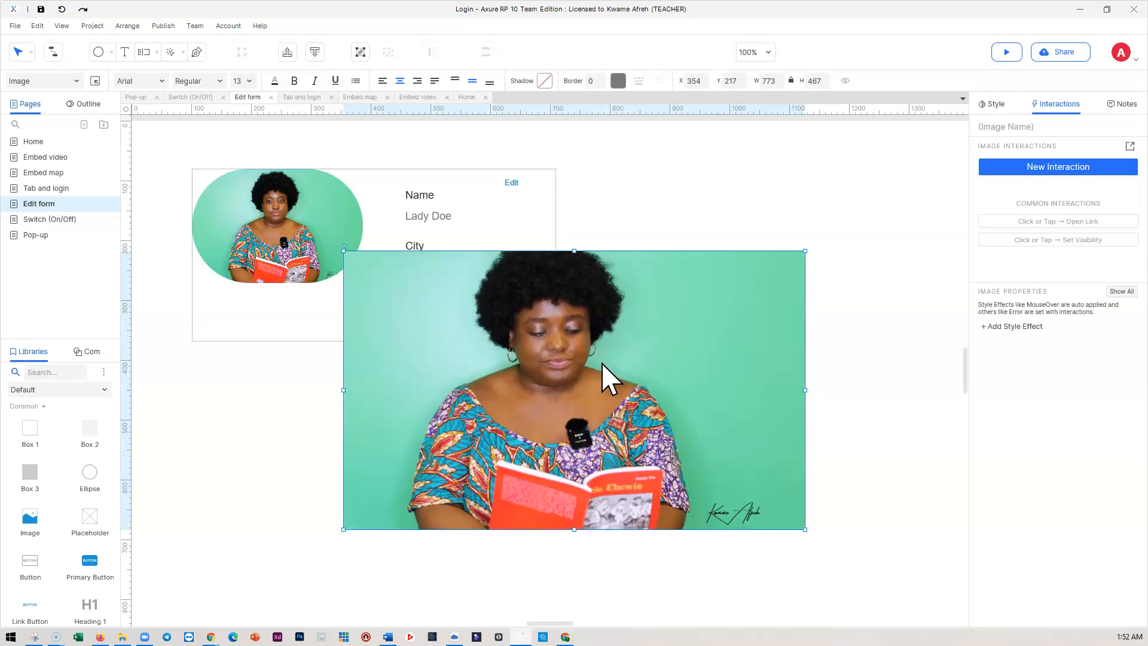
Step: Enlarge the large photo to about 866 by 582 and move it to about X 412, Y 166
left_click(852, 450)
left_click(692, 441)
left_click_drag(805, 530, 860, 598)
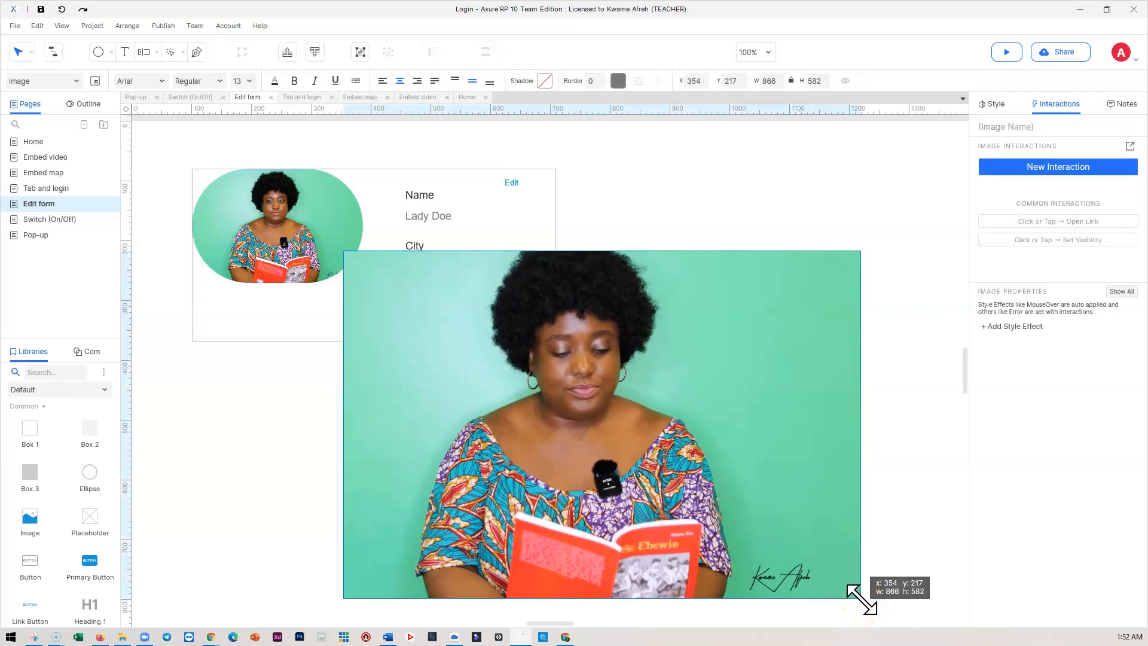
left_click(900, 486)
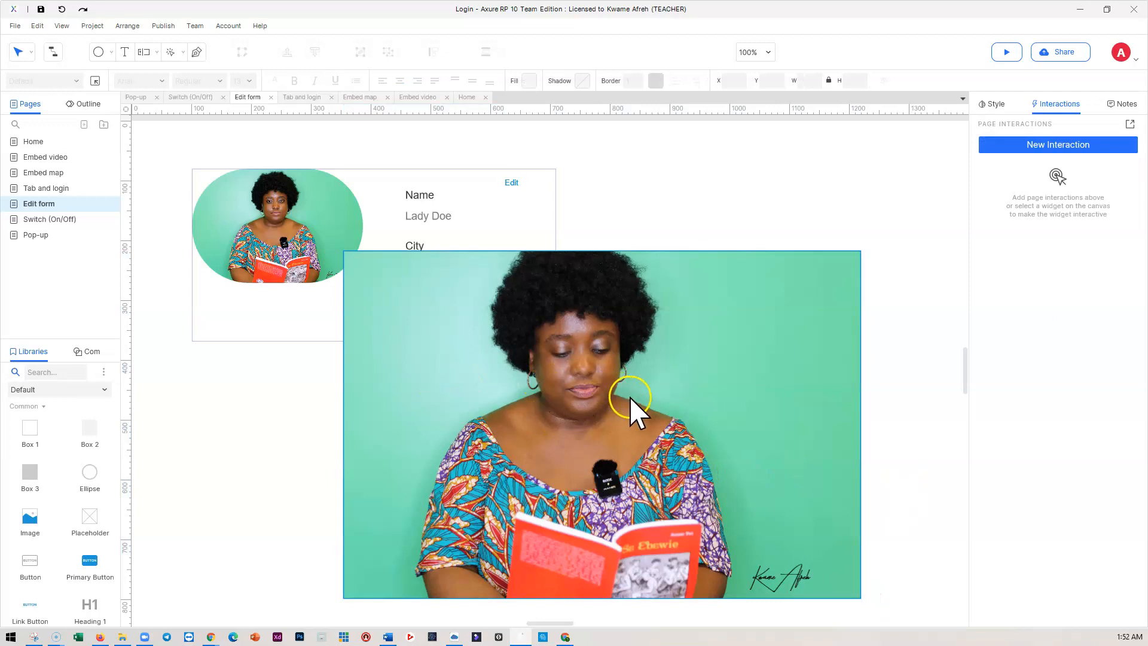
left_click_drag(630, 396, 666, 368)
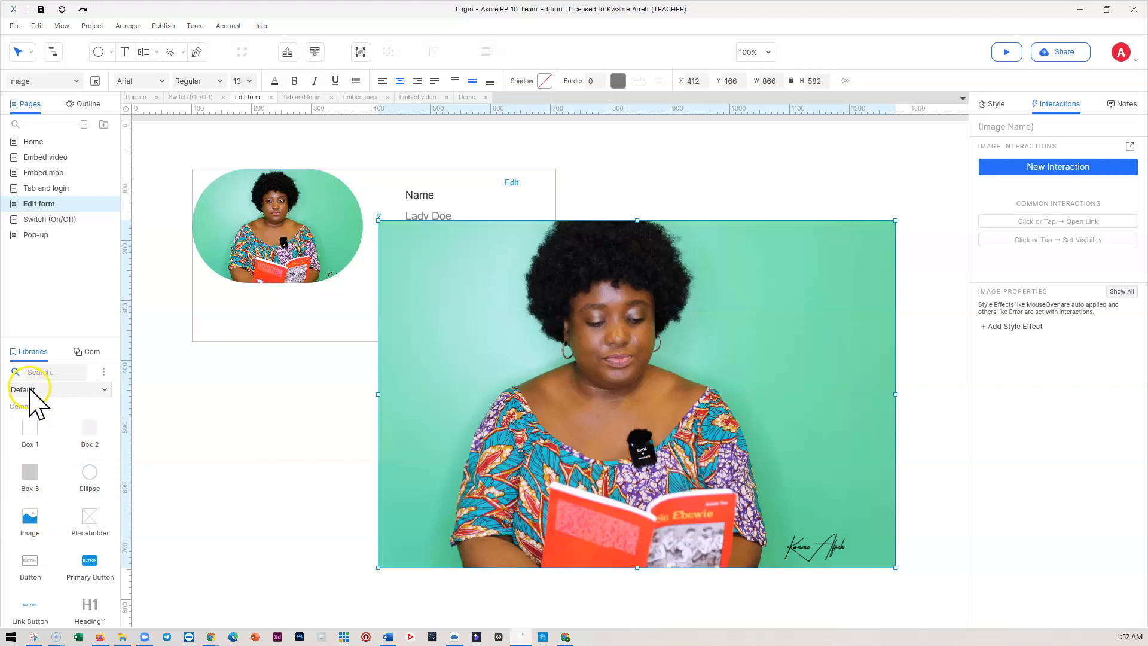
Step: Search all libraries for "clo" and place the Close icon in the large photo's upper-right corner, at about X 1229, Y 178
left_click(40, 384)
left_click(40, 383)
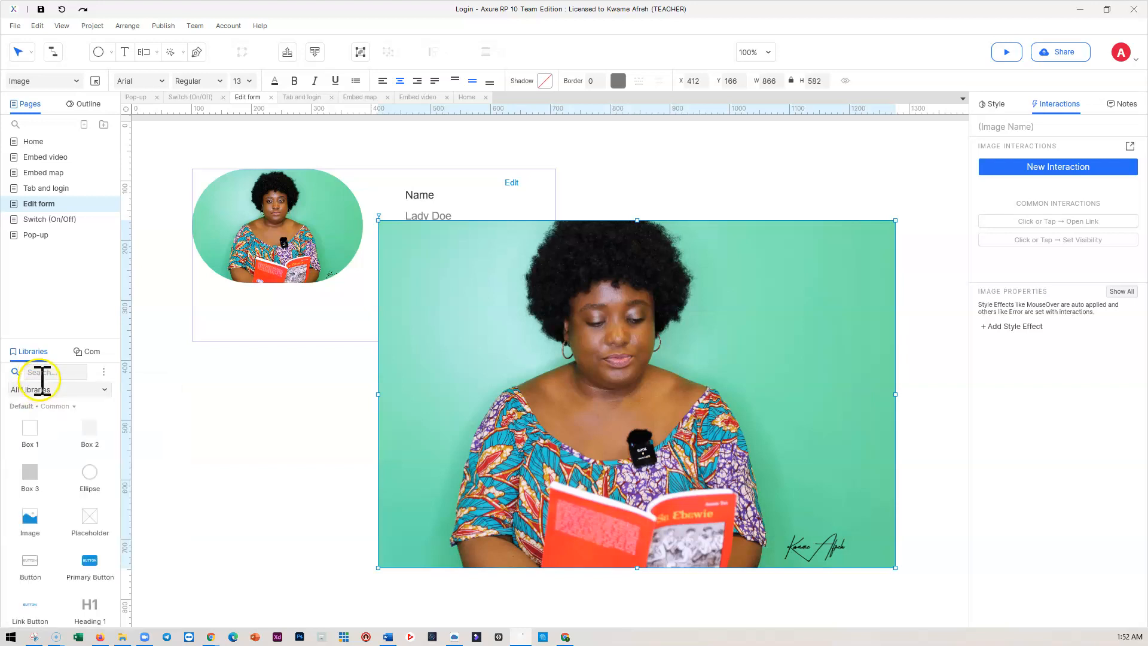
type("clo")
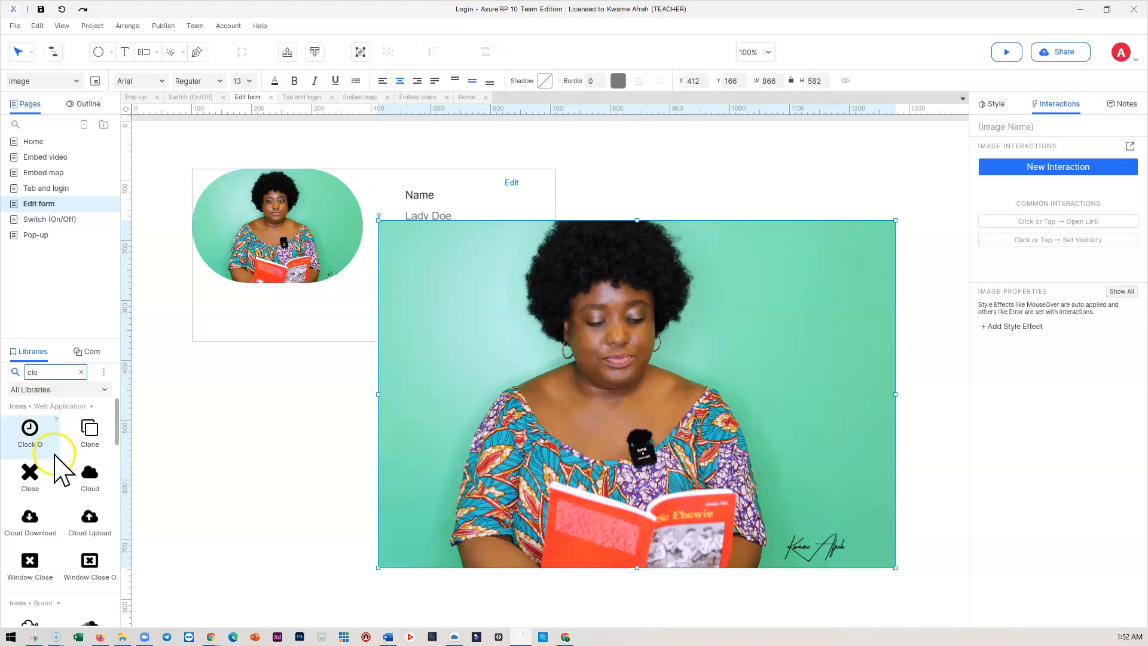
left_click(30, 473)
left_click_drag(28, 476, 873, 236)
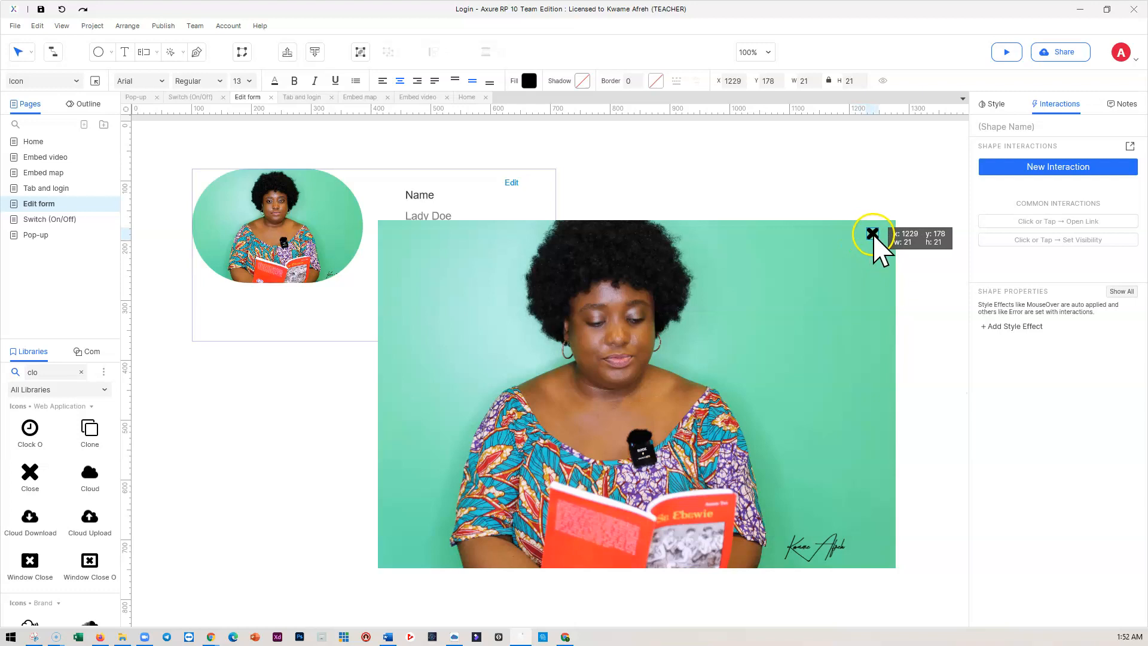
left_click(950, 255)
Step: Group the Close icon with the large photo and name the group "pop"
left_click(872, 234)
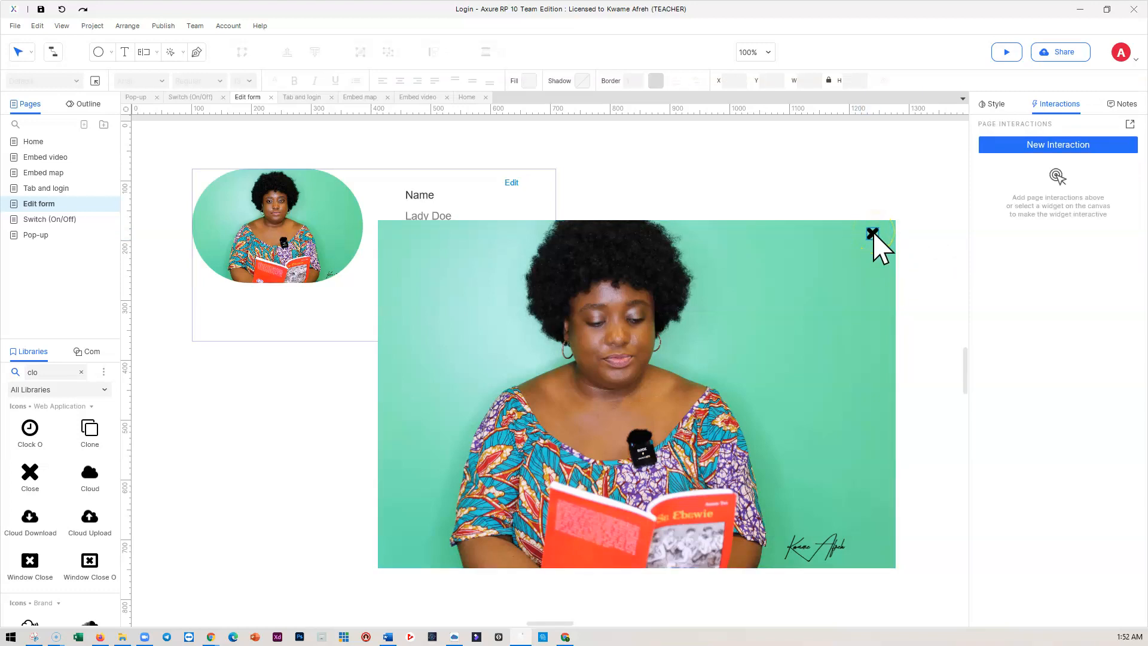
left_click(872, 233)
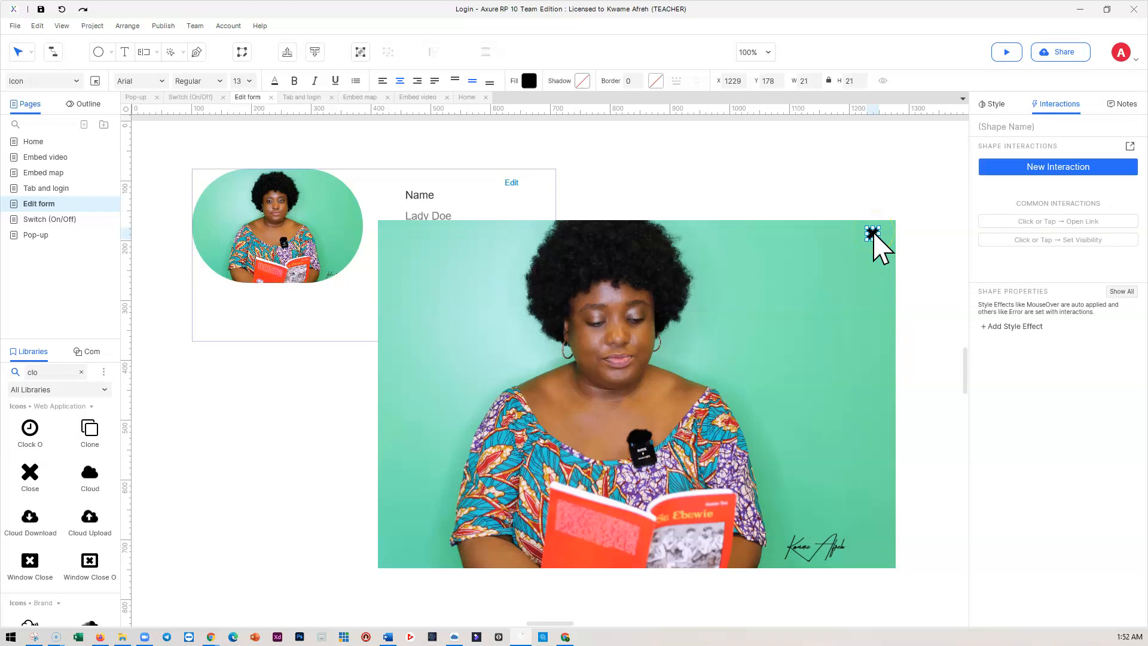
left_click(829, 240, "shift")
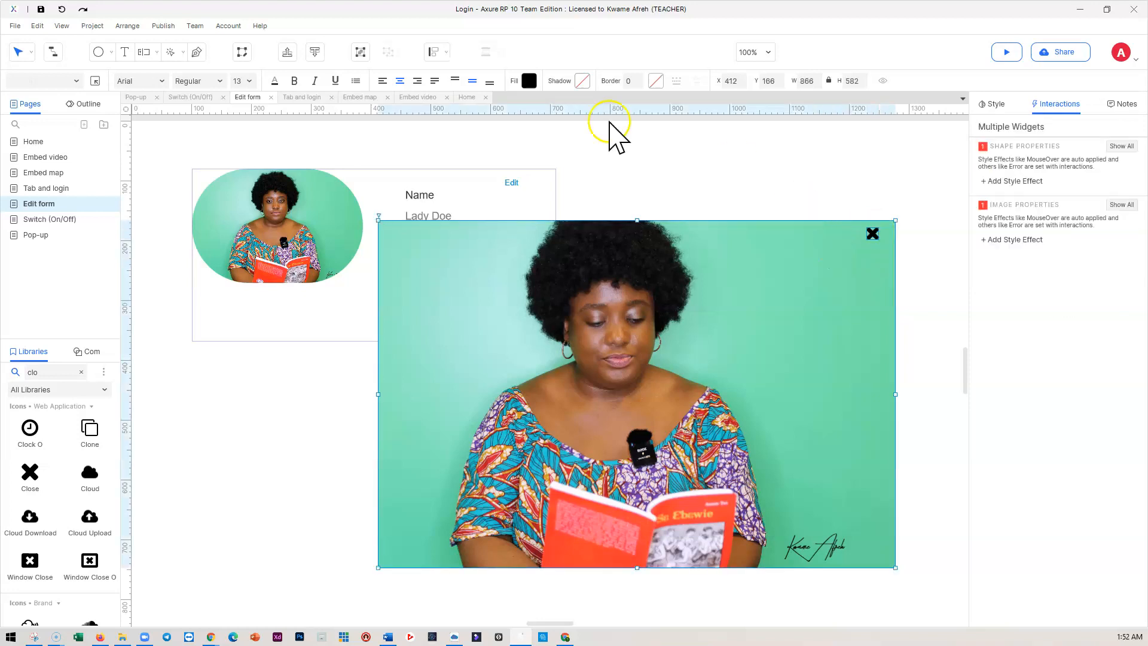
left_click(360, 53)
left_click(994, 126)
type("pop")
left_click(903, 261)
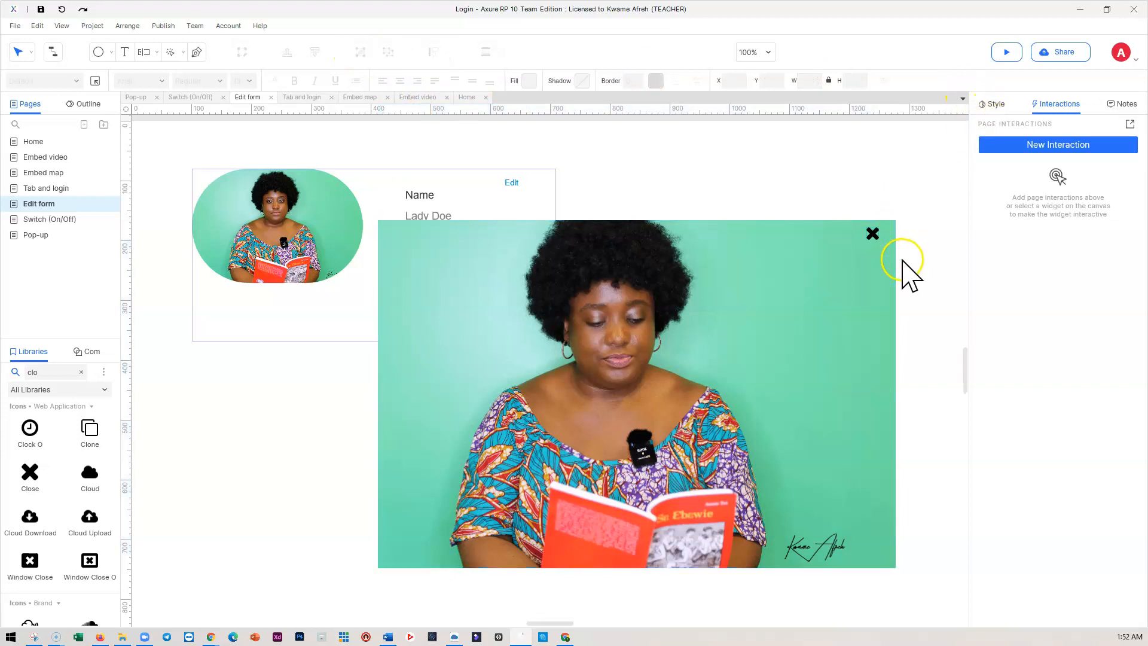
Step: Give the Close icon a Click or Tap interaction with a Show/Hide action that hides the pop group
left_click(874, 235)
left_click(873, 234)
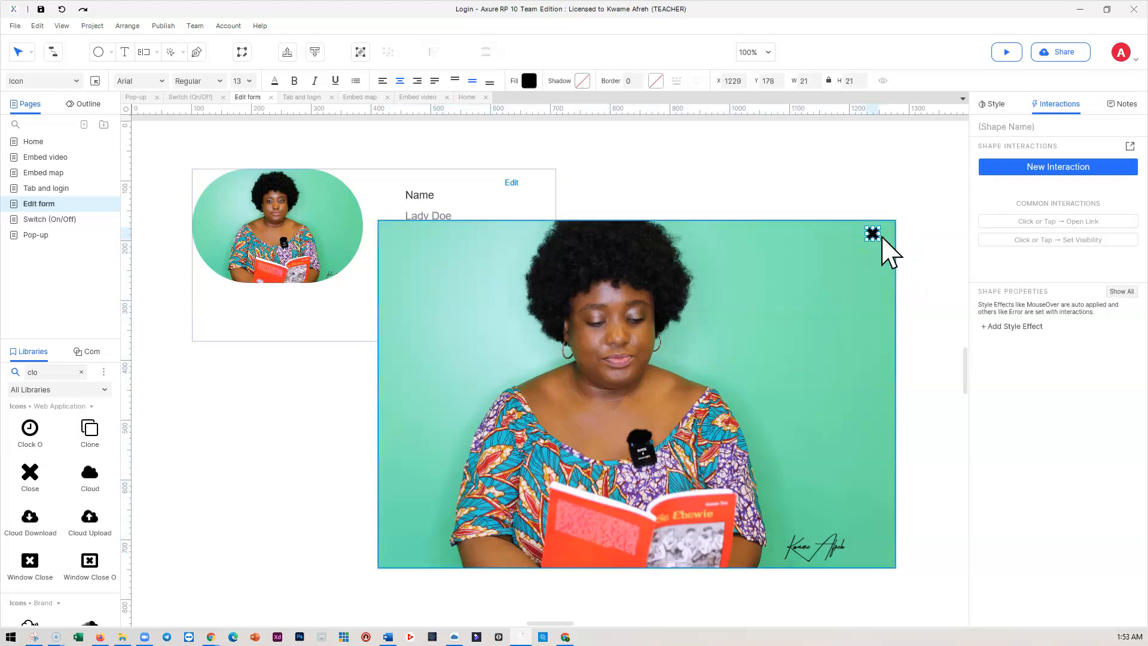
left_click(1041, 168)
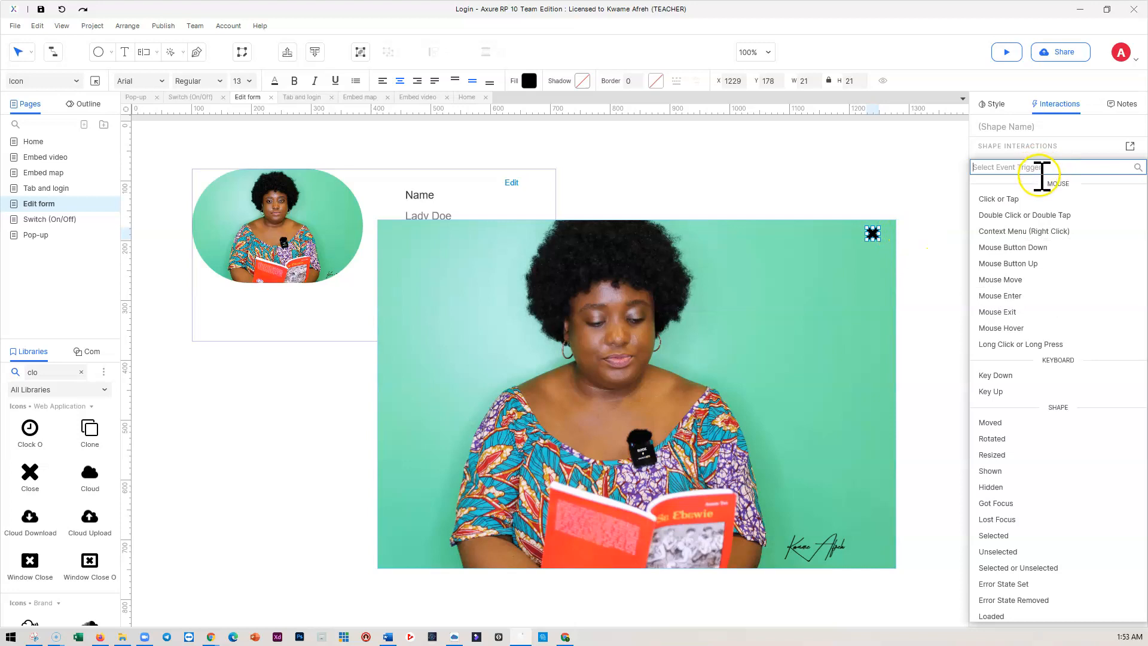
left_click(1004, 198)
left_click(997, 298)
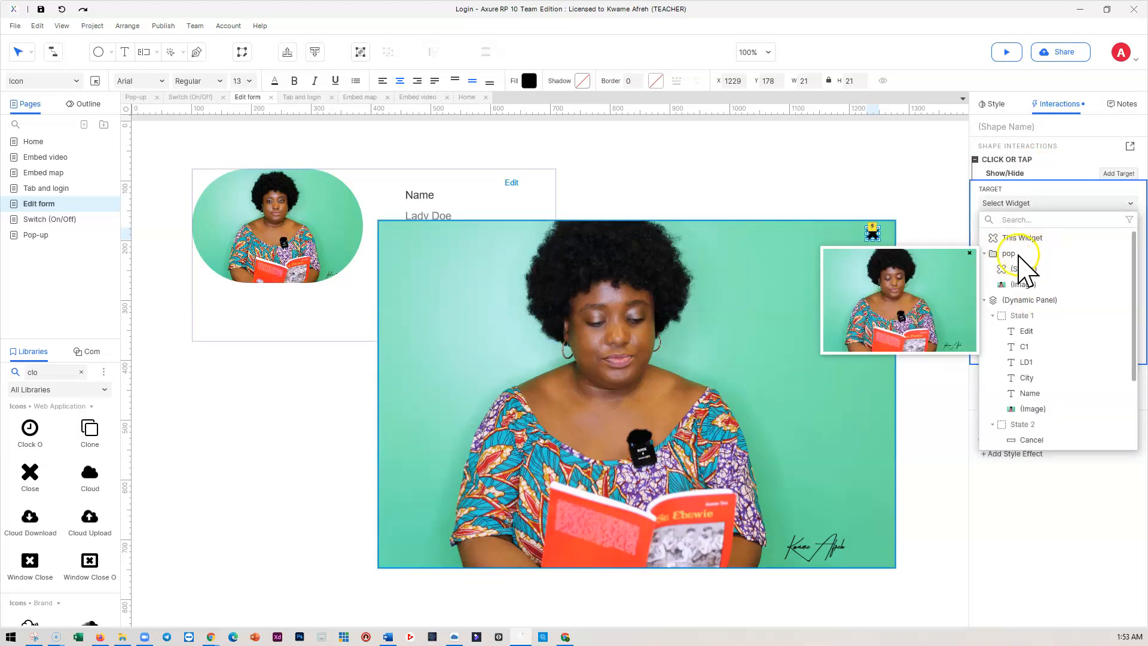
left_click(1009, 255)
left_click(1108, 258)
left_click(1063, 251)
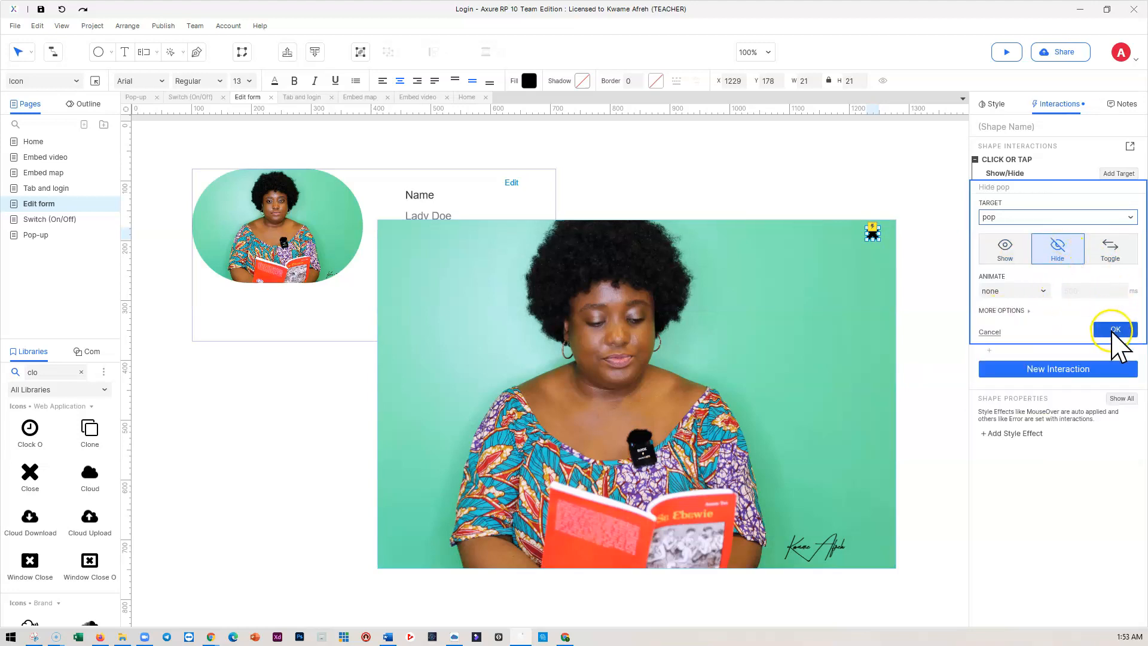
left_click(1115, 363)
left_click(939, 333)
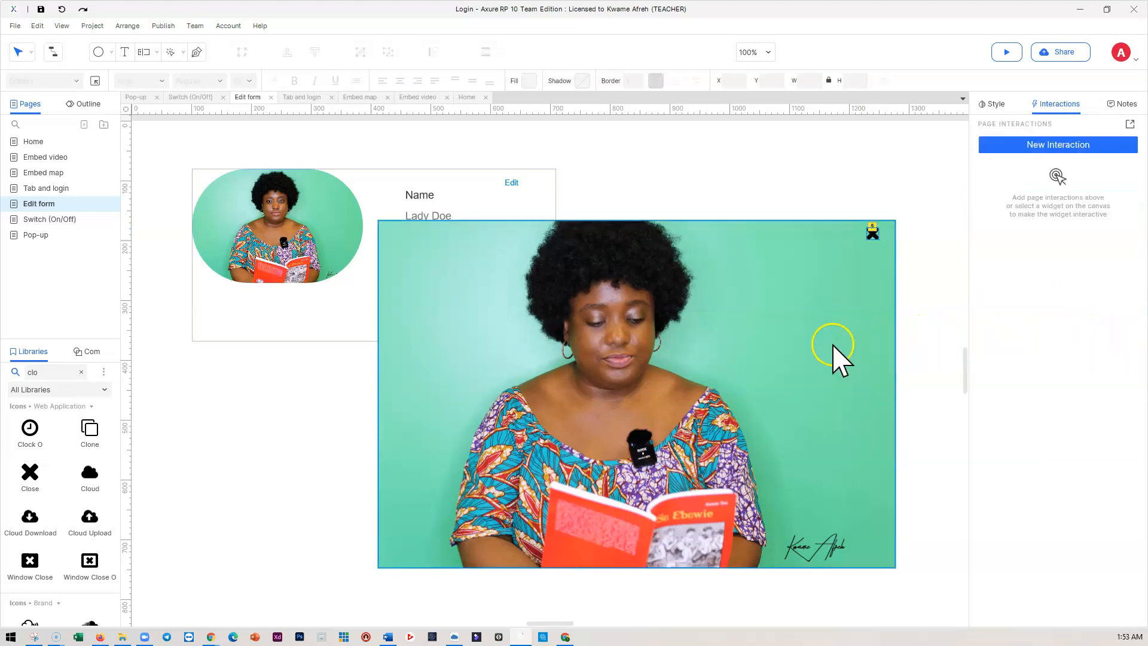
Step: Set the pop group to hidden by default on the Edit form page
left_click(813, 345)
right_click(806, 333)
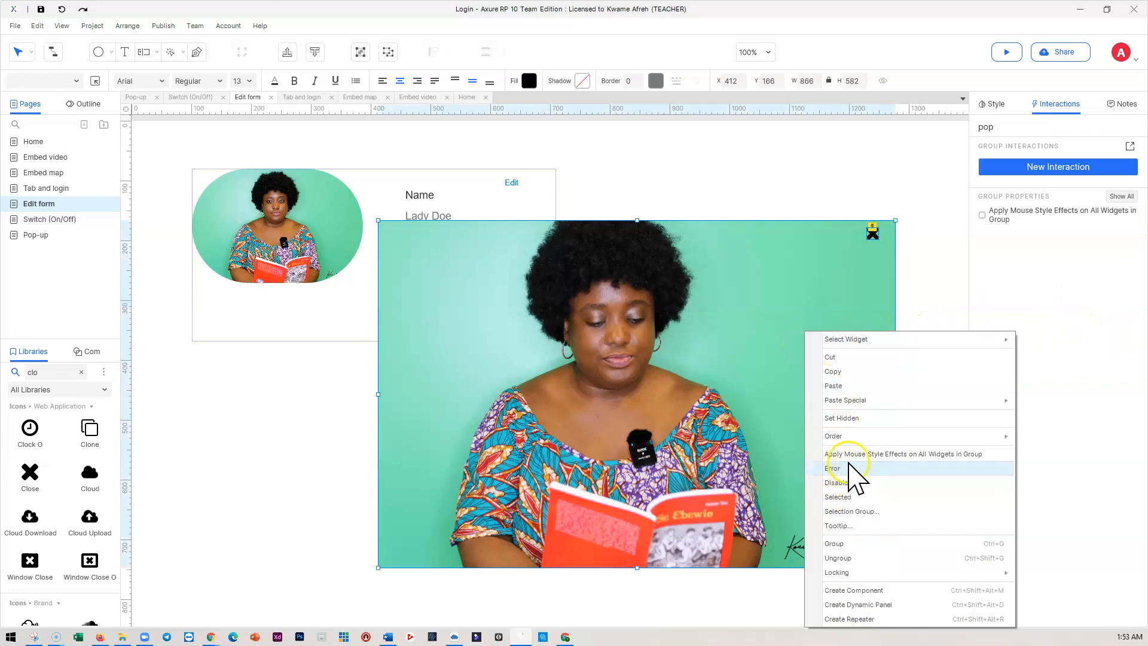
left_click(842, 418)
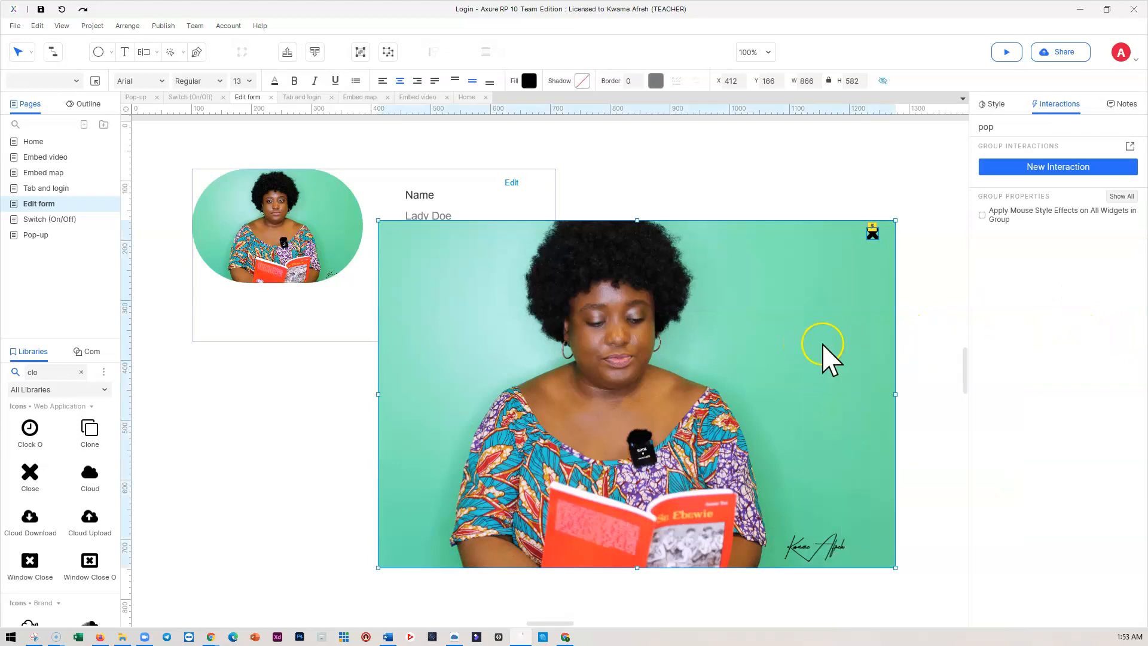
left_click(756, 195)
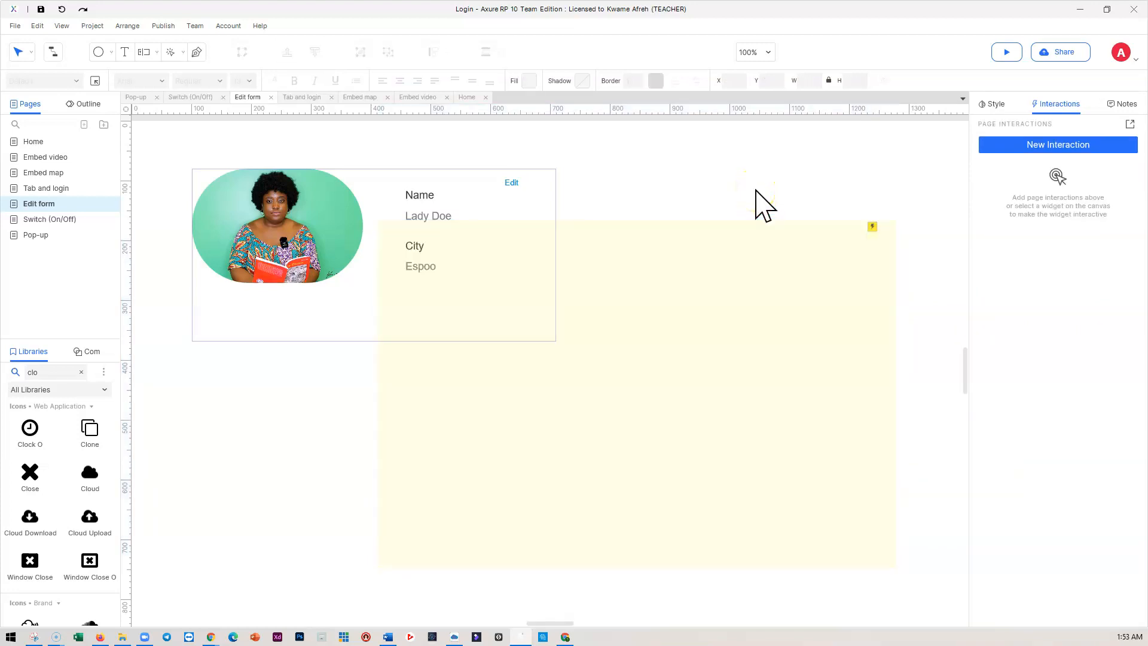
Step: Give the profile photo in the dynamic panel a Click or Tap interaction with a Show/Hide action that shows the pop group
left_click(275, 260)
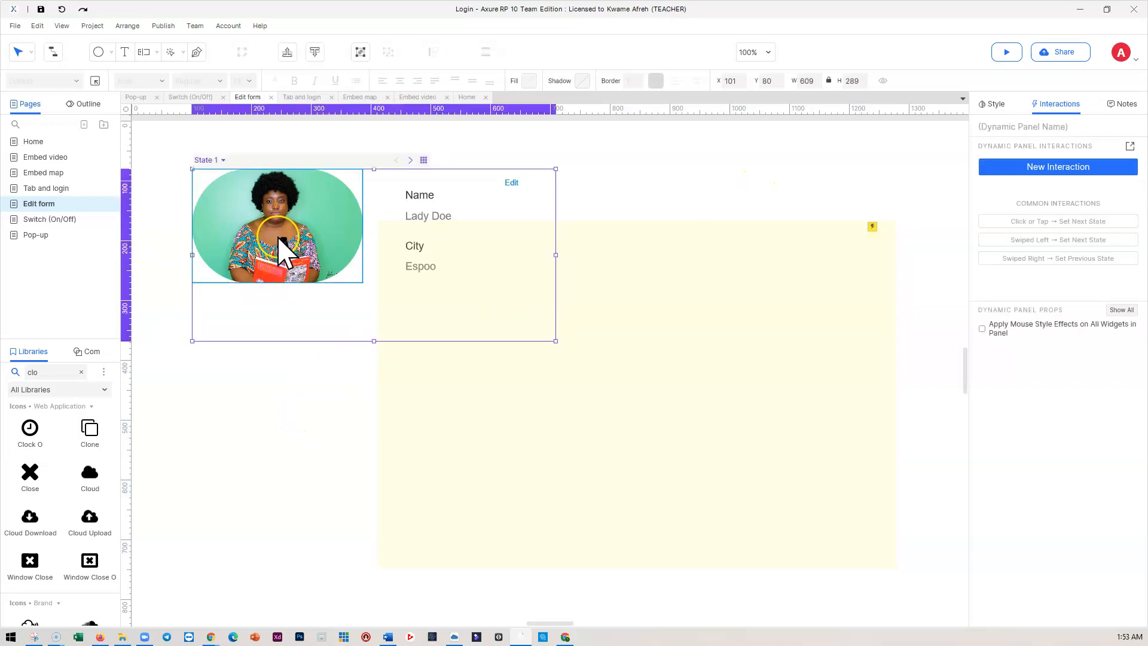
left_click(281, 249)
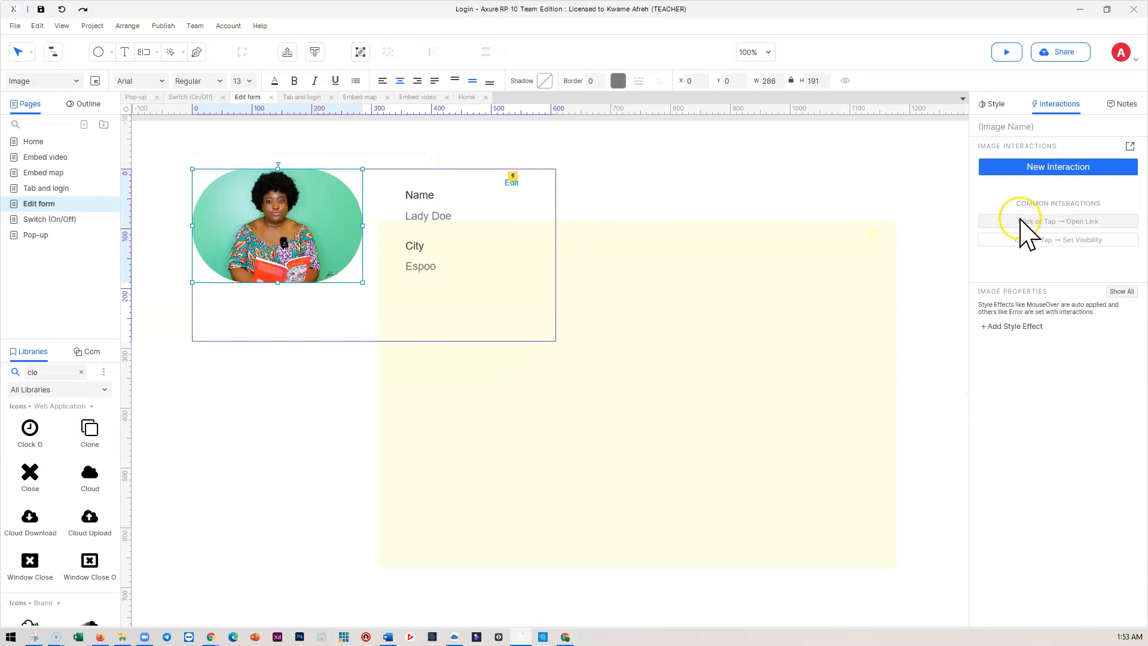
left_click(1048, 170)
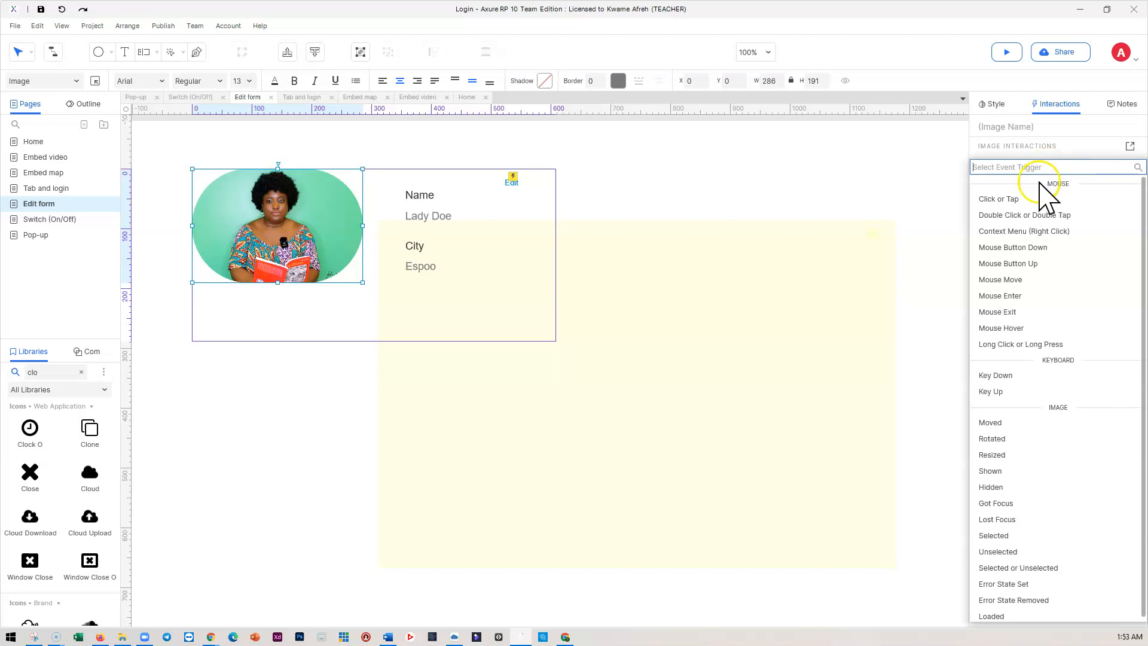
left_click(1004, 199)
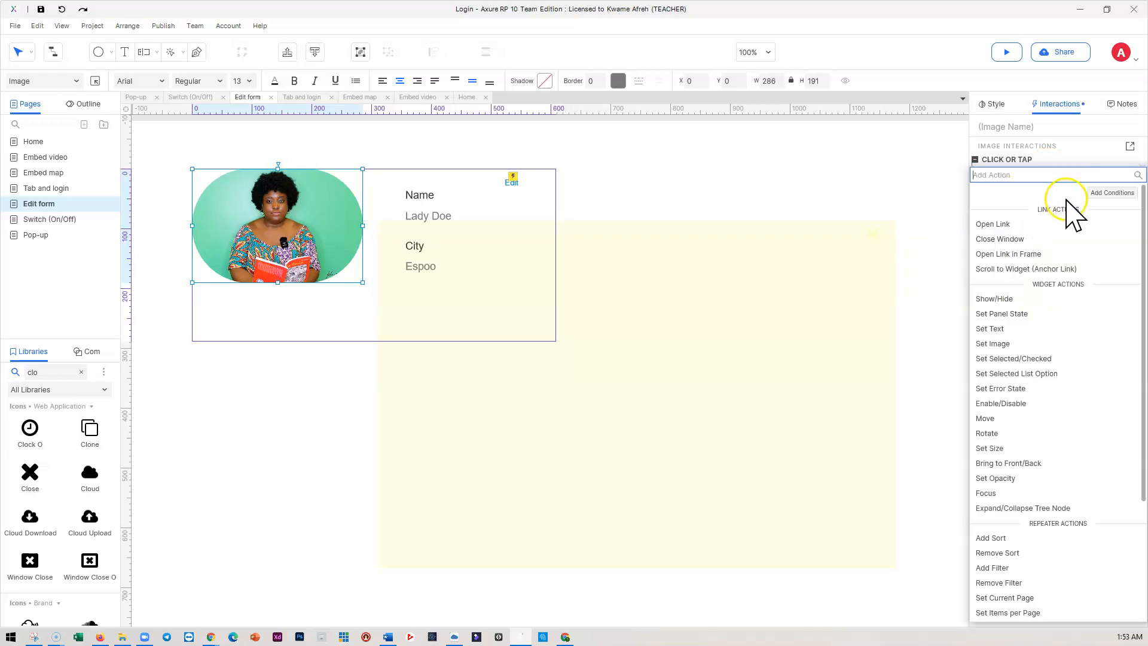
left_click(1002, 300)
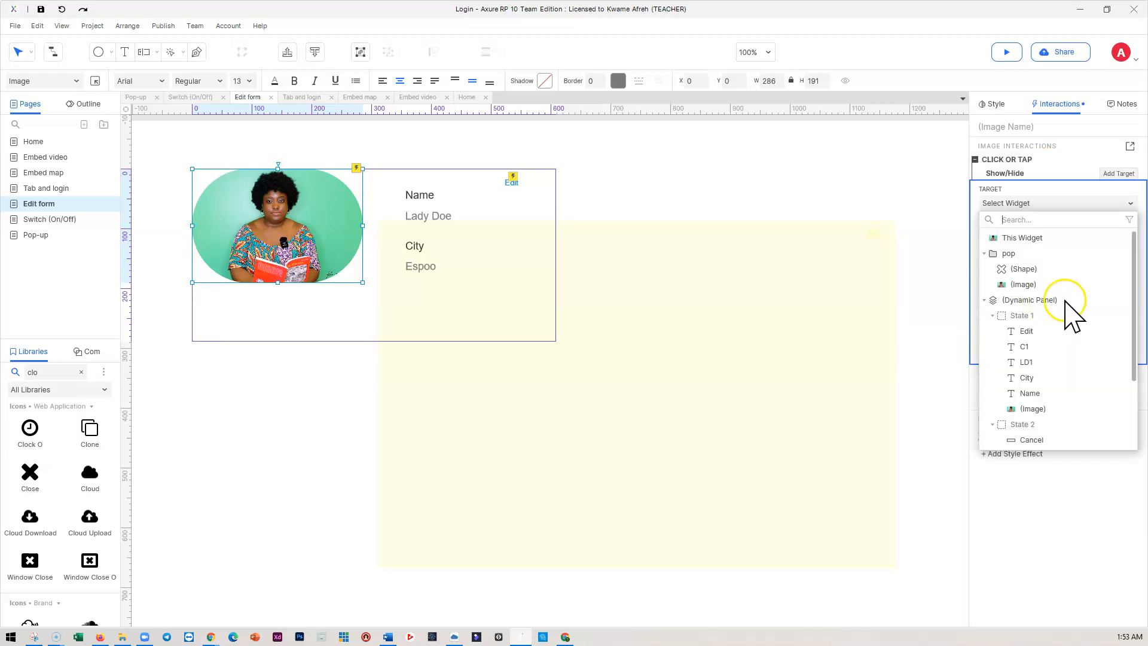
left_click(1011, 254)
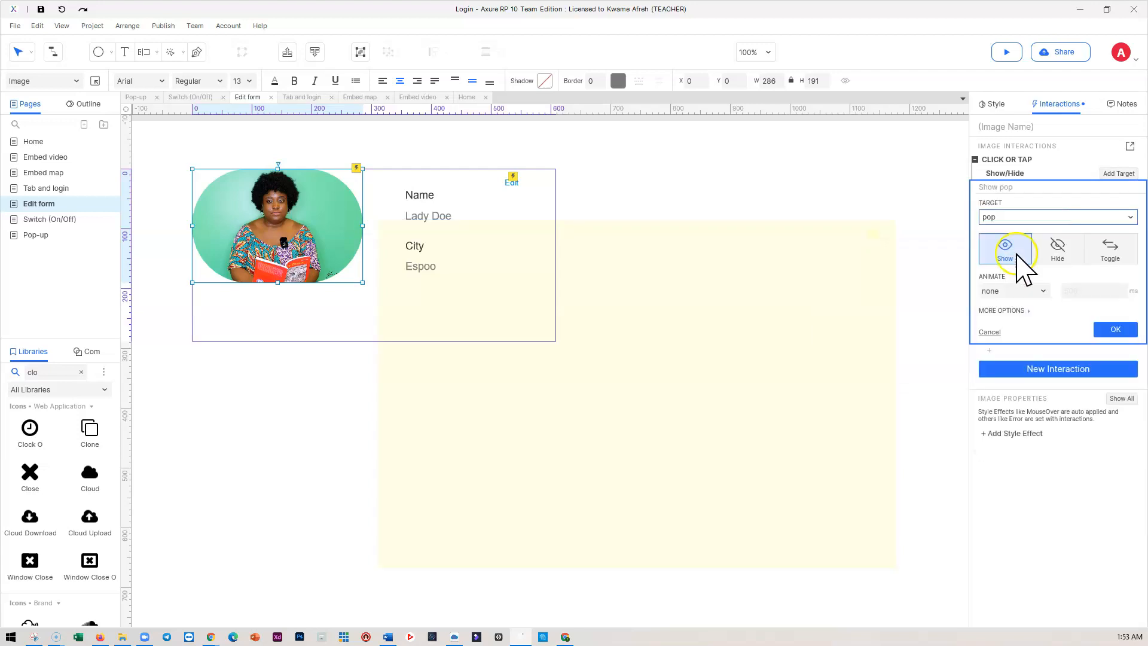
Step: Set the profile photo's Show pop action to Treat as lightbox with Bring Target to Front enabled, and confirm it
left_click(1011, 291)
left_click(1010, 305)
left_click(1008, 309)
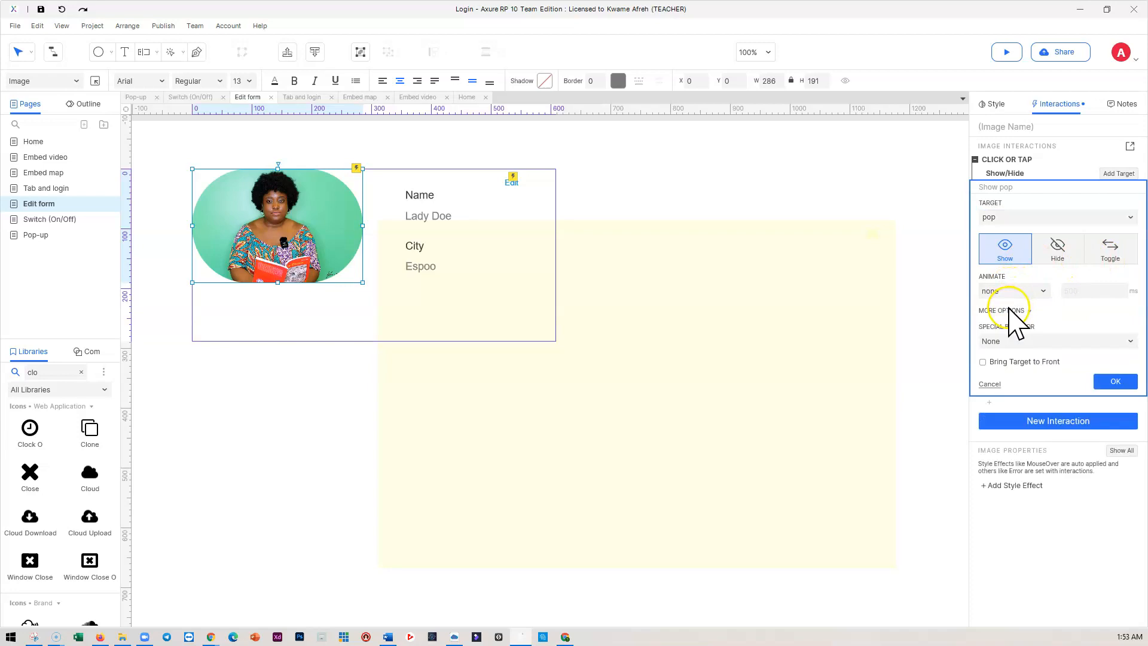
left_click(1015, 341)
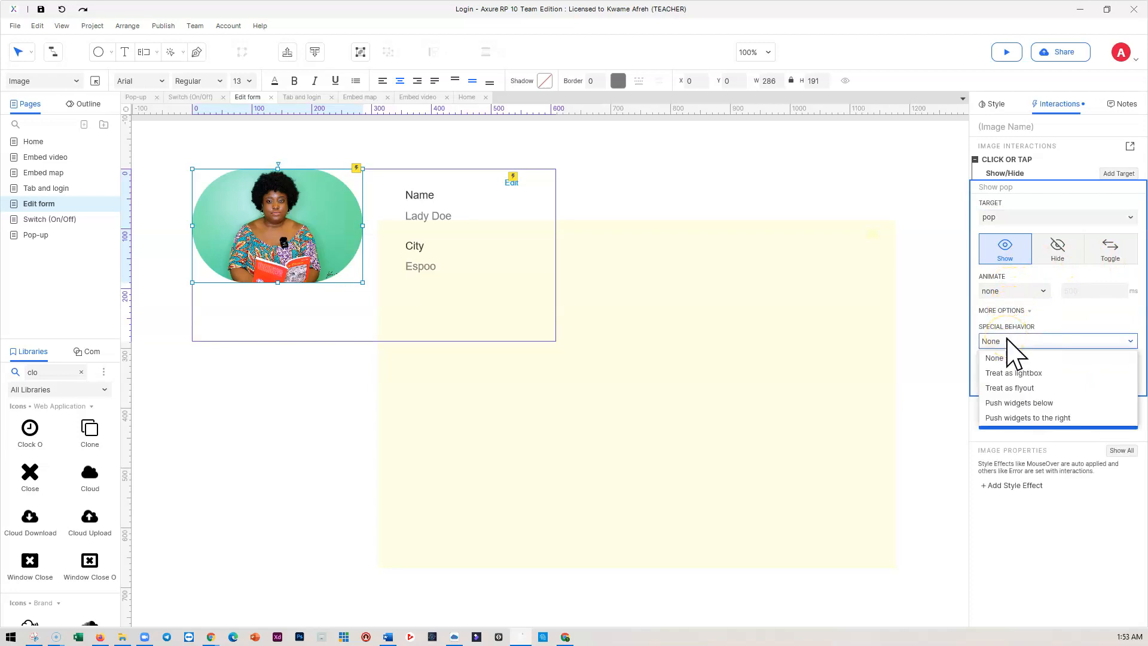
left_click(1016, 373)
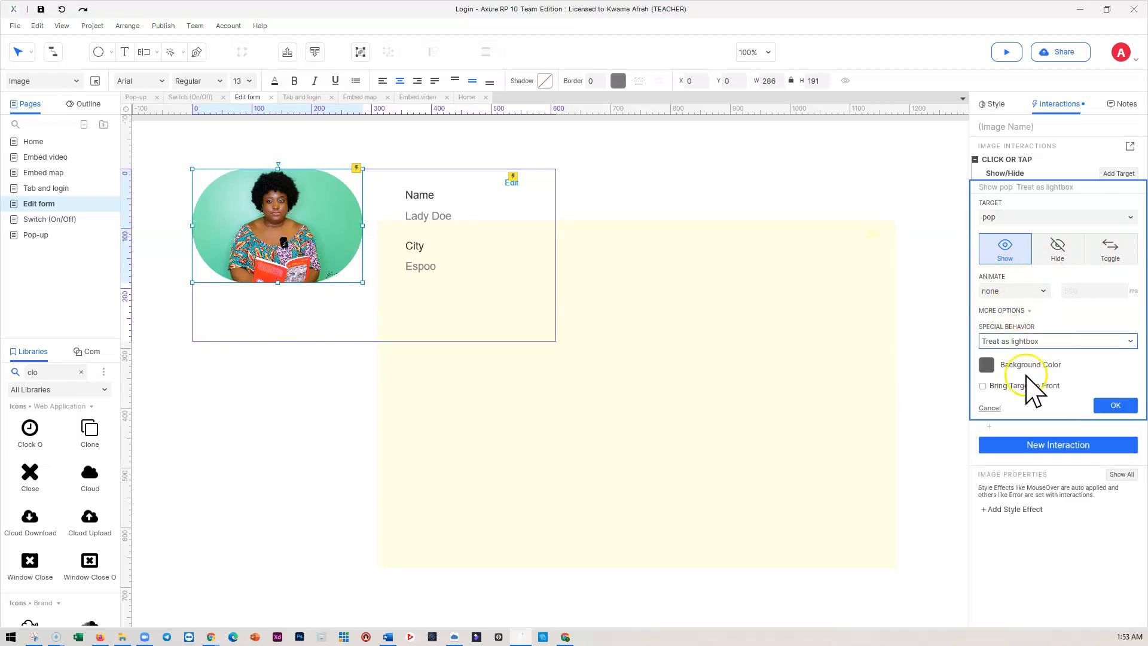
left_click(982, 387)
left_click(1113, 407)
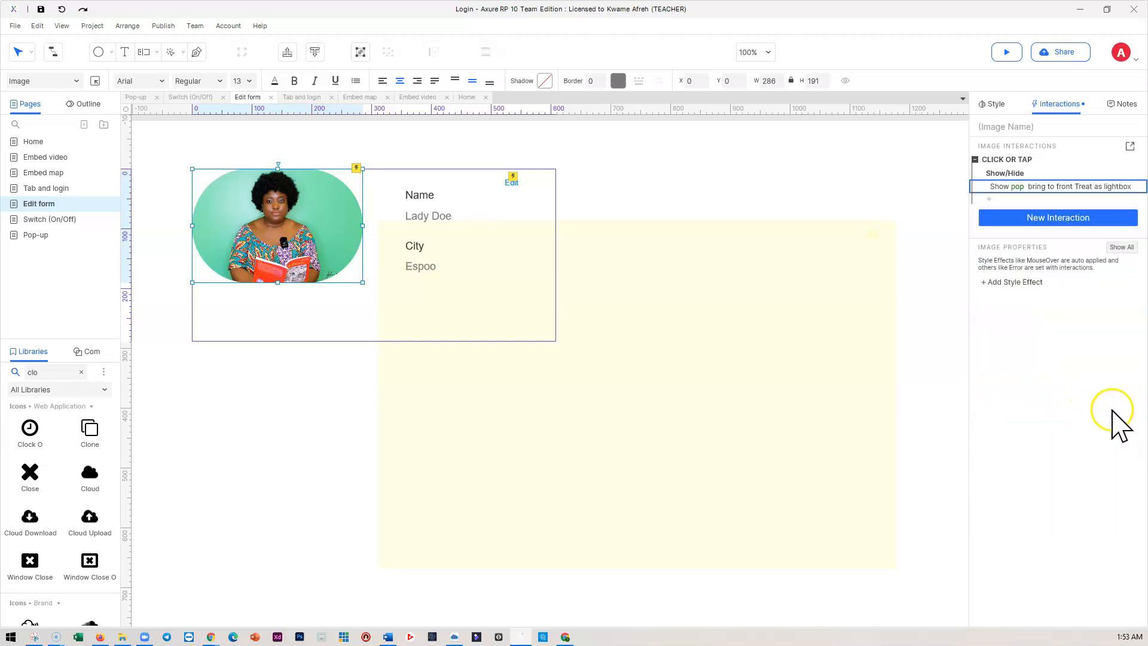
Step: Enable the shadow on the enlarged photo inside the pop group on the Edit form page
left_click(859, 384)
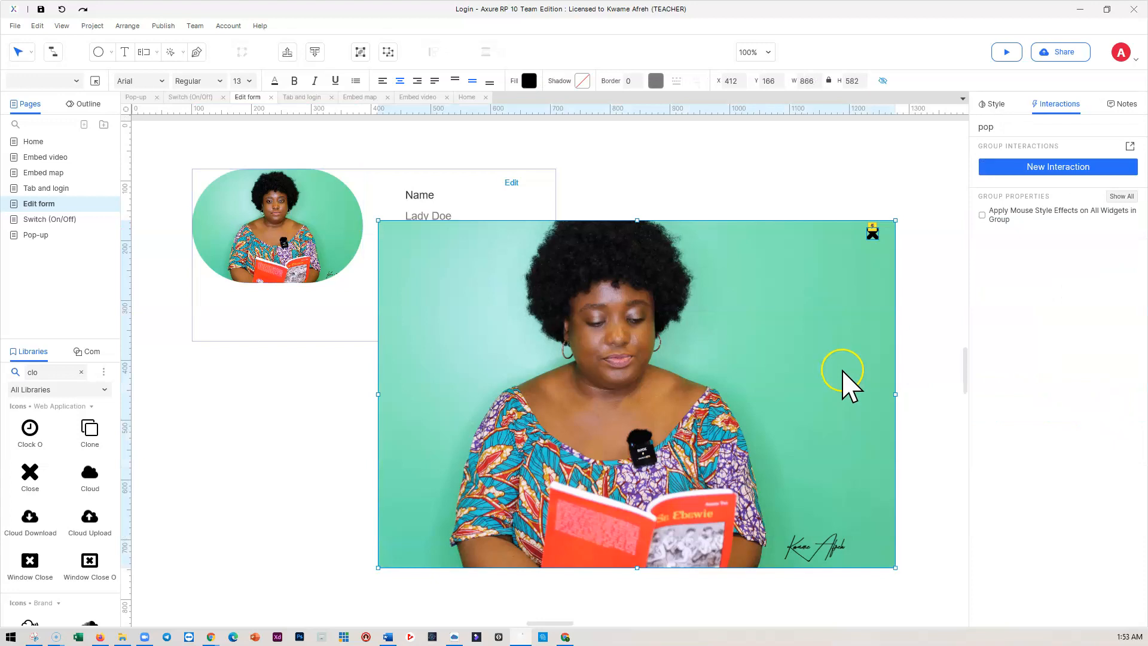
left_click(849, 388)
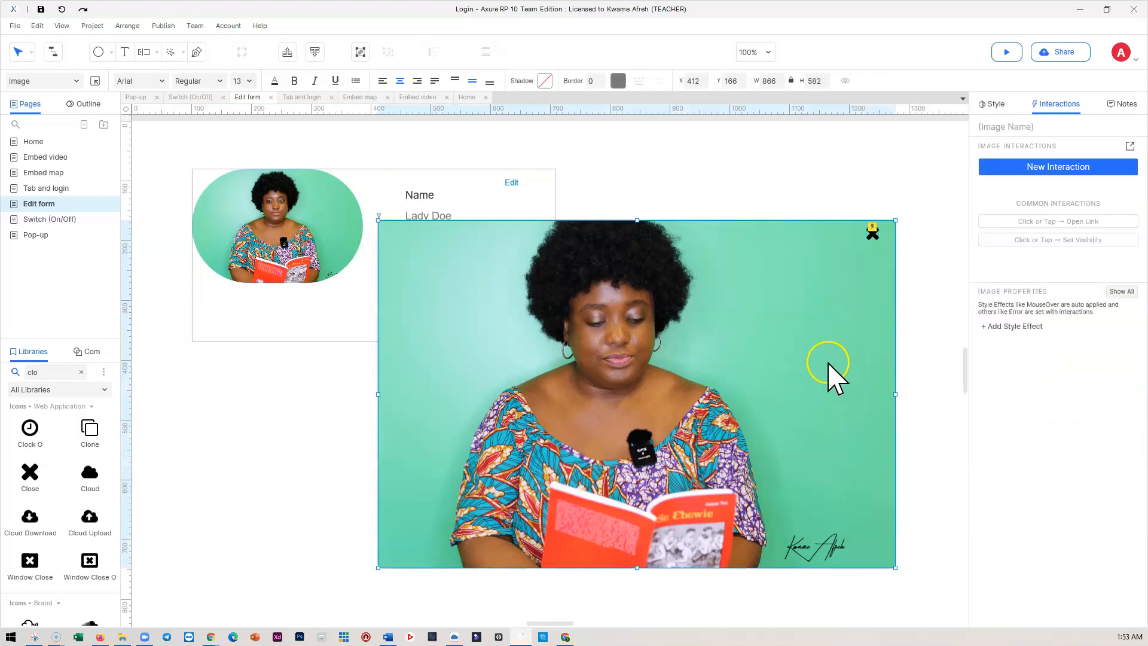
left_click(990, 106)
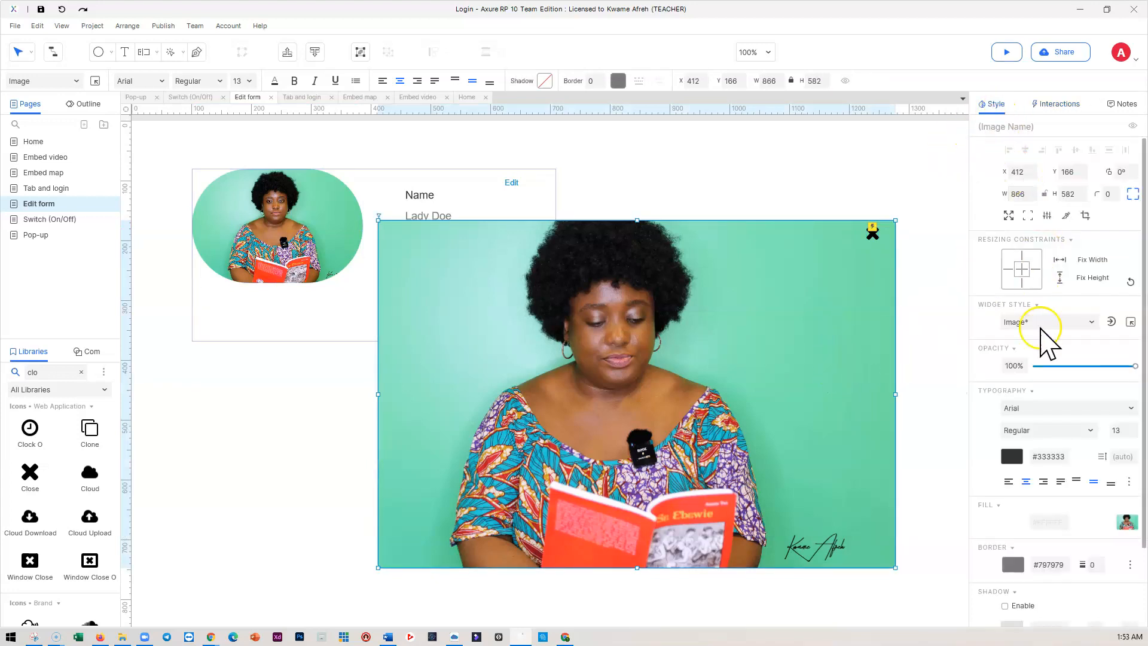
left_click(1005, 514)
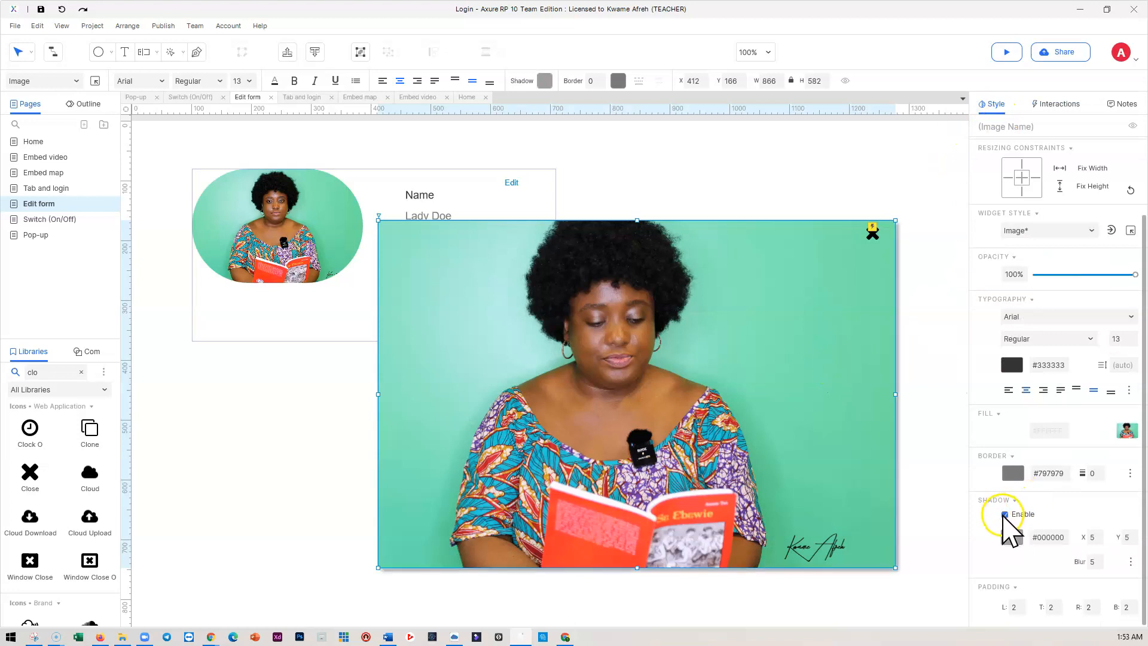
left_click(931, 418)
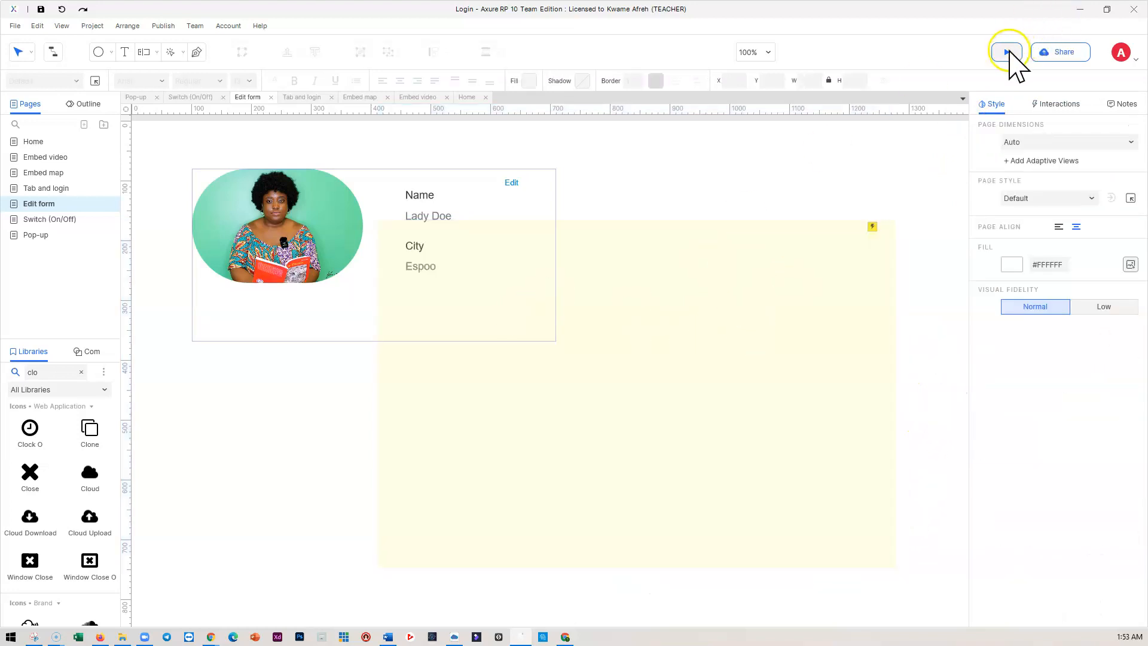
Step: Preview the prototype in Chrome and open its Edit form page from the page list
left_click(565, 636)
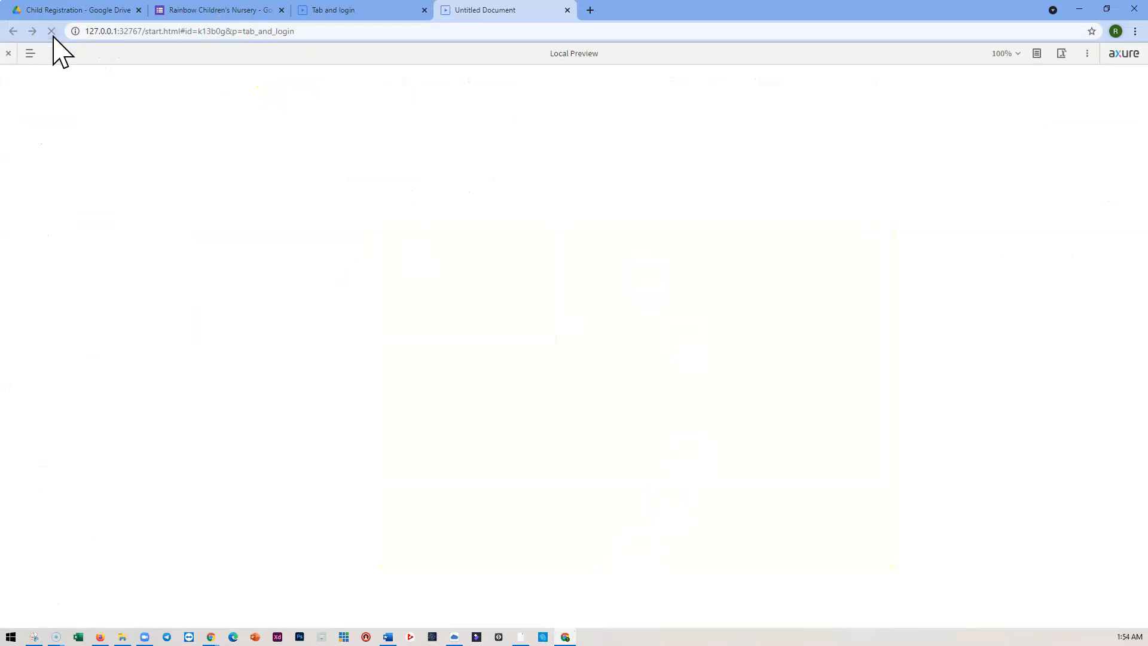
left_click(41, 53)
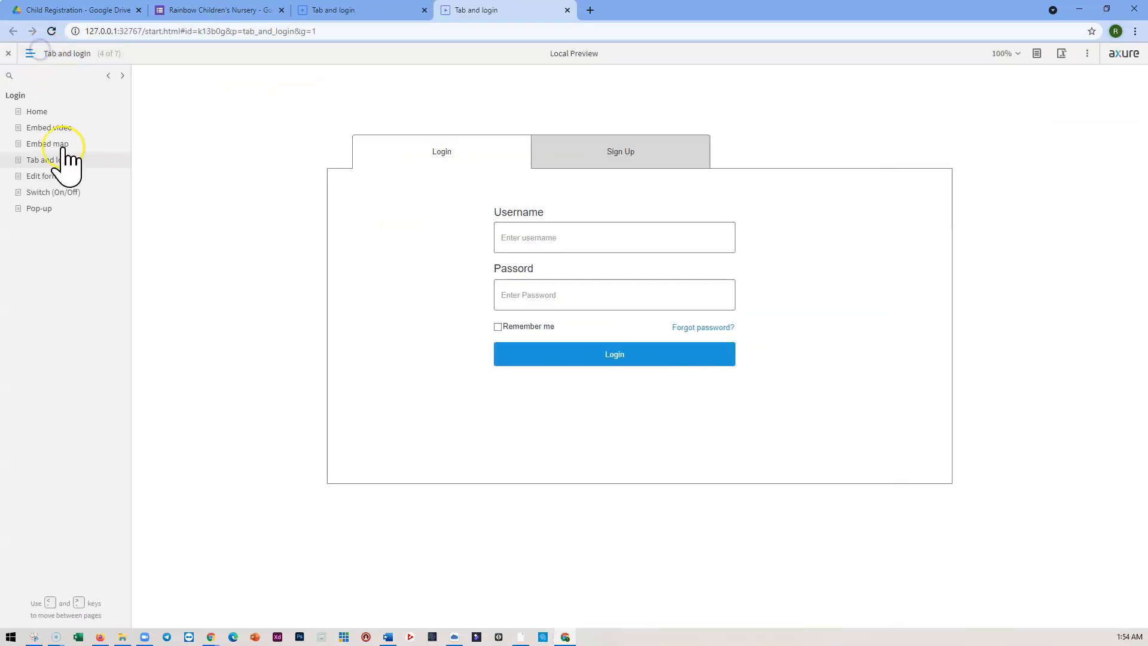
left_click(38, 176)
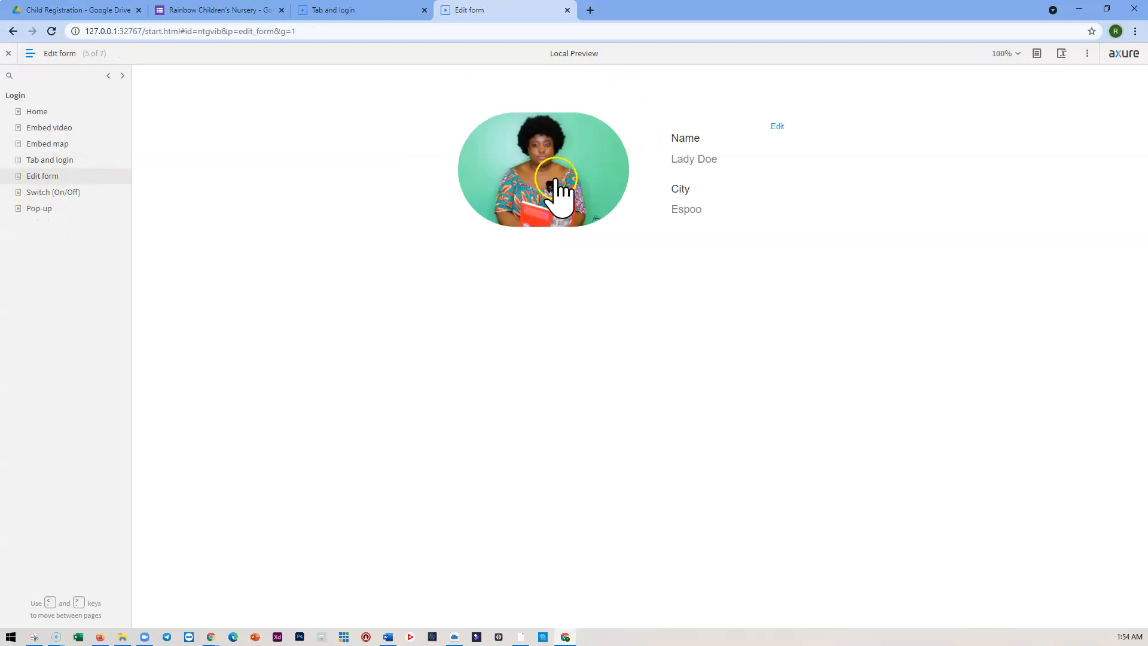
Step: Test opening the profile photo's lightbox and closing it with the Close icon several times with the page list collapsed, and return to Axure RP
left_click(562, 198)
left_click(562, 197)
left_click(562, 197)
left_click(993, 254)
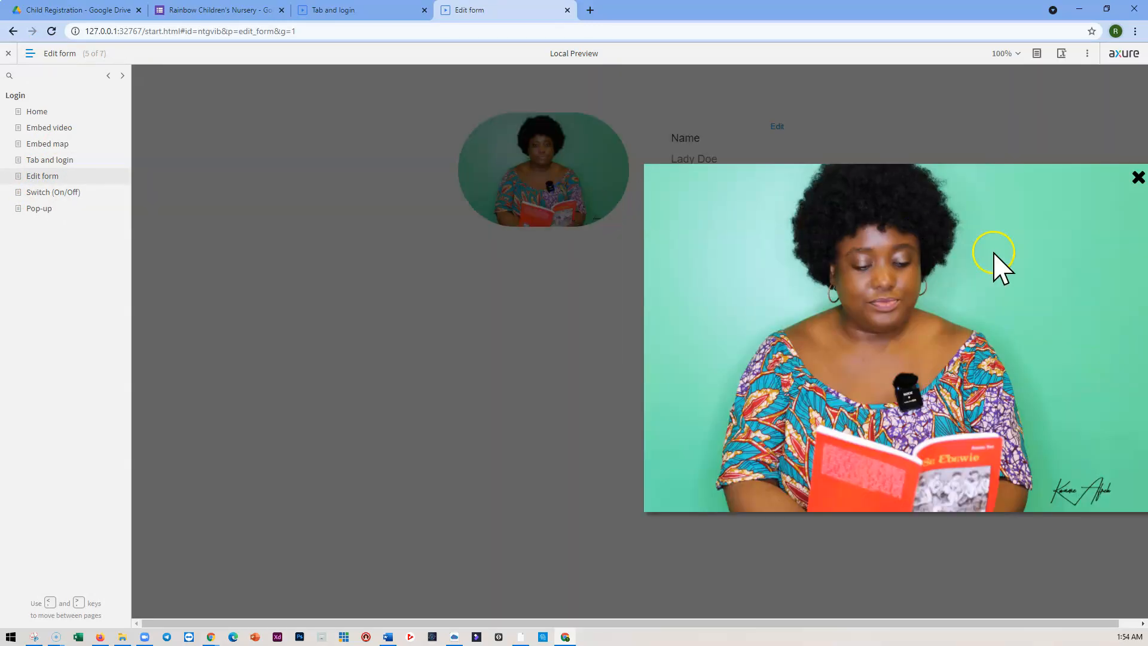
left_click(31, 54)
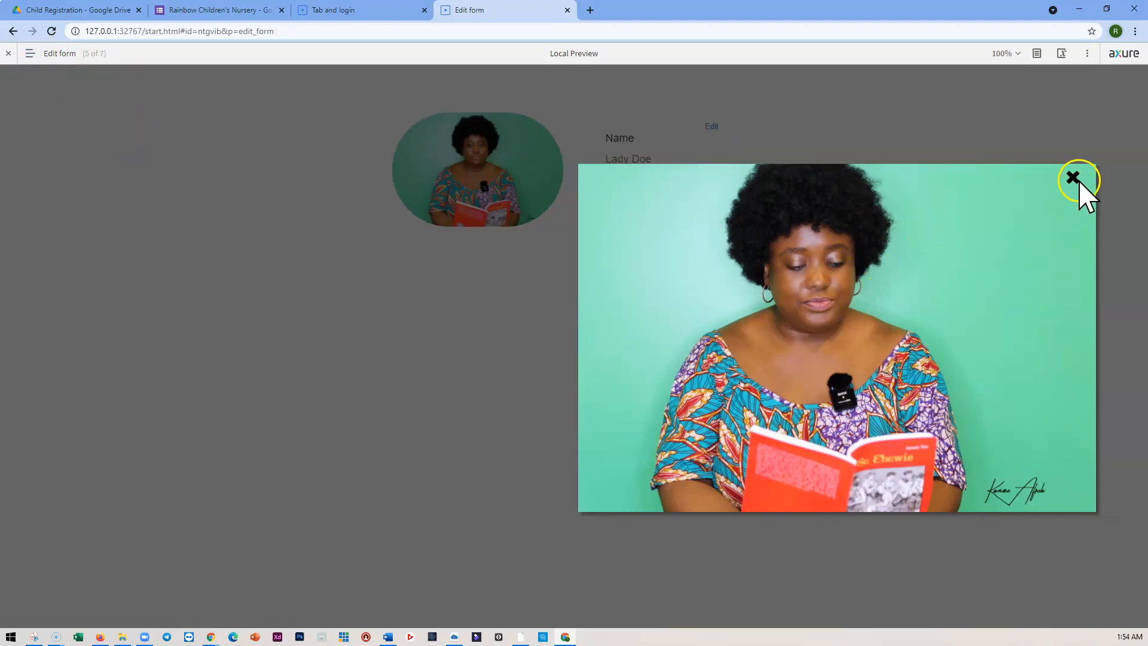
left_click(1073, 177)
left_click(458, 165)
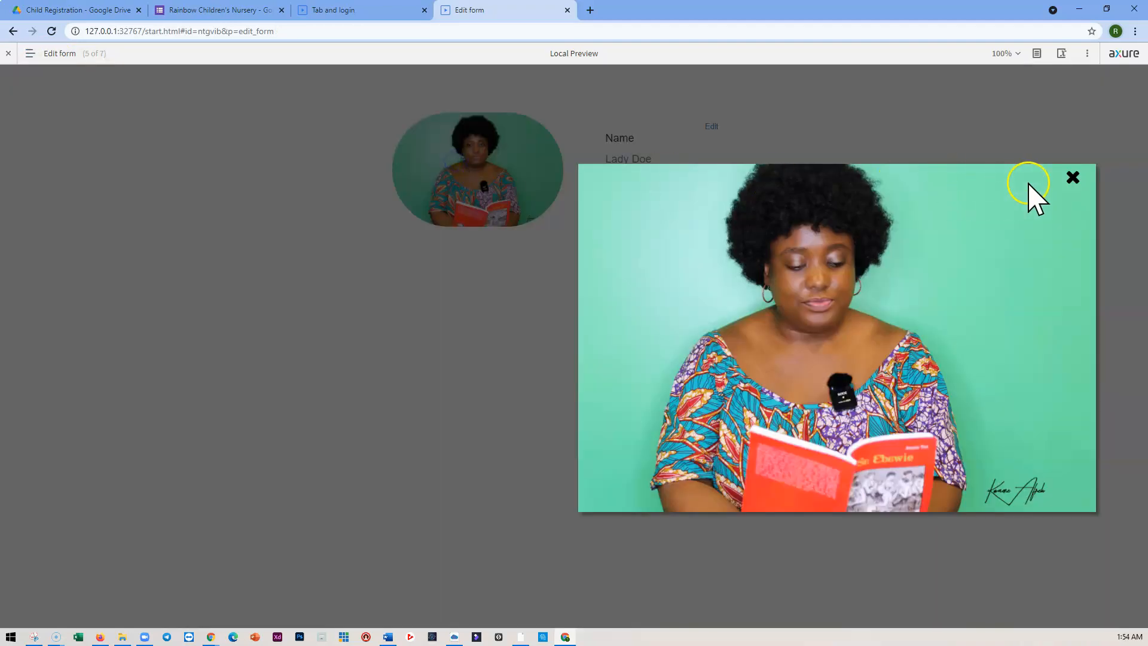
left_click(1073, 177)
left_click(527, 174)
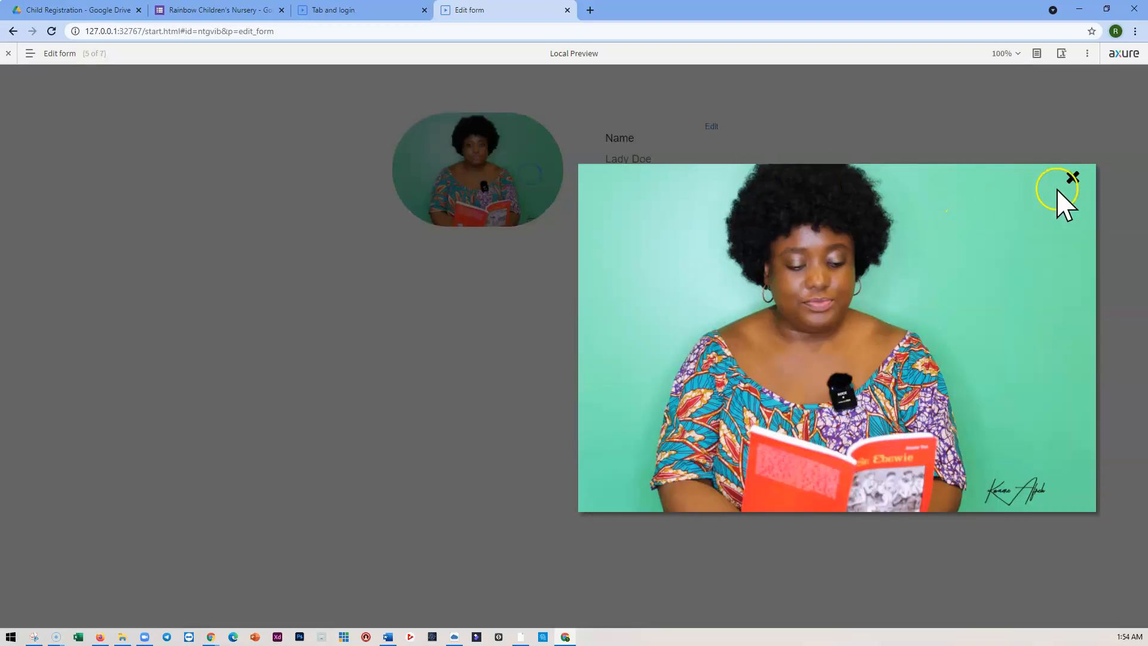
left_click(1070, 178)
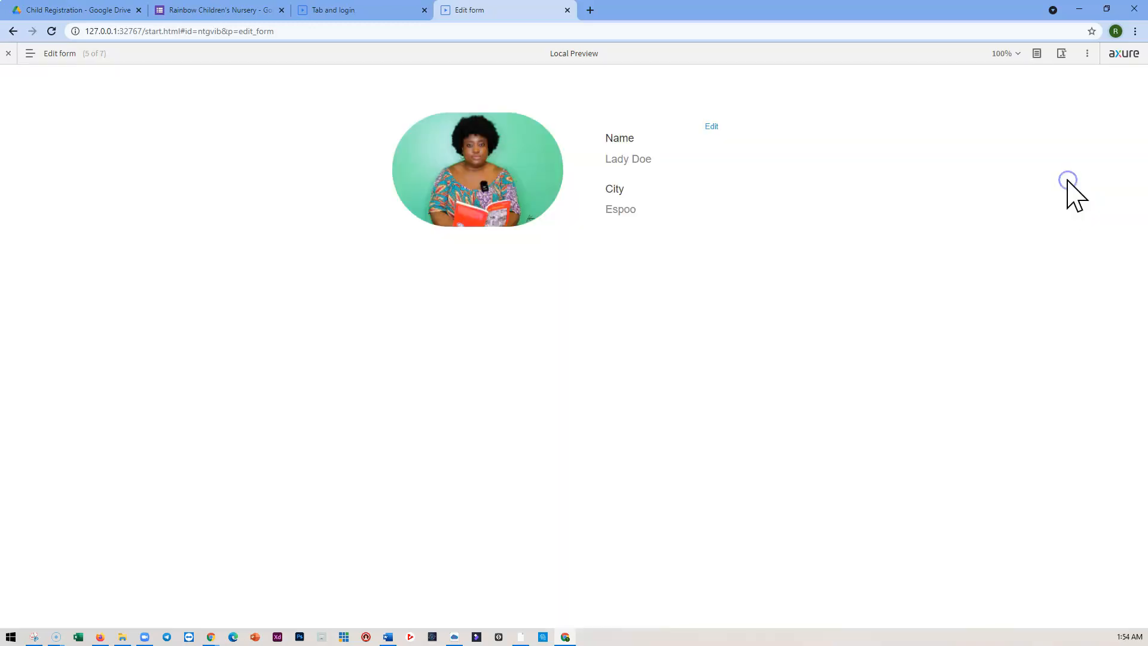
left_click(550, 637)
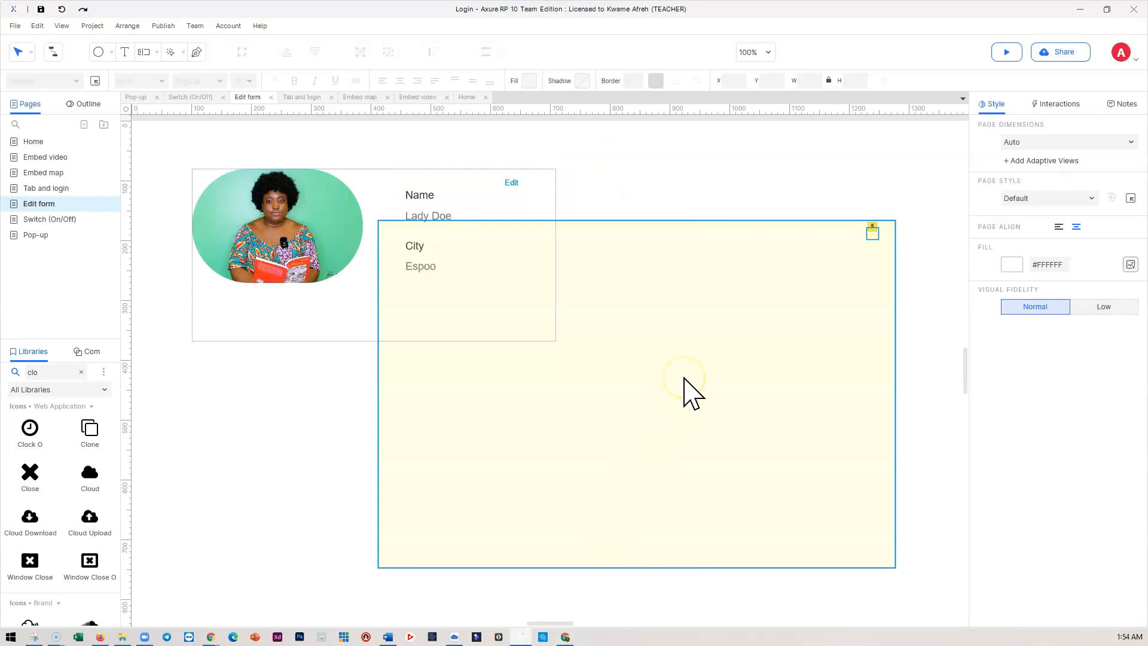
mouse_move(36, 150)
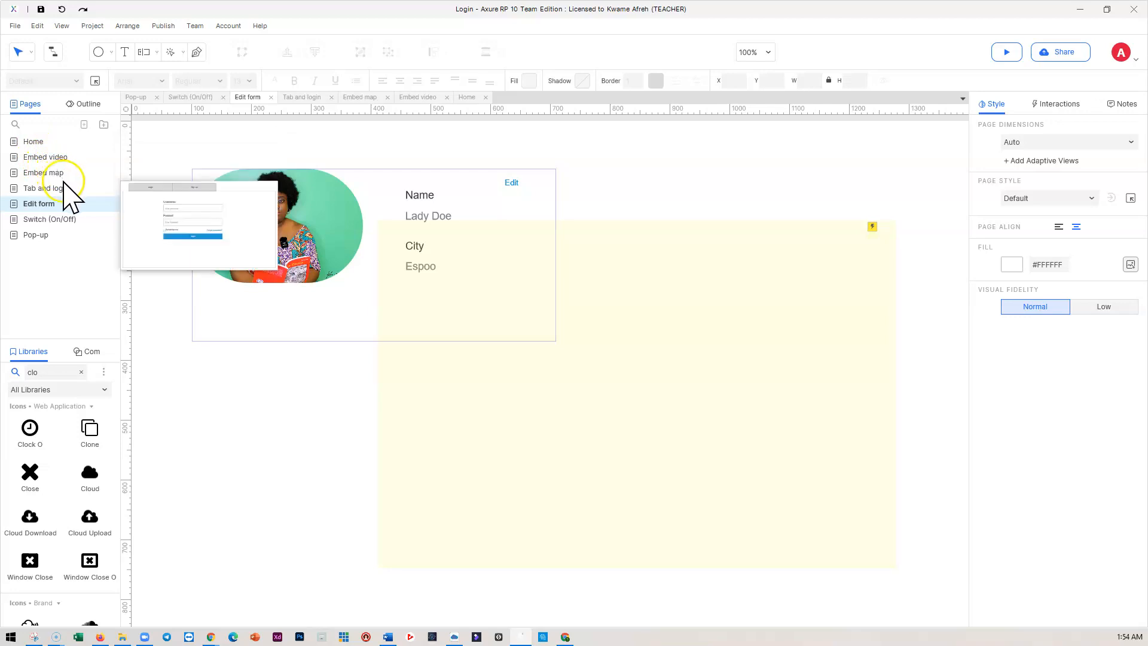
mouse_move(91, 208)
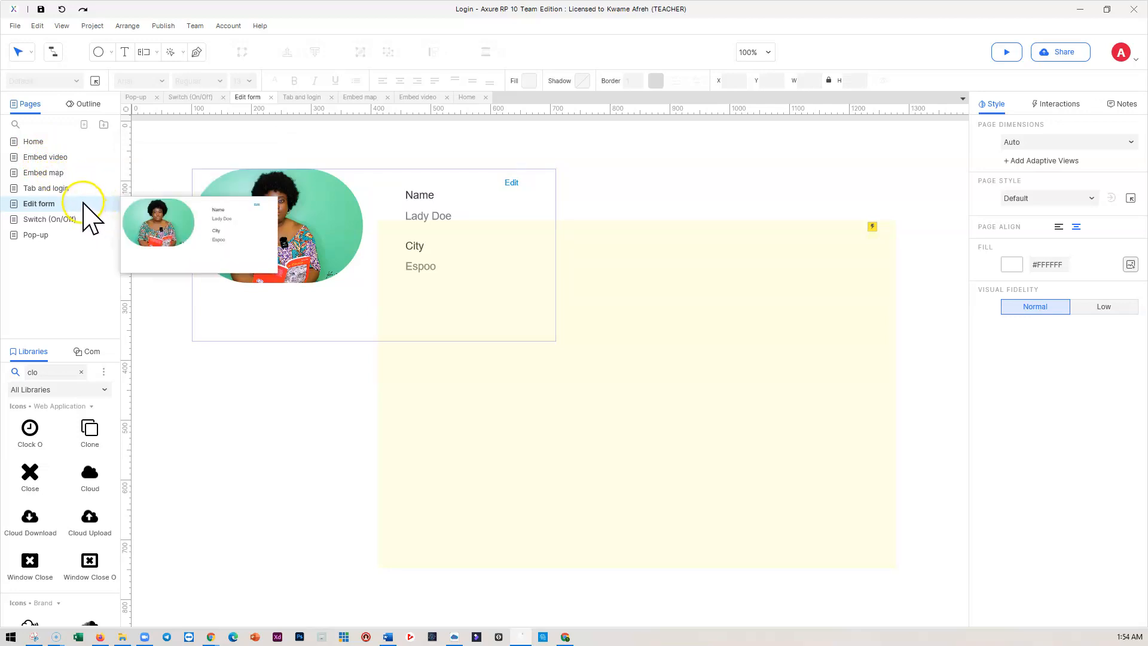
mouse_move(61, 230)
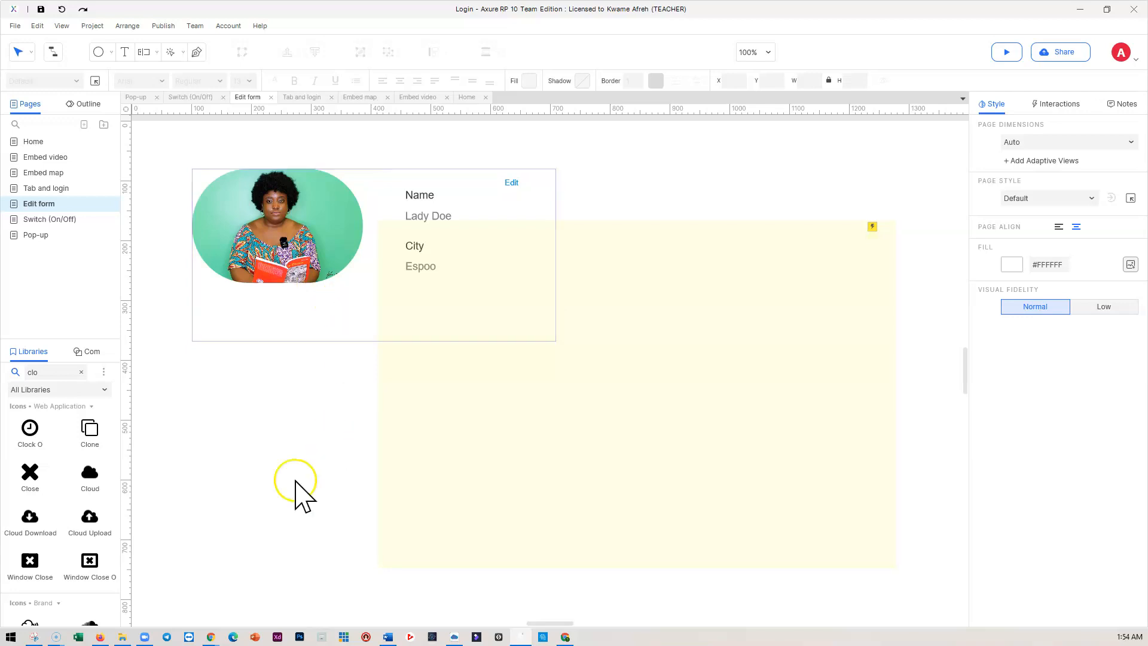
mouse_move(57, 635)
left_click(80, 609)
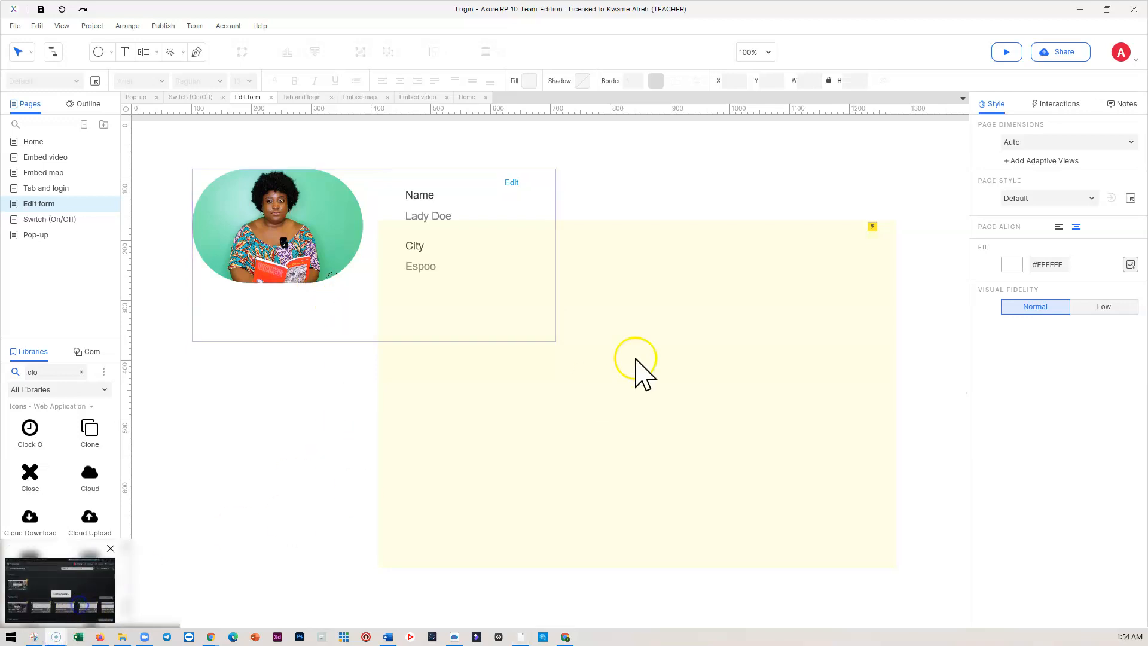